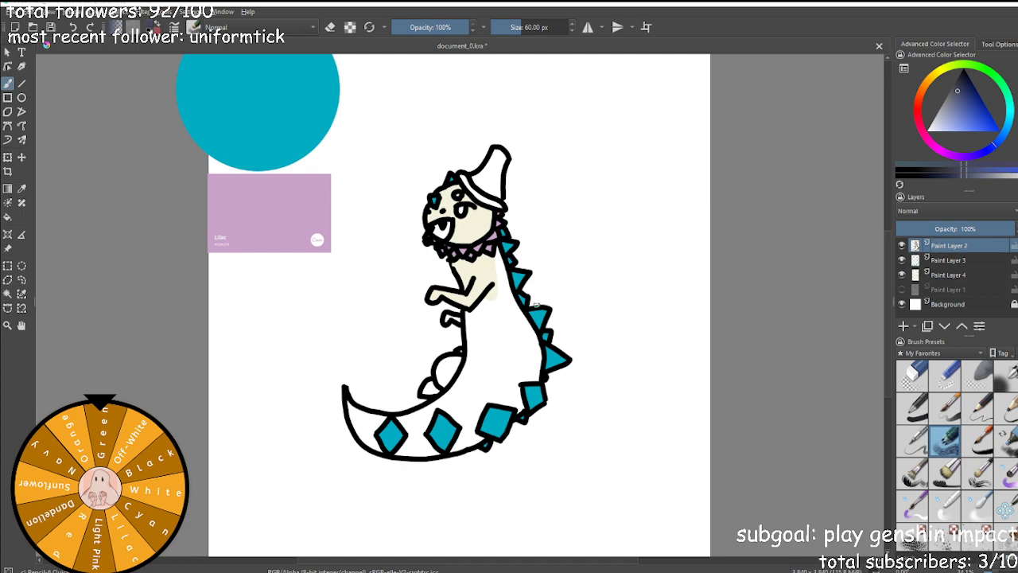
# Repair the dinosaur's chest outline below the collar on Paint Layer 2 with black and the 40 px Basic brush.
pyautogui.scroll(6, 396, 269)
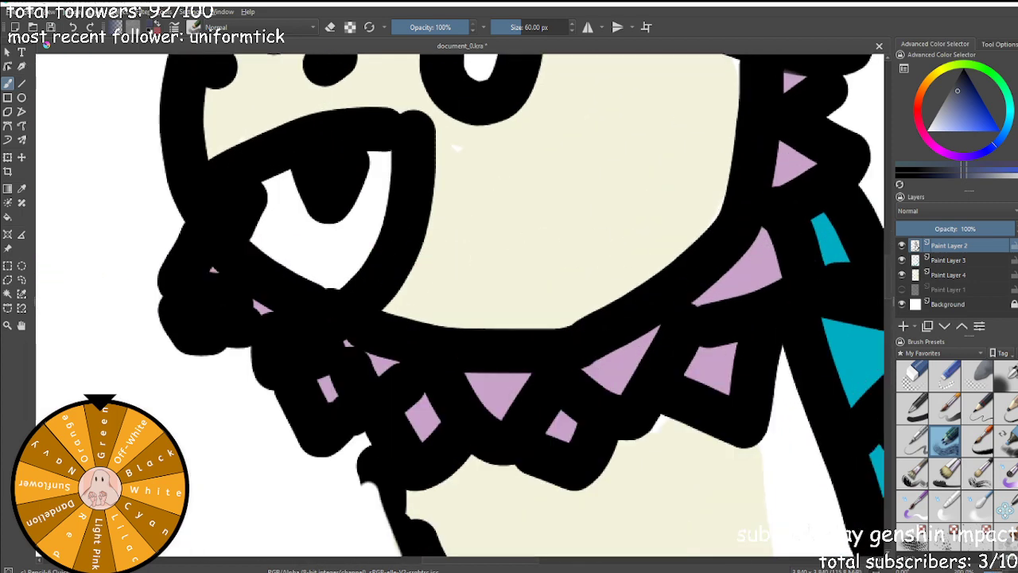
pyautogui.click(914, 407)
pyautogui.scroll(-5, 648, 427)
pyautogui.scroll(5, 561, 432)
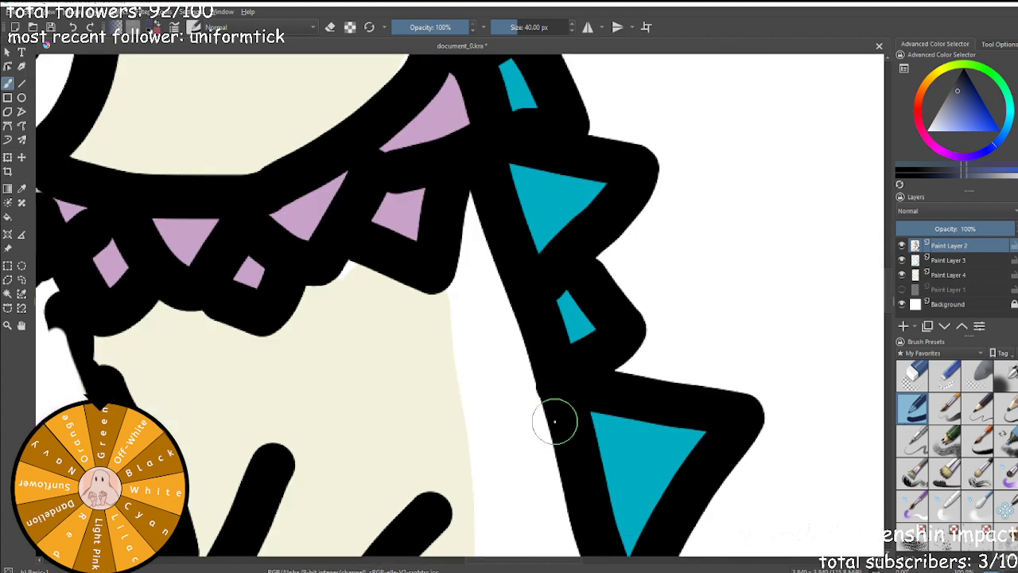
pyautogui.scroll(2, 67, 369)
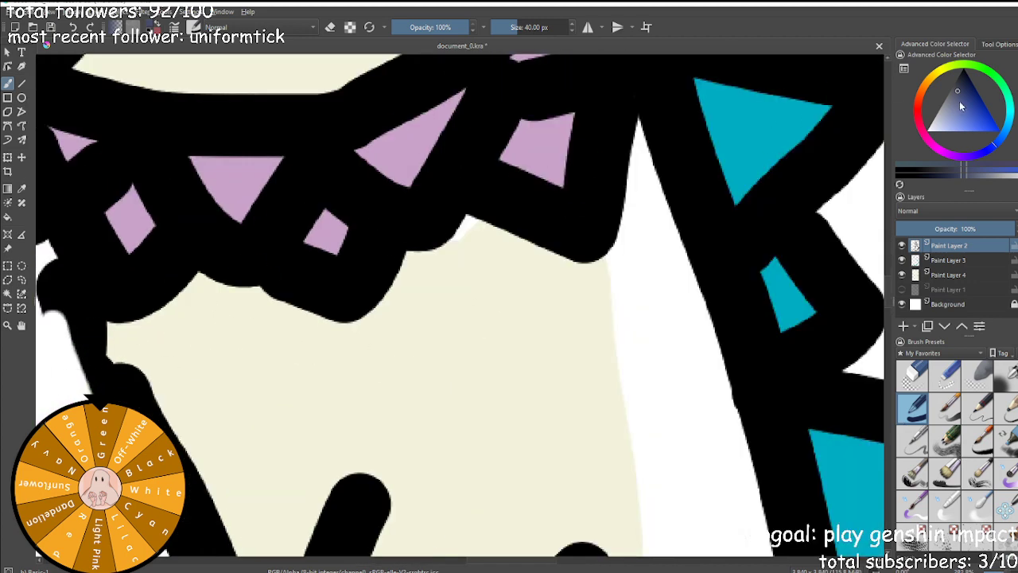
pyautogui.moveTo(959, 102); pyautogui.dragTo(982, 53)
pyautogui.scroll(-3, 179, 423)
pyautogui.scroll(3, 65, 431)
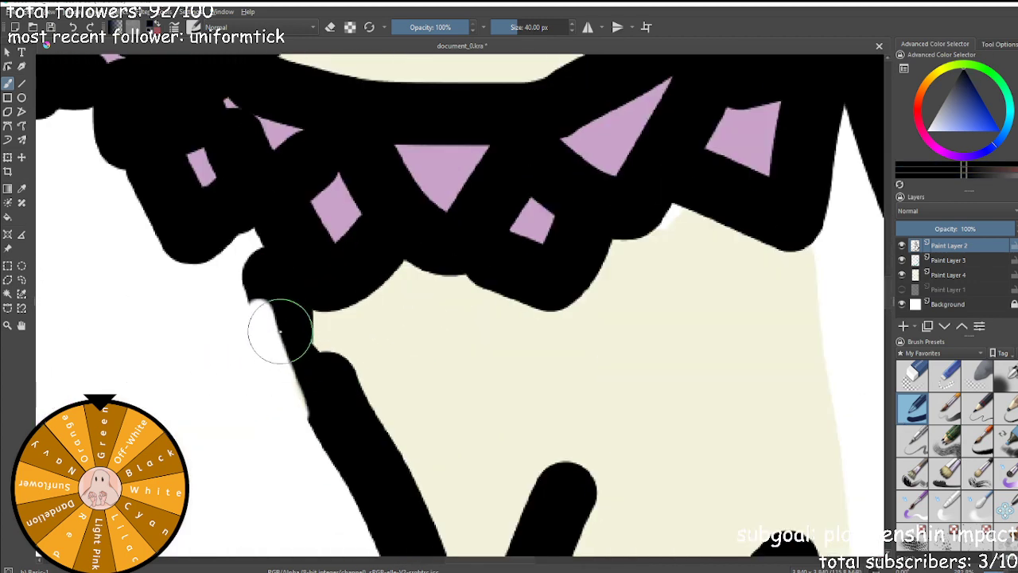
pyautogui.moveTo(268, 291); pyautogui.dragTo(340, 413)
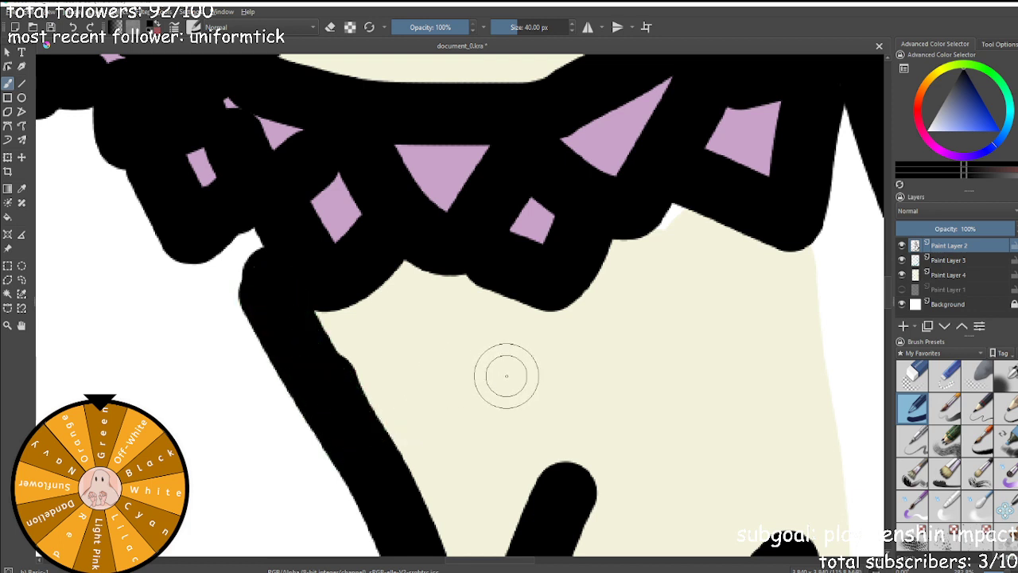
# Sample the off-white body colour and paint the unfilled torso and back on Paint Layer 4 with a 150.13 px brush.
pyautogui.keyDown('ctrl'); pyautogui.click(537, 387); pyautogui.keyUp('ctrl')
pyautogui.scroll(-9, 580, 393)
pyautogui.scroll(8, 600, 362)
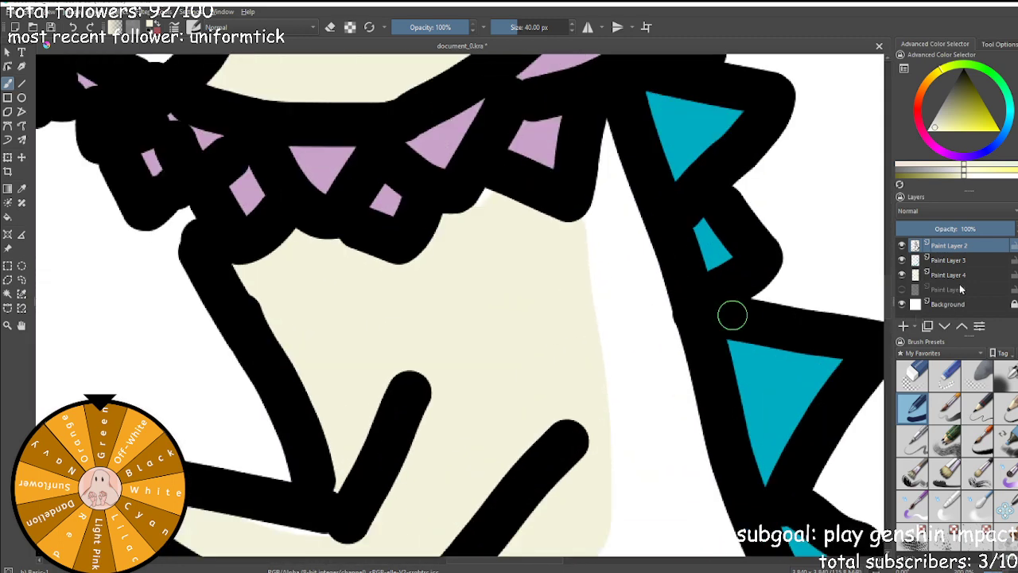
pyautogui.click(961, 276)
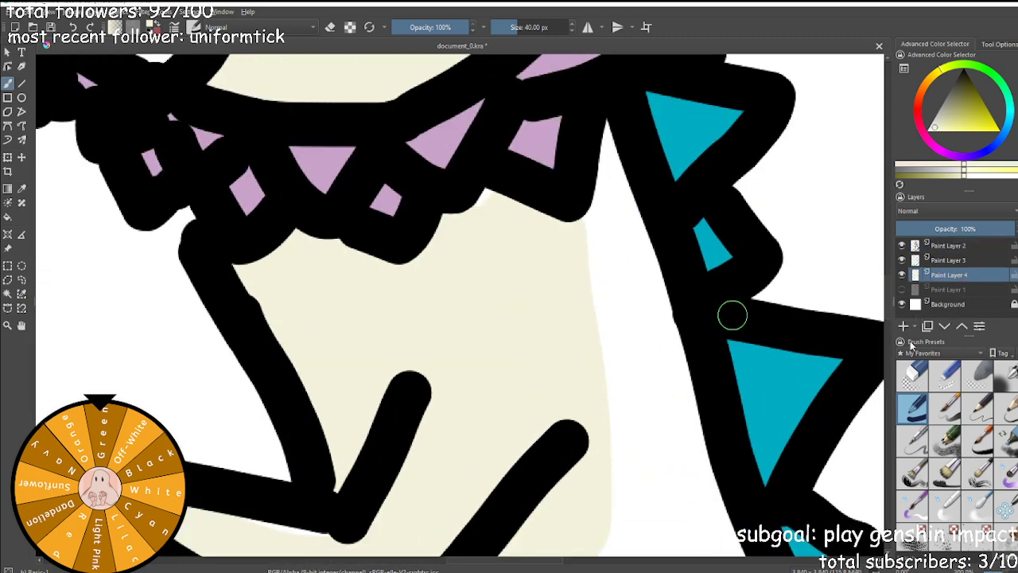
pyautogui.click(532, 28)
pyautogui.moveTo(598, 186); pyautogui.dragTo(660, 421)
pyautogui.scroll(-5, 618, 260)
pyautogui.scroll(5, 624, 377)
pyautogui.moveTo(572, 114)
pyautogui.mouseDown()
pyautogui.moveTo(631, 246)
pyautogui.moveTo(625, 127)
pyautogui.moveTo(716, 340)
pyautogui.moveTo(656, 262)
pyautogui.moveTo(654, 204)
pyautogui.moveTo(611, 161)
pyautogui.moveTo(512, 218)
pyautogui.moveTo(486, 291)
pyautogui.moveTo(503, 329)
pyautogui.moveTo(527, 180)
pyautogui.moveTo(563, 295)
pyautogui.moveTo(551, 440)
pyautogui.moveTo(619, 176)
pyautogui.moveTo(637, 191)
pyautogui.moveTo(648, 249)
pyautogui.moveTo(683, 123)
pyautogui.mouseUp()
pyautogui.scroll(-5, 613, 170)
pyautogui.scroll(5, 643, 170)
pyautogui.scroll(-3, 683, 123)
pyautogui.scroll(-2, 683, 124)
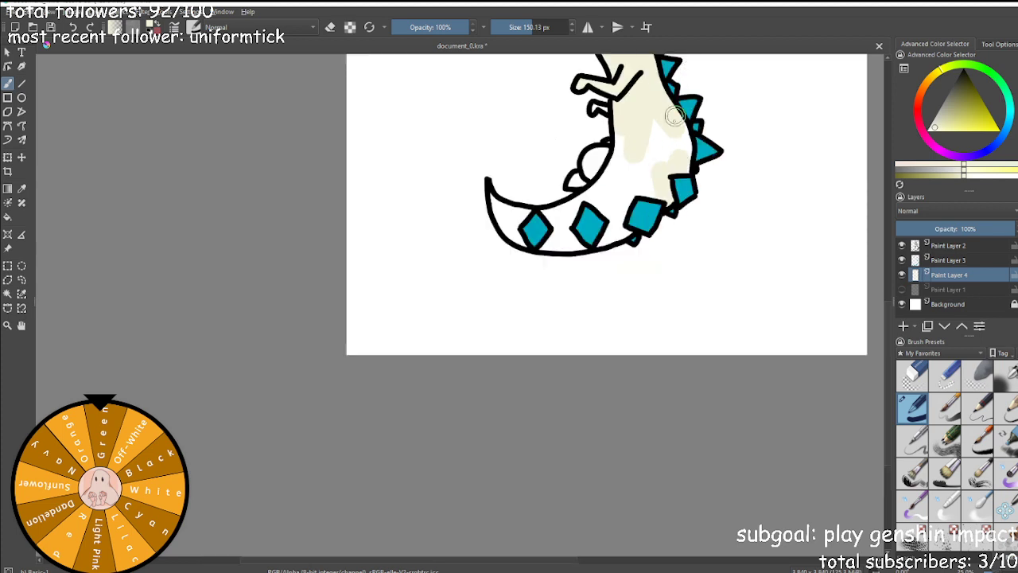
# Paint the lower body, thigh and tail off-white as far as the last diamond near the tail tip.
pyautogui.scroll(5, 693, 103)
pyautogui.moveTo(682, 212)
pyautogui.mouseDown()
pyautogui.moveTo(669, 103)
pyautogui.moveTo(588, 244)
pyautogui.moveTo(643, 212)
pyautogui.moveTo(583, 244)
pyautogui.moveTo(579, 203)
pyautogui.moveTo(634, 84)
pyautogui.moveTo(600, 187)
pyautogui.moveTo(584, 106)
pyautogui.moveTo(578, 153)
pyautogui.moveTo(560, 210)
pyautogui.mouseUp()
pyautogui.scroll(2, 506, 148)
pyautogui.moveTo(548, 244)
pyautogui.mouseDown()
pyautogui.moveTo(521, 175)
pyautogui.moveTo(563, 154)
pyautogui.moveTo(581, 179)
pyautogui.moveTo(564, 255)
pyautogui.mouseUp()
pyautogui.scroll(-4, 564, 255)
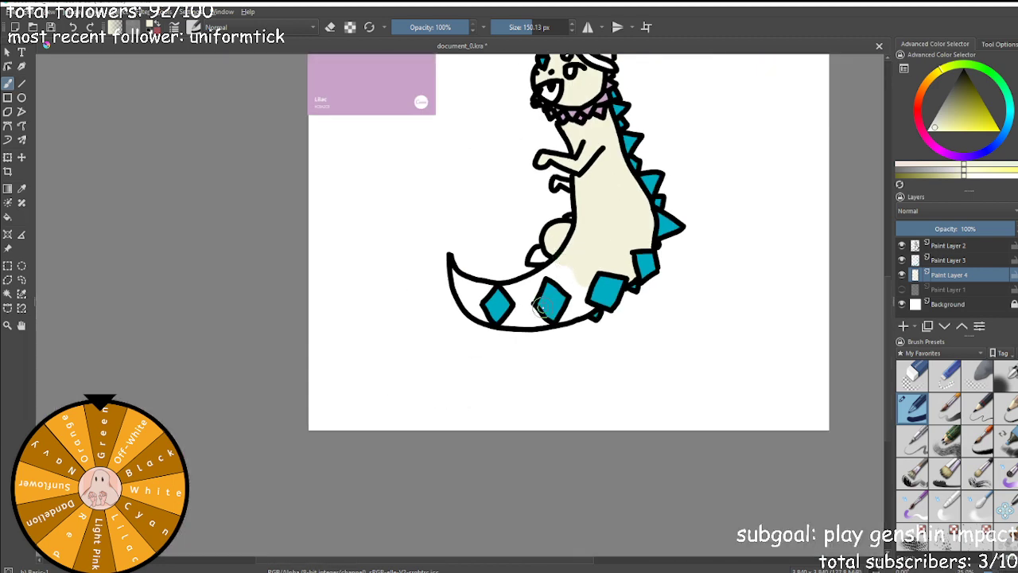
pyautogui.scroll(3, 552, 303)
pyautogui.moveTo(470, 278)
pyautogui.mouseDown()
pyautogui.moveTo(627, 196)
pyautogui.moveTo(435, 267)
pyautogui.mouseUp()
pyautogui.moveTo(429, 316)
pyautogui.mouseDown()
pyautogui.moveTo(566, 294)
pyautogui.moveTo(661, 241)
pyautogui.moveTo(682, 254)
pyautogui.moveTo(677, 264)
pyautogui.moveTo(611, 308)
pyautogui.moveTo(462, 337)
pyautogui.moveTo(423, 324)
pyautogui.moveTo(625, 328)
pyautogui.moveTo(708, 302)
pyautogui.mouseUp()
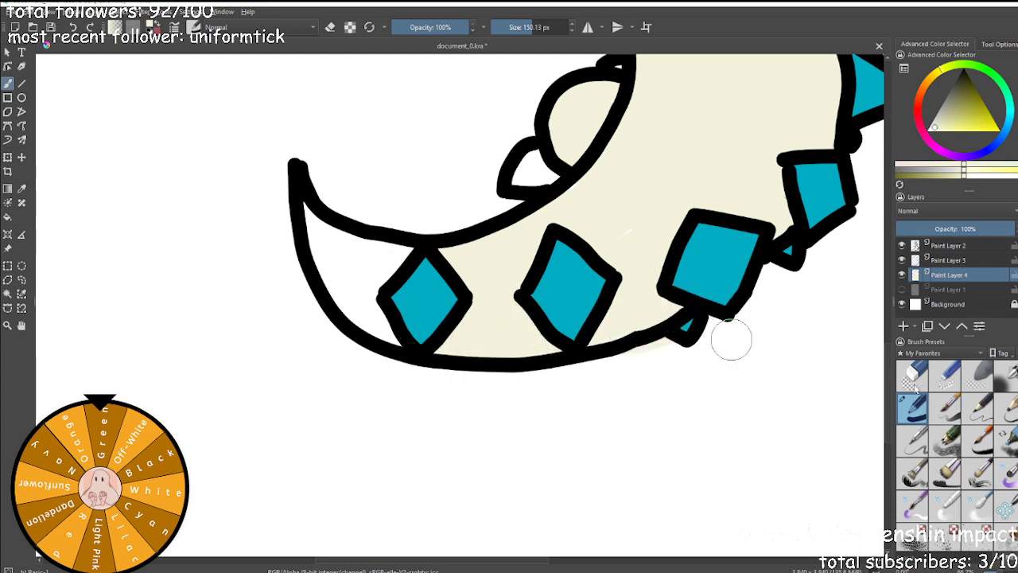
# Erase the off-white paint spilling below the tail outline with the 50 px circle eraser.
pyautogui.click(945, 375)
pyautogui.click(913, 375)
pyautogui.scroll(3, 629, 372)
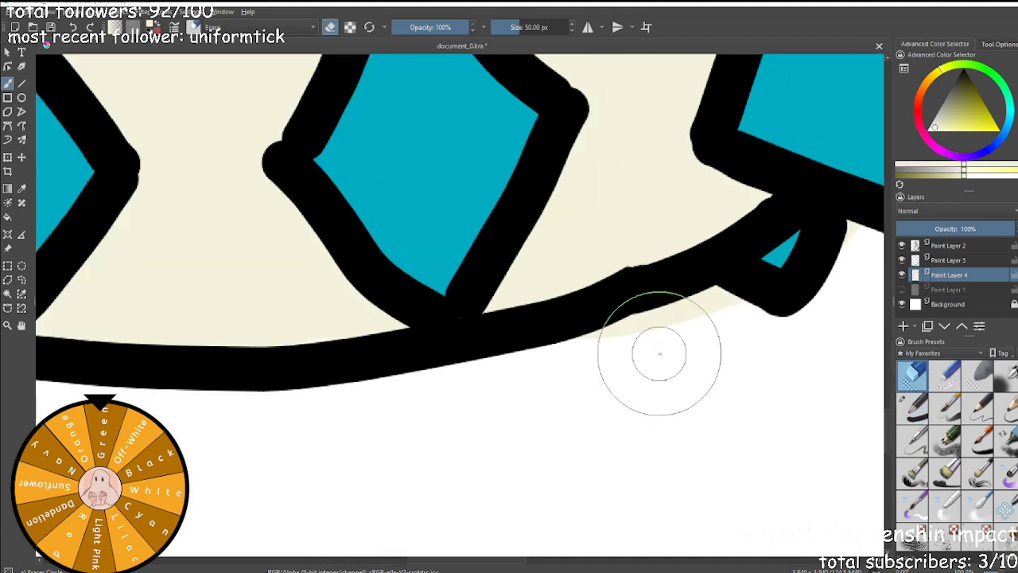
pyautogui.moveTo(531, 369)
pyautogui.mouseDown()
pyautogui.moveTo(800, 293)
pyautogui.moveTo(652, 321)
pyautogui.mouseUp()
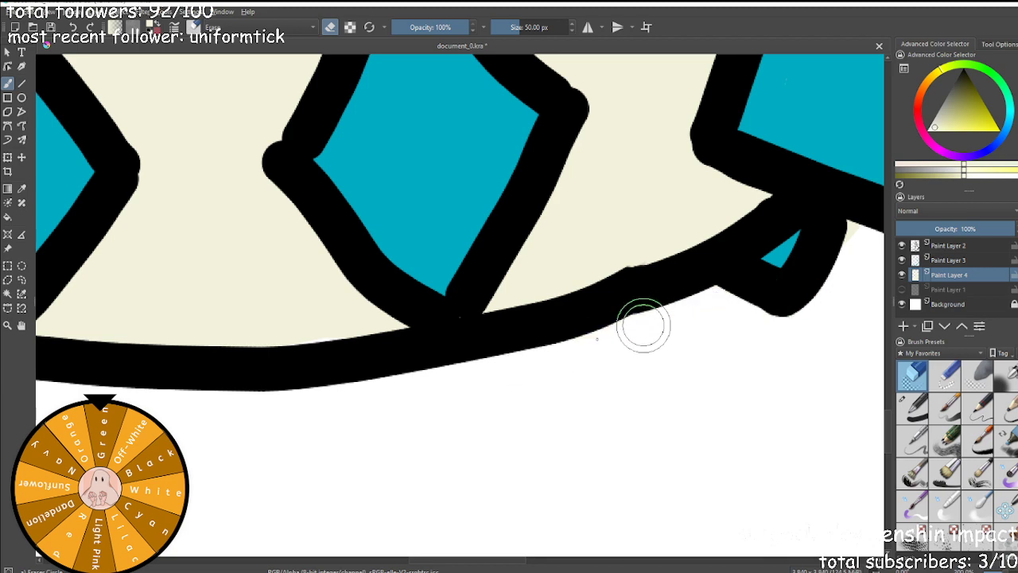
pyautogui.scroll(-4, 585, 326)
# Fill the unpainted parts of both small arms and hands with off-white using a 56.91 px brush.
pyautogui.scroll(5, 560, 148)
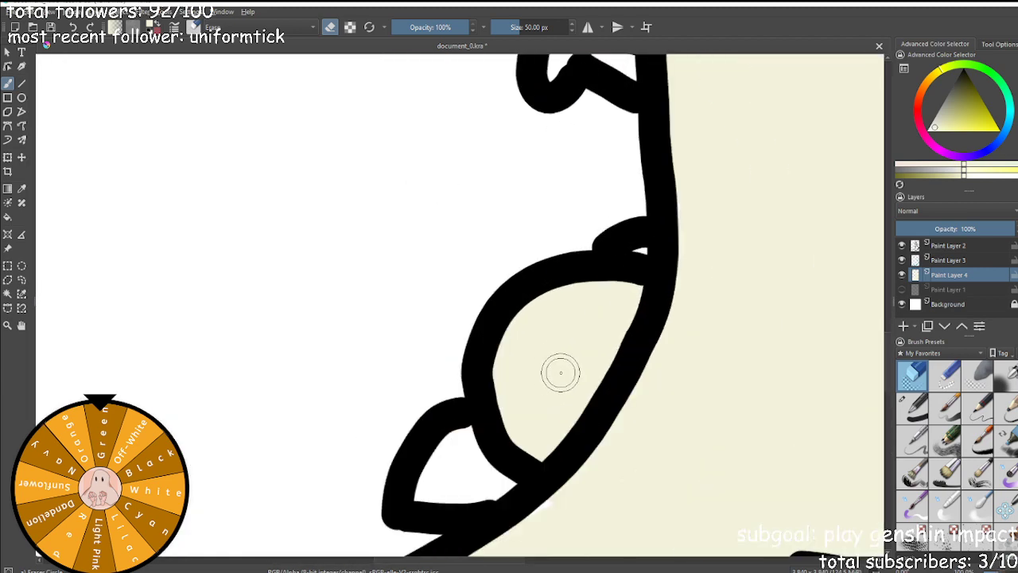
pyautogui.scroll(-5, 557, 371)
pyautogui.scroll(5, 598, 181)
pyautogui.click(598, 181)
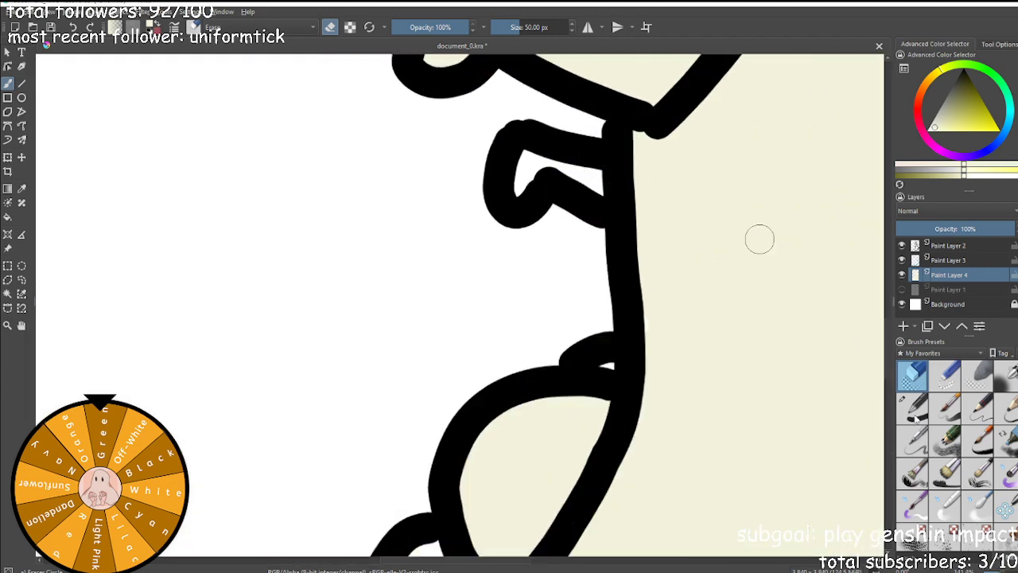
pyautogui.press('/')
pyautogui.scroll(3, 655, 209)
pyautogui.click(521, 27)
pyautogui.moveTo(440, 138); pyautogui.dragTo(568, 222)
pyautogui.moveTo(361, 163)
pyautogui.mouseDown()
pyautogui.moveTo(386, 189)
pyautogui.moveTo(401, 151)
pyautogui.mouseUp()
# Fill the foot and the small gap above the thigh with off-white.
pyautogui.scroll(-6, 374, 304)
pyautogui.scroll(3, 374, 305)
pyautogui.scroll(-6, 446, 245)
pyautogui.scroll(6, 250, 425)
pyautogui.moveTo(302, 434)
pyautogui.mouseDown()
pyautogui.moveTo(210, 442)
pyautogui.moveTo(242, 391)
pyautogui.moveTo(265, 420)
pyautogui.mouseUp()
pyautogui.click(416, 214)
# Fill the remaining white tail tip with off-white up to its outline.
pyautogui.scroll(-6, 425, 214)
pyautogui.scroll(8, 419, 275)
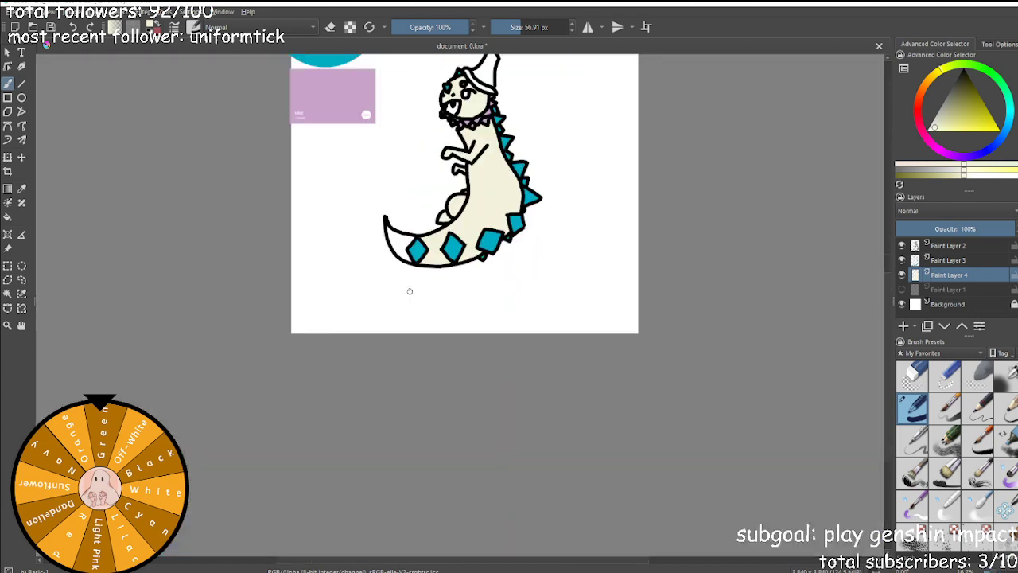
pyautogui.moveTo(422, 275)
pyautogui.mouseDown()
pyautogui.moveTo(395, 263)
pyautogui.moveTo(355, 211)
pyautogui.moveTo(331, 152)
pyautogui.mouseUp()
pyautogui.scroll(-3, 384, 217)
pyautogui.scroll(4, 381, 208)
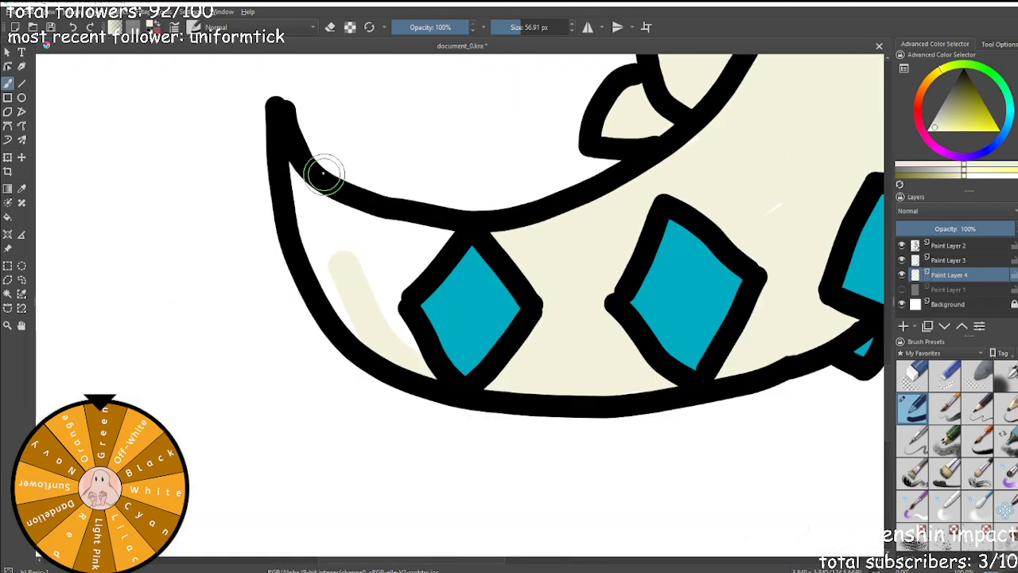
pyautogui.moveTo(476, 242)
pyautogui.mouseDown()
pyautogui.moveTo(429, 253)
pyautogui.moveTo(403, 279)
pyautogui.moveTo(390, 308)
pyautogui.moveTo(409, 345)
pyautogui.moveTo(367, 305)
pyautogui.moveTo(355, 336)
pyautogui.moveTo(287, 180)
pyautogui.moveTo(356, 261)
pyautogui.moveTo(388, 278)
pyautogui.moveTo(382, 283)
pyautogui.moveTo(403, 261)
pyautogui.moveTo(288, 199)
pyautogui.mouseUp()
pyautogui.scroll(-4, 460, 256)
pyautogui.scroll(-4, 558, 252)
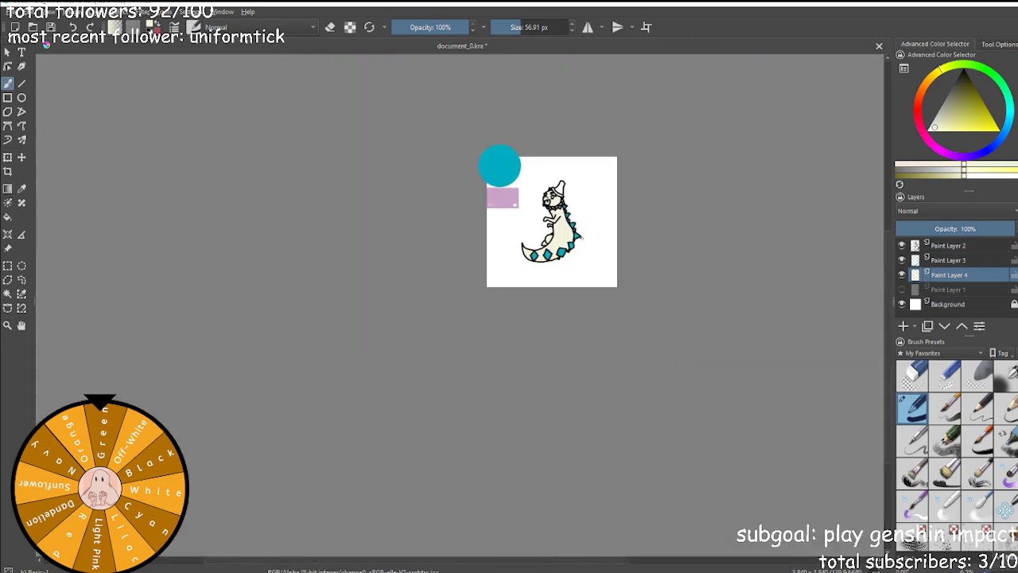
# Choose the Texture Splat brush and set the painting colour to bright yellow.
pyautogui.scroll(2, 580, 237)
pyautogui.scroll(8, 445, 148)
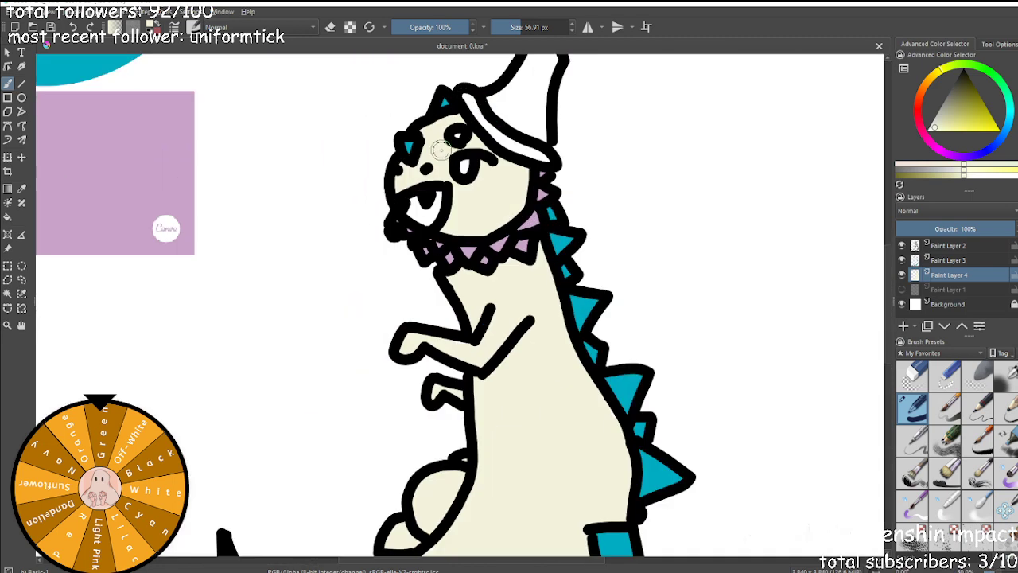
pyautogui.scroll(-5, 432, 192)
pyautogui.scroll(-3, 432, 192)
pyautogui.scroll(5, 576, 143)
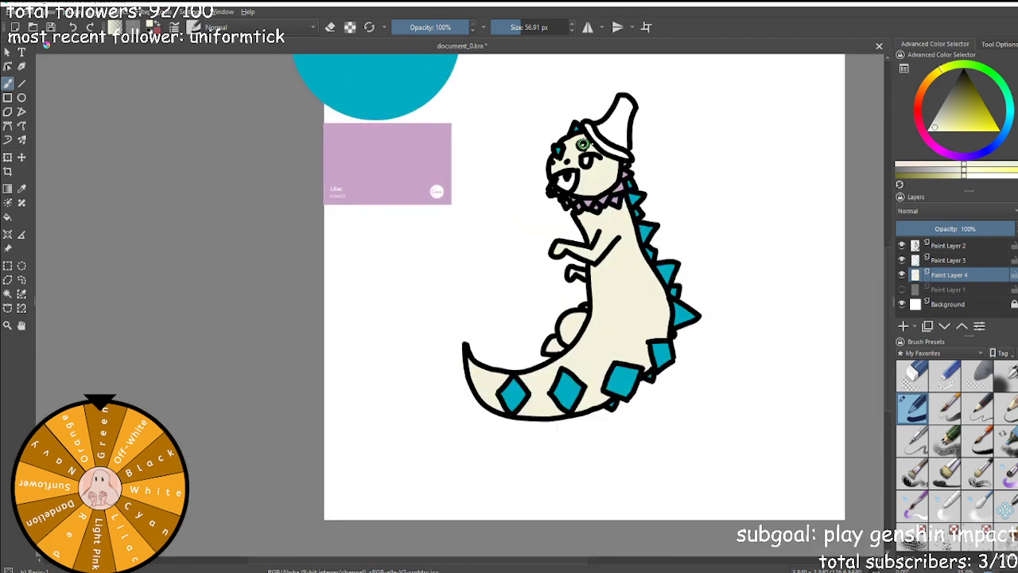
pyautogui.scroll(-4, 581, 263)
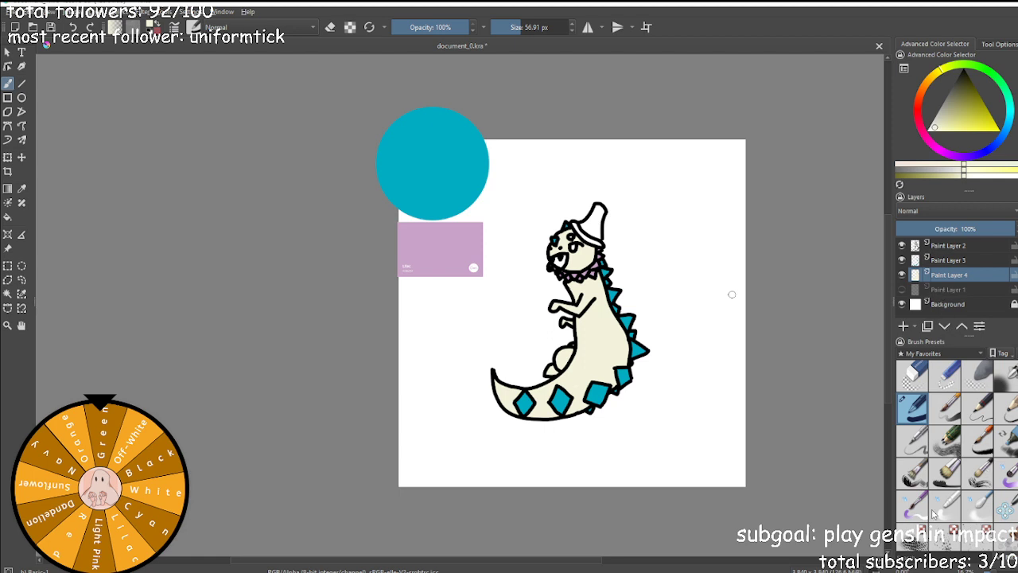
pyautogui.click(944, 537)
pyautogui.scroll(-1, 955, 477)
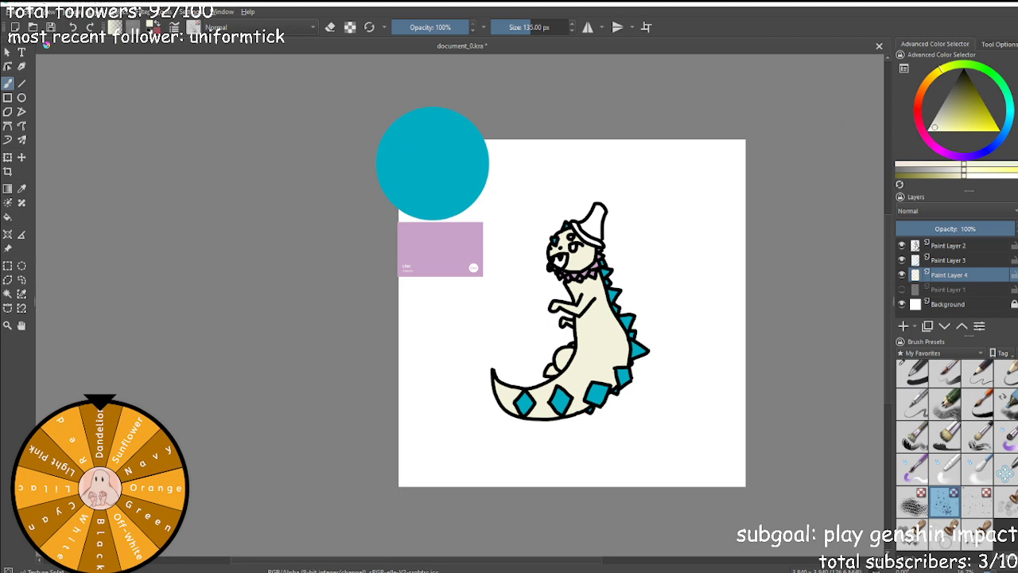
pyautogui.moveTo(983, 120)
pyautogui.mouseDown()
pyautogui.moveTo(1010, 121)
pyautogui.moveTo(972, 111)
pyautogui.moveTo(965, 137)
pyautogui.moveTo(964, 126)
pyautogui.moveTo(983, 133)
pyautogui.mouseUp()
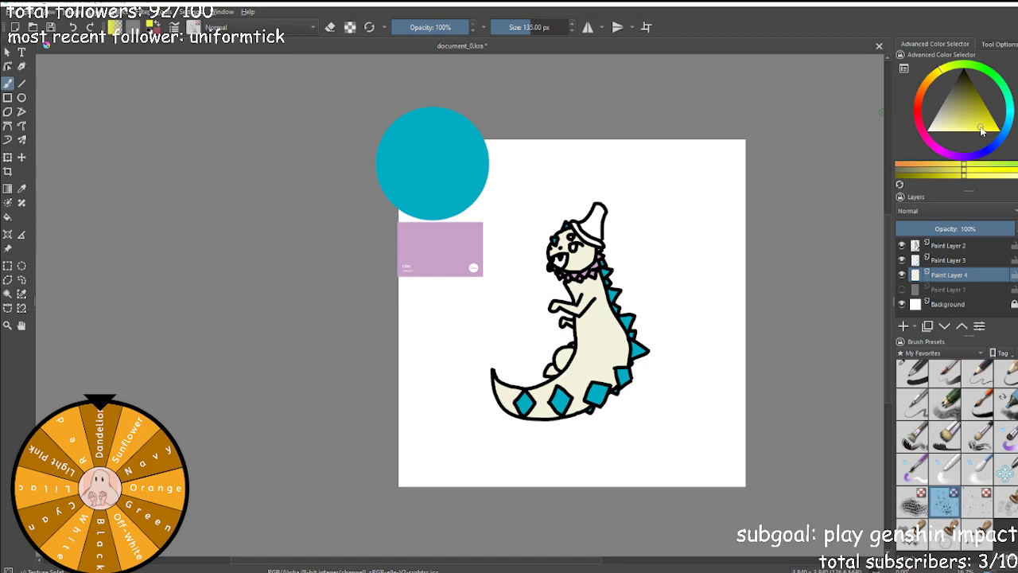
pyautogui.scroll(6, 619, 356)
pyautogui.moveTo(559, 236); pyautogui.dragTo(514, 272)
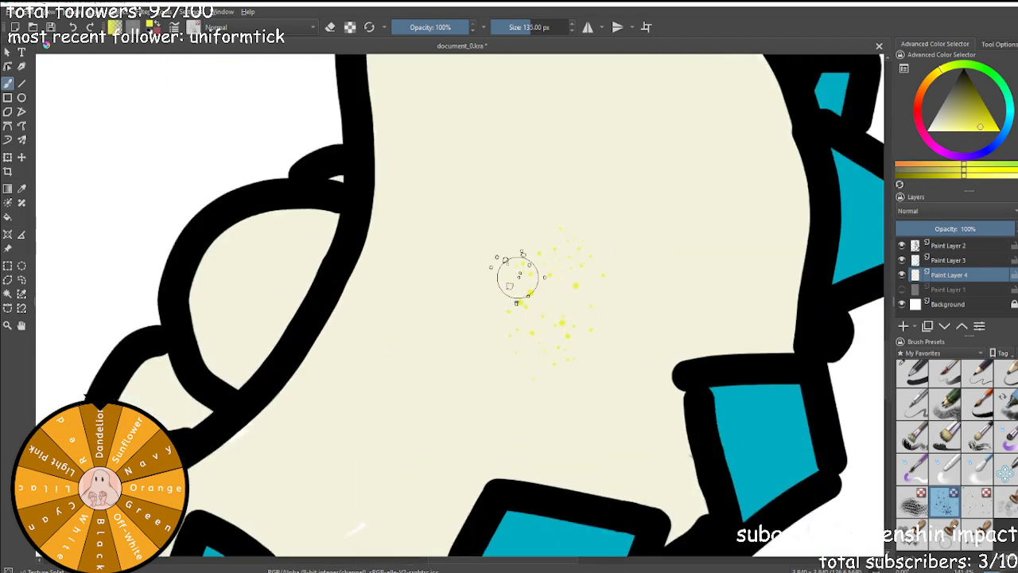
pyautogui.hotkey('ctrl', 'z')
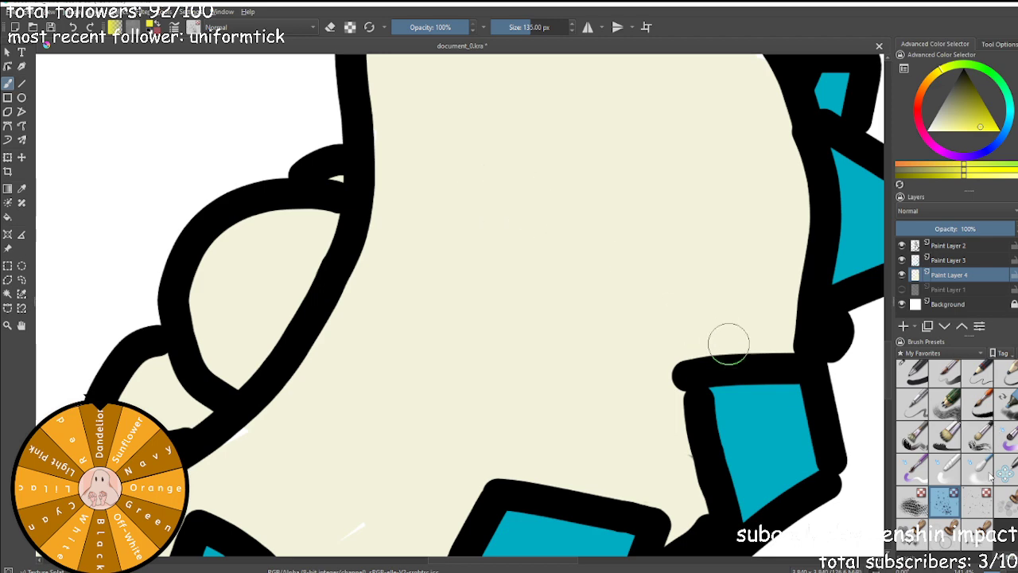
pyautogui.click(978, 501)
pyautogui.scroll(-5, 504, 241)
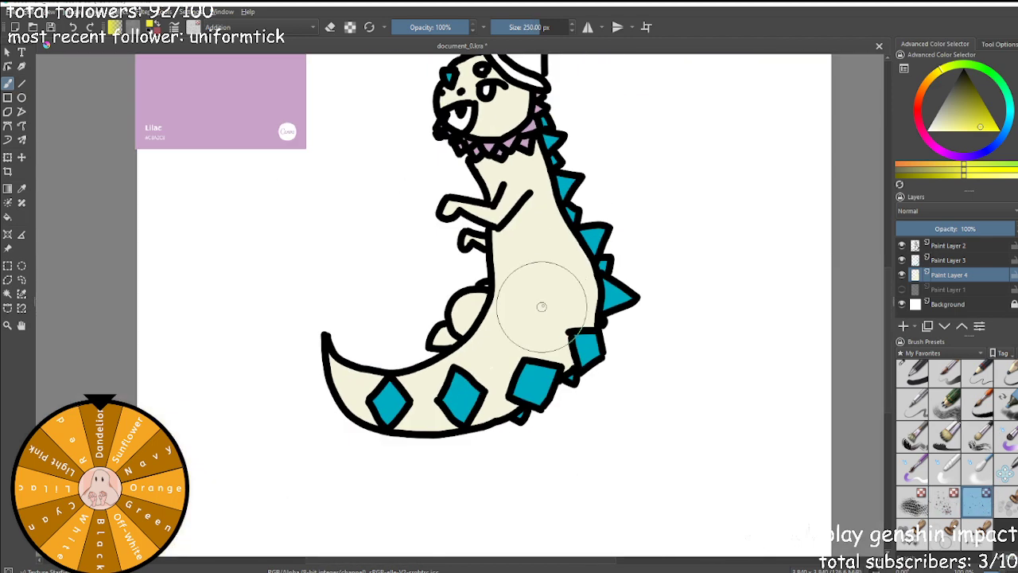
pyautogui.press('/')
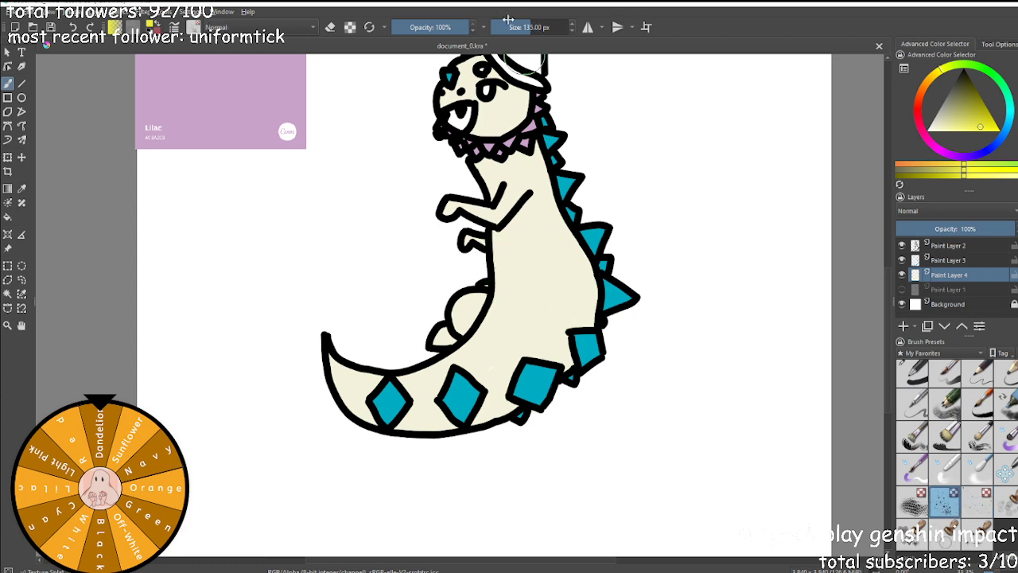
# Splatter yellow speckles over the torso and tail with the Texture Splat brush at 352.34 px.
pyautogui.click(546, 29)
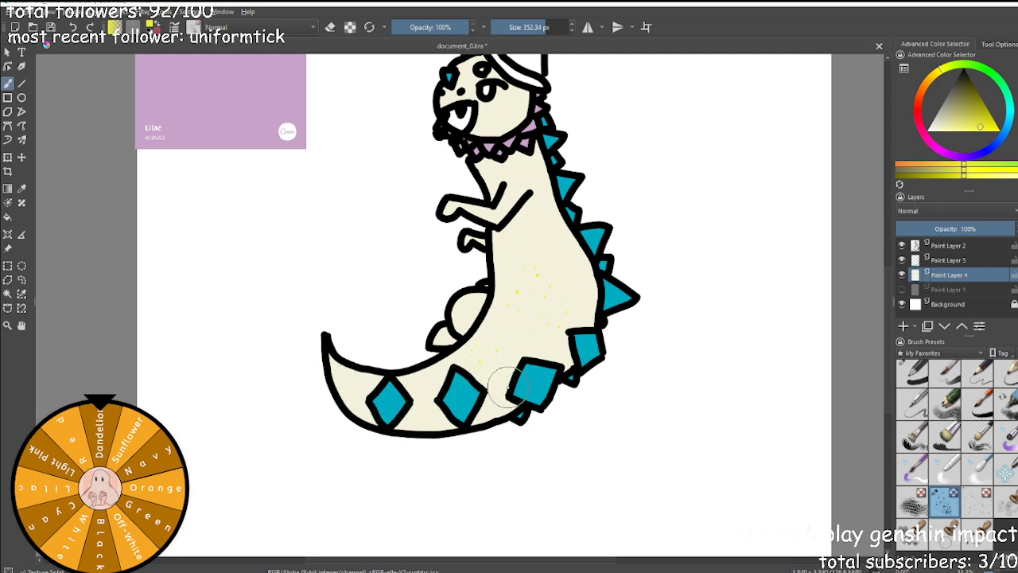
pyautogui.moveTo(501, 182); pyautogui.dragTo(496, 165)
pyautogui.scroll(-4, 509, 108)
# Splatter yellow speckles across the dinosaur's cheek, forehead and snout.
pyautogui.scroll(8, 503, 92)
pyautogui.click(414, 331)
pyautogui.click(327, 154)
pyautogui.click(522, 225)
pyautogui.click(488, 288)
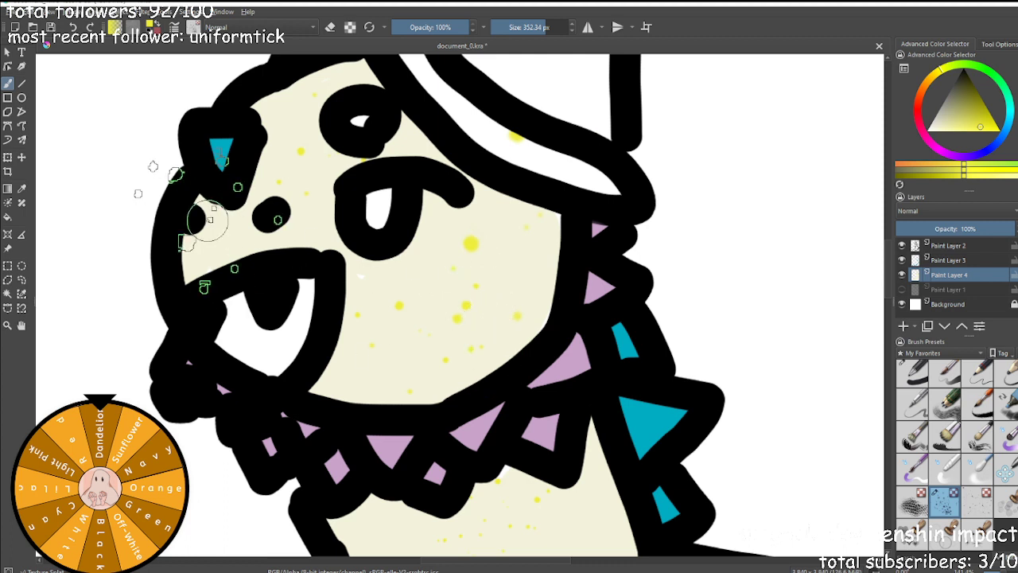
pyautogui.click(253, 229)
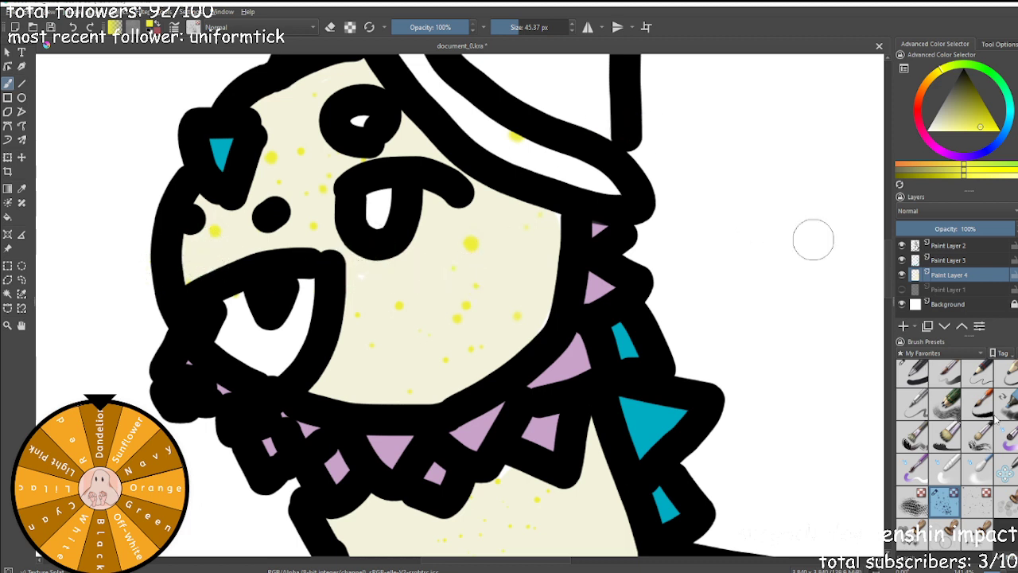
# Erase the stray yellow speck from the hat brim with the 50 px circle eraser.
pyautogui.scroll(1, 994, 417)
pyautogui.click(913, 374)
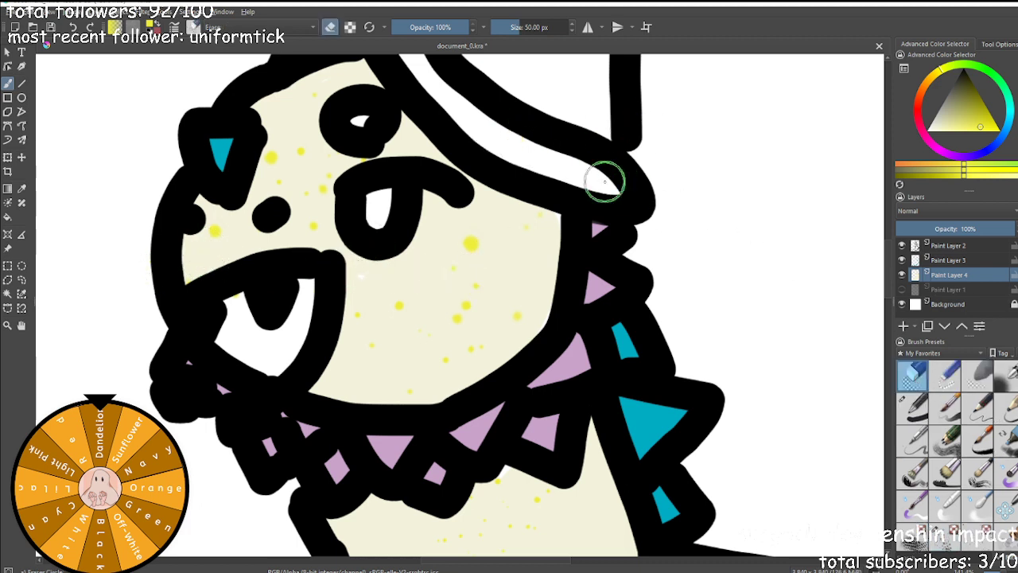
pyautogui.scroll(-4, 600, 213)
# Splatter yellow speckles on the tail tip with the Texture Splat brush at 233.05 px.
pyautogui.scroll(4, 406, 551)
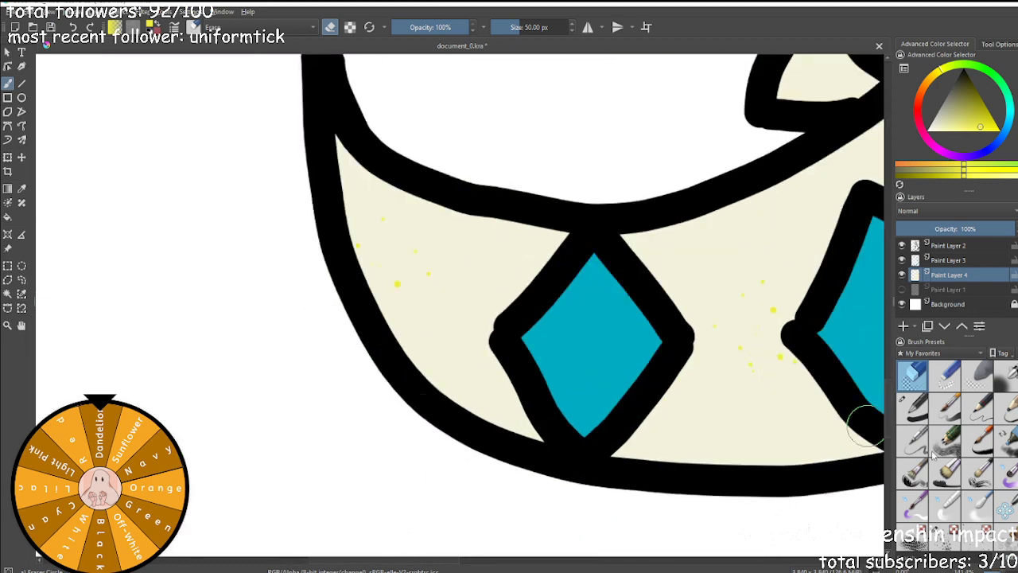
pyautogui.press('/')
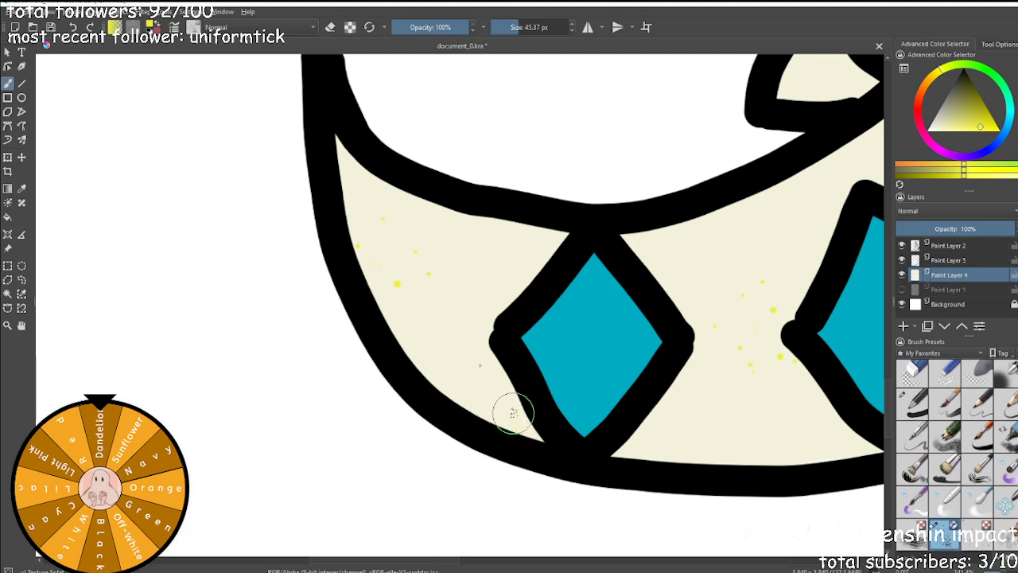
pyautogui.click(538, 24)
pyautogui.moveTo(538, 241)
pyautogui.mouseDown()
pyautogui.moveTo(502, 263)
pyautogui.moveTo(491, 289)
pyautogui.mouseUp()
pyautogui.click(513, 373)
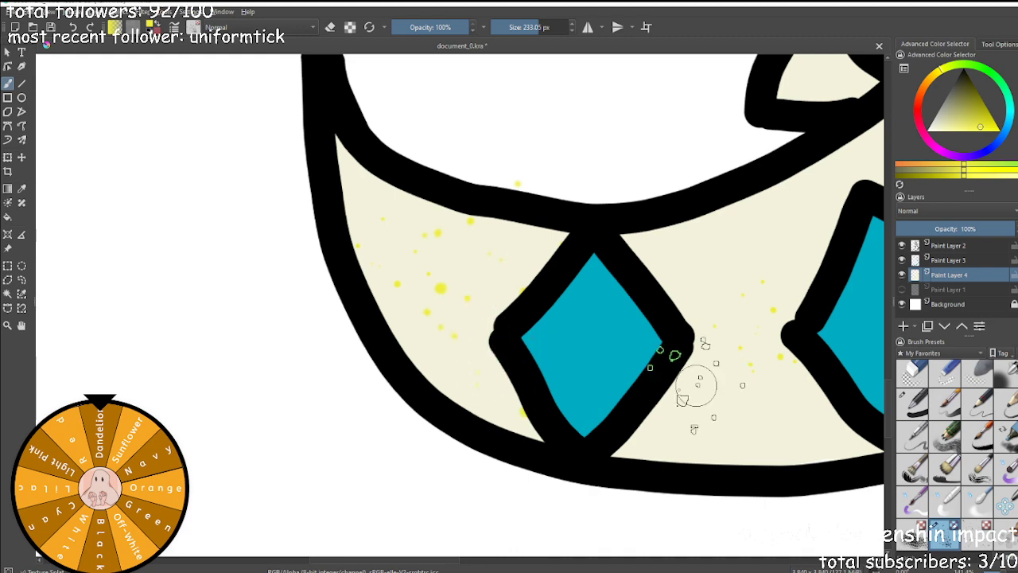
# Add more yellow speckles across the torso and lower body with the same splatter brush.
pyautogui.scroll(-4, 491, 384)
pyautogui.scroll(3, 568, 368)
pyautogui.click(502, 346)
pyautogui.click(461, 453)
pyautogui.click(557, 461)
pyautogui.click(539, 347)
pyautogui.click(466, 336)
# Erase the stray yellow speckles that landed outside the body outline.
pyautogui.click(912, 374)
pyautogui.moveTo(732, 518)
pyautogui.mouseDown()
pyautogui.moveTo(523, 525)
pyautogui.moveTo(538, 514)
pyautogui.moveTo(621, 510)
pyautogui.mouseUp()
pyautogui.moveTo(331, 283)
pyautogui.mouseDown()
pyautogui.moveTo(318, 270)
pyautogui.moveTo(366, 288)
pyautogui.mouseUp()
pyautogui.scroll(-3, 366, 289)
pyautogui.scroll(5, 445, 210)
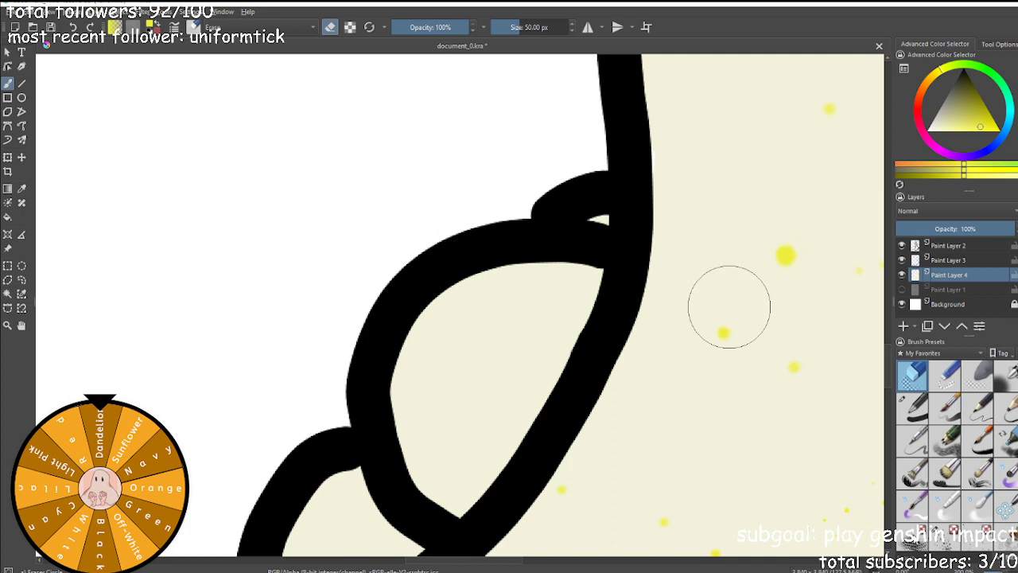
# Splatter yellow speckles over the leg and foot with the Texture Splat brush at 233.05 px.
pyautogui.press('/')
pyautogui.scroll(-3, 596, 289)
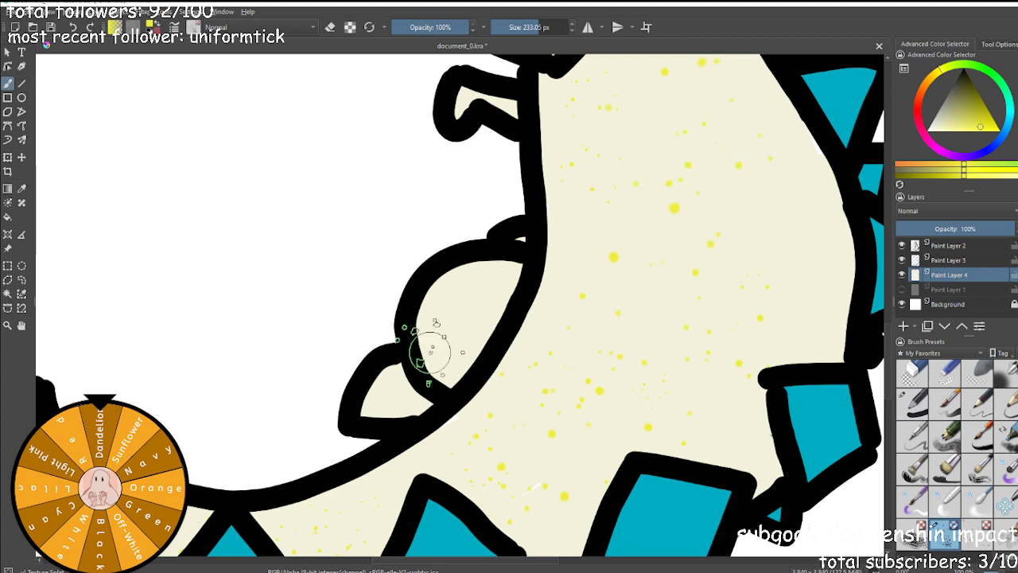
pyautogui.scroll(2, 440, 343)
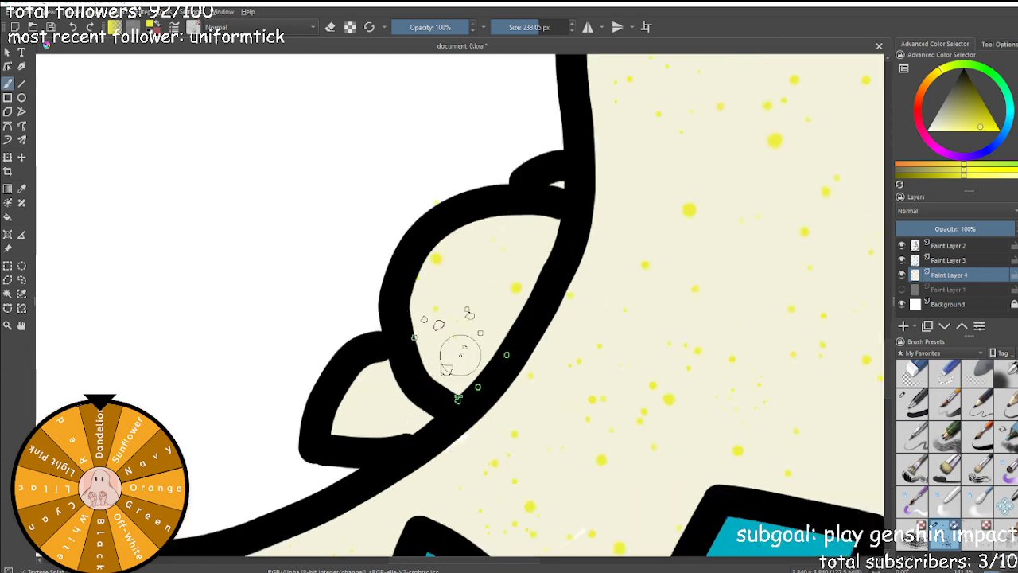
pyautogui.moveTo(463, 353)
pyautogui.mouseDown()
pyautogui.moveTo(478, 327)
pyautogui.moveTo(465, 340)
pyautogui.moveTo(601, 270)
pyautogui.mouseUp()
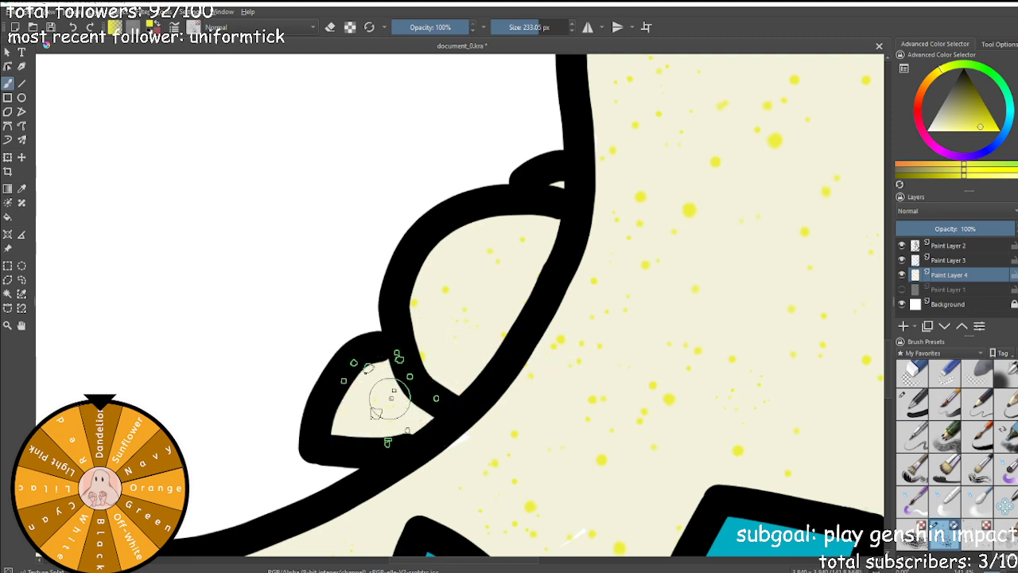
pyautogui.click(374, 409)
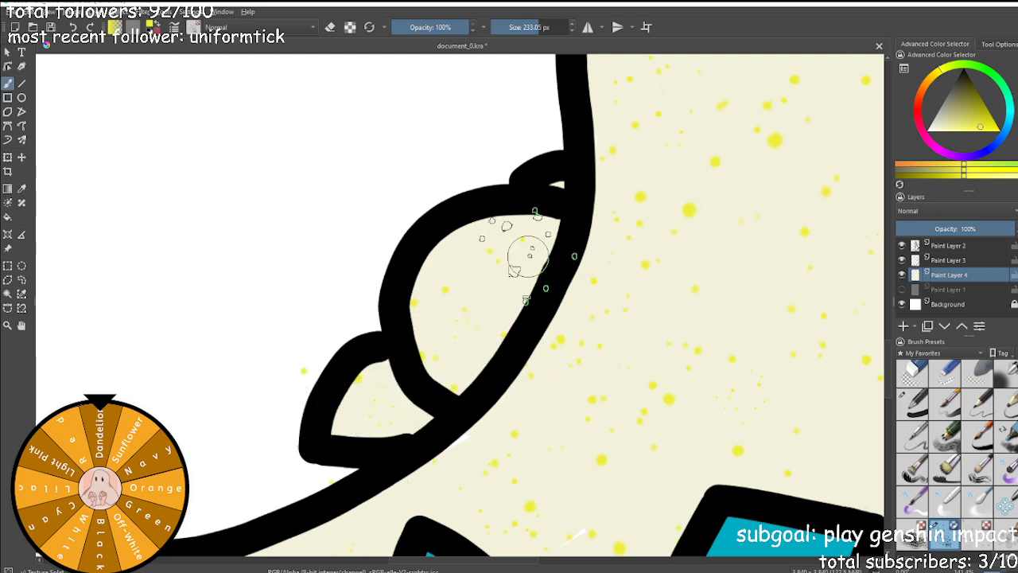
# Erase the stray yellow speckles outside the leg and foot outlines with the 50 px circle eraser.
pyautogui.press('e')
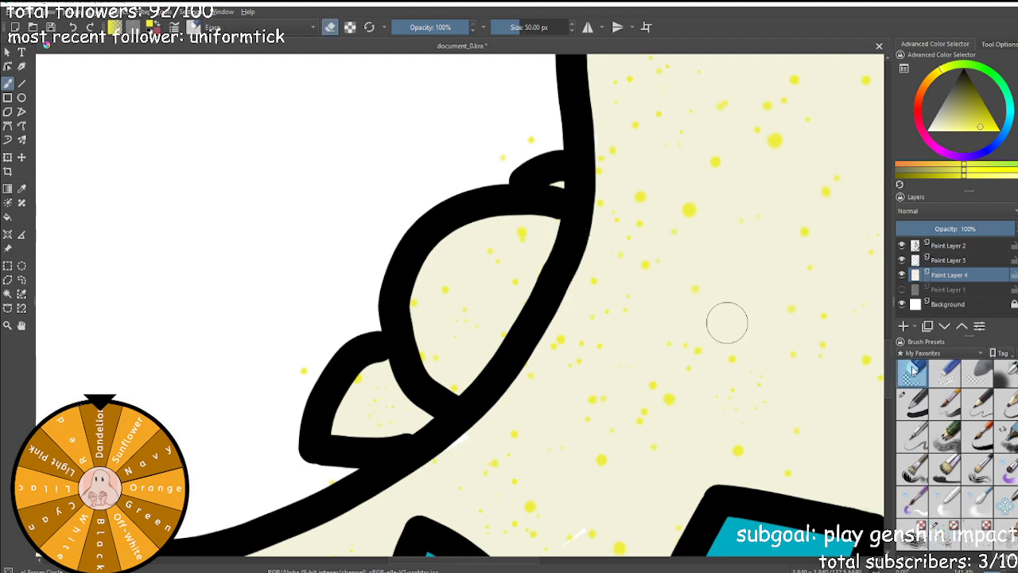
pyautogui.moveTo(502, 157); pyautogui.dragTo(554, 125)
pyautogui.click(303, 367)
# Sample the face's off-white and paint over the small white gap beside the mouth with the Basic-1 brush at 56.91 px.
pyautogui.scroll(-4, 336, 325)
pyautogui.scroll(-2, 353, 186)
pyautogui.scroll(8, 363, 143)
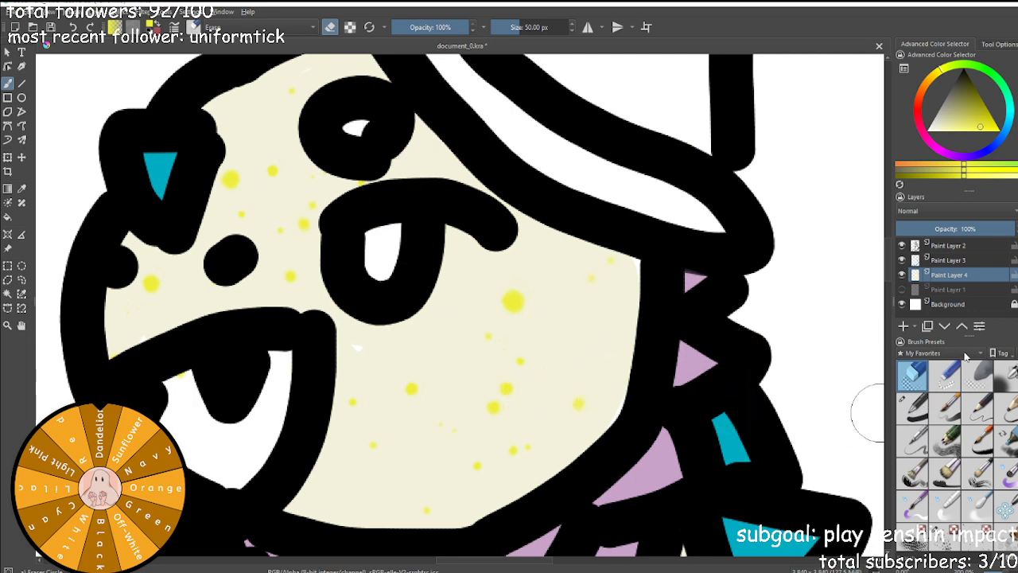
pyautogui.press('ctrl')
pyautogui.keyDown('ctrl'); pyautogui.click(451, 333); pyautogui.keyUp('ctrl')
pyautogui.click(369, 352)
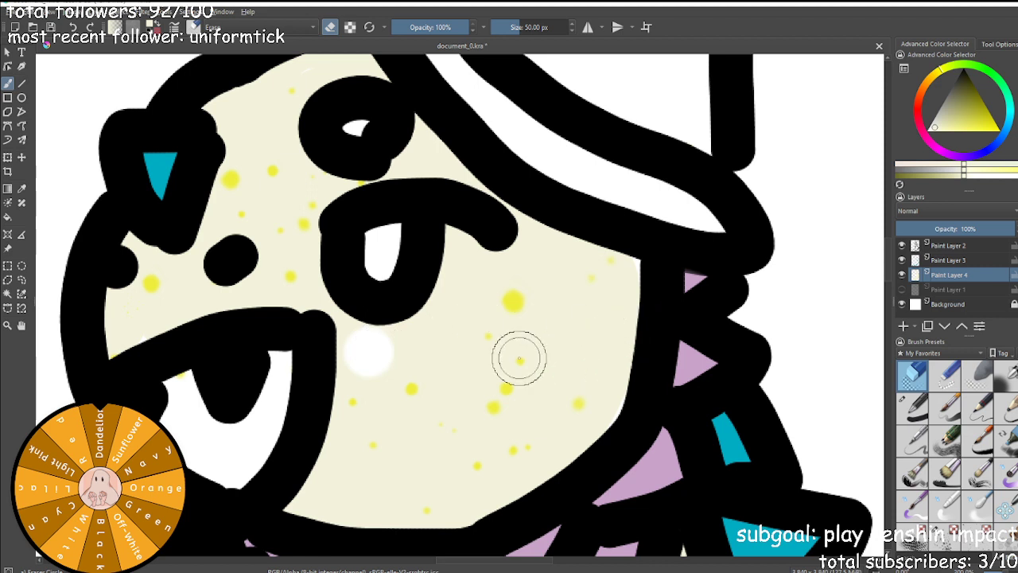
pyautogui.hotkey('ctrl', 'z')
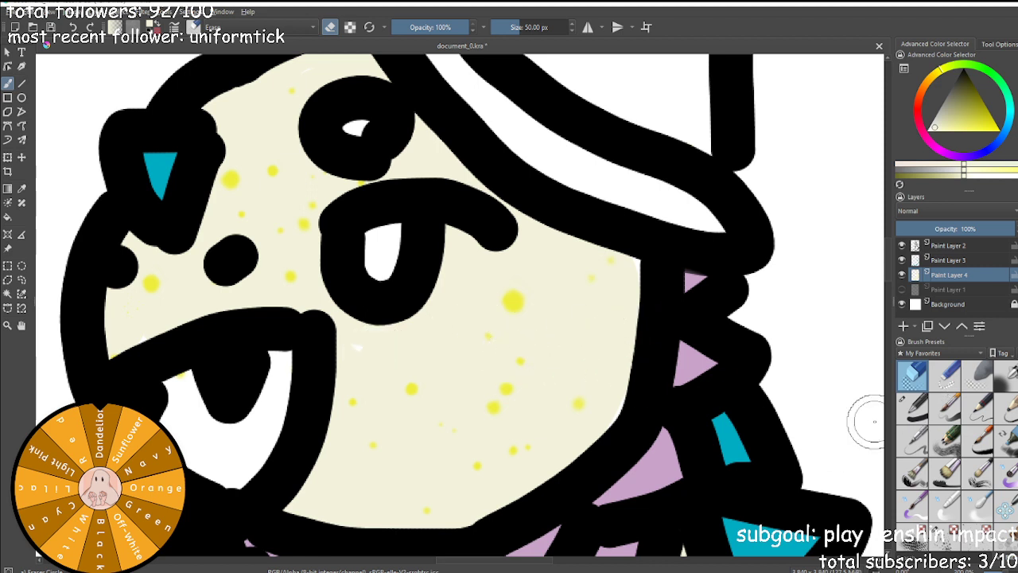
pyautogui.click(913, 407)
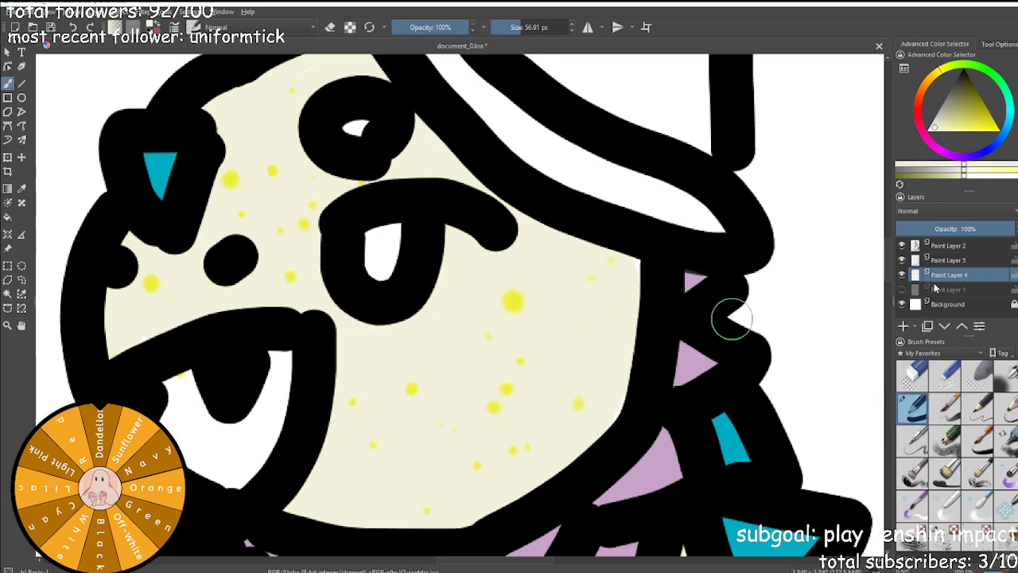
# Choose a light orange and fill the larger lower eye with the Basic-1 brush at 56.91 px.
pyautogui.click(934, 83)
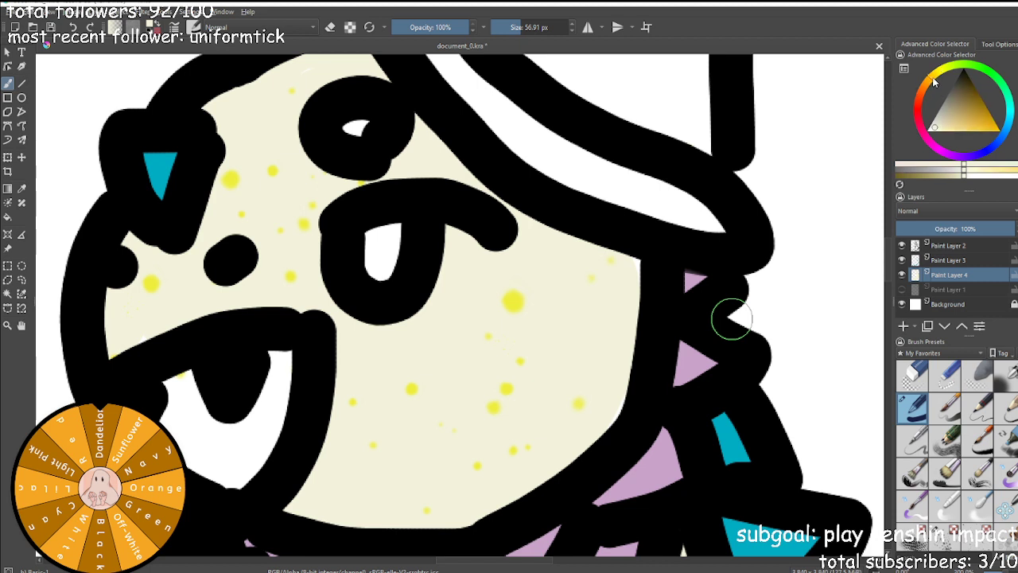
pyautogui.moveTo(951, 117); pyautogui.dragTo(1001, 131)
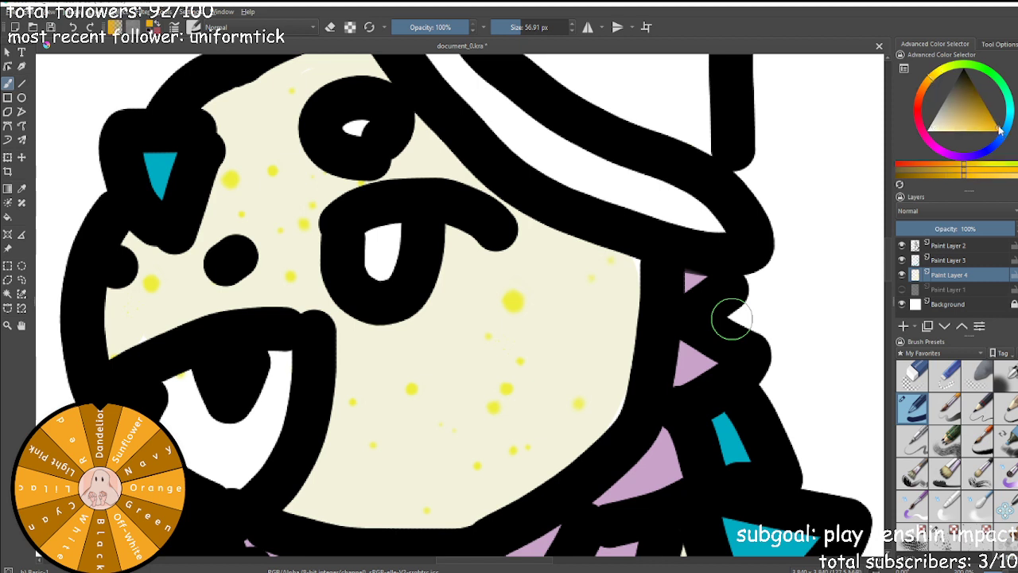
pyautogui.click(929, 84)
pyautogui.click(931, 80)
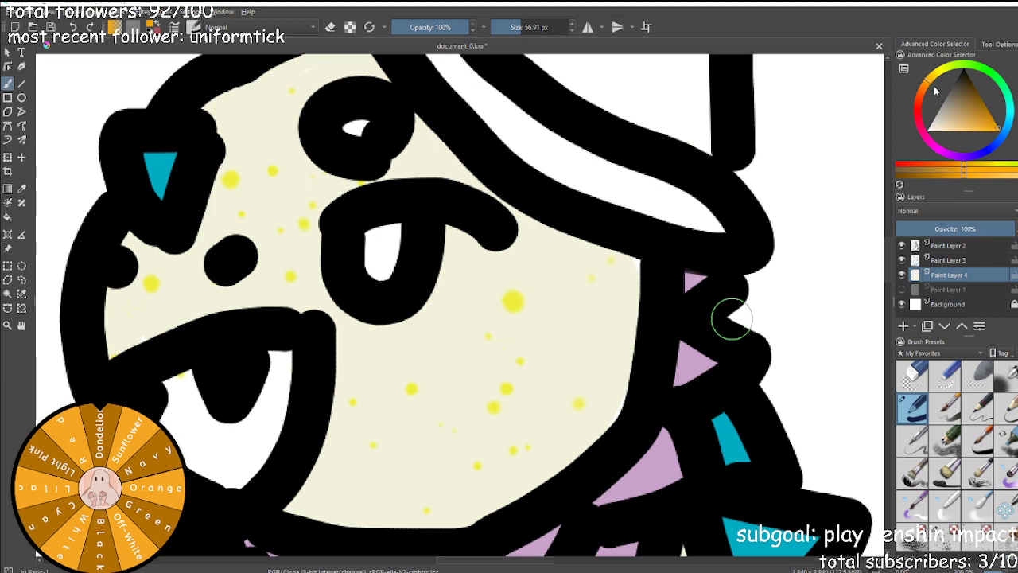
pyautogui.moveTo(996, 123); pyautogui.dragTo(982, 132)
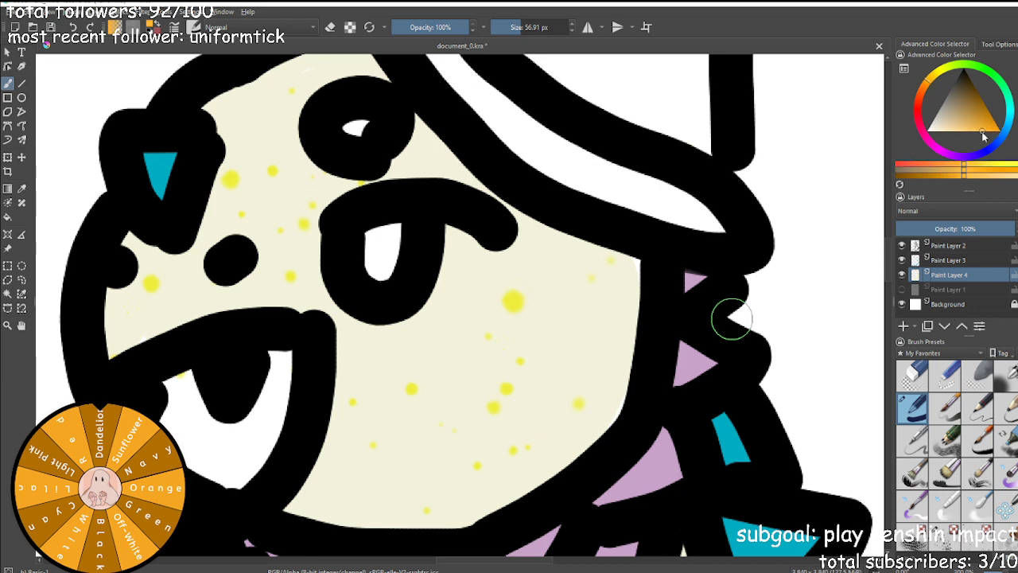
pyautogui.moveTo(375, 224)
pyautogui.mouseDown()
pyautogui.moveTo(370, 266)
pyautogui.moveTo(386, 246)
pyautogui.mouseUp()
# Fill the small upper eye with light orange using the same brush.
pyautogui.scroll(-4, 387, 246)
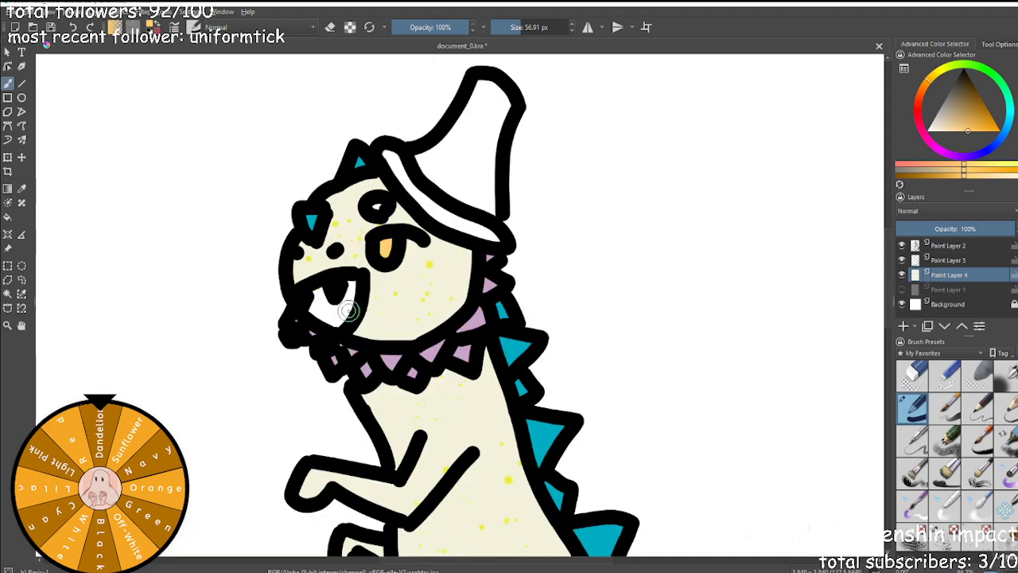
pyautogui.scroll(3, 369, 258)
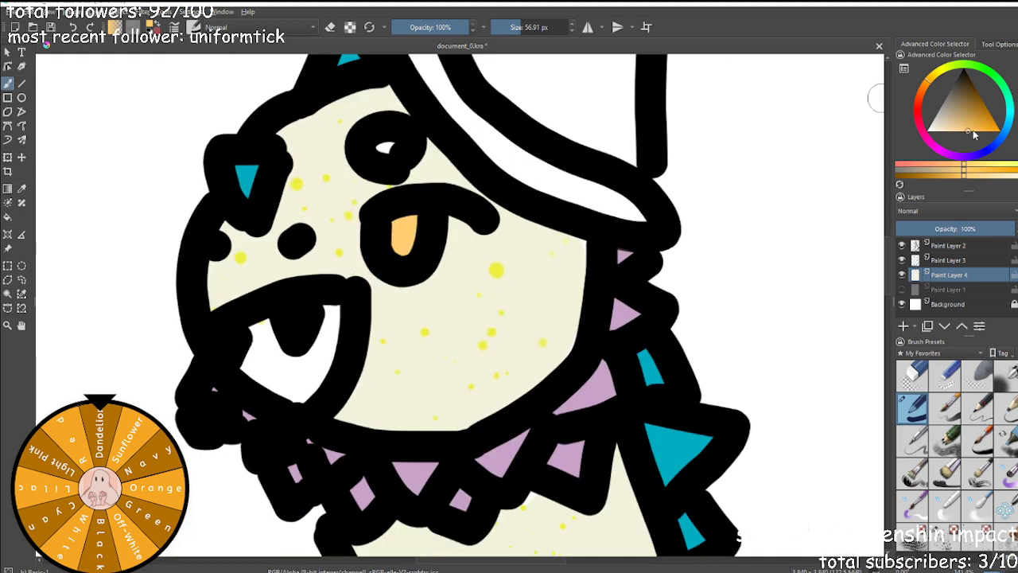
pyautogui.scroll(3, 442, 286)
pyautogui.moveTo(338, 121)
pyautogui.mouseDown()
pyautogui.moveTo(326, 175)
pyautogui.moveTo(358, 122)
pyautogui.mouseUp()
pyautogui.scroll(-5, 357, 122)
pyautogui.scroll(-4, 348, 113)
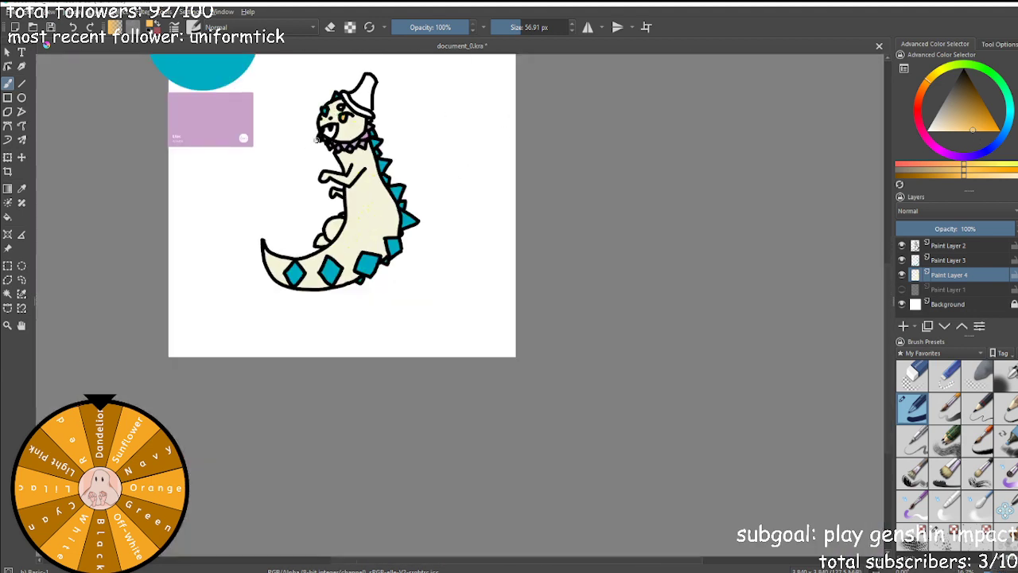
# Choose a dark navy colour and switch to the Texture Splat brush at 233.05 px.
pyautogui.scroll(2, 347, 175)
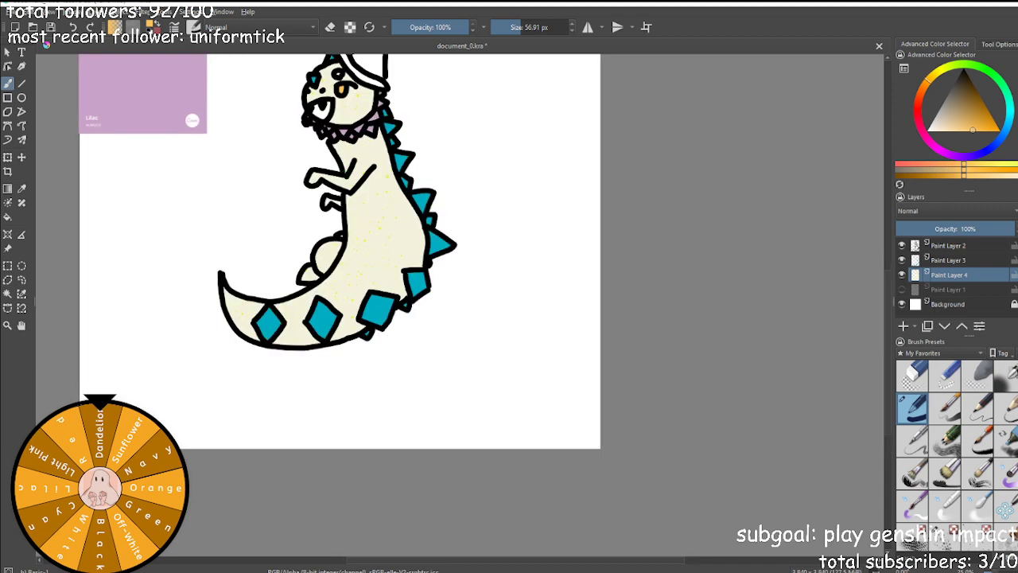
pyautogui.scroll(3, 242, 196)
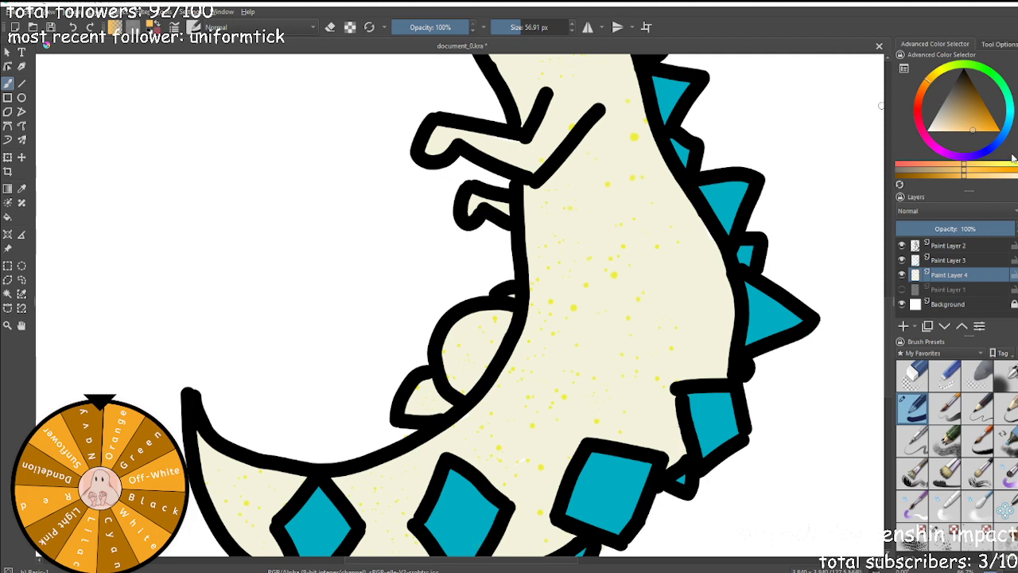
pyautogui.click(985, 158)
pyautogui.moveTo(993, 126); pyautogui.dragTo(1000, 106)
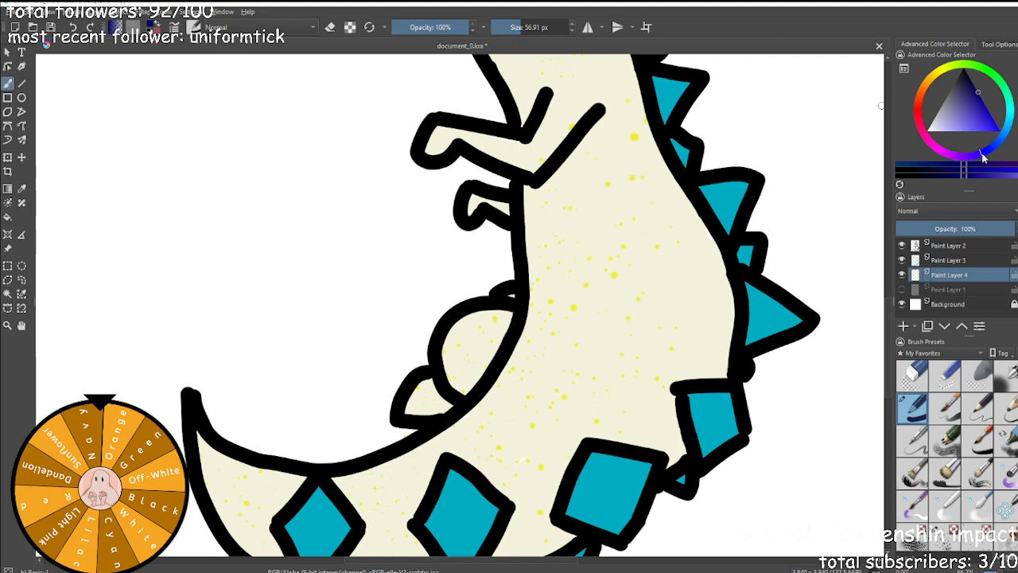
pyautogui.moveTo(983, 99); pyautogui.dragTo(967, 90)
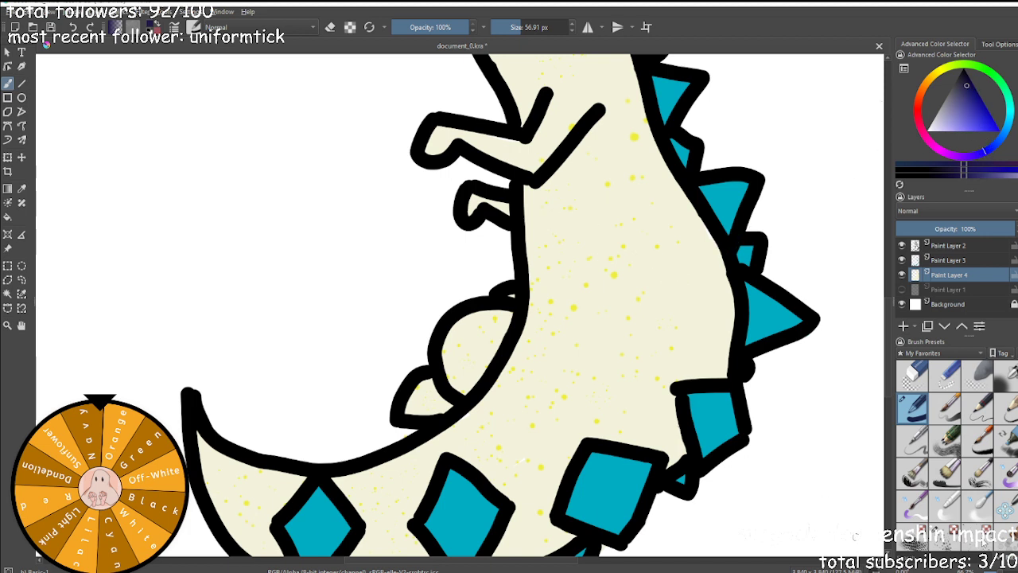
pyautogui.click(946, 536)
pyautogui.click(594, 228)
pyautogui.click(685, 328)
pyautogui.hotkey('ctrl', 'z')
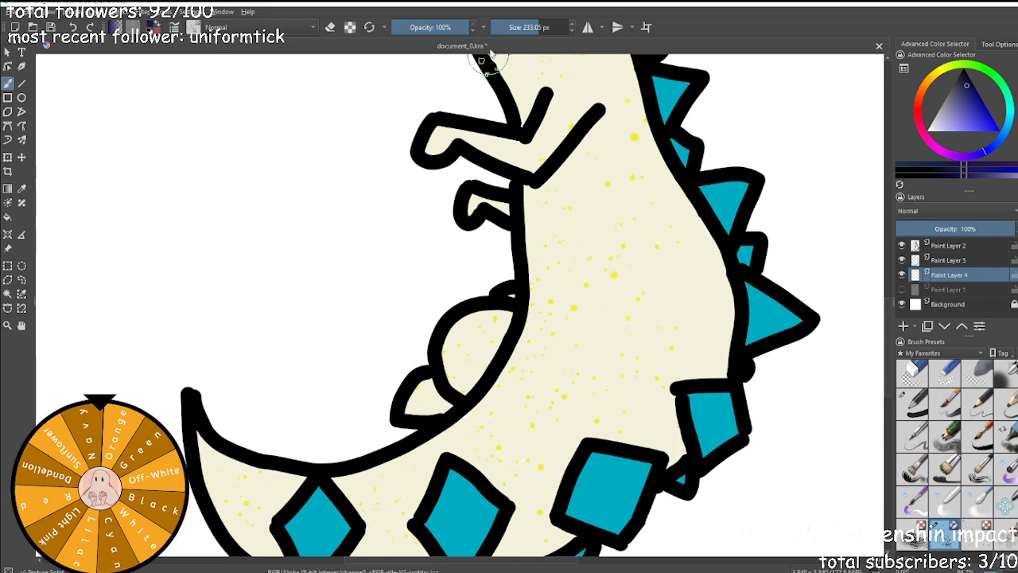
# Set the splatter brush's opacity to 39% and try navy speckles across the torso.
pyautogui.click(422, 22)
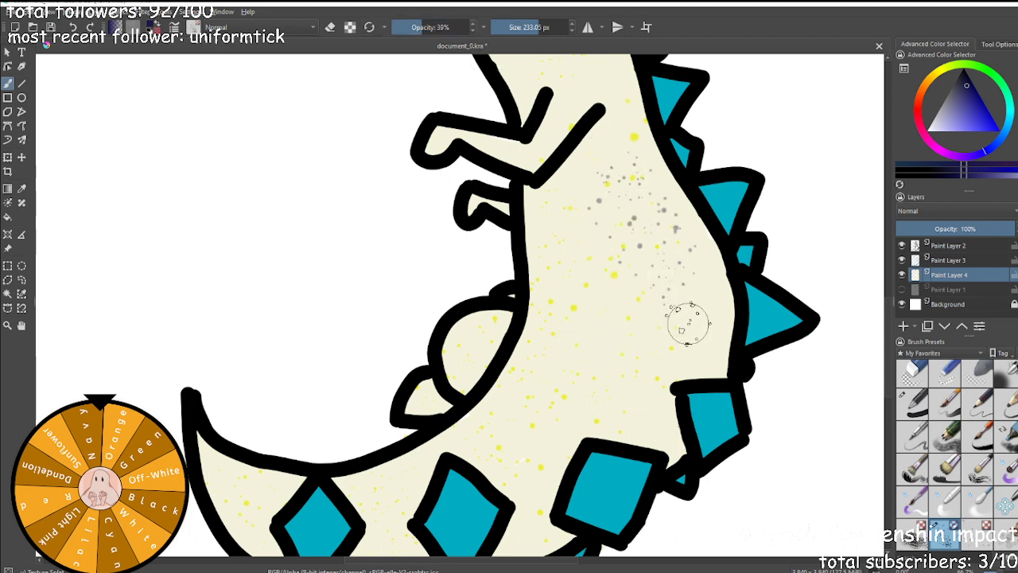
pyautogui.click(662, 291)
pyautogui.click(557, 197)
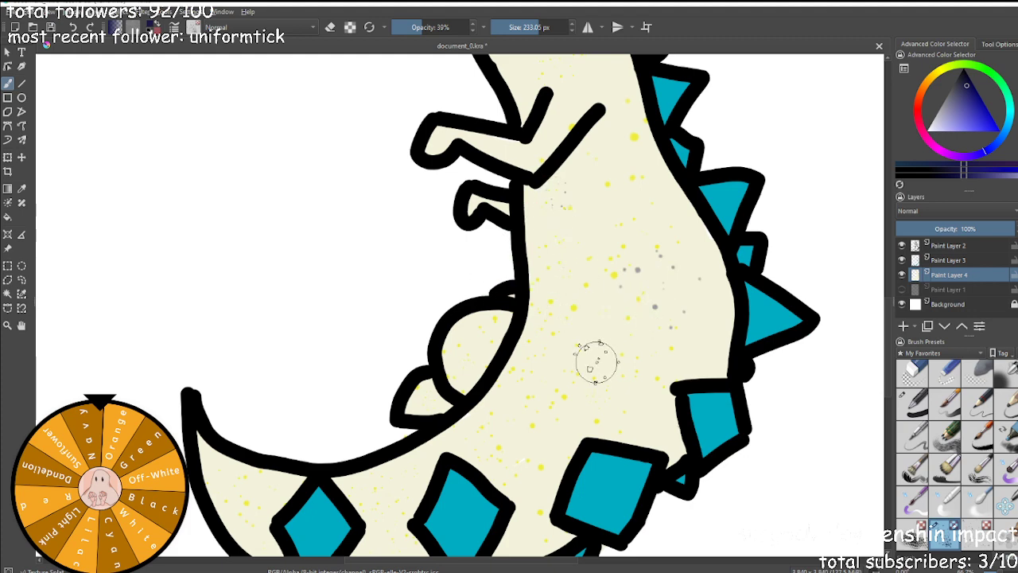
pyautogui.scroll(-3, 596, 362)
pyautogui.scroll(3, 589, 271)
pyautogui.hotkey('ctrl', 'z')
pyautogui.hotkey('ctrl', 'z')
pyautogui.moveTo(604, 358)
pyautogui.mouseDown()
pyautogui.moveTo(614, 387)
pyautogui.moveTo(640, 402)
pyautogui.mouseUp()
pyautogui.scroll(-4, 577, 450)
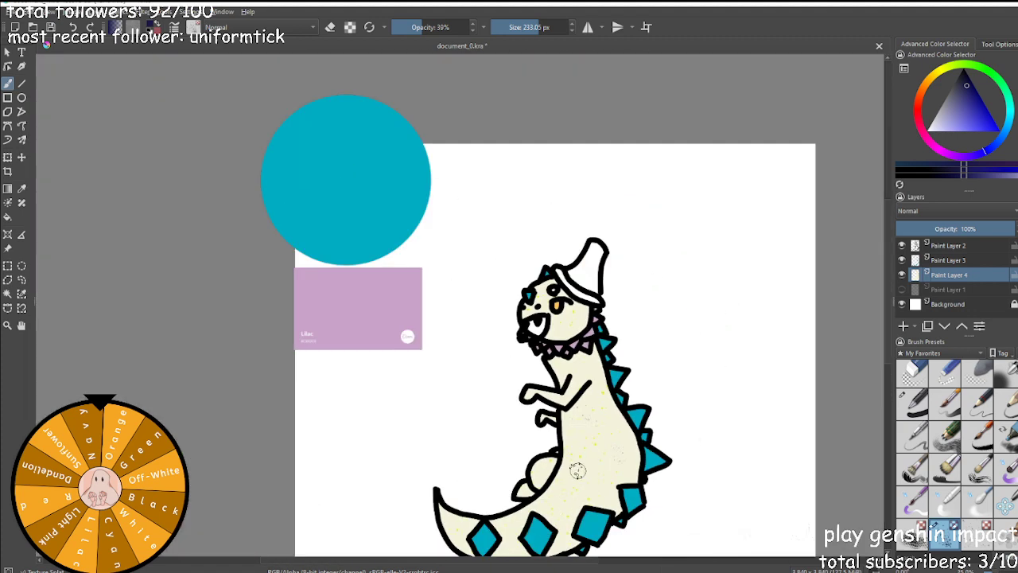
pyautogui.scroll(6, 576, 449)
pyautogui.scroll(-4, 620, 155)
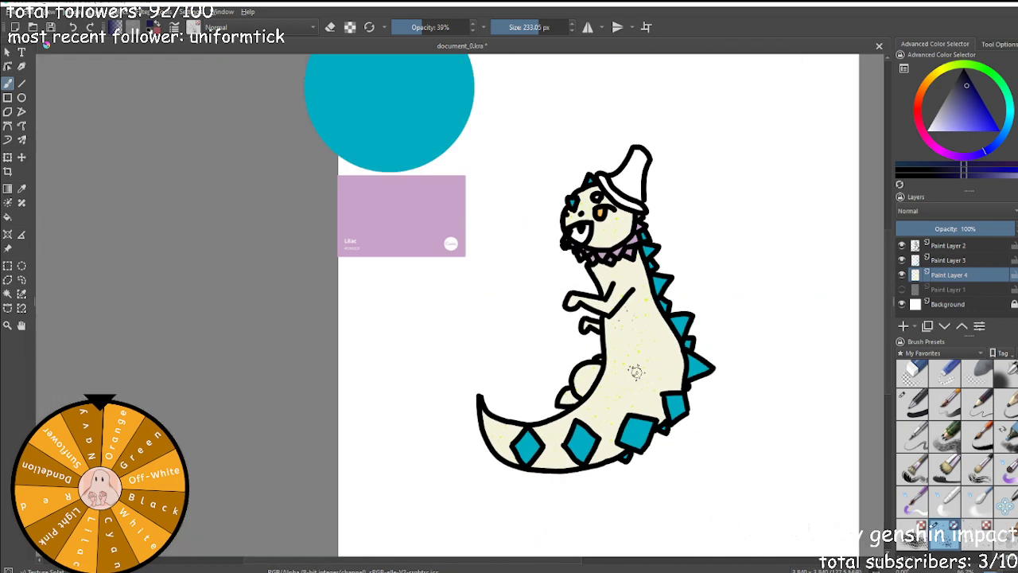
pyautogui.scroll(4, 648, 334)
pyautogui.hotkey('ctrl', 'z')
pyautogui.scroll(-4, 597, 238)
pyautogui.scroll(4, 557, 111)
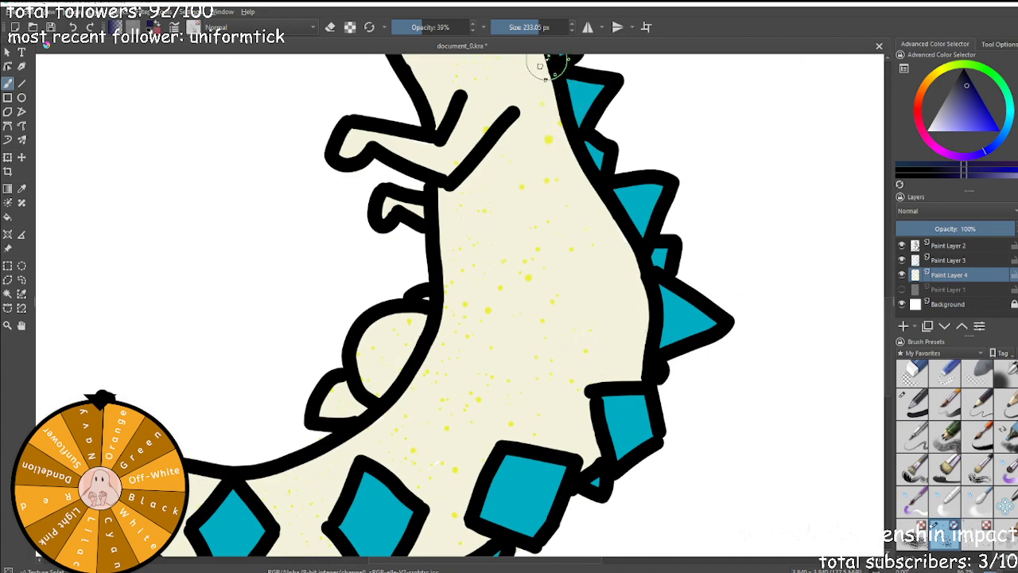
# Enlarge the splatter brush to 395.88 px and scatter navy speckles over the torso and lower body at 39% opacity.
pyautogui.click(548, 29)
pyautogui.click(473, 208)
pyautogui.hotkey('ctrl', 'z')
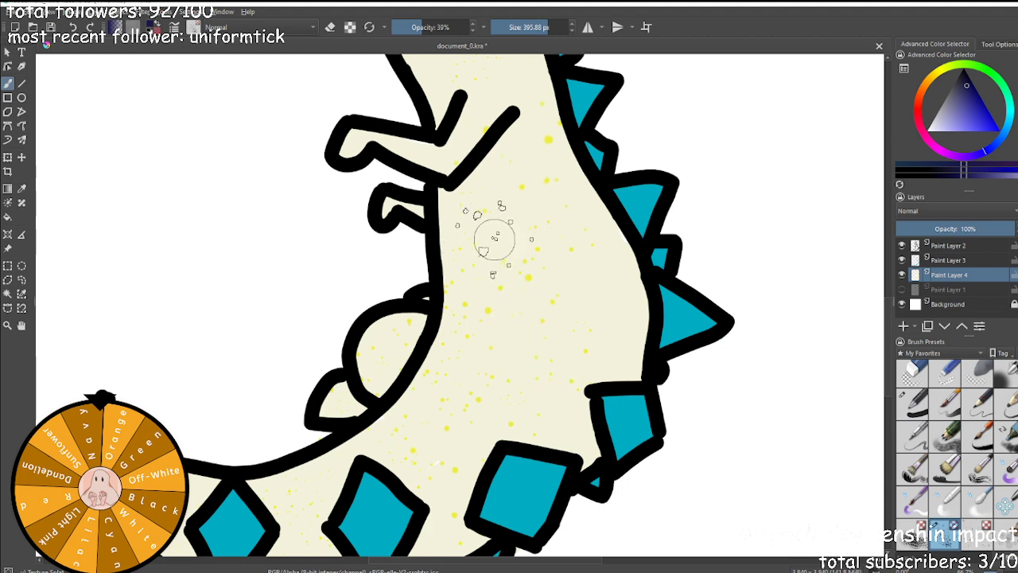
pyautogui.click(481, 207)
pyautogui.click(520, 376)
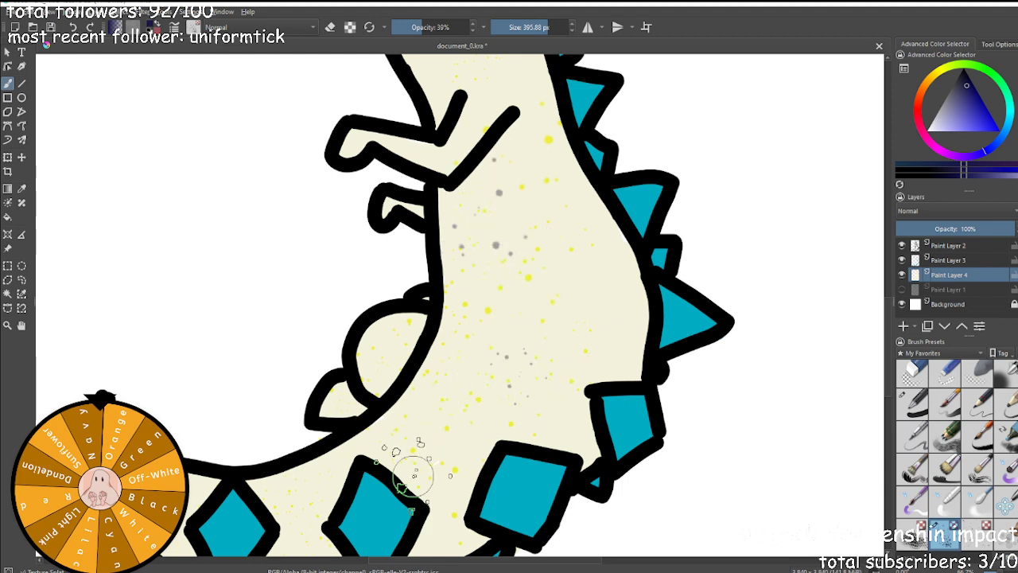
pyautogui.click(432, 454)
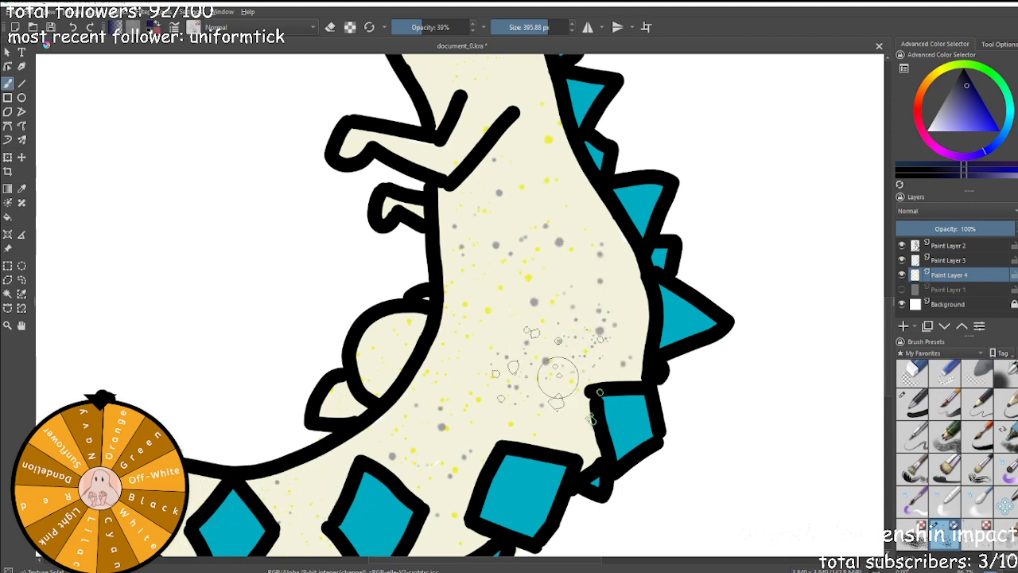
pyautogui.moveTo(590, 318)
pyautogui.mouseDown()
pyautogui.moveTo(583, 272)
pyautogui.moveTo(553, 369)
pyautogui.moveTo(506, 282)
pyautogui.moveTo(498, 325)
pyautogui.moveTo(547, 189)
pyautogui.moveTo(524, 281)
pyautogui.moveTo(488, 281)
pyautogui.moveTo(548, 255)
pyautogui.moveTo(550, 365)
pyautogui.moveTo(503, 326)
pyautogui.moveTo(512, 293)
pyautogui.moveTo(526, 295)
pyautogui.moveTo(485, 338)
pyautogui.mouseUp()
# Add navy speckles to both arms with the splatter brush reduced to 188.56 px.
pyautogui.scroll(-5, 541, 203)
pyautogui.scroll(4, 546, 189)
pyautogui.scroll(3, 487, 334)
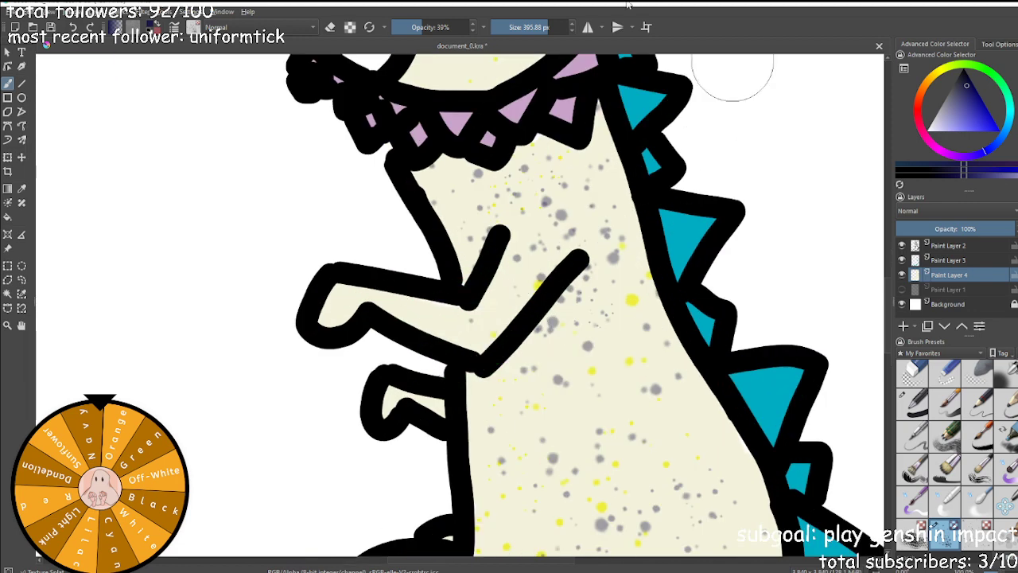
pyautogui.moveTo(318, 307)
pyautogui.mouseDown()
pyautogui.moveTo(341, 297)
pyautogui.moveTo(375, 302)
pyautogui.moveTo(493, 334)
pyautogui.mouseUp()
pyautogui.moveTo(424, 423); pyautogui.dragTo(402, 407)
# Add navy speckles to the leg and foot with the 188.56 px splatter brush.
pyautogui.scroll(-4, 469, 440)
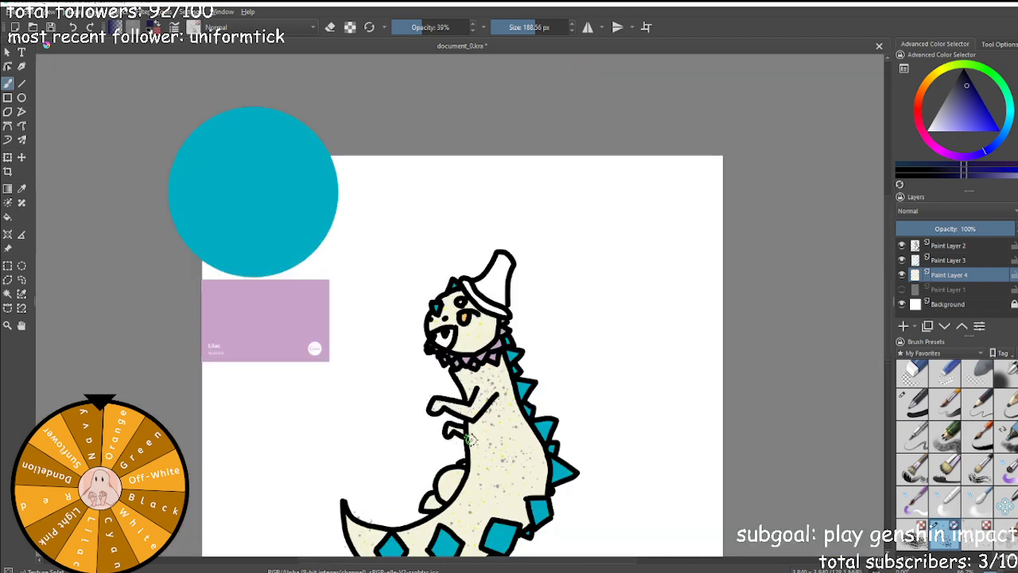
pyautogui.scroll(4, 466, 494)
pyautogui.moveTo(441, 489)
pyautogui.mouseDown()
pyautogui.moveTo(407, 512)
pyautogui.moveTo(432, 472)
pyautogui.mouseUp()
pyautogui.scroll(-5, 432, 473)
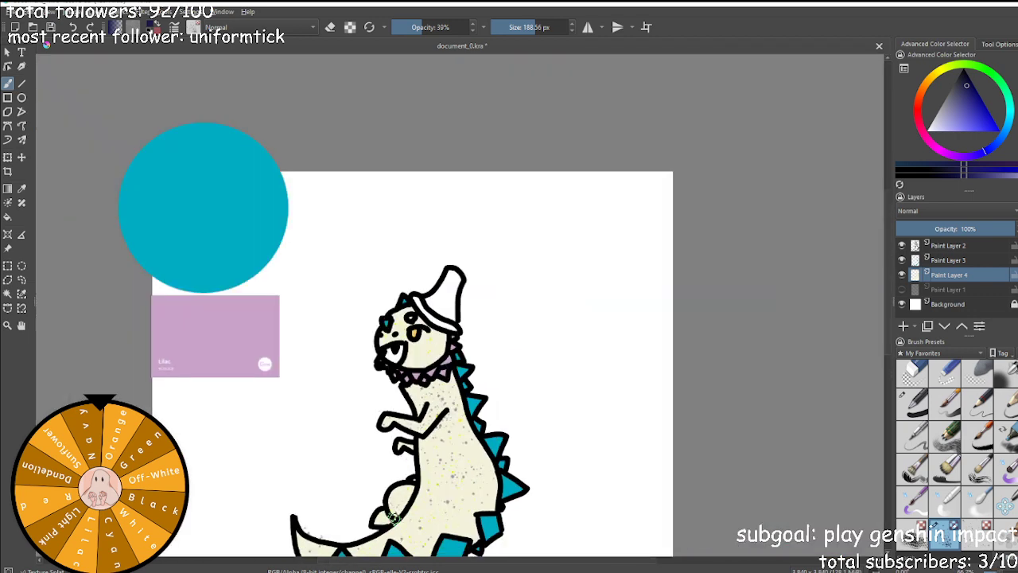
pyautogui.scroll(5, 370, 509)
pyautogui.moveTo(369, 509)
pyautogui.mouseDown()
pyautogui.moveTo(363, 491)
pyautogui.moveTo(341, 502)
pyautogui.mouseUp()
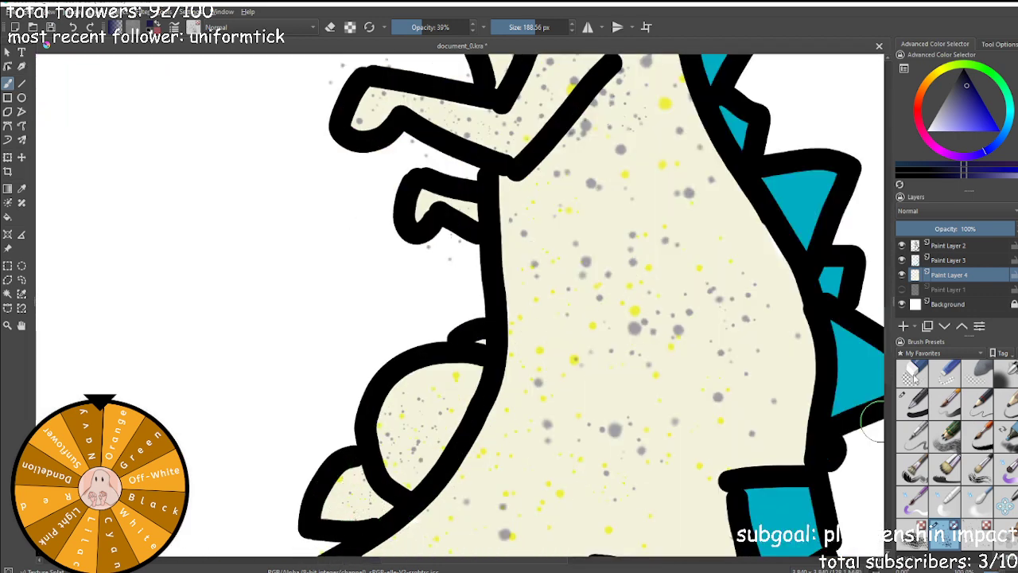
# Erase the stray navy speckles outside the outline around the dinosaur's arms with the 50 px eraser.
pyautogui.click(913, 371)
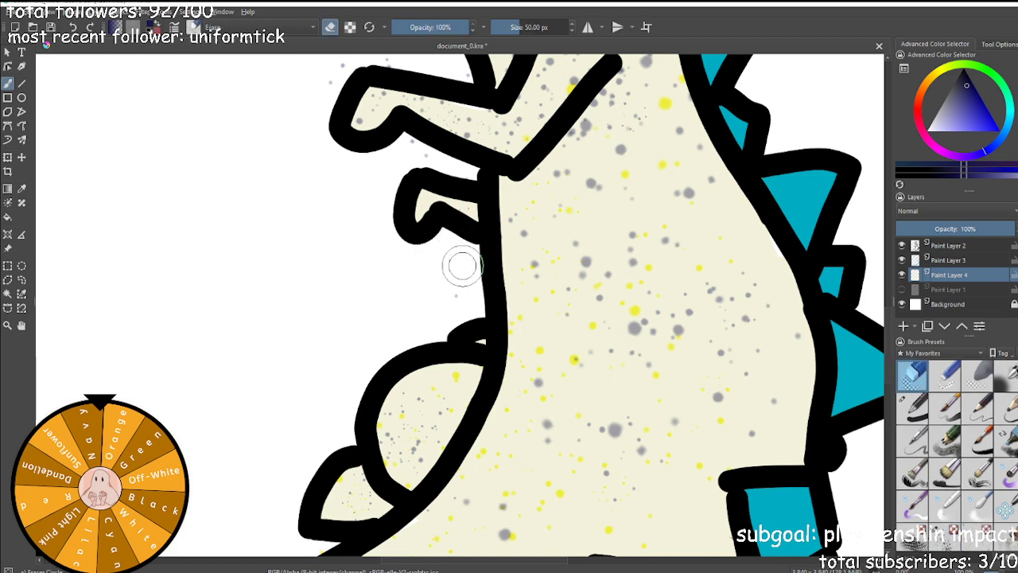
pyautogui.scroll(-5, 398, 140)
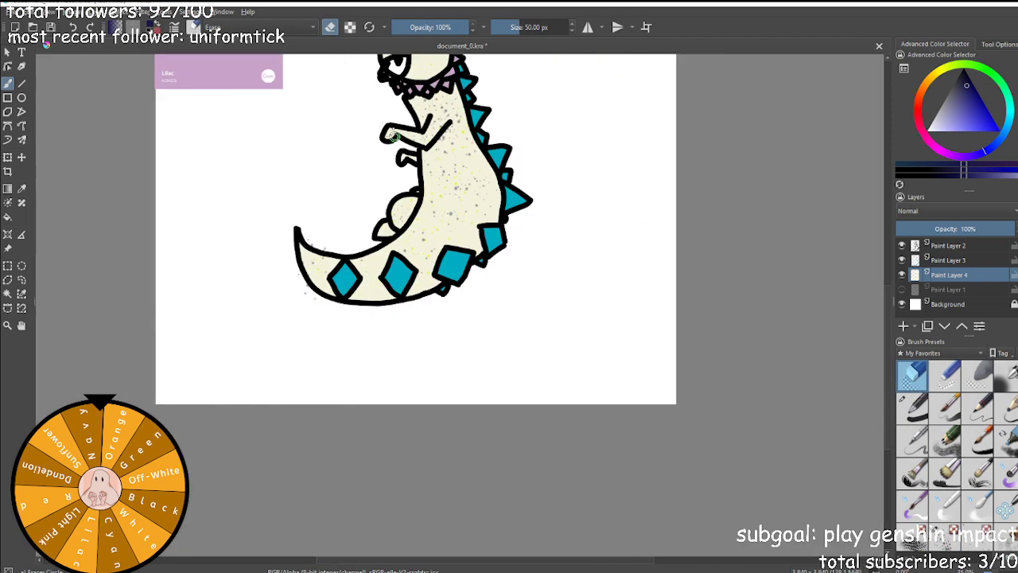
pyautogui.scroll(4, 396, 140)
pyautogui.scroll(-4, 360, 167)
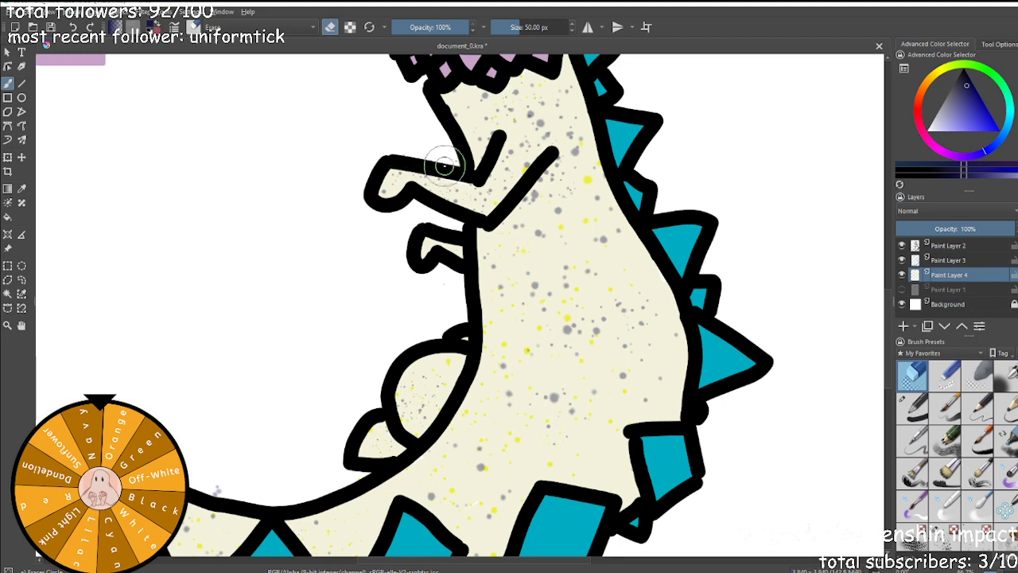
pyautogui.scroll(4, 371, 144)
pyautogui.scroll(-4, 371, 144)
# Erase the stray navy speckles above and below the outline of the tail.
pyautogui.scroll(5, 345, 166)
pyautogui.moveTo(254, 283)
pyautogui.mouseDown()
pyautogui.moveTo(267, 252)
pyautogui.moveTo(424, 331)
pyautogui.mouseUp()
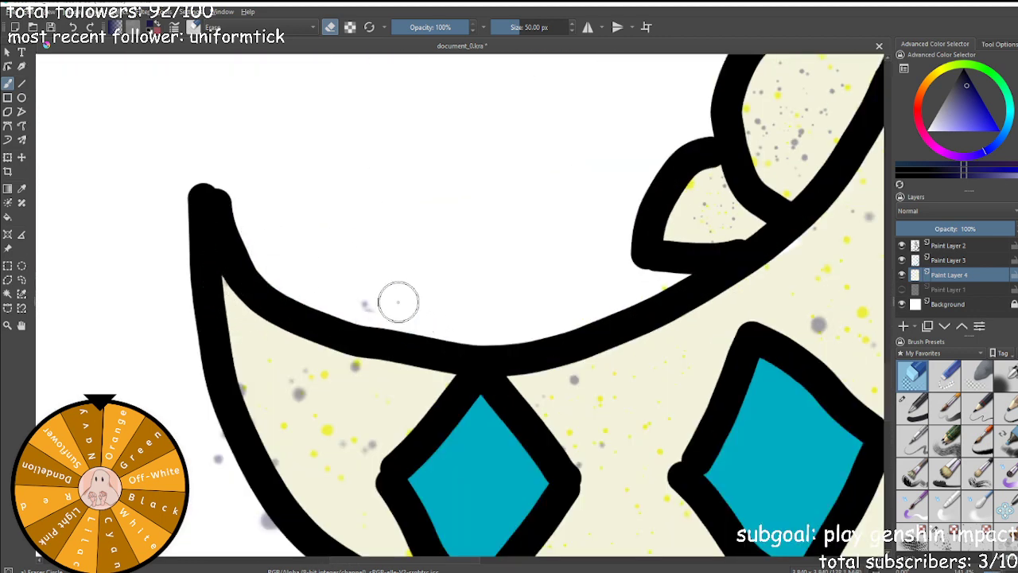
pyautogui.moveTo(341, 291); pyautogui.dragTo(424, 318)
pyautogui.scroll(-2, 343, 287)
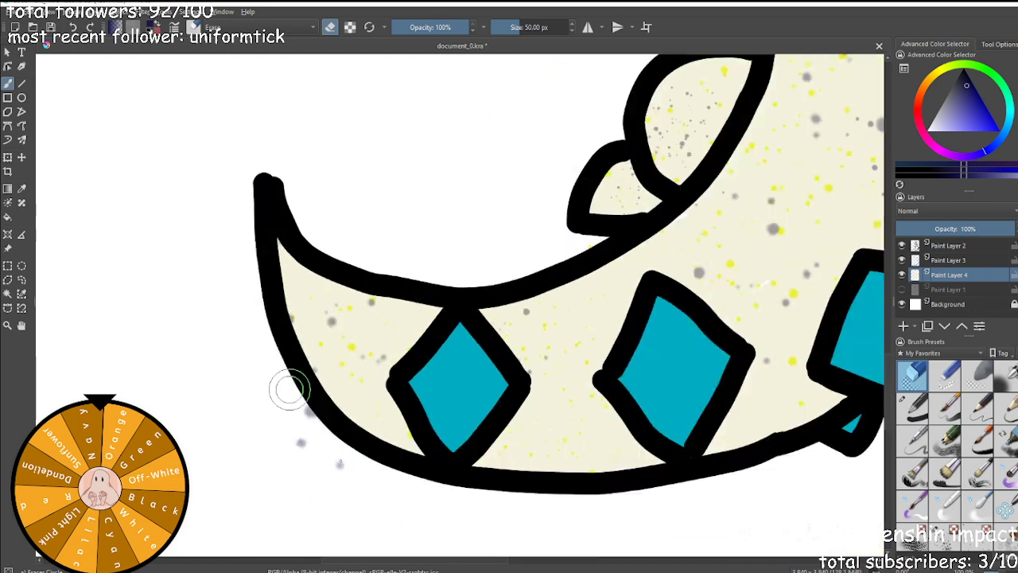
pyautogui.scroll(-2, 268, 416)
pyautogui.scroll(-3, 512, 389)
pyautogui.scroll(3, 459, 415)
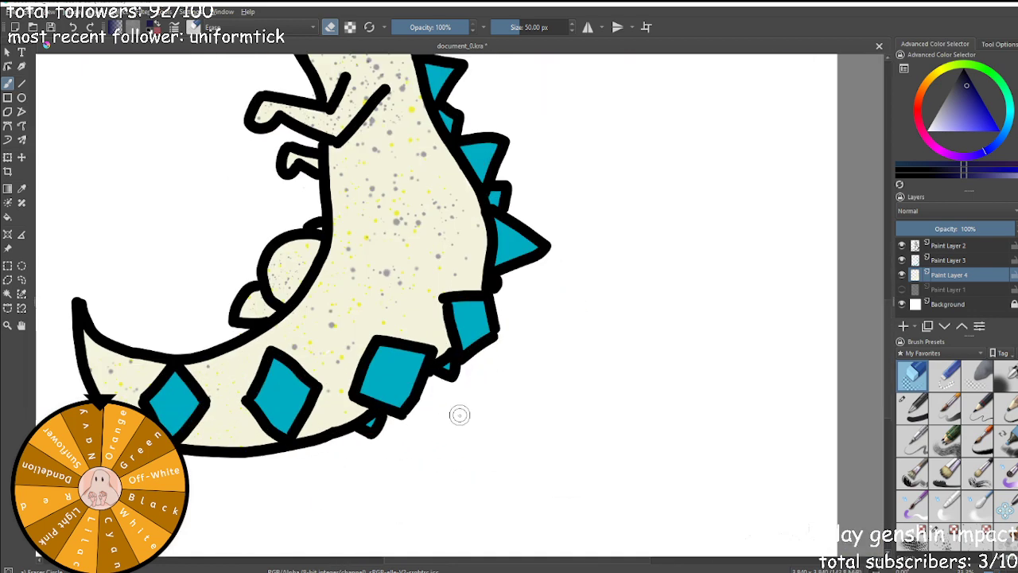
pyautogui.scroll(-4, 263, 153)
# Scatter navy speckles across the dinosaur's face with the splatter brush at 39% opacity and 188.56 px.
pyautogui.scroll(5, 271, 93)
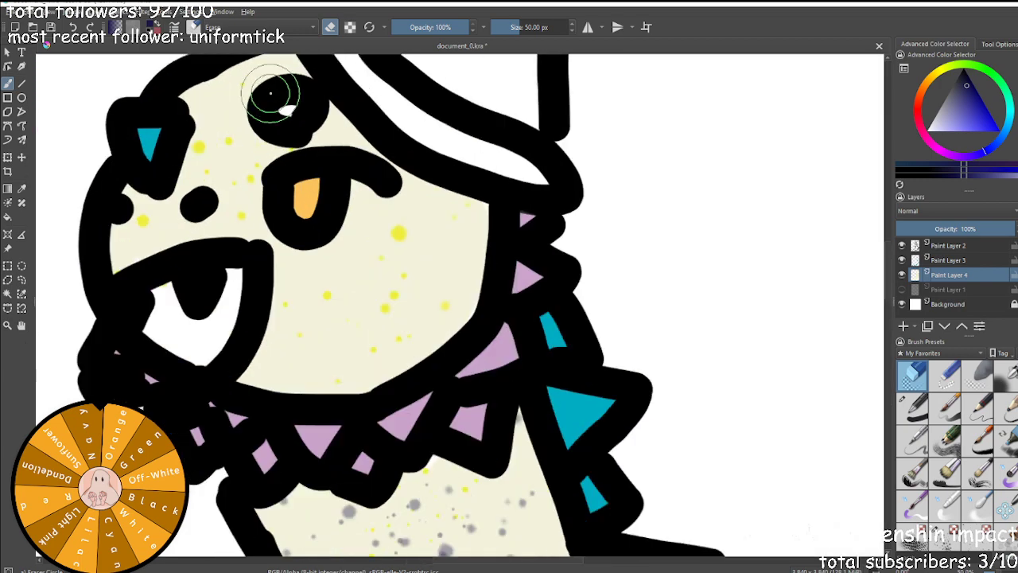
pyautogui.click(949, 475)
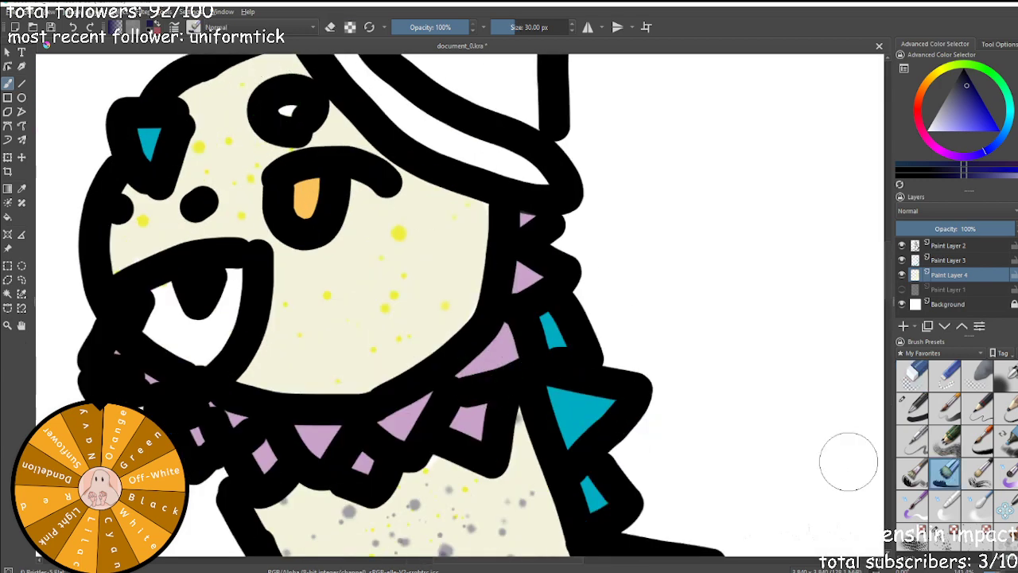
pyautogui.click(945, 535)
pyautogui.click(352, 350)
pyautogui.click(262, 364)
pyautogui.click(299, 365)
pyautogui.click(413, 314)
pyautogui.moveTo(414, 310)
pyautogui.mouseDown()
pyautogui.moveTo(331, 288)
pyautogui.moveTo(436, 220)
pyautogui.mouseUp()
pyautogui.moveTo(222, 188)
pyautogui.mouseDown()
pyautogui.moveTo(90, 231)
pyautogui.moveTo(109, 226)
pyautogui.moveTo(223, 113)
pyautogui.moveTo(231, 161)
pyautogui.moveTo(213, 219)
pyautogui.mouseUp()
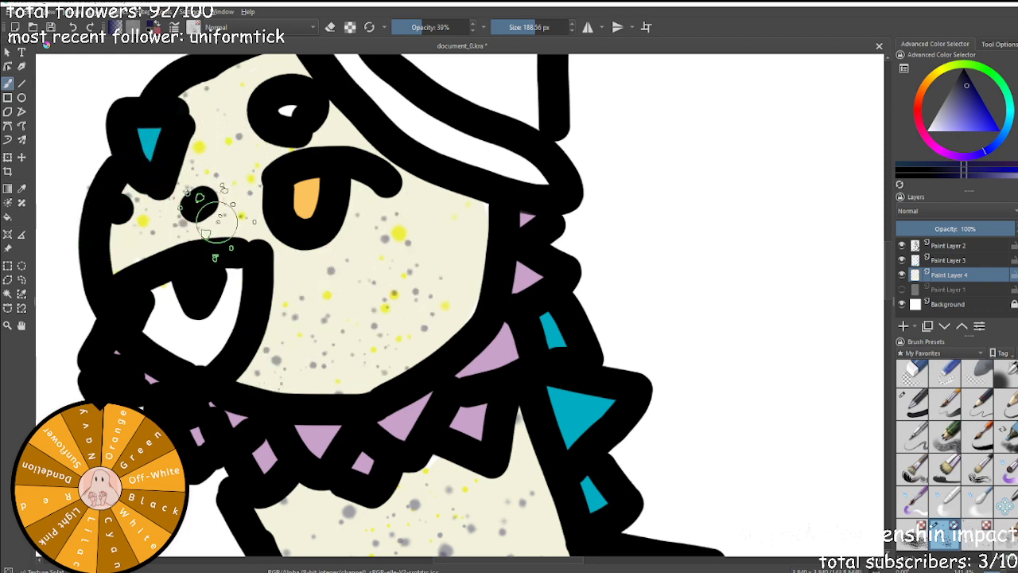
pyautogui.scroll(-5, 209, 208)
pyautogui.scroll(5, 185, 225)
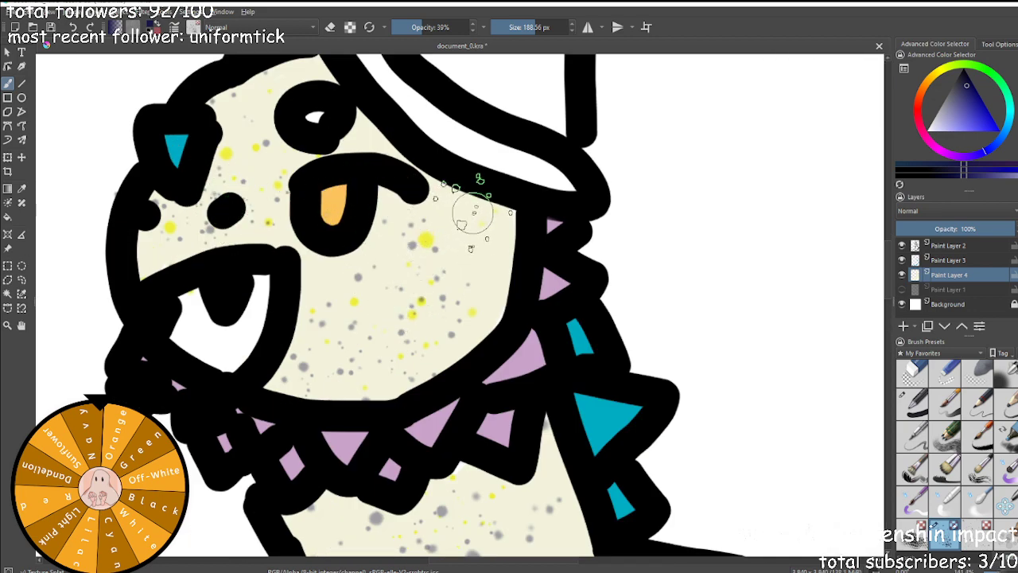
pyautogui.scroll(-5, 470, 287)
pyautogui.scroll(2, 390, 384)
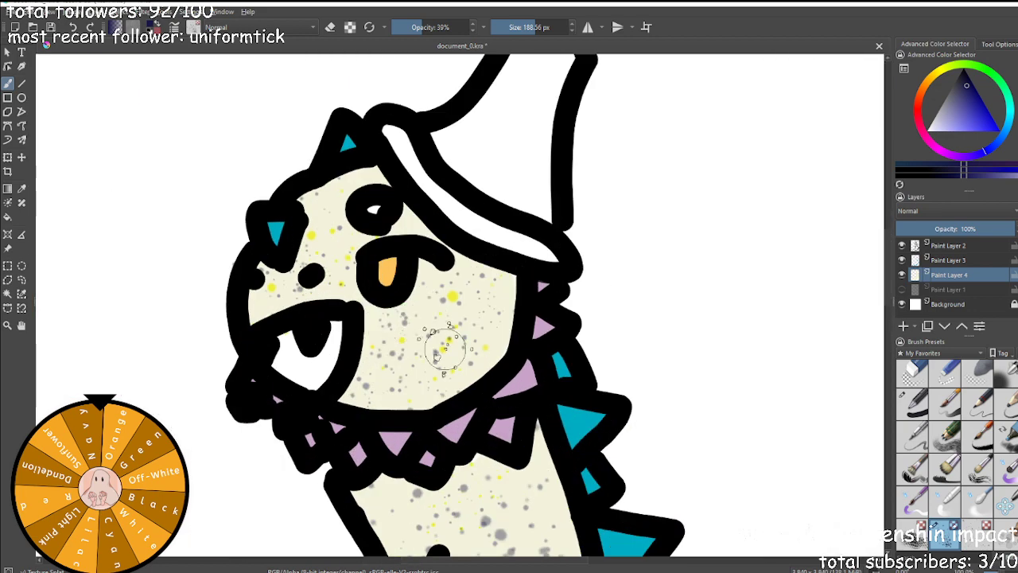
# Add fine navy speckles to the lower body and tail, and erase the stray ones below the tail's outline.
pyautogui.scroll(-6, 338, 430)
pyautogui.scroll(4, 391, 479)
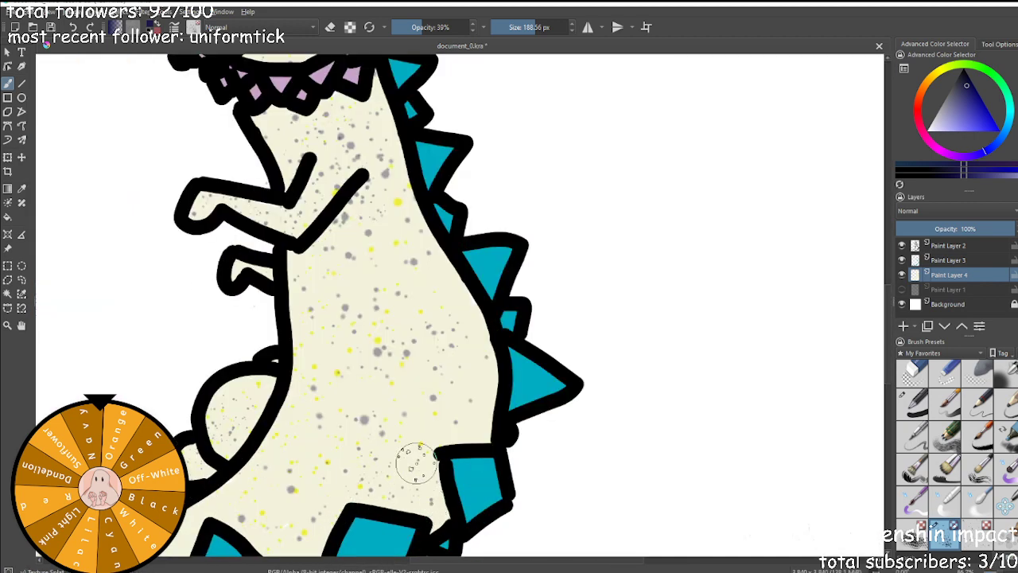
pyautogui.scroll(-3, 450, 430)
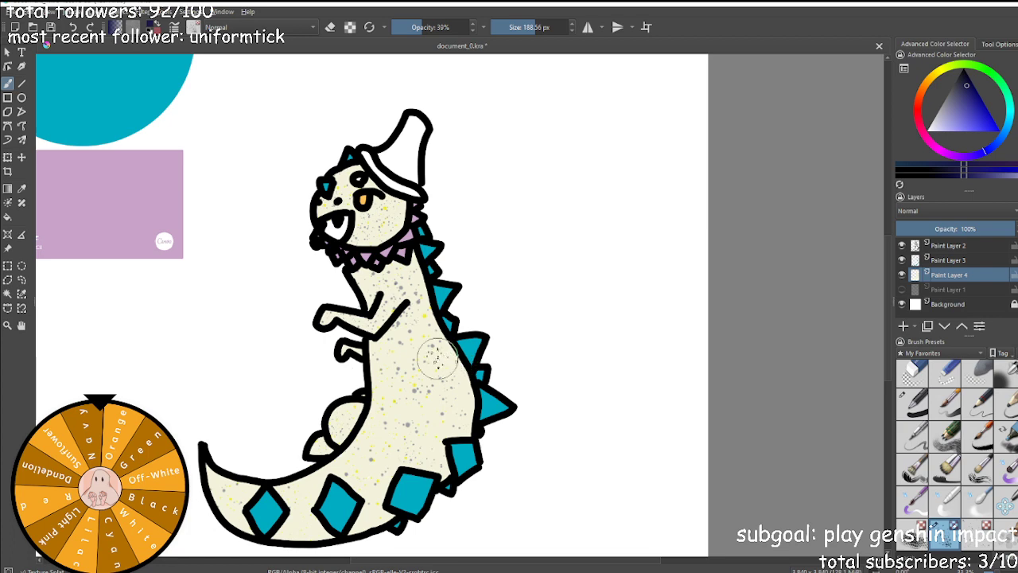
pyautogui.scroll(-1, 437, 360)
pyautogui.scroll(4, 364, 466)
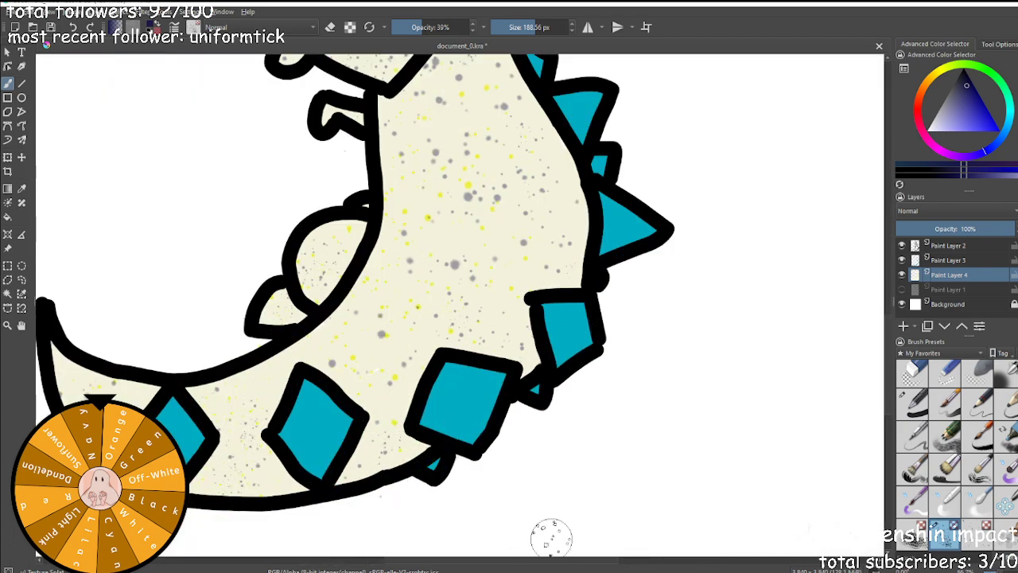
pyautogui.click(915, 373)
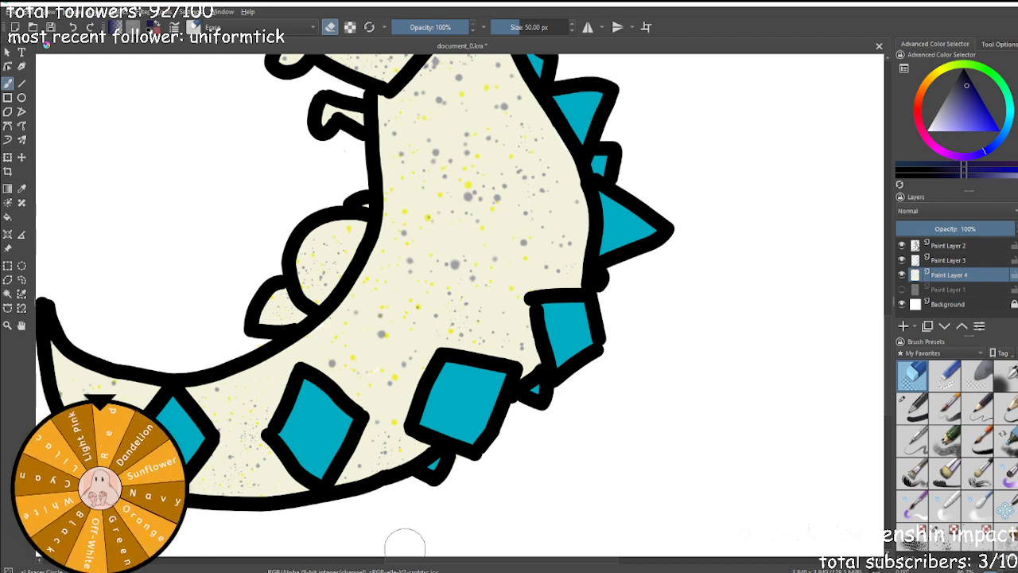
# Choose a deep red colour and try red splatter speckles on the lower torso at 39% opacity.
pyautogui.click(918, 115)
pyautogui.moveTo(942, 119); pyautogui.dragTo(981, 119)
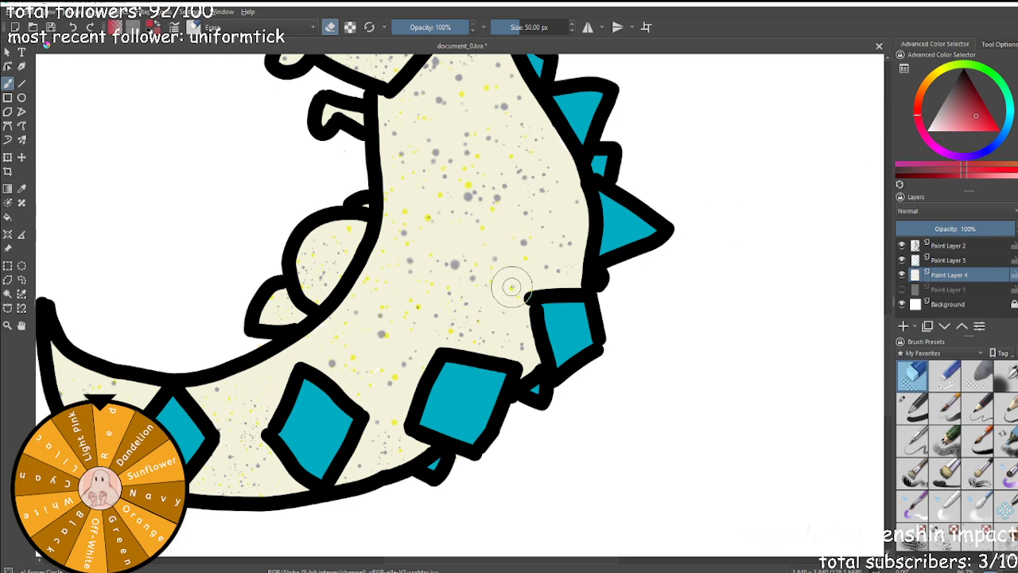
pyautogui.click(944, 536)
pyautogui.moveTo(398, 301)
pyautogui.mouseDown()
pyautogui.moveTo(454, 245)
pyautogui.moveTo(472, 287)
pyautogui.moveTo(526, 345)
pyautogui.mouseUp()
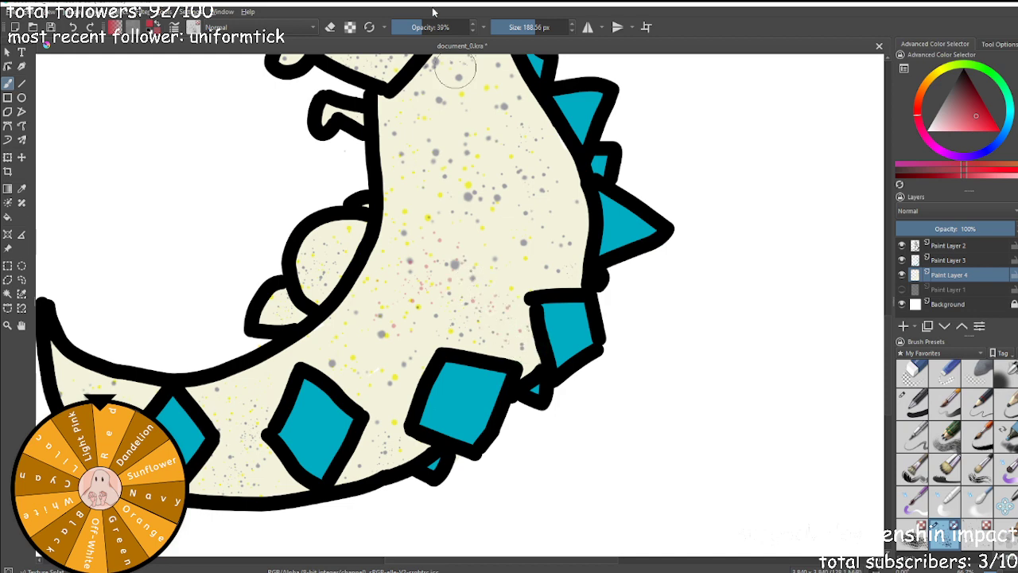
# Set the splatter brush to 100% opacity and 442.87 px, and scatter large red speckles over the torso.
pyautogui.moveTo(448, 32); pyautogui.dragTo(477, 32)
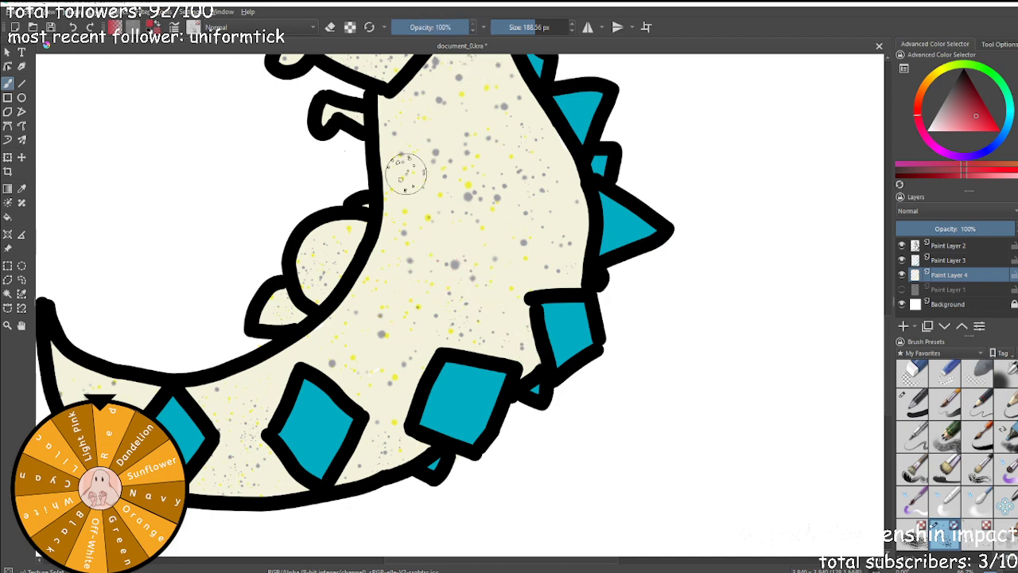
pyautogui.click(549, 32)
pyautogui.click(497, 153)
pyautogui.click(434, 302)
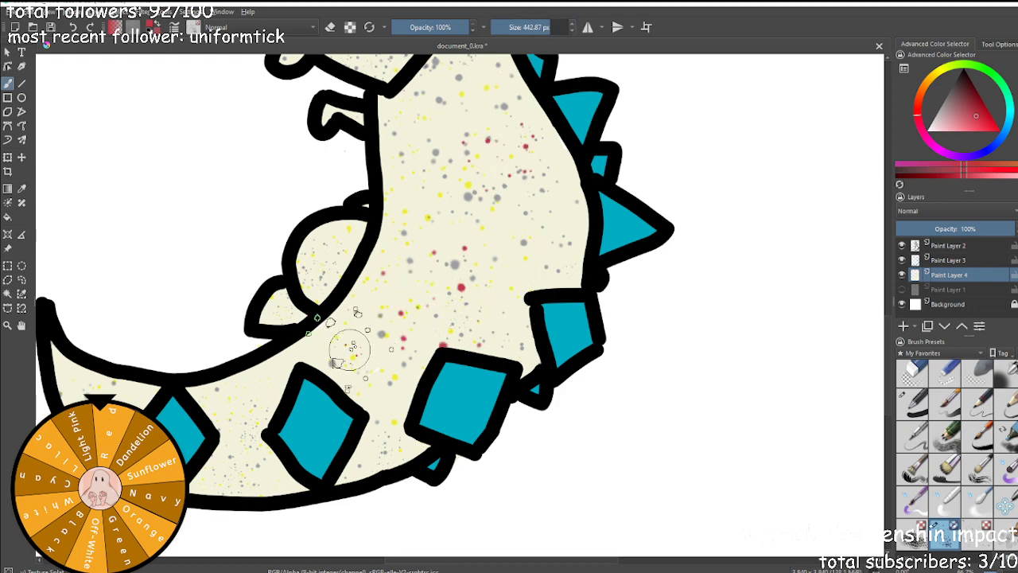
pyautogui.scroll(-4, 413, 289)
pyautogui.scroll(3, 406, 257)
pyautogui.click(421, 221)
pyautogui.moveTo(418, 227)
pyautogui.mouseDown()
pyautogui.moveTo(431, 287)
pyautogui.moveTo(442, 119)
pyautogui.moveTo(429, 143)
pyautogui.moveTo(415, 123)
pyautogui.mouseUp()
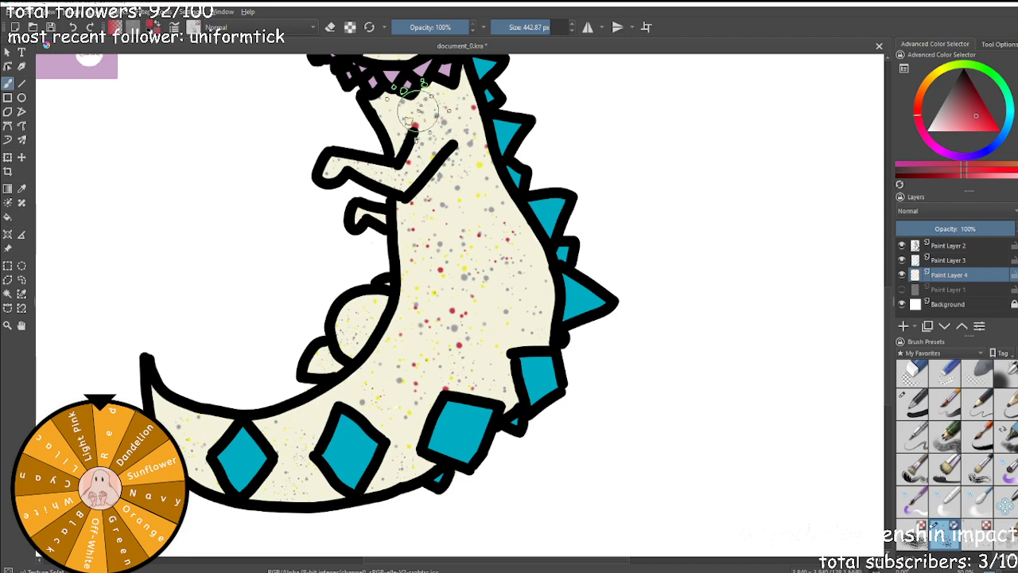
# Reduce the splatter brush to 181.75 px and add smaller red speckles to the neck, lower body and tail.
pyautogui.press('[')
pyautogui.press('[')
pyautogui.press('[')
pyautogui.press('[')
pyautogui.press('[')
pyautogui.press('[')
pyautogui.press('[')
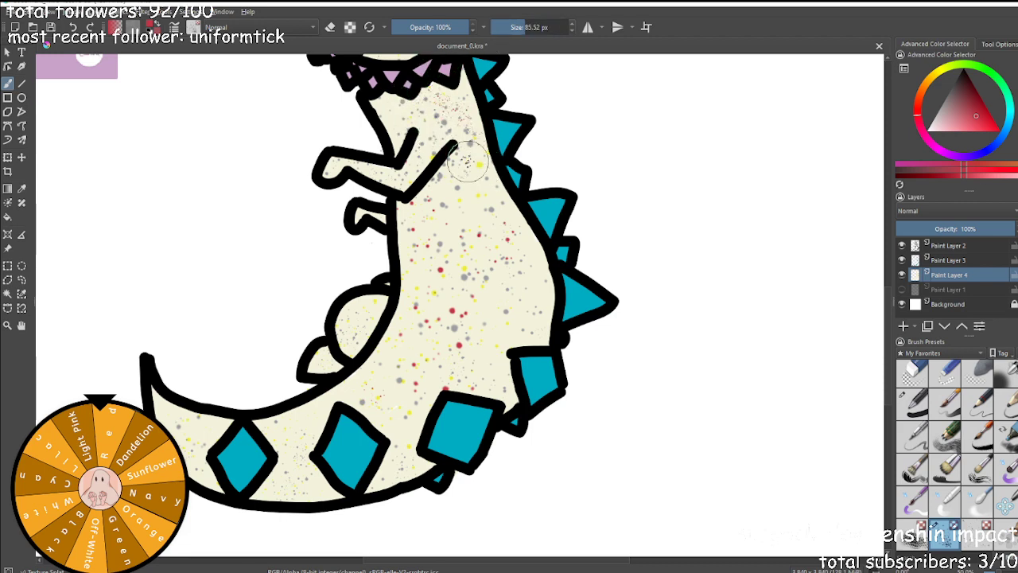
pyautogui.click(535, 30)
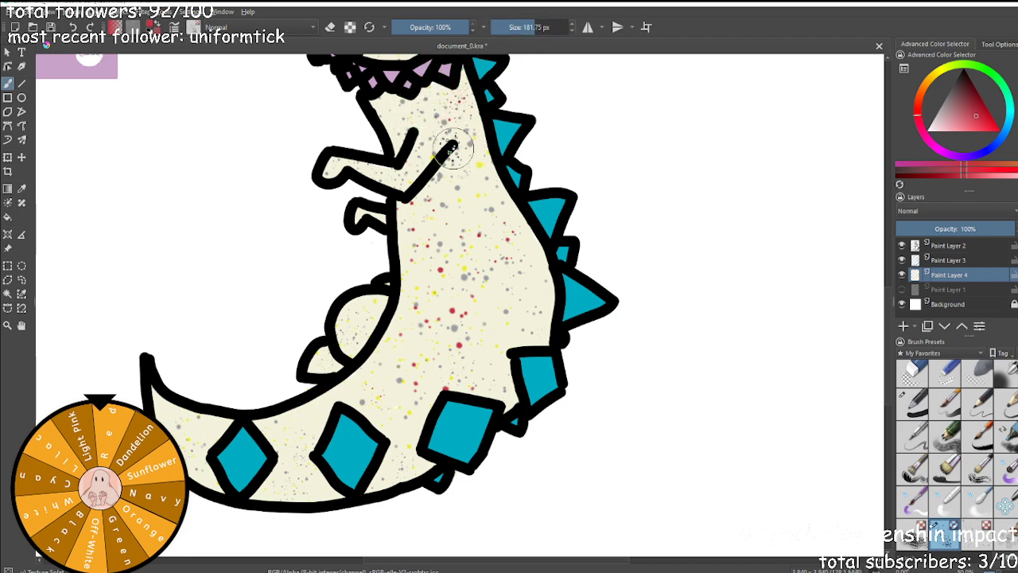
pyautogui.click(450, 98)
pyautogui.moveTo(403, 111)
pyautogui.mouseDown()
pyautogui.moveTo(459, 242)
pyautogui.moveTo(491, 211)
pyautogui.moveTo(469, 180)
pyautogui.moveTo(518, 240)
pyautogui.moveTo(532, 341)
pyautogui.moveTo(523, 317)
pyautogui.moveTo(491, 380)
pyautogui.moveTo(414, 395)
pyautogui.moveTo(391, 449)
pyautogui.moveTo(381, 411)
pyautogui.moveTo(340, 412)
pyautogui.mouseUp()
pyautogui.moveTo(312, 453)
pyautogui.mouseDown()
pyautogui.moveTo(300, 430)
pyautogui.moveTo(345, 390)
pyautogui.moveTo(423, 362)
pyautogui.moveTo(393, 349)
pyautogui.mouseUp()
pyautogui.moveTo(282, 490); pyautogui.dragTo(323, 487)
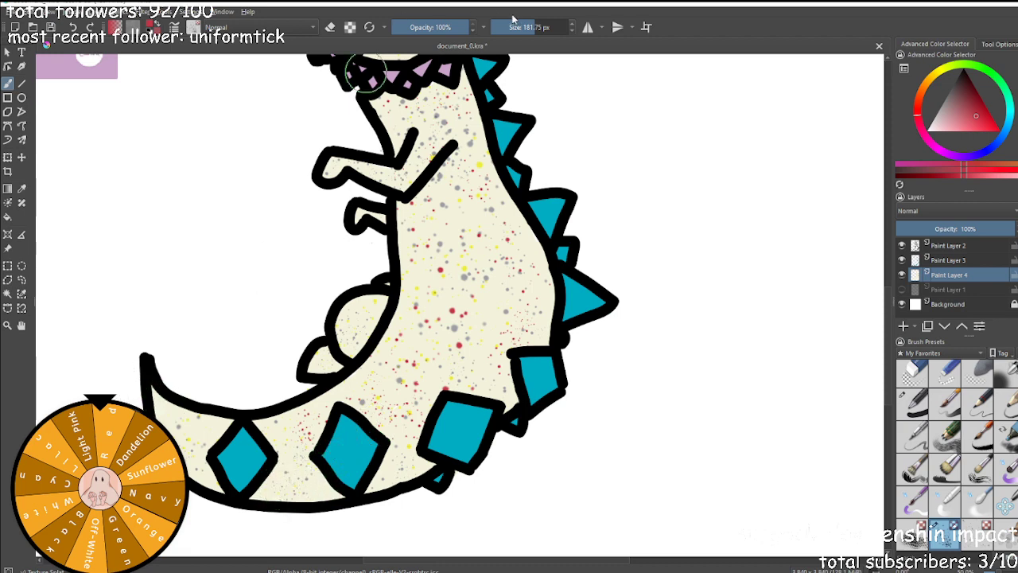
pyautogui.moveTo(541, 24); pyautogui.dragTo(529, 25)
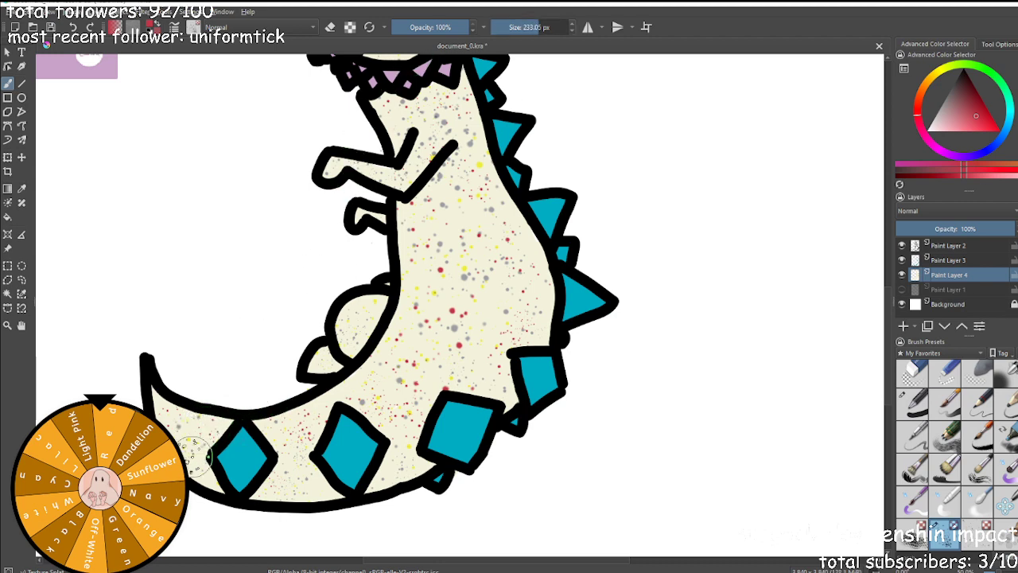
# Set the splatter brush to 133.04 px and scatter red speckles across the cheek, muzzle and forehead.
pyautogui.scroll(-6, 352, 366)
pyautogui.scroll(9, 367, 339)
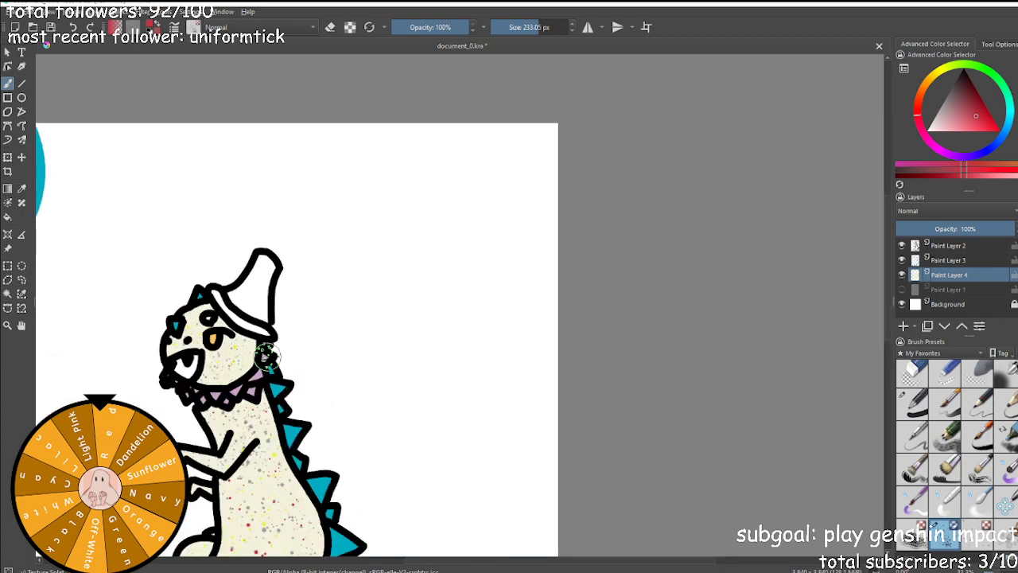
pyautogui.scroll(-3, 118, 398)
pyautogui.scroll(4, 118, 389)
pyautogui.scroll(-6, 118, 390)
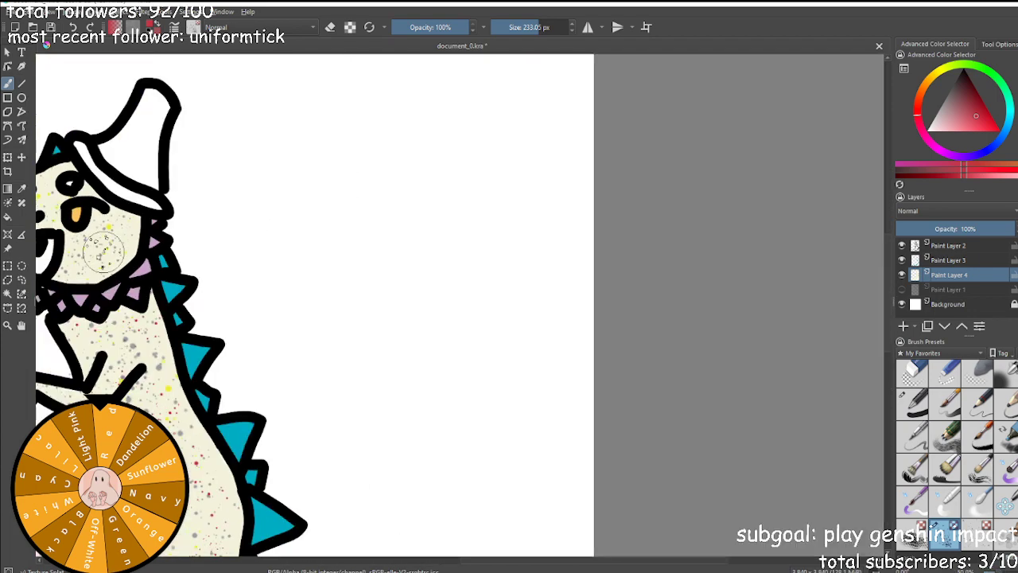
pyautogui.scroll(2, 65, 235)
pyautogui.scroll(-2, 65, 234)
pyautogui.scroll(4, 91, 240)
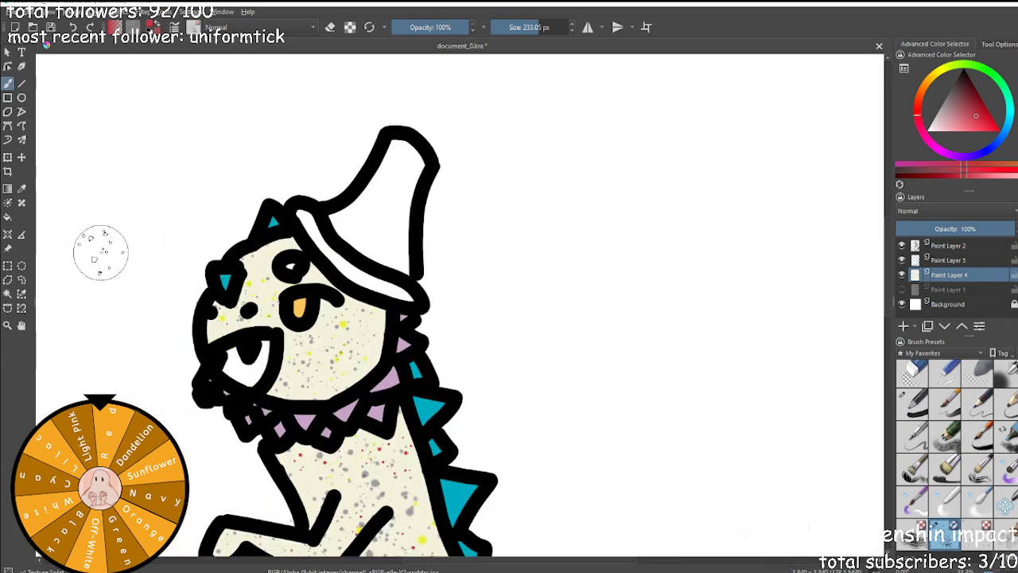
pyautogui.click(530, 31)
pyautogui.scroll(3, 309, 335)
pyautogui.click(278, 466)
pyautogui.moveTo(481, 341)
pyautogui.mouseDown()
pyautogui.moveTo(372, 291)
pyautogui.moveTo(383, 283)
pyautogui.moveTo(432, 404)
pyautogui.moveTo(476, 368)
pyautogui.moveTo(493, 328)
pyautogui.moveTo(391, 409)
pyautogui.moveTo(347, 414)
pyautogui.moveTo(296, 389)
pyautogui.moveTo(276, 355)
pyautogui.moveTo(253, 360)
pyautogui.moveTo(189, 276)
pyautogui.moveTo(164, 220)
pyautogui.moveTo(175, 109)
pyautogui.mouseUp()
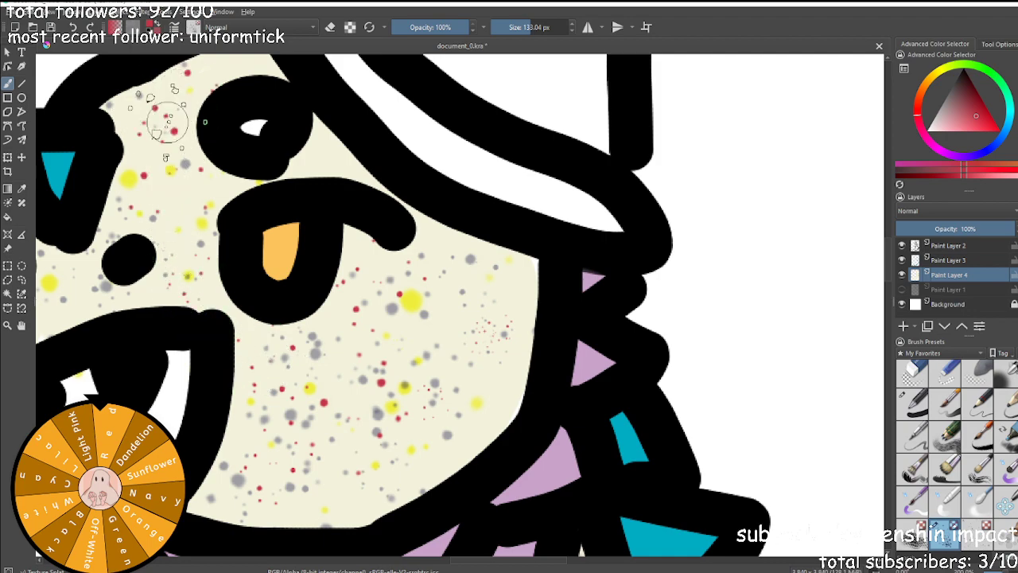
# Examine the speckled face and body up close and as a whole, with the 50 px eraser ready for strays.
pyautogui.scroll(-3, 74, 274)
pyautogui.scroll(3, 61, 295)
pyautogui.scroll(-5, 63, 247)
pyautogui.scroll(4, 107, 203)
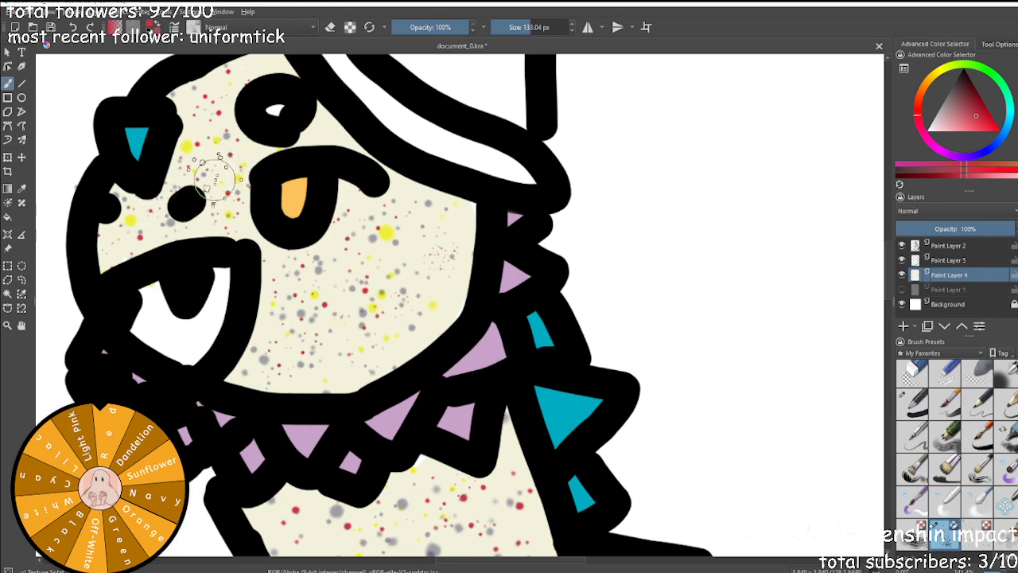
pyautogui.scroll(-5, 334, 111)
pyautogui.scroll(5, 271, 104)
pyautogui.scroll(-5, 457, 207)
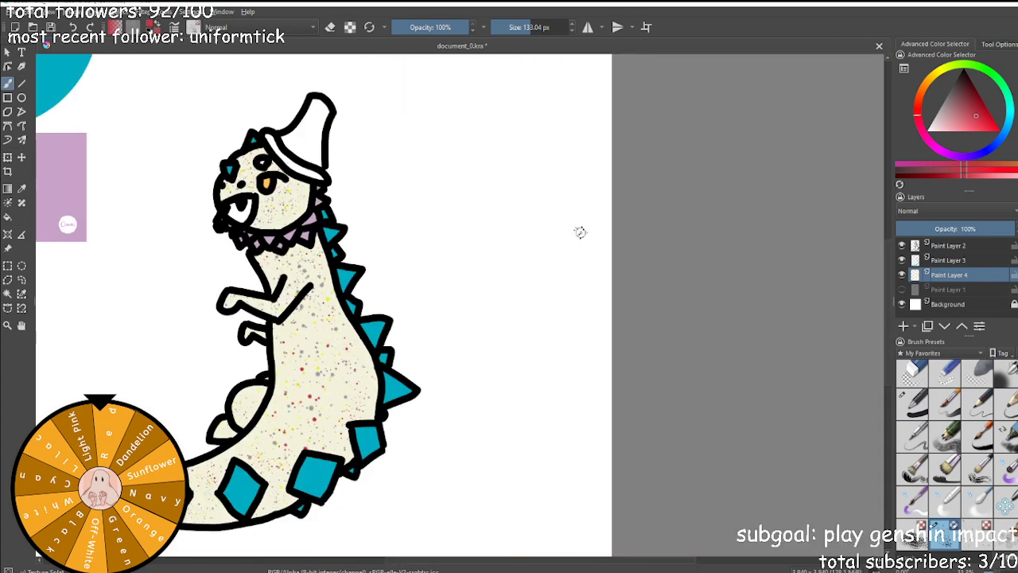
pyautogui.click(913, 372)
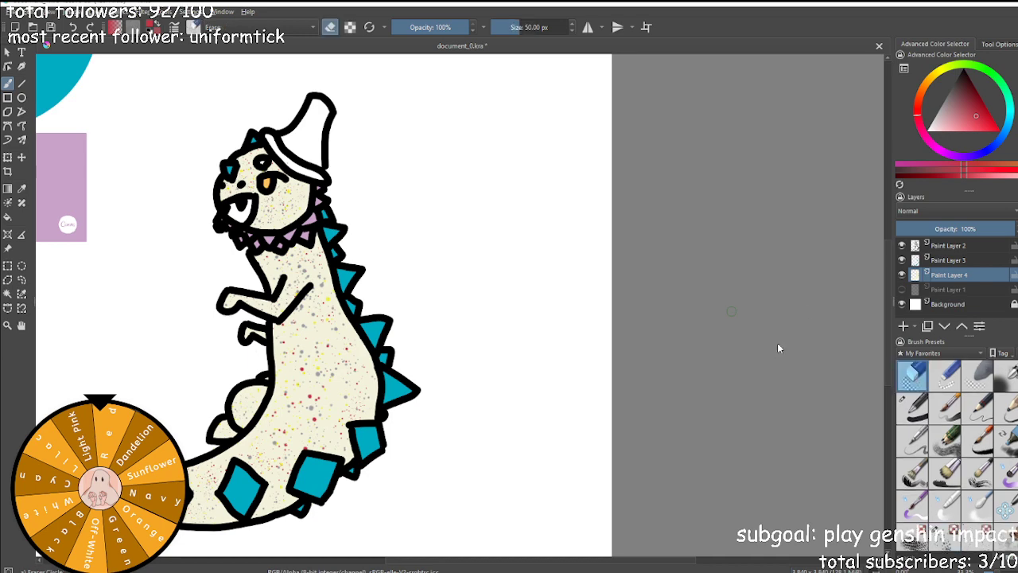
pyautogui.scroll(5, 630, 238)
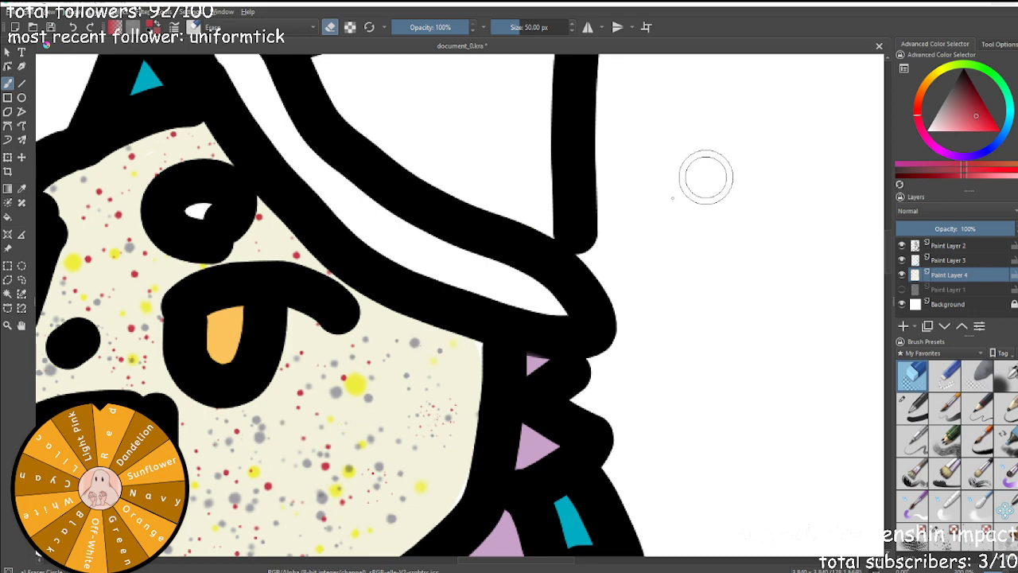
pyautogui.scroll(-5, 350, 370)
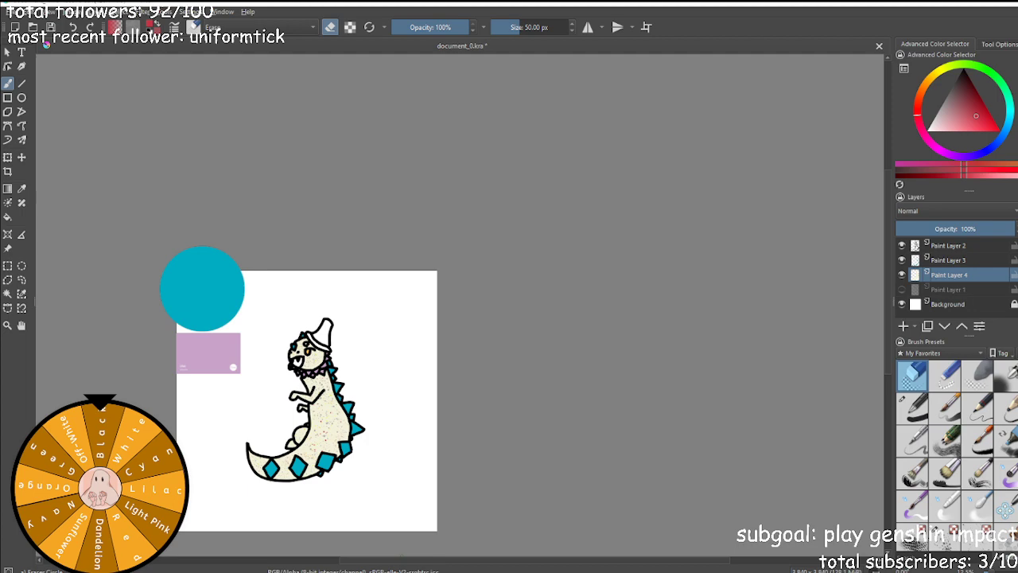
# Set the painting colour to near-black, matching the Black entry on the colour wheel.
pyautogui.scroll(7, 198, 335)
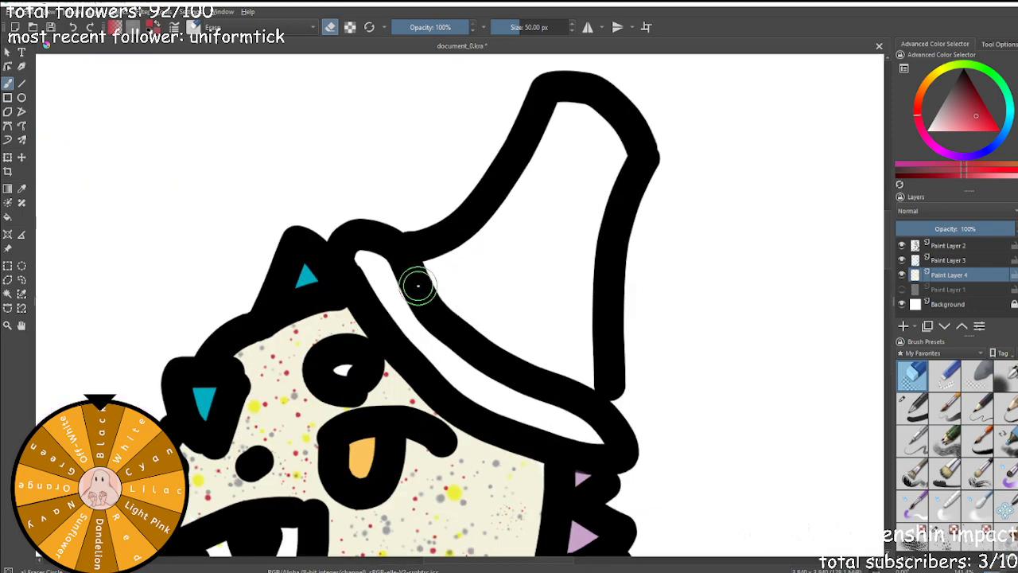
pyautogui.click(971, 88)
pyautogui.moveTo(974, 90); pyautogui.dragTo(965, 79)
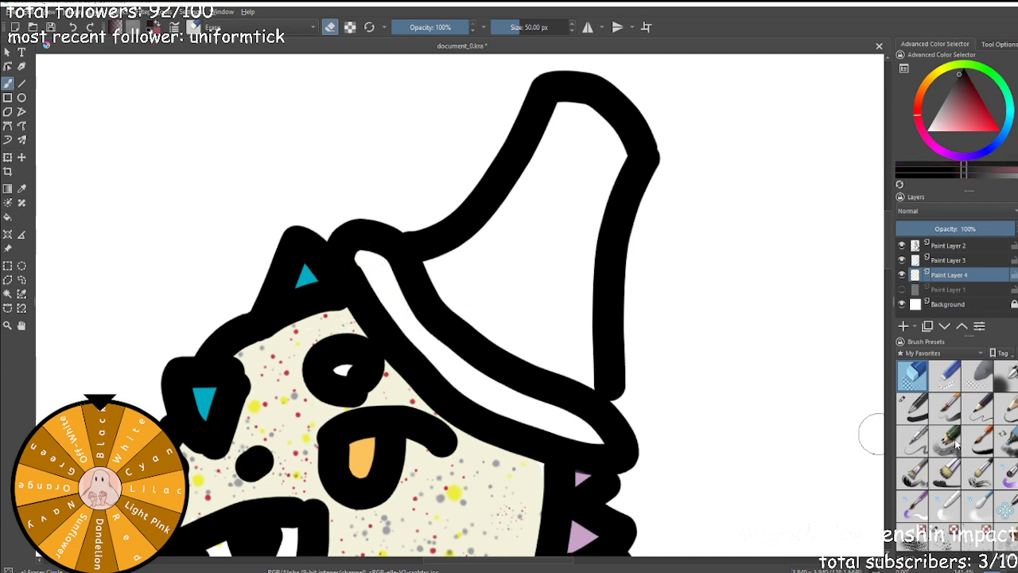
# Fill the hat's crown and brim with near-black on Paint Layer 3 using the basic brush at 56.91 px.
pyautogui.click(915, 420)
pyautogui.click(956, 262)
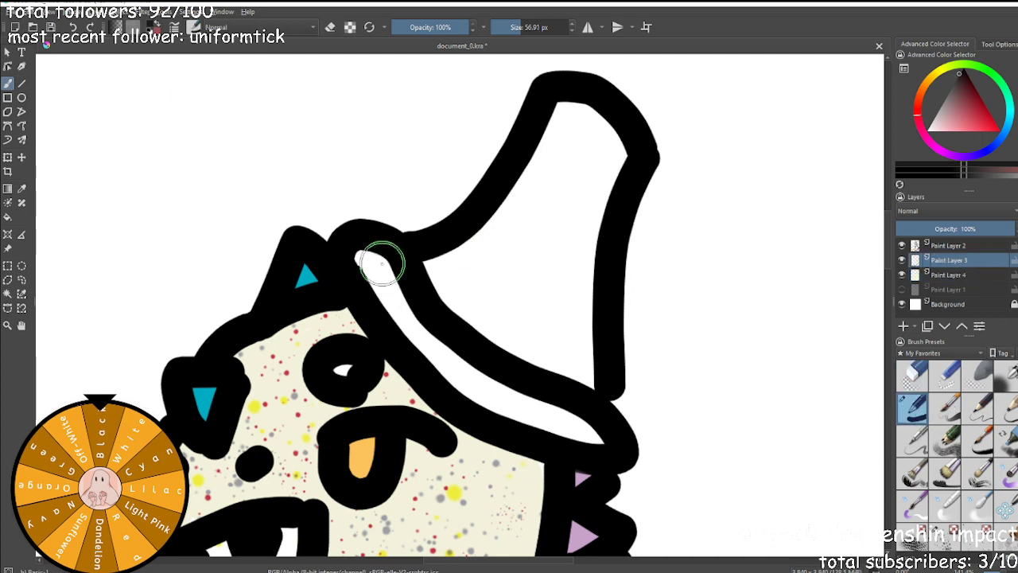
pyautogui.moveTo(371, 241)
pyautogui.mouseDown()
pyautogui.moveTo(441, 356)
pyautogui.moveTo(596, 429)
pyautogui.mouseUp()
pyautogui.moveTo(584, 380)
pyautogui.mouseDown()
pyautogui.moveTo(565, 297)
pyautogui.moveTo(631, 155)
pyautogui.moveTo(606, 184)
pyautogui.moveTo(590, 350)
pyautogui.moveTo(584, 152)
pyautogui.moveTo(628, 156)
pyautogui.moveTo(558, 105)
pyautogui.moveTo(501, 213)
pyautogui.moveTo(433, 270)
pyautogui.moveTo(543, 353)
pyautogui.moveTo(529, 285)
pyautogui.moveTo(570, 207)
pyautogui.moveTo(582, 232)
pyautogui.moveTo(548, 382)
pyautogui.moveTo(489, 266)
pyautogui.moveTo(591, 155)
pyautogui.moveTo(584, 143)
pyautogui.moveTo(537, 199)
pyautogui.moveTo(496, 299)
pyautogui.mouseUp()
pyautogui.scroll(-4, 493, 280)
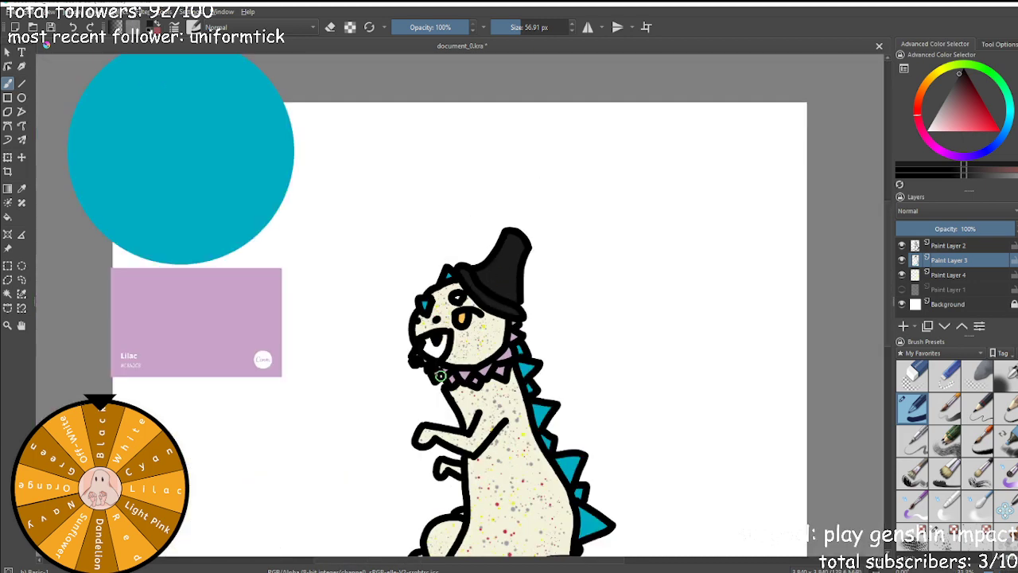
pyautogui.scroll(-4, 435, 366)
pyautogui.scroll(3, 397, 442)
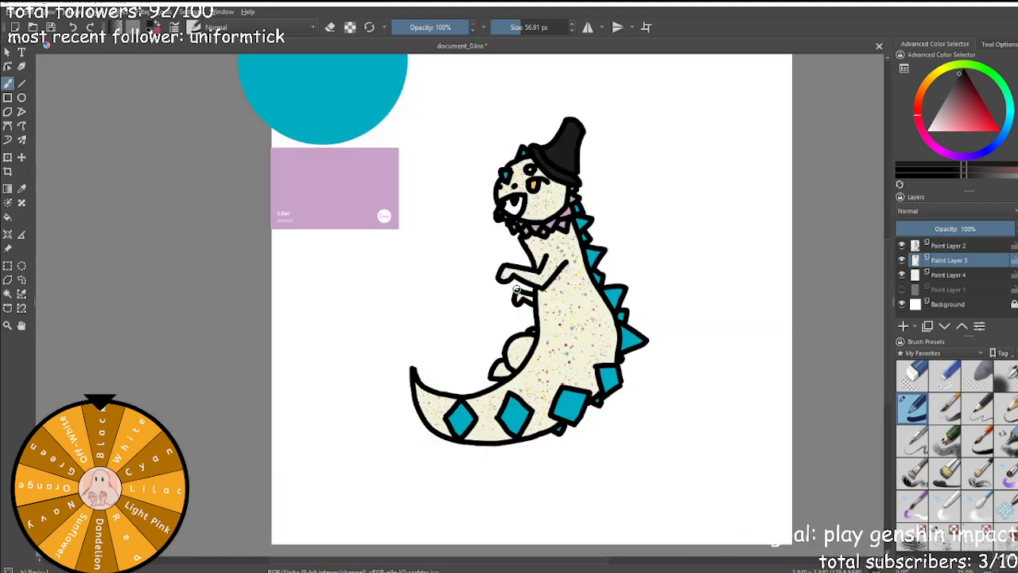
# Swap back to red and use the 133.04 px splatter brush to scatter speckles over the arms and hind foot.
pyautogui.scroll(5, 516, 289)
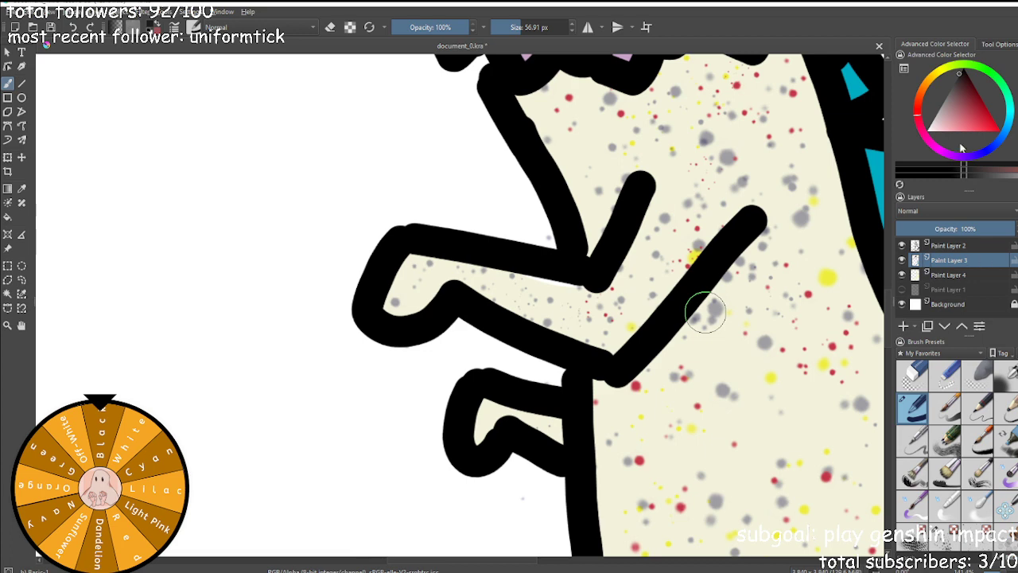
pyautogui.press('x')
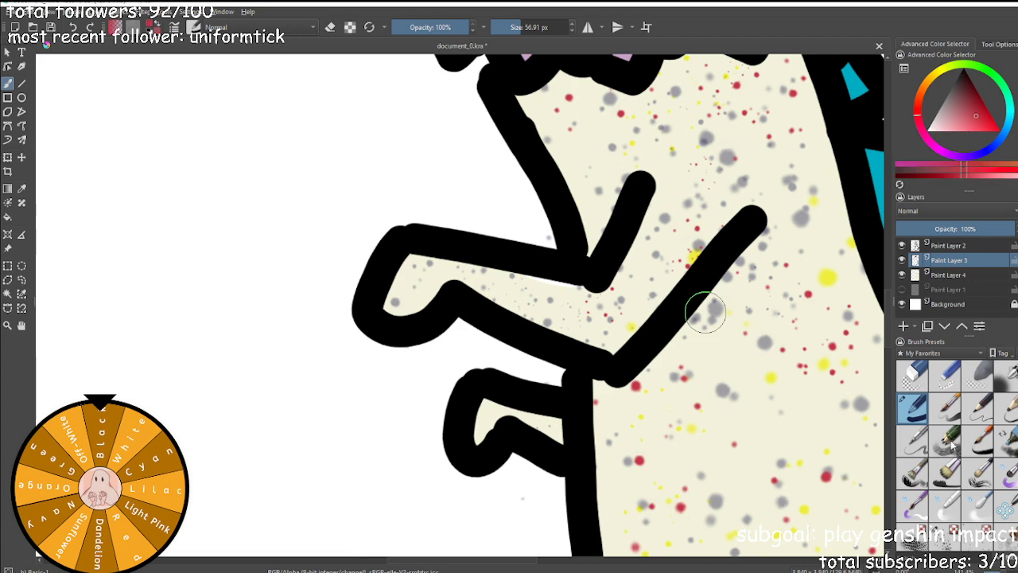
pyautogui.press('/')
pyautogui.moveTo(370, 289)
pyautogui.mouseDown()
pyautogui.moveTo(406, 308)
pyautogui.moveTo(447, 288)
pyautogui.moveTo(412, 282)
pyautogui.moveTo(511, 296)
pyautogui.moveTo(558, 378)
pyautogui.moveTo(533, 435)
pyautogui.moveTo(466, 430)
pyautogui.moveTo(531, 417)
pyautogui.moveTo(570, 434)
pyautogui.mouseUp()
pyautogui.scroll(-5, 570, 434)
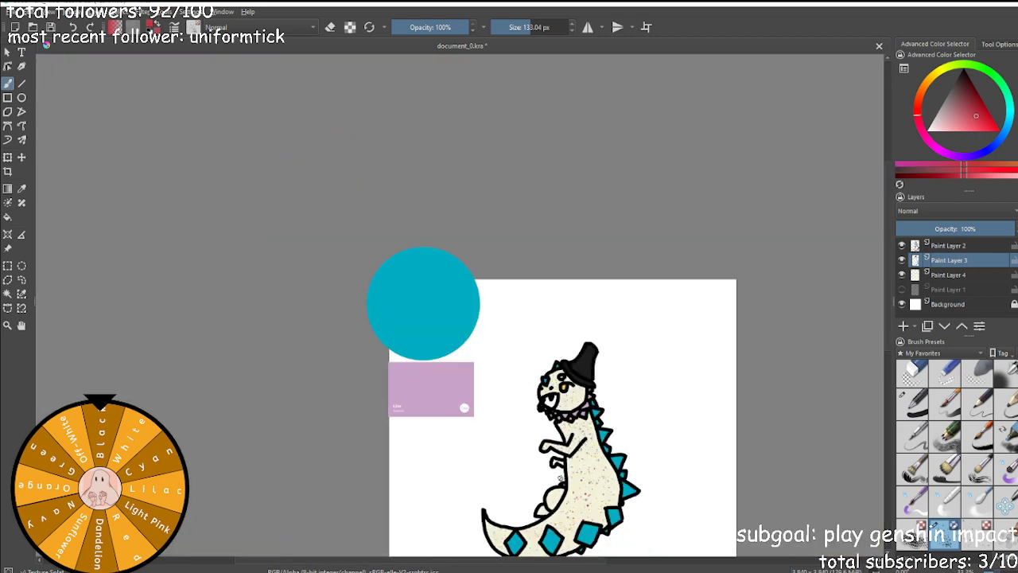
pyautogui.scroll(4, 557, 496)
pyautogui.moveTo(537, 515)
pyautogui.mouseDown()
pyautogui.moveTo(539, 453)
pyautogui.moveTo(593, 451)
pyautogui.moveTo(590, 431)
pyautogui.moveTo(525, 451)
pyautogui.moveTo(514, 503)
pyautogui.moveTo(500, 451)
pyautogui.moveTo(512, 456)
pyautogui.moveTo(482, 479)
pyautogui.mouseUp()
pyautogui.scroll(-4, 513, 490)
pyautogui.scroll(4, 506, 506)
pyautogui.scroll(-5, 546, 482)
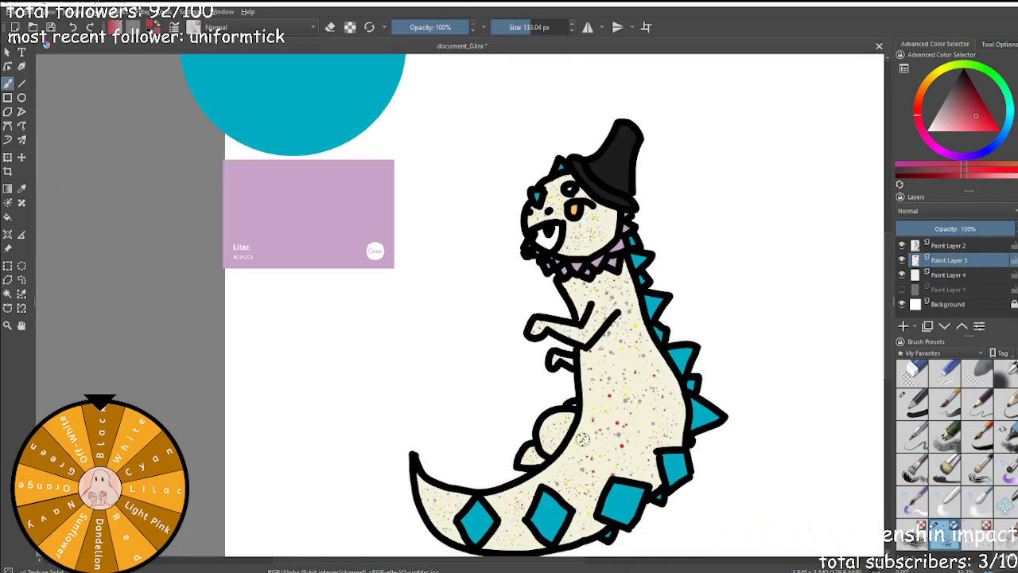
pyautogui.scroll(5, 586, 496)
pyautogui.scroll(-2, 564, 454)
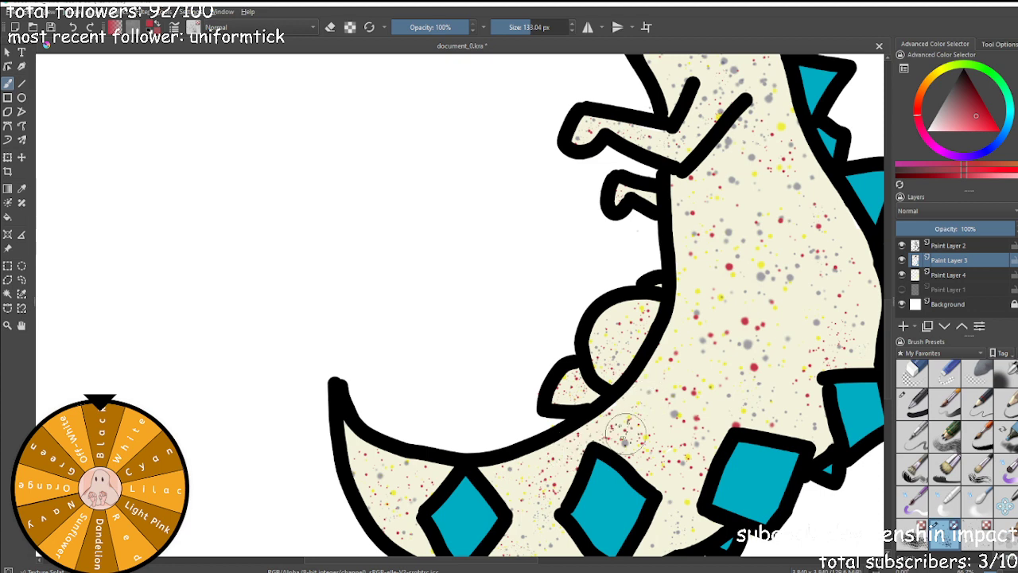
# Set the painting colour to a deep yellow for the Sunflower entry on the colour wheel.
pyautogui.scroll(-4, 628, 429)
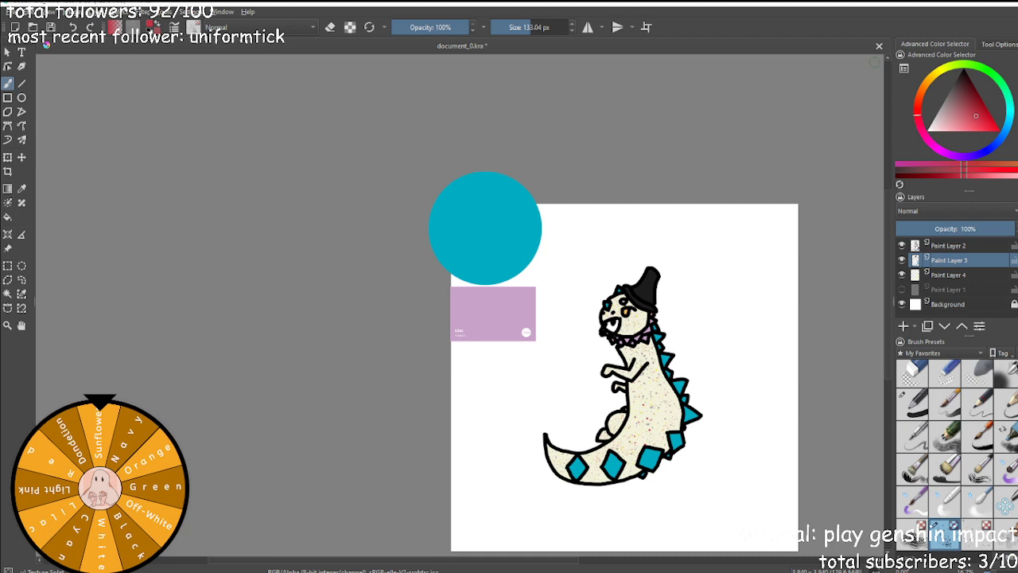
pyautogui.click(941, 68)
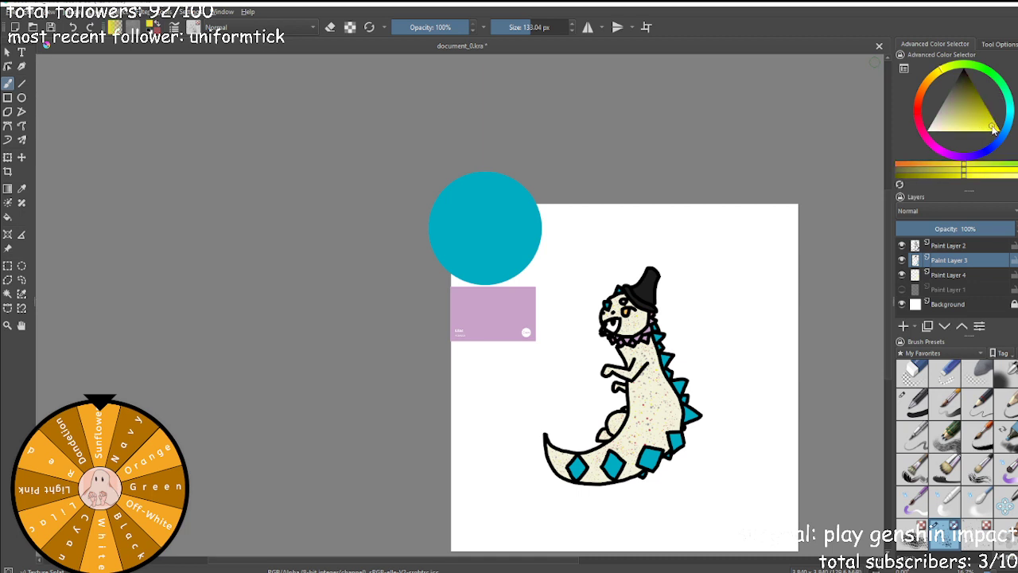
pyautogui.moveTo(966, 112); pyautogui.dragTo(998, 120)
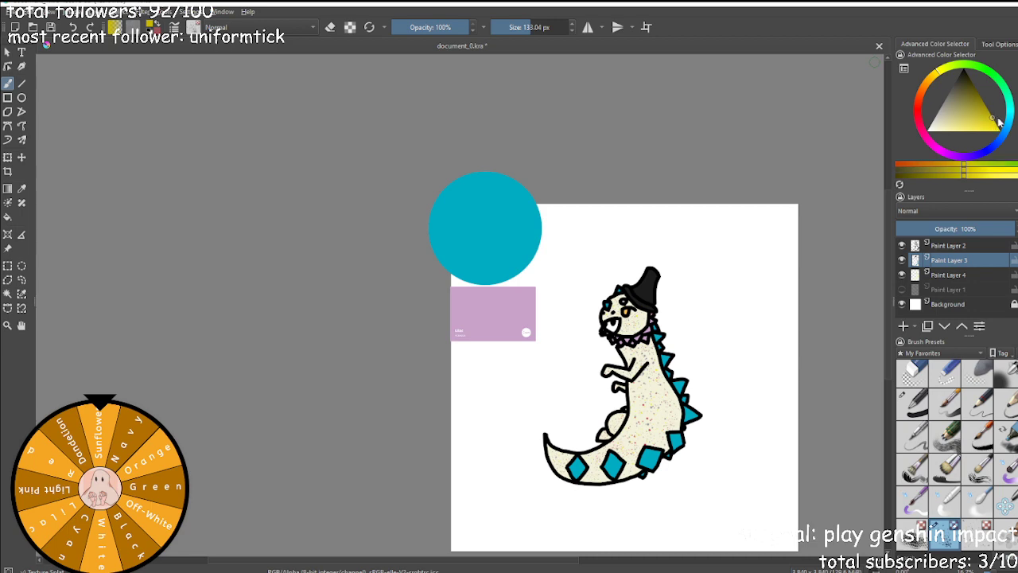
# Enlarge the splatter brush to 395.88 px and scatter sunflower-yellow speckles on the torso and tail.
pyautogui.scroll(6, 674, 515)
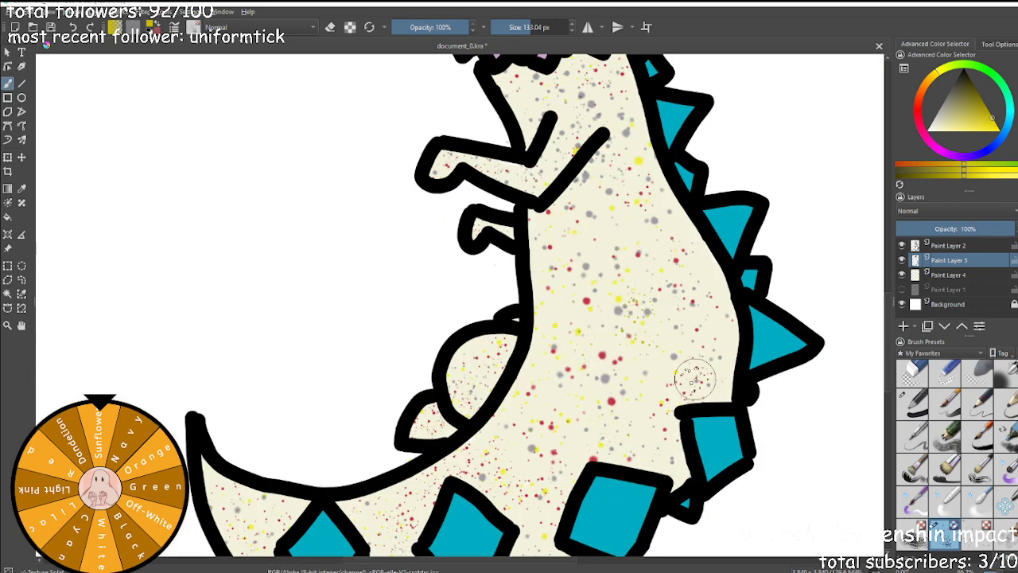
pyautogui.click(548, 28)
pyautogui.moveTo(590, 243)
pyautogui.mouseDown()
pyautogui.moveTo(625, 210)
pyautogui.moveTo(631, 227)
pyautogui.mouseUp()
pyautogui.scroll(-3, 685, 382)
pyautogui.scroll(3, 667, 436)
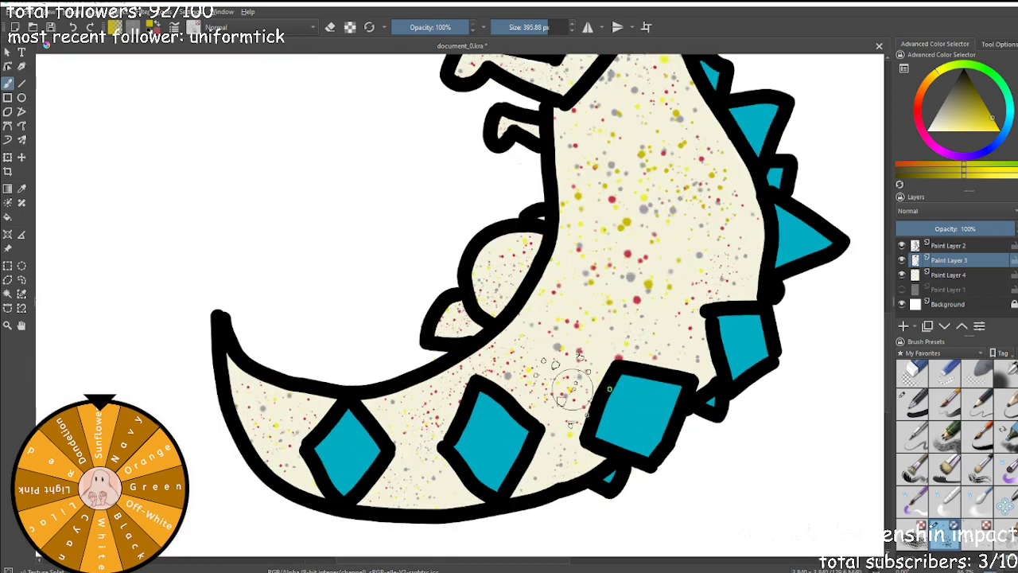
pyautogui.moveTo(426, 421)
pyautogui.mouseDown()
pyautogui.moveTo(422, 402)
pyautogui.moveTo(424, 458)
pyautogui.mouseUp()
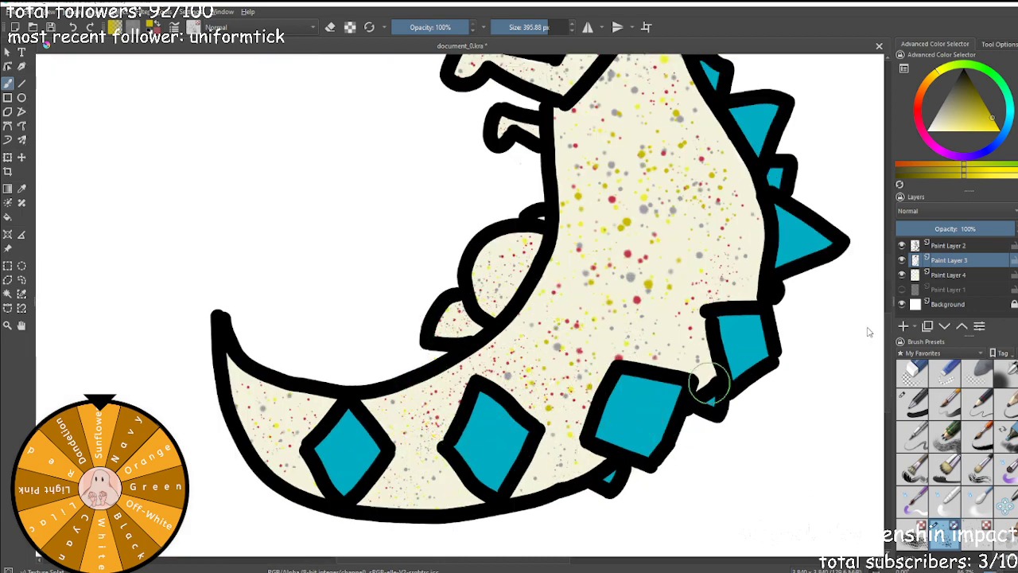
# Select Paint Layer 4 and scatter large sunflower-yellow speckles over the tail, torso and chest.
pyautogui.click(959, 276)
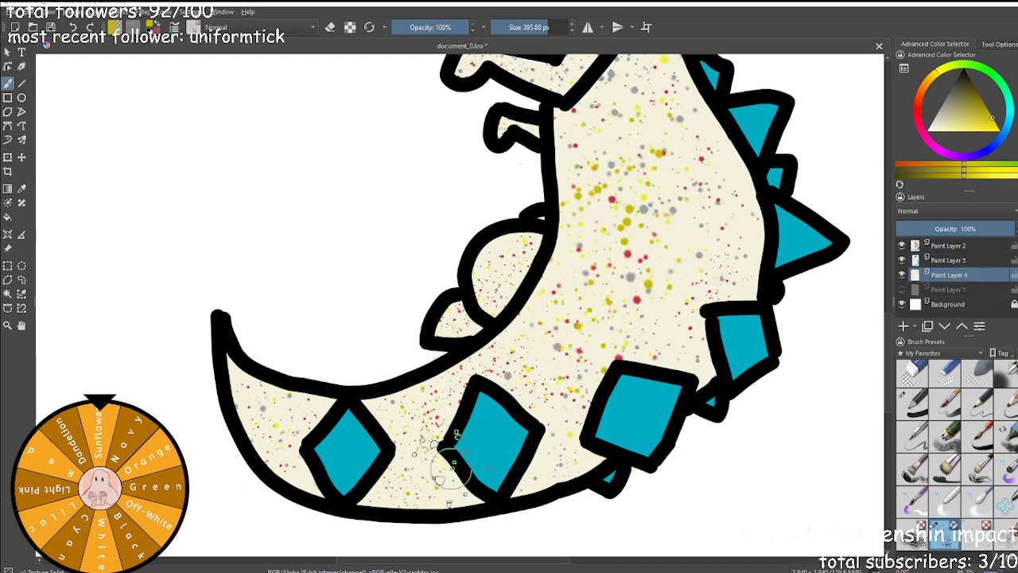
pyautogui.moveTo(253, 382)
pyautogui.mouseDown()
pyautogui.moveTo(286, 447)
pyautogui.moveTo(320, 370)
pyautogui.mouseUp()
pyautogui.press('e')
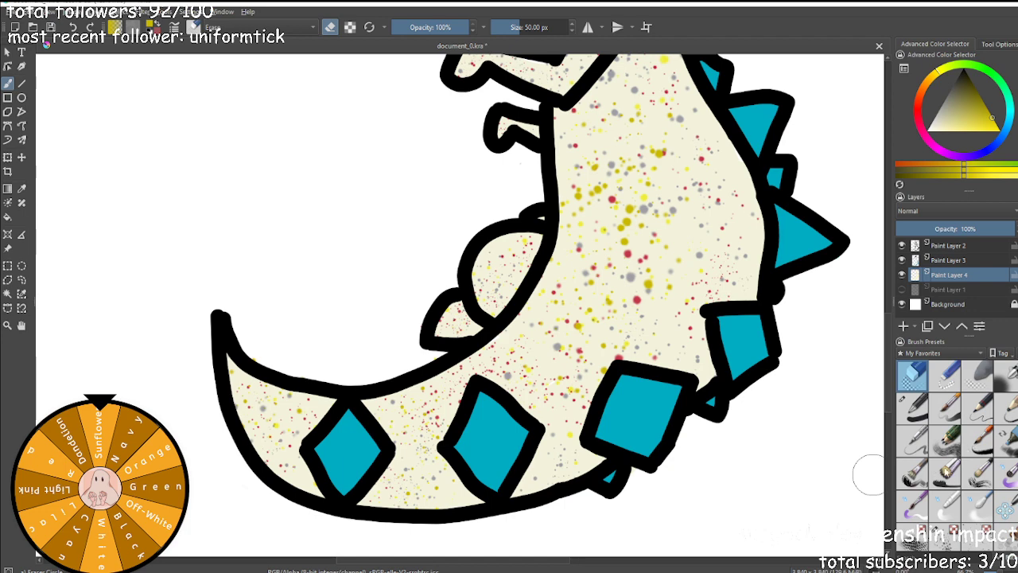
pyautogui.press('/')
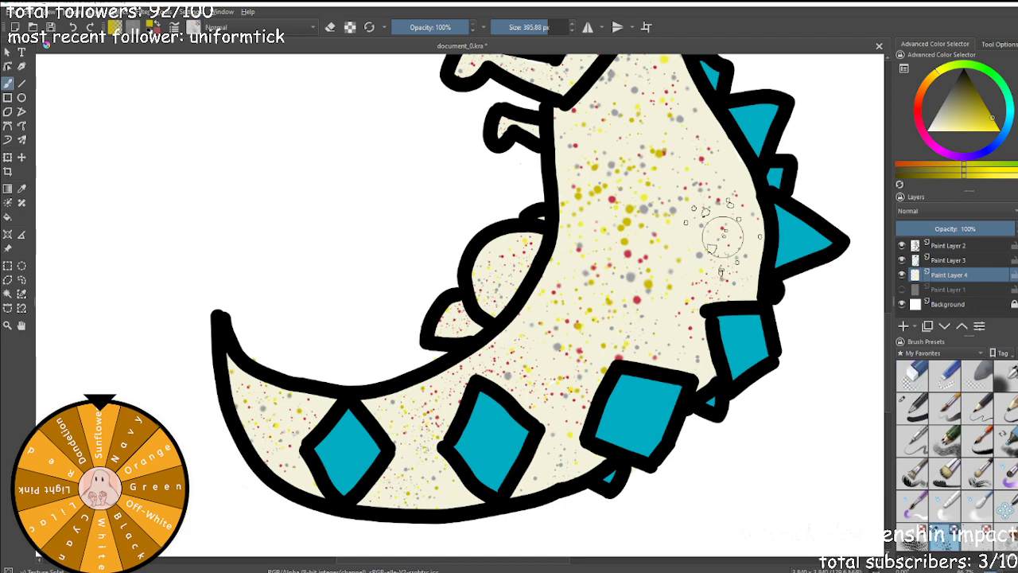
pyautogui.scroll(-4, 632, 223)
pyautogui.scroll(1, 639, 182)
pyautogui.scroll(3, 639, 179)
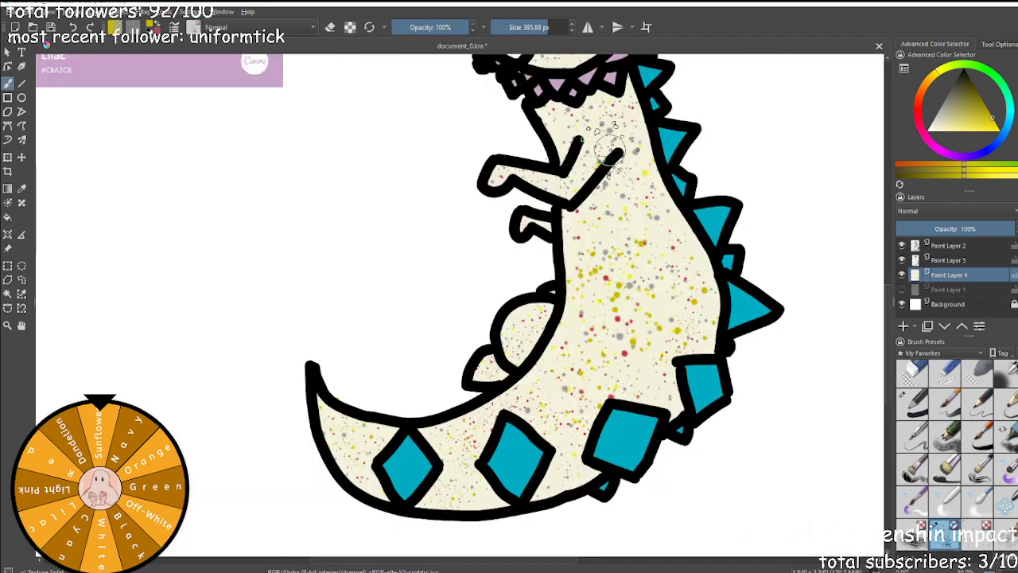
pyautogui.scroll(-2, 604, 181)
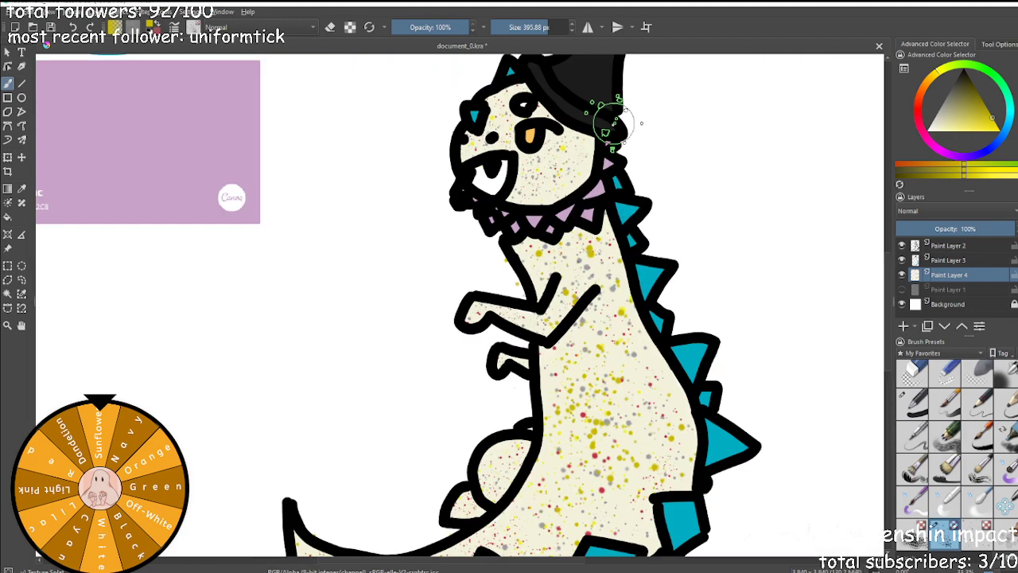
# Reduce the splatter brush to 249.31 px and scatter sunflower-yellow speckles across the cheek and muzzle.
pyautogui.scroll(4, 478, 263)
pyautogui.moveTo(401, 268); pyautogui.dragTo(543, 179)
pyautogui.moveTo(539, 28); pyautogui.dragTo(560, 28)
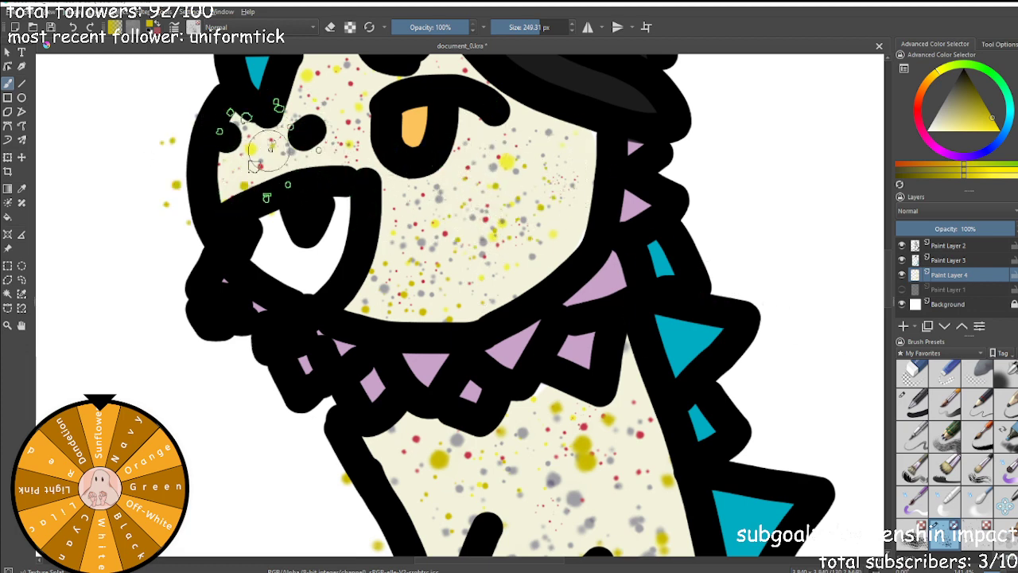
# Erase the stray yellow speckles outside the head and neck outline with the 50 px eraser.
pyautogui.scroll(-2, 309, 137)
pyautogui.click(913, 373)
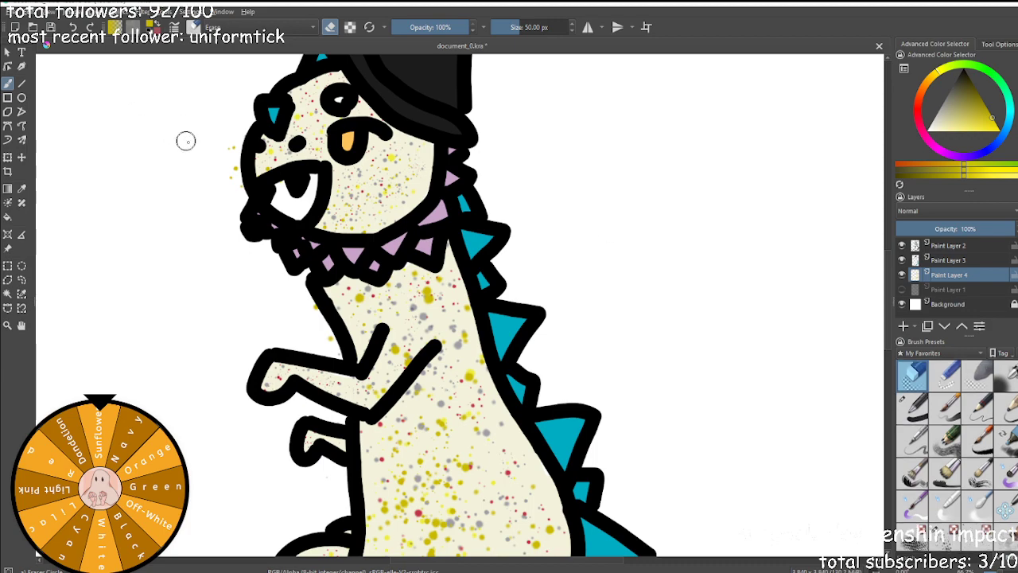
pyautogui.scroll(-2, 246, 199)
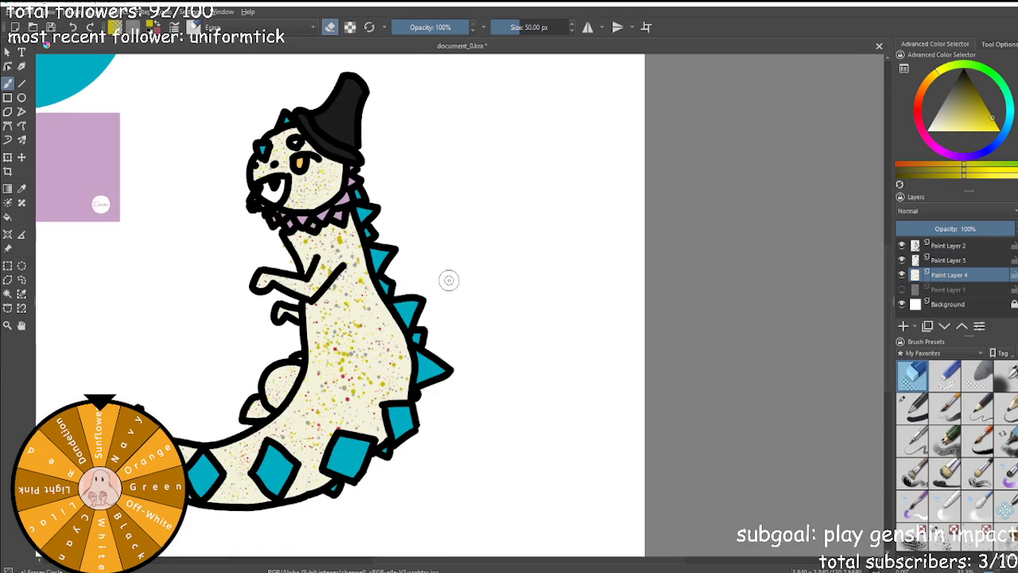
pyautogui.scroll(-2, 265, 350)
pyautogui.scroll(5, 409, 266)
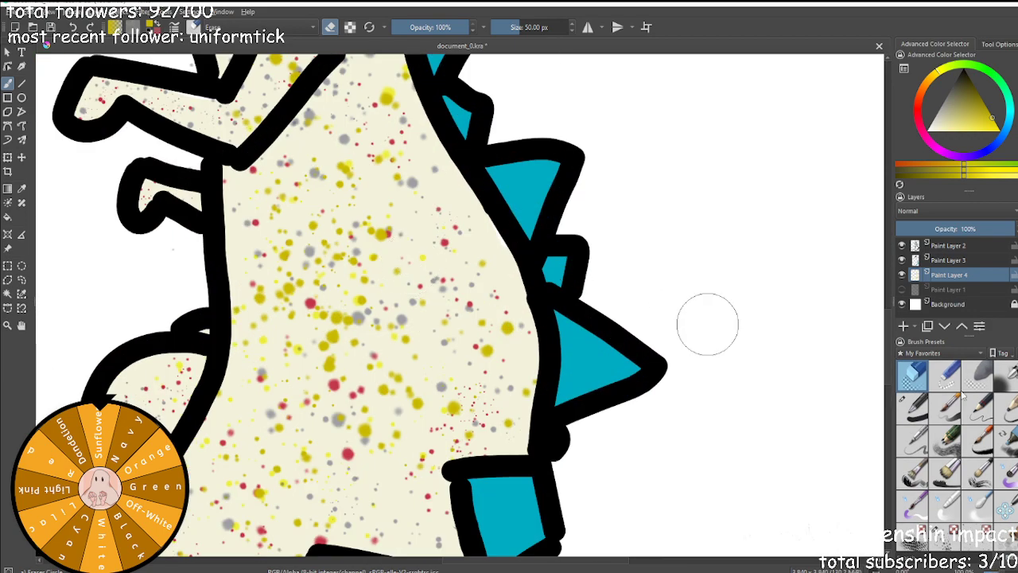
# Set the splatter brush to 150.13 px and add finer sunflower-yellow speckles along the torso's edges and the hind foot.
pyautogui.press('/')
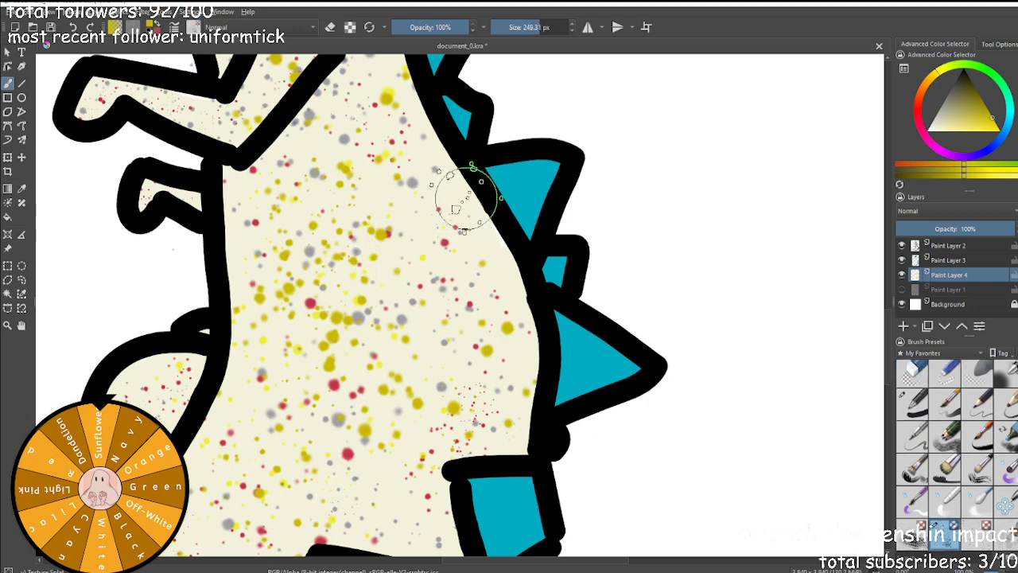
pyautogui.click(532, 26)
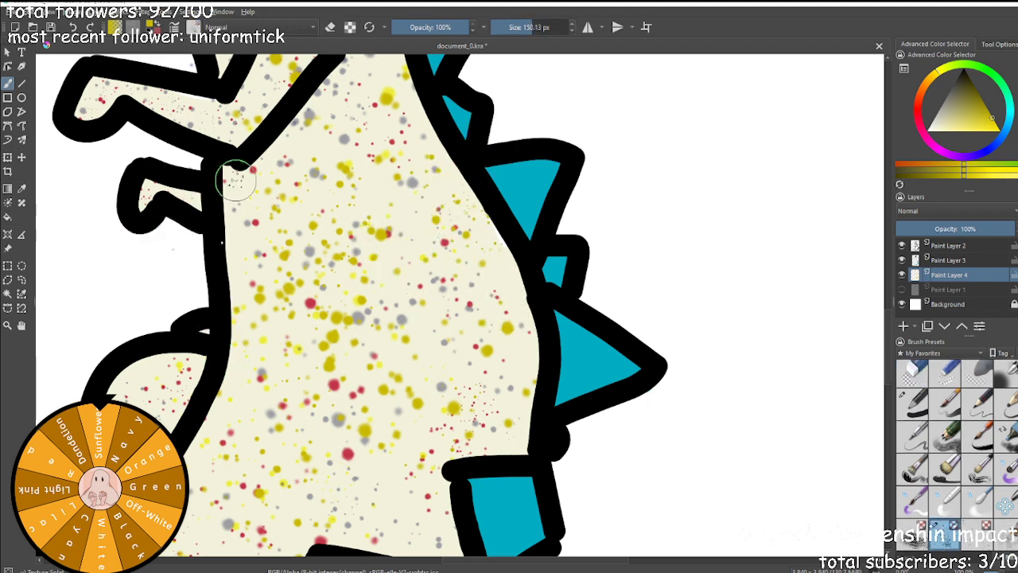
pyautogui.scroll(-2, 222, 307)
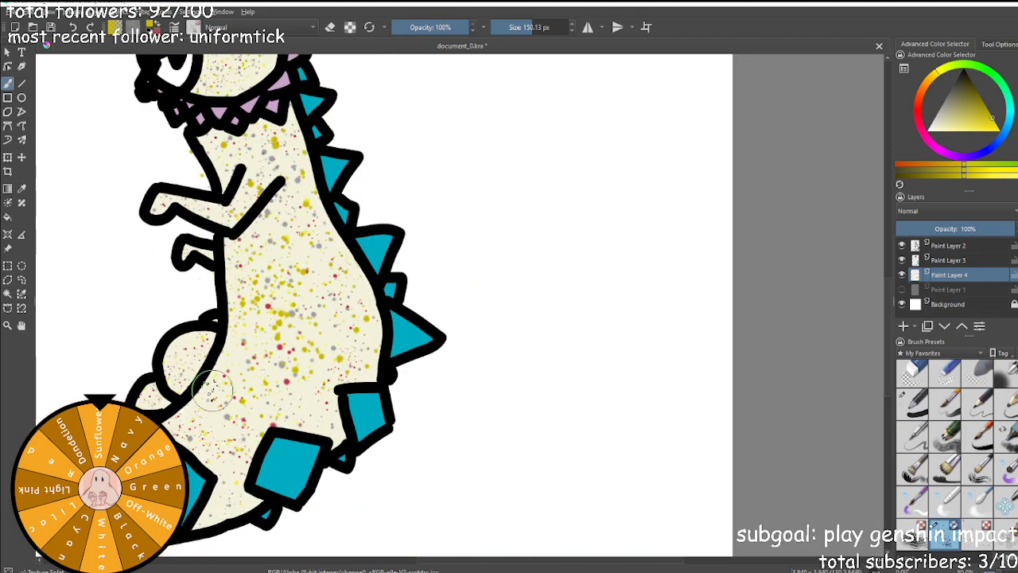
pyautogui.scroll(3, 213, 388)
pyautogui.scroll(-1, 127, 326)
pyautogui.moveTo(127, 329)
pyautogui.mouseDown()
pyautogui.moveTo(115, 355)
pyautogui.moveTo(132, 366)
pyautogui.mouseUp()
pyautogui.scroll(-2, 141, 359)
# Scatter fine sunflower-yellow speckles over both arms with the 150.13 px splatter brush.
pyautogui.scroll(1, 144, 141)
pyautogui.scroll(2, 205, 174)
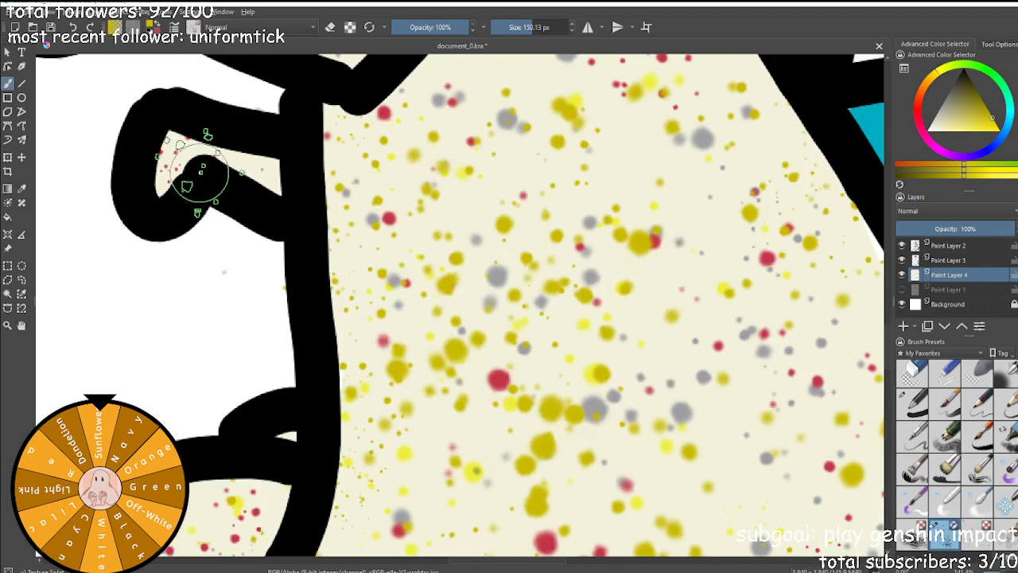
pyautogui.scroll(-2, 268, 177)
pyautogui.scroll(1, 204, 103)
pyautogui.moveTo(198, 149)
pyautogui.mouseDown()
pyautogui.moveTo(230, 103)
pyautogui.moveTo(434, 178)
pyautogui.mouseUp()
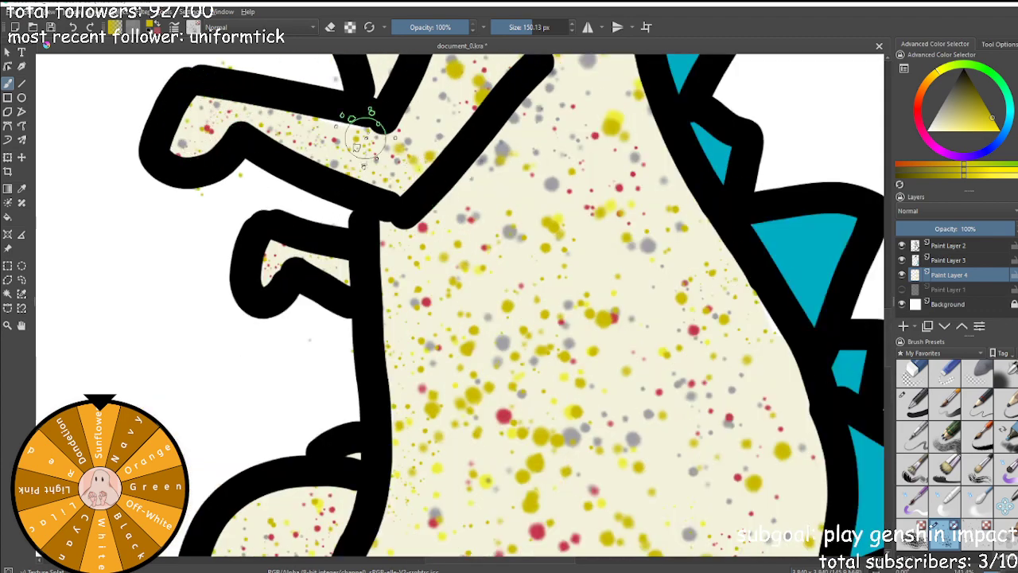
# Erase stray yellow speckles around the arms and inside the mouth with the 50 px eraser.
pyautogui.click(922, 380)
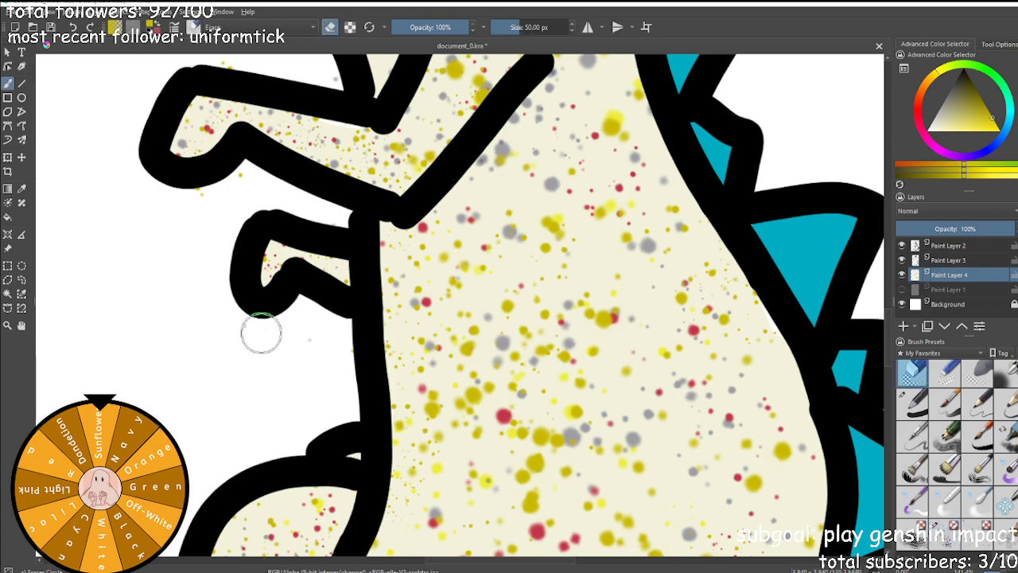
pyautogui.scroll(-3, 245, 225)
pyautogui.scroll(-2, 246, 225)
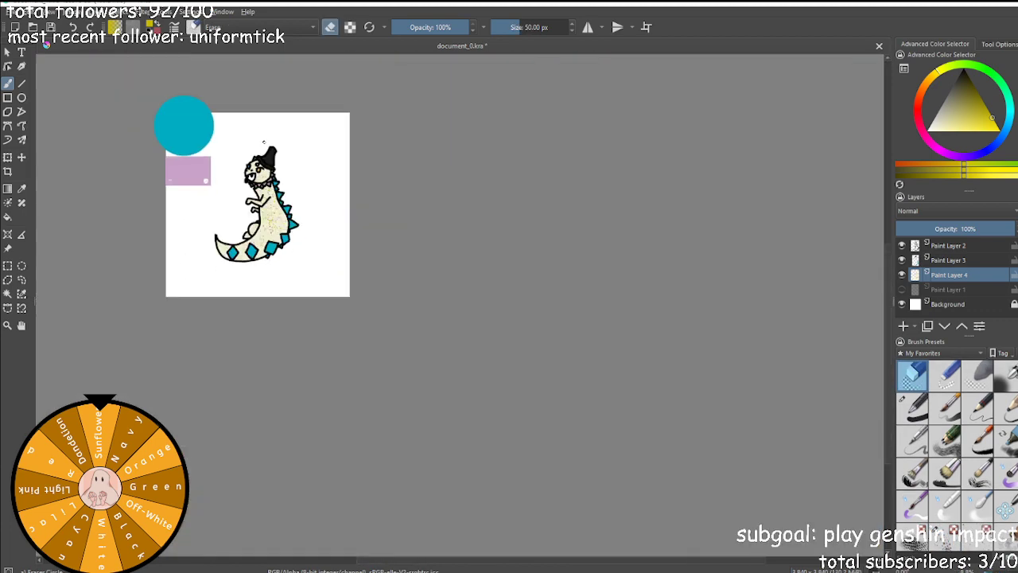
pyautogui.scroll(10, 218, 237)
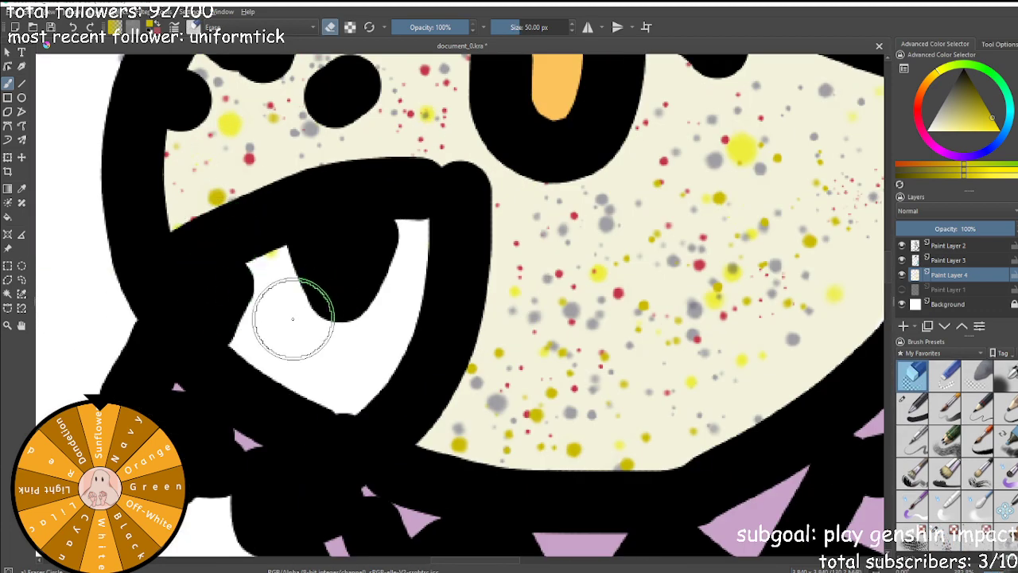
pyautogui.scroll(-4, 302, 300)
pyautogui.scroll(3, 263, 332)
pyautogui.scroll(-3, 268, 278)
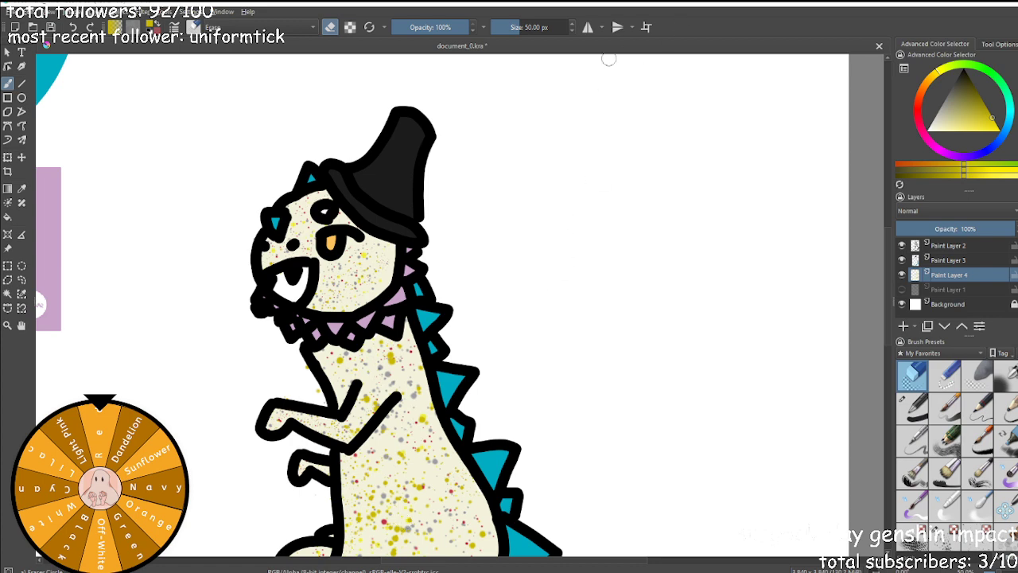
# Paint the inside of the mouth pinkish red on Paint Layer 3 with the 56.91 px basic brush.
pyautogui.click(917, 114)
pyautogui.moveTo(988, 106)
pyautogui.mouseDown()
pyautogui.moveTo(964, 125)
pyautogui.moveTo(969, 138)
pyautogui.moveTo(950, 134)
pyautogui.moveTo(954, 123)
pyautogui.mouseUp()
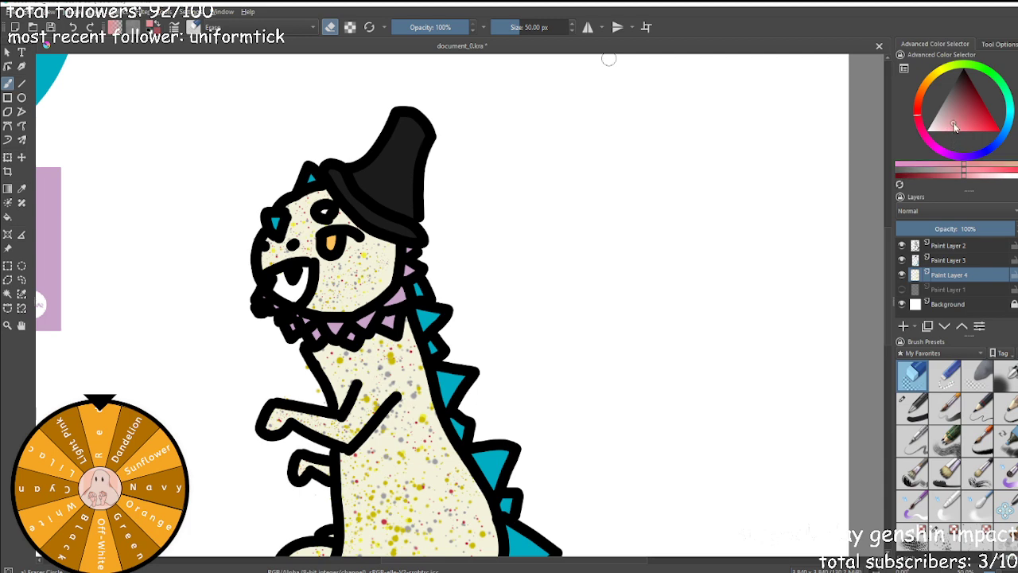
pyautogui.scroll(4, 251, 282)
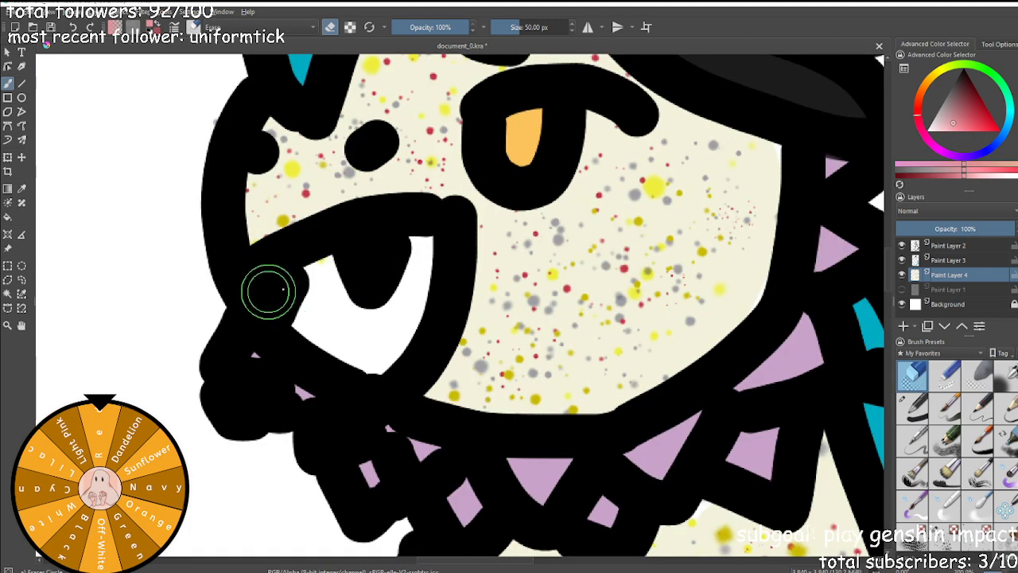
pyautogui.click(958, 263)
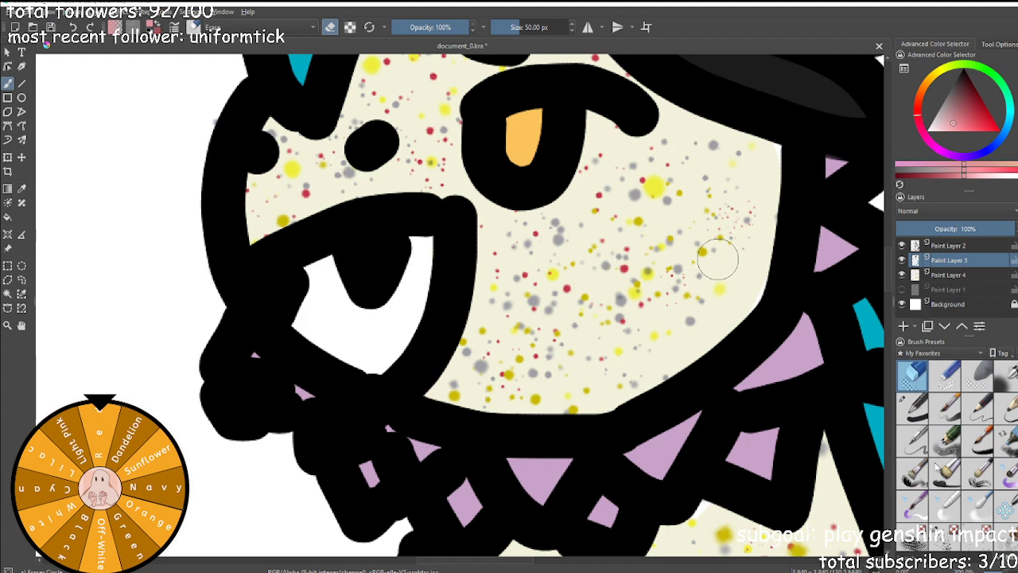
pyautogui.click(915, 410)
pyautogui.moveTo(284, 288)
pyautogui.mouseDown()
pyautogui.moveTo(420, 256)
pyautogui.moveTo(407, 336)
pyautogui.moveTo(377, 360)
pyautogui.moveTo(339, 350)
pyautogui.moveTo(318, 323)
pyautogui.moveTo(360, 293)
pyautogui.mouseUp()
pyautogui.scroll(-6, 370, 333)
pyautogui.scroll(-5, 391, 382)
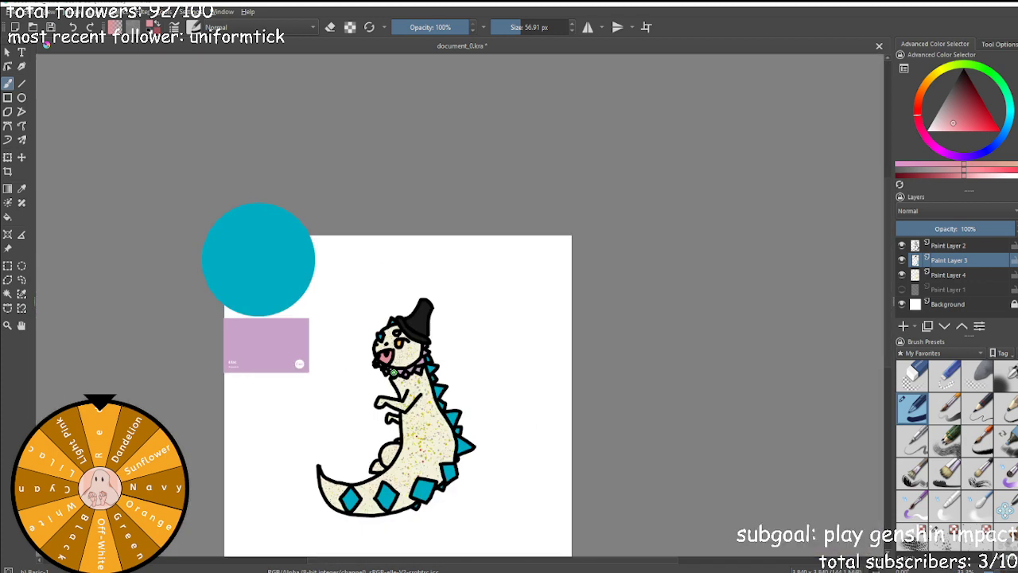
# On Paint Layer 2, paint the larger upper tooth solid white with a 15.96 px brush.
pyautogui.scroll(10, 377, 388)
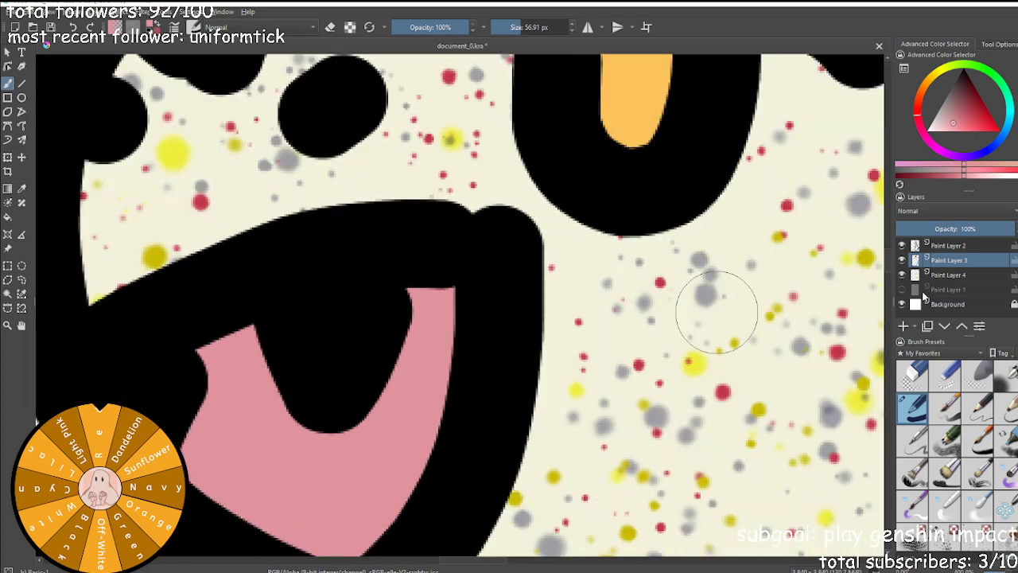
pyautogui.click(947, 251)
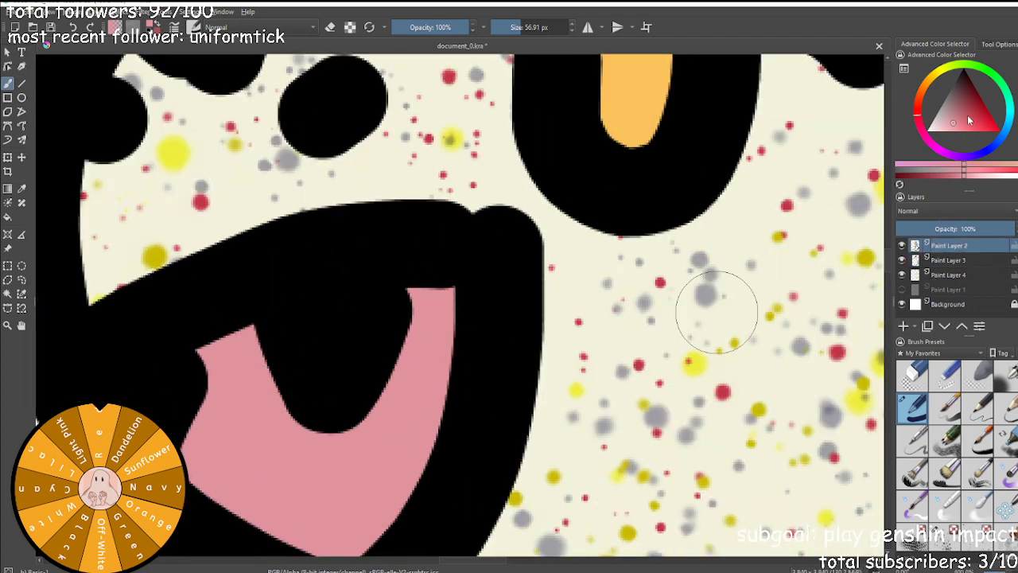
pyautogui.moveTo(958, 129); pyautogui.dragTo(918, 151)
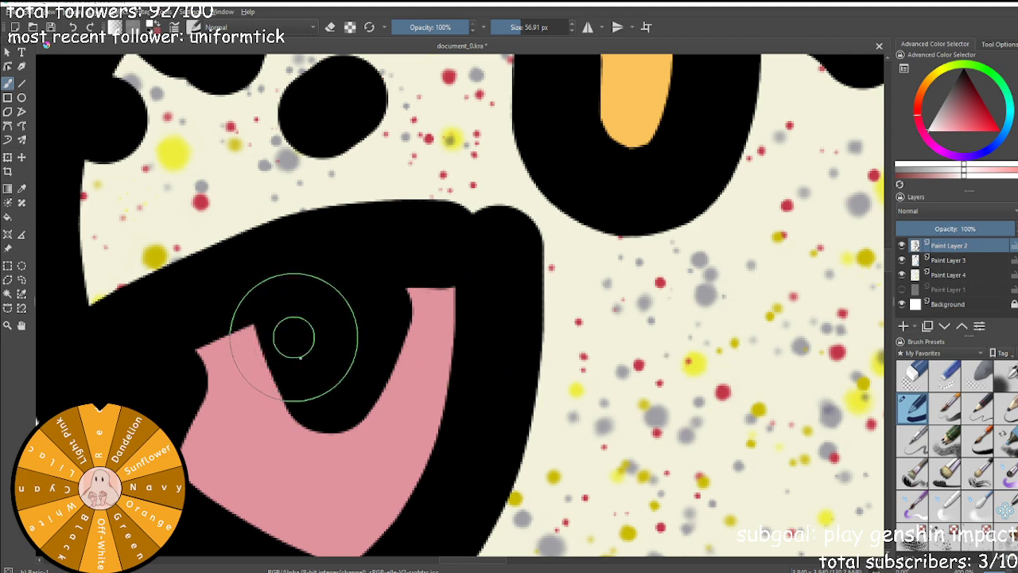
pyautogui.moveTo(294, 337); pyautogui.dragTo(317, 398)
pyautogui.hotkey('ctrl', 'z')
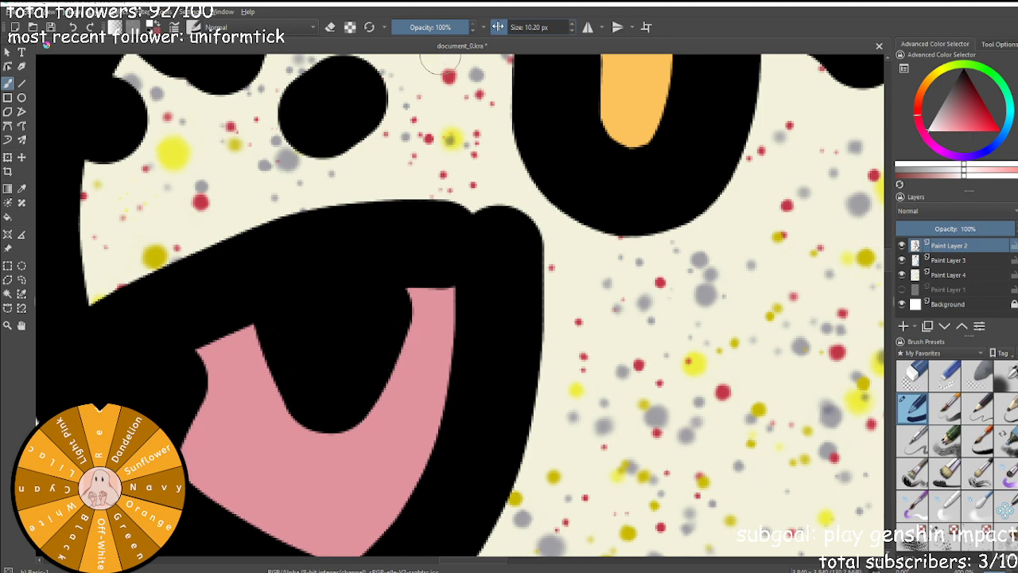
pyautogui.click(524, 28)
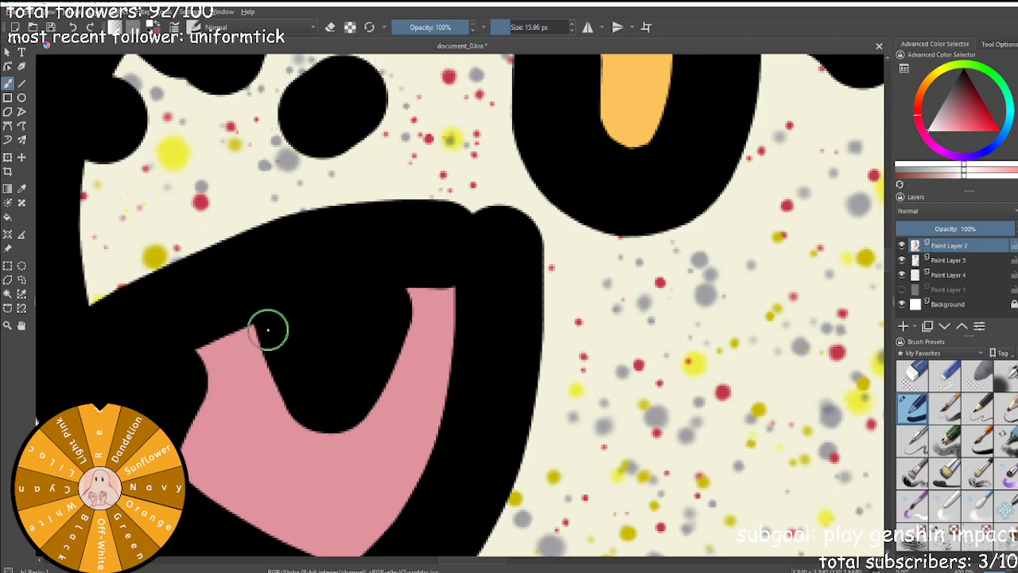
pyautogui.moveTo(268, 338)
pyautogui.mouseDown()
pyautogui.moveTo(314, 308)
pyautogui.moveTo(390, 298)
pyautogui.mouseUp()
pyautogui.hotkey('ctrl', 'z')
pyautogui.moveTo(271, 331)
pyautogui.mouseDown()
pyautogui.moveTo(412, 307)
pyautogui.moveTo(393, 312)
pyautogui.moveTo(340, 415)
pyautogui.mouseUp()
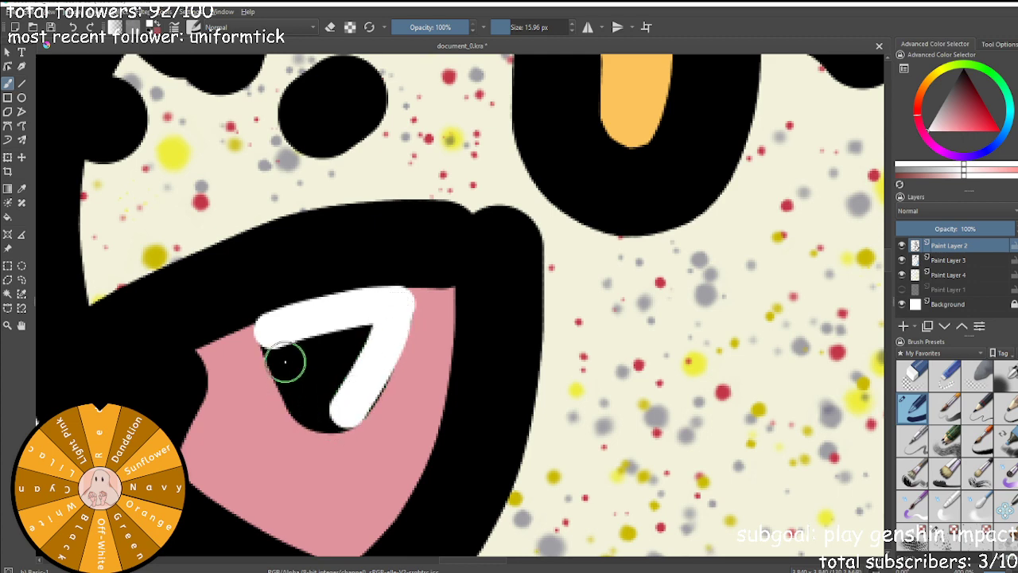
pyautogui.moveTo(283, 338)
pyautogui.mouseDown()
pyautogui.moveTo(303, 398)
pyautogui.moveTo(343, 436)
pyautogui.moveTo(339, 425)
pyautogui.moveTo(385, 344)
pyautogui.moveTo(360, 384)
pyautogui.mouseUp()
pyautogui.hotkey('ctrl', 'z')
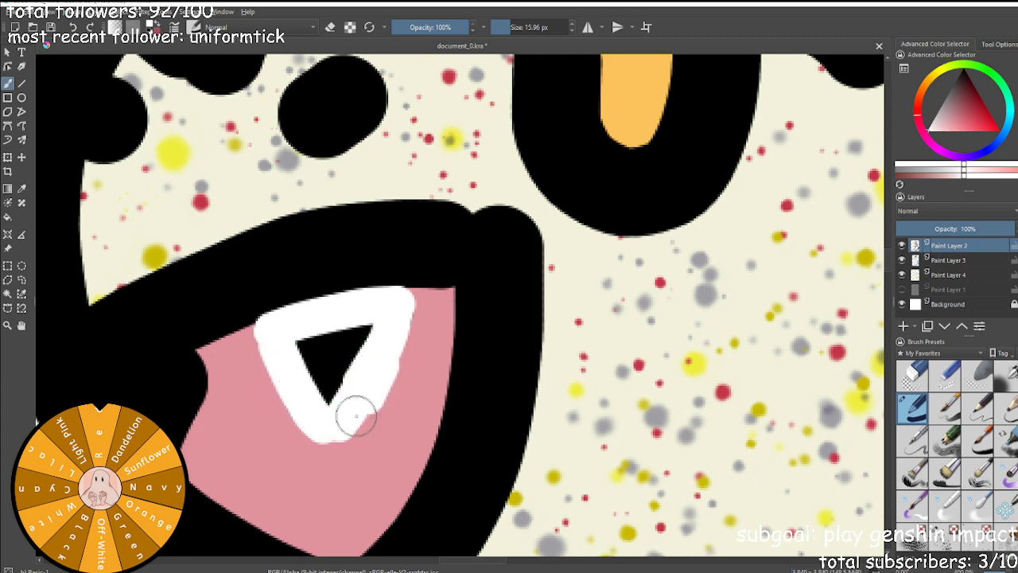
pyautogui.moveTo(394, 315)
pyautogui.mouseDown()
pyautogui.moveTo(374, 377)
pyautogui.moveTo(340, 427)
pyautogui.moveTo(313, 344)
pyautogui.moveTo(348, 322)
pyautogui.moveTo(325, 387)
pyautogui.moveTo(363, 353)
pyautogui.moveTo(384, 310)
pyautogui.mouseUp()
# Paint a second white tooth at the front corner of the mouth with the 15.96 px brush.
pyautogui.scroll(-3, 384, 311)
pyautogui.scroll(4, 383, 311)
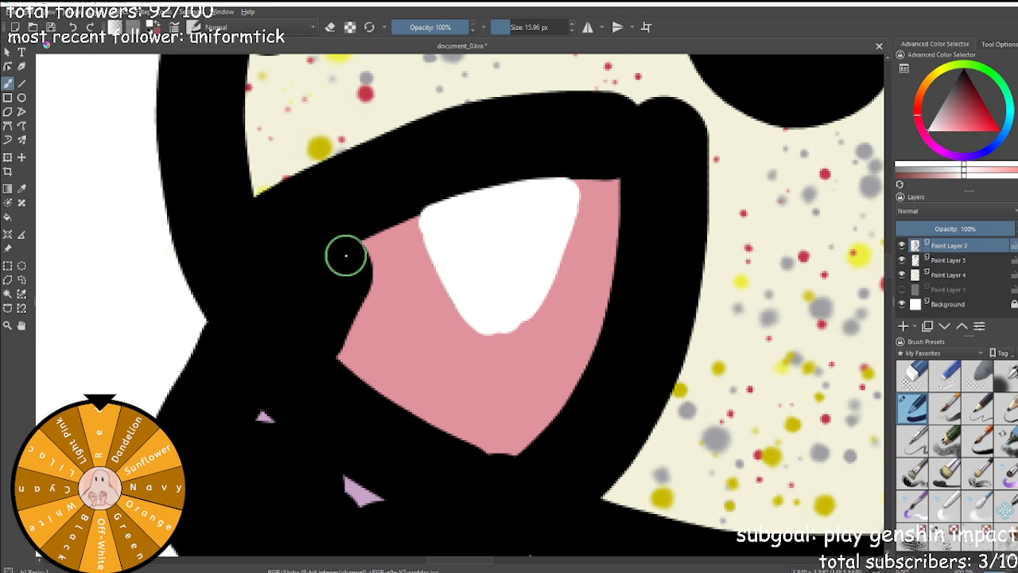
pyautogui.moveTo(288, 284); pyautogui.dragTo(337, 250)
pyautogui.hotkey('ctrl', 'z')
pyautogui.moveTo(284, 289)
pyautogui.mouseDown()
pyautogui.moveTo(369, 248)
pyautogui.moveTo(358, 253)
pyautogui.moveTo(327, 343)
pyautogui.moveTo(298, 295)
pyautogui.moveTo(347, 351)
pyautogui.moveTo(338, 351)
pyautogui.moveTo(340, 297)
pyautogui.moveTo(319, 304)
pyautogui.moveTo(330, 279)
pyautogui.moveTo(341, 339)
pyautogui.mouseUp()
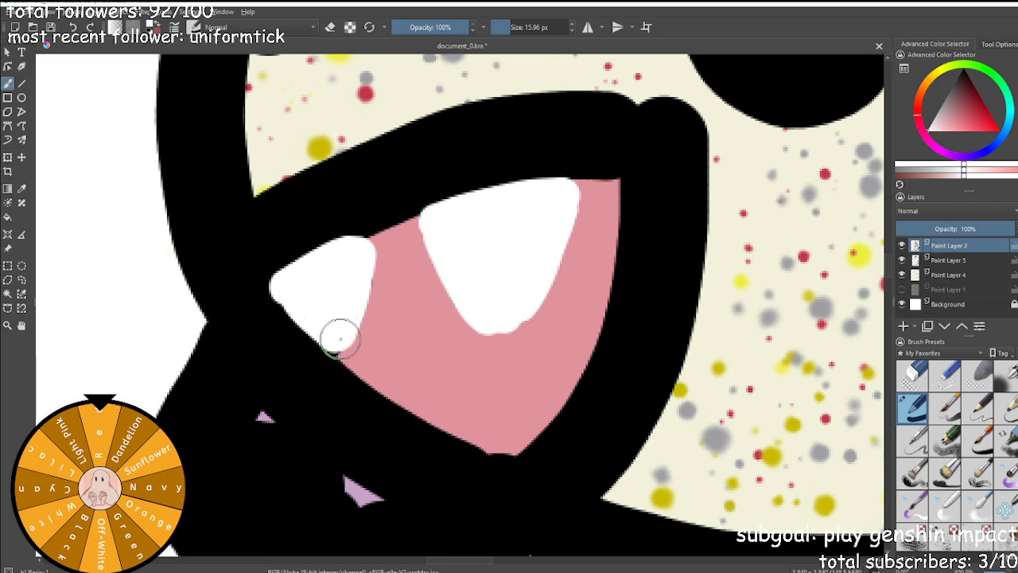
# Outline both white teeth in black with the 15.96 px brush.
pyautogui.scroll(-8, 341, 387)
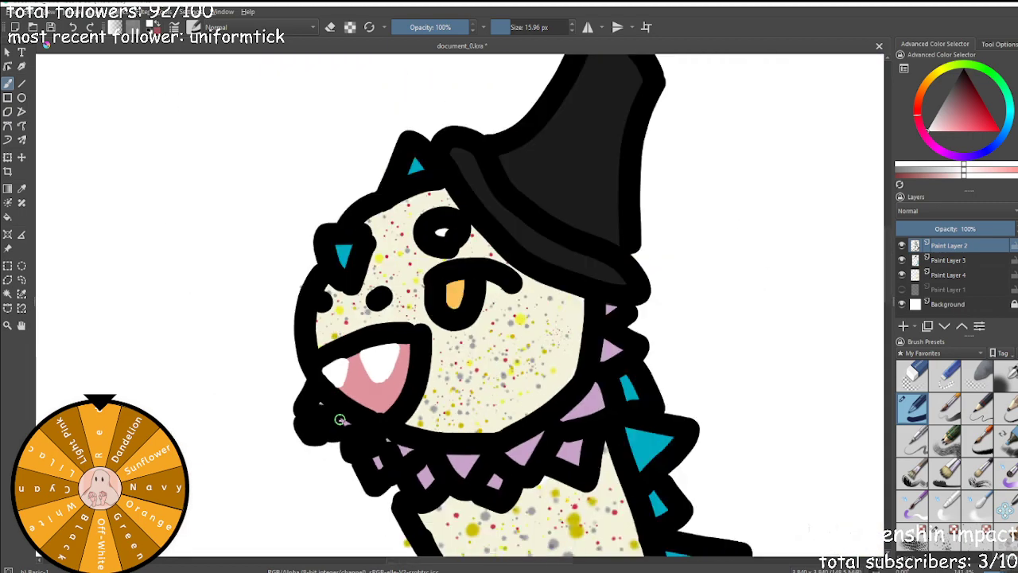
pyautogui.scroll(4, 341, 427)
pyautogui.scroll(3, 341, 429)
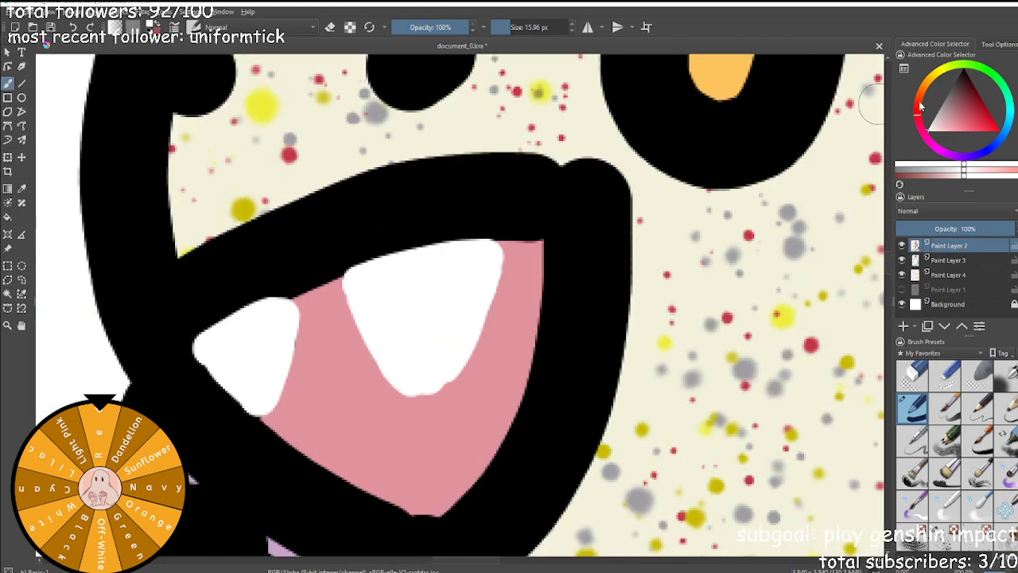
pyautogui.moveTo(961, 81); pyautogui.dragTo(966, 70)
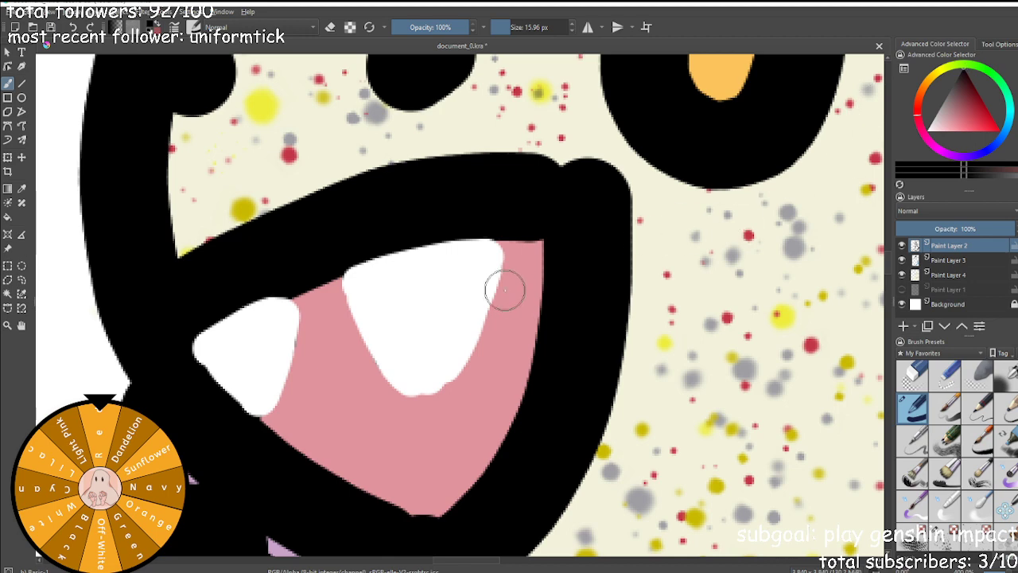
pyautogui.moveTo(517, 238); pyautogui.dragTo(442, 388)
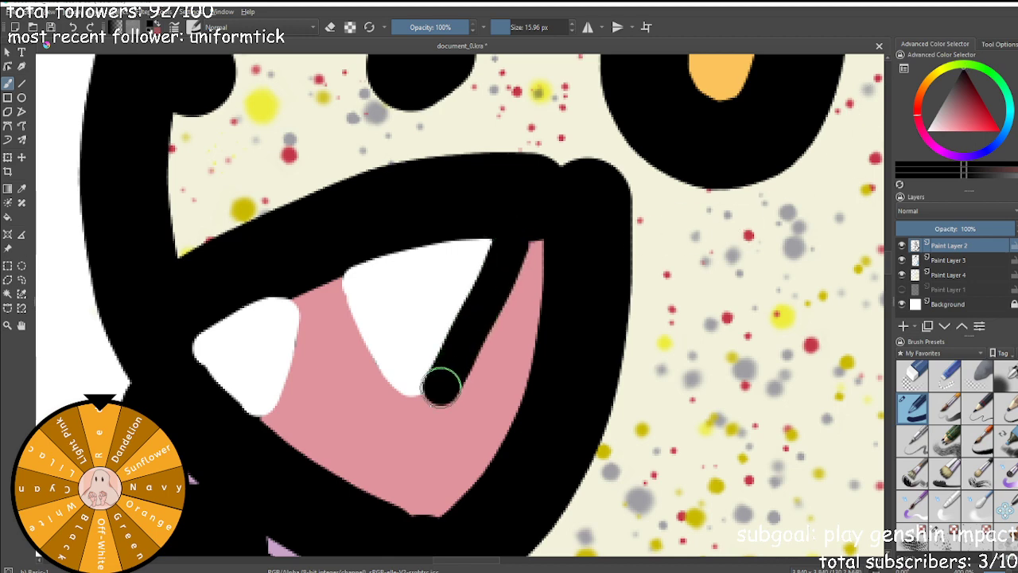
pyautogui.moveTo(346, 274)
pyautogui.mouseDown()
pyautogui.moveTo(395, 382)
pyautogui.moveTo(416, 397)
pyautogui.moveTo(443, 384)
pyautogui.mouseUp()
pyautogui.moveTo(296, 297)
pyautogui.mouseDown()
pyautogui.moveTo(268, 432)
pyautogui.moveTo(266, 357)
pyautogui.mouseUp()
pyautogui.hotkey('ctrl', 'z')
pyautogui.moveTo(292, 299)
pyautogui.mouseDown()
pyautogui.moveTo(269, 409)
pyautogui.moveTo(244, 418)
pyautogui.mouseUp()
pyautogui.moveTo(187, 348); pyautogui.dragTo(245, 423)
# Thicken the black outlines of both teeth with the brush size set to 40 px.
pyautogui.scroll(-11, 245, 423)
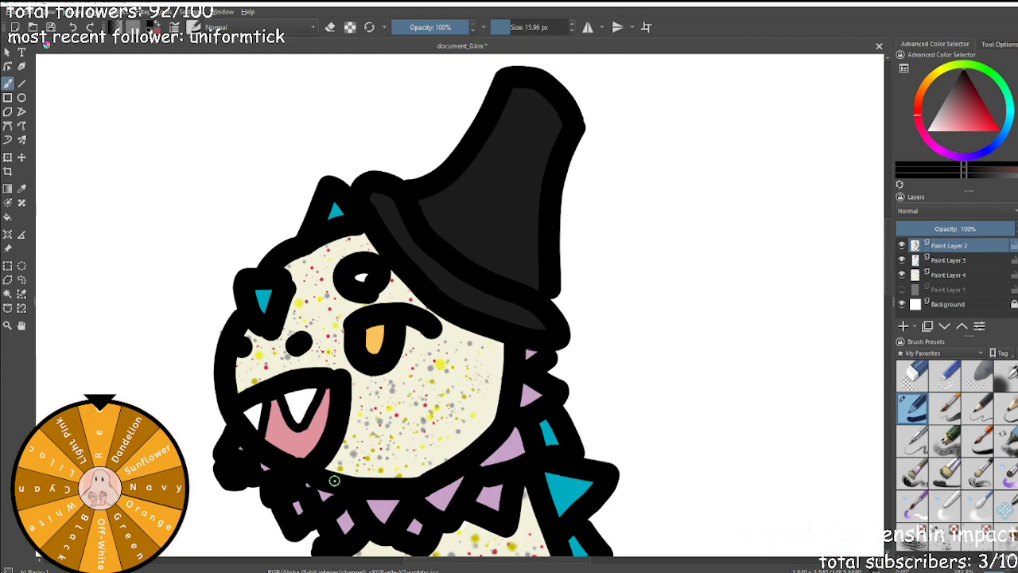
pyautogui.scroll(6, 340, 475)
pyautogui.scroll(4, 257, 401)
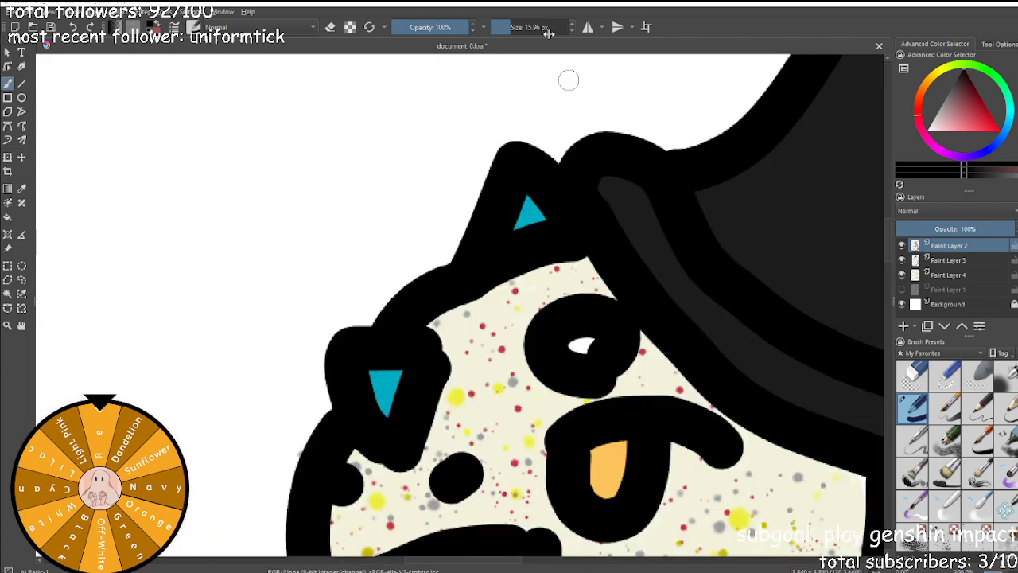
pyautogui.click(550, 33)
pyautogui.write('40')
pyautogui.scroll(-1, 423, 334)
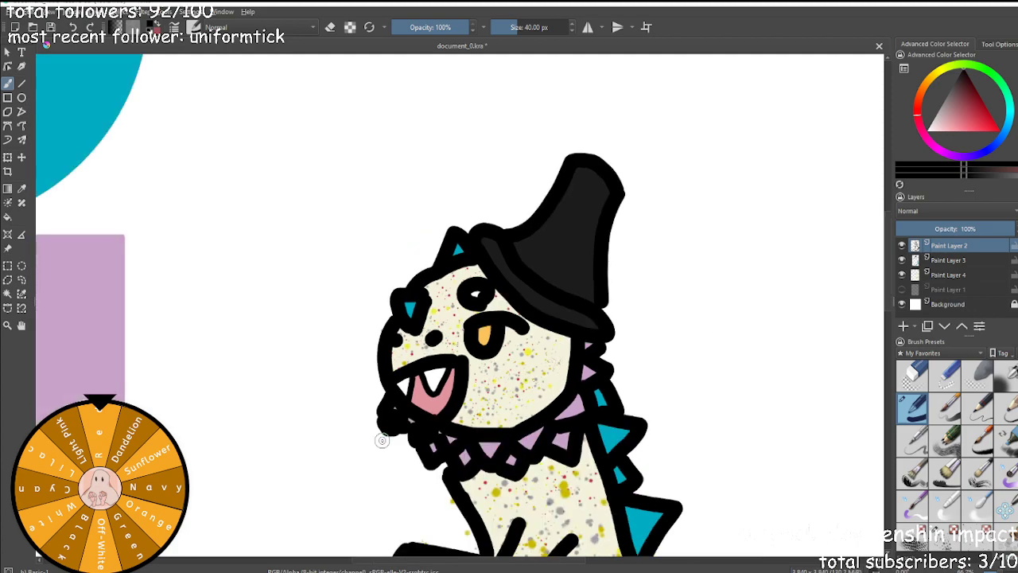
pyautogui.scroll(5, 416, 415)
pyautogui.moveTo(441, 221)
pyautogui.mouseDown()
pyautogui.moveTo(500, 329)
pyautogui.moveTo(547, 301)
pyautogui.moveTo(615, 180)
pyautogui.moveTo(525, 321)
pyautogui.mouseUp()
pyautogui.scroll(-5, 525, 320)
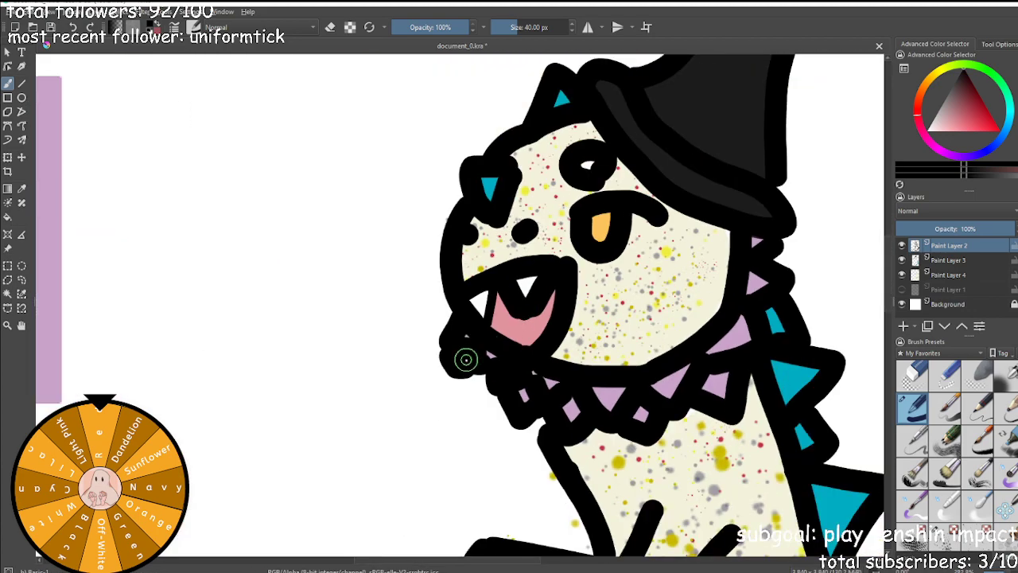
pyautogui.scroll(5, 473, 346)
pyautogui.moveTo(539, 183); pyautogui.dragTo(517, 278)
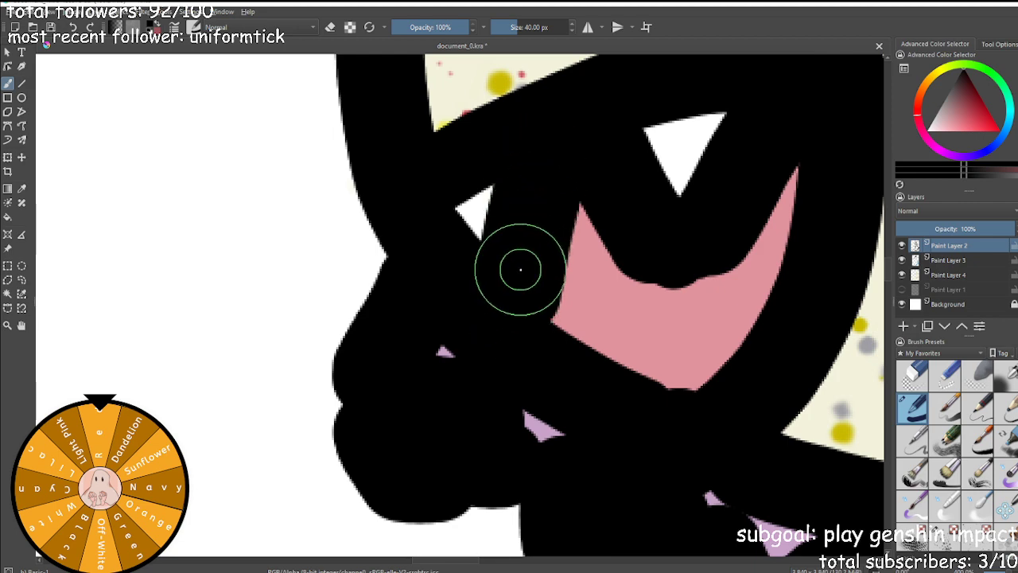
# Move the cyan circle and lilac swatch reference images off the canvas.
pyautogui.scroll(-5, 527, 345)
pyautogui.scroll(-2, 522, 403)
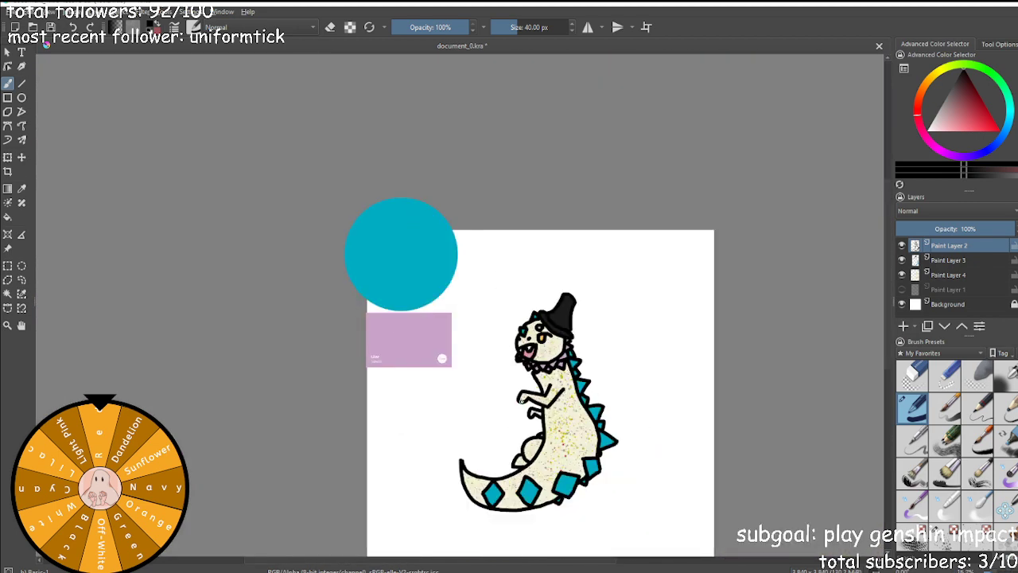
pyautogui.scroll(7, 491, 445)
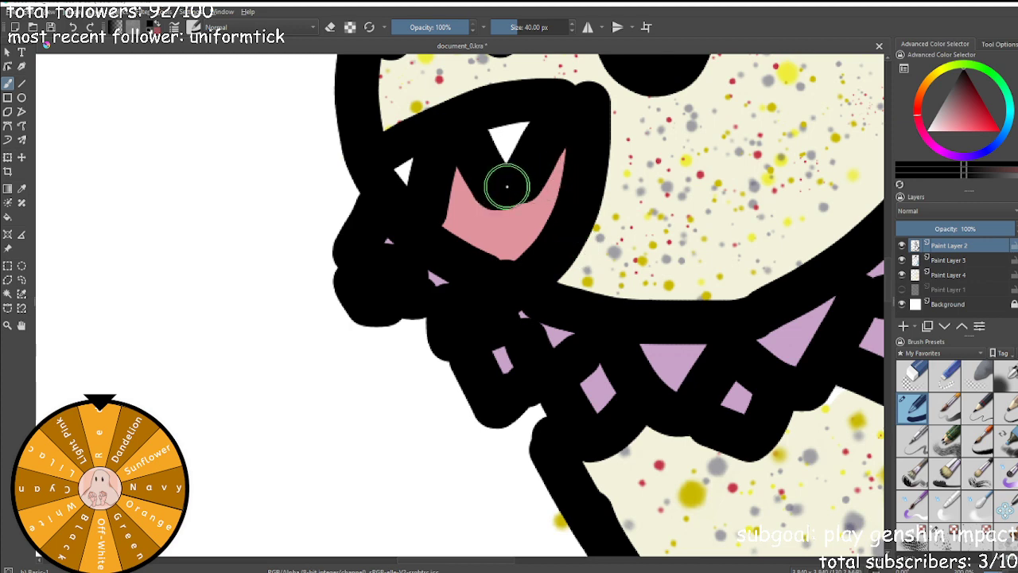
pyautogui.scroll(-7, 496, 191)
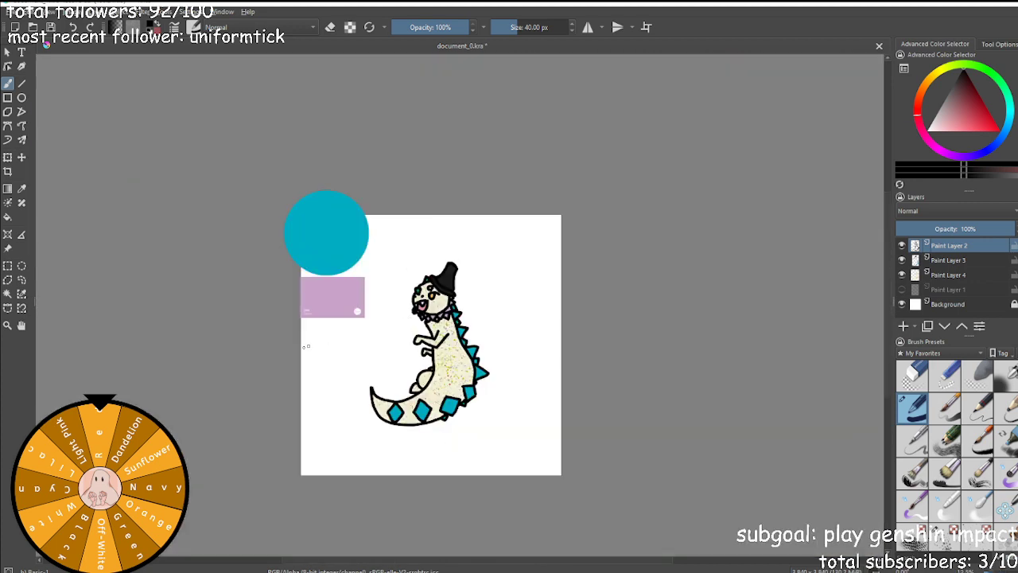
pyautogui.scroll(3, 321, 306)
pyautogui.click(9, 249)
pyautogui.moveTo(298, 187); pyautogui.dragTo(1, 105)
pyautogui.moveTo(388, 256); pyautogui.dragTo(135, 307)
pyautogui.scroll(-3, 553, 211)
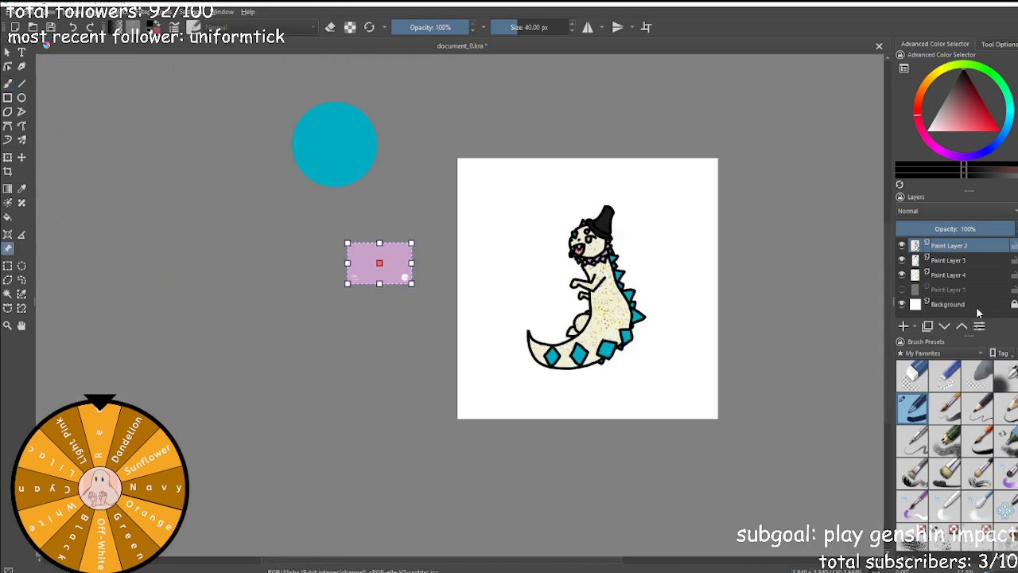
# Clear the white Background layer to transparency with an erasing fill.
pyautogui.click(978, 310)
pyautogui.click(928, 373)
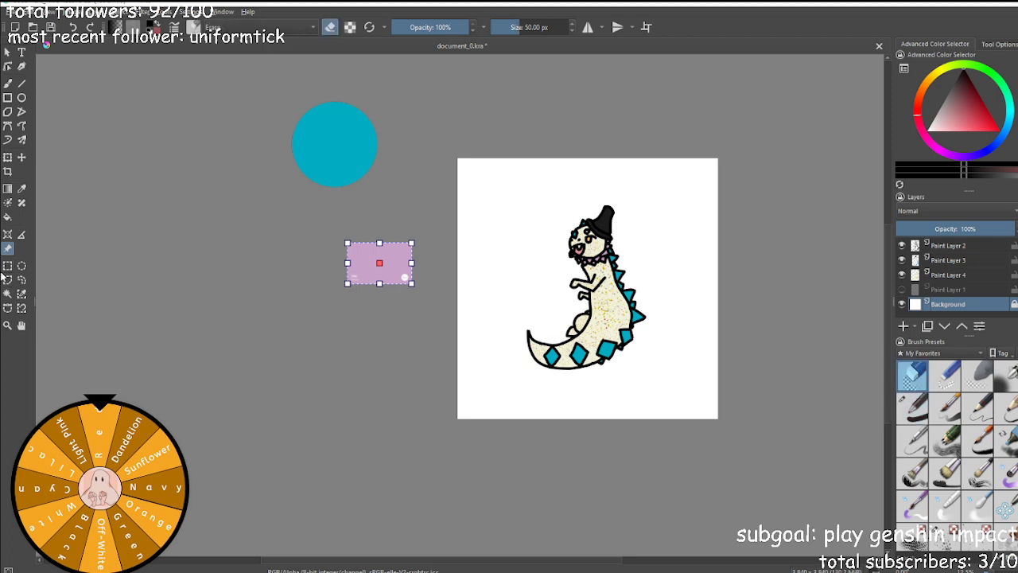
pyautogui.click(7, 216)
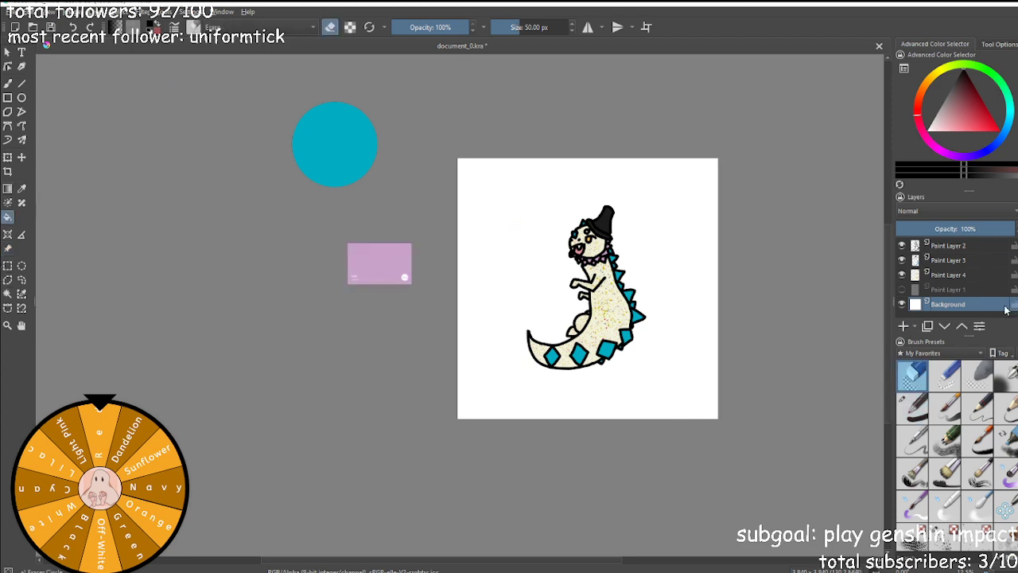
pyautogui.click(712, 256)
# Erase the stray speckles outside the outline beside the dinosaur's foot on Paint Layer 4 with the 50 px eraser brush.
pyautogui.scroll(3, 714, 259)
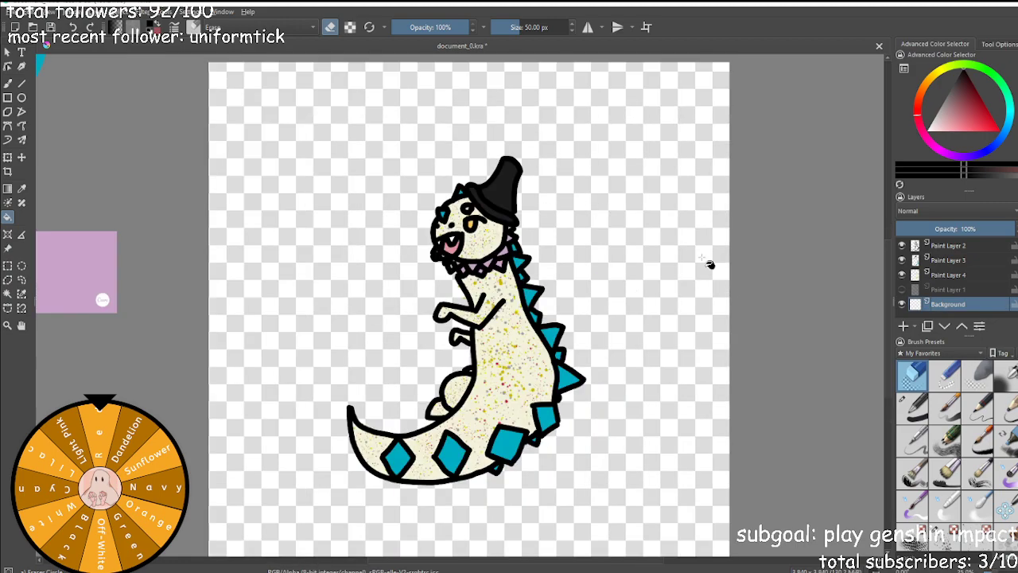
pyautogui.scroll(6, 501, 336)
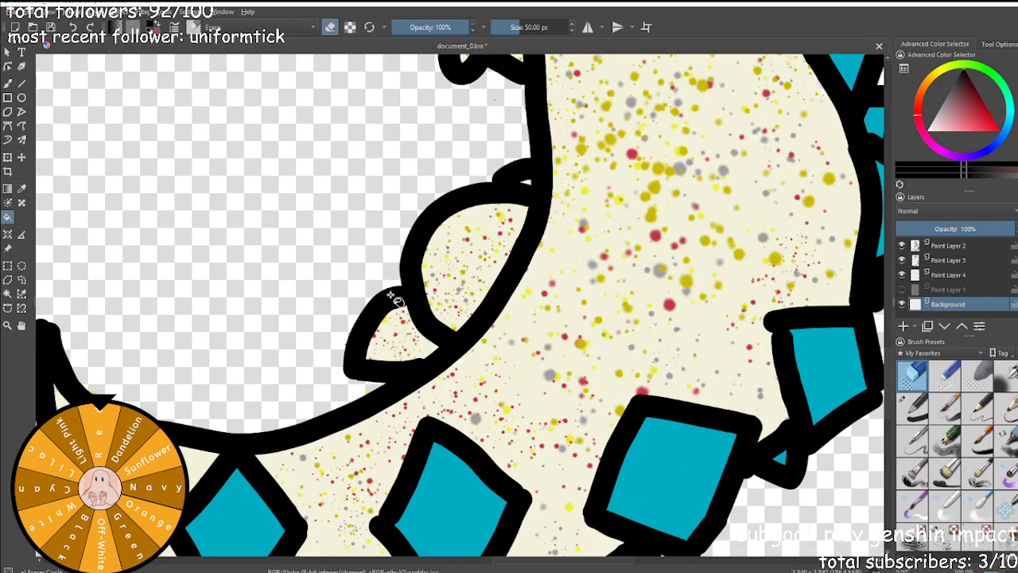
pyautogui.scroll(-6, 370, 306)
pyautogui.scroll(8, 376, 86)
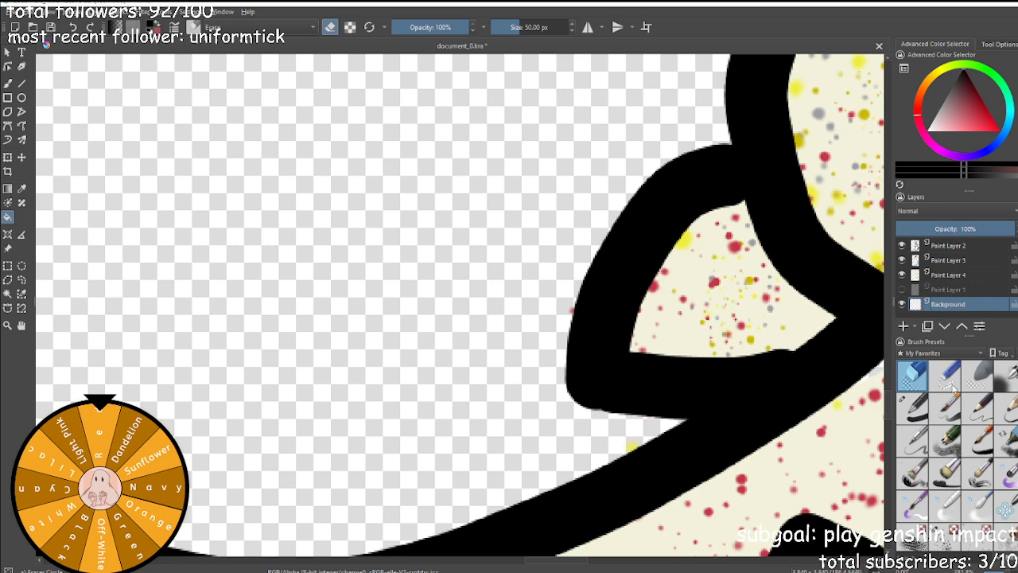
pyautogui.click(967, 260)
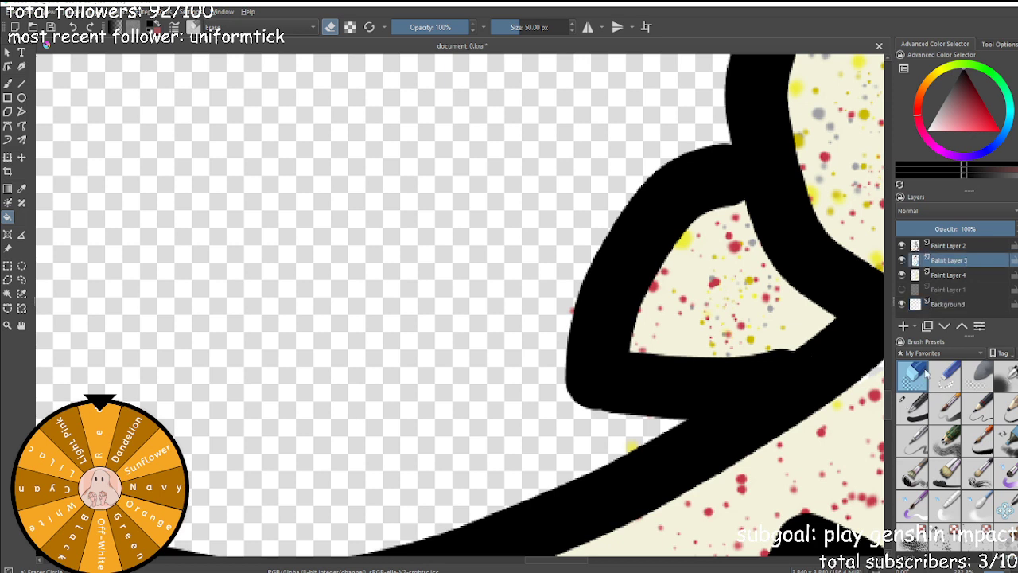
pyautogui.click(954, 275)
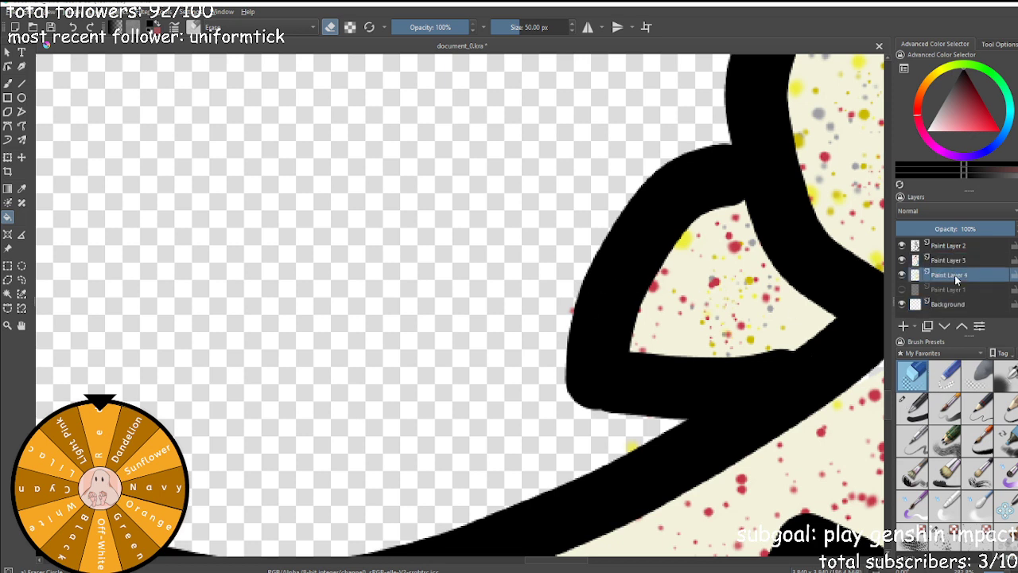
pyautogui.click(9, 84)
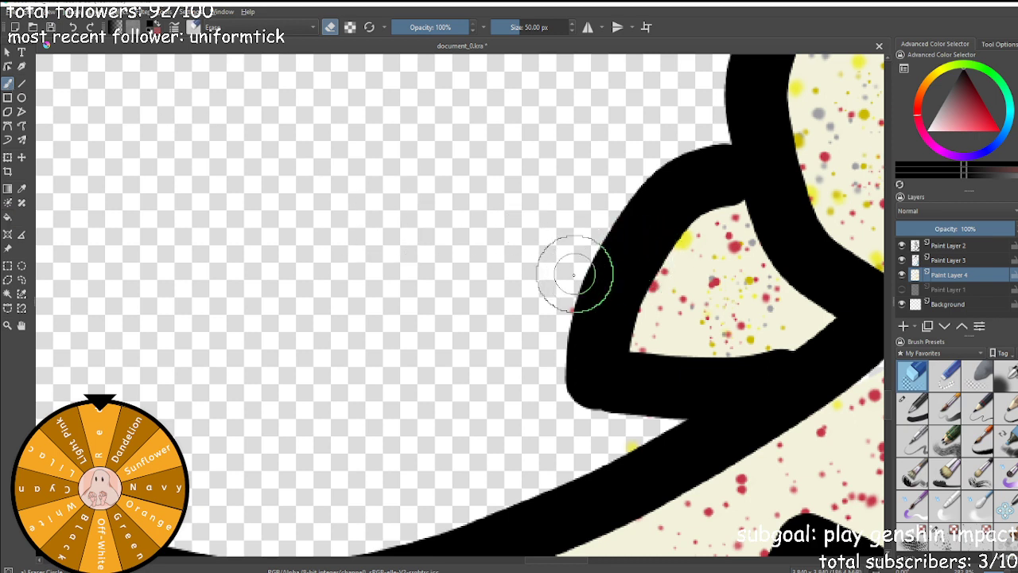
pyautogui.click(954, 262)
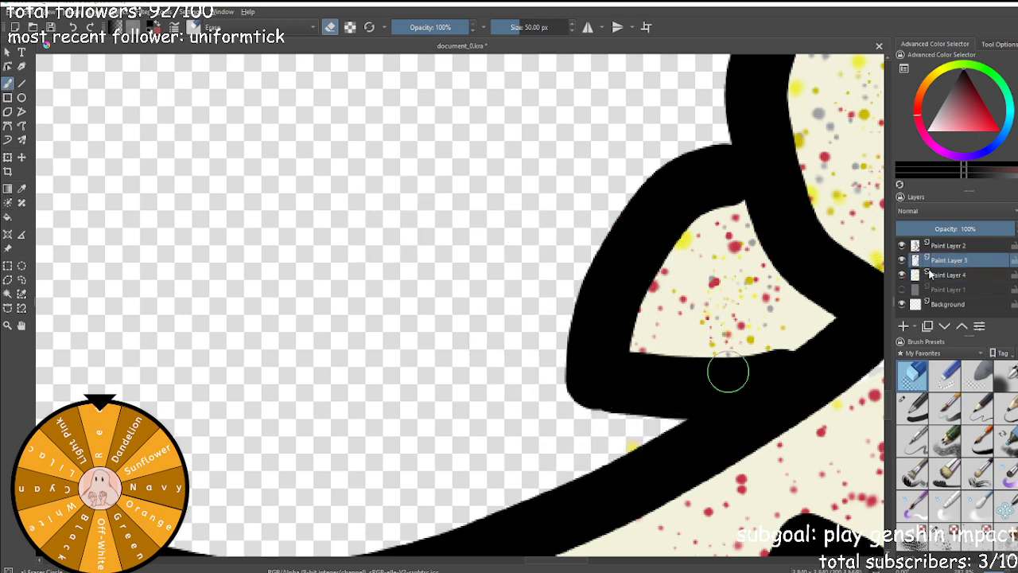
pyautogui.click(951, 274)
pyautogui.scroll(-4, 632, 443)
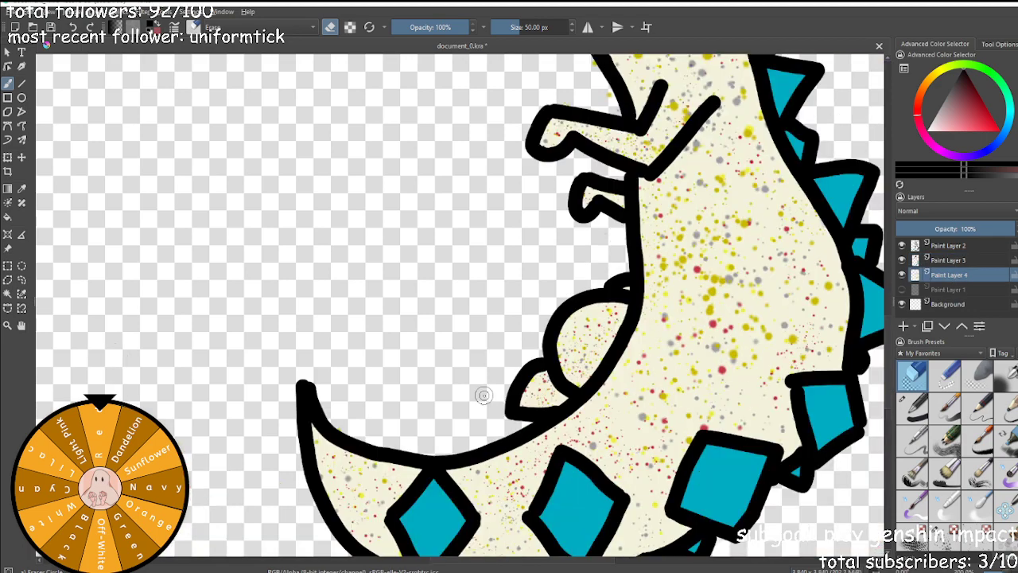
pyautogui.scroll(4, 493, 344)
pyautogui.scroll(2, 445, 398)
pyautogui.scroll(-3, 445, 398)
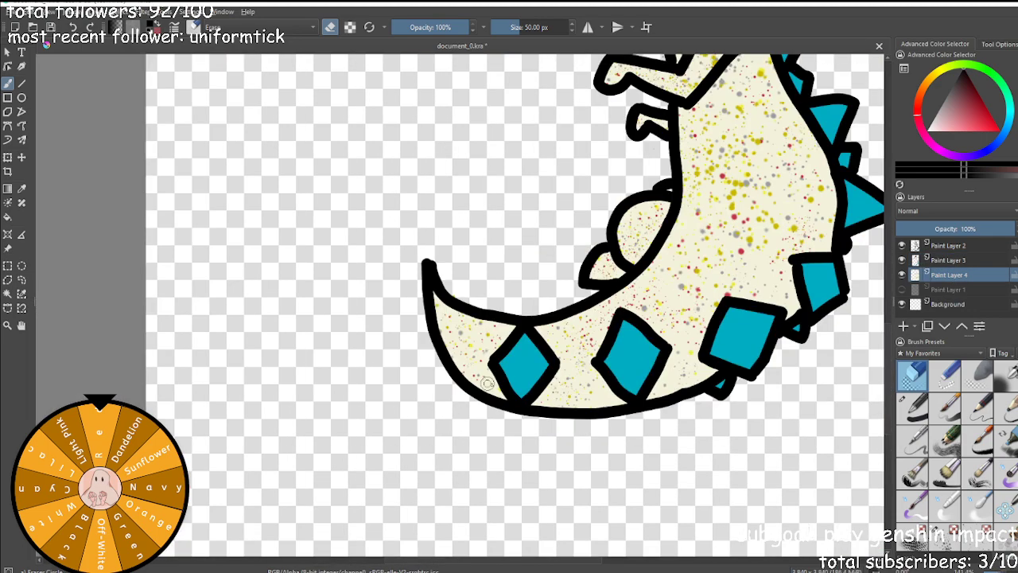
# Clean up stray speckles outside the outline around the tail and lower back with the 50 px eraser on Paint Layer 4.
pyautogui.scroll(2, 633, 433)
pyautogui.scroll(-3, 633, 434)
pyautogui.scroll(3, 652, 430)
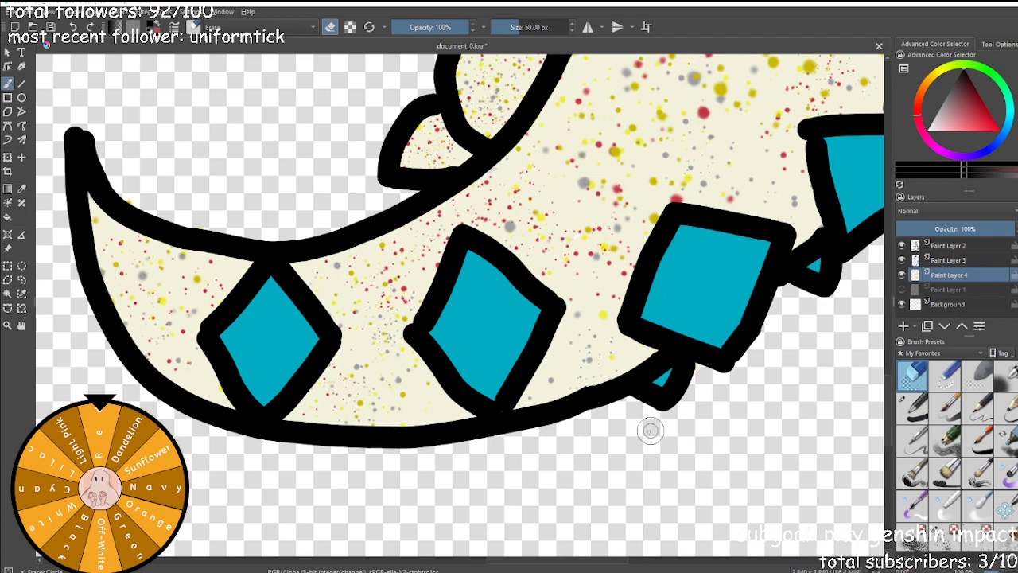
pyautogui.scroll(-3, 661, 422)
pyautogui.scroll(-3, 728, 394)
pyautogui.scroll(6, 623, 381)
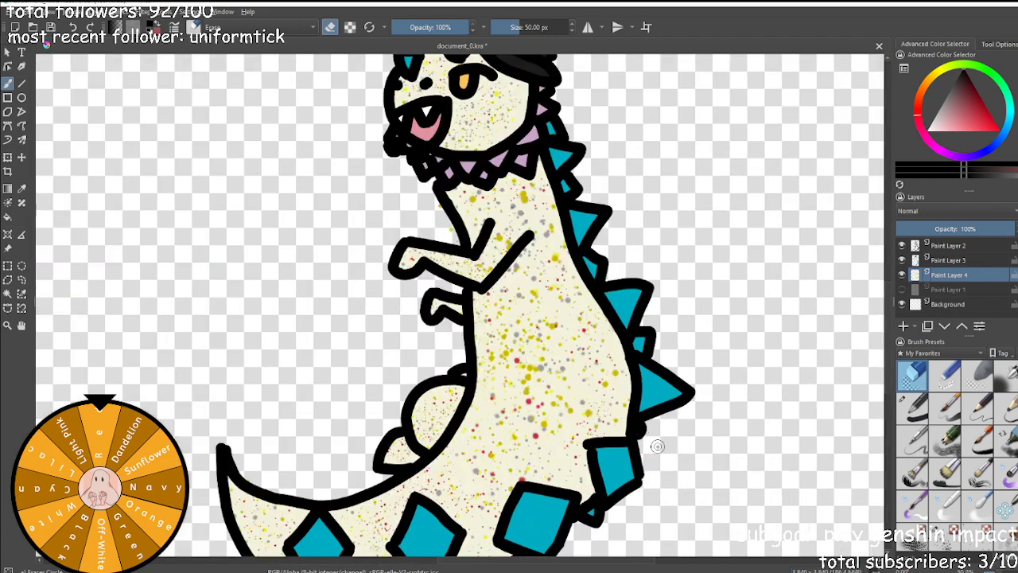
pyautogui.scroll(-3, 624, 381)
pyautogui.scroll(1, 629, 295)
pyautogui.scroll(-2, 625, 286)
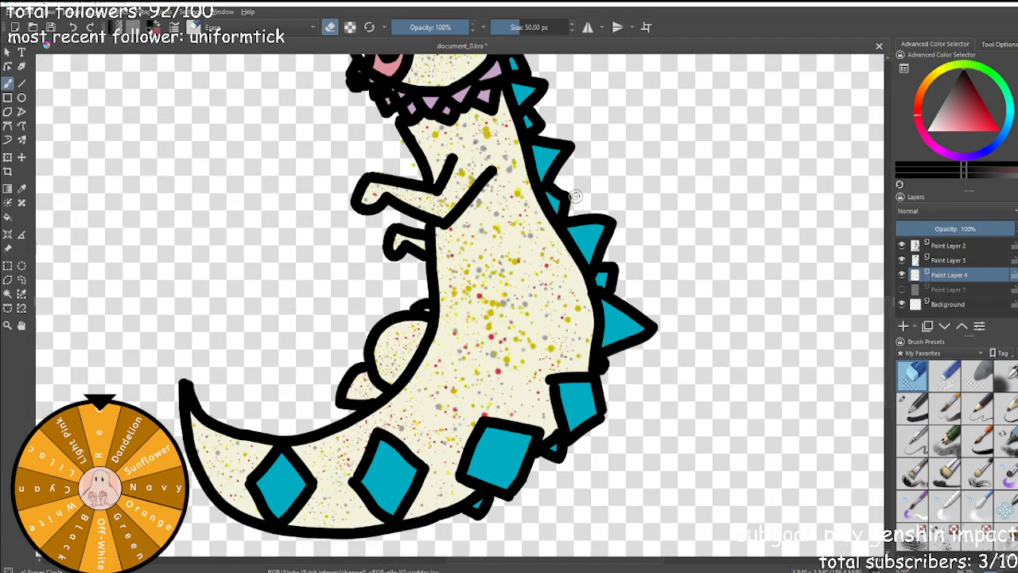
# Clean up stray speckles along the upper back spikes and above the raised arm with the same eraser on Paint Layer 4.
pyautogui.scroll(-1, 560, 144)
pyautogui.scroll(-1, 559, 143)
pyautogui.scroll(6, 557, 155)
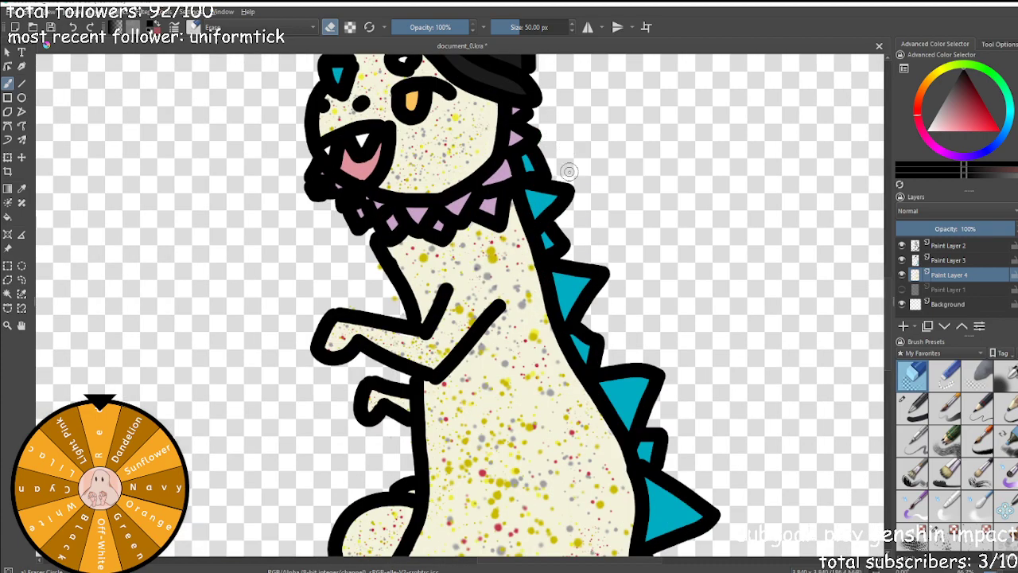
pyautogui.scroll(-2, 554, 162)
pyautogui.scroll(5, 580, 263)
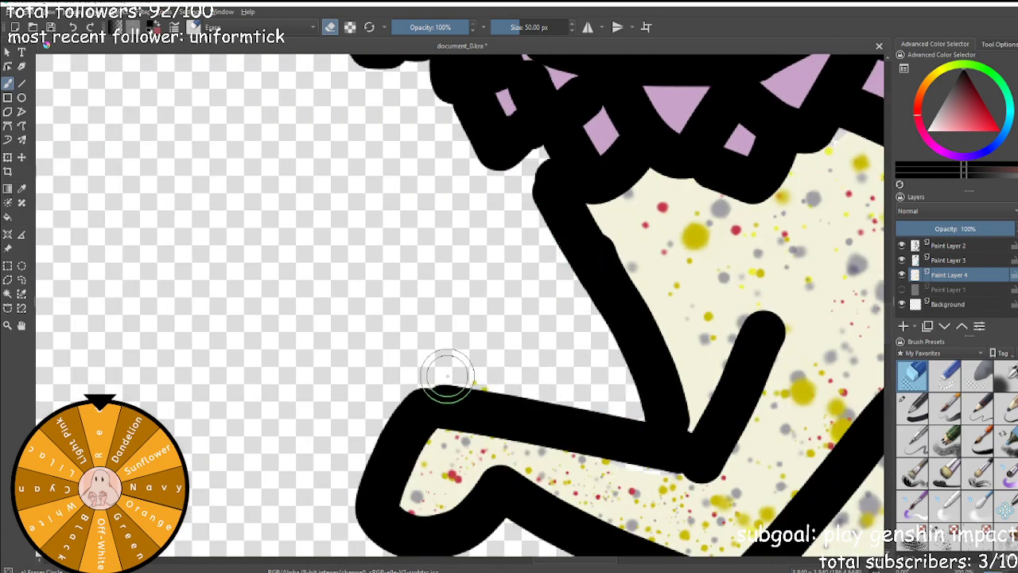
pyautogui.scroll(-2, 565, 392)
pyautogui.scroll(-3, 565, 391)
pyautogui.scroll(4, 516, 255)
pyautogui.scroll(-3, 517, 219)
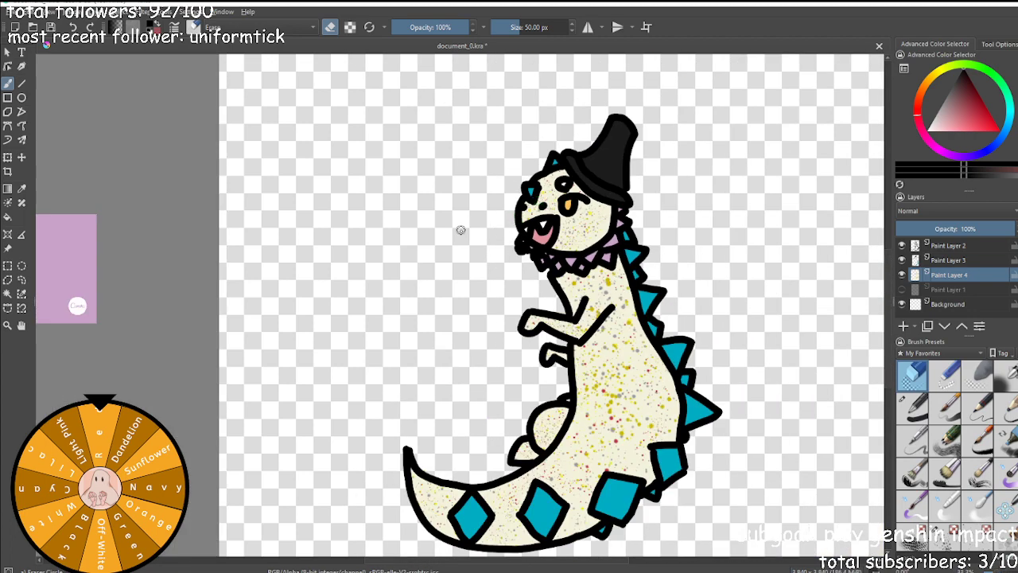
pyautogui.scroll(-4, 461, 227)
pyautogui.scroll(3, 454, 231)
pyautogui.scroll(-2, 437, 205)
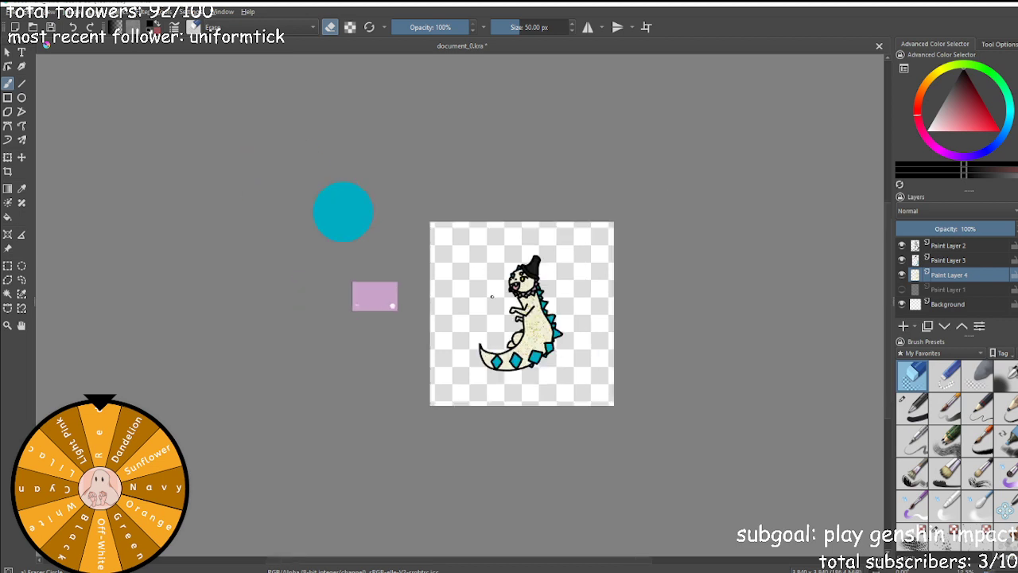
pyautogui.scroll(2, 505, 291)
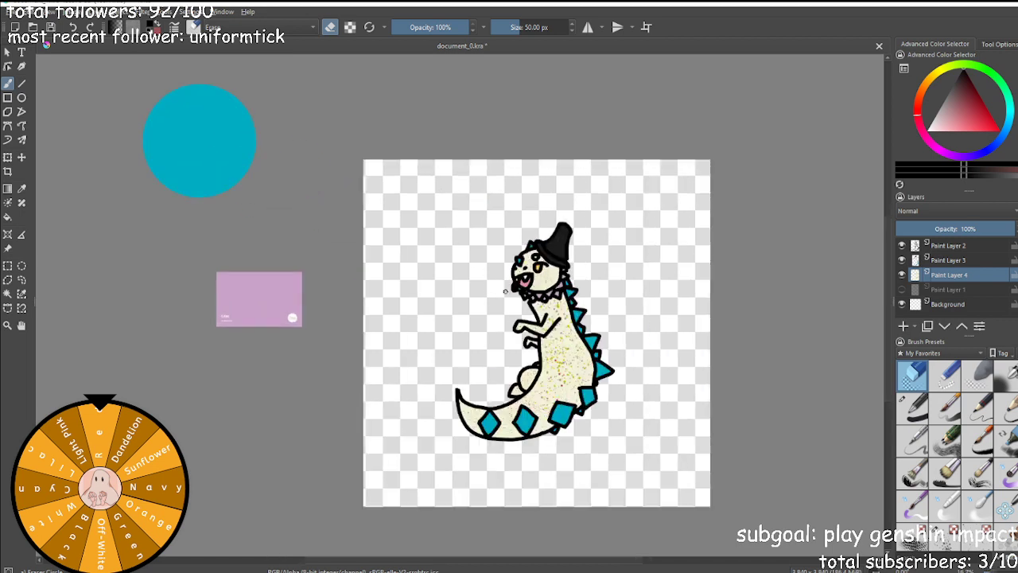
# Try to scale the dinosaur on Paint Layer 4 with a rectangular selection around it and the Transform tool.
pyautogui.click(8, 266)
pyautogui.moveTo(456, 184); pyautogui.dragTo(621, 494)
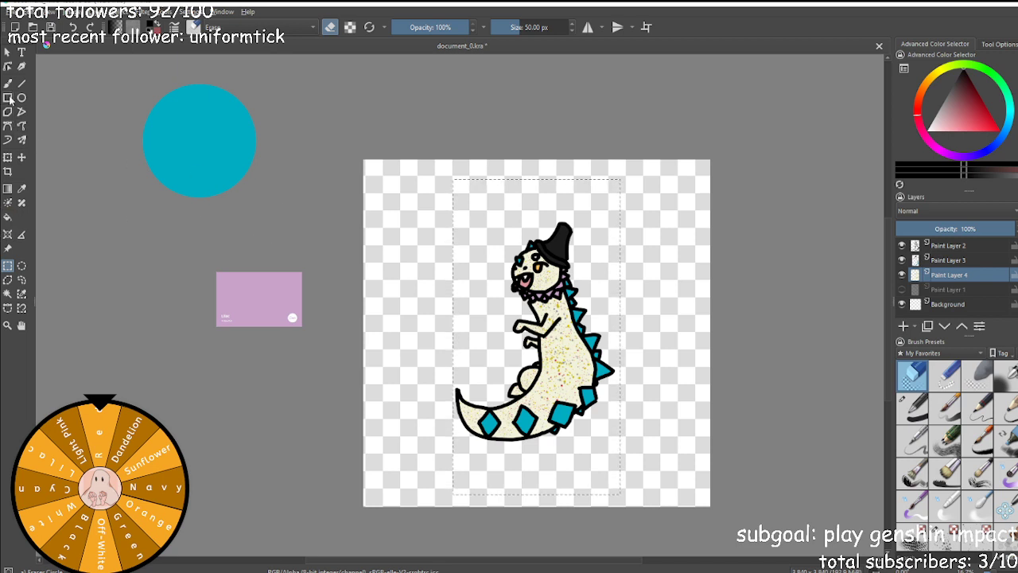
pyautogui.click(21, 156)
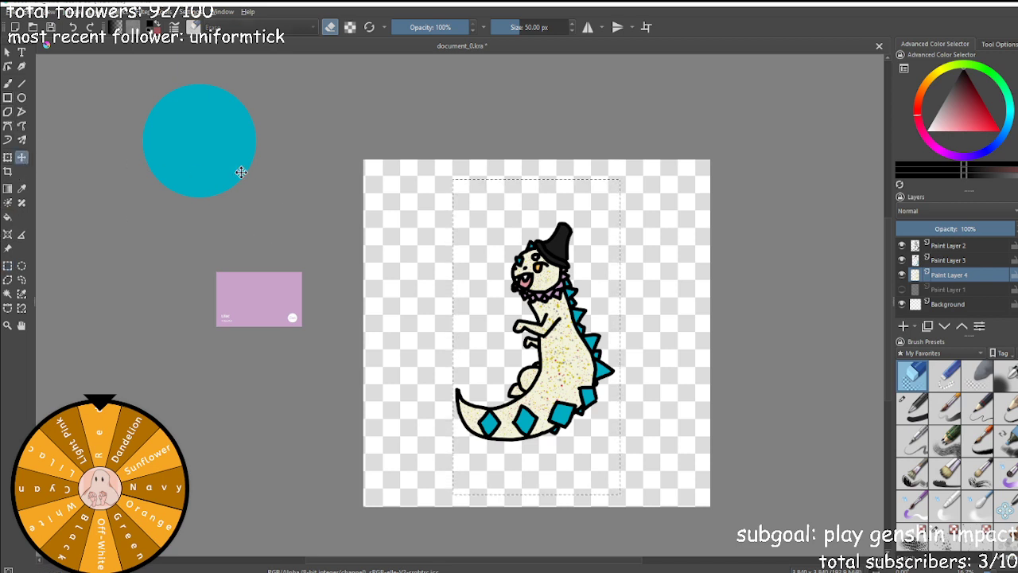
pyautogui.click(7, 156)
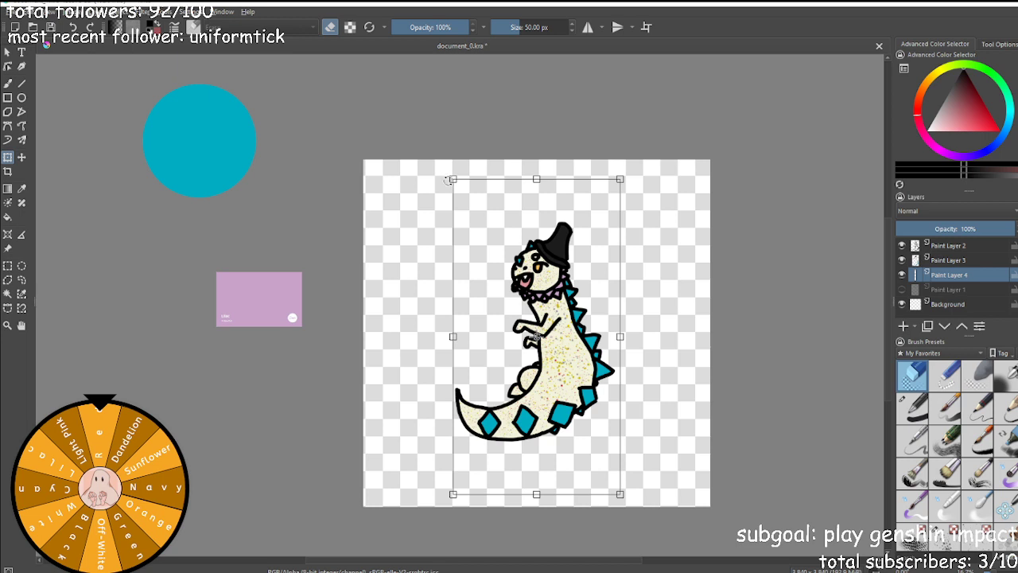
pyautogui.moveTo(451, 178)
pyautogui.mouseDown()
pyautogui.moveTo(428, 168)
pyautogui.moveTo(456, 182)
pyautogui.mouseUp()
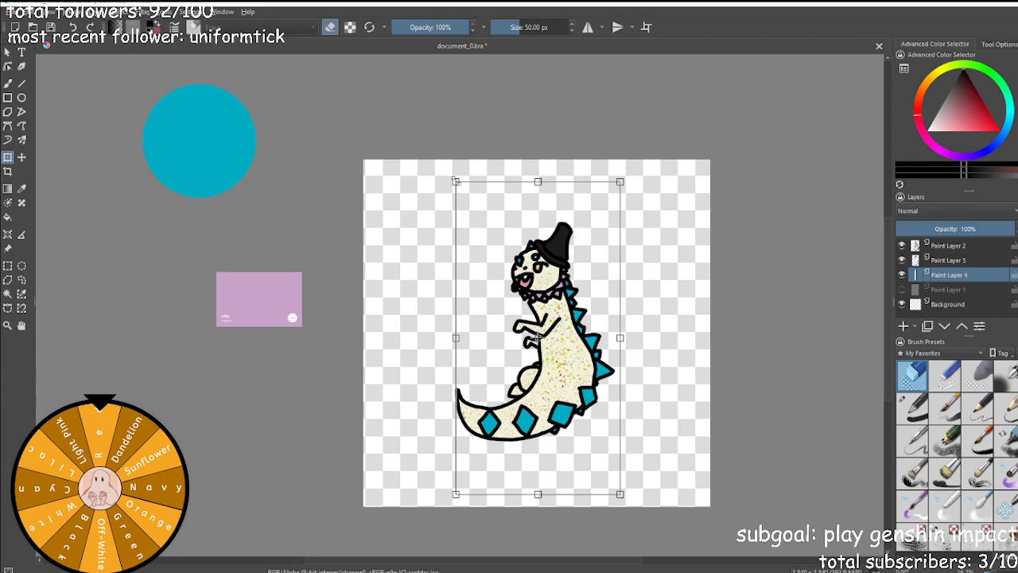
pyautogui.scroll(-2, 409, 277)
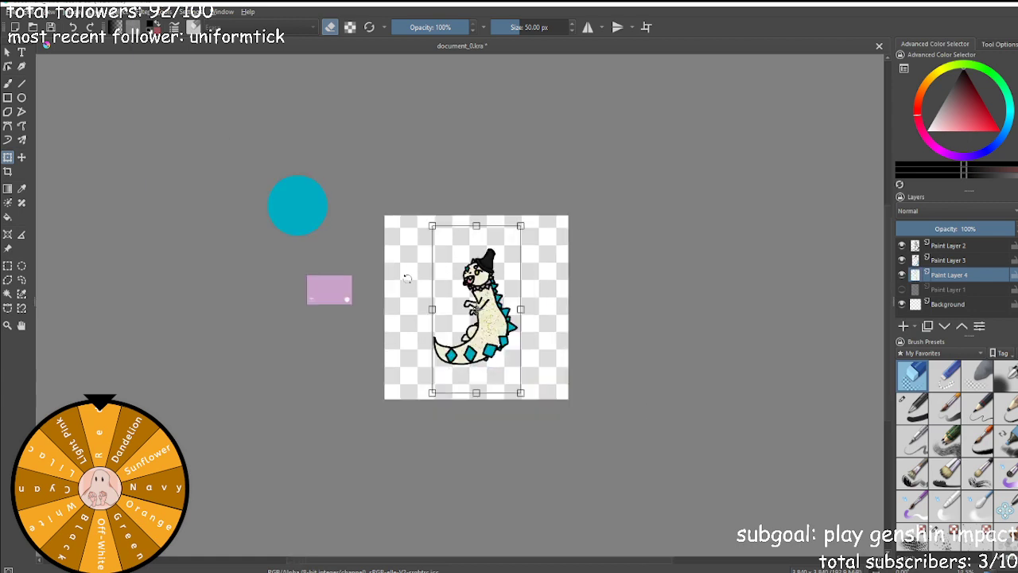
pyautogui.scroll(3, 642, 358)
pyautogui.scroll(-3, 478, 390)
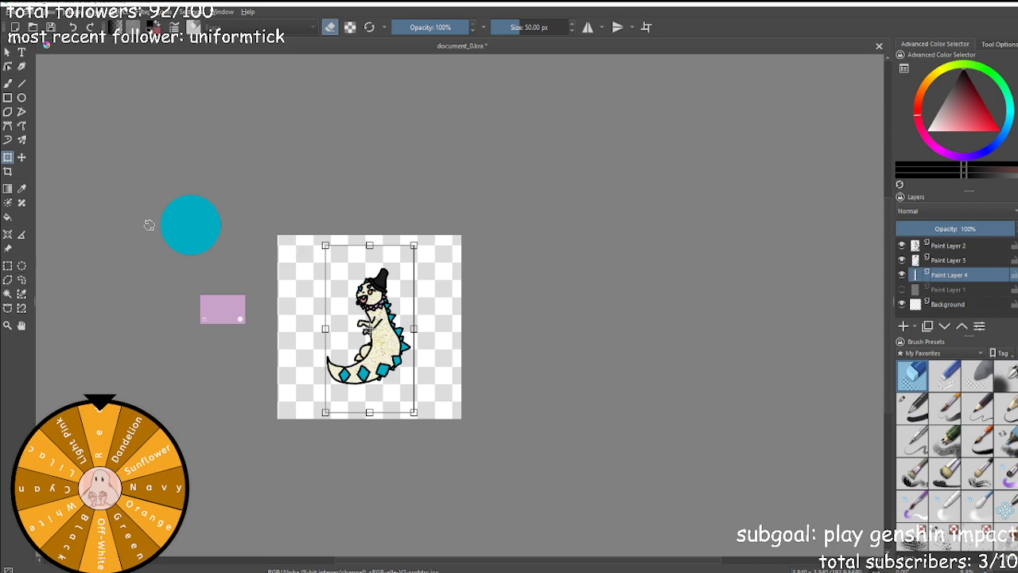
pyautogui.click(8, 266)
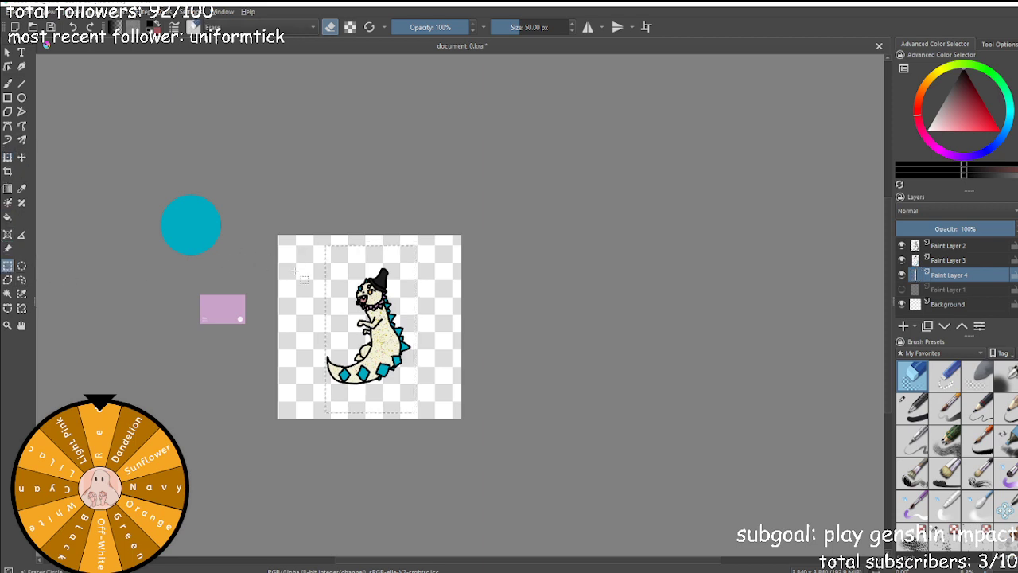
pyautogui.scroll(3, 301, 271)
pyautogui.scroll(-2, 351, 331)
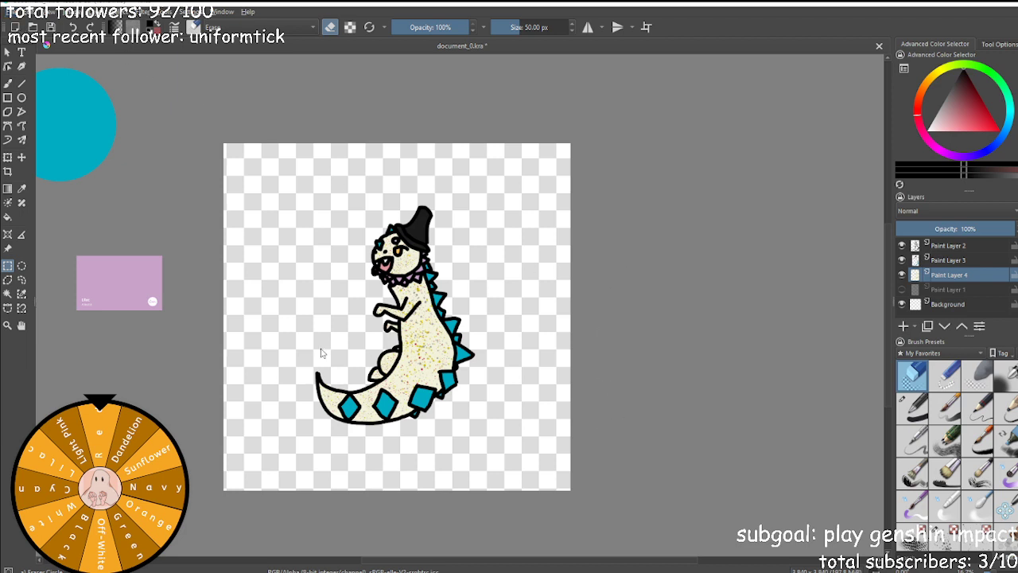
# In a new blank document, sketch a tilted oval in the lower-left part of the page with a 60 px pencil brush.
pyautogui.scroll(-4, 517, 299)
pyautogui.scroll(2, 507, 299)
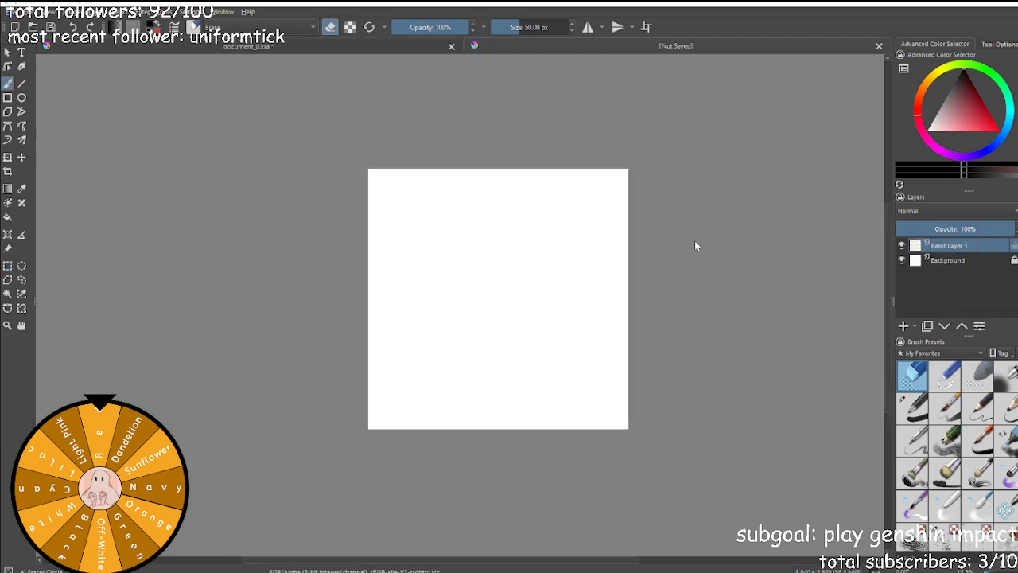
pyautogui.click(951, 450)
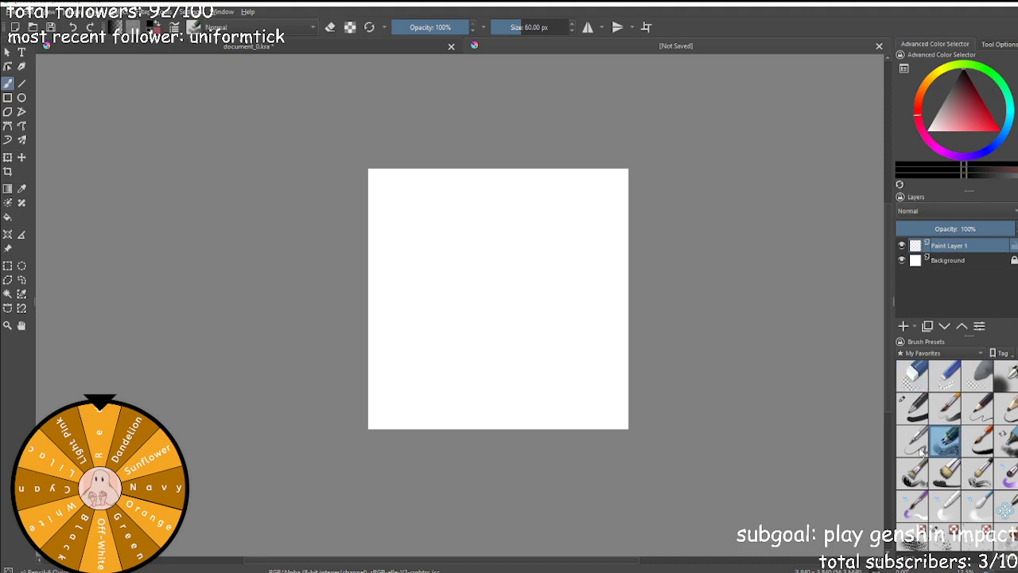
pyautogui.scroll(1, 600, 319)
pyautogui.scroll(1, 475, 354)
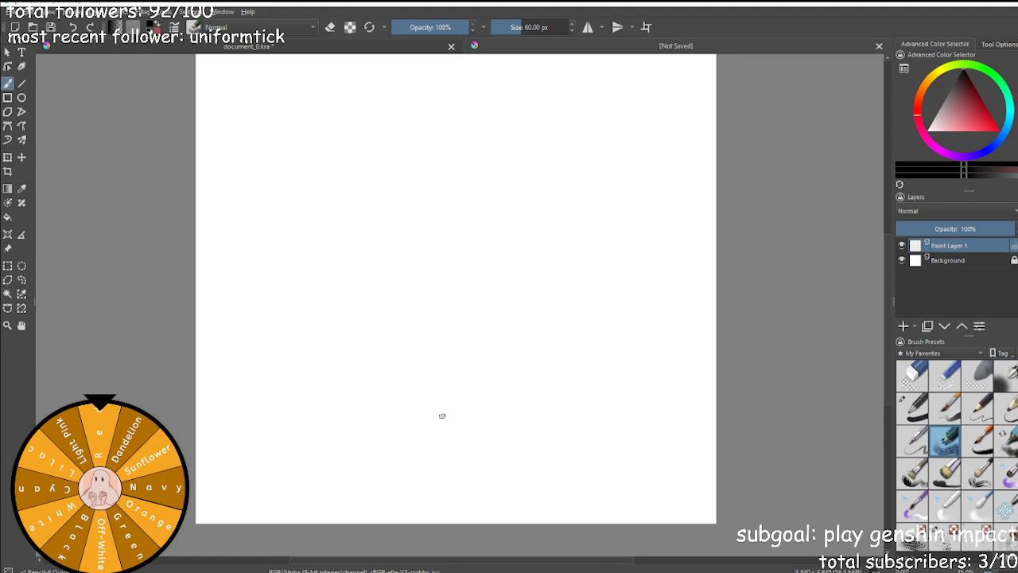
pyautogui.moveTo(436, 419)
pyautogui.mouseDown()
pyautogui.moveTo(365, 369)
pyautogui.moveTo(330, 297)
pyautogui.moveTo(340, 260)
pyautogui.moveTo(369, 246)
pyautogui.moveTo(409, 256)
pyautogui.moveTo(448, 295)
pyautogui.moveTo(477, 356)
pyautogui.moveTo(478, 402)
pyautogui.moveTo(452, 423)
pyautogui.moveTo(372, 359)
pyautogui.moveTo(363, 318)
pyautogui.moveTo(406, 307)
pyautogui.moveTo(447, 342)
pyautogui.moveTo(466, 391)
pyautogui.moveTo(422, 413)
pyautogui.mouseUp()
pyautogui.hotkey('ctrl', 'z')
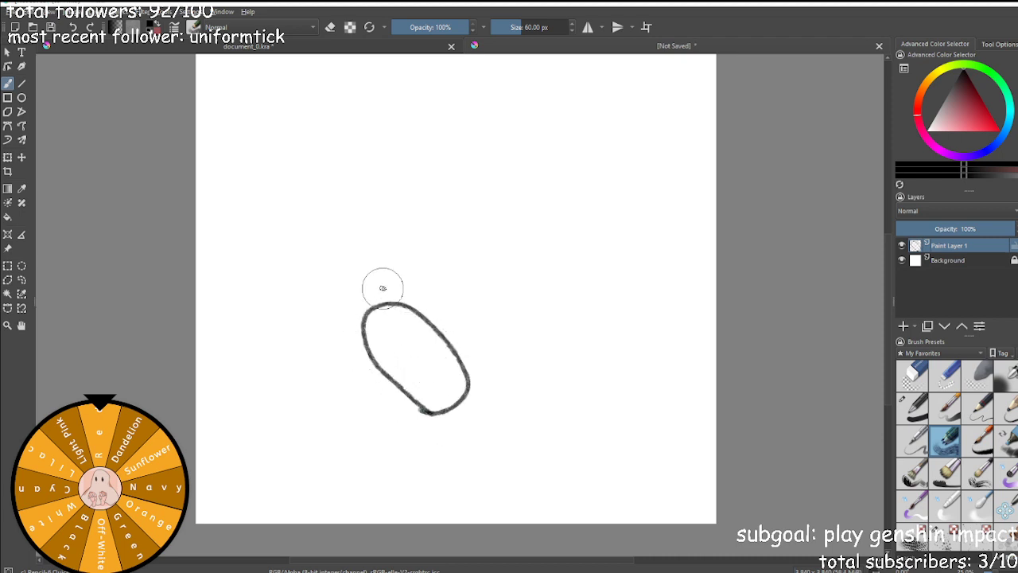
# Sketch two more elongated rounded shapes above the tilted oval, one leaning right and one teardrop-shaped beside it.
pyautogui.moveTo(381, 285)
pyautogui.mouseDown()
pyautogui.moveTo(390, 240)
pyautogui.moveTo(437, 182)
pyautogui.mouseUp()
pyautogui.hotkey('ctrl', 'z')
pyautogui.moveTo(365, 287)
pyautogui.mouseDown()
pyautogui.moveTo(407, 192)
pyautogui.moveTo(425, 197)
pyautogui.moveTo(432, 222)
pyautogui.moveTo(380, 285)
pyautogui.mouseUp()
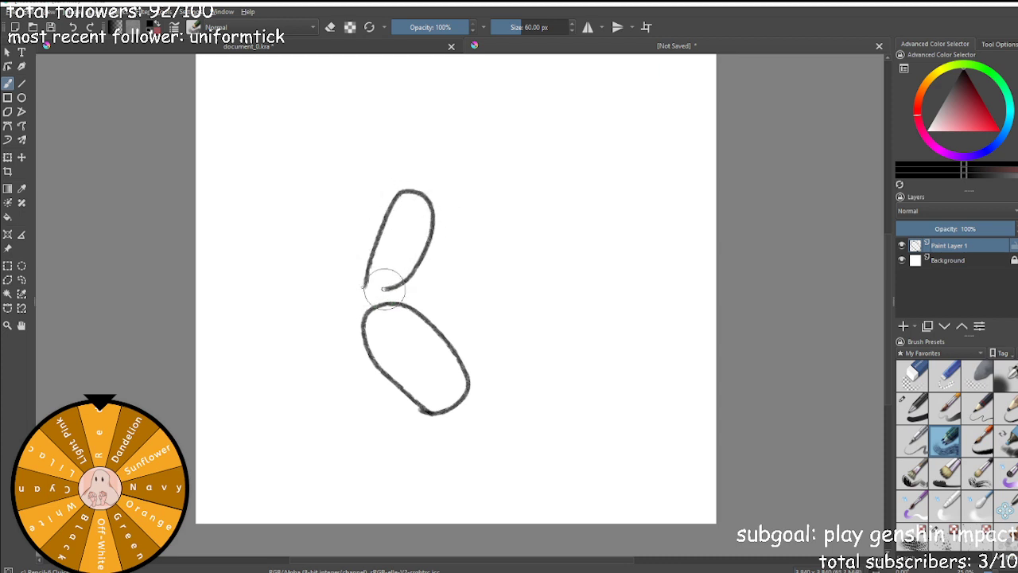
pyautogui.moveTo(446, 197)
pyautogui.mouseDown()
pyautogui.moveTo(510, 232)
pyautogui.moveTo(525, 283)
pyautogui.moveTo(506, 292)
pyautogui.moveTo(474, 271)
pyautogui.moveTo(451, 208)
pyautogui.mouseUp()
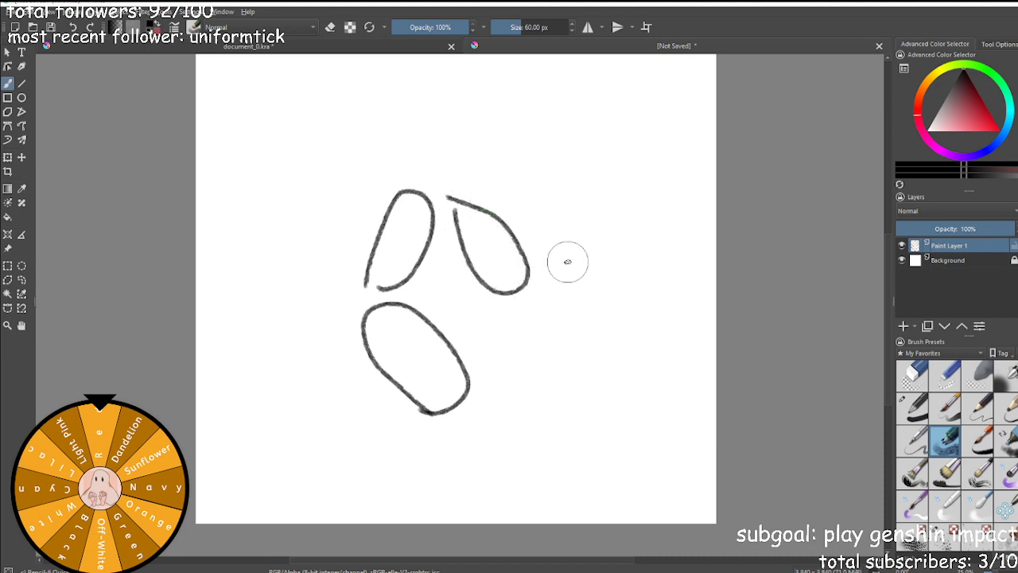
pyautogui.scroll(-2, 557, 275)
pyautogui.scroll(1, 642, 256)
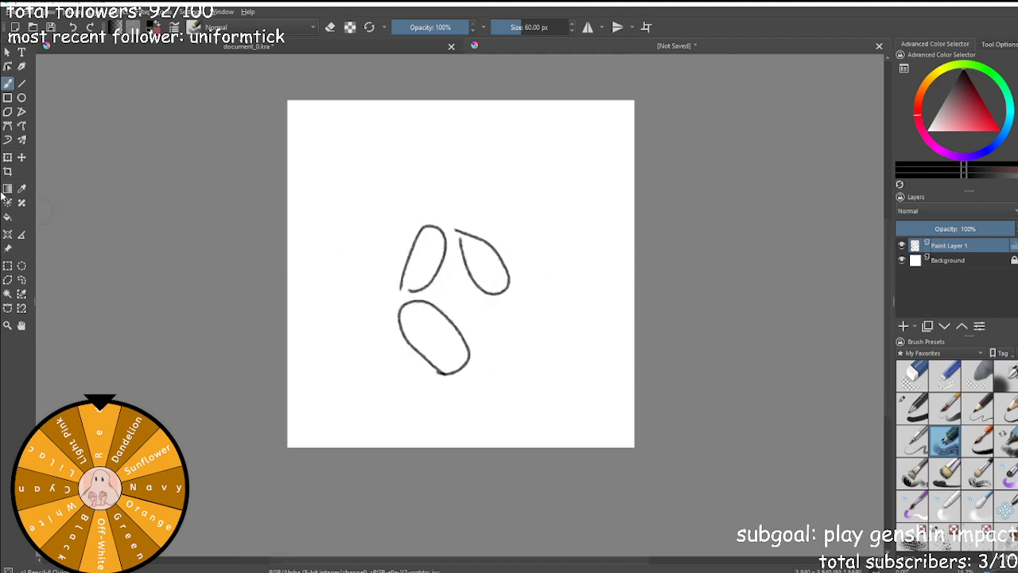
# Enclose the three sketched shapes in an elliptical selection and move them up and left on the page.
pyautogui.click(21, 266)
pyautogui.moveTo(334, 150); pyautogui.dragTo(605, 415)
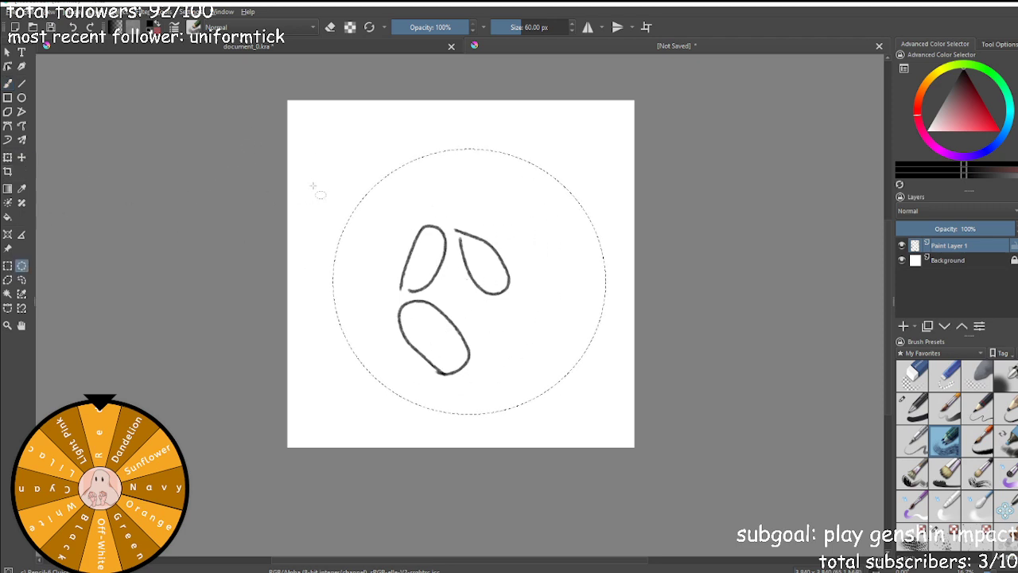
pyautogui.moveTo(393, 195); pyautogui.dragTo(519, 400)
pyautogui.click(22, 157)
pyautogui.moveTo(432, 270); pyautogui.dragTo(392, 252)
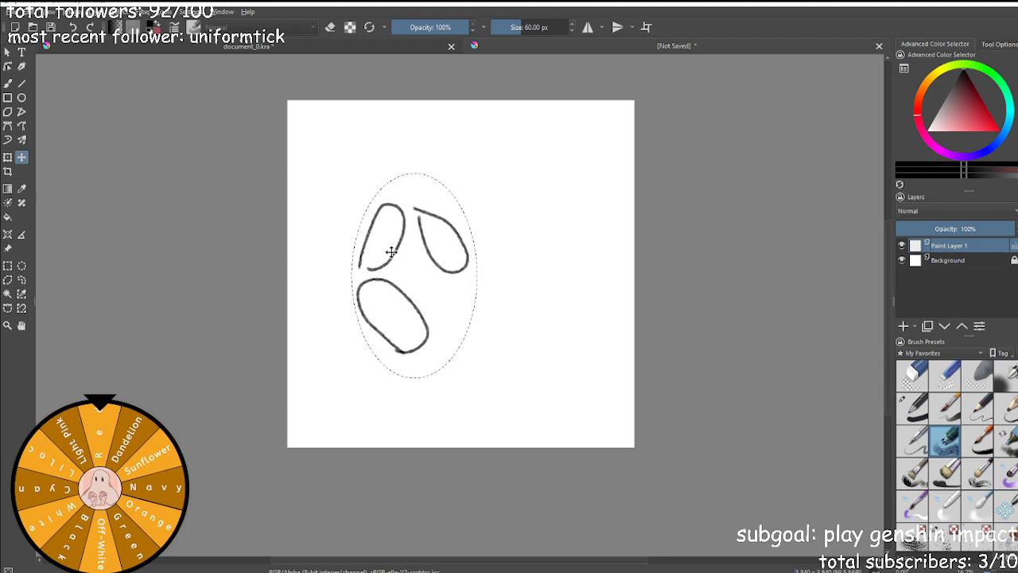
# Duplicate the three selected shapes onto a new layer and place the copy to the right of the originals.
pyautogui.hotkey('ctrl', 'c')
pyautogui.hotkey('ctrl', 'v')
pyautogui.moveTo(423, 297)
pyautogui.mouseDown()
pyautogui.moveTo(554, 305)
pyautogui.moveTo(543, 306)
pyautogui.mouseUp()
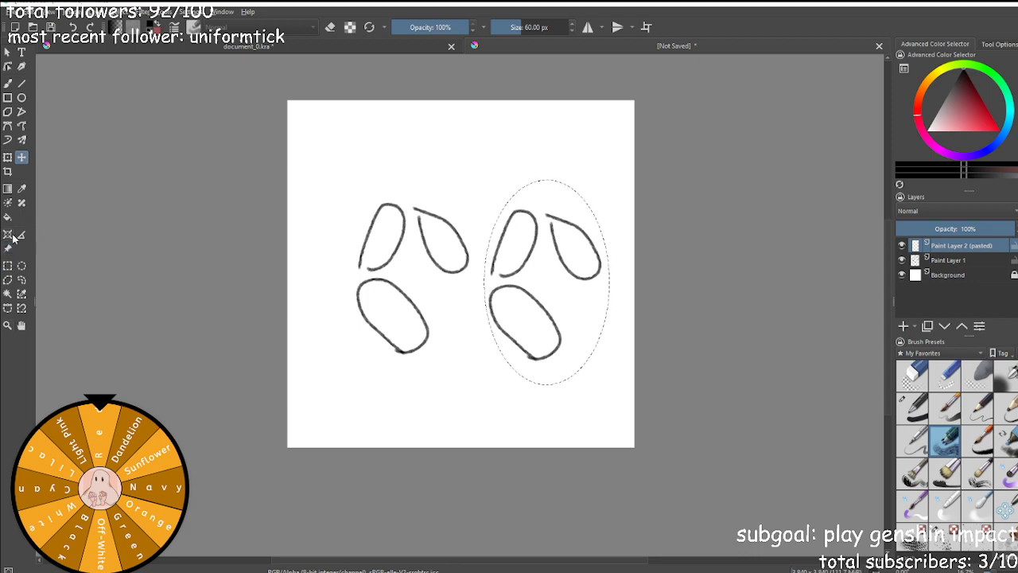
# Flip the copied shapes horizontally, tilt them slightly and place them opposite the originals so the two teardrops overlap.
pyautogui.click(7, 157)
pyautogui.moveTo(532, 256)
pyautogui.mouseDown()
pyautogui.moveTo(597, 262)
pyautogui.moveTo(511, 261)
pyautogui.mouseUp()
pyautogui.moveTo(518, 152)
pyautogui.mouseDown()
pyautogui.moveTo(547, 160)
pyautogui.moveTo(505, 140)
pyautogui.moveTo(536, 164)
pyautogui.moveTo(653, 186)
pyautogui.moveTo(626, 194)
pyautogui.moveTo(629, 166)
pyautogui.moveTo(647, 175)
pyautogui.mouseUp()
pyautogui.moveTo(574, 244); pyautogui.dragTo(511, 249)
pyautogui.moveTo(470, 140)
pyautogui.mouseDown()
pyautogui.moveTo(484, 125)
pyautogui.moveTo(470, 148)
pyautogui.moveTo(488, 148)
pyautogui.moveTo(459, 142)
pyautogui.mouseUp()
pyautogui.moveTo(530, 226); pyautogui.dragTo(532, 230)
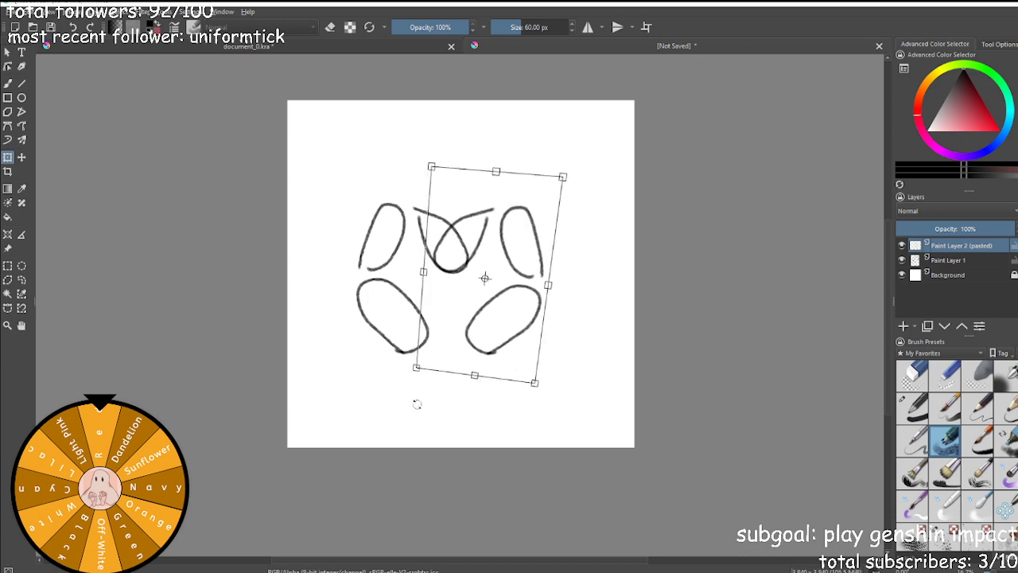
# Clear the selection and sketch a small circle with the pencil brush below and between the two tilted ovals.
pyautogui.scroll(2, 417, 404)
pyautogui.press('b')
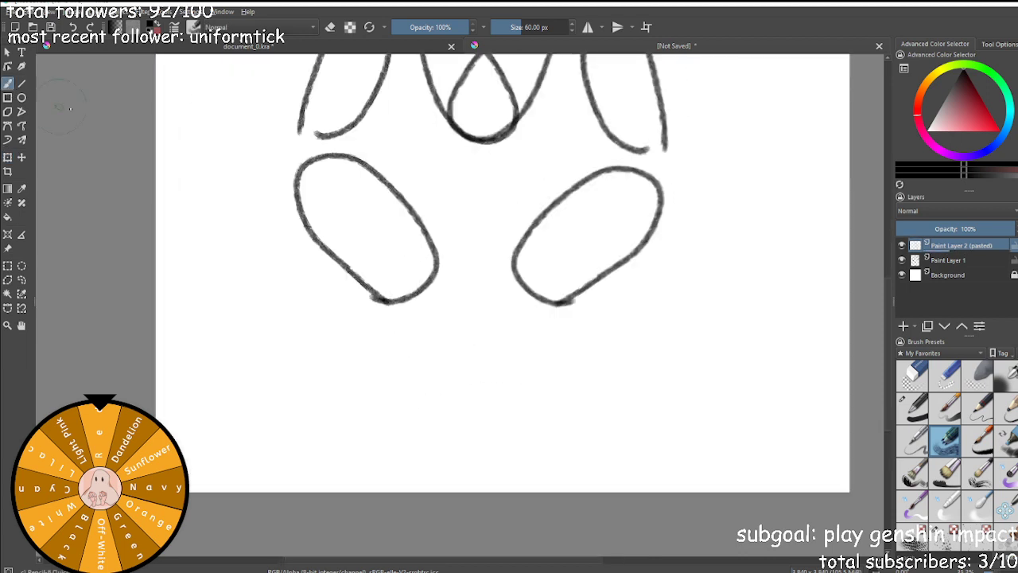
pyautogui.moveTo(457, 291); pyautogui.dragTo(499, 277)
pyautogui.hotkey('ctrl', 'z')
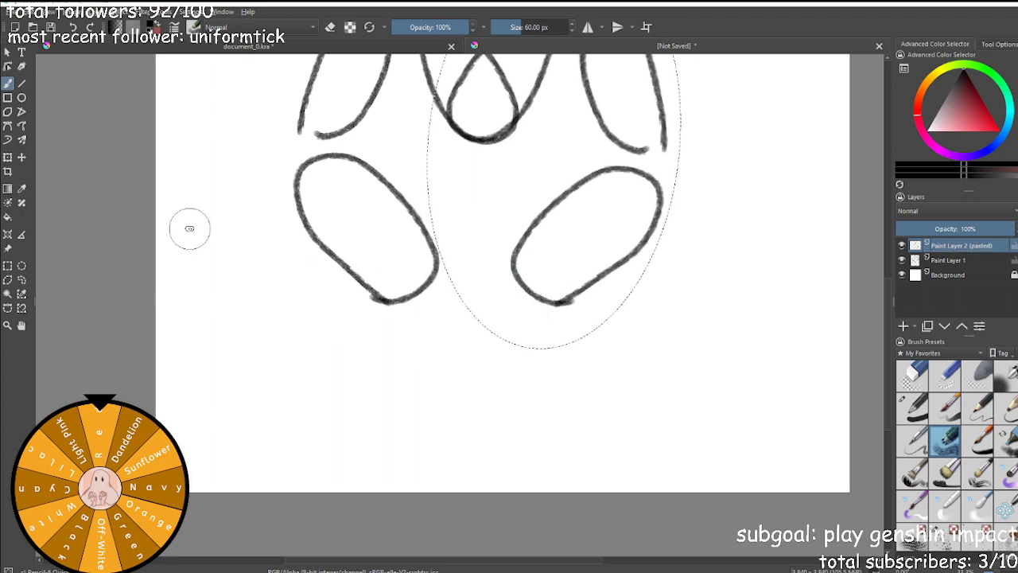
pyautogui.click(21, 266)
pyautogui.click(216, 260)
pyautogui.click(7, 84)
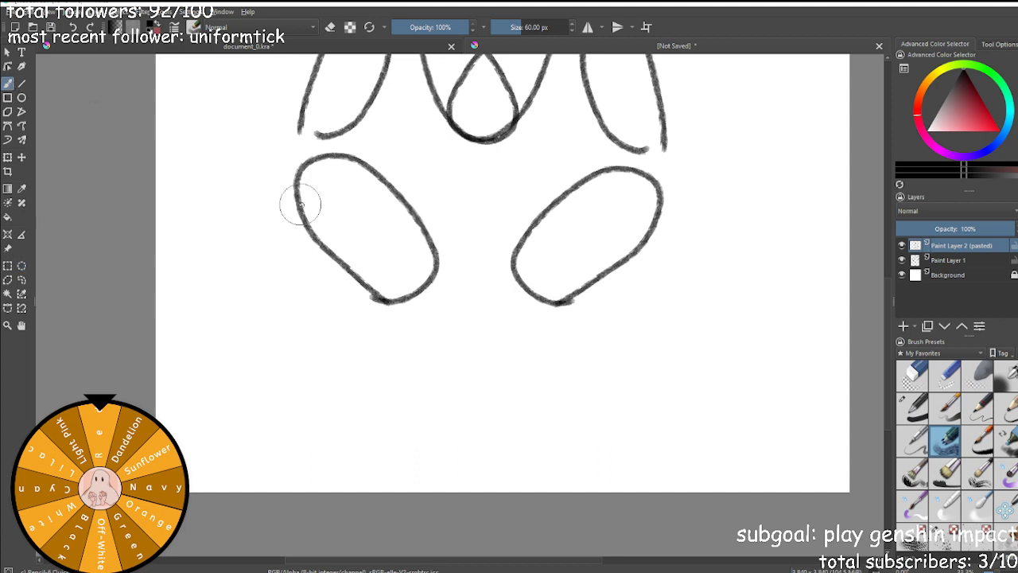
pyautogui.moveTo(450, 340)
pyautogui.mouseDown()
pyautogui.moveTo(454, 295)
pyautogui.moveTo(474, 272)
pyautogui.moveTo(497, 277)
pyautogui.moveTo(518, 303)
pyautogui.moveTo(510, 351)
pyautogui.moveTo(459, 348)
pyautogui.moveTo(449, 324)
pyautogui.moveTo(461, 290)
pyautogui.moveTo(498, 286)
pyautogui.moveTo(512, 337)
pyautogui.moveTo(484, 354)
pyautogui.moveTo(449, 319)
pyautogui.mouseUp()
pyautogui.hotkey('ctrl', 'z')
pyautogui.scroll(-5, 449, 319)
pyautogui.scroll(4, 456, 298)
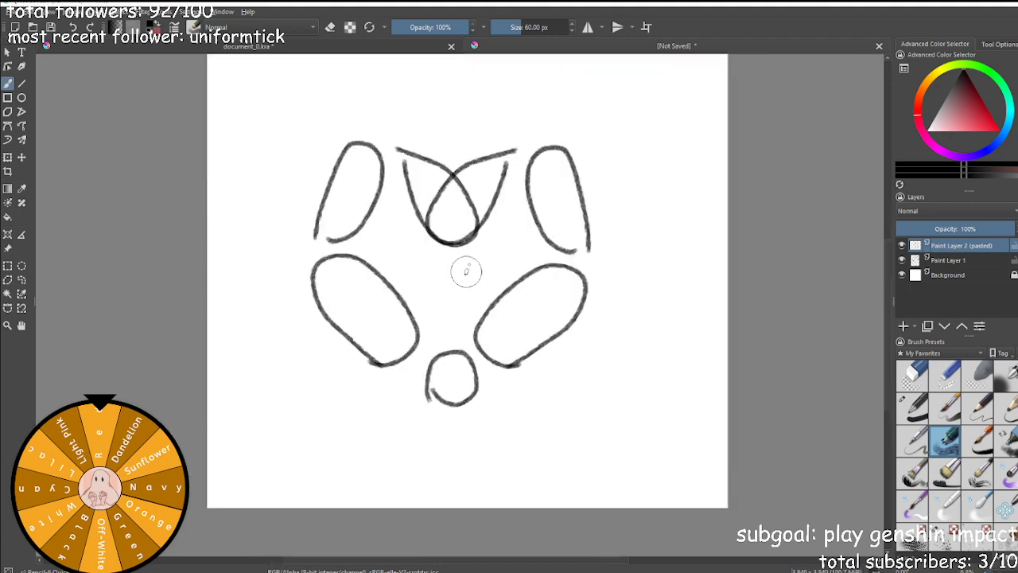
# Merge the pasted layer down and erase the crossing lines inside the overlapping teardrops with an eraser of about 139 px.
pyautogui.scroll(3, 480, 135)
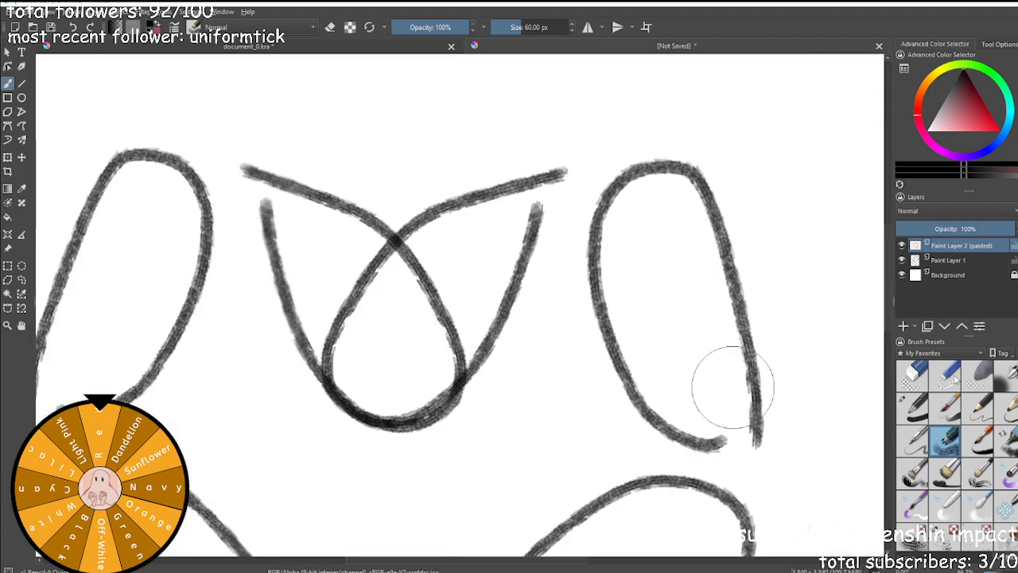
pyautogui.click(913, 377)
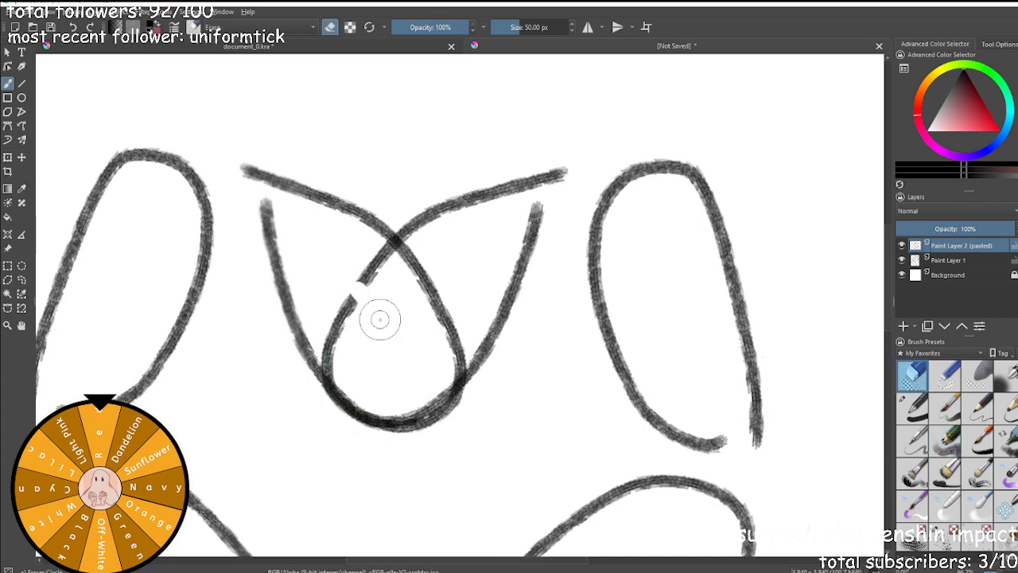
pyautogui.moveTo(367, 267); pyautogui.dragTo(402, 320)
pyautogui.click(532, 28)
pyautogui.moveTo(364, 259); pyautogui.dragTo(391, 295)
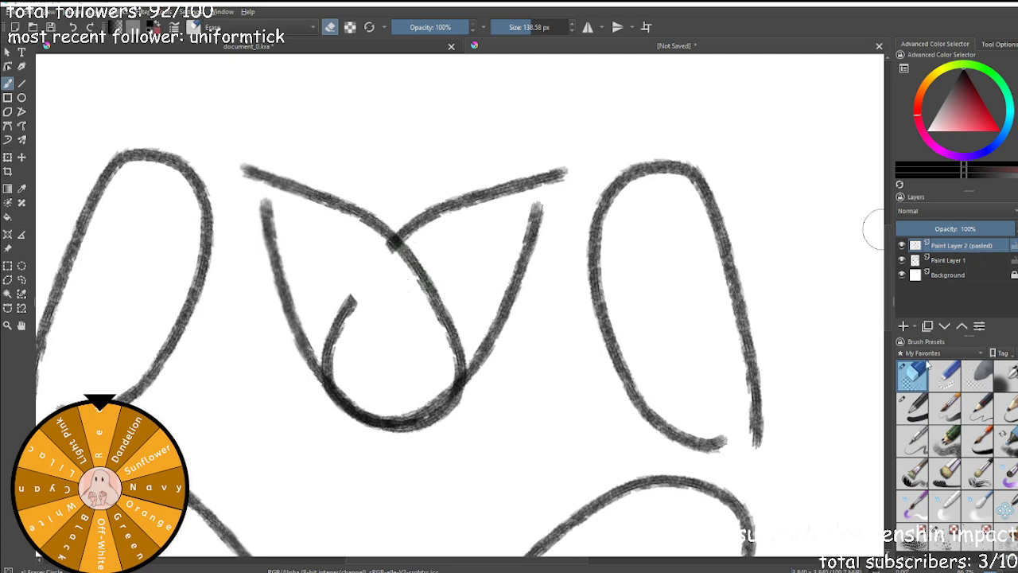
pyautogui.hotkey('ctrl', 'e')
pyautogui.moveTo(422, 259)
pyautogui.mouseDown()
pyautogui.moveTo(446, 341)
pyautogui.moveTo(400, 336)
pyautogui.mouseUp()
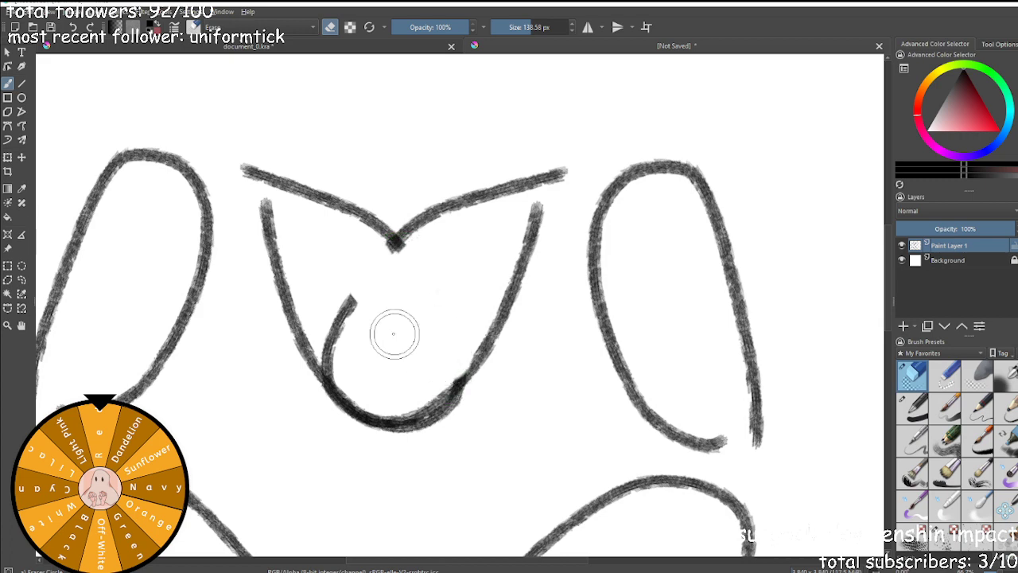
pyautogui.moveTo(344, 297)
pyautogui.mouseDown()
pyautogui.moveTo(330, 332)
pyautogui.moveTo(336, 355)
pyautogui.moveTo(375, 355)
pyautogui.mouseUp()
pyautogui.scroll(-4, 374, 355)
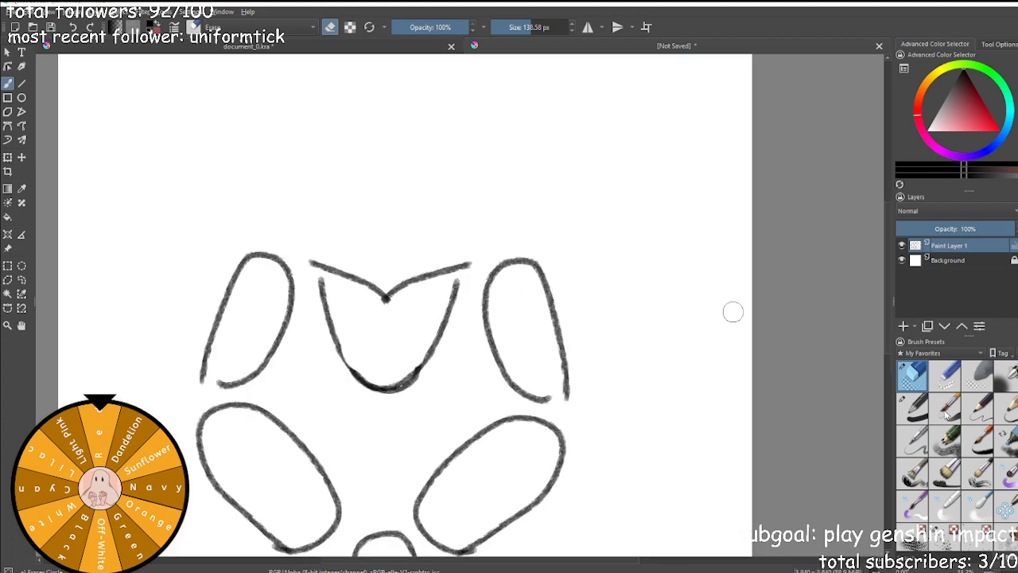
# Try sketching rounded lobes by hand on both sides of the central V, and undo the strokes.
pyautogui.click(913, 409)
pyautogui.scroll(3, 382, 321)
pyautogui.moveTo(402, 266)
pyautogui.mouseDown()
pyautogui.moveTo(439, 215)
pyautogui.moveTo(525, 201)
pyautogui.mouseUp()
pyautogui.hotkey('ctrl', 'z')
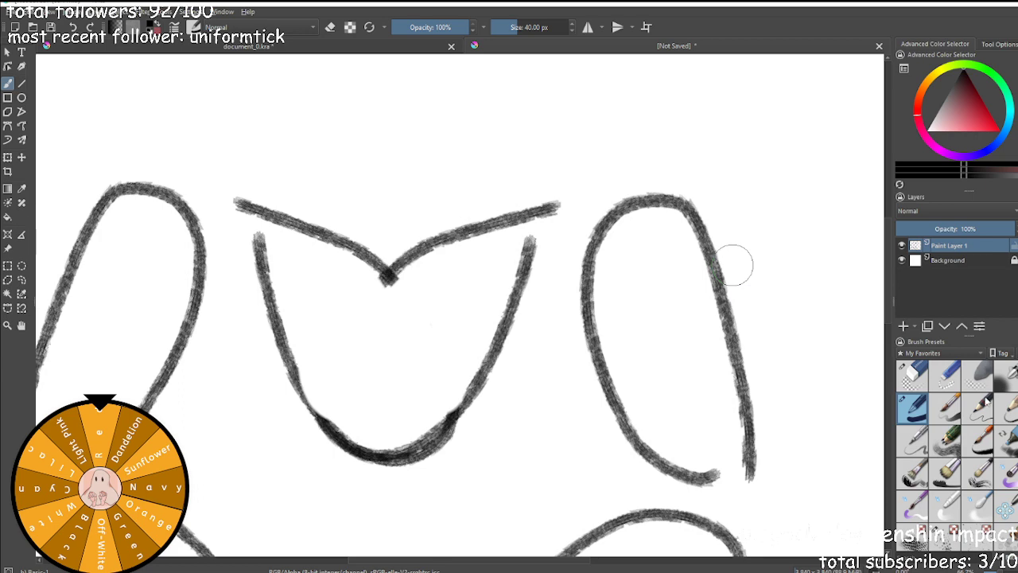
pyautogui.click(940, 448)
pyautogui.moveTo(388, 275)
pyautogui.mouseDown()
pyautogui.moveTo(495, 171)
pyautogui.moveTo(551, 183)
pyautogui.moveTo(566, 225)
pyautogui.moveTo(558, 283)
pyautogui.moveTo(493, 393)
pyautogui.moveTo(442, 417)
pyautogui.mouseUp()
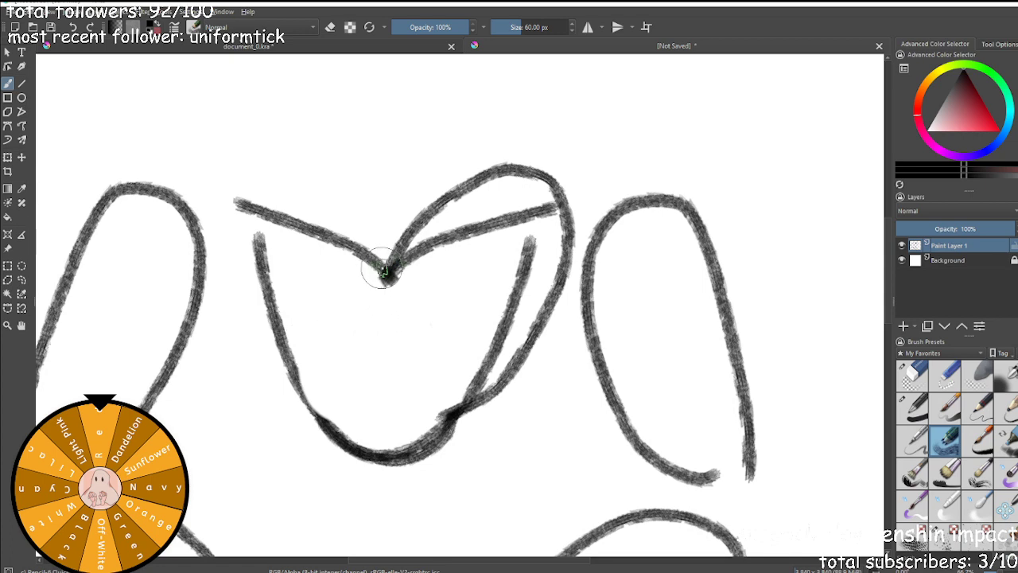
pyautogui.moveTo(386, 273)
pyautogui.mouseDown()
pyautogui.moveTo(274, 153)
pyautogui.moveTo(224, 188)
pyautogui.moveTo(233, 265)
pyautogui.moveTo(263, 347)
pyautogui.moveTo(310, 390)
pyautogui.mouseUp()
pyautogui.hotkey('ctrl', 'z')
pyautogui.moveTo(387, 280)
pyautogui.mouseDown()
pyautogui.moveTo(316, 200)
pyautogui.moveTo(285, 191)
pyautogui.moveTo(251, 249)
pyautogui.moveTo(257, 325)
pyautogui.mouseUp()
pyautogui.hotkey('ctrl', 'z')
pyautogui.hotkey('ctrl', 'z')
# Turn on horizontal mirror painting across a vertical axis, leaving vertical mirroring off.
pyautogui.click(611, 27)
pyautogui.scroll(-4, 408, 267)
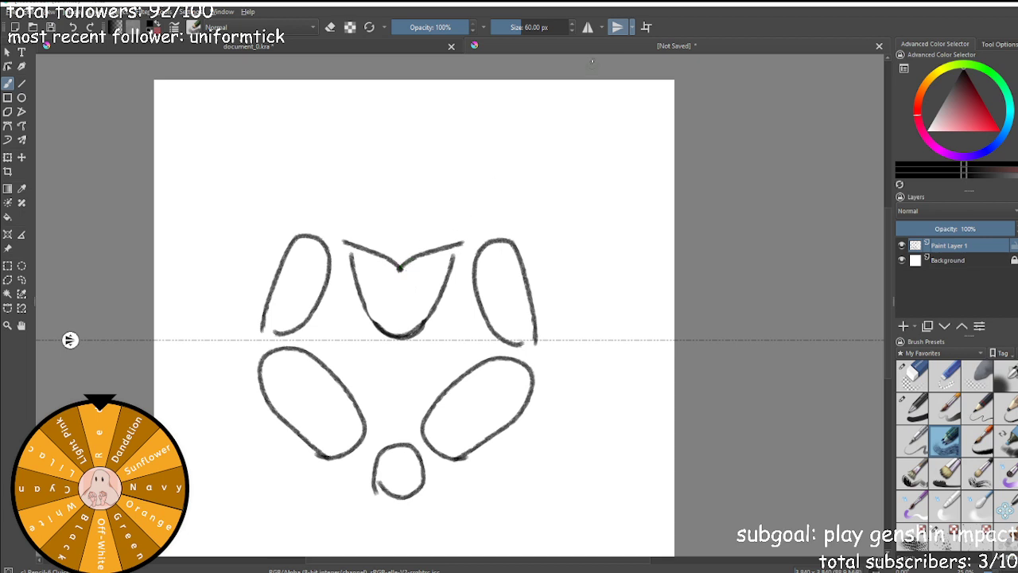
pyautogui.click(618, 27)
pyautogui.click(588, 27)
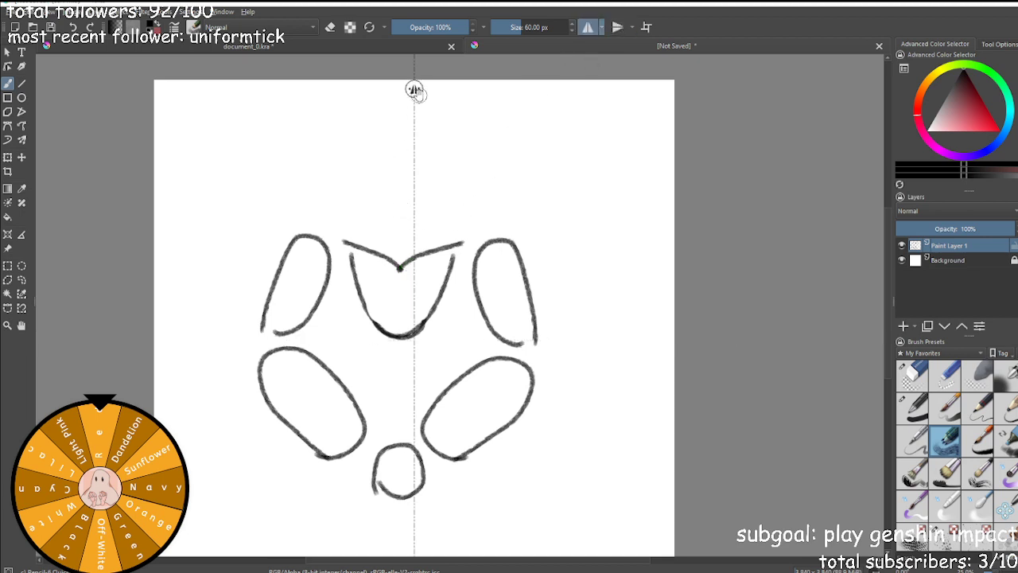
# Enclose all the sketched shapes in a rectangular selection, centre them on the mirror axis and clear the selection.
pyautogui.scroll(-2, 54, 198)
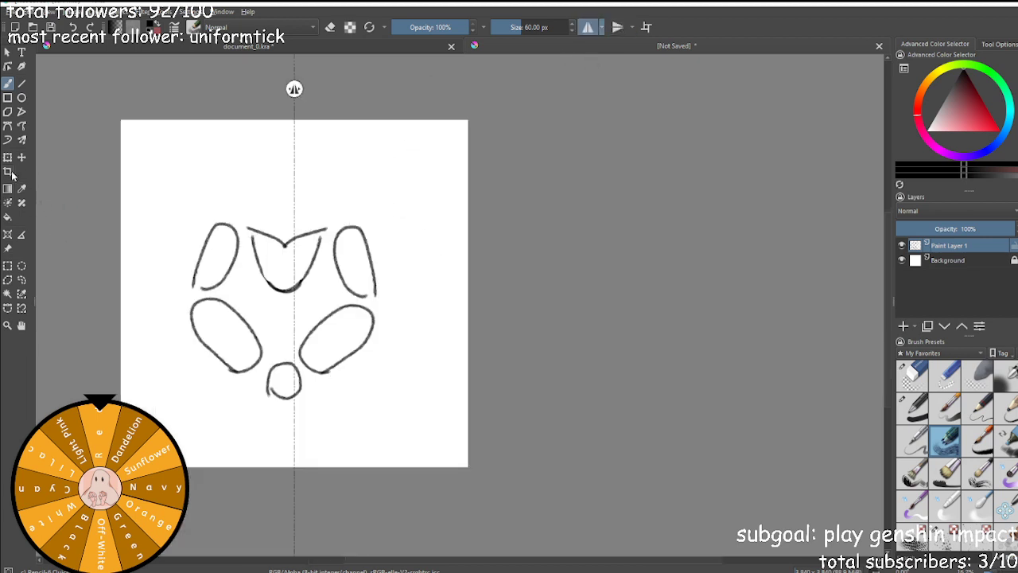
pyautogui.scroll(-2, 195, 240)
pyautogui.scroll(3, 154, 266)
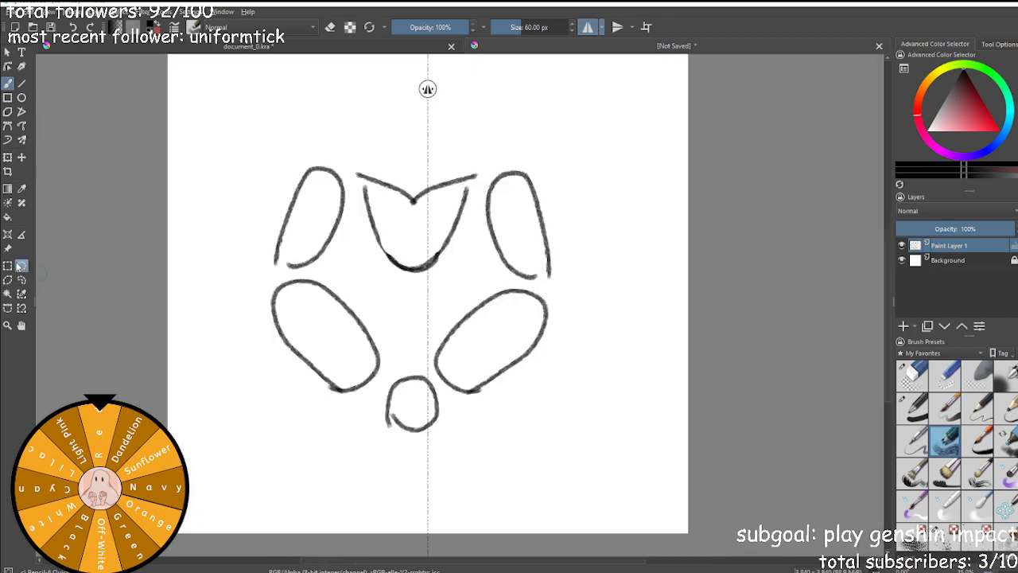
pyautogui.moveTo(273, 112)
pyautogui.mouseDown()
pyautogui.moveTo(514, 475)
pyautogui.moveTo(586, 466)
pyautogui.moveTo(575, 478)
pyautogui.moveTo(561, 466)
pyautogui.mouseUp()
pyautogui.moveTo(223, 104)
pyautogui.mouseDown()
pyautogui.moveTo(409, 353)
pyautogui.moveTo(597, 494)
pyautogui.moveTo(600, 514)
pyautogui.mouseUp()
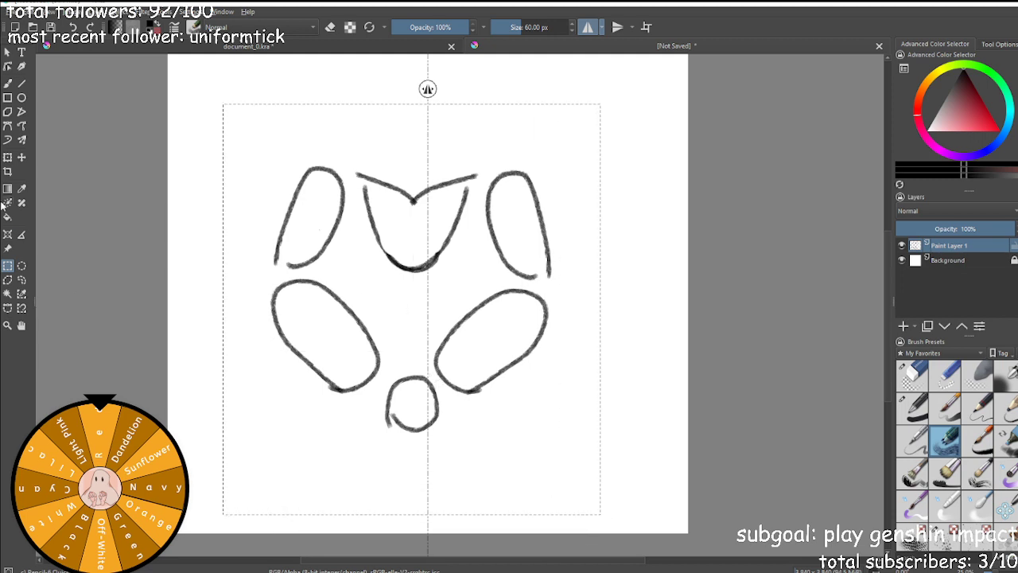
pyautogui.click(22, 157)
pyautogui.moveTo(359, 226); pyautogui.dragTo(374, 227)
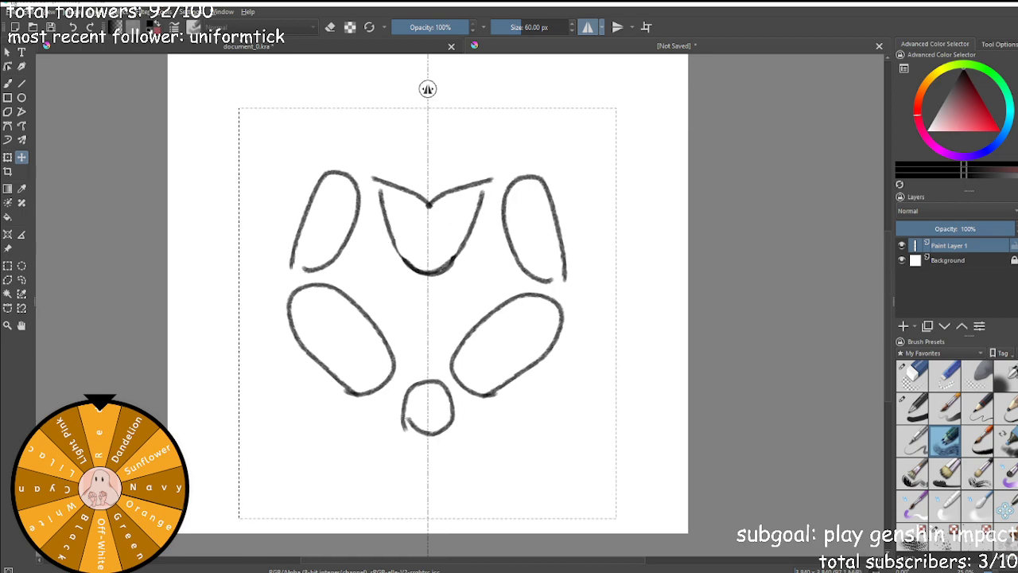
pyautogui.click(7, 87)
pyautogui.scroll(3, 637, 247)
pyautogui.scroll(-4, 311, 123)
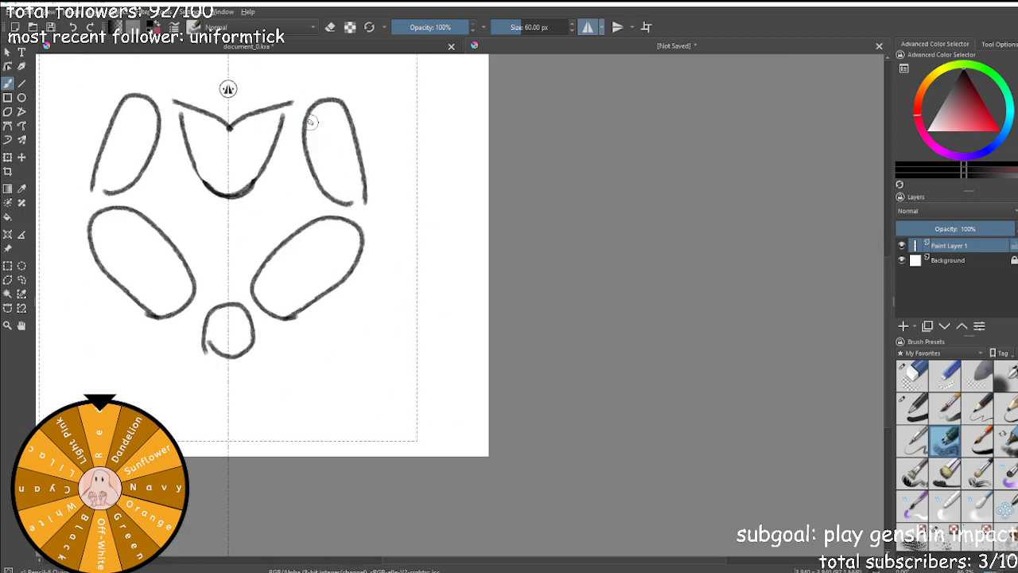
pyautogui.click(21, 268)
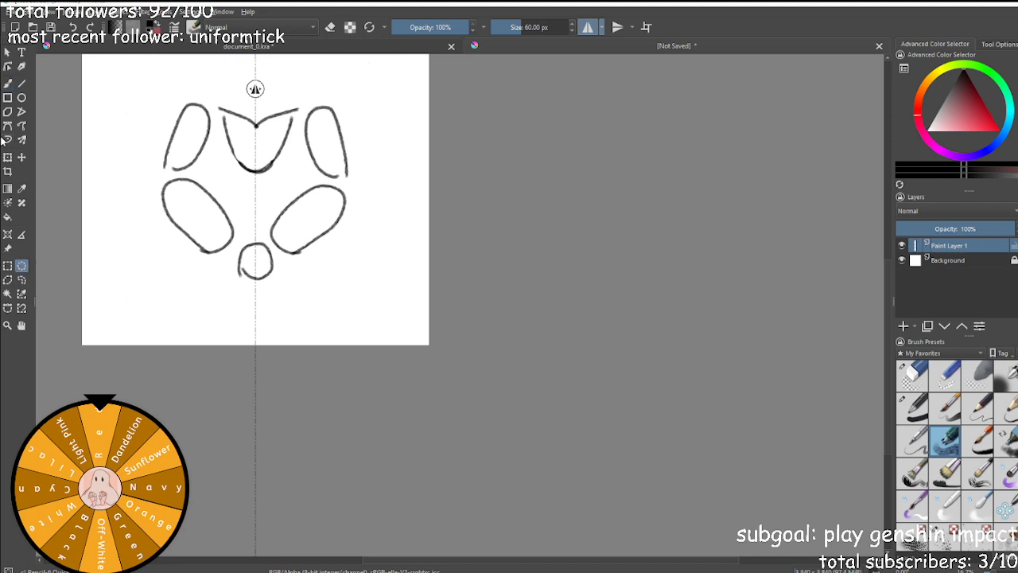
# Try sketching mirrored lobes from the central V down to the sides of the middle shape, and undo them.
pyautogui.scroll(3, 309, 67)
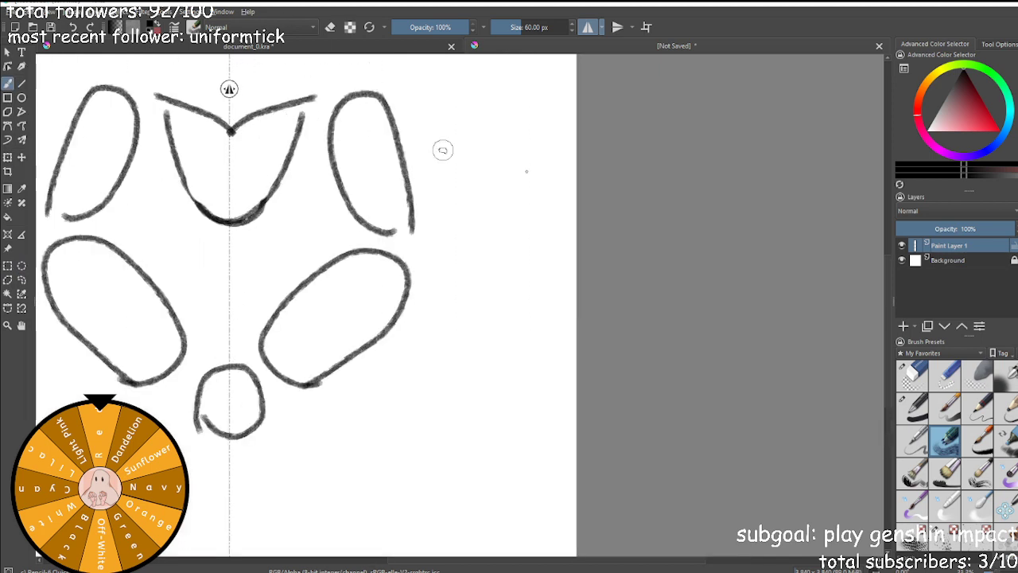
pyautogui.scroll(2, 319, 136)
pyautogui.scroll(-1, 239, 119)
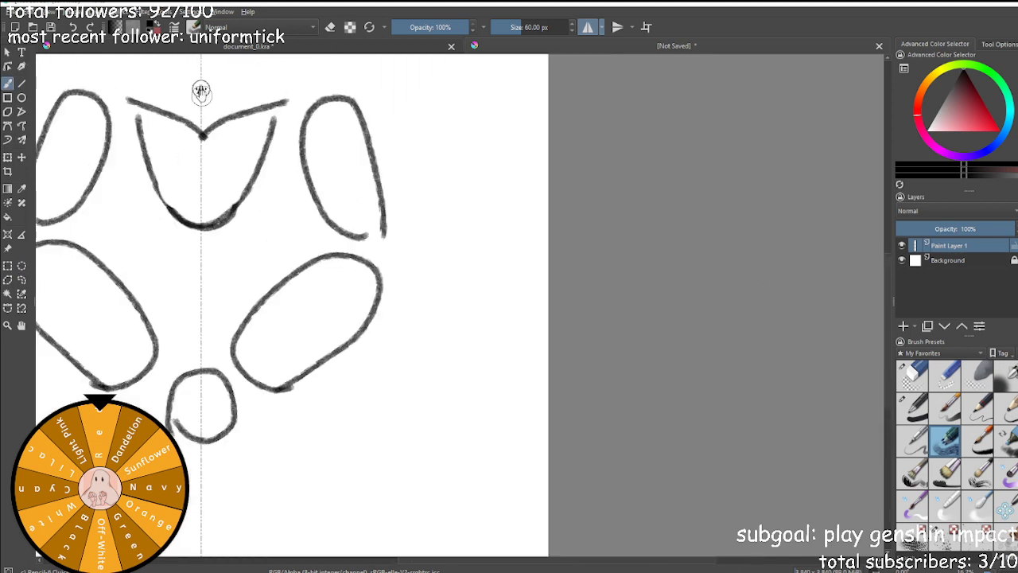
pyautogui.scroll(4, 250, 118)
pyautogui.moveTo(227, 147); pyautogui.dragTo(322, 54)
pyautogui.moveTo(434, 59)
pyautogui.mouseDown()
pyautogui.moveTo(425, 139)
pyautogui.moveTo(390, 243)
pyautogui.mouseUp()
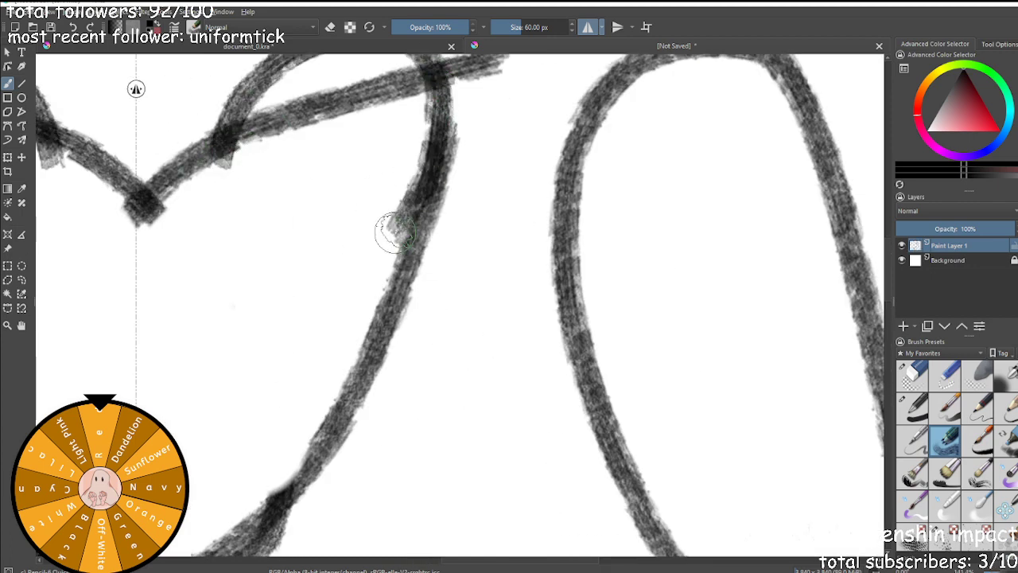
pyautogui.hotkey('ctrl', 'z')
pyautogui.hotkey('ctrl', 'z')
pyautogui.scroll(-2, 391, 237)
pyautogui.scroll(2, 386, 209)
pyautogui.scroll(-4, 216, 163)
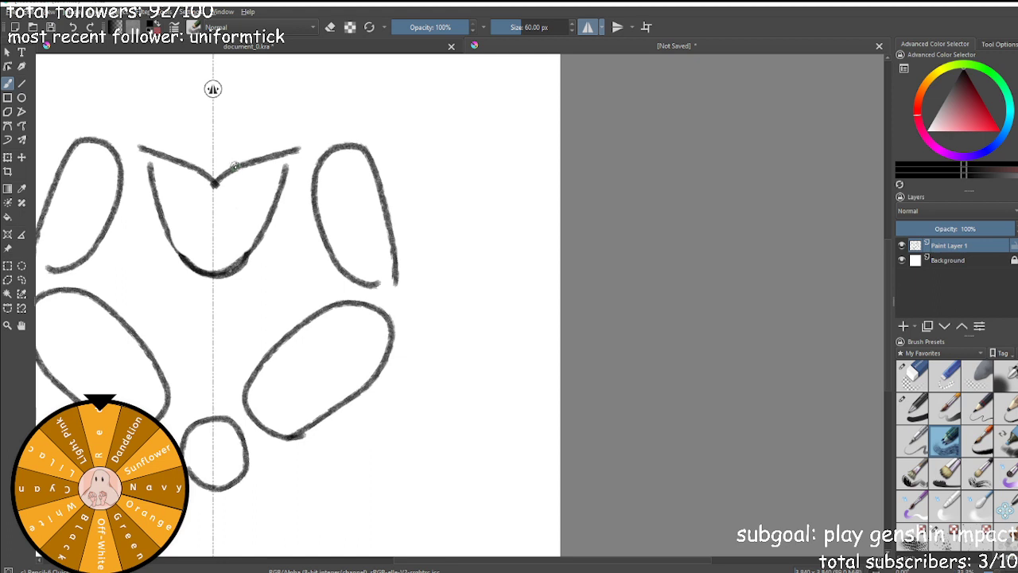
# Sketch mirrored rounded lobes rising from the central V and curving down into the sides of the middle shape.
pyautogui.moveTo(235, 168); pyautogui.dragTo(298, 106)
pyautogui.hotkey('ctrl', 'z')
pyautogui.moveTo(232, 167)
pyautogui.mouseDown()
pyautogui.moveTo(273, 128)
pyautogui.moveTo(289, 133)
pyautogui.moveTo(296, 148)
pyautogui.moveTo(269, 216)
pyautogui.mouseUp()
pyautogui.scroll(-3, 250, 241)
# Sketch a mirrored seam down the centre of the middle shape, from the V to its bottom curve.
pyautogui.scroll(5, 227, 171)
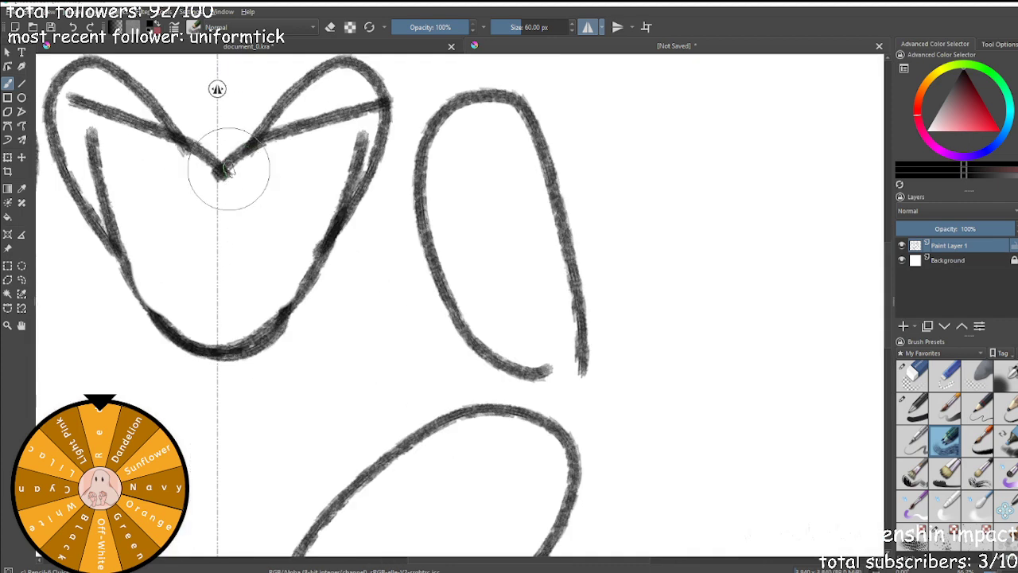
pyautogui.moveTo(223, 166)
pyautogui.mouseDown()
pyautogui.moveTo(207, 204)
pyautogui.moveTo(216, 239)
pyautogui.moveTo(244, 255)
pyautogui.mouseUp()
pyautogui.hotkey('ctrl', 'z')
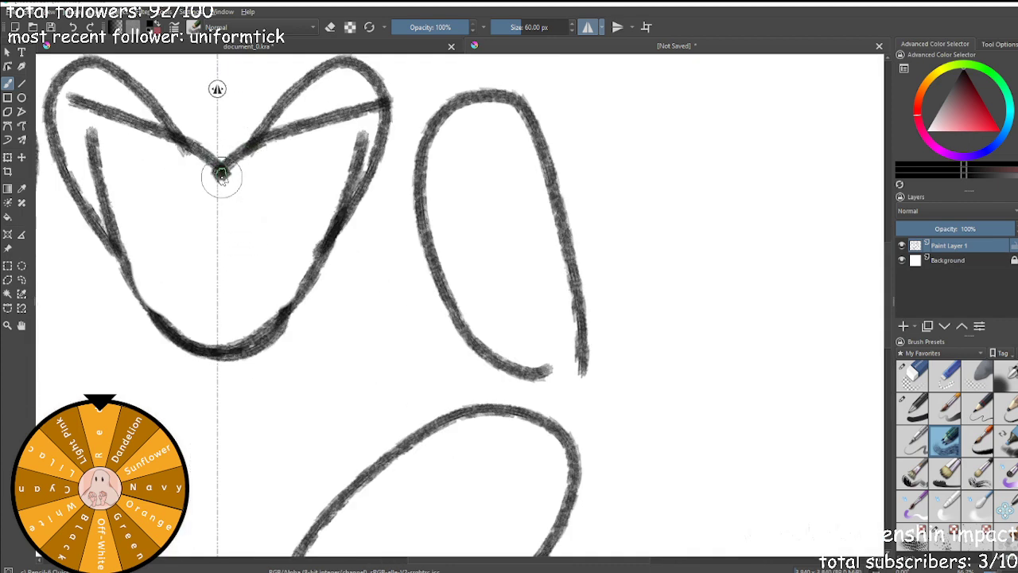
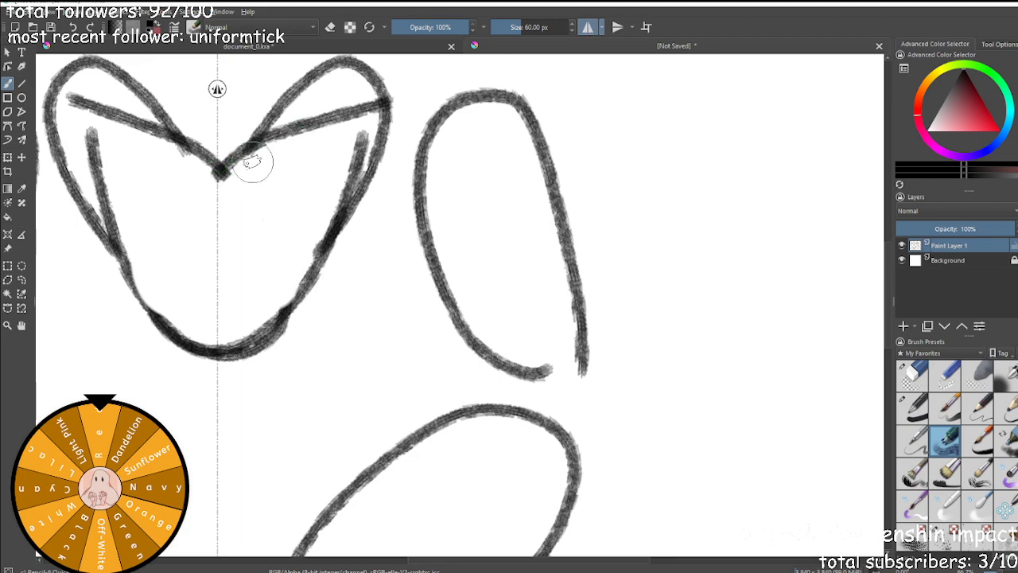
pyautogui.moveTo(232, 165)
pyautogui.mouseDown()
pyautogui.moveTo(213, 225)
pyautogui.moveTo(237, 239)
pyautogui.moveTo(206, 284)
pyautogui.moveTo(233, 307)
pyautogui.moveTo(223, 297)
pyautogui.moveTo(222, 334)
pyautogui.moveTo(233, 348)
pyautogui.moveTo(268, 346)
pyautogui.mouseUp()
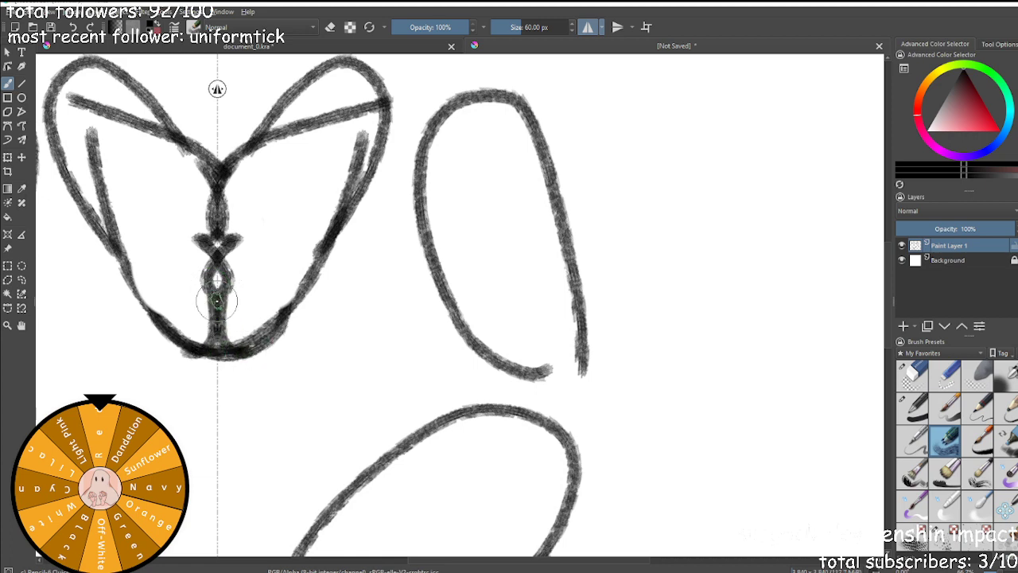
pyautogui.scroll(-5, 217, 300)
# Try sketching scalloped finger lines across the lower ends of the upper outer shapes, and undo them.
pyautogui.scroll(4, 232, 302)
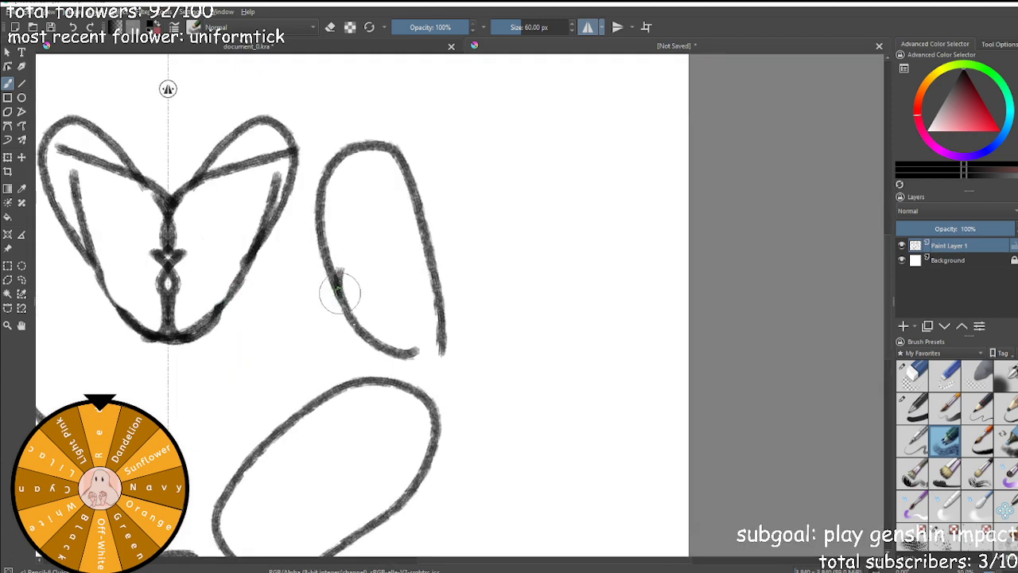
pyautogui.moveTo(338, 299)
pyautogui.mouseDown()
pyautogui.moveTo(369, 335)
pyautogui.moveTo(390, 310)
pyautogui.moveTo(405, 319)
pyautogui.moveTo(350, 314)
pyautogui.moveTo(342, 300)
pyautogui.moveTo(380, 339)
pyautogui.moveTo(392, 338)
pyautogui.moveTo(388, 292)
pyautogui.moveTo(415, 328)
pyautogui.mouseUp()
pyautogui.hotkey('ctrl', 'z')
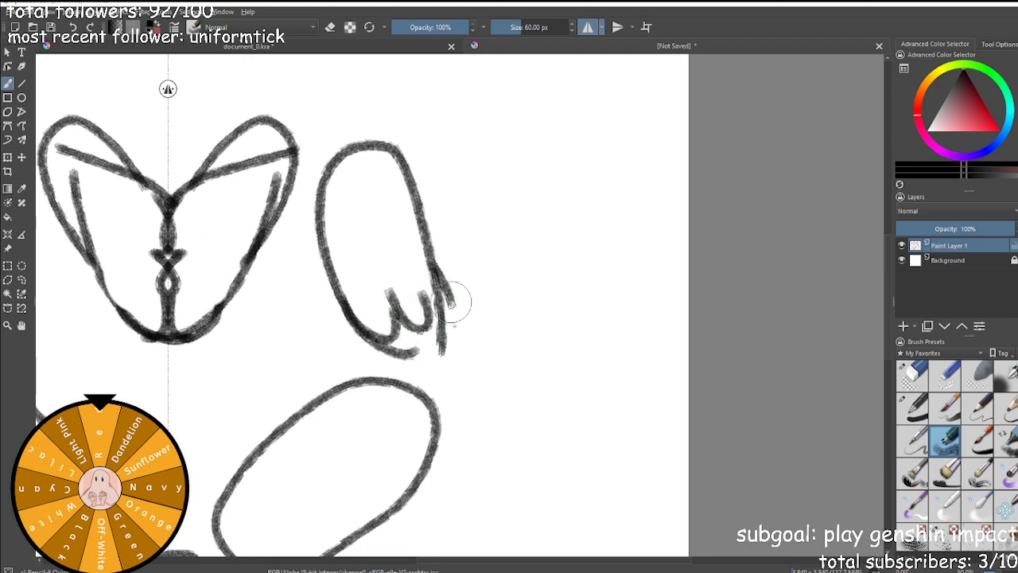
pyautogui.hotkey('ctrl', 'z')
pyautogui.hotkey('ctrl', 'z')
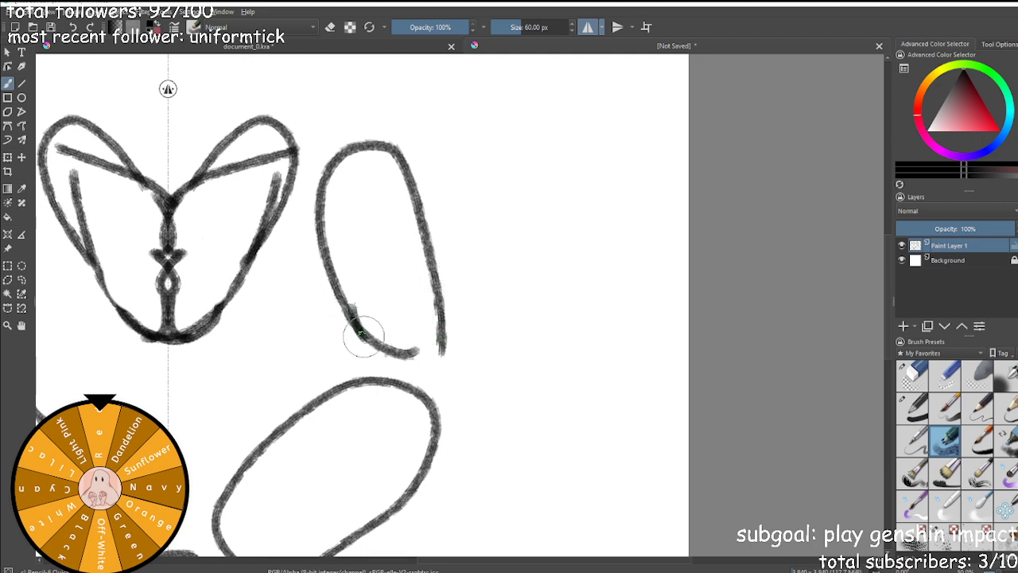
# Sketch mirrored curved finger lines inside the lower ends of the upper outer shapes, undoing the outermost curl.
pyautogui.moveTo(388, 348)
pyautogui.mouseDown()
pyautogui.moveTo(394, 300)
pyautogui.moveTo(414, 335)
pyautogui.mouseUp()
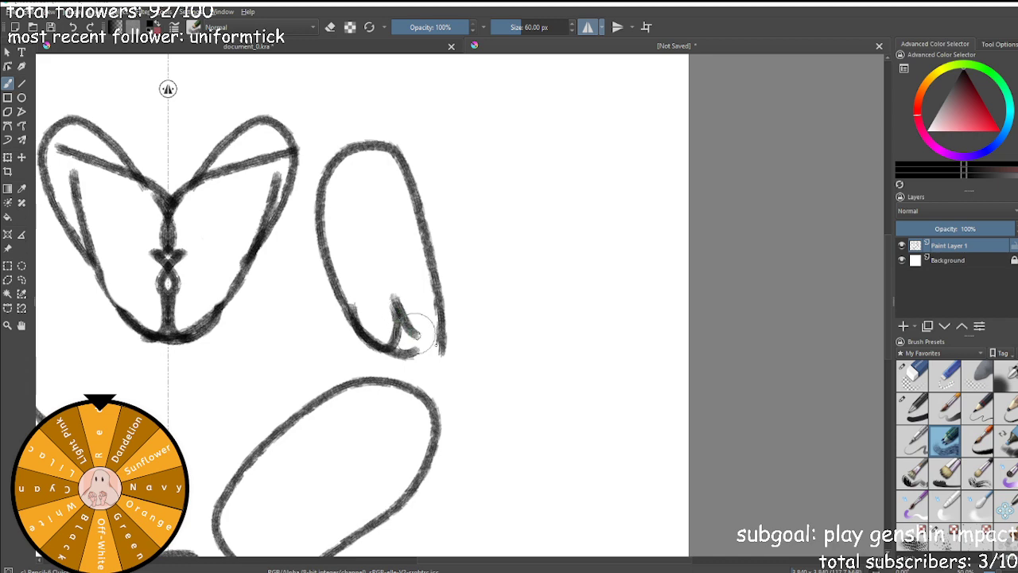
pyautogui.moveTo(437, 286); pyautogui.dragTo(463, 320)
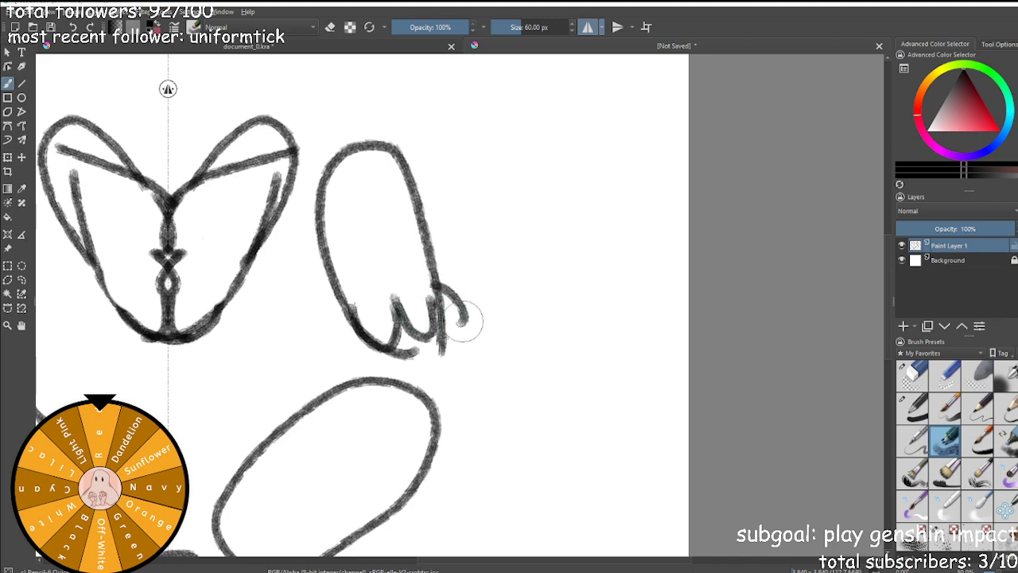
pyautogui.scroll(-4, 434, 296)
pyautogui.scroll(6, 432, 294)
pyautogui.hotkey('ctrl', 'z')
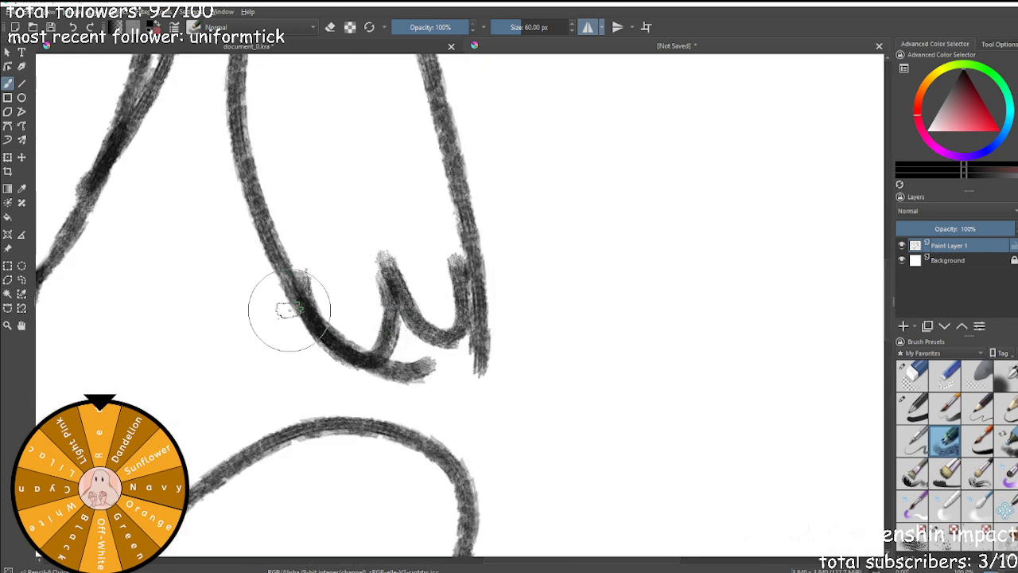
# Add a small rounded thumb on the inner edge of each upper outer shape's lower end.
pyautogui.moveTo(266, 251)
pyautogui.mouseDown()
pyautogui.moveTo(236, 358)
pyautogui.moveTo(319, 374)
pyautogui.mouseUp()
pyautogui.hotkey('ctrl', 'z')
pyautogui.moveTo(282, 254)
pyautogui.mouseDown()
pyautogui.moveTo(259, 319)
pyautogui.moveTo(277, 339)
pyautogui.moveTo(311, 330)
pyautogui.mouseUp()
pyautogui.scroll(-4, 321, 315)
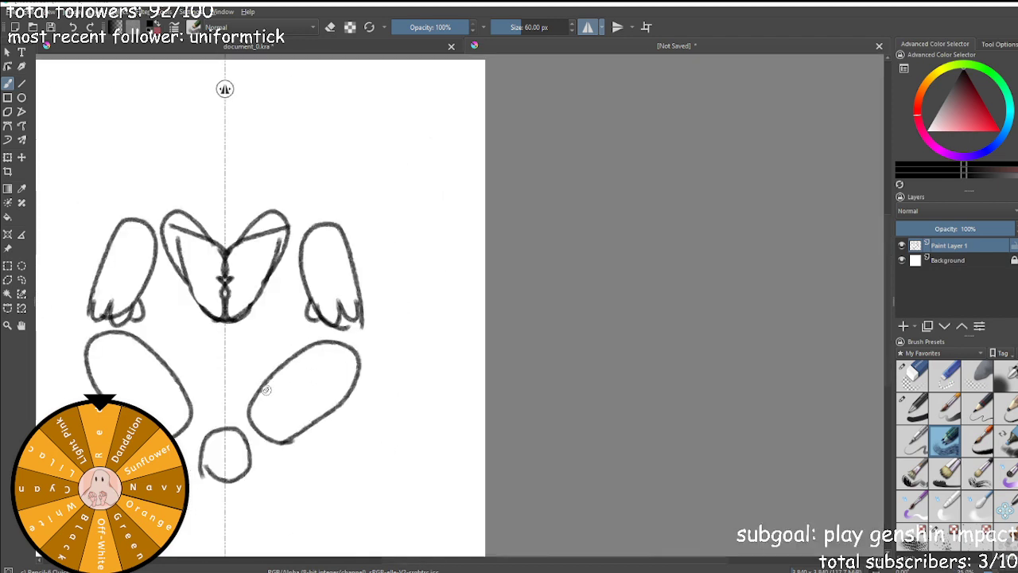
# Shade two small dark dots as eyes near the top of each upper outer shape, undoing the misplaced attempts.
pyautogui.scroll(5, 266, 390)
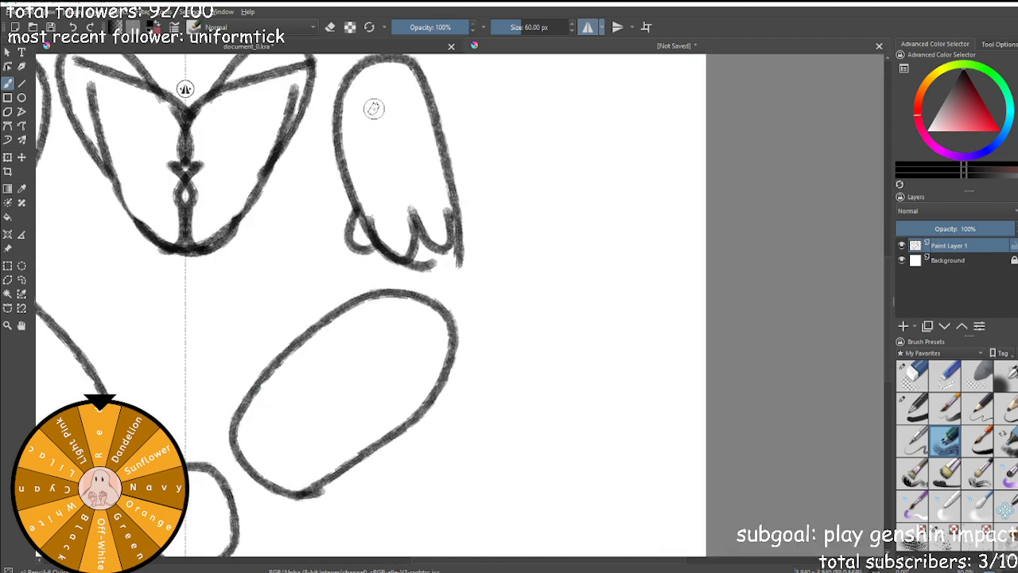
pyautogui.scroll(5, 355, 142)
pyautogui.moveTo(375, 114)
pyautogui.mouseDown()
pyautogui.moveTo(391, 140)
pyautogui.moveTo(387, 128)
pyautogui.moveTo(385, 136)
pyautogui.mouseUp()
pyautogui.scroll(-2, 386, 127)
pyautogui.hotkey('ctrl', 'z')
pyautogui.moveTo(307, 171)
pyautogui.mouseDown()
pyautogui.moveTo(307, 159)
pyautogui.moveTo(298, 169)
pyautogui.mouseUp()
pyautogui.moveTo(364, 152)
pyautogui.mouseDown()
pyautogui.moveTo(380, 167)
pyautogui.moveTo(362, 147)
pyautogui.moveTo(382, 156)
pyautogui.mouseUp()
pyautogui.hotkey('ctrl', 'z')
pyautogui.scroll(-3, 382, 157)
pyautogui.scroll(4, 387, 161)
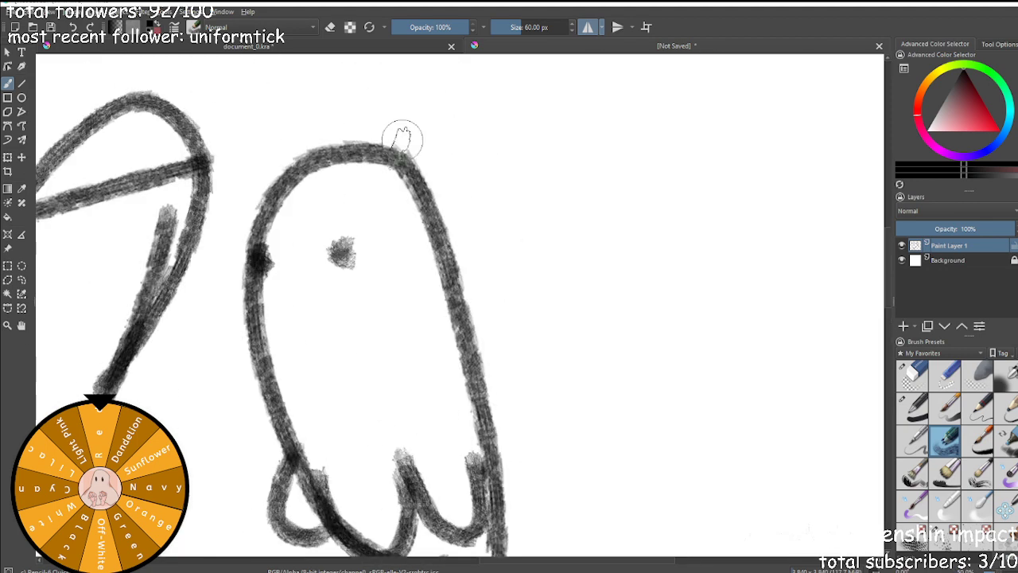
pyautogui.moveTo(348, 255); pyautogui.dragTo(348, 241)
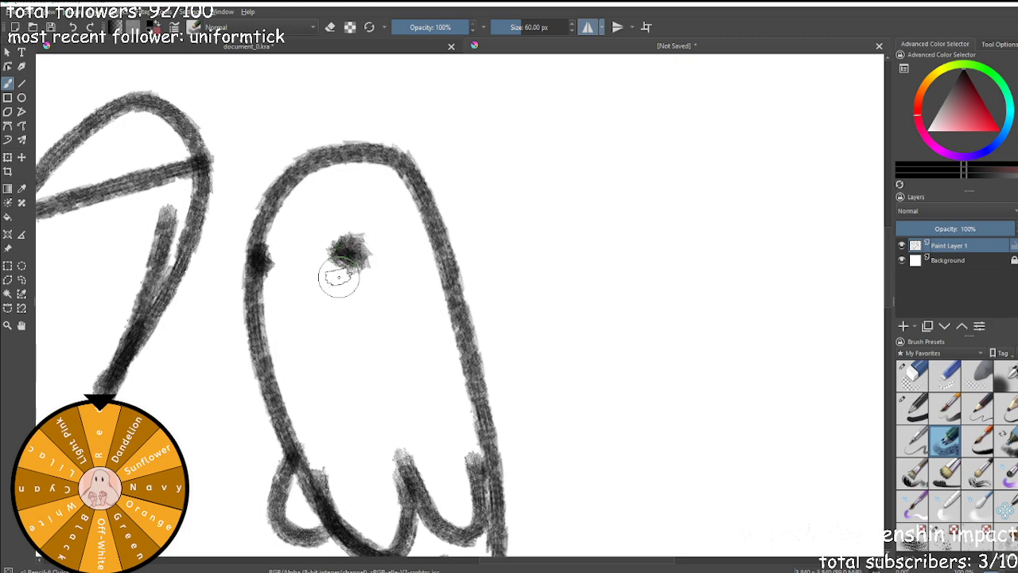
pyautogui.scroll(-3, 358, 398)
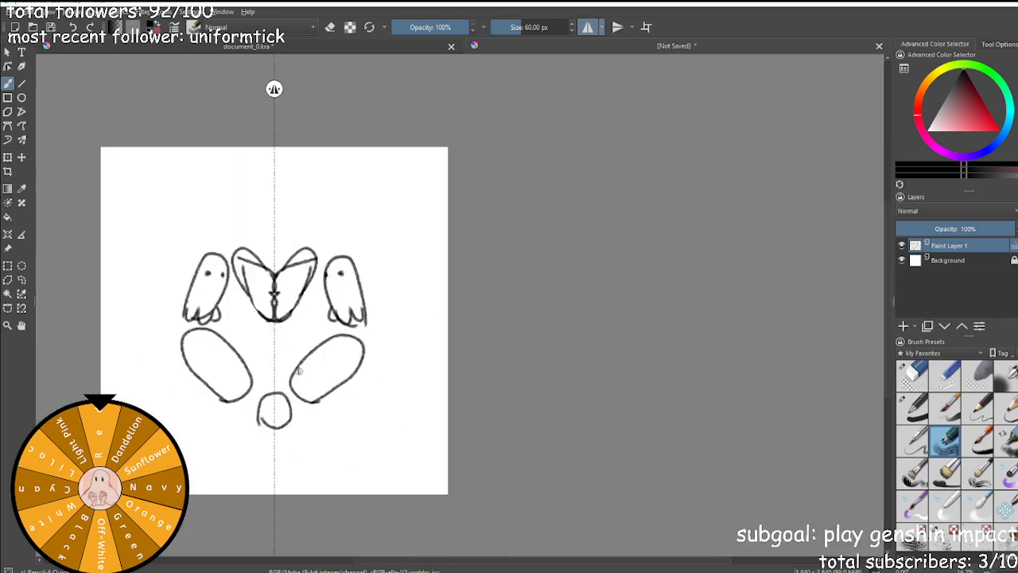
# Sketch three mirrored rounded toes around the outer upper end of each lower outer shape, redrawing the middle toe.
pyautogui.scroll(5, 299, 364)
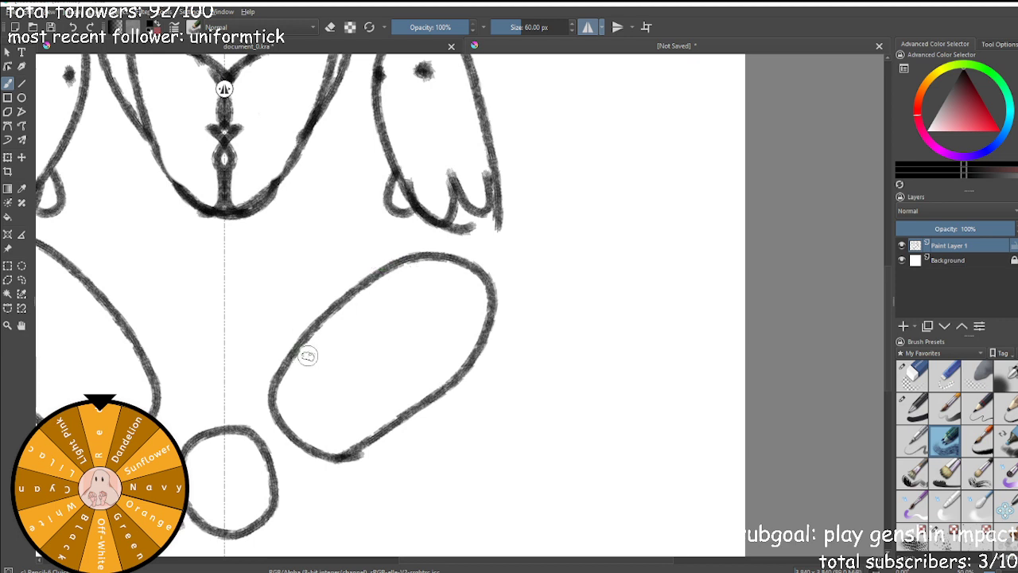
pyautogui.moveTo(368, 274)
pyautogui.mouseDown()
pyautogui.moveTo(394, 248)
pyautogui.moveTo(427, 242)
pyautogui.moveTo(421, 278)
pyautogui.moveTo(481, 254)
pyautogui.moveTo(499, 265)
pyautogui.moveTo(471, 294)
pyautogui.moveTo(488, 283)
pyautogui.moveTo(523, 316)
pyautogui.moveTo(497, 355)
pyautogui.moveTo(478, 363)
pyautogui.moveTo(500, 272)
pyautogui.mouseUp()
pyautogui.hotkey('ctrl', 'z')
pyautogui.hotkey('ctrl', 'z')
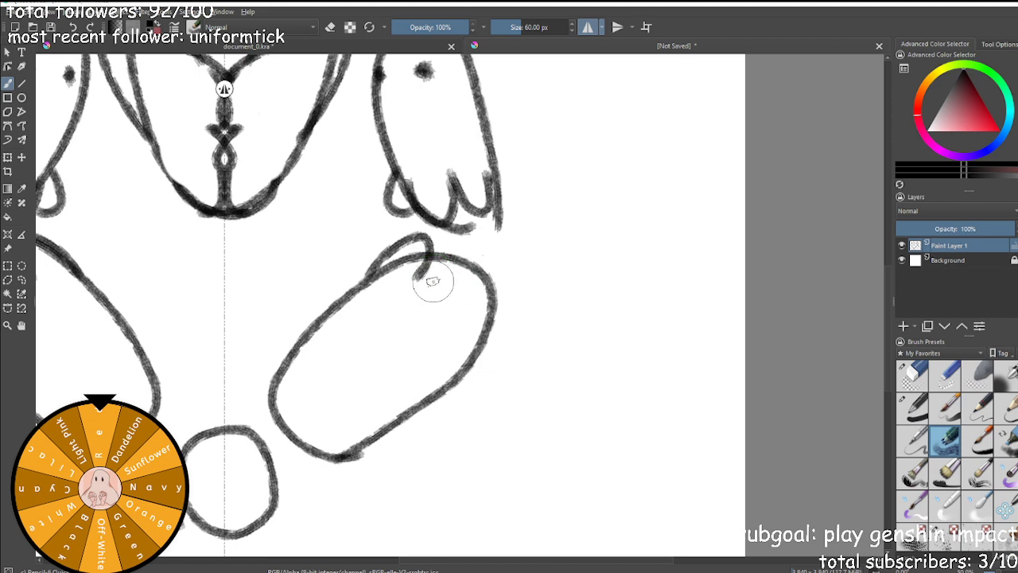
pyautogui.moveTo(422, 279)
pyautogui.mouseDown()
pyautogui.moveTo(451, 256)
pyautogui.moveTo(498, 268)
pyautogui.moveTo(488, 318)
pyautogui.mouseUp()
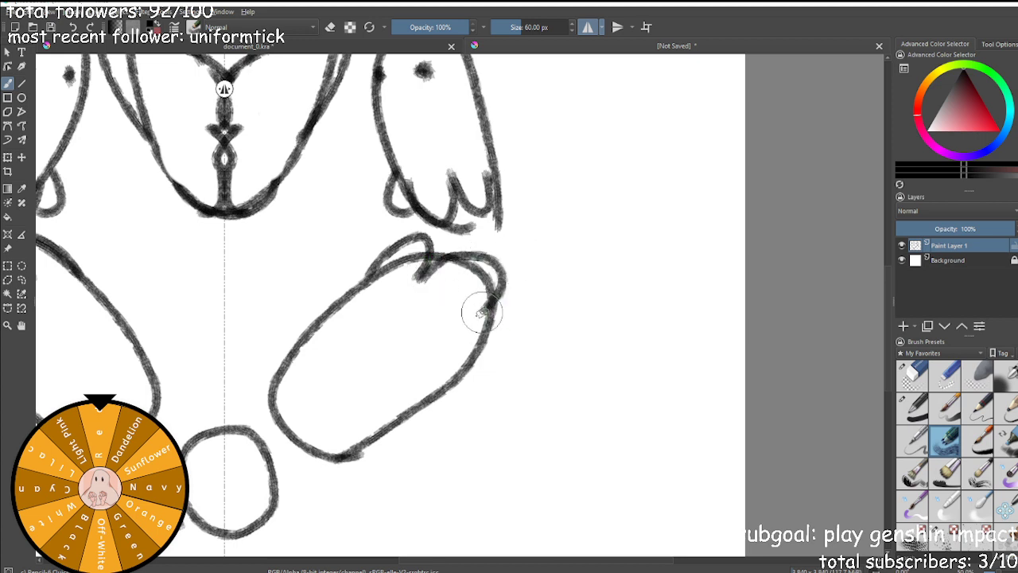
pyautogui.hotkey('ctrl', 'z')
pyautogui.moveTo(426, 274)
pyautogui.mouseDown()
pyautogui.moveTo(471, 253)
pyautogui.moveTo(487, 272)
pyautogui.moveTo(458, 294)
pyautogui.mouseUp()
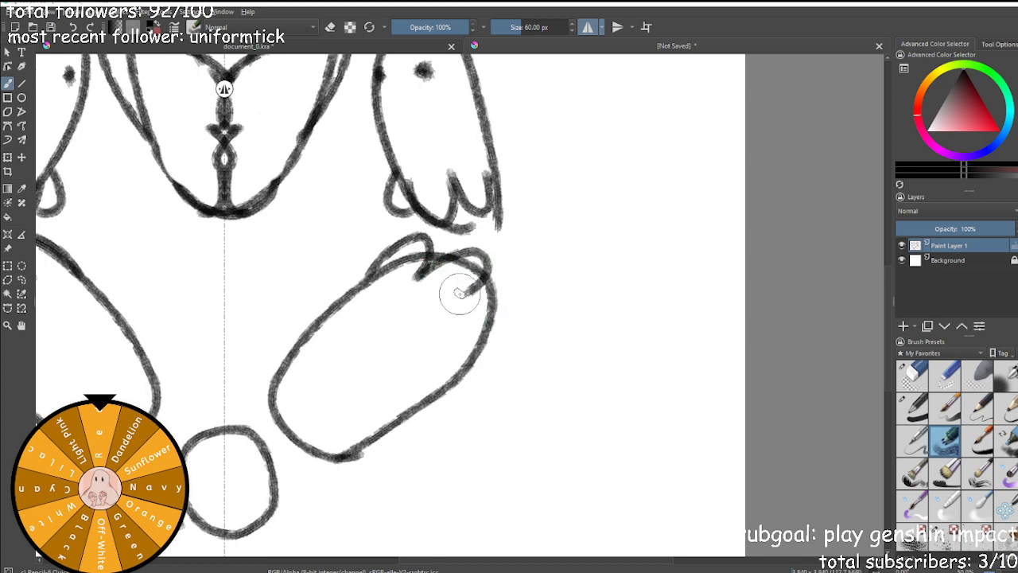
pyautogui.moveTo(499, 325); pyautogui.dragTo(464, 359)
pyautogui.scroll(-4, 449, 363)
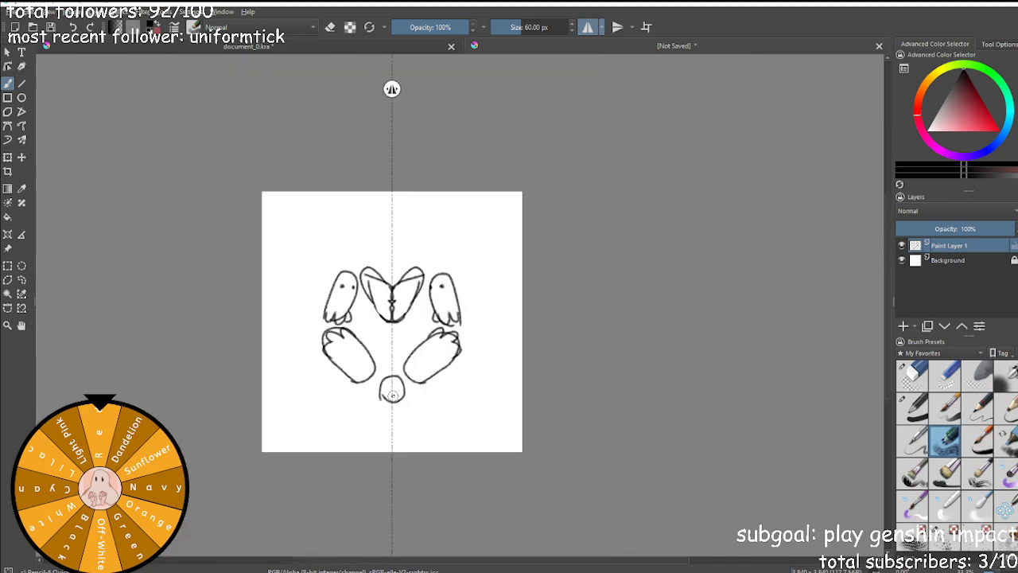
# Try shading a round dot at the inner edge of each lower outer shape, and undo the attempts.
pyautogui.scroll(6, 441, 355)
pyautogui.scroll(-6, 283, 399)
pyautogui.scroll(3, 275, 400)
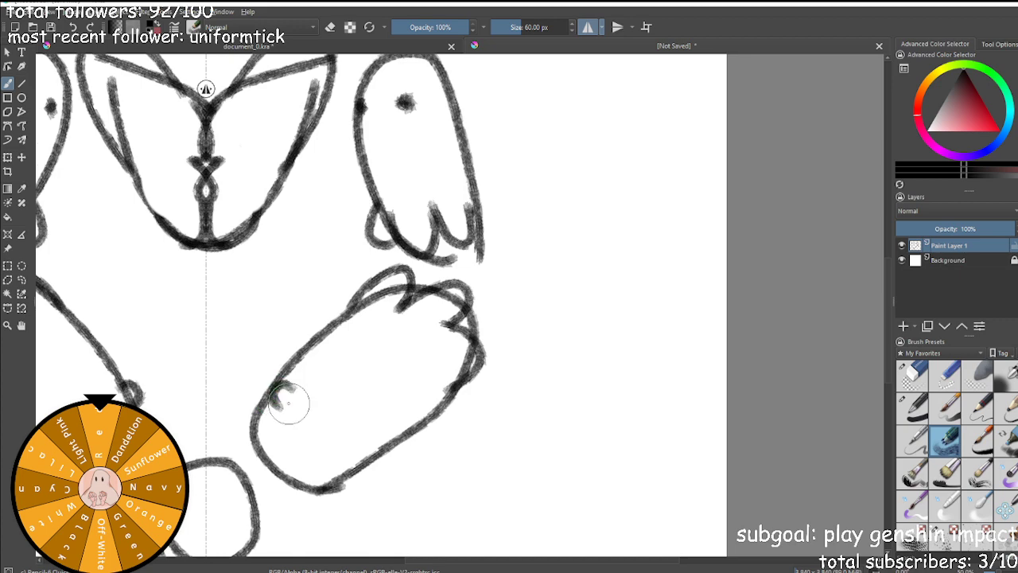
pyautogui.moveTo(275, 392)
pyautogui.mouseDown()
pyautogui.moveTo(278, 405)
pyautogui.moveTo(276, 395)
pyautogui.mouseUp()
pyautogui.scroll(-4, 291, 393)
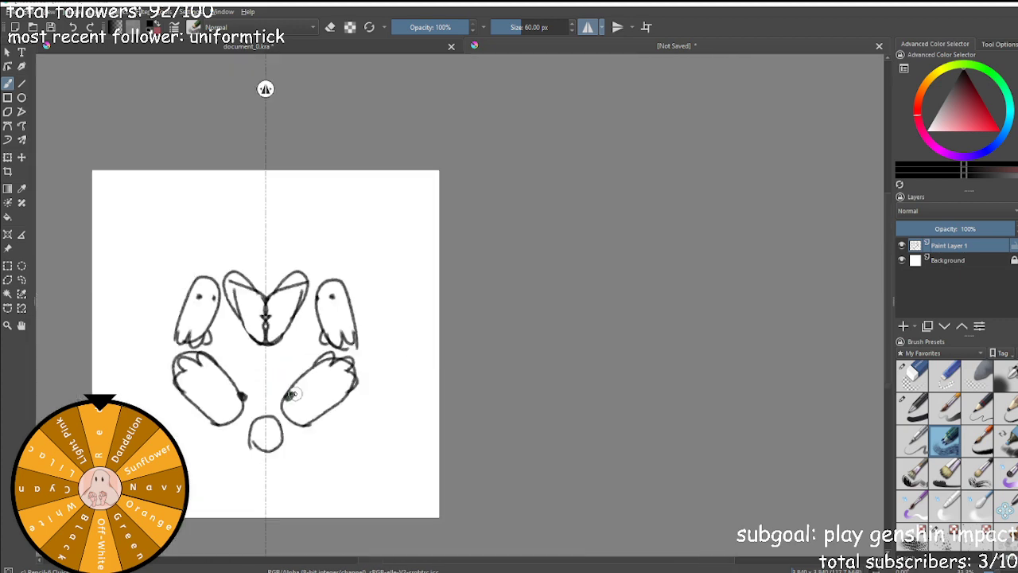
pyautogui.scroll(3, 234, 425)
pyautogui.hotkey('ctrl', 'z')
pyautogui.scroll(2, 394, 355)
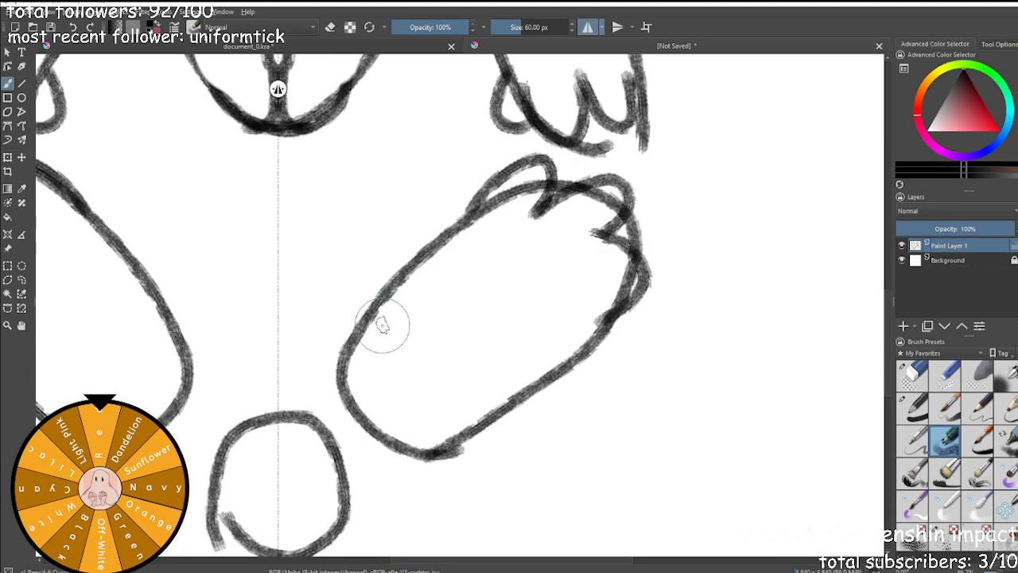
pyautogui.moveTo(382, 327); pyautogui.dragTo(376, 335)
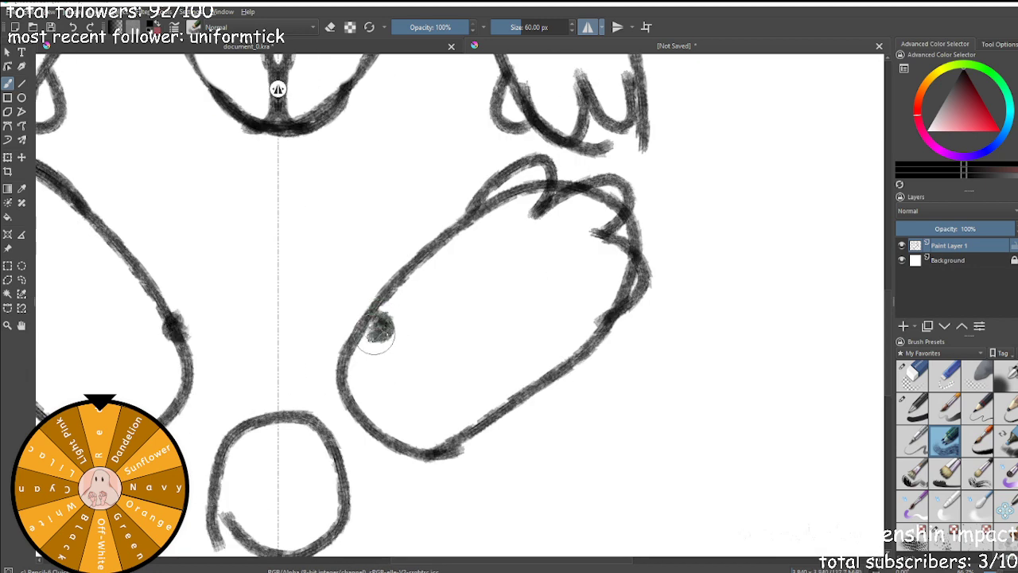
pyautogui.scroll(-5, 379, 338)
pyautogui.scroll(5, 234, 371)
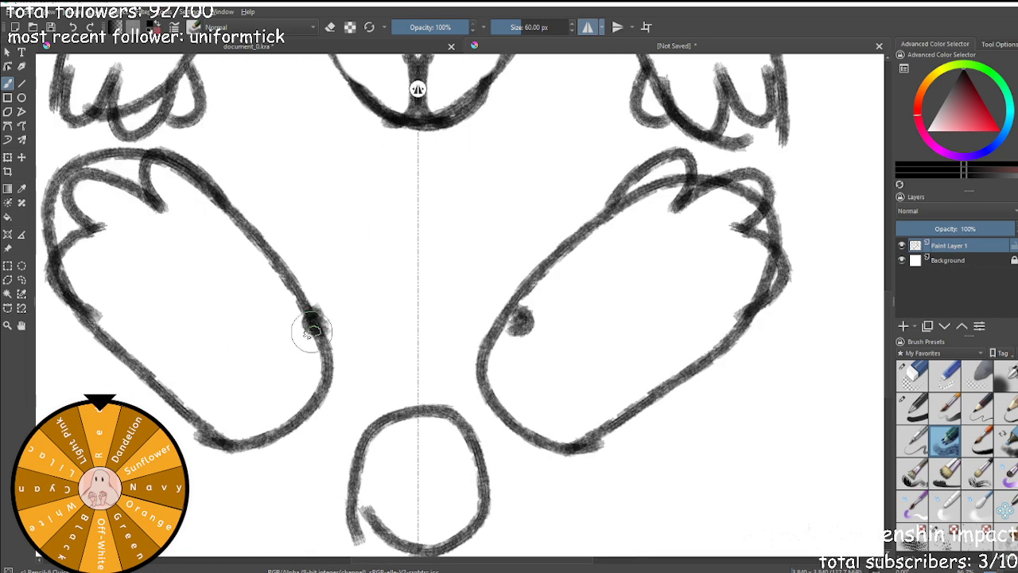
pyautogui.moveTo(310, 324)
pyautogui.mouseDown()
pyautogui.moveTo(288, 334)
pyautogui.moveTo(304, 340)
pyautogui.mouseUp()
pyautogui.hotkey('ctrl', 'z')
pyautogui.hotkey('ctrl', 'z')
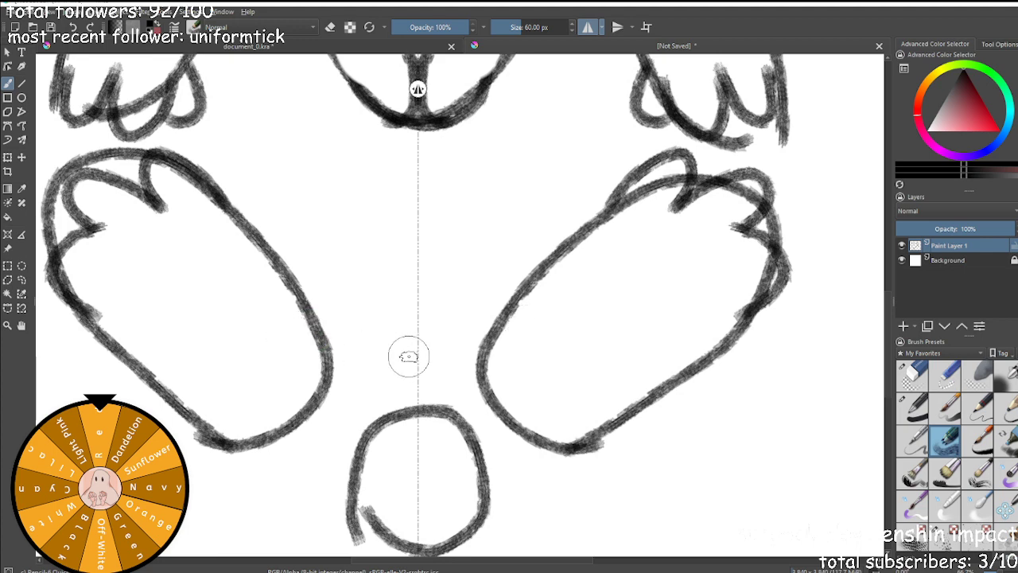
# Redraw the inner ends of the lower outer shapes with a fuller curve, and erase the old line inside it.
pyautogui.moveTo(607, 211)
pyautogui.mouseDown()
pyautogui.moveTo(492, 307)
pyautogui.moveTo(476, 354)
pyautogui.moveTo(488, 390)
pyautogui.moveTo(554, 439)
pyautogui.moveTo(591, 440)
pyautogui.moveTo(643, 405)
pyautogui.mouseUp()
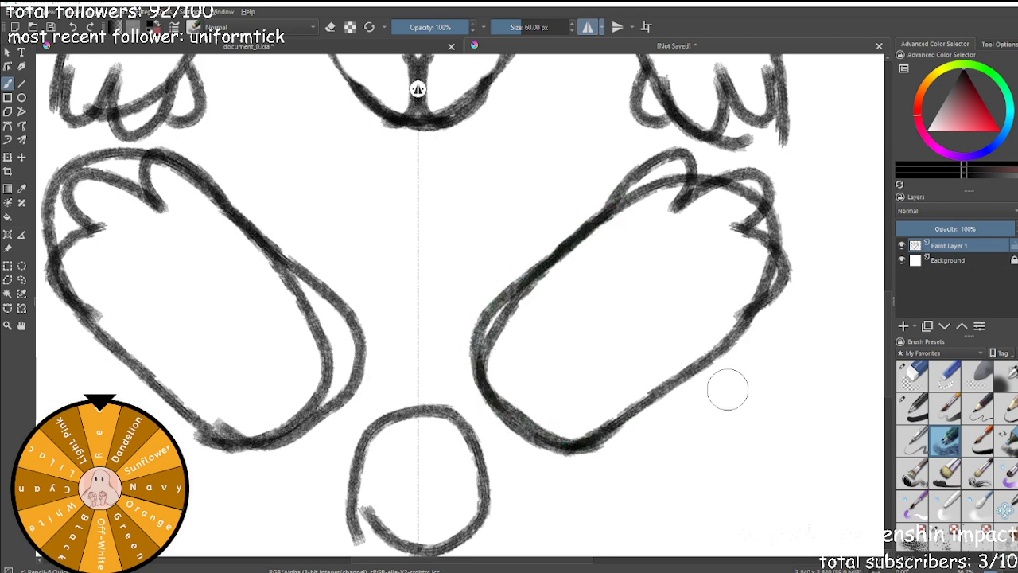
pyautogui.click(919, 375)
pyautogui.moveTo(268, 284)
pyautogui.mouseDown()
pyautogui.moveTo(299, 316)
pyautogui.moveTo(309, 357)
pyautogui.moveTo(293, 390)
pyautogui.moveTo(320, 367)
pyautogui.moveTo(303, 325)
pyautogui.mouseUp()
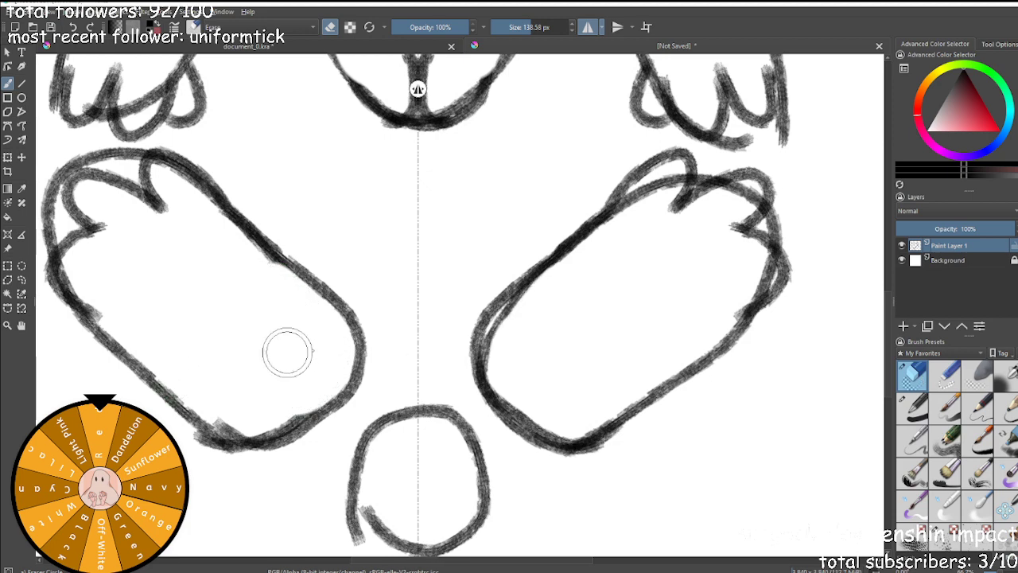
# Shade a mirrored pencil dot just inside the upper edge of each lower outer shape's inner end.
pyautogui.click(914, 407)
pyautogui.click(951, 445)
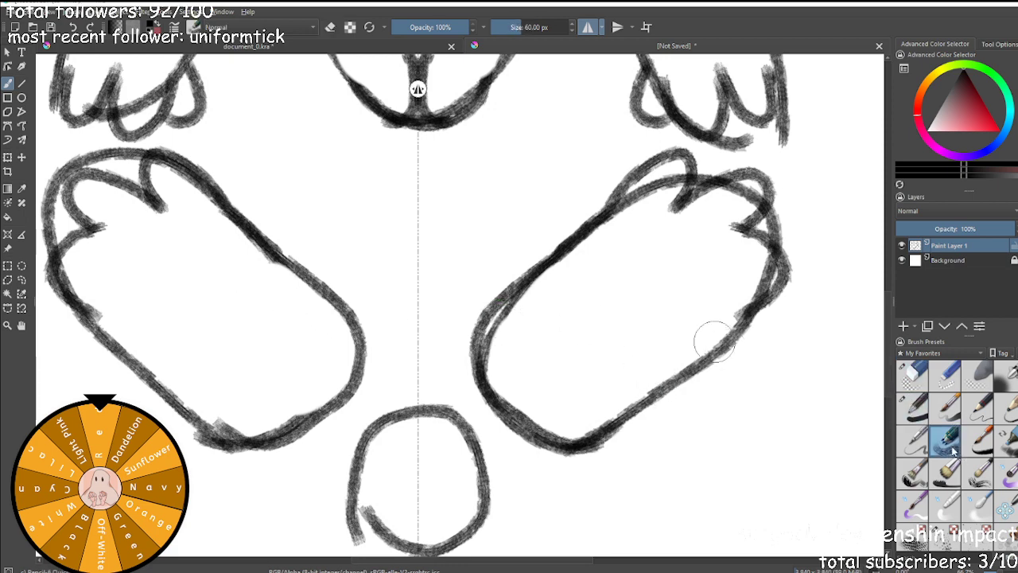
pyautogui.moveTo(513, 317)
pyautogui.mouseDown()
pyautogui.moveTo(504, 314)
pyautogui.moveTo(507, 325)
pyautogui.moveTo(539, 316)
pyautogui.mouseUp()
pyautogui.scroll(-4, 535, 318)
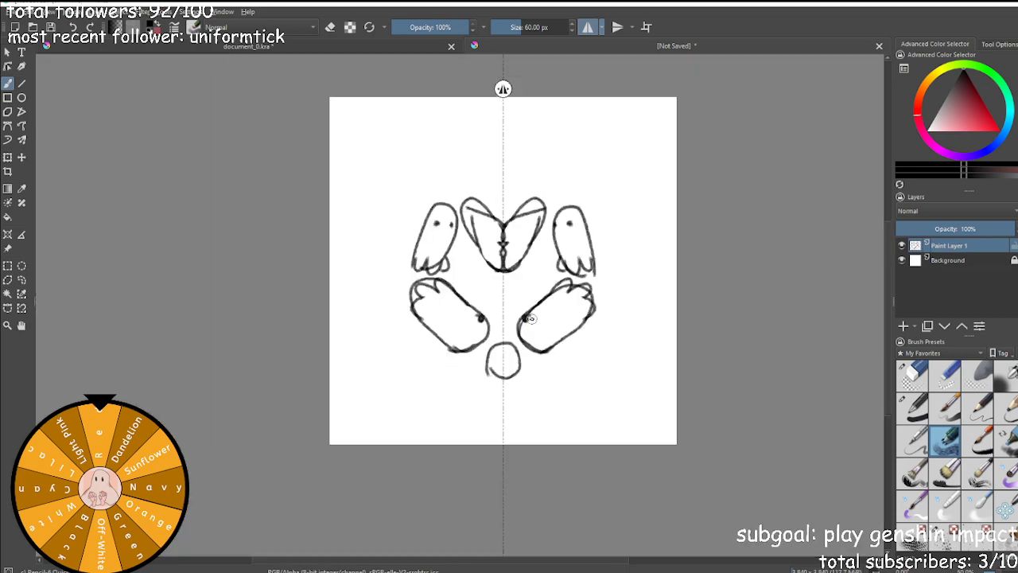
# Sketch a fuller curve down the inner edge of each upper outer shape to its thumb.
pyautogui.scroll(4, 445, 223)
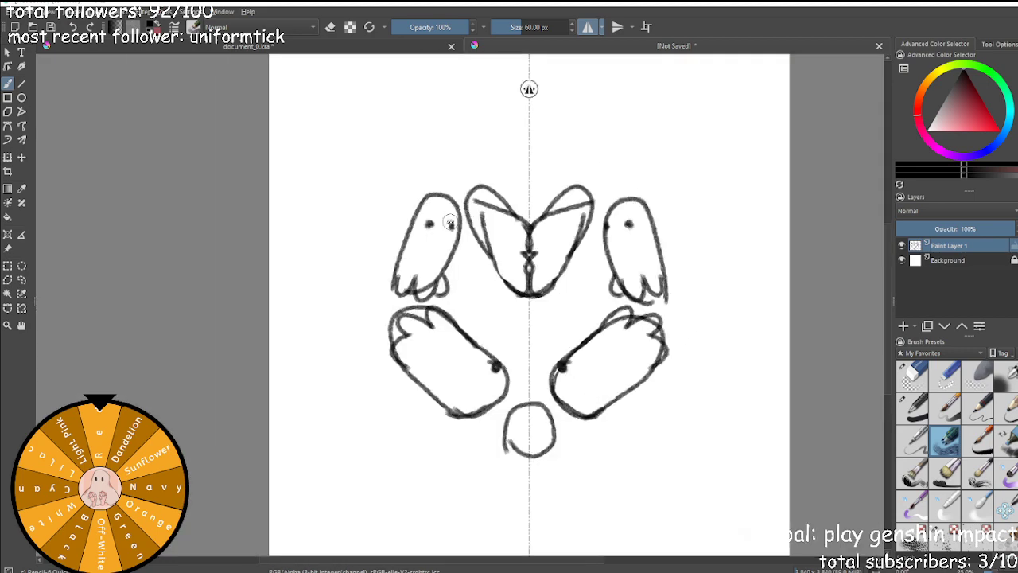
pyautogui.scroll(-2, 454, 218)
pyautogui.scroll(2, 457, 214)
pyautogui.scroll(-4, 458, 215)
pyautogui.scroll(4, 446, 218)
pyautogui.moveTo(445, 210)
pyautogui.mouseDown()
pyautogui.moveTo(450, 300)
pyautogui.moveTo(413, 389)
pyautogui.moveTo(415, 444)
pyautogui.mouseUp()
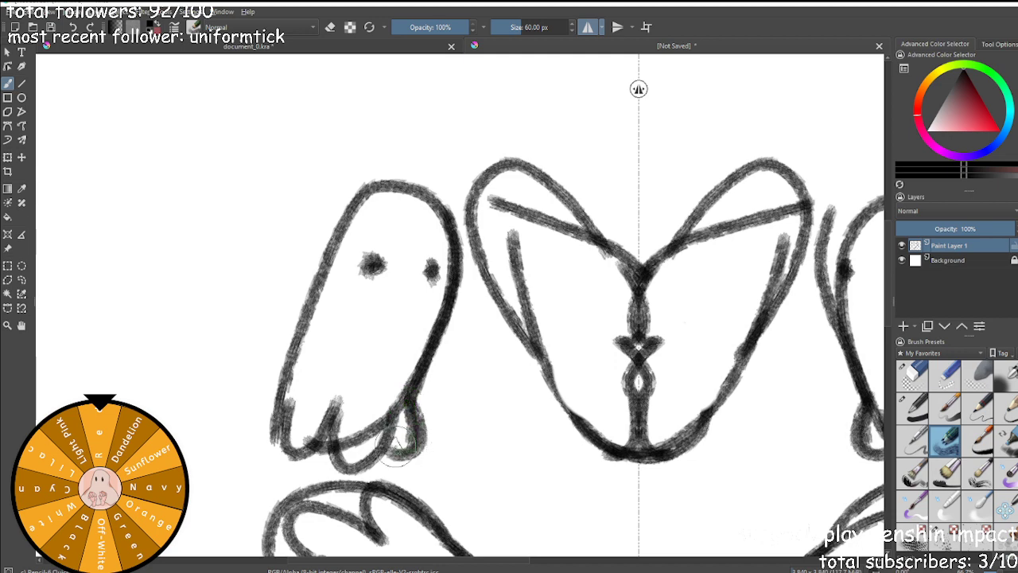
# Sketch a rounder arc over the top of each upper outer shape, undoing the first stroke and redrawing it.
pyautogui.moveTo(335, 235)
pyautogui.mouseDown()
pyautogui.moveTo(373, 197)
pyautogui.moveTo(427, 189)
pyautogui.mouseUp()
pyautogui.scroll(-4, 459, 243)
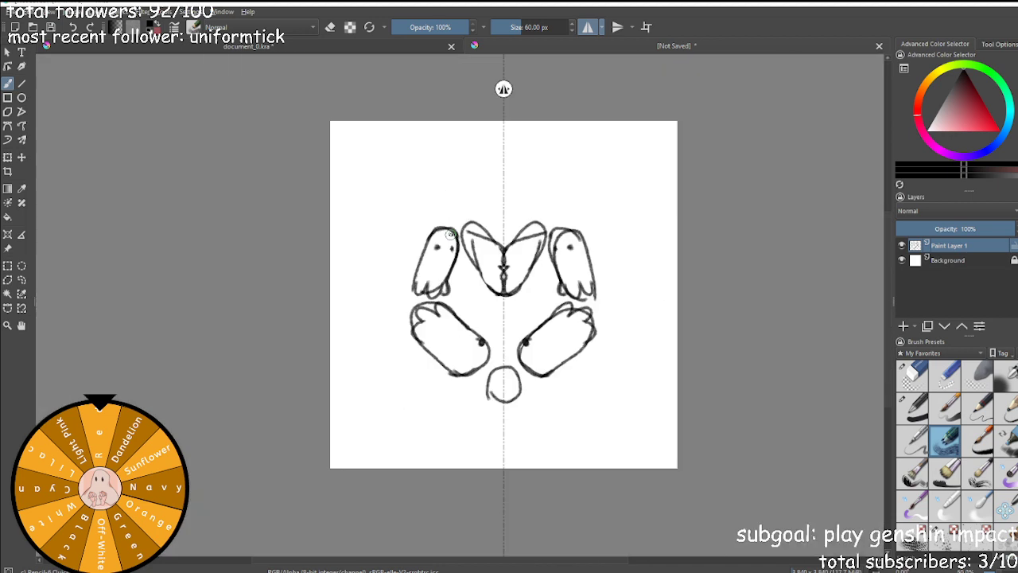
pyautogui.scroll(4, 400, 230)
pyautogui.hotkey('ctrl', 'z')
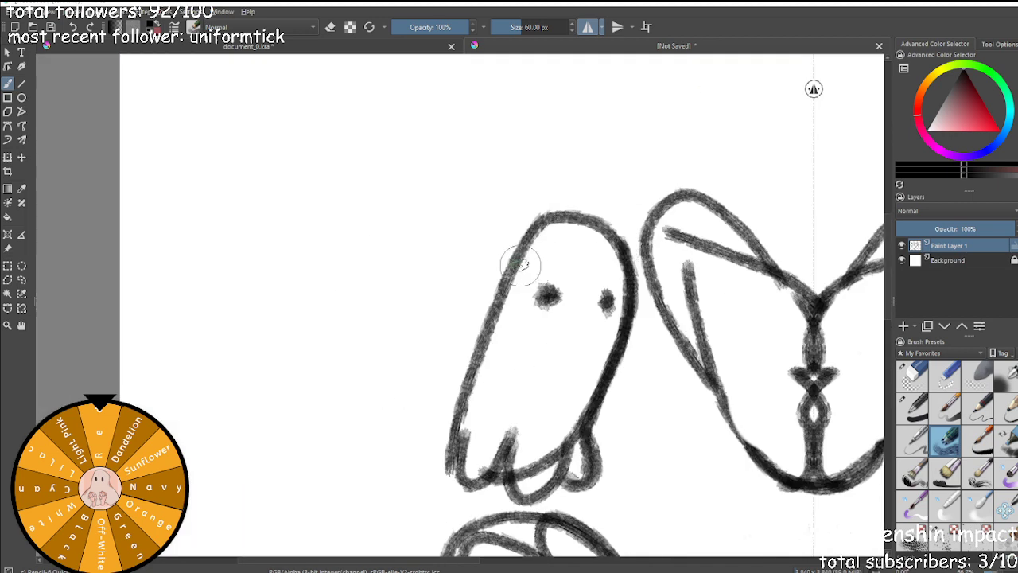
pyautogui.moveTo(514, 263)
pyautogui.mouseDown()
pyautogui.moveTo(569, 220)
pyautogui.moveTo(611, 235)
pyautogui.mouseUp()
pyautogui.scroll(-6, 611, 235)
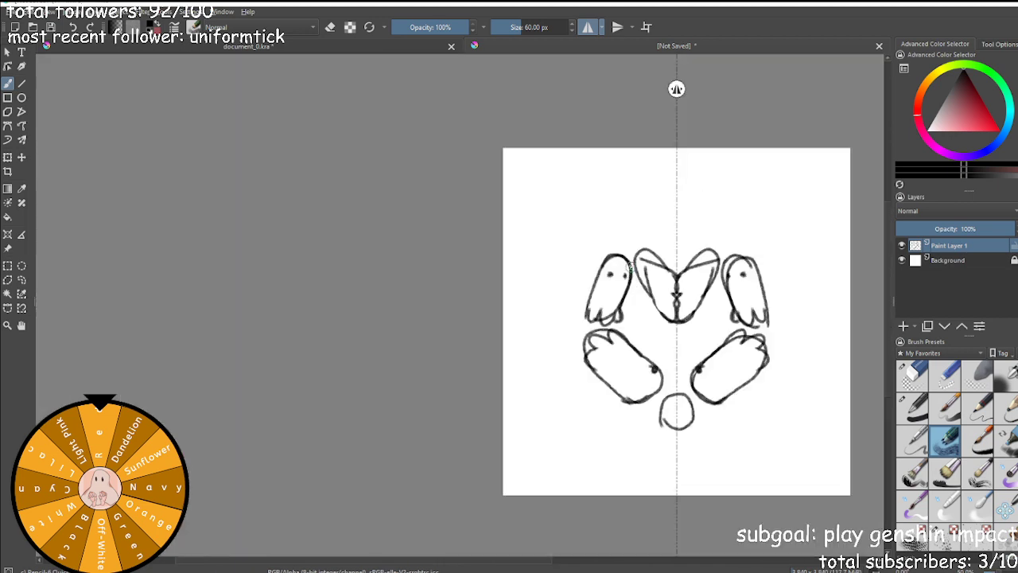
# Try erasing the old lines and dots inside the upper outer shapes and patching the gap in the outline, and undo both.
pyautogui.scroll(4, 653, 273)
pyautogui.scroll(4, 603, 249)
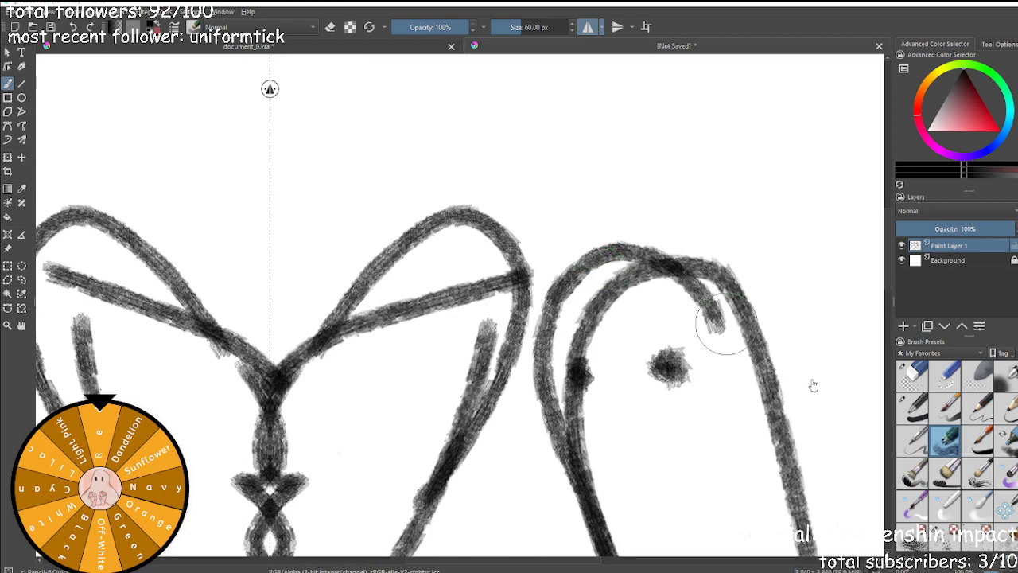
pyautogui.click(913, 374)
pyautogui.moveTo(617, 423)
pyautogui.mouseDown()
pyautogui.moveTo(597, 372)
pyautogui.moveTo(601, 340)
pyautogui.moveTo(628, 300)
pyautogui.moveTo(655, 297)
pyautogui.moveTo(699, 342)
pyautogui.mouseUp()
pyautogui.scroll(-6, 688, 314)
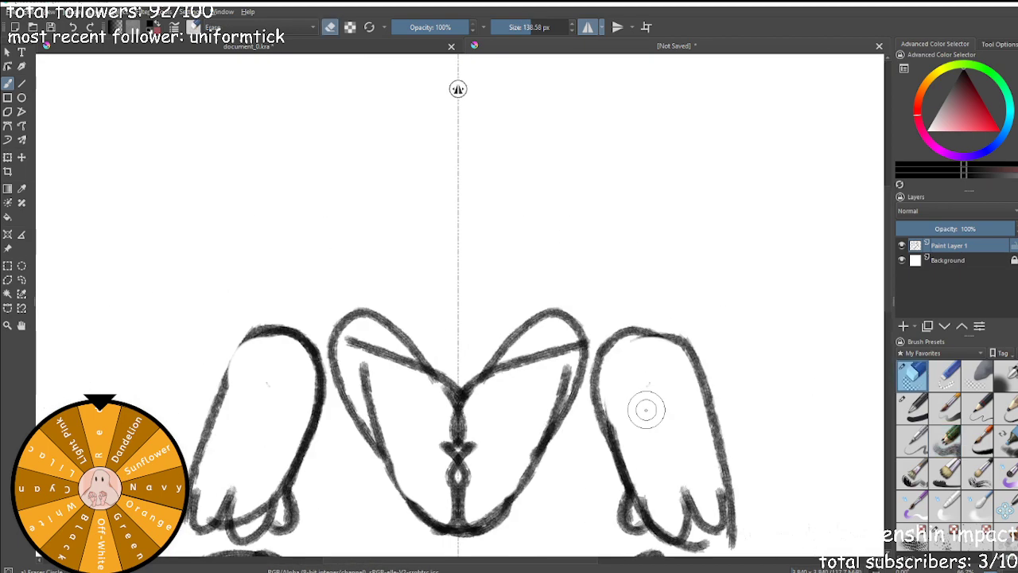
pyautogui.scroll(5, 727, 379)
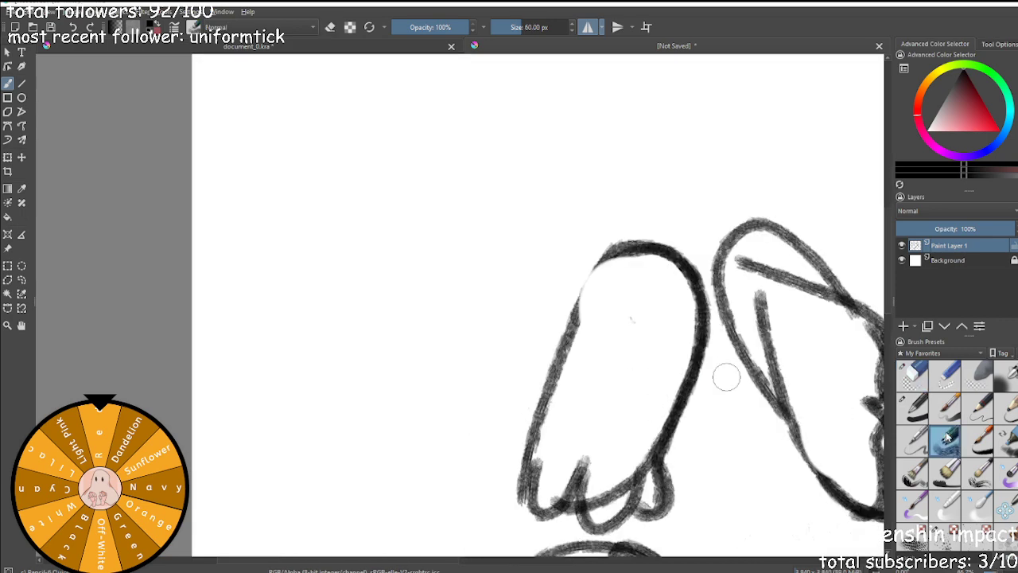
pyautogui.click(945, 440)
pyautogui.scroll(2, 710, 318)
pyautogui.moveTo(444, 316)
pyautogui.mouseDown()
pyautogui.moveTo(465, 237)
pyautogui.moveTo(517, 163)
pyautogui.mouseUp()
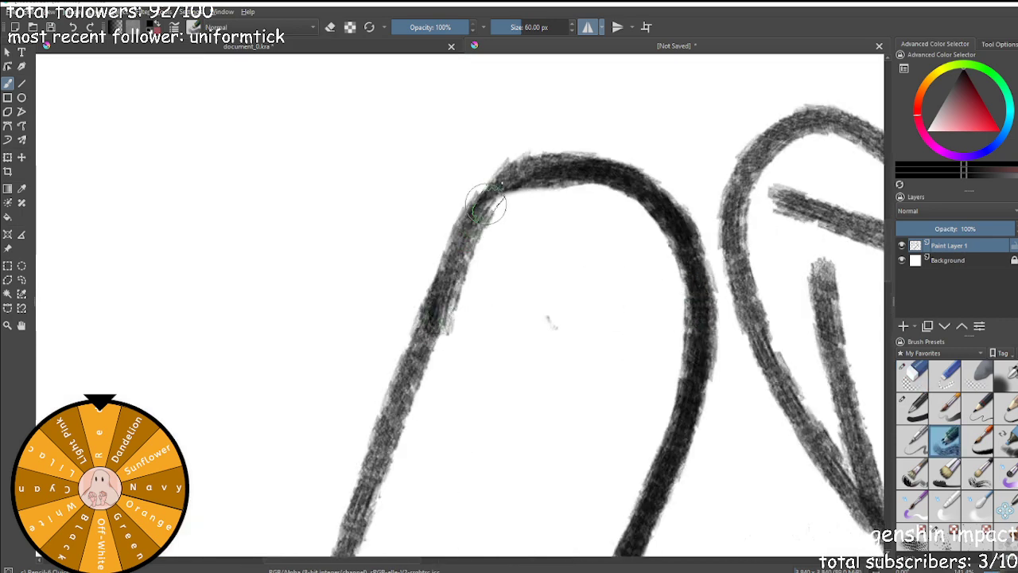
pyautogui.scroll(-5, 517, 200)
pyautogui.scroll(3, 686, 216)
pyautogui.hotkey('ctrl', 'z')
pyautogui.hotkey('ctrl', 'z')
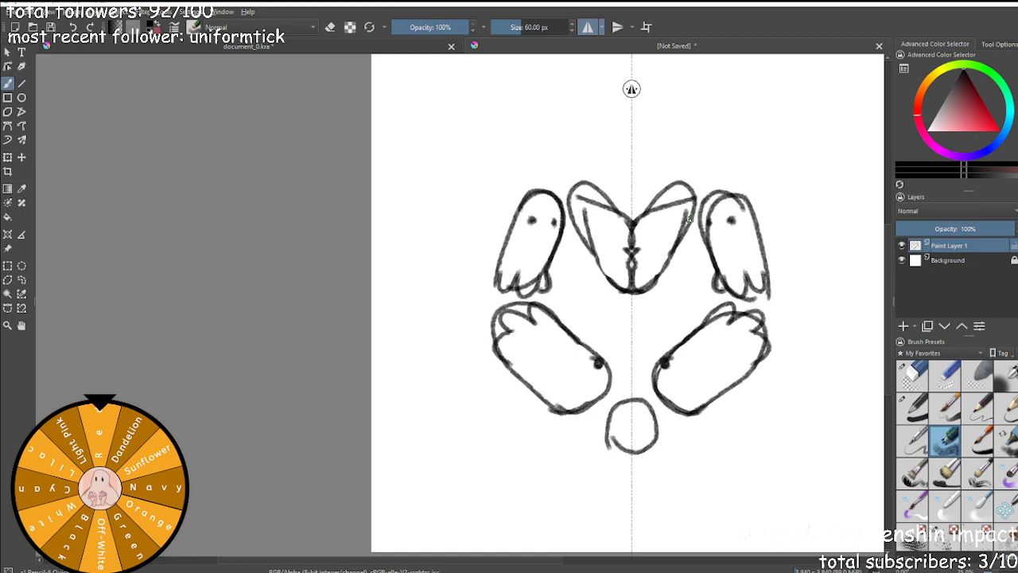
# Try darkening the dots in the upper outer shapes, and undo the strokes.
pyautogui.scroll(3, 690, 205)
pyautogui.scroll(-3, 693, 200)
pyautogui.scroll(3, 718, 330)
pyautogui.scroll(-1, 320, 313)
pyautogui.scroll(-4, 319, 313)
pyautogui.scroll(4, 186, 336)
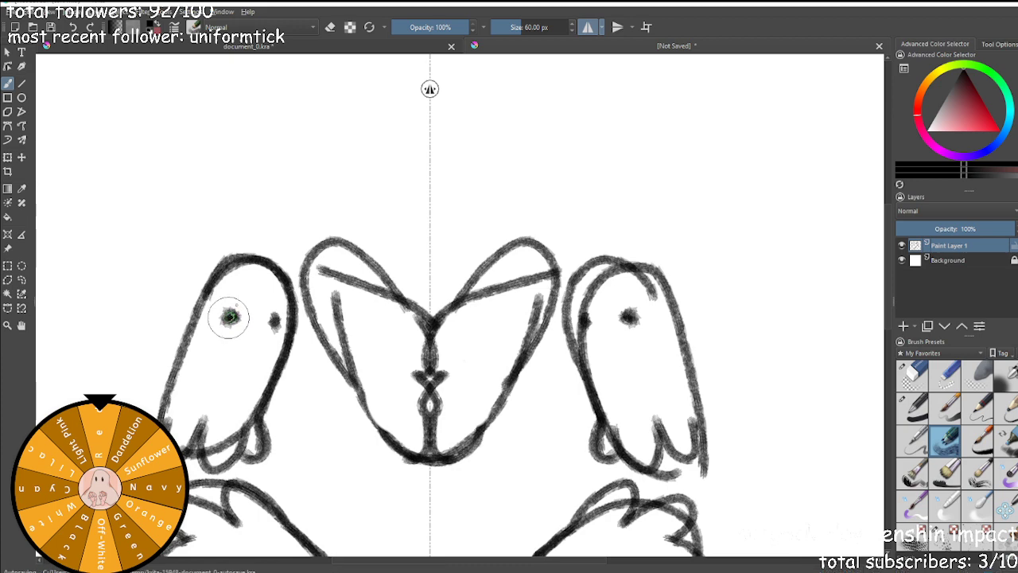
pyautogui.moveTo(231, 316)
pyautogui.mouseDown()
pyautogui.moveTo(256, 311)
pyautogui.moveTo(280, 316)
pyautogui.mouseUp()
pyautogui.scroll(1, 241, 328)
pyautogui.hotkey('ctrl', 'z')
pyautogui.scroll(-2, 370, 350)
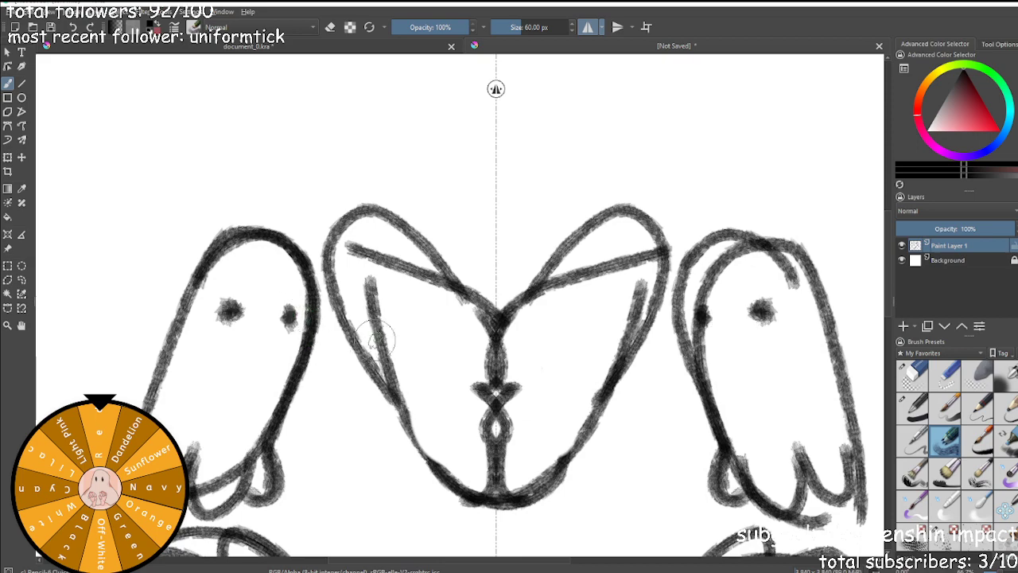
# Erase the leftover inner line and dots inside the right-hand upper outer shape with an unmirrored eraser of 60.07 px, and restore mirroring.
pyautogui.scroll(2, 723, 300)
pyautogui.click(912, 374)
pyautogui.scroll(3, 649, 358)
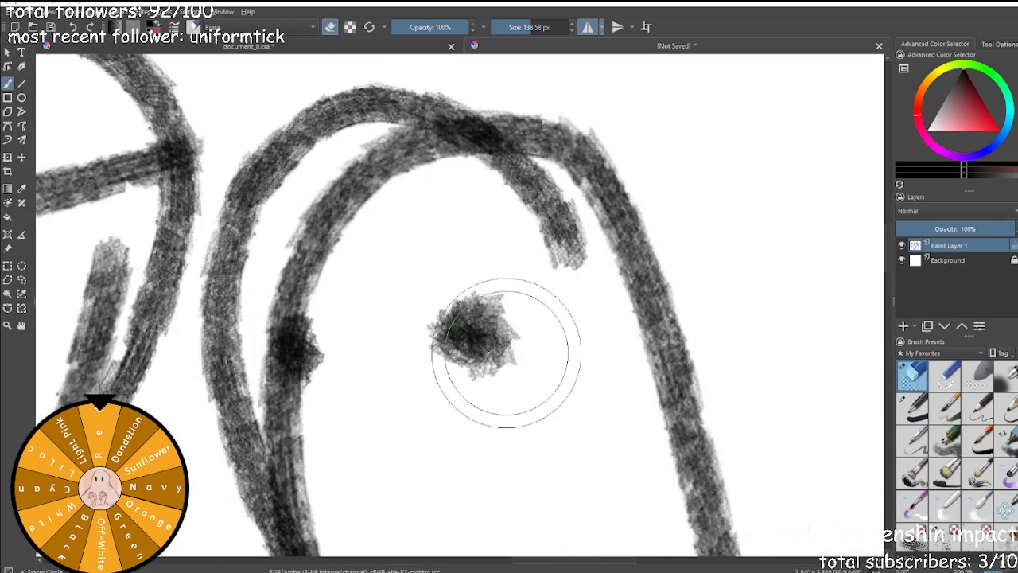
pyautogui.click(521, 28)
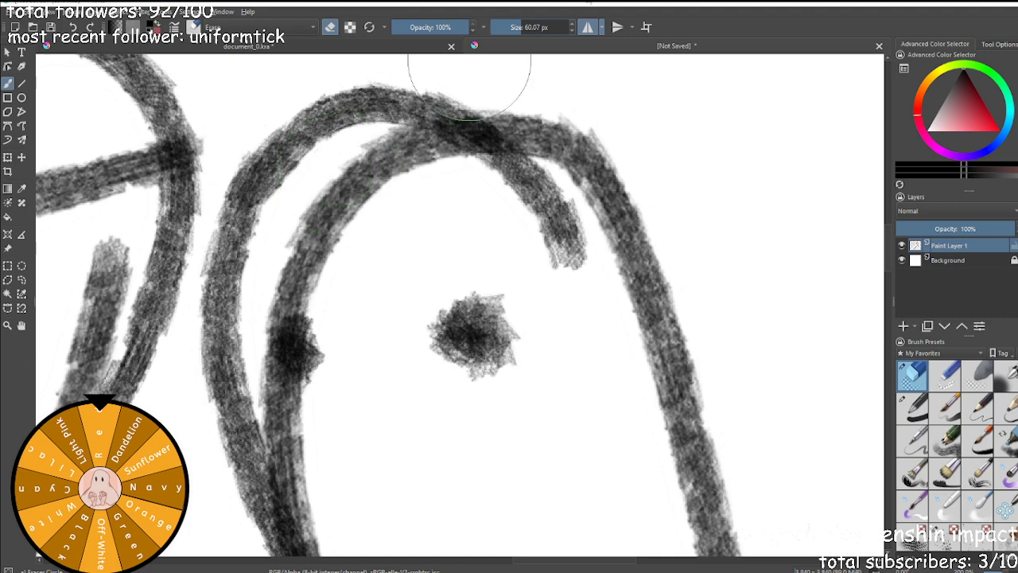
pyautogui.click(588, 27)
pyautogui.moveTo(515, 427)
pyautogui.mouseDown()
pyautogui.moveTo(491, 406)
pyautogui.moveTo(451, 270)
pyautogui.moveTo(530, 302)
pyautogui.moveTo(510, 360)
pyautogui.moveTo(559, 303)
pyautogui.moveTo(553, 236)
pyautogui.moveTo(486, 189)
pyautogui.moveTo(404, 173)
pyautogui.moveTo(373, 185)
pyautogui.moveTo(310, 322)
pyautogui.moveTo(285, 409)
pyautogui.moveTo(293, 434)
pyautogui.moveTo(279, 236)
pyautogui.moveTo(329, 166)
pyautogui.moveTo(382, 159)
pyautogui.moveTo(462, 202)
pyautogui.moveTo(496, 389)
pyautogui.moveTo(547, 243)
pyautogui.moveTo(563, 234)
pyautogui.moveTo(538, 202)
pyautogui.moveTo(484, 179)
pyautogui.moveTo(403, 176)
pyautogui.moveTo(340, 195)
pyautogui.moveTo(311, 239)
pyautogui.mouseUp()
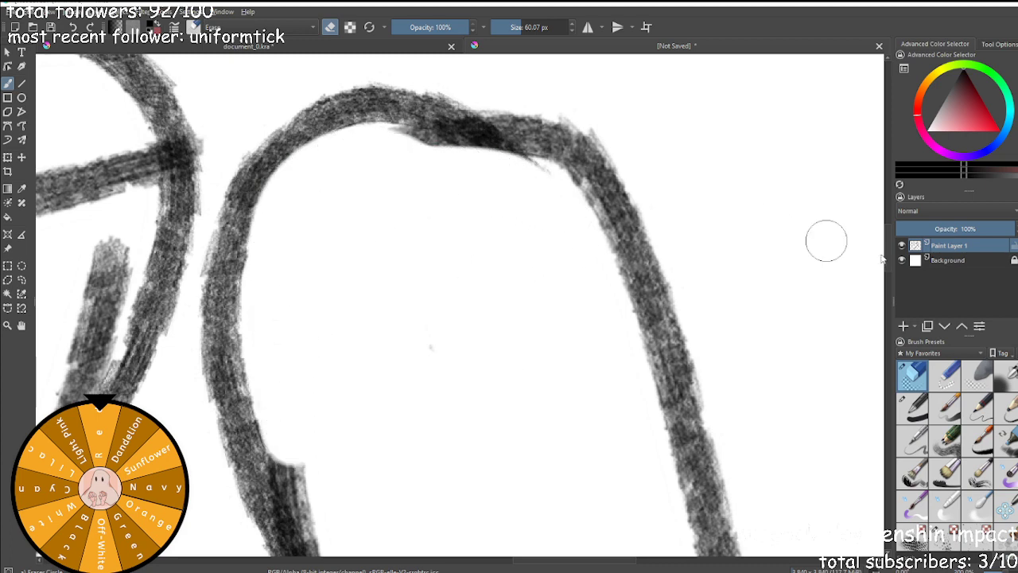
pyautogui.click(588, 27)
pyautogui.click(945, 437)
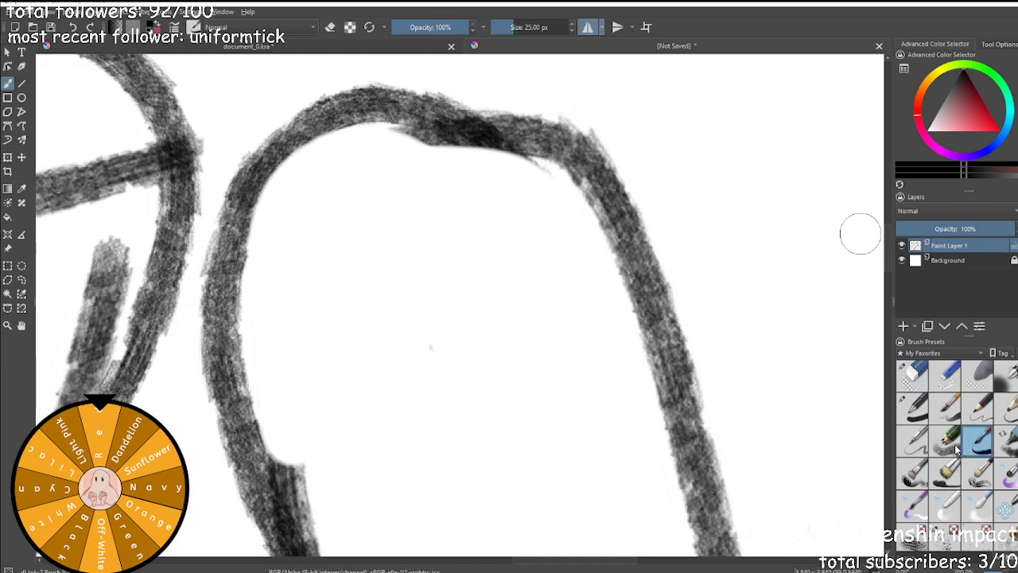
# Redraw a pair of dots inside the upper outer shapes with the mirrored 60 px pencil.
pyautogui.moveTo(254, 261)
pyautogui.mouseDown()
pyautogui.moveTo(243, 247)
pyautogui.moveTo(238, 266)
pyautogui.mouseUp()
pyautogui.scroll(-4, 202, 294)
pyautogui.scroll(-6, 88, 394)
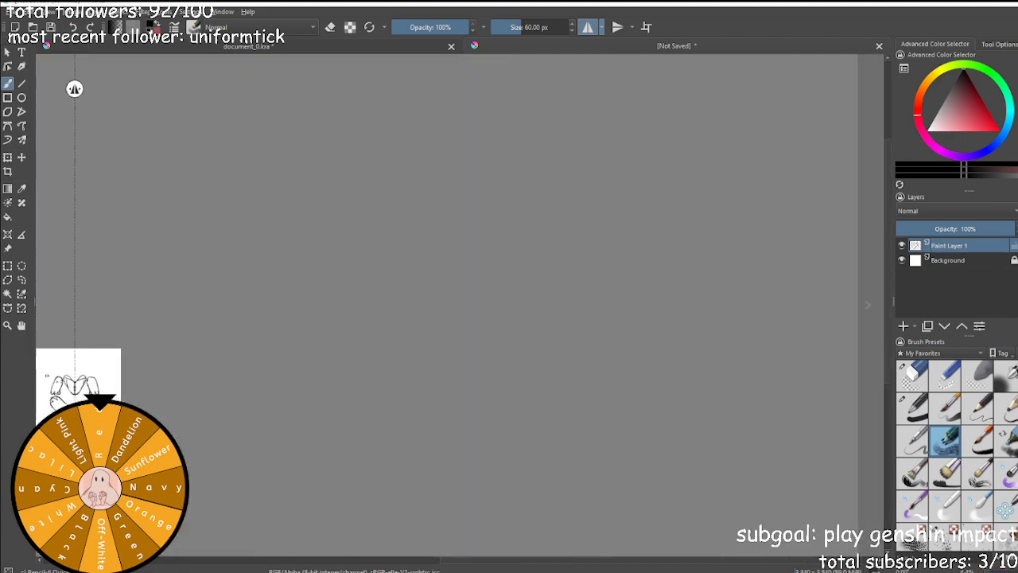
pyautogui.scroll(8, 57, 395)
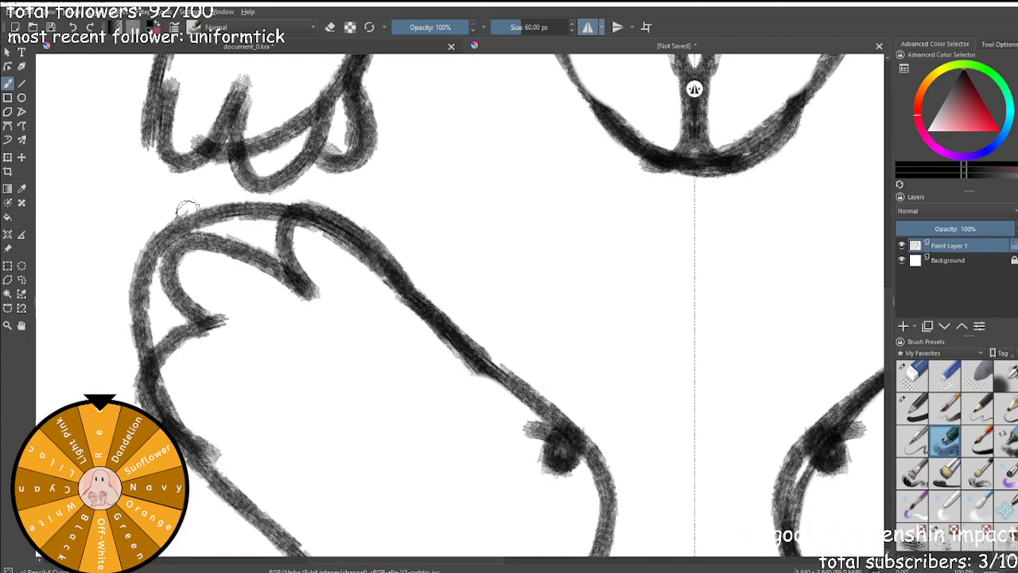
pyautogui.press('-')
pyautogui.press('-')
pyautogui.press('-')
pyautogui.press('-')
pyautogui.press('+')
pyautogui.press('+')
pyautogui.press('+')
pyautogui.press('+')
pyautogui.press('+')
pyautogui.press('+')
pyautogui.moveTo(296, 209)
pyautogui.mouseDown()
pyautogui.moveTo(289, 183)
pyautogui.moveTo(280, 205)
pyautogui.mouseUp()
pyautogui.moveTo(102, 190)
pyautogui.mouseDown()
pyautogui.moveTo(93, 209)
pyautogui.moveTo(102, 170)
pyautogui.moveTo(90, 177)
pyautogui.mouseUp()
pyautogui.press('-')
pyautogui.press('-')
pyautogui.press('-')
pyautogui.press('-')
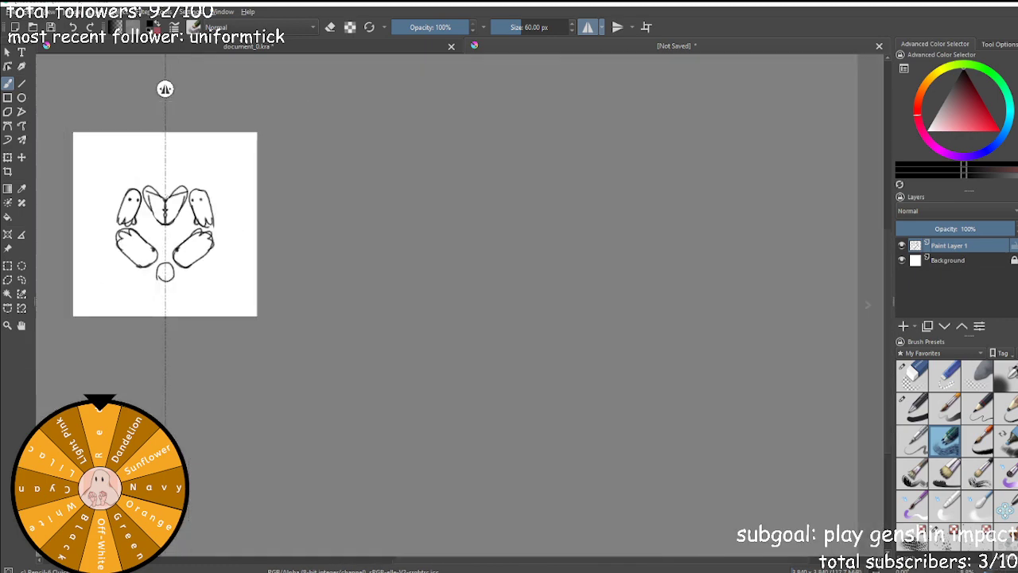
# Try sketching small marks inside the lower outer shapes with the 60 px pencil, and undo them.
pyautogui.scroll(5, 135, 246)
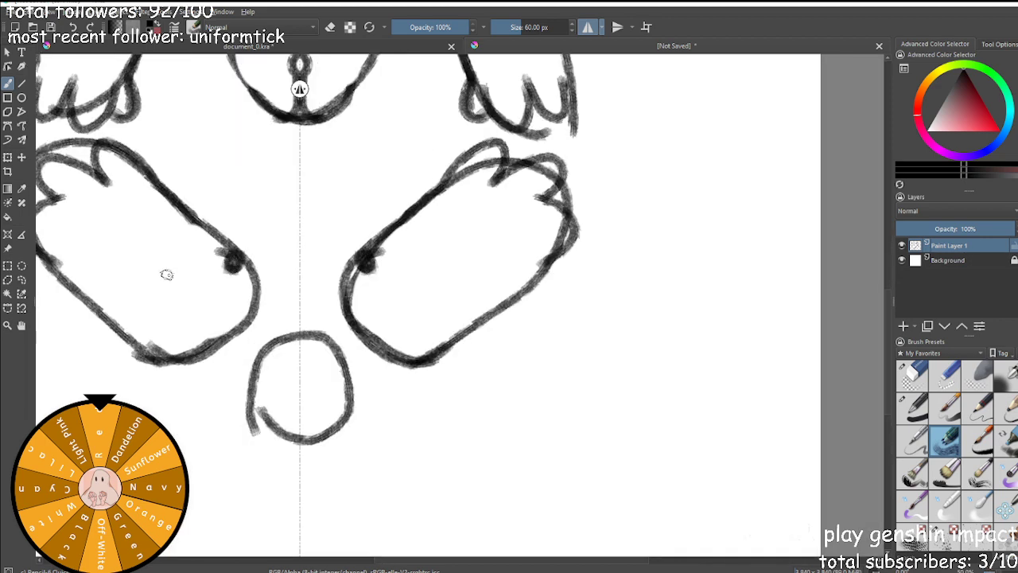
pyautogui.moveTo(185, 300)
pyautogui.mouseDown()
pyautogui.moveTo(180, 289)
pyautogui.moveTo(170, 309)
pyautogui.moveTo(157, 296)
pyautogui.mouseUp()
pyautogui.hotkey('ctrl', 'z')
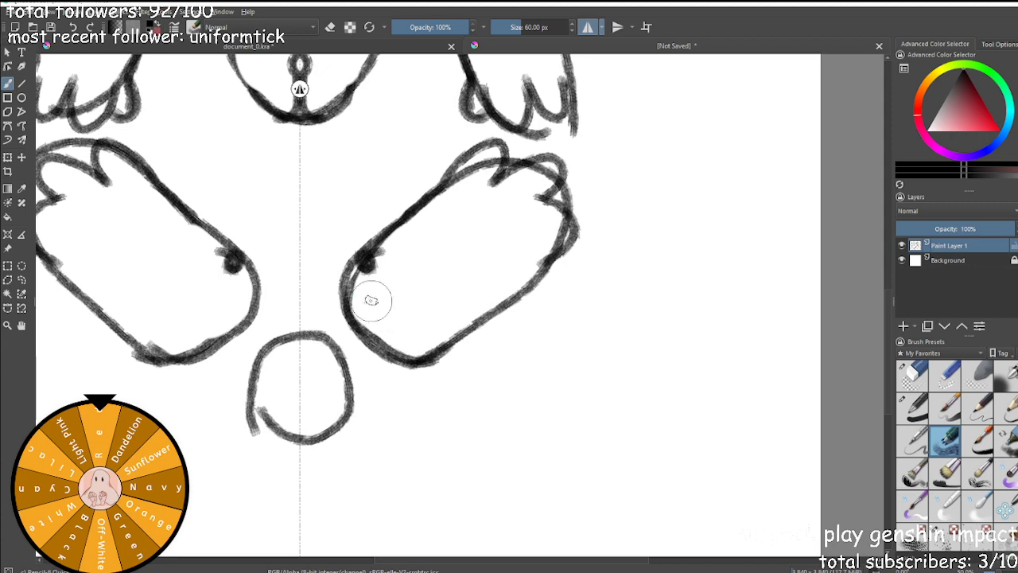
pyautogui.scroll(-6, 199, 247)
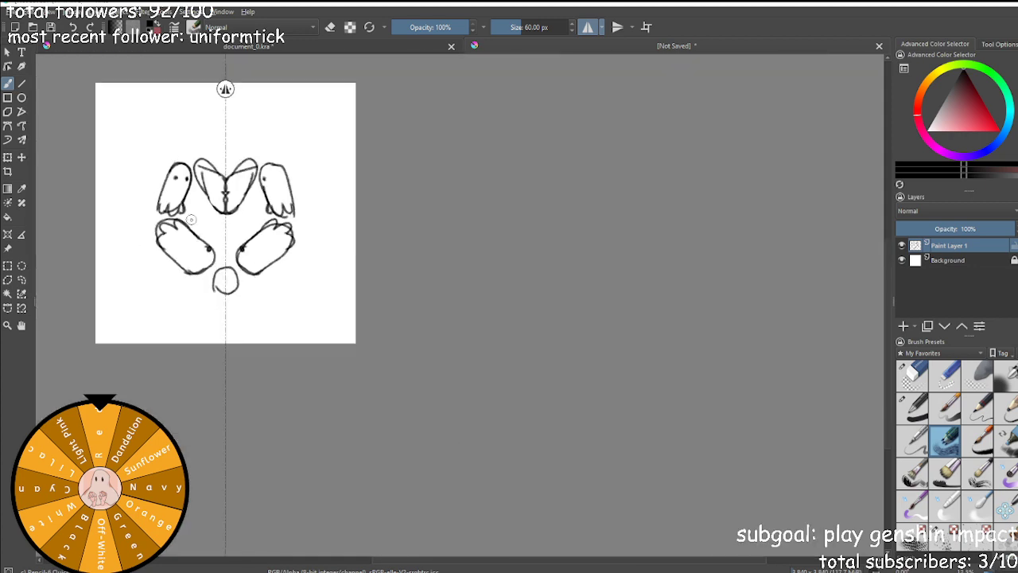
pyautogui.scroll(8, 266, 246)
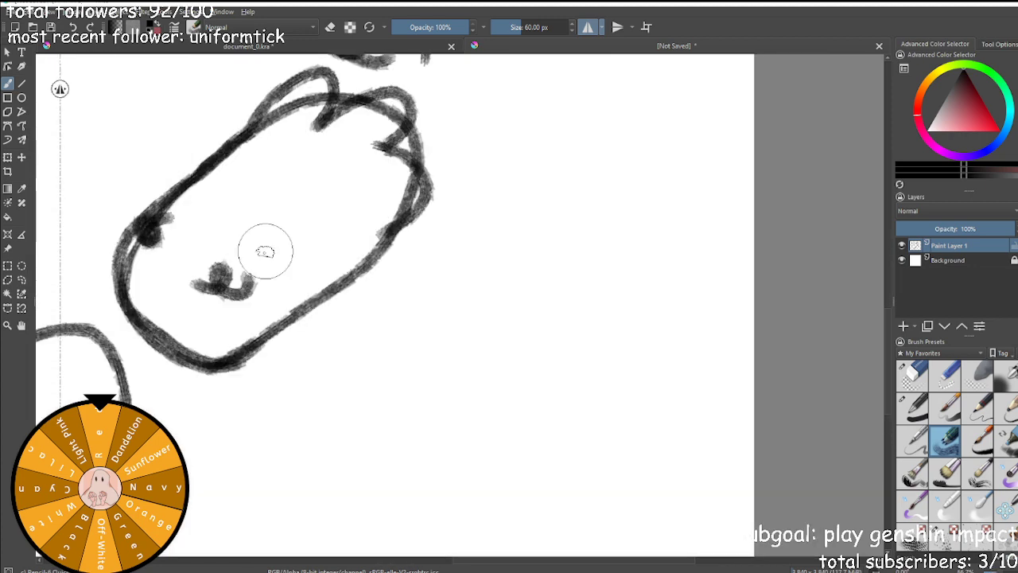
# Erase the old dots at the upper inner ends of the lower outer shapes with the 60.07 px eraser.
pyautogui.click(912, 373)
pyautogui.scroll(4, 171, 262)
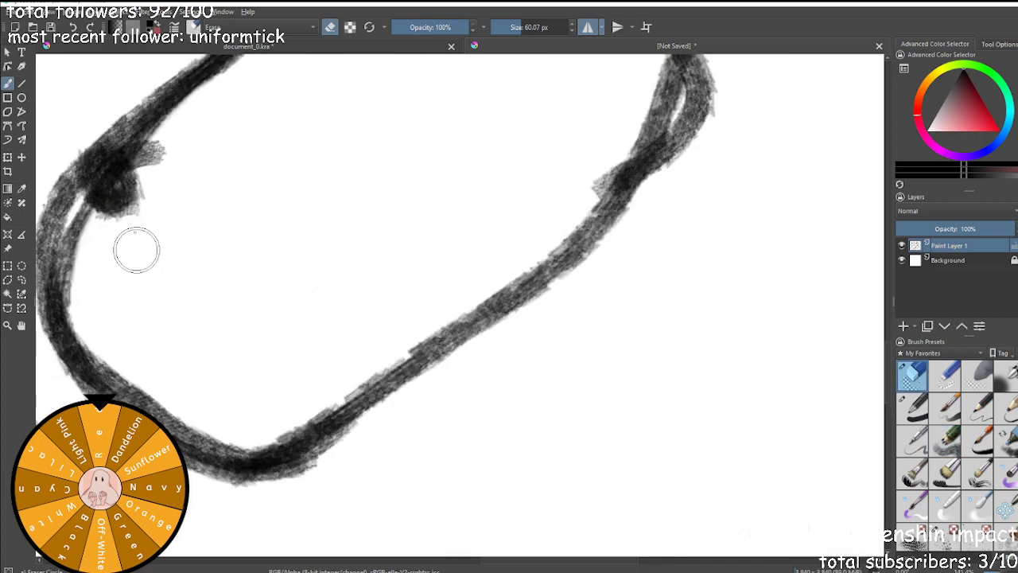
pyautogui.moveTo(186, 137)
pyautogui.mouseDown()
pyautogui.moveTo(136, 170)
pyautogui.moveTo(96, 220)
pyautogui.mouseUp()
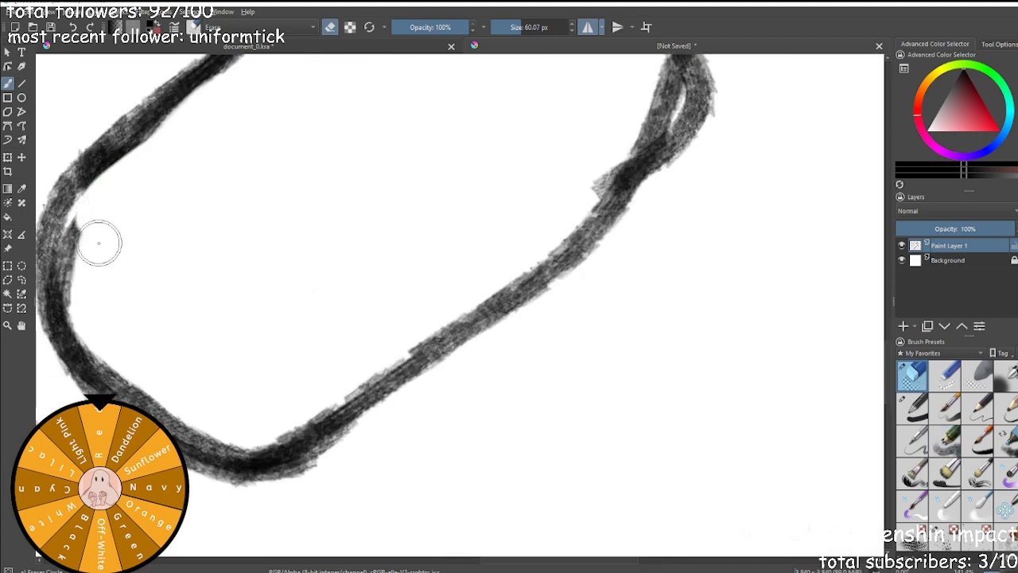
pyautogui.scroll(-10, 95, 221)
pyautogui.scroll(4, 89, 88)
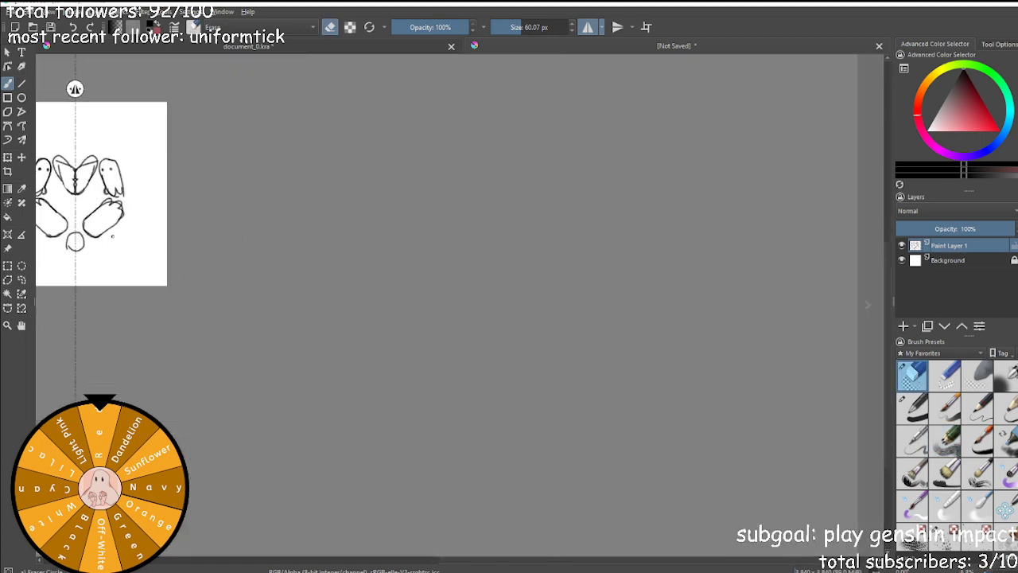
pyautogui.scroll(-5, 75, 88)
pyautogui.scroll(6, 68, 197)
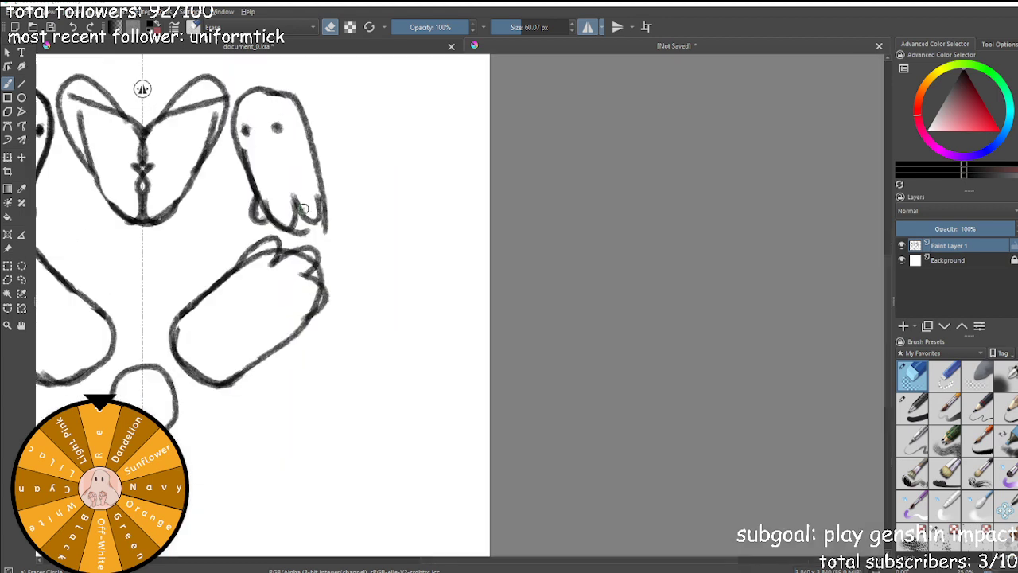
# Try a short 40 px basic-brush stroke at the lower edge of the lower outer shapes, and undo it.
pyautogui.click(917, 409)
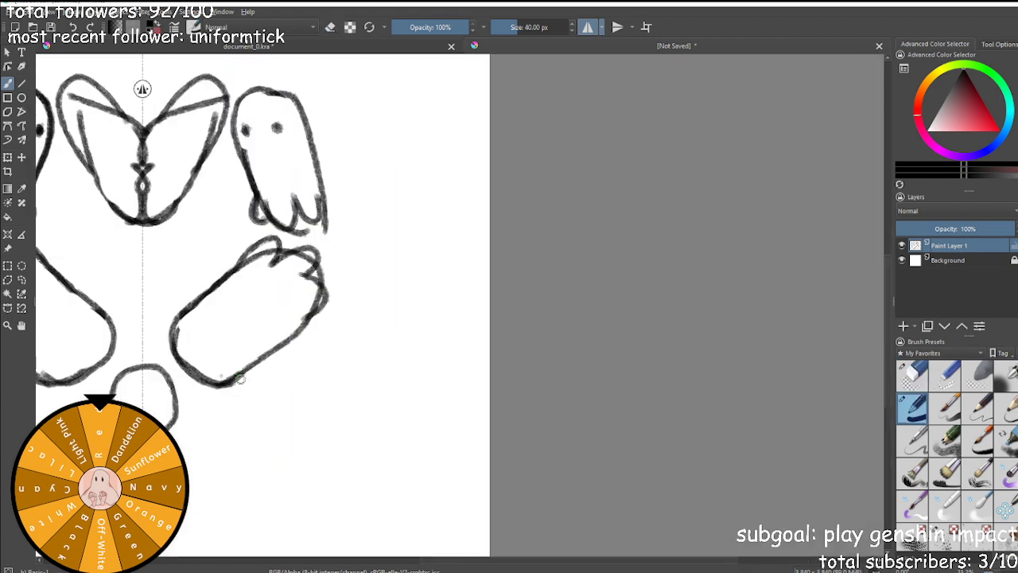
pyautogui.scroll(2, 247, 382)
pyautogui.moveTo(190, 379); pyautogui.dragTo(190, 361)
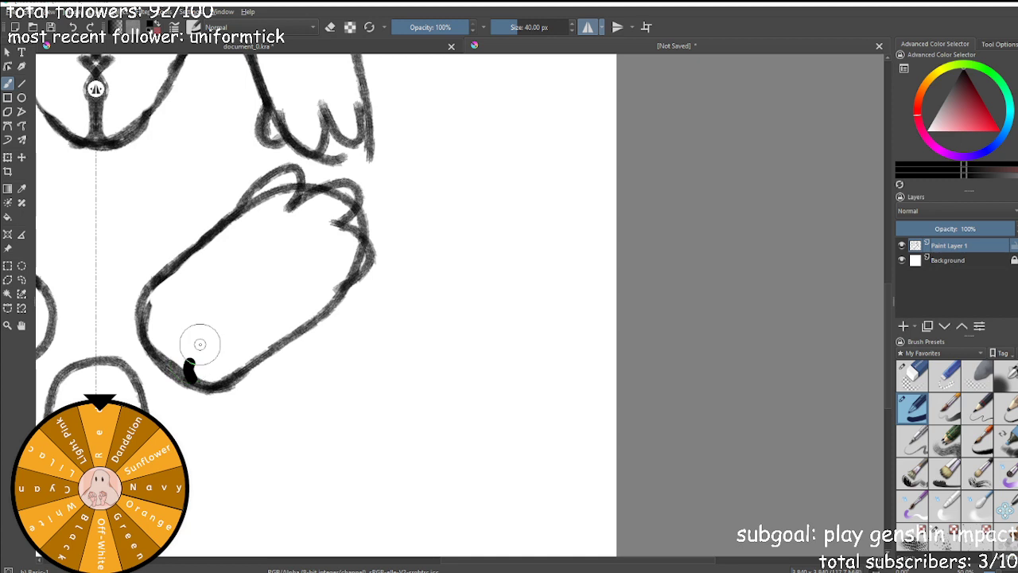
pyautogui.hotkey('ctrl', 'z')
# Draw a dot on the lower edge of each lower outer shape with the 60 px pencil, undoing the first version and redrawing it.
pyautogui.click(978, 441)
pyautogui.click(946, 441)
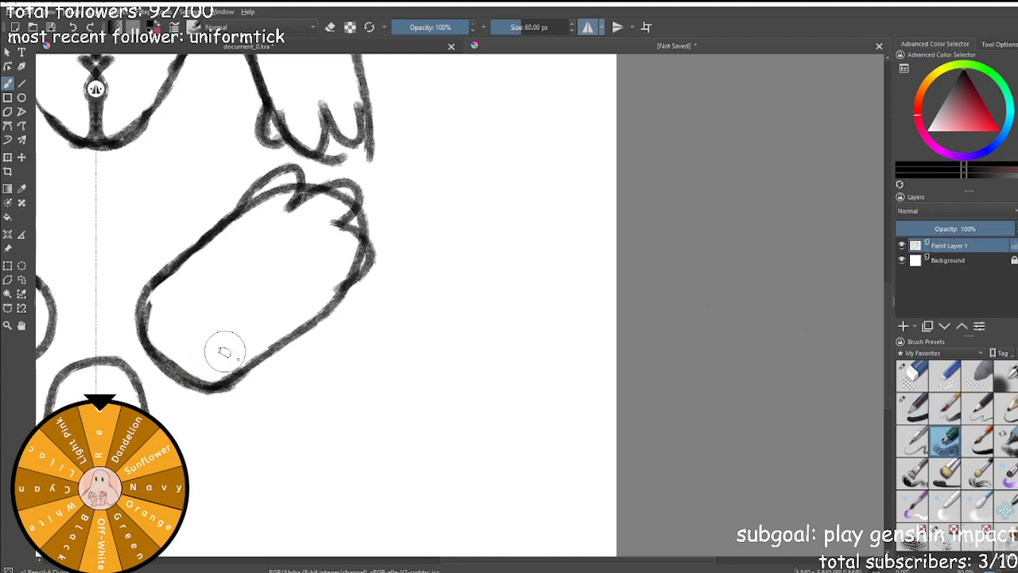
pyautogui.scroll(2, 170, 314)
pyautogui.moveTo(230, 356)
pyautogui.mouseDown()
pyautogui.moveTo(195, 349)
pyautogui.moveTo(219, 331)
pyautogui.moveTo(234, 362)
pyautogui.moveTo(225, 373)
pyautogui.moveTo(205, 339)
pyautogui.moveTo(237, 332)
pyautogui.mouseUp()
pyautogui.scroll(-4, 240, 331)
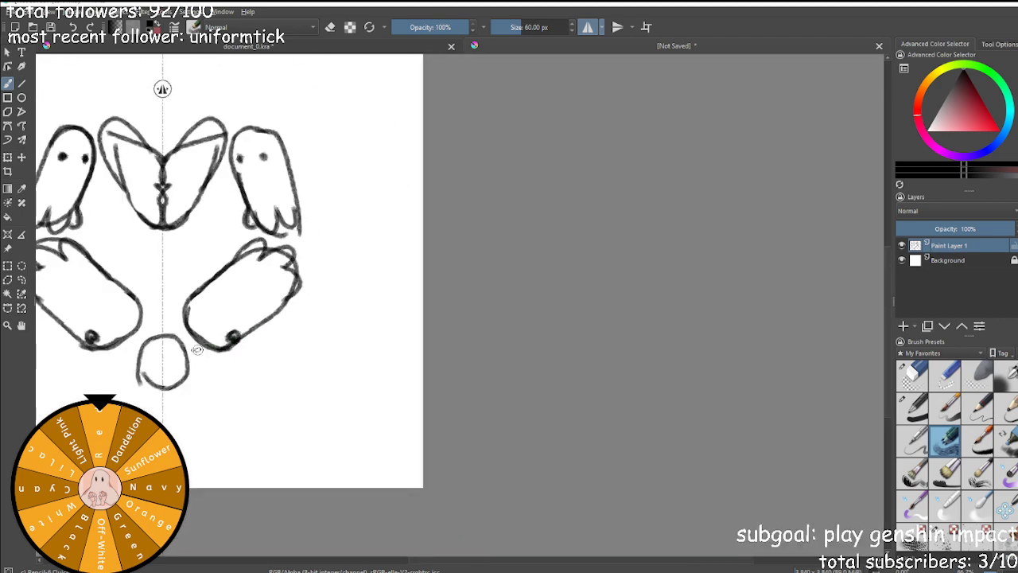
pyautogui.scroll(4, 187, 320)
pyautogui.hotkey('ctrl', 'z')
pyautogui.moveTo(382, 390)
pyautogui.mouseDown()
pyautogui.moveTo(391, 377)
pyautogui.moveTo(393, 398)
pyautogui.mouseUp()
# Add a second, darker dot further inside the inner end of each lower outer shape.
pyautogui.scroll(-3, 393, 397)
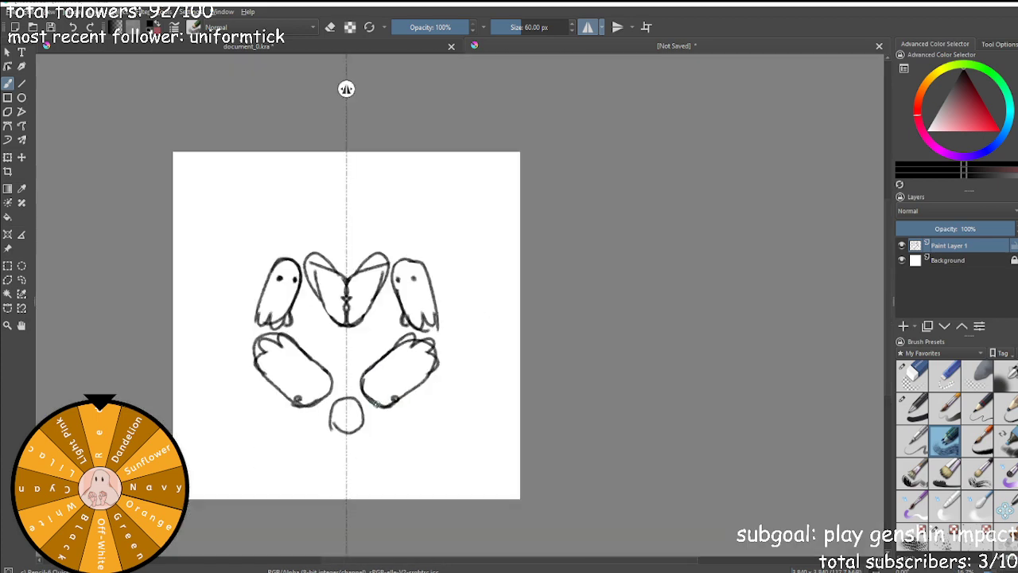
pyautogui.scroll(2, 299, 366)
pyautogui.scroll(2, 297, 366)
pyautogui.moveTo(339, 368)
pyautogui.mouseDown()
pyautogui.moveTo(364, 358)
pyautogui.moveTo(344, 376)
pyautogui.moveTo(696, 227)
pyautogui.mouseUp()
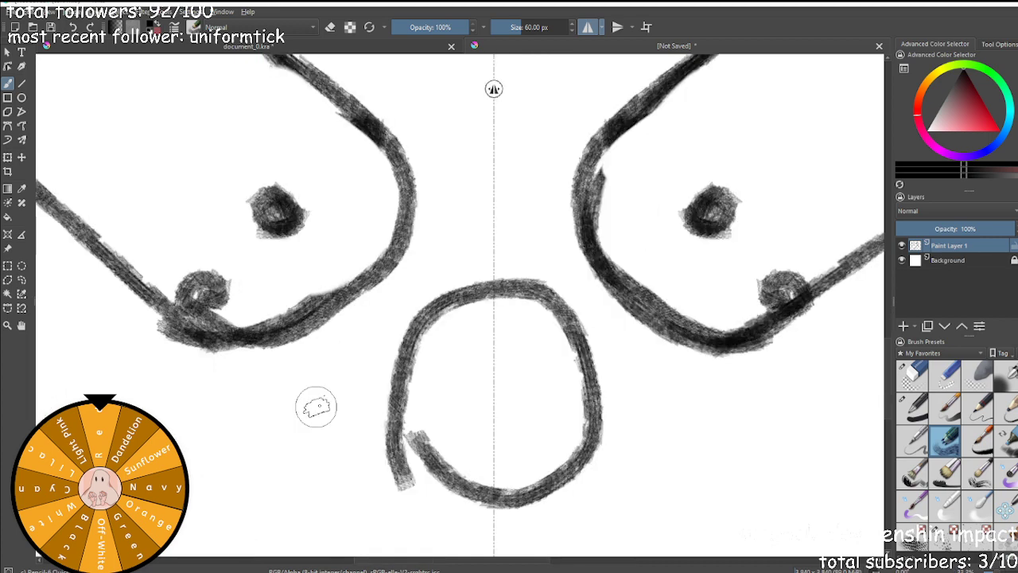
pyautogui.scroll(-3, 386, 372)
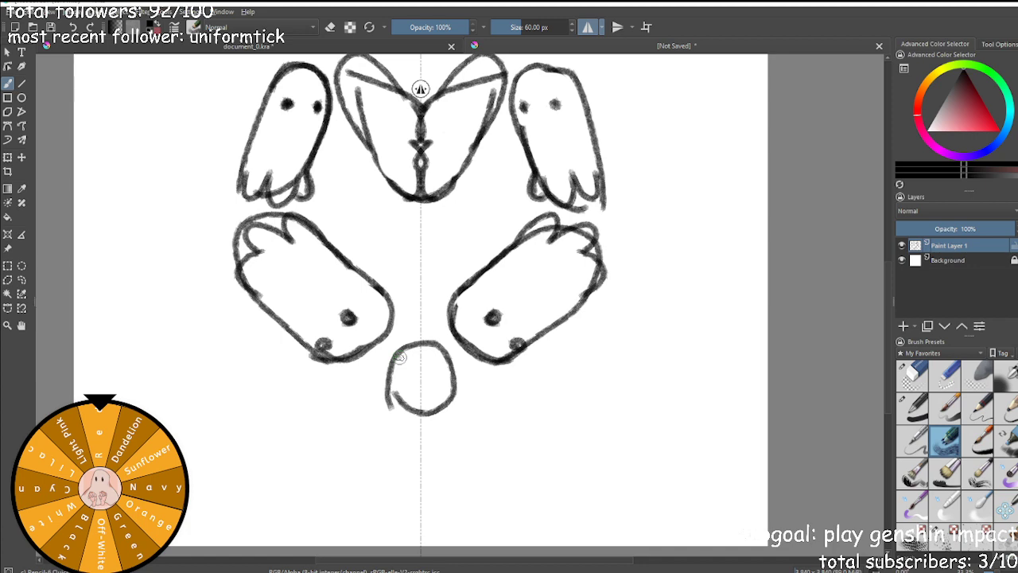
# Draw rounded scallops along the bottom of the small central circle and two mirrored dots inside it.
pyautogui.scroll(2, 505, 450)
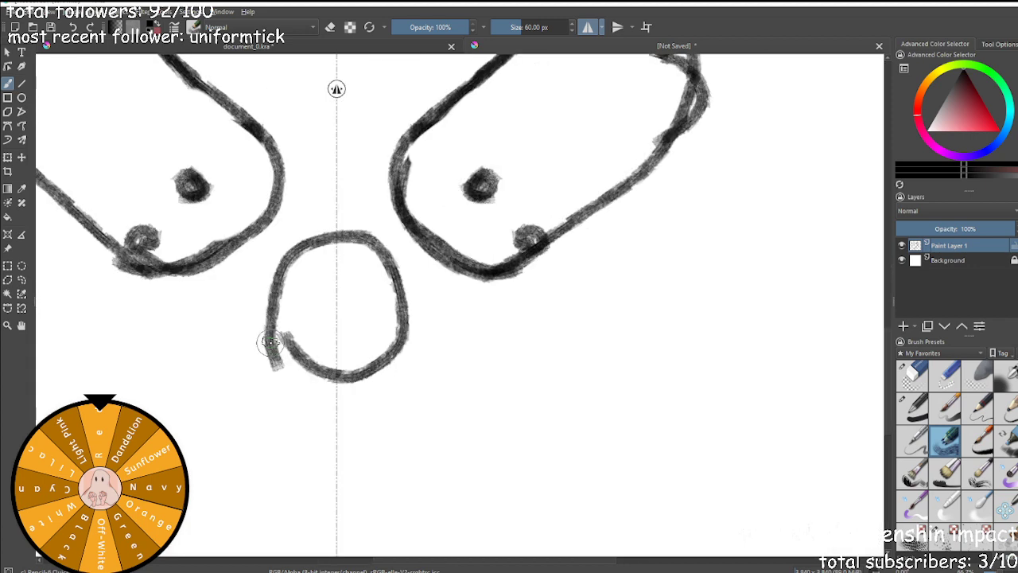
pyautogui.press('+')
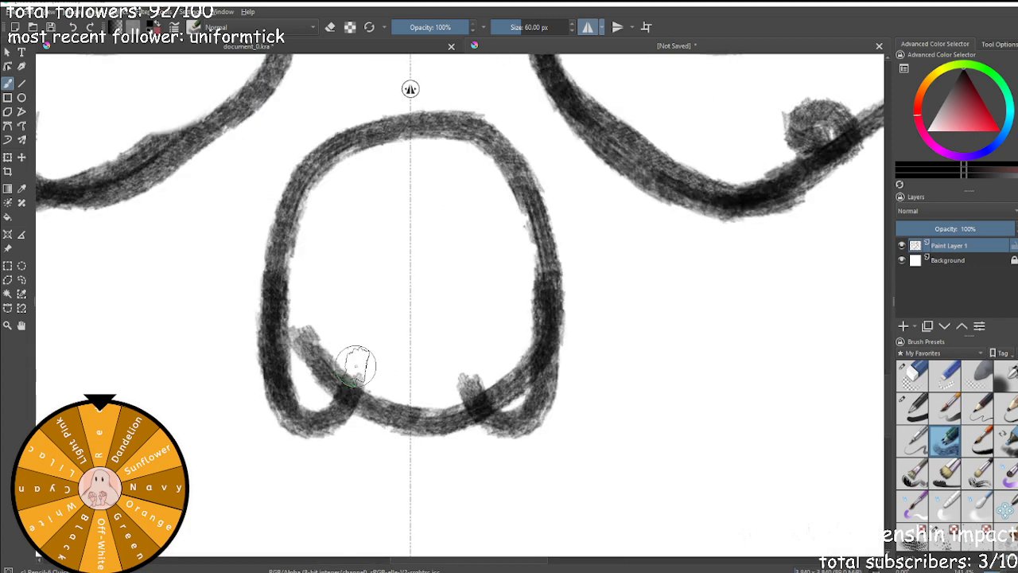
pyautogui.moveTo(356, 366); pyautogui.dragTo(407, 433)
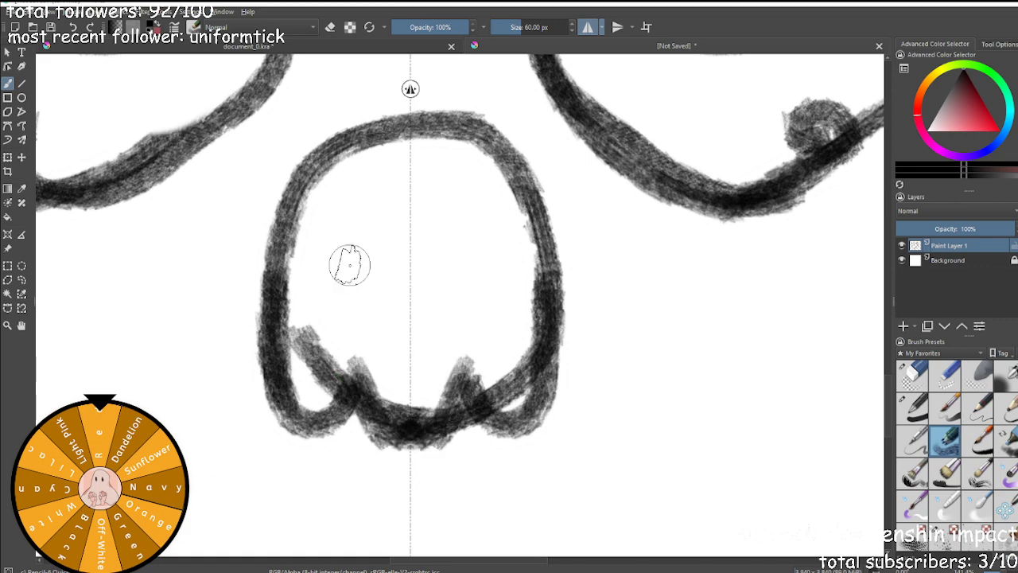
pyautogui.moveTo(350, 265); pyautogui.dragTo(368, 258)
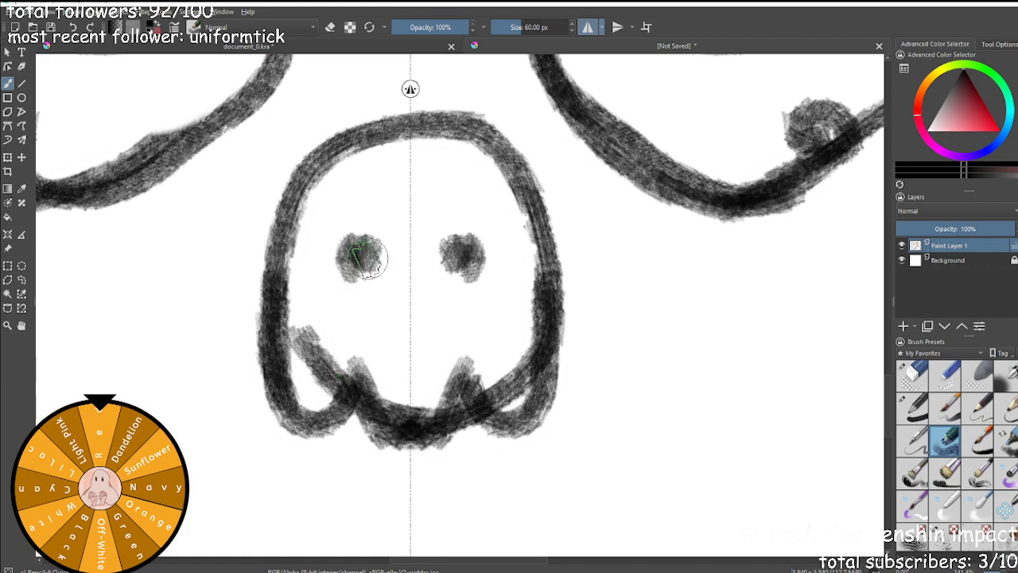
pyautogui.scroll(-8, 335, 332)
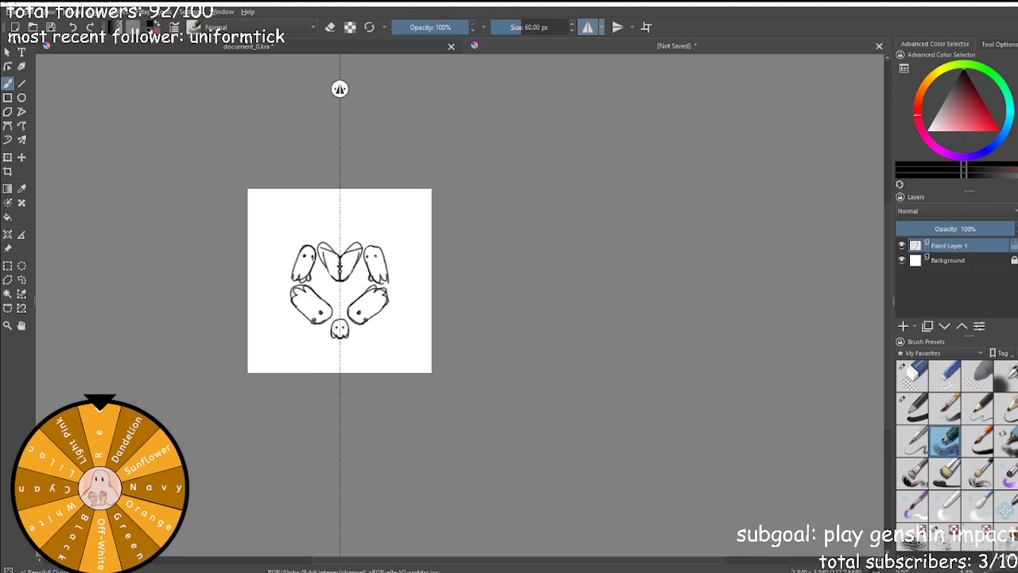
# Erase the inner lines in both lobes of the central heart shape with the 60.07 px eraser, and return to the 60 px pencil.
pyautogui.scroll(8, 340, 250)
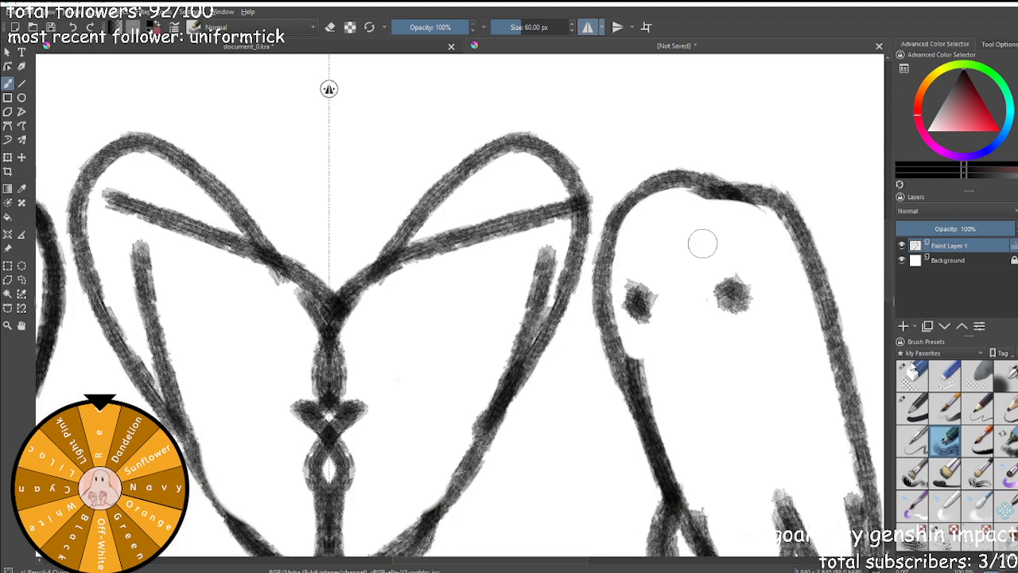
pyautogui.press('e')
pyautogui.moveTo(443, 248)
pyautogui.mouseDown()
pyautogui.moveTo(538, 252)
pyautogui.moveTo(540, 265)
pyautogui.moveTo(510, 303)
pyautogui.moveTo(449, 249)
pyautogui.moveTo(414, 253)
pyautogui.mouseUp()
pyautogui.moveTo(132, 196); pyautogui.dragTo(136, 227)
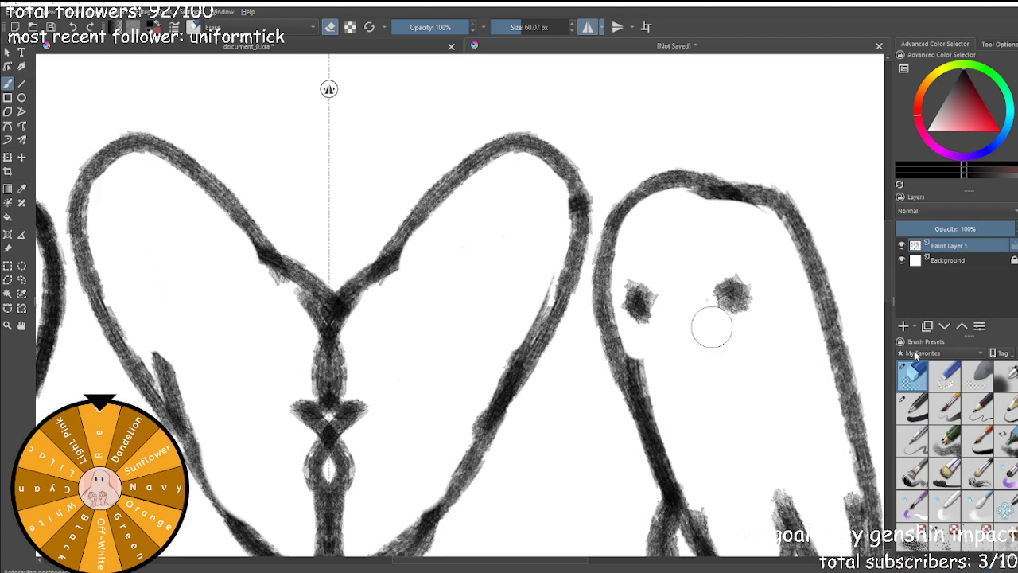
pyautogui.click(919, 416)
pyautogui.click(947, 409)
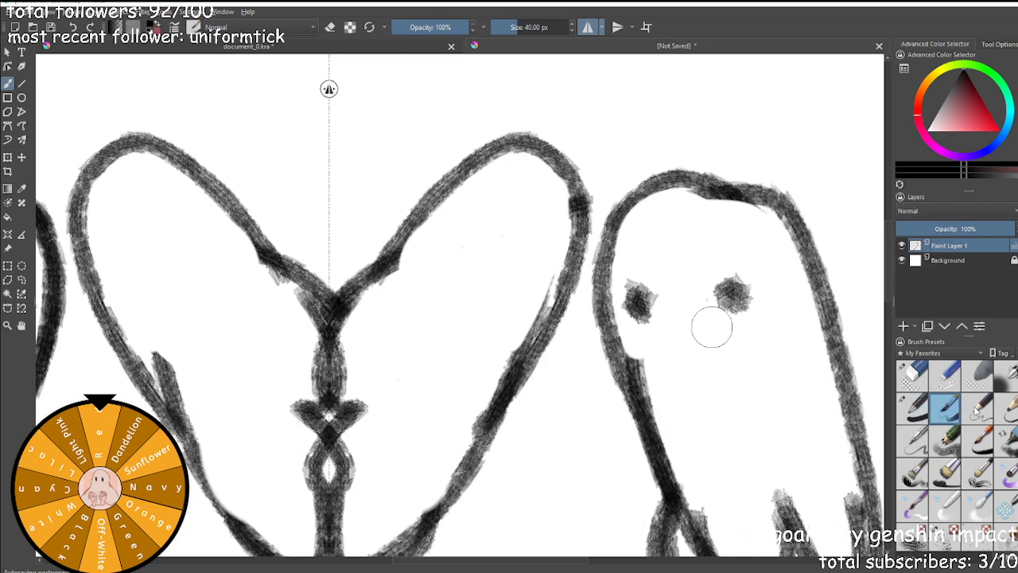
pyautogui.click(945, 439)
# Try dots near the outer edges of the central heart shape's lobes, redrawing them slightly further in, and undo them.
pyautogui.moveTo(559, 246)
pyautogui.mouseDown()
pyautogui.moveTo(552, 256)
pyautogui.moveTo(555, 245)
pyautogui.moveTo(565, 255)
pyautogui.mouseUp()
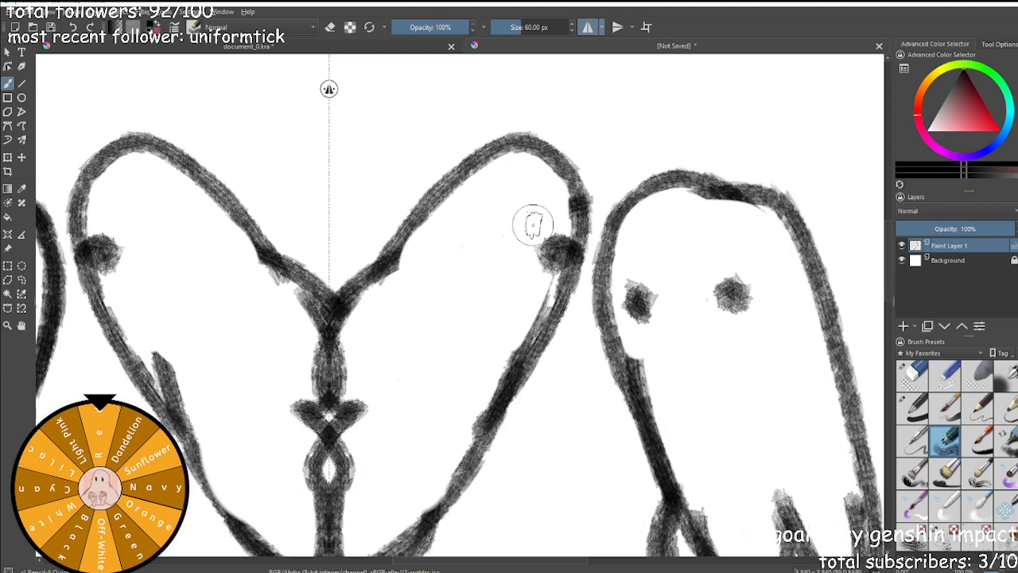
pyautogui.scroll(2, 533, 225)
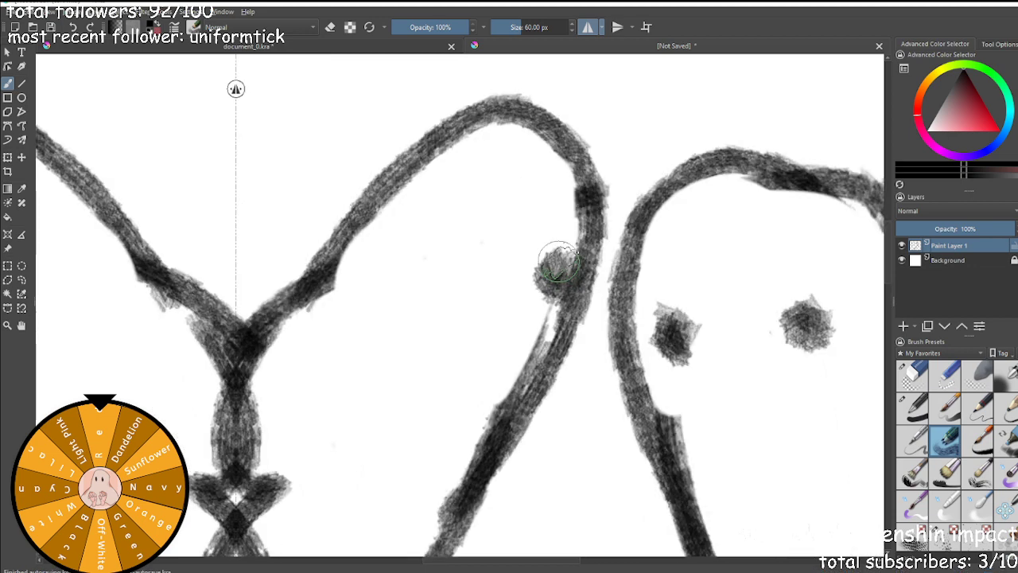
pyautogui.hotkey('ctrl', 'z')
pyautogui.moveTo(551, 277); pyautogui.dragTo(553, 264)
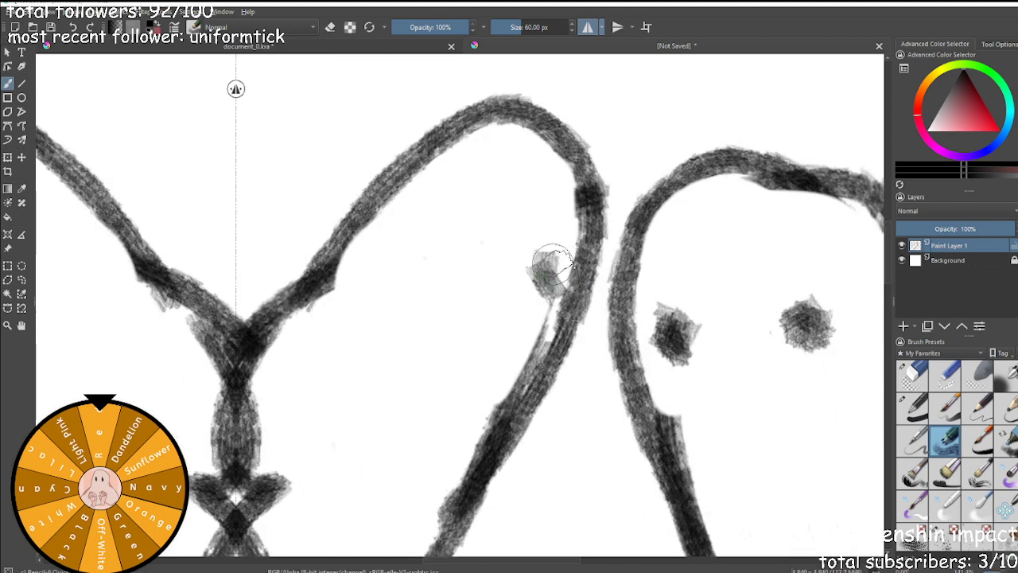
pyautogui.hotkey('ctrl', 'shift', 'z')
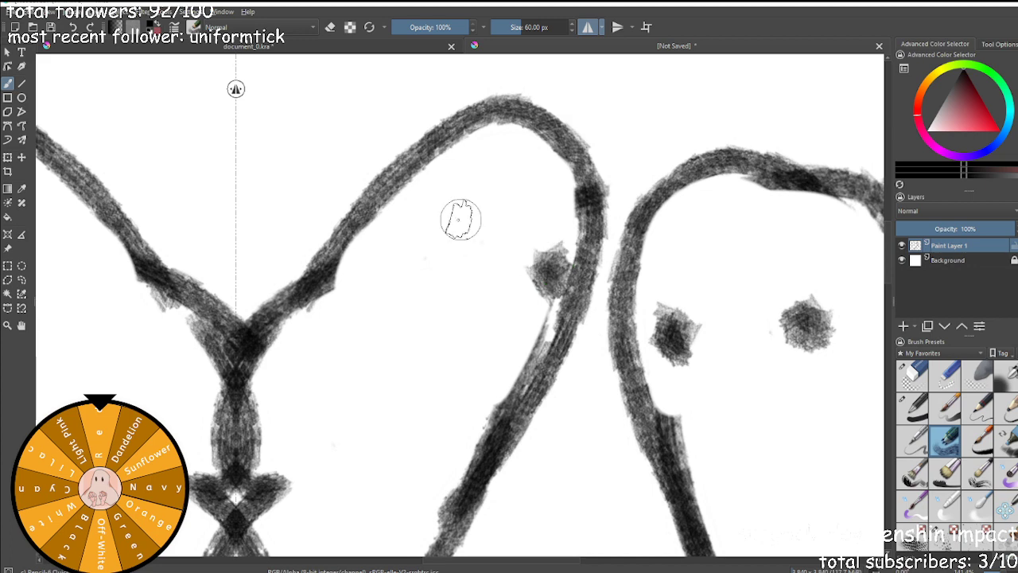
pyautogui.hotkey('ctrl', 'z')
# Draw a dot on the inner edge and one inside each heart lobe, plus a mirrored curved stroke across the center line.
pyautogui.click(409, 188)
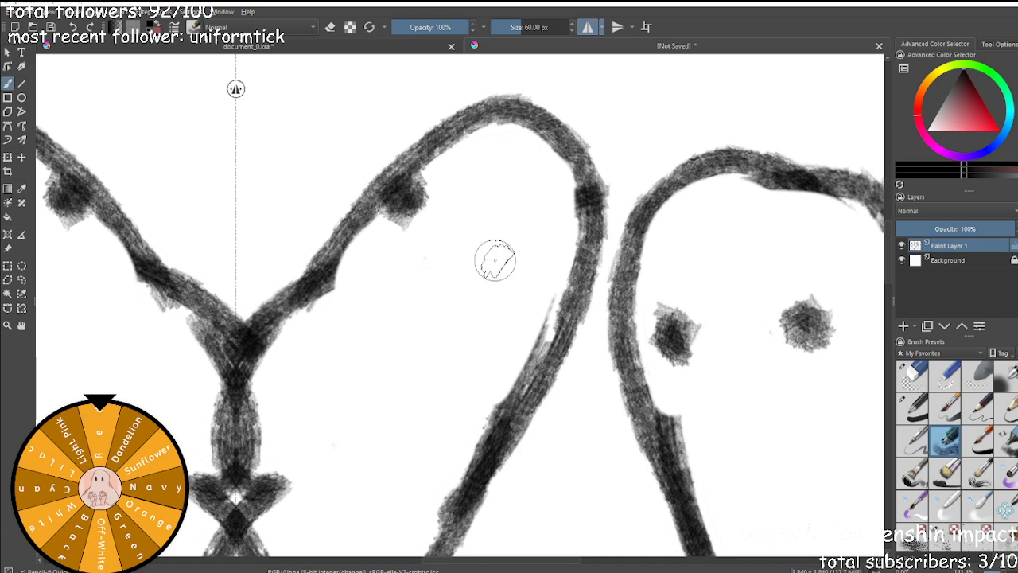
pyautogui.click(493, 254)
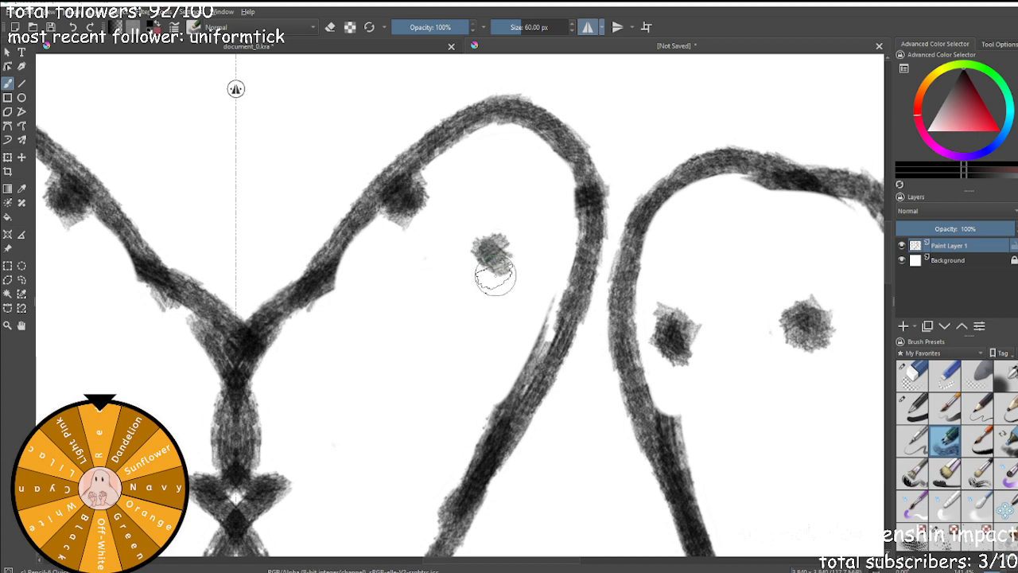
pyautogui.hotkey('ctrl', 'z')
pyautogui.scroll(-1, 557, 223)
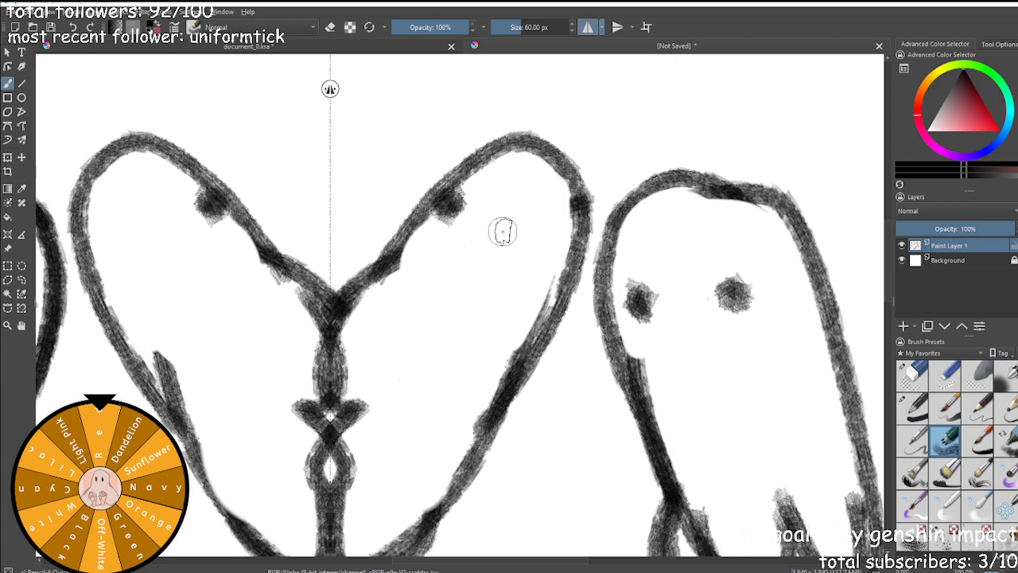
pyautogui.click(503, 230)
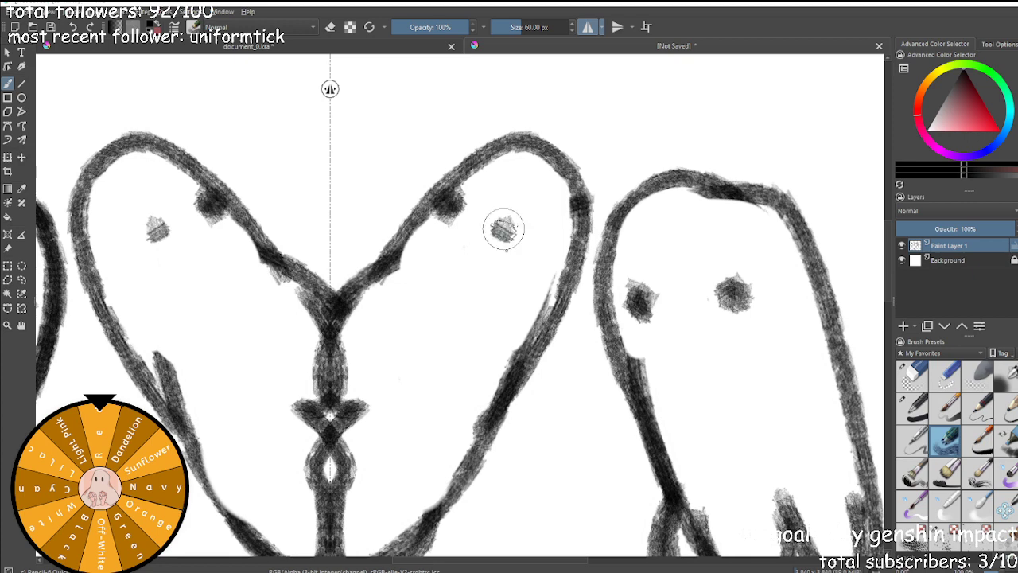
pyautogui.moveTo(338, 372); pyautogui.dragTo(398, 353)
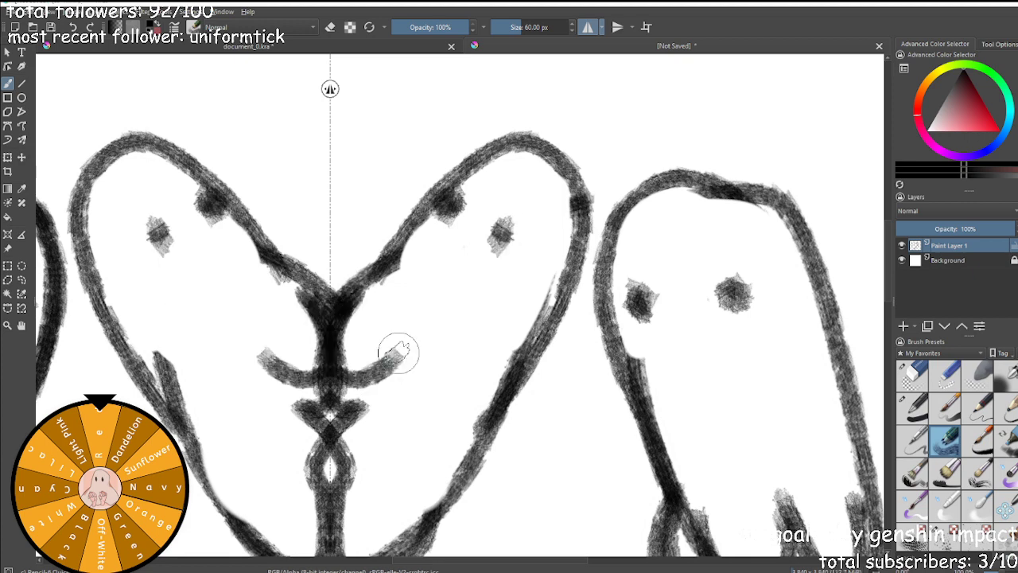
# Redo the lower mirrored curve and draw diagonal toe strokes branching from the heart shape's center line.
pyautogui.moveTo(340, 425); pyautogui.dragTo(415, 404)
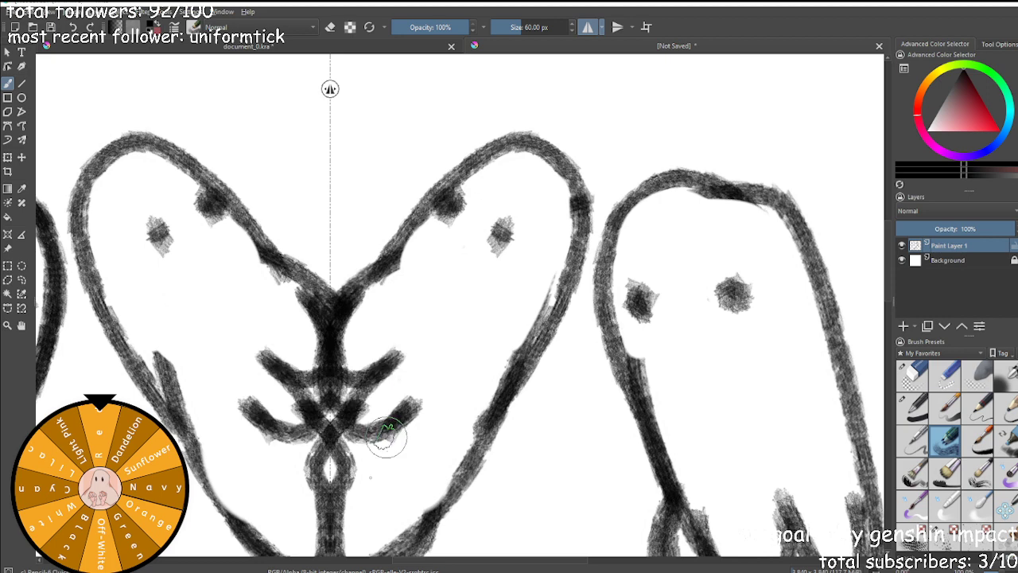
pyautogui.hotkey('ctrl', 'z')
pyautogui.moveTo(413, 360)
pyautogui.mouseDown()
pyautogui.moveTo(356, 456)
pyautogui.moveTo(353, 511)
pyautogui.mouseUp()
pyautogui.moveTo(353, 511); pyautogui.dragTo(368, 485)
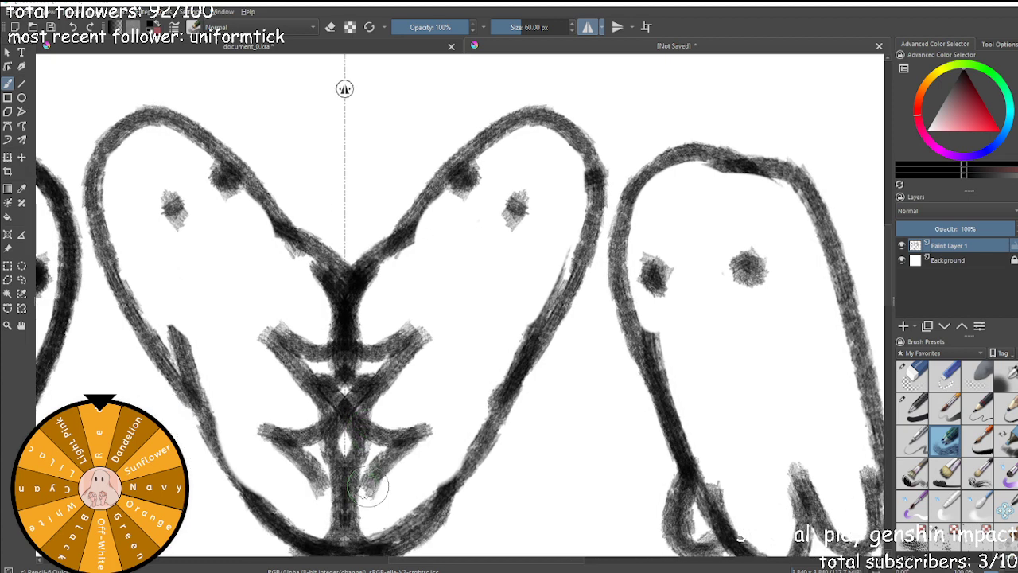
pyautogui.scroll(-4, 436, 399)
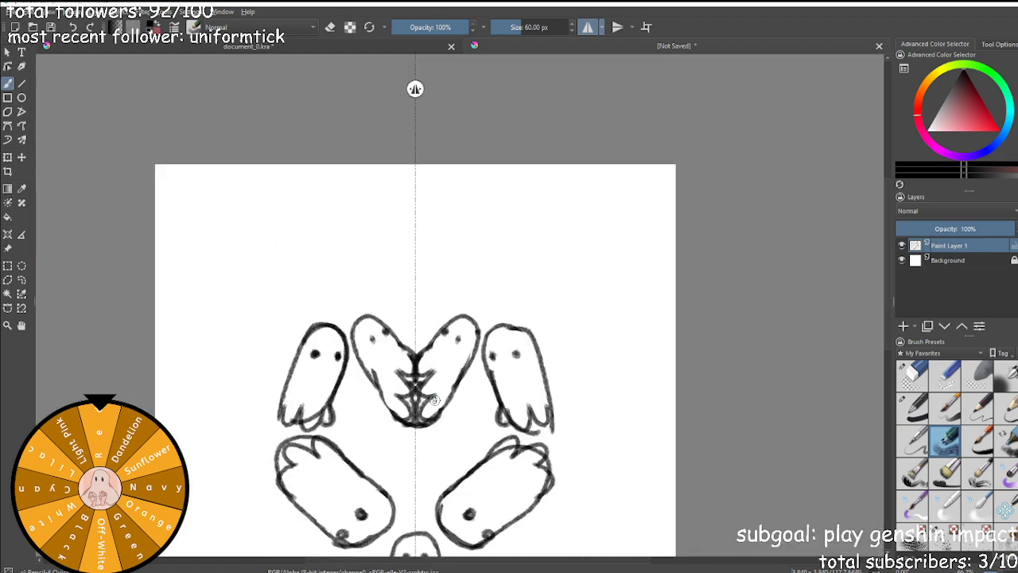
# Select the whole sketch with a rectangular selection, enlarge it with Transform, and shift it back onto the mirror line.
pyautogui.scroll(-4, 546, 477)
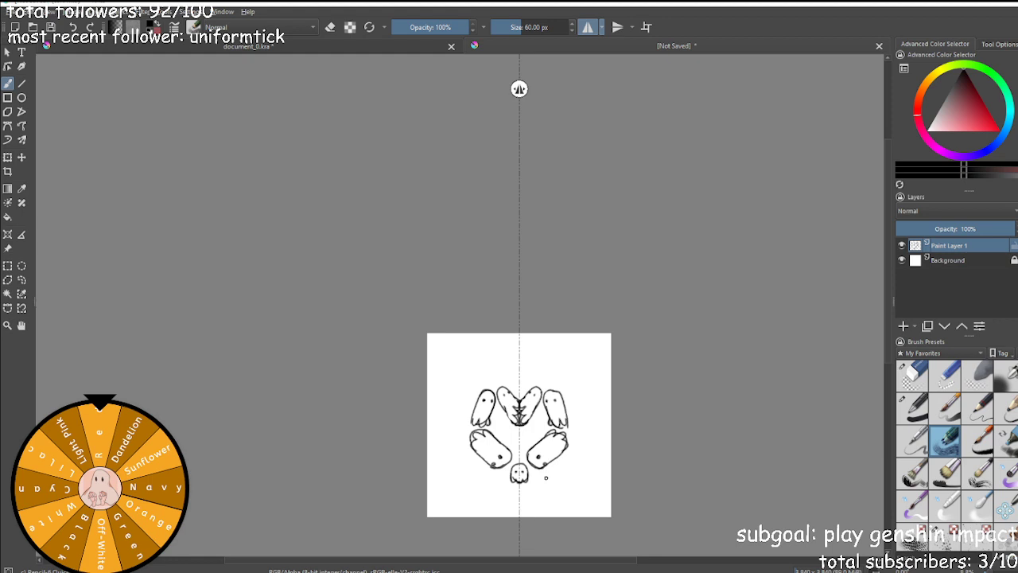
pyautogui.scroll(3, 546, 478)
pyautogui.click(7, 266)
pyautogui.moveTo(349, 215)
pyautogui.mouseDown()
pyautogui.moveTo(548, 456)
pyautogui.moveTo(626, 521)
pyautogui.mouseUp()
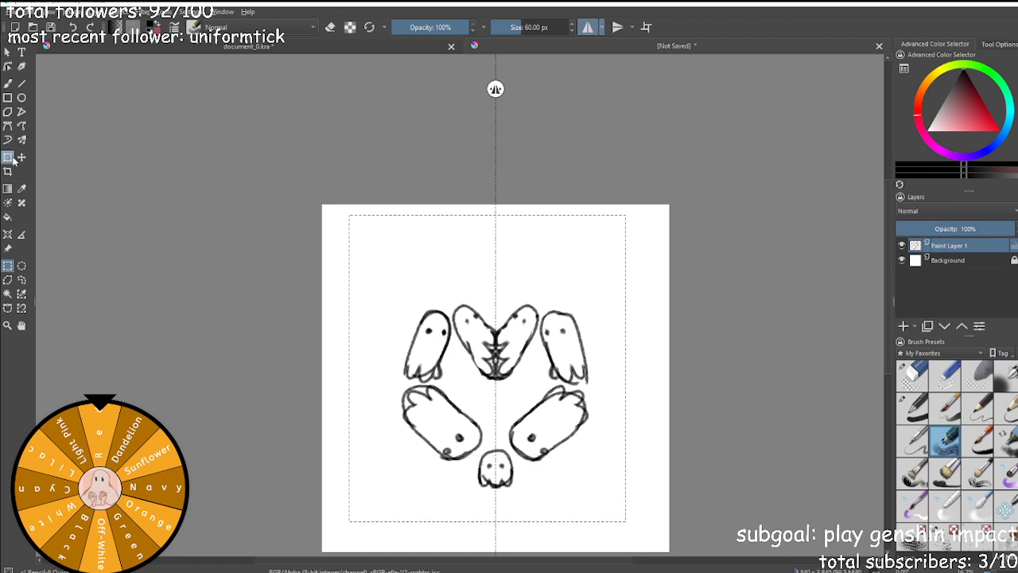
pyautogui.click(8, 157)
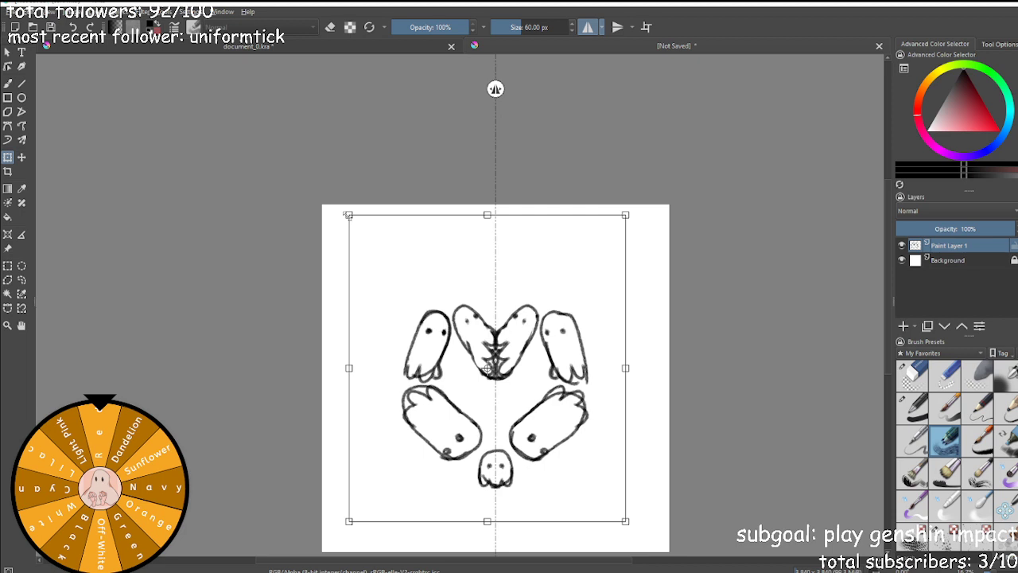
pyautogui.moveTo(348, 215); pyautogui.dragTo(319, 189)
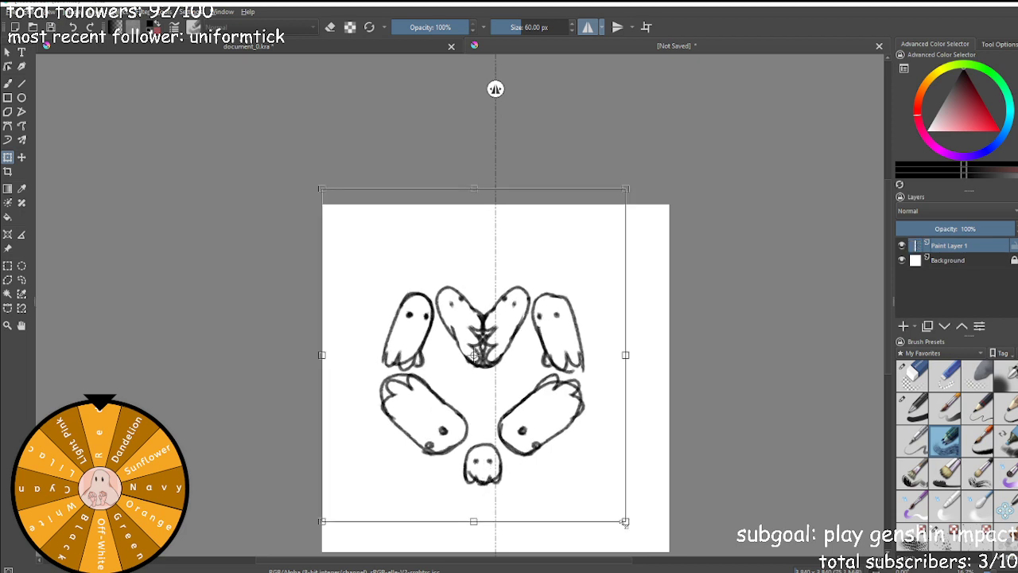
pyautogui.moveTo(625, 522); pyautogui.dragTo(668, 551)
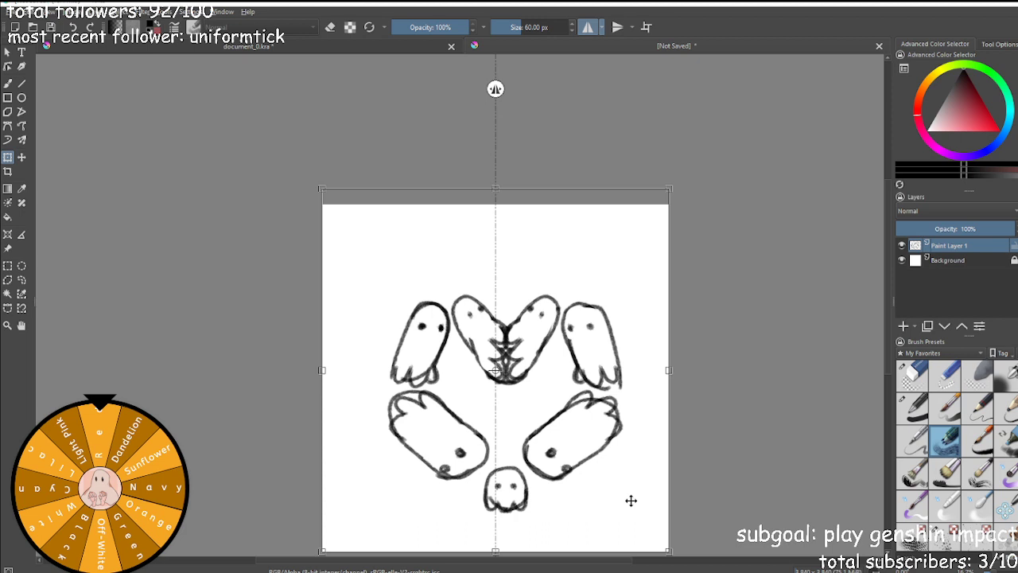
pyautogui.moveTo(631, 500); pyautogui.dragTo(616, 499)
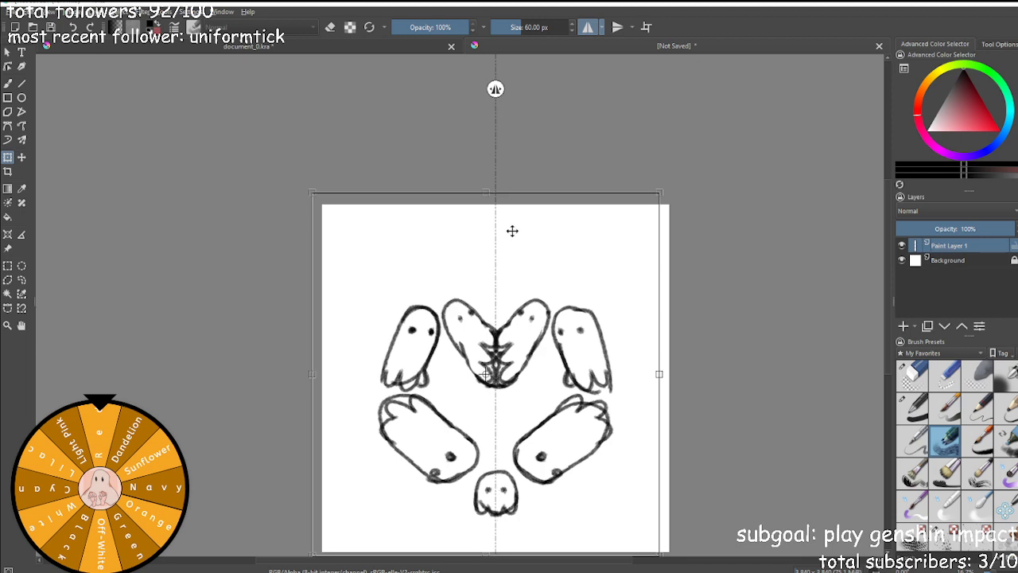
pyautogui.scroll(1, 491, 270)
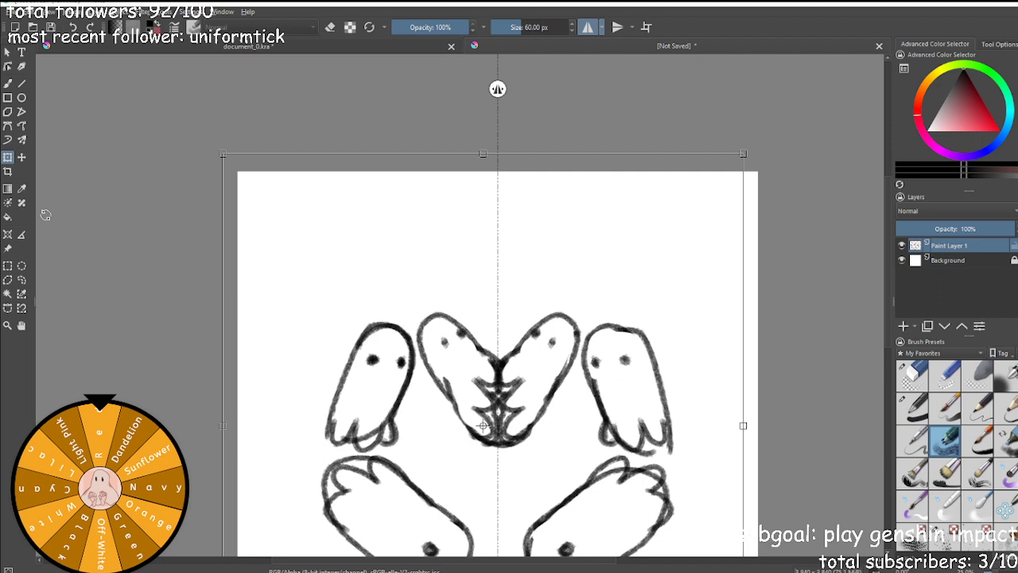
# Add a new paint layer and trace the upper outline of both heart lobes with the 40 px Basic-1 brush.
pyautogui.press('b')
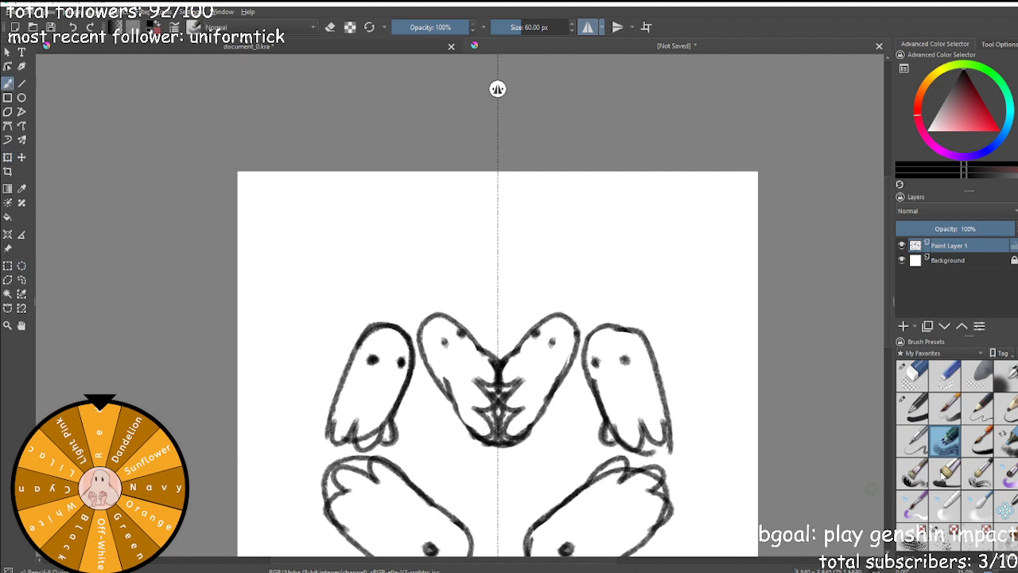
pyautogui.click(913, 406)
pyautogui.click(903, 327)
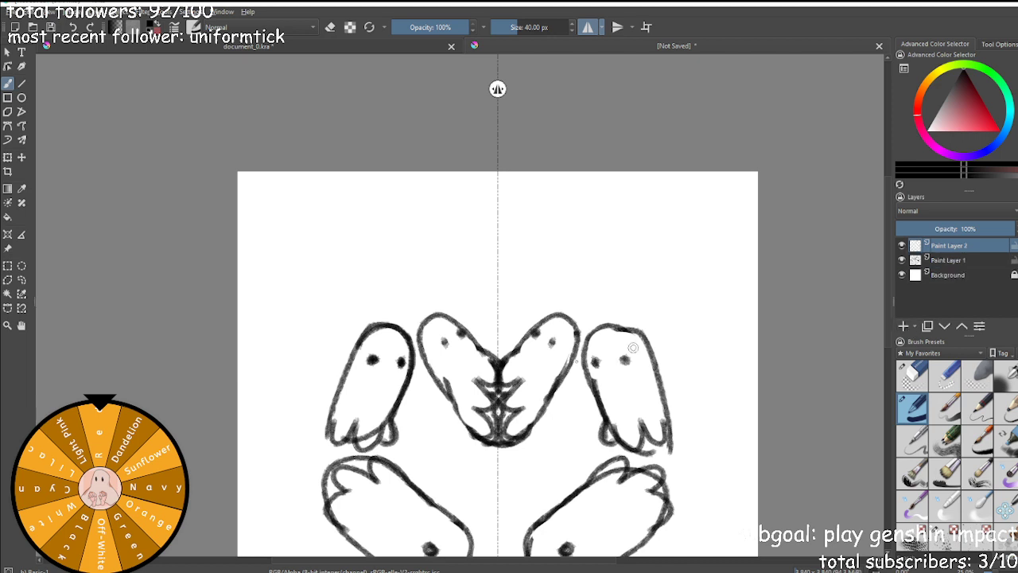
pyautogui.scroll(3, 633, 347)
pyautogui.moveTo(459, 380)
pyautogui.mouseDown()
pyautogui.moveTo(577, 261)
pyautogui.moveTo(622, 256)
pyautogui.moveTo(649, 274)
pyautogui.moveTo(661, 308)
pyautogui.moveTo(657, 354)
pyautogui.moveTo(556, 512)
pyautogui.mouseUp()
pyautogui.scroll(-3, 552, 498)
pyautogui.scroll(4, 545, 532)
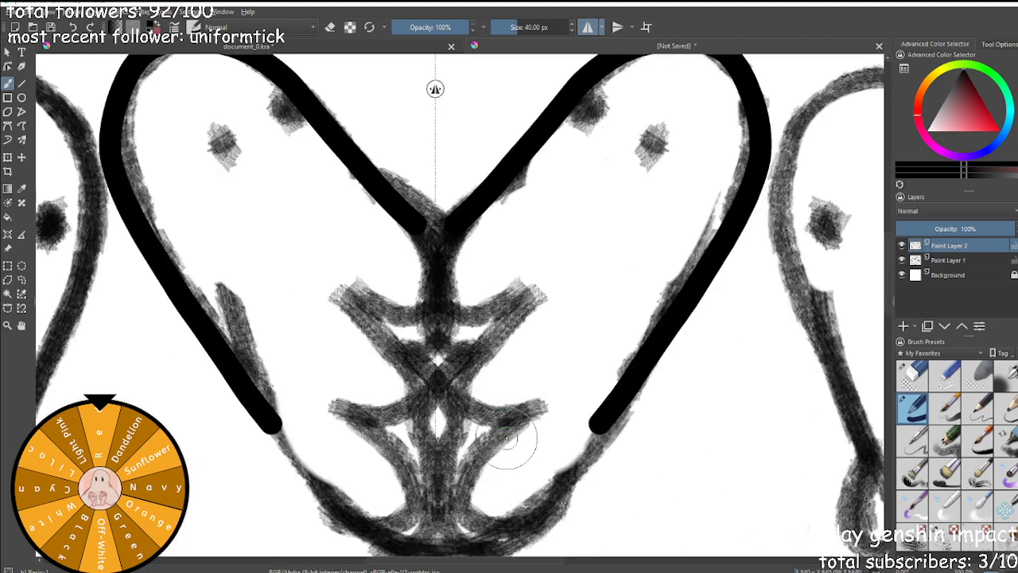
# Try inking the rounded lower ends and toe curves of the heart lobes, undoing the unwanted strokes.
pyautogui.moveTo(501, 420)
pyautogui.mouseDown()
pyautogui.moveTo(483, 479)
pyautogui.moveTo(486, 495)
pyautogui.moveTo(513, 509)
pyautogui.moveTo(539, 505)
pyautogui.moveTo(603, 424)
pyautogui.mouseUp()
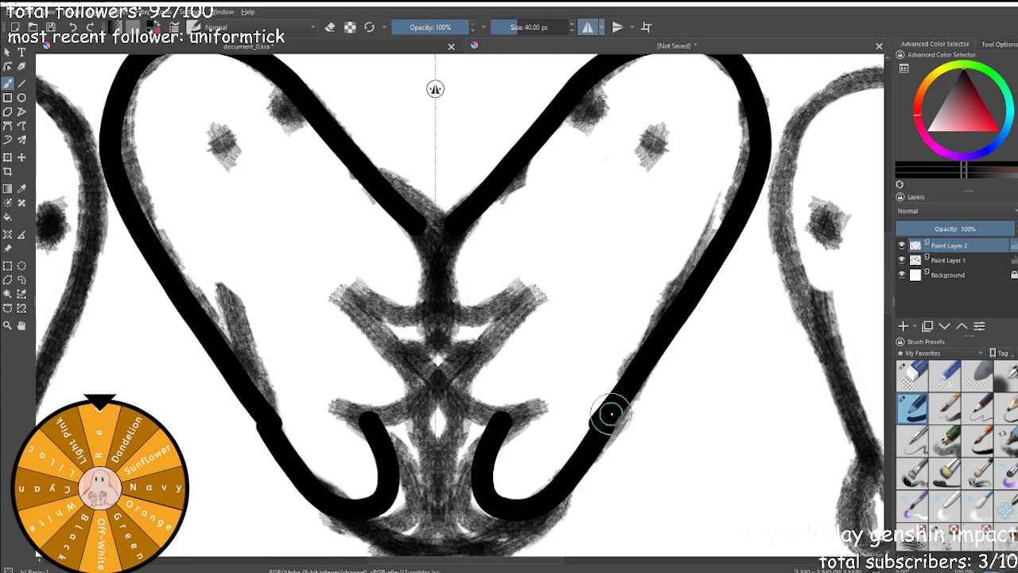
pyautogui.hotkey('ctrl', 'z')
pyautogui.scroll(2, 588, 477)
pyautogui.moveTo(453, 320)
pyautogui.mouseDown()
pyautogui.moveTo(385, 434)
pyautogui.moveTo(382, 473)
pyautogui.moveTo(417, 488)
pyautogui.moveTo(489, 445)
pyautogui.mouseUp()
pyautogui.hotkey('ctrl', 'z')
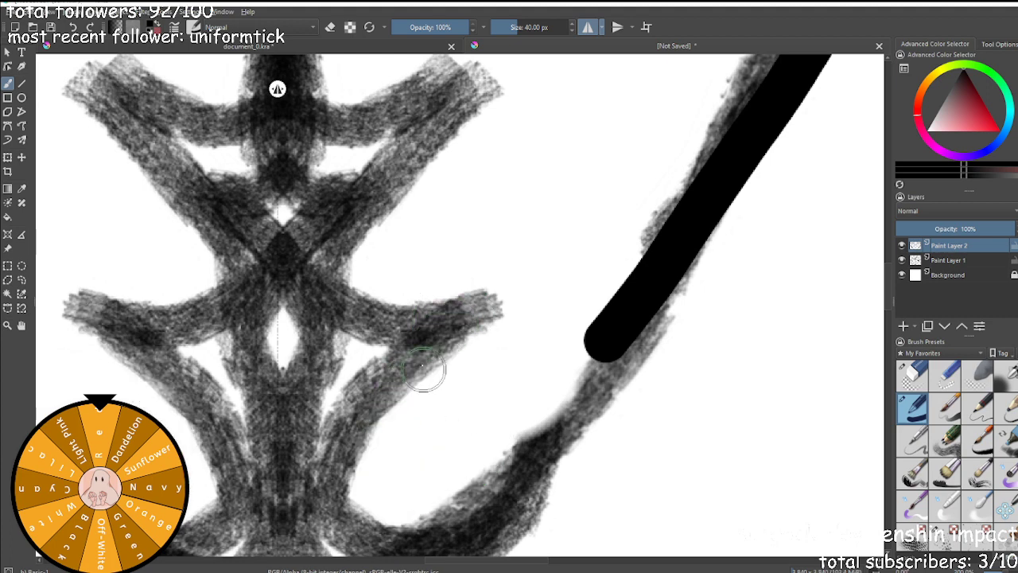
pyautogui.moveTo(451, 312)
pyautogui.mouseDown()
pyautogui.moveTo(376, 391)
pyautogui.moveTo(368, 433)
pyautogui.moveTo(414, 459)
pyautogui.moveTo(467, 447)
pyautogui.moveTo(551, 379)
pyautogui.mouseUp()
pyautogui.hotkey('ctrl', 'z')
pyautogui.moveTo(469, 89)
pyautogui.mouseDown()
pyautogui.moveTo(368, 222)
pyautogui.moveTo(344, 299)
pyautogui.moveTo(388, 329)
pyautogui.moveTo(459, 307)
pyautogui.moveTo(514, 257)
pyautogui.moveTo(431, 399)
pyautogui.moveTo(420, 478)
pyautogui.moveTo(479, 479)
pyautogui.mouseUp()
pyautogui.hotkey('ctrl', 'z')
pyautogui.moveTo(494, 307)
pyautogui.mouseDown()
pyautogui.moveTo(450, 389)
pyautogui.moveTo(480, 432)
pyautogui.moveTo(530, 419)
pyautogui.moveTo(587, 345)
pyautogui.moveTo(607, 329)
pyautogui.moveTo(602, 345)
pyautogui.moveTo(610, 339)
pyautogui.moveTo(566, 398)
pyautogui.moveTo(488, 443)
pyautogui.moveTo(465, 408)
pyautogui.moveTo(481, 336)
pyautogui.moveTo(512, 278)
pyautogui.mouseUp()
pyautogui.hotkey('ctrl', 'z')
# Try inking a mirrored stroke from the heart's V down to the upper toes, and undo it with the earlier toe strokes.
pyautogui.scroll(-6, 520, 260)
pyautogui.scroll(6, 516, 205)
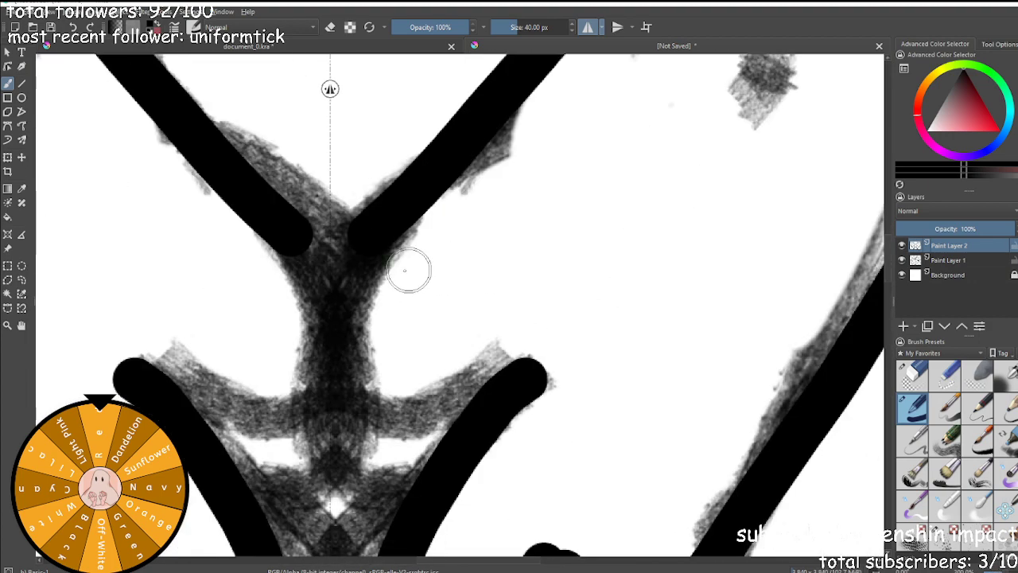
pyautogui.moveTo(363, 252)
pyautogui.mouseDown()
pyautogui.moveTo(358, 369)
pyautogui.moveTo(410, 404)
pyautogui.moveTo(541, 346)
pyautogui.mouseUp()
pyautogui.scroll(-5, 517, 384)
pyautogui.scroll(-4, 349, 322)
pyautogui.scroll(4, 374, 397)
pyautogui.hotkey('ctrl', 'z')
pyautogui.hotkey('ctrl', 'z')
pyautogui.hotkey('ctrl', 'z')
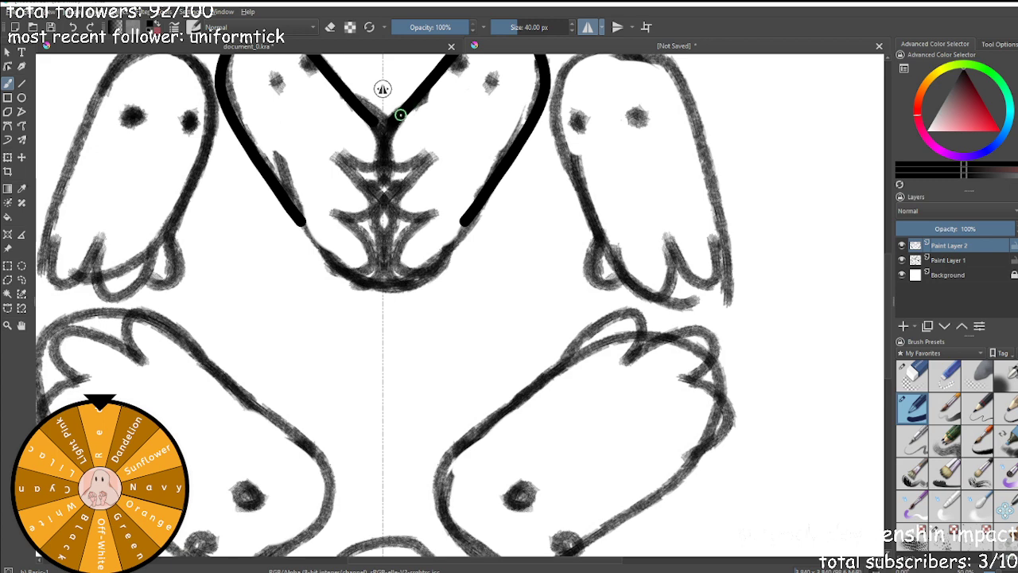
# Ink each lobe's inner edge from the V down through the toe curves to the outer outline, undoing the first attempts.
pyautogui.scroll(2, 405, 111)
pyautogui.moveTo(384, 124)
pyautogui.mouseDown()
pyautogui.moveTo(363, 187)
pyautogui.moveTo(398, 204)
pyautogui.mouseUp()
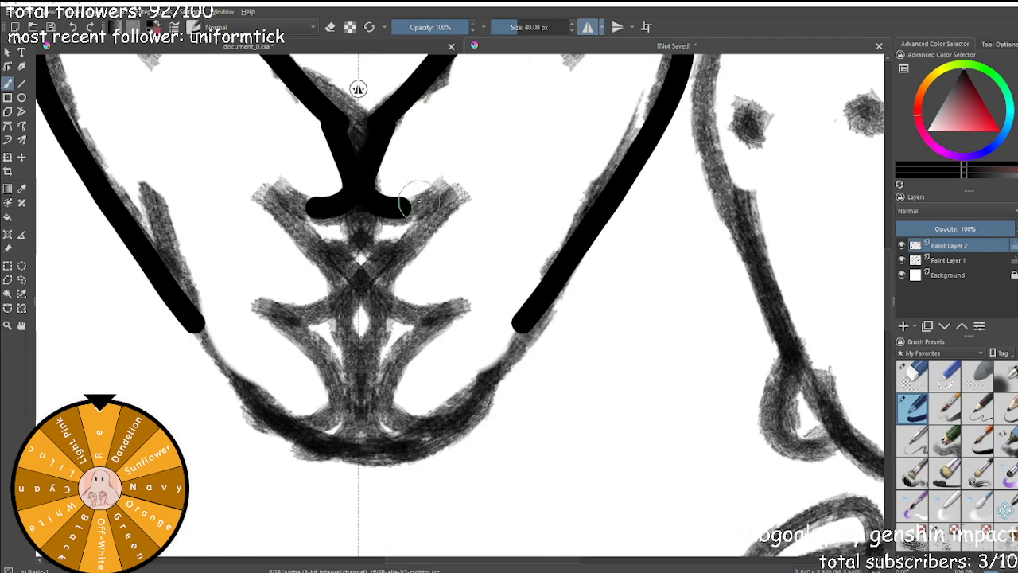
pyautogui.hotkey('ctrl', 'z')
pyautogui.moveTo(383, 120); pyautogui.dragTo(370, 164)
pyautogui.hotkey('ctrl', 'z')
pyautogui.moveTo(381, 120)
pyautogui.mouseDown()
pyautogui.moveTo(366, 166)
pyautogui.moveTo(377, 207)
pyautogui.moveTo(445, 202)
pyautogui.moveTo(400, 250)
pyautogui.moveTo(423, 289)
pyautogui.moveTo(472, 268)
pyautogui.moveTo(432, 348)
pyautogui.moveTo(509, 364)
pyautogui.moveTo(541, 325)
pyautogui.moveTo(578, 237)
pyautogui.mouseUp()
pyautogui.press('2')
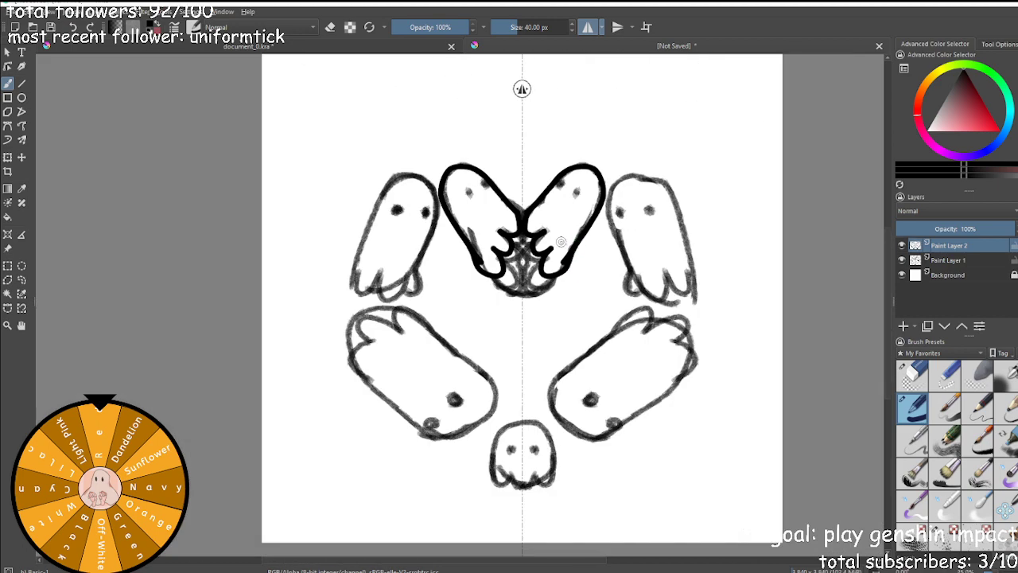
# Erase the inked bottom curve of both heart lobes with the 60.07 px eraser.
pyautogui.scroll(4, 561, 241)
pyautogui.press('e')
pyautogui.scroll(4, 570, 405)
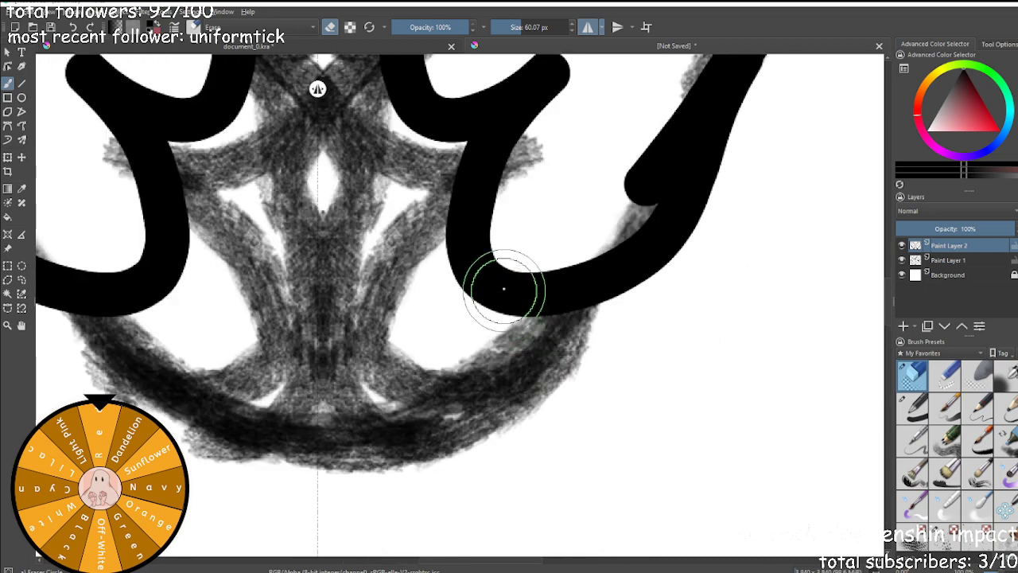
pyautogui.moveTo(470, 234)
pyautogui.mouseDown()
pyautogui.moveTo(542, 299)
pyautogui.moveTo(627, 252)
pyautogui.moveTo(665, 275)
pyautogui.moveTo(752, 144)
pyautogui.moveTo(670, 258)
pyautogui.moveTo(578, 293)
pyautogui.moveTo(642, 249)
pyautogui.moveTo(703, 220)
pyautogui.mouseUp()
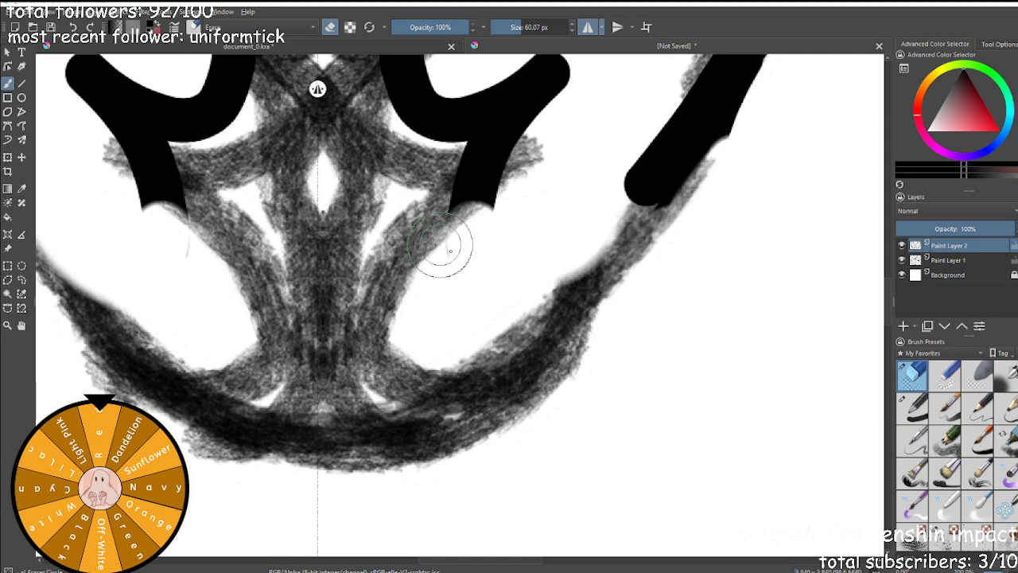
# Re-ink the rounded bottom of both heart lobes with the 40 px Basic-1 brush, joining the toes to the outer outline.
pyautogui.click(913, 409)
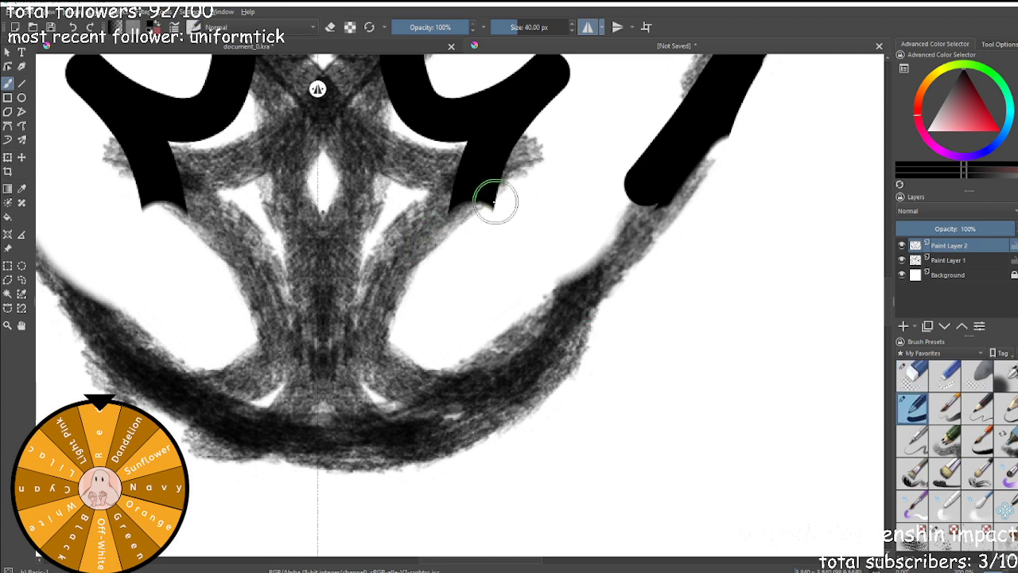
pyautogui.moveTo(472, 193)
pyautogui.mouseDown()
pyautogui.moveTo(464, 253)
pyautogui.moveTo(485, 271)
pyautogui.moveTo(520, 275)
pyautogui.moveTo(613, 230)
pyautogui.moveTo(711, 116)
pyautogui.mouseUp()
pyautogui.scroll(-5, 712, 116)
pyautogui.scroll(-3, 690, 168)
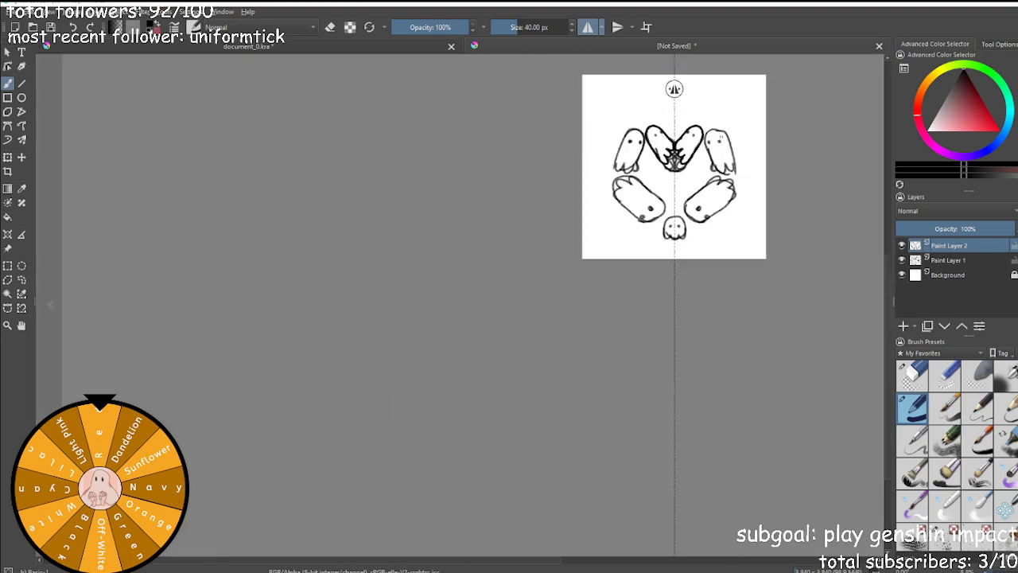
# Ink a mirrored dot over the penciled dot on the inner edge of each heart lobe.
pyautogui.scroll(6, 719, 139)
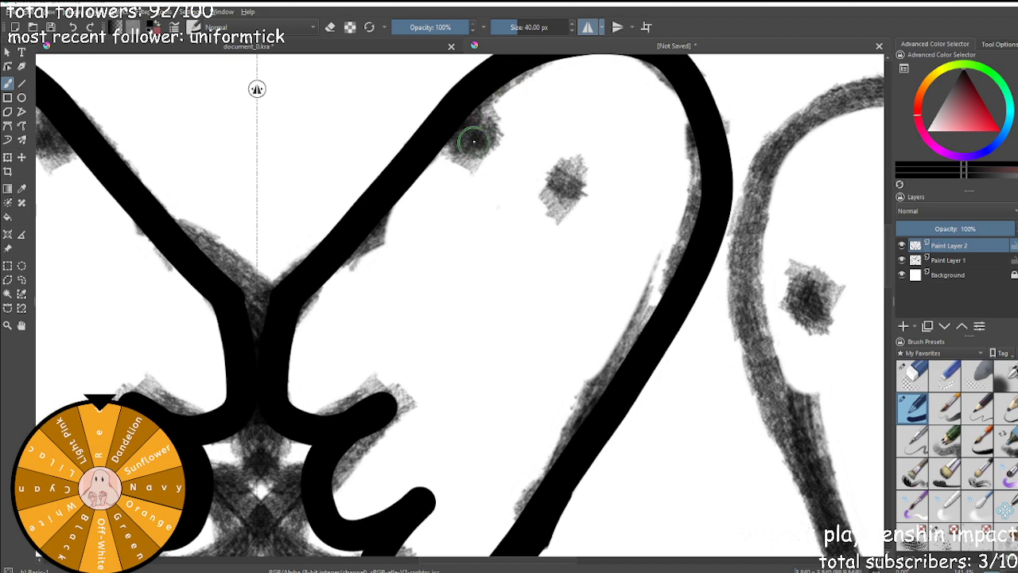
pyautogui.moveTo(473, 142); pyautogui.dragTo(470, 121)
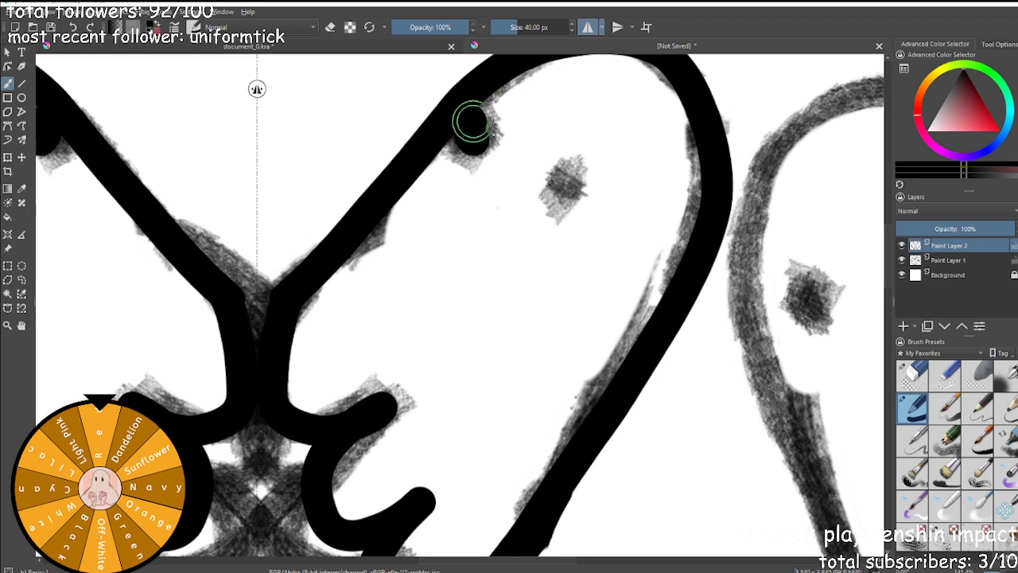
pyautogui.scroll(-8, 574, 181)
# Ink the first two scallops along the bottom of the upper outer ghost shapes.
pyautogui.scroll(5, 622, 237)
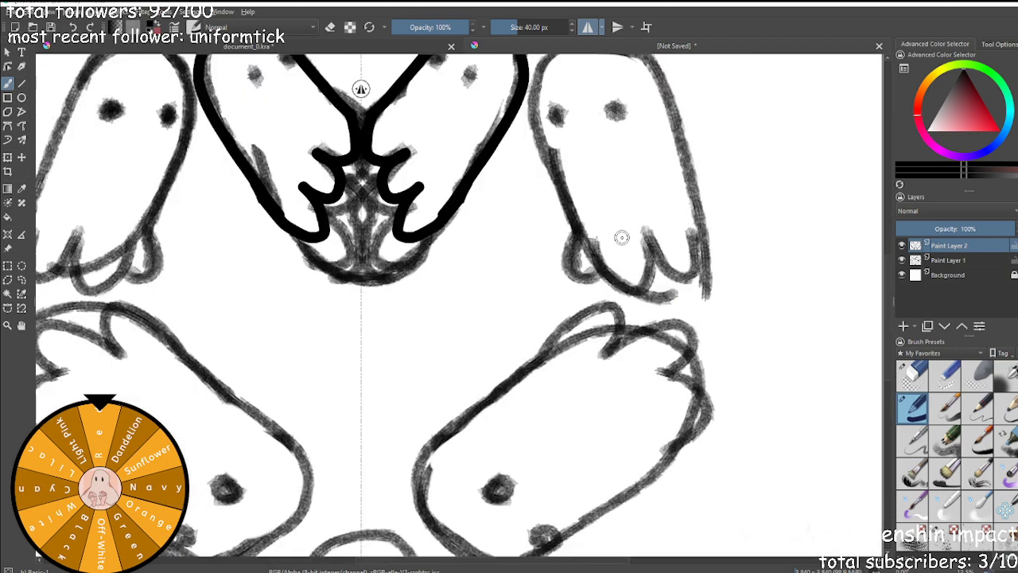
pyautogui.scroll(3, 623, 237)
pyautogui.moveTo(493, 230)
pyautogui.mouseDown()
pyautogui.moveTo(467, 295)
pyautogui.moveTo(483, 334)
pyautogui.moveTo(520, 355)
pyautogui.moveTo(553, 326)
pyautogui.mouseUp()
pyautogui.moveTo(554, 253)
pyautogui.mouseDown()
pyautogui.moveTo(610, 357)
pyautogui.moveTo(659, 370)
pyautogui.moveTo(691, 352)
pyautogui.mouseUp()
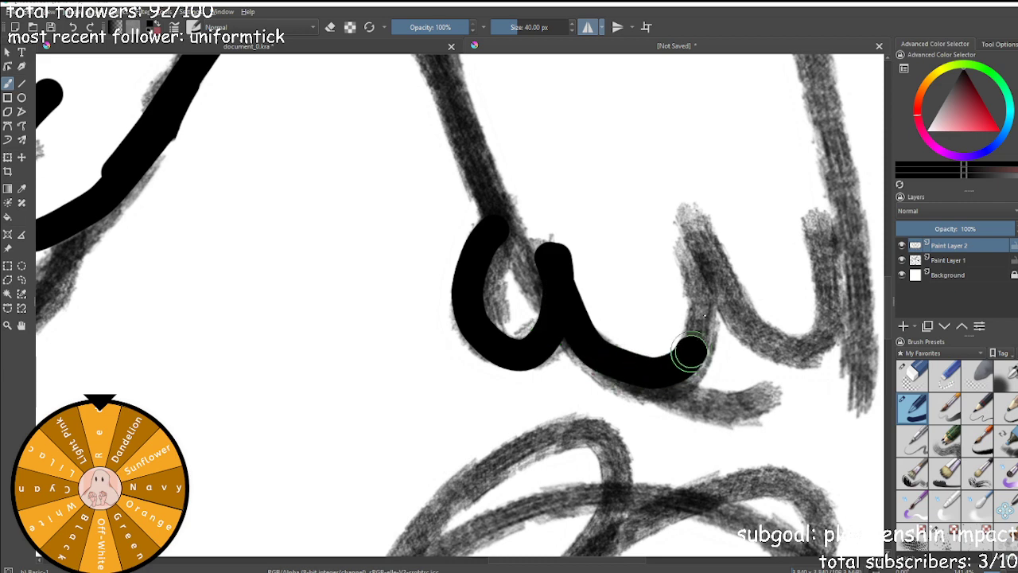
# Ink the remaining hem scallops and the outer side of the upper outer ghosts with mirrored 40 px strokes.
pyautogui.scroll(-5, 646, 245)
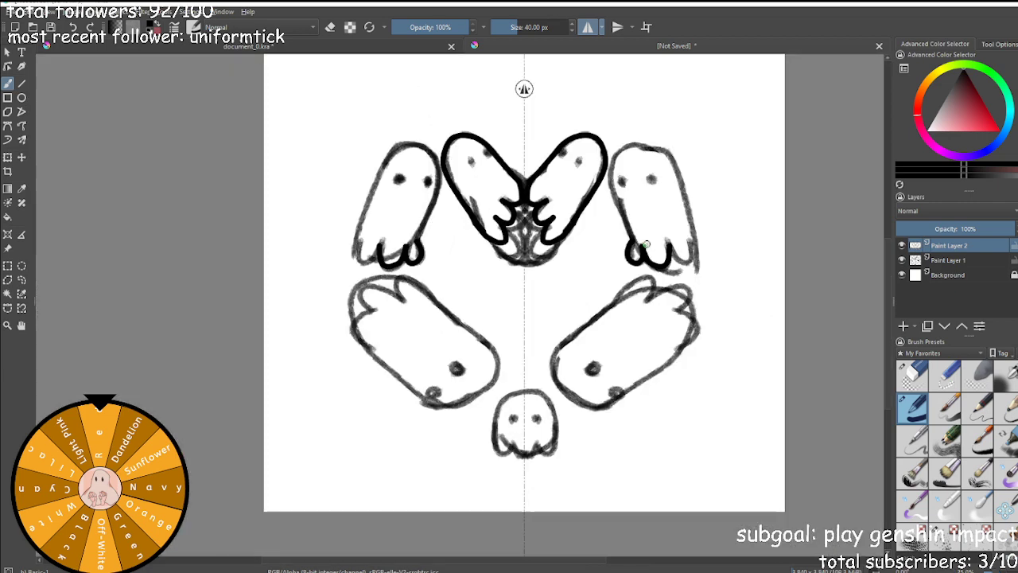
pyautogui.scroll(5, 646, 245)
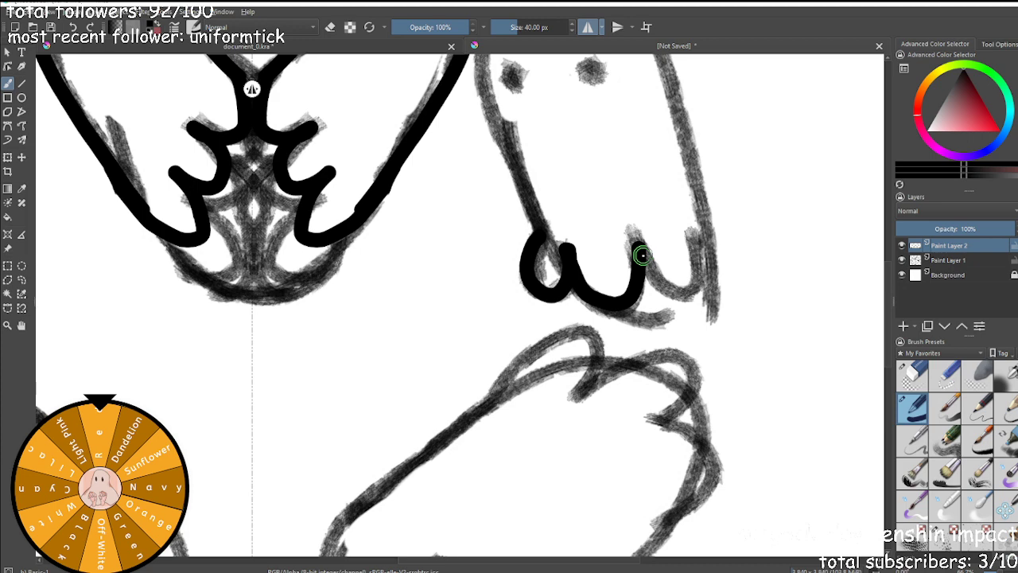
pyautogui.moveTo(637, 247)
pyautogui.mouseDown()
pyautogui.moveTo(707, 213)
pyautogui.moveTo(669, 91)
pyautogui.mouseUp()
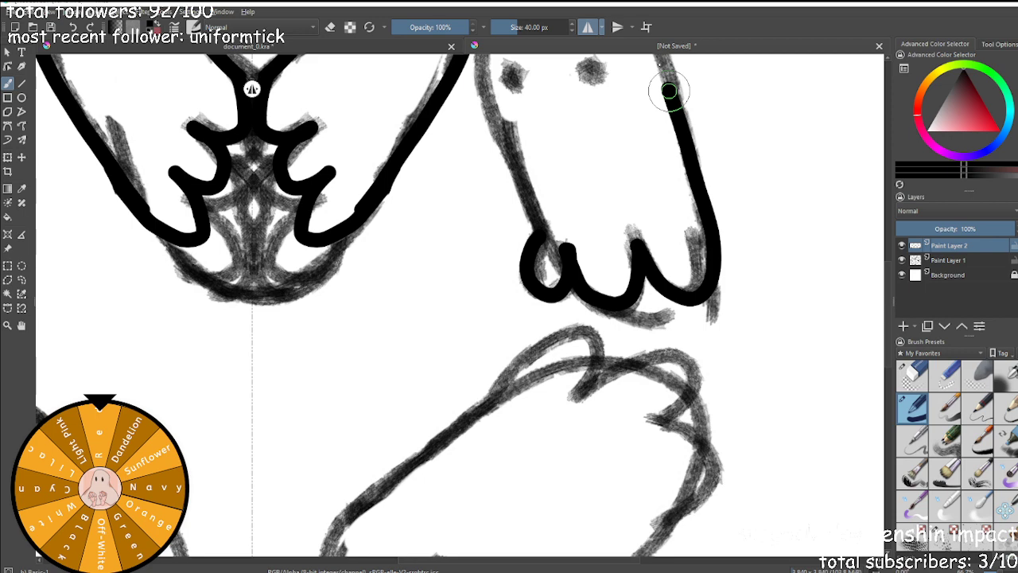
# Ink the inner side and rounded head of the upper outer ghosts, undoing and redrawing the line to close the outline.
pyautogui.scroll(-5, 669, 91)
pyautogui.scroll(5, 495, 199)
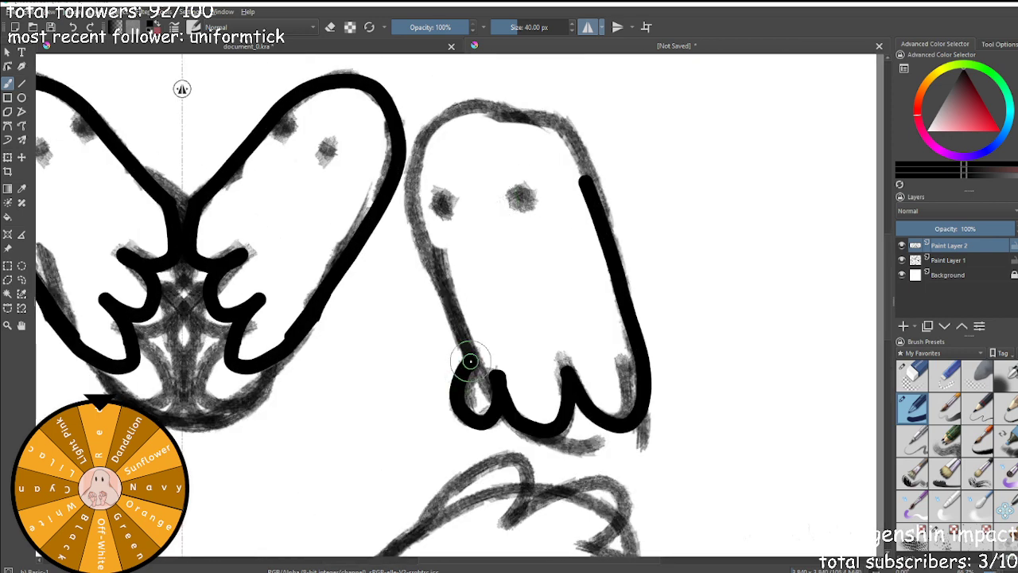
pyautogui.moveTo(464, 341); pyautogui.dragTo(444, 298)
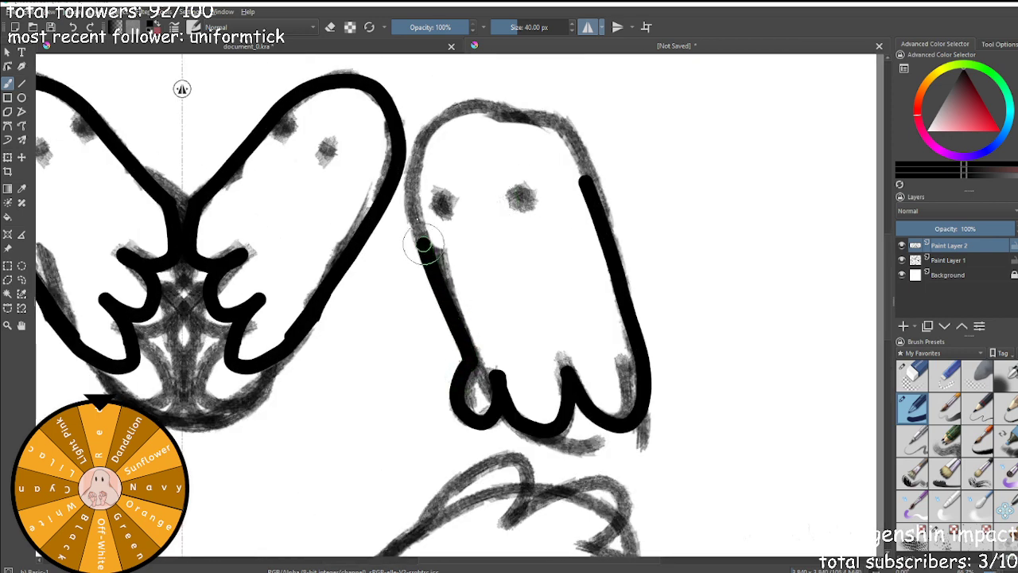
pyautogui.moveTo(462, 107); pyautogui.dragTo(510, 108)
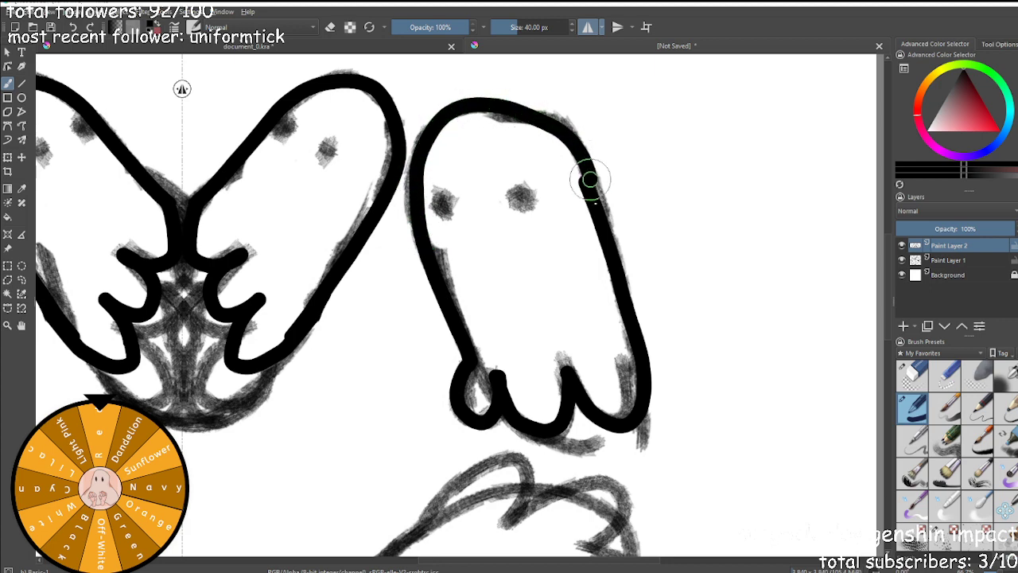
pyautogui.hotkey('ctrl', 'z')
pyautogui.hotkey('ctrl', 'z')
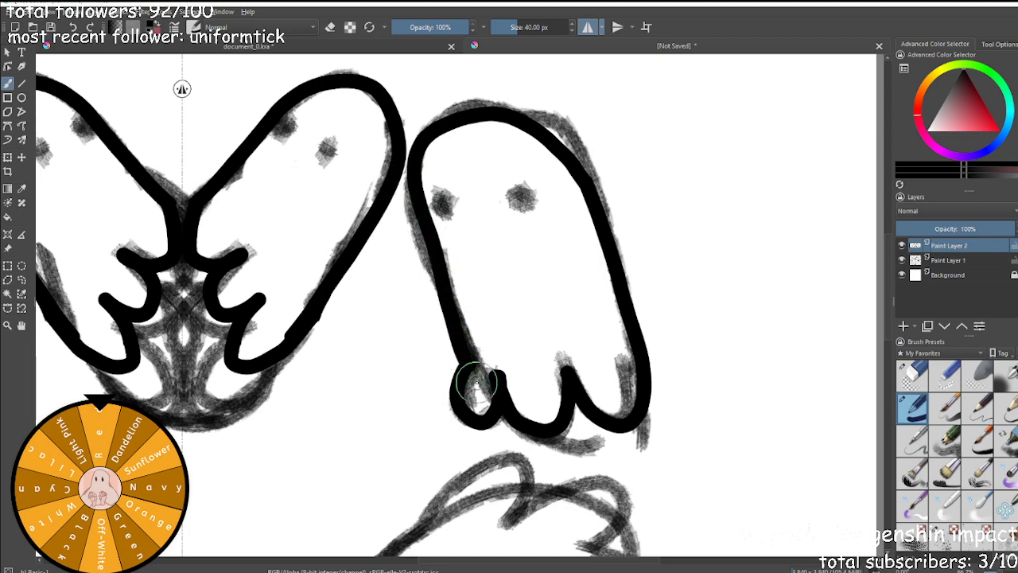
# Ink the full outline of the two large lower ghosts over the sketch, including their scalloped tails.
pyautogui.scroll(2, 476, 231)
pyautogui.scroll(-5, 428, 198)
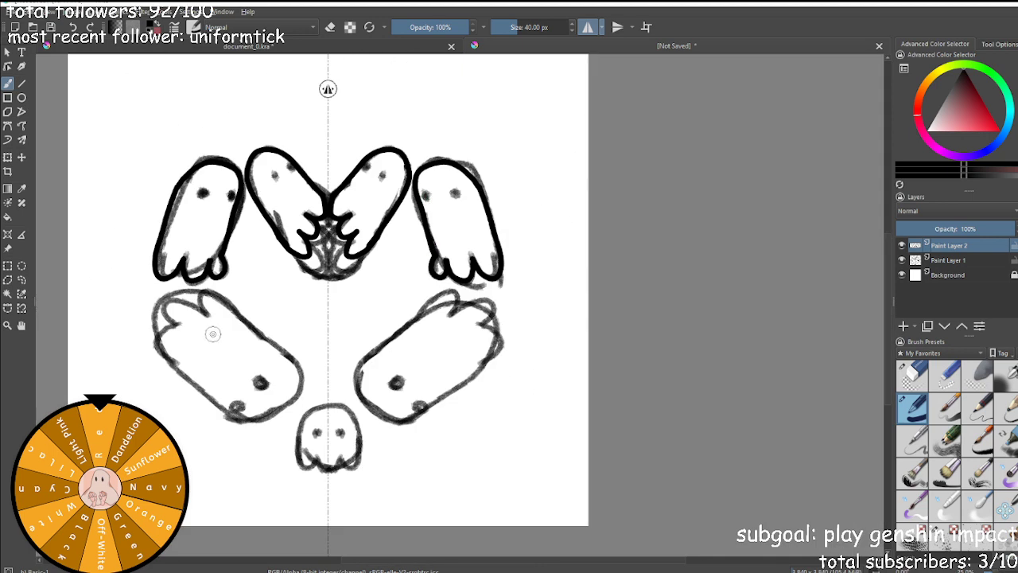
pyautogui.scroll(-3, 216, 378)
pyautogui.scroll(5, 195, 354)
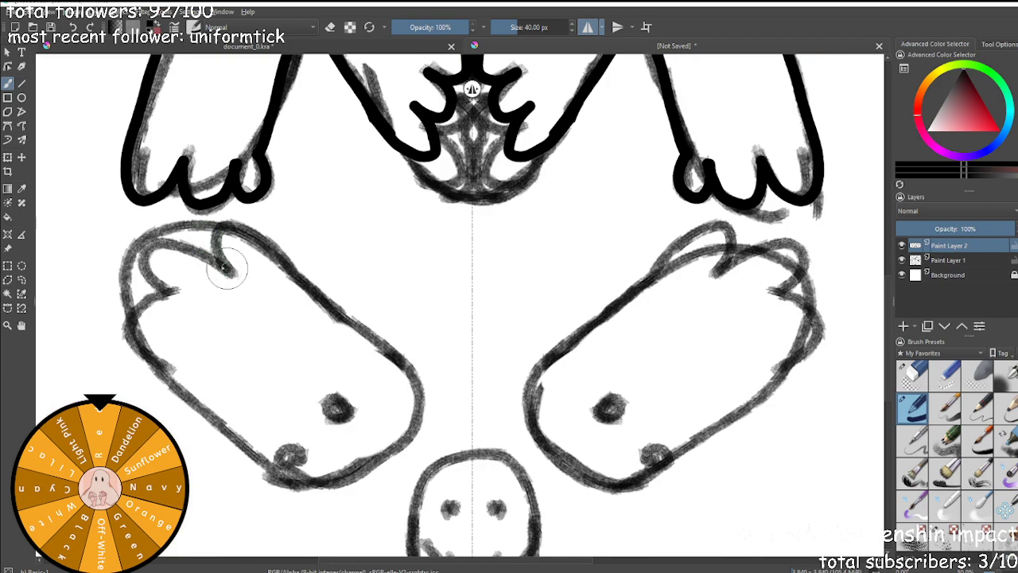
pyautogui.moveTo(226, 268); pyautogui.dragTo(212, 253)
pyautogui.moveTo(216, 218)
pyautogui.mouseDown()
pyautogui.moveTo(248, 224)
pyautogui.moveTo(322, 312)
pyautogui.moveTo(412, 364)
pyautogui.moveTo(412, 442)
pyautogui.moveTo(379, 471)
pyautogui.moveTo(342, 476)
pyautogui.mouseUp()
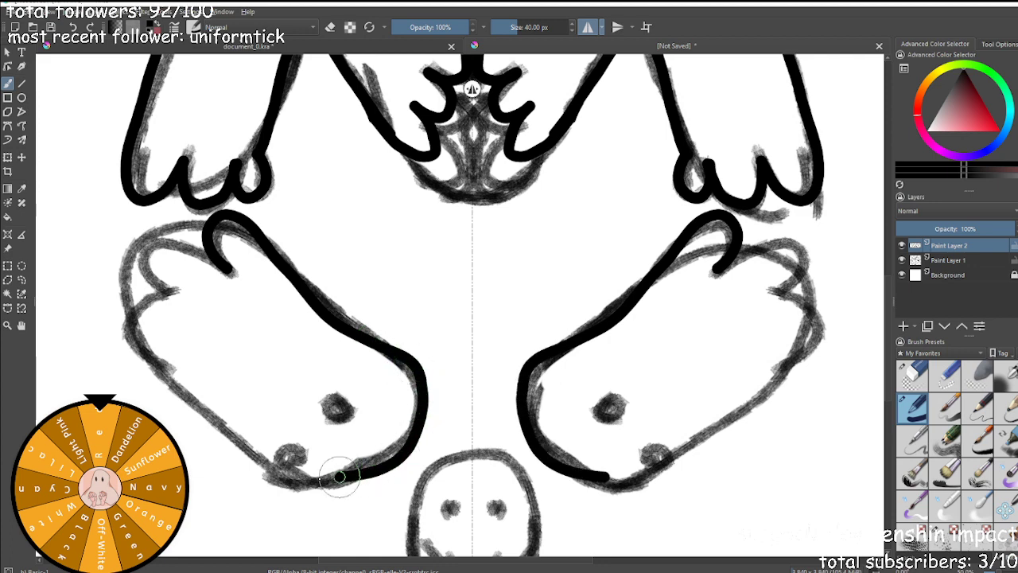
pyautogui.moveTo(261, 465); pyautogui.dragTo(232, 440)
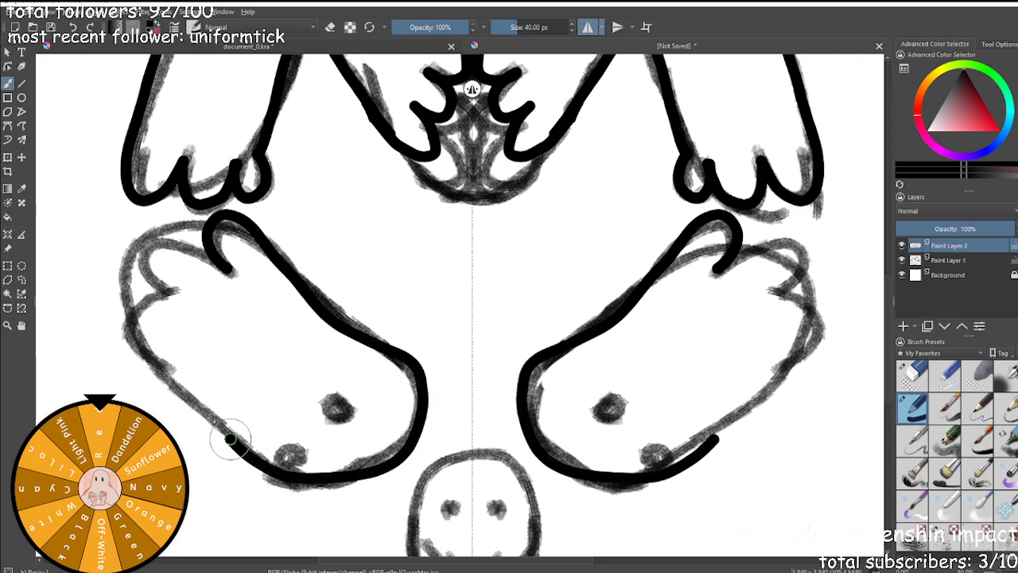
pyautogui.moveTo(199, 400)
pyautogui.mouseDown()
pyautogui.moveTo(129, 337)
pyautogui.moveTo(125, 315)
pyautogui.mouseUp()
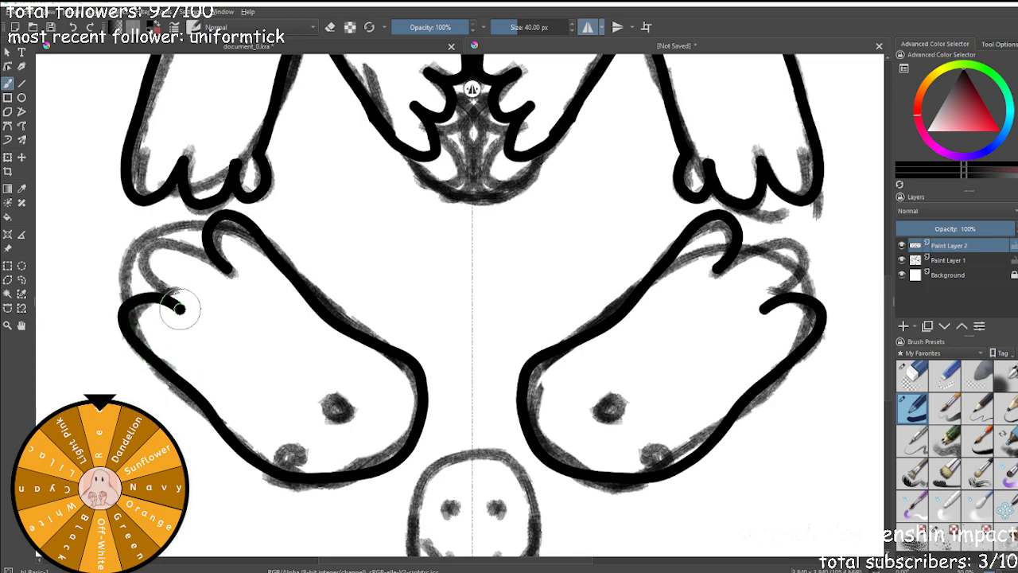
pyautogui.moveTo(135, 257)
pyautogui.mouseDown()
pyautogui.moveTo(183, 245)
pyautogui.moveTo(229, 270)
pyautogui.mouseUp()
# Erase the pointed middle scallop on the lower ghosts' tails and redraw it as a rounded curve with the 40 px brush.
pyautogui.click(913, 374)
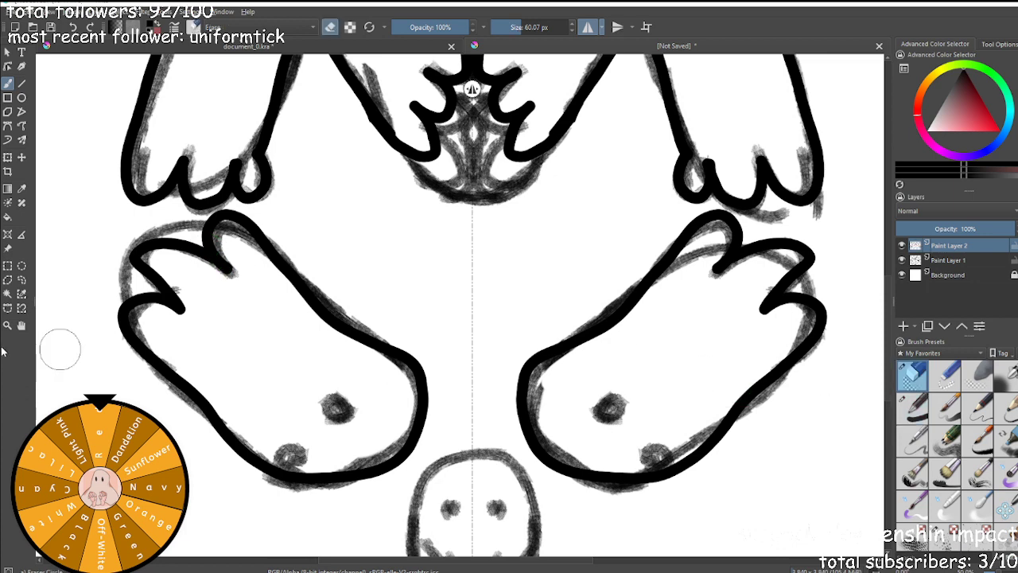
pyautogui.scroll(3, 152, 255)
pyautogui.moveTo(118, 257)
pyautogui.mouseDown()
pyautogui.moveTo(72, 256)
pyautogui.moveTo(124, 302)
pyautogui.moveTo(233, 195)
pyautogui.moveTo(187, 278)
pyautogui.mouseUp()
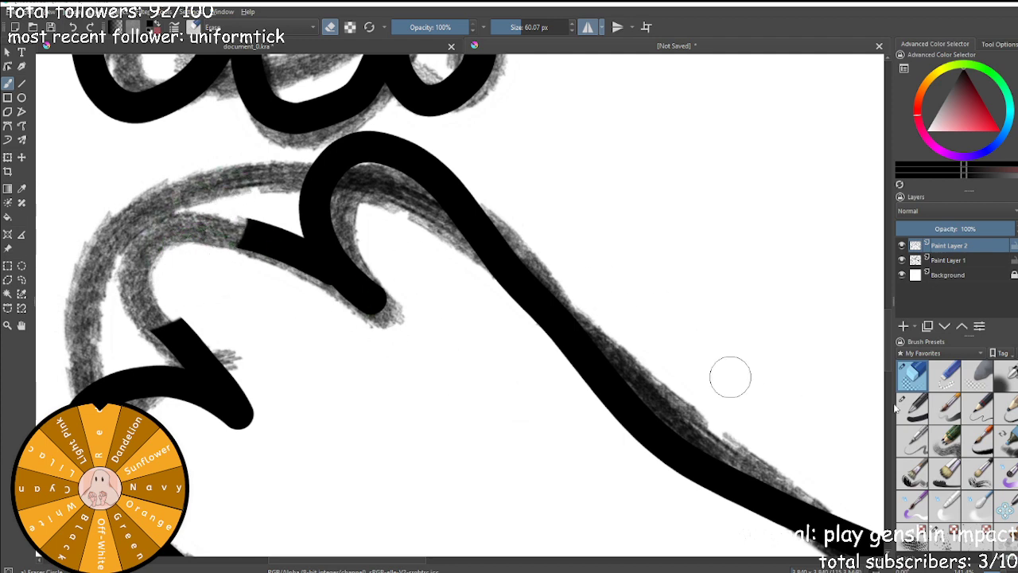
pyautogui.click(915, 409)
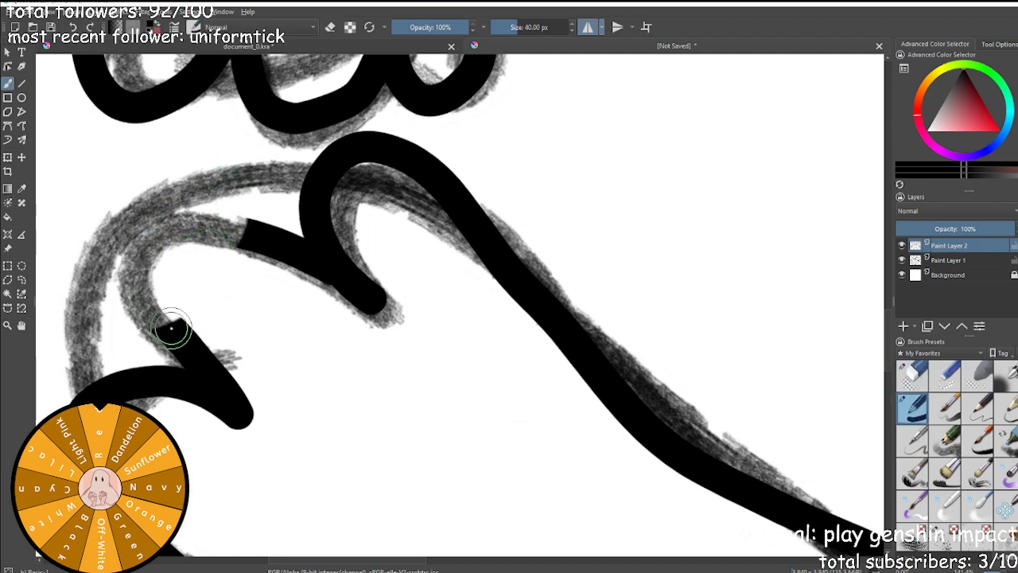
pyautogui.moveTo(170, 331)
pyautogui.mouseDown()
pyautogui.moveTo(151, 289)
pyautogui.moveTo(154, 260)
pyautogui.moveTo(171, 244)
pyautogui.moveTo(244, 234)
pyautogui.mouseUp()
# Ink the mirrored outline of the small bottom ghost, from its rounded head down to its scalloped hem.
pyautogui.scroll(-4, 311, 282)
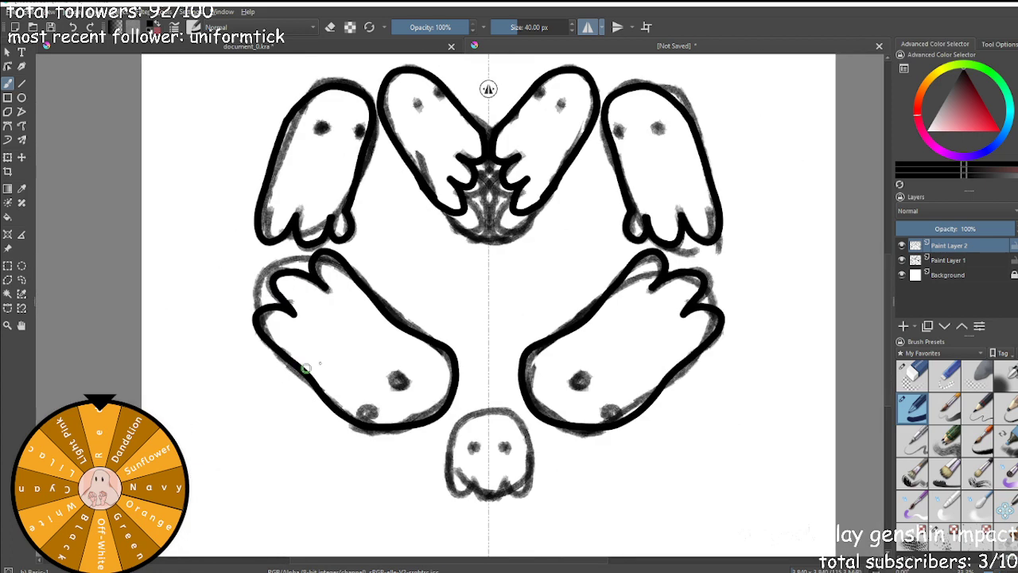
pyautogui.scroll(5, 498, 483)
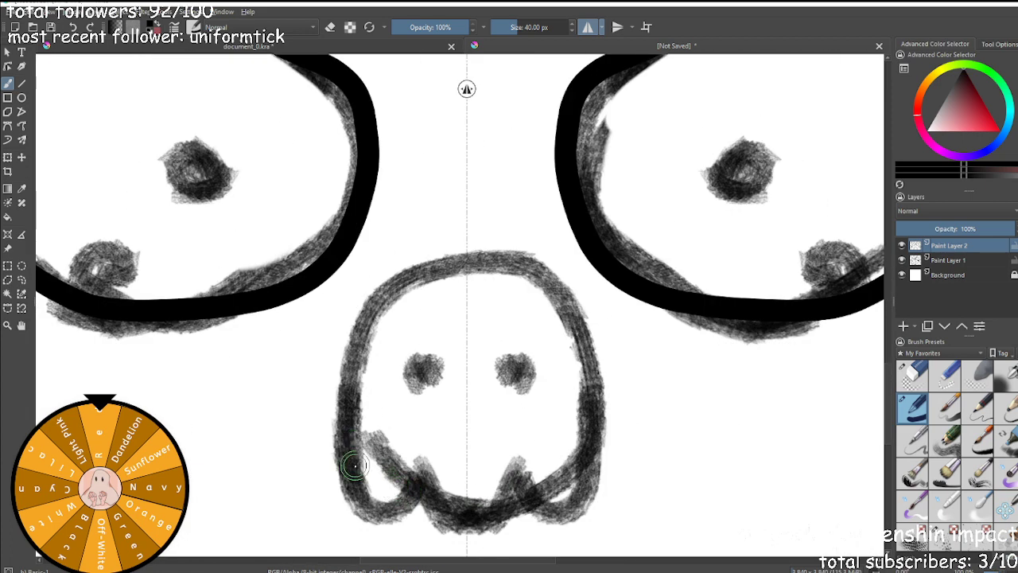
pyautogui.moveTo(348, 436)
pyautogui.mouseDown()
pyautogui.moveTo(357, 368)
pyautogui.moveTo(397, 293)
pyautogui.mouseUp()
pyautogui.hotkey('ctrl', 'z')
pyautogui.moveTo(467, 262)
pyautogui.mouseDown()
pyautogui.moveTo(415, 275)
pyautogui.moveTo(362, 324)
pyautogui.moveTo(347, 389)
pyautogui.moveTo(354, 460)
pyautogui.moveTo(379, 505)
pyautogui.moveTo(401, 497)
pyautogui.moveTo(420, 463)
pyautogui.moveTo(448, 522)
pyautogui.moveTo(494, 495)
pyautogui.mouseUp()
pyautogui.hotkey('ctrl', 'z')
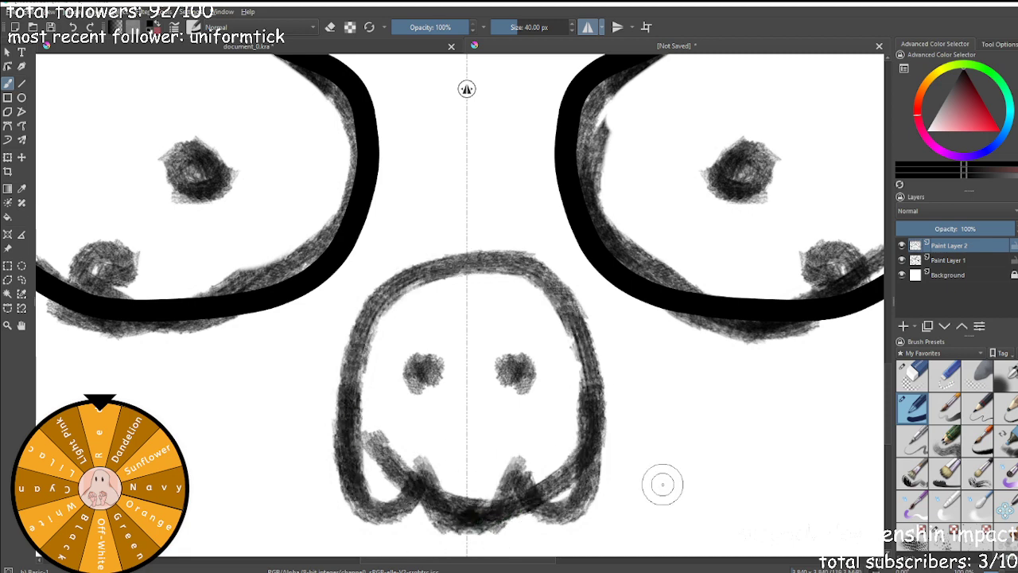
pyautogui.hotkey('ctrl', 'shift', 'z')
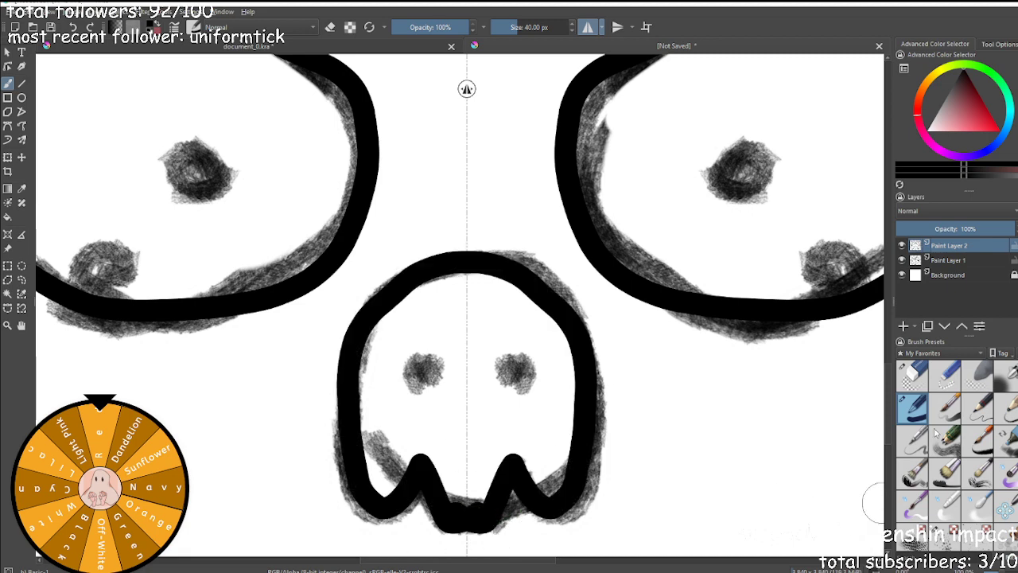
# Erase the middle scallop of the small ghost's hem and redraw it as one smooth curve across the mirror axis.
pyautogui.click(913, 374)
pyautogui.scroll(3, 454, 546)
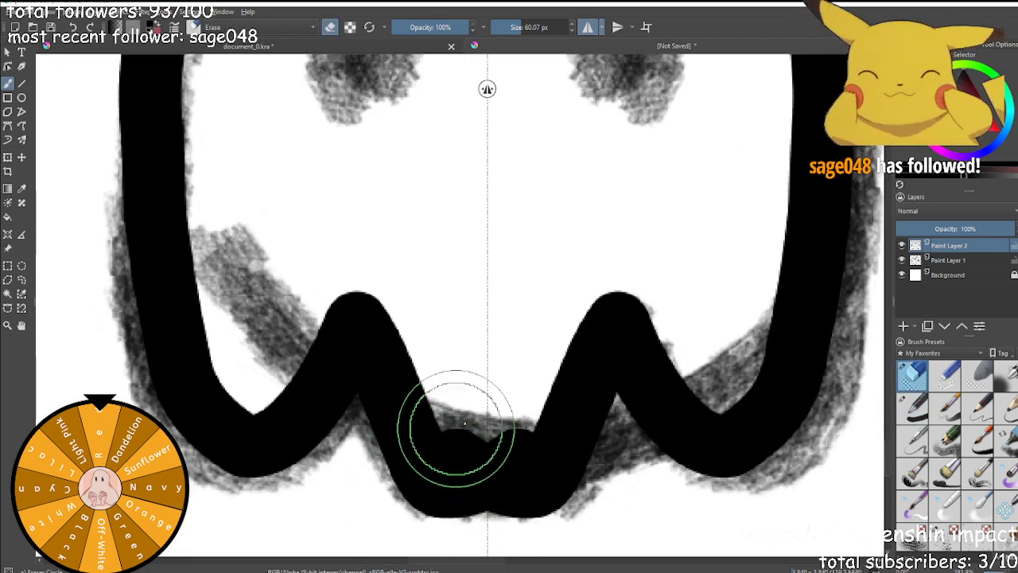
pyautogui.moveTo(447, 433)
pyautogui.mouseDown()
pyautogui.moveTo(477, 443)
pyautogui.moveTo(466, 546)
pyautogui.mouseUp()
pyautogui.moveTo(496, 375); pyautogui.dragTo(550, 466)
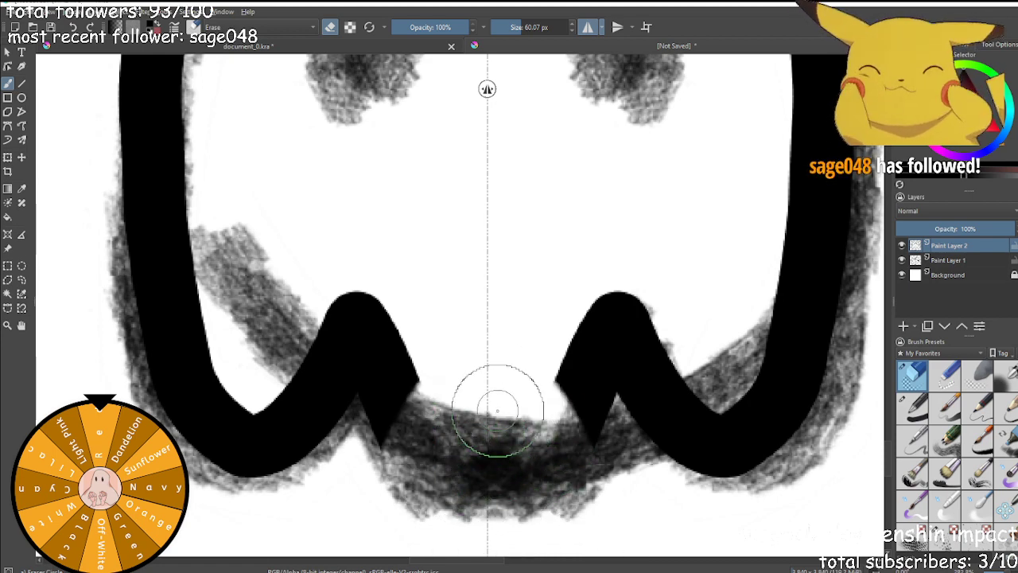
pyautogui.press('/')
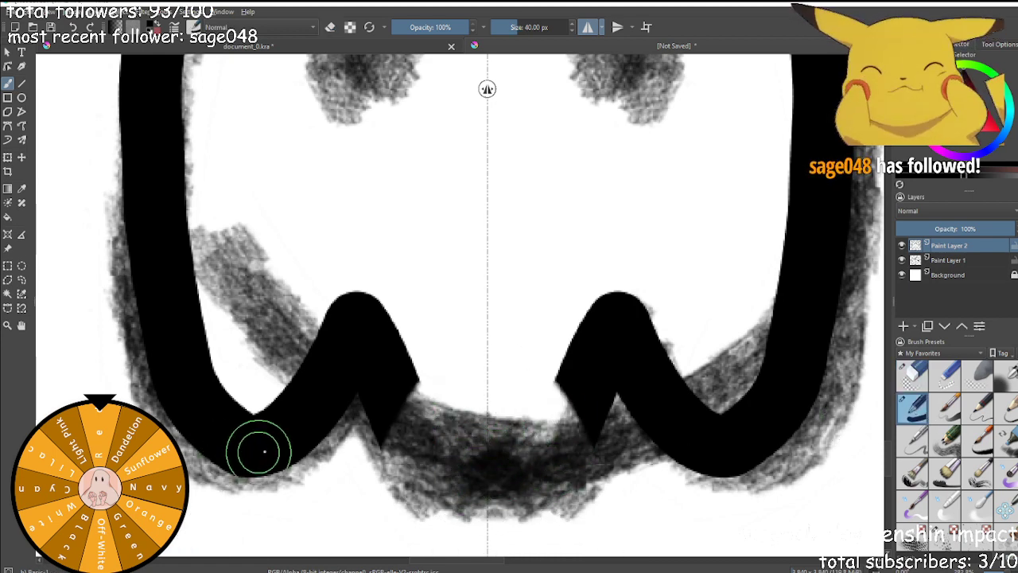
pyautogui.moveTo(387, 395)
pyautogui.mouseDown()
pyautogui.moveTo(411, 429)
pyautogui.moveTo(460, 460)
pyautogui.mouseUp()
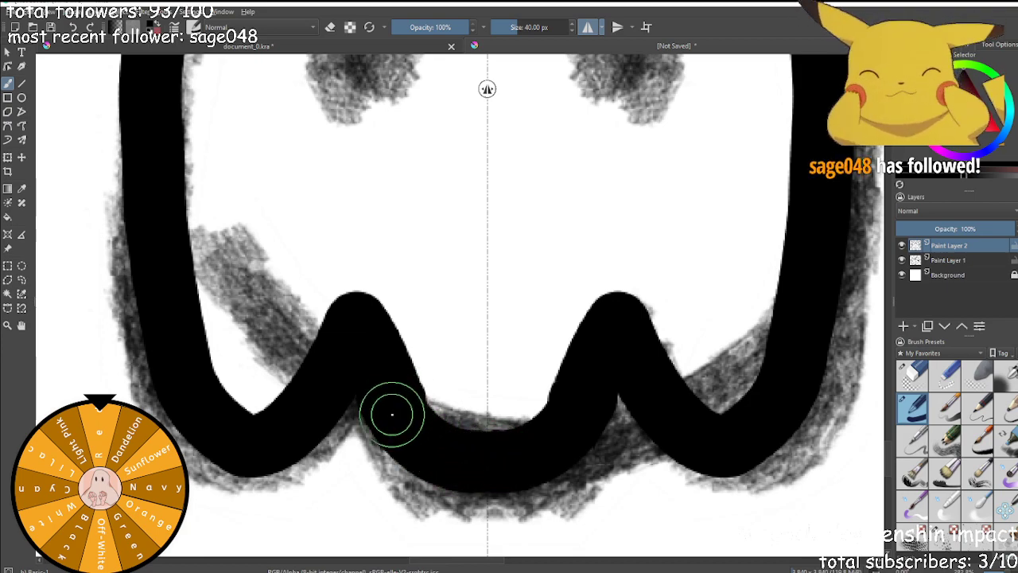
pyautogui.moveTo(391, 416)
pyautogui.mouseDown()
pyautogui.moveTo(447, 451)
pyautogui.moveTo(504, 454)
pyautogui.mouseUp()
# Paint solid black round eyes on the small bottom ghost over the sketched ones.
pyautogui.scroll(-3, 505, 454)
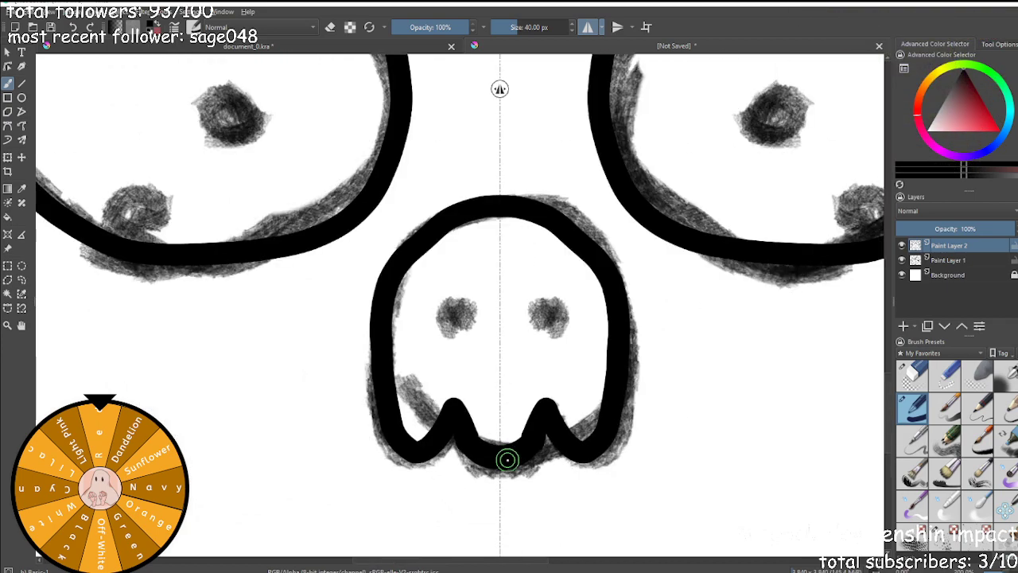
pyautogui.scroll(-4, 507, 460)
pyautogui.scroll(3, 519, 442)
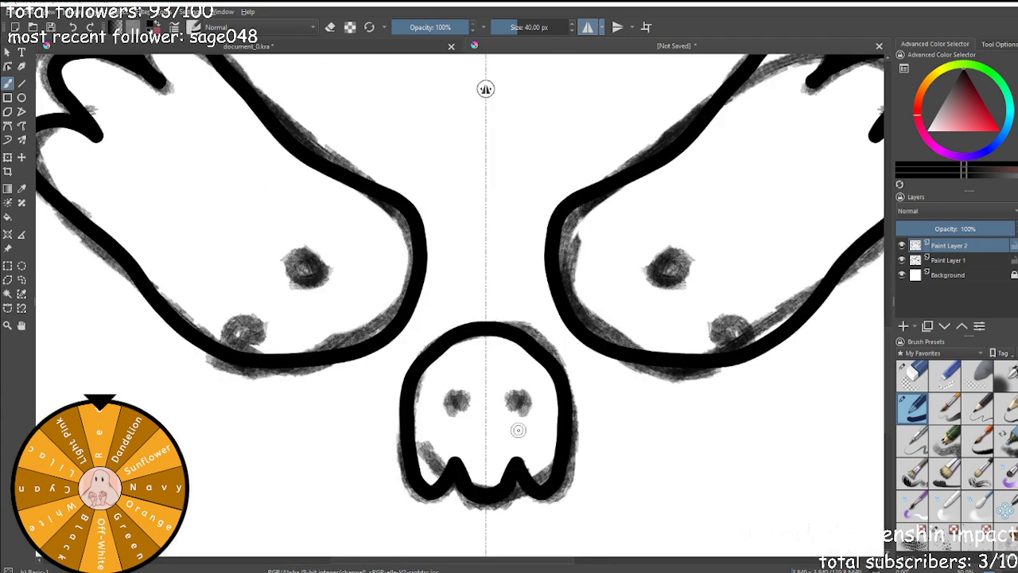
pyautogui.scroll(4, 518, 430)
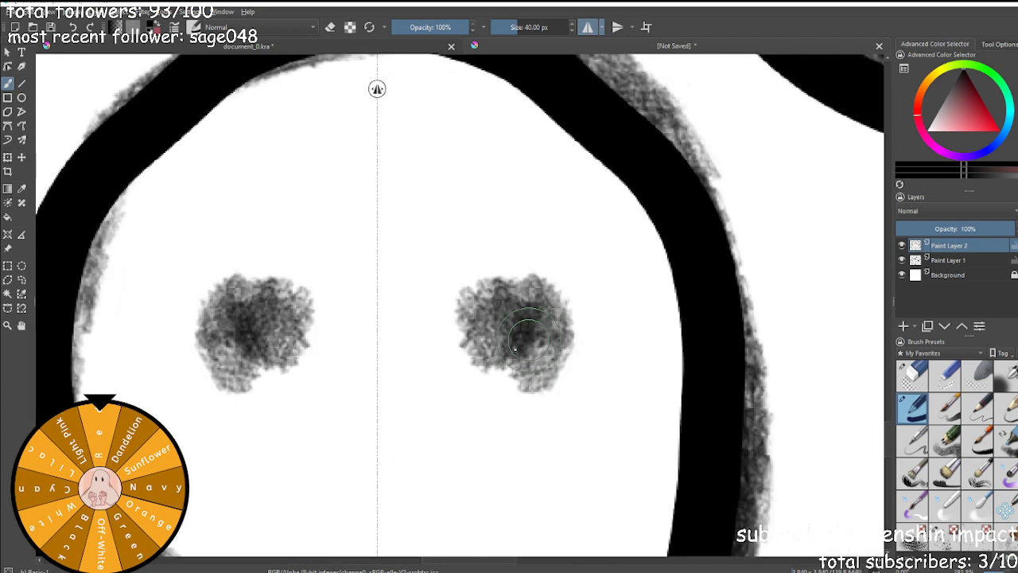
pyautogui.scroll(-4, 515, 349)
pyautogui.scroll(3, 510, 331)
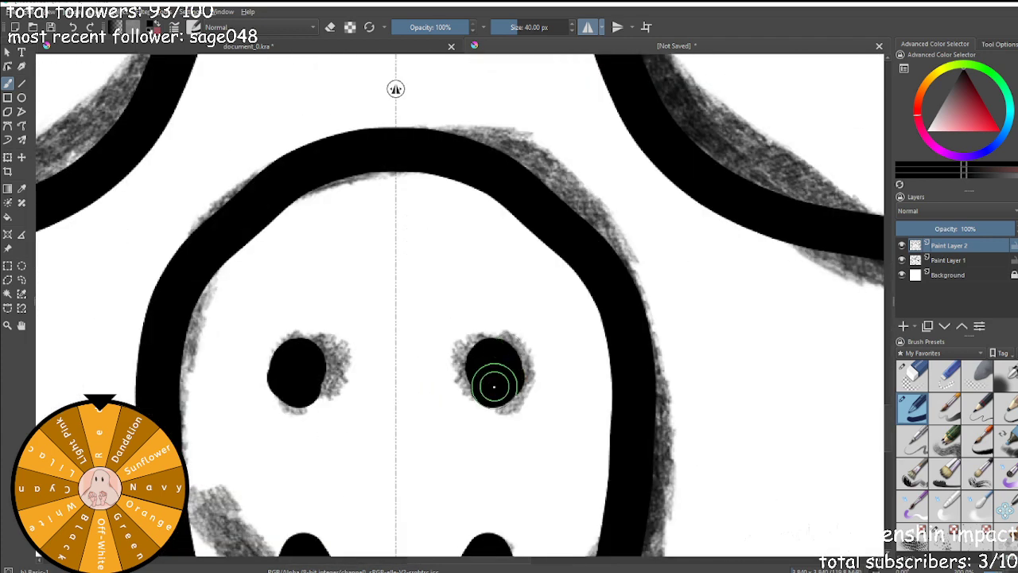
pyautogui.scroll(3, 494, 386)
pyautogui.moveTo(495, 386)
pyautogui.mouseDown()
pyautogui.moveTo(462, 333)
pyautogui.moveTo(507, 321)
pyautogui.moveTo(526, 352)
pyautogui.moveTo(510, 393)
pyautogui.moveTo(475, 393)
pyautogui.mouseUp()
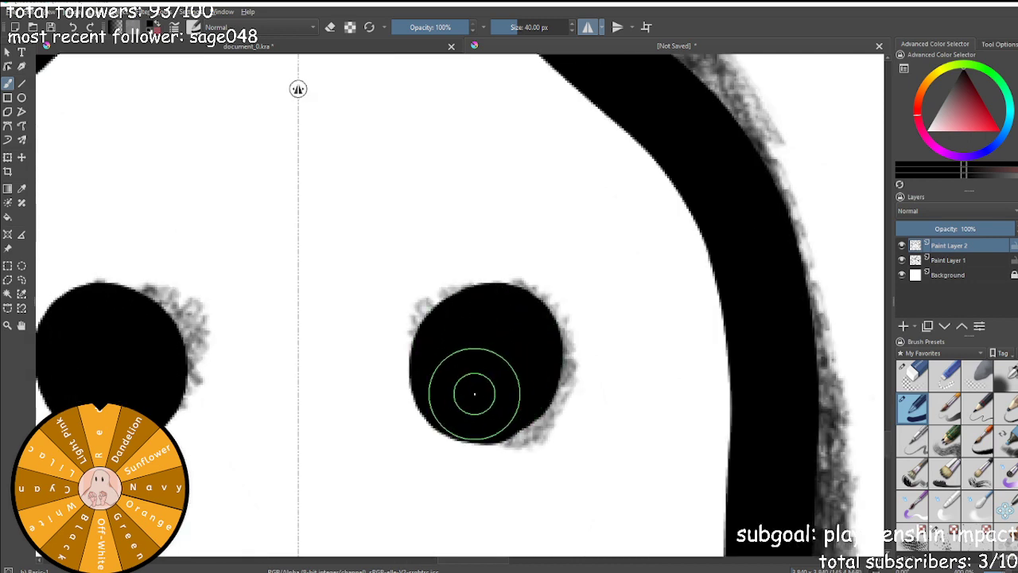
# Paint both solid black eyes on each of the large lower ghosts over the sketched ones.
pyautogui.scroll(-6, 474, 393)
pyautogui.scroll(7, 506, 356)
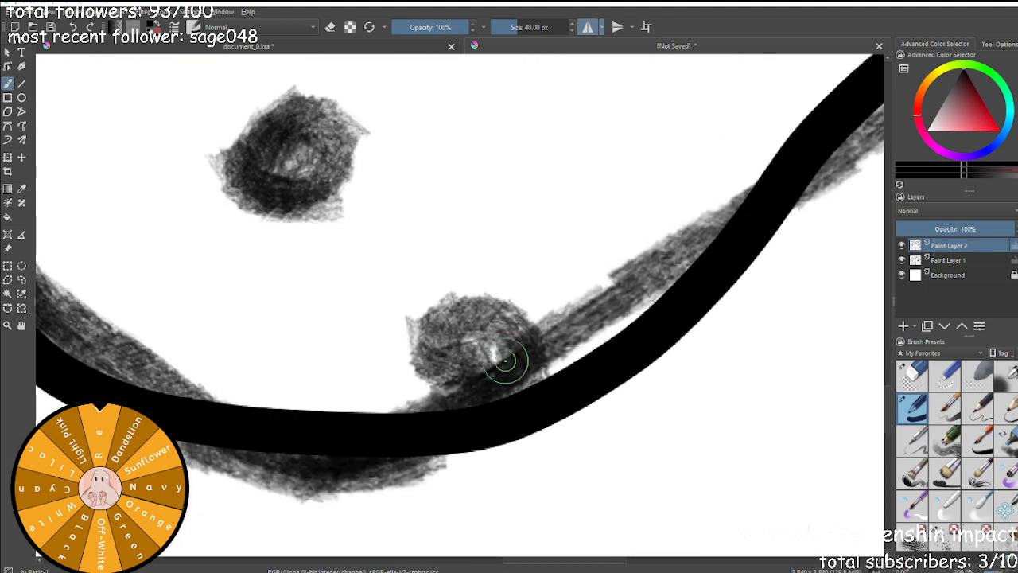
pyautogui.moveTo(500, 371)
pyautogui.mouseDown()
pyautogui.moveTo(474, 375)
pyautogui.moveTo(450, 345)
pyautogui.moveTo(469, 324)
pyautogui.moveTo(511, 333)
pyautogui.moveTo(518, 357)
pyautogui.moveTo(498, 373)
pyautogui.moveTo(469, 354)
pyautogui.mouseUp()
pyautogui.scroll(-3, 352, 186)
pyautogui.scroll(3, 392, 255)
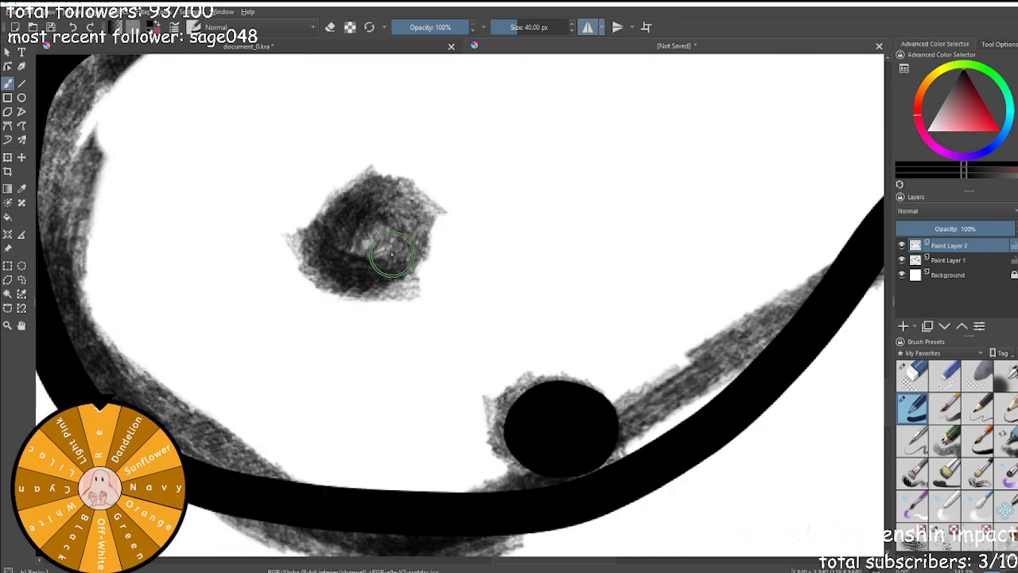
pyautogui.moveTo(397, 273)
pyautogui.mouseDown()
pyautogui.moveTo(347, 286)
pyautogui.moveTo(323, 274)
pyautogui.moveTo(332, 222)
pyautogui.moveTo(349, 208)
pyautogui.moveTo(380, 209)
pyautogui.moveTo(393, 228)
pyautogui.moveTo(380, 266)
pyautogui.moveTo(344, 282)
pyautogui.moveTo(340, 249)
pyautogui.moveTo(361, 232)
pyautogui.moveTo(381, 238)
pyautogui.moveTo(382, 260)
pyautogui.moveTo(357, 259)
pyautogui.mouseUp()
pyautogui.scroll(-3, 362, 259)
pyautogui.scroll(-3, 362, 260)
pyautogui.scroll(8, 366, 239)
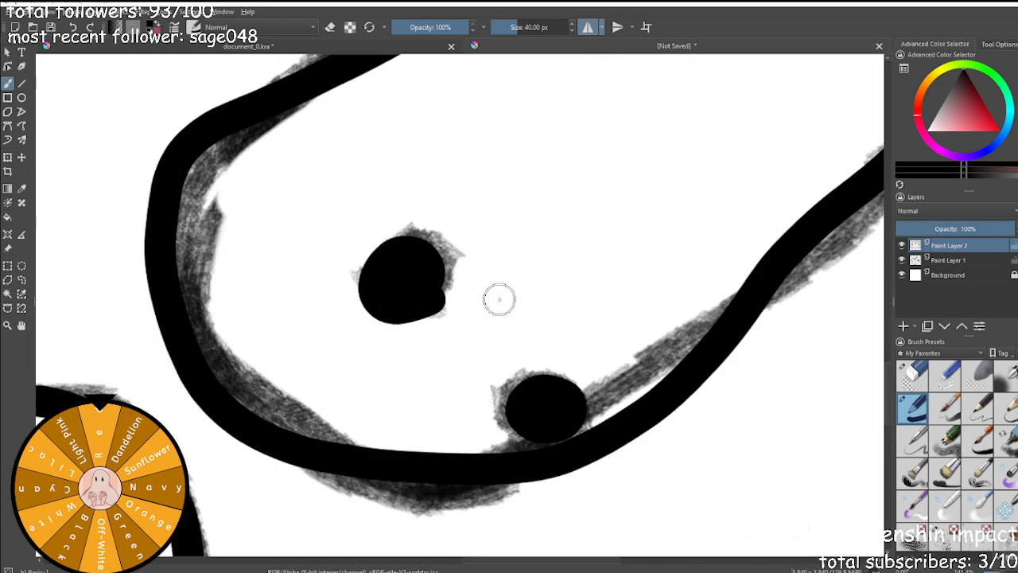
pyautogui.moveTo(568, 218)
pyautogui.mouseDown()
pyautogui.moveTo(565, 233)
pyautogui.moveTo(581, 188)
pyautogui.moveTo(566, 144)
pyautogui.mouseUp()
pyautogui.scroll(-6, 457, 193)
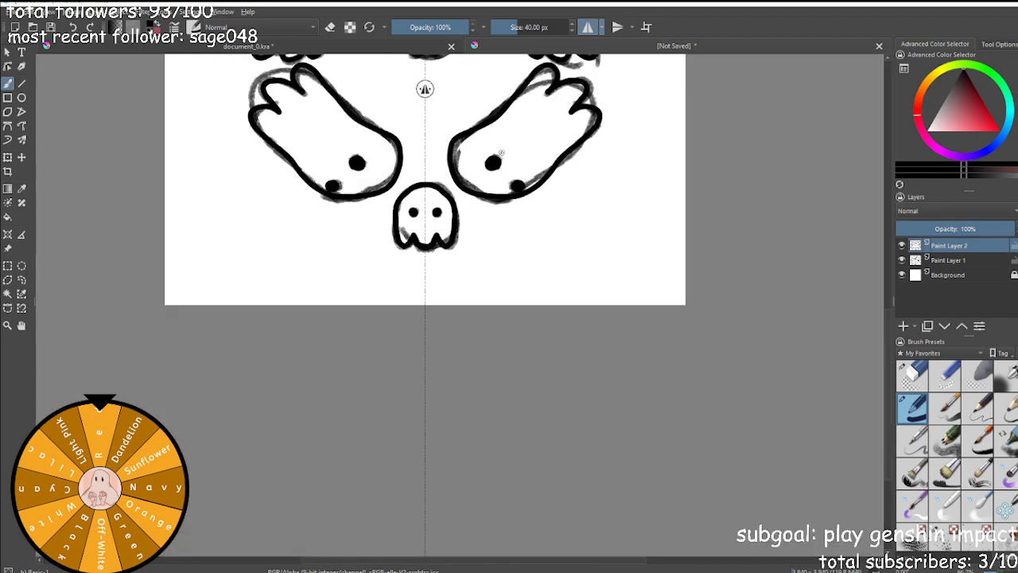
# Paint both solid black eyes on the upper outer ghosts, undoing and redoing unsatisfactory strokes.
pyautogui.scroll(-2, 510, 108)
pyautogui.scroll(8, 428, 118)
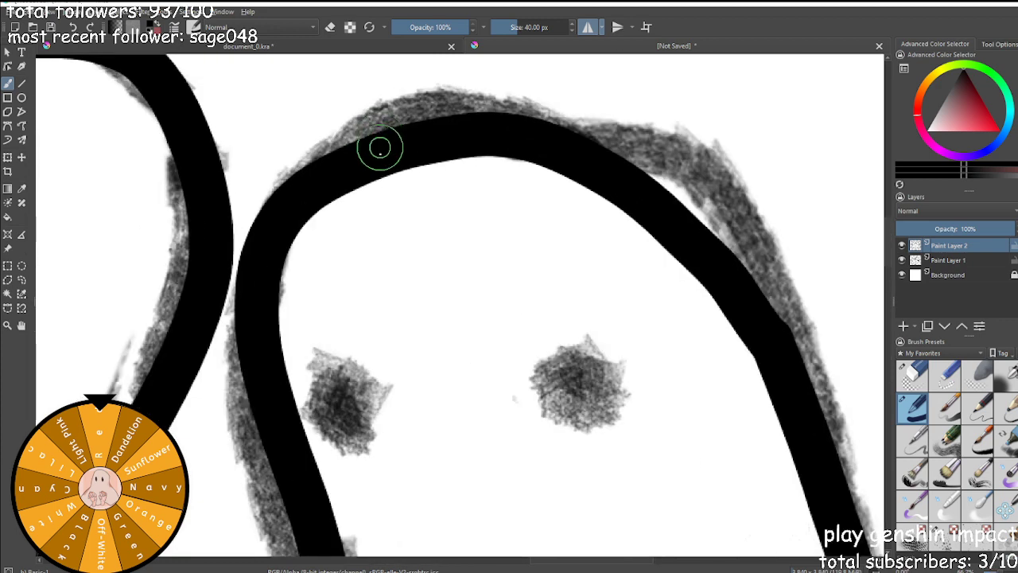
pyautogui.hotkey('ctrl', 'z')
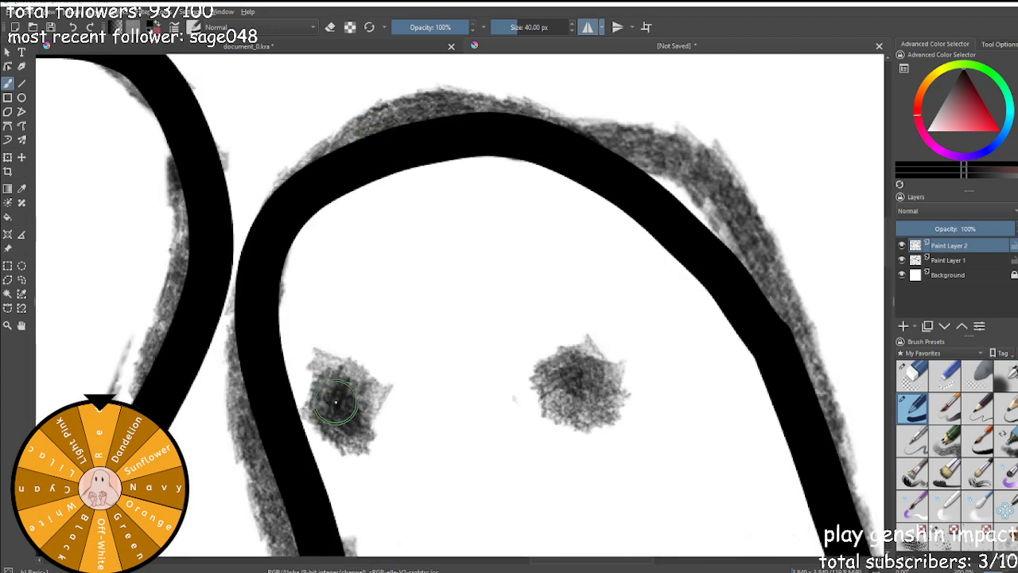
pyautogui.moveTo(347, 430)
pyautogui.mouseDown()
pyautogui.moveTo(316, 399)
pyautogui.moveTo(334, 379)
pyautogui.moveTo(352, 382)
pyautogui.moveTo(356, 412)
pyautogui.moveTo(343, 418)
pyautogui.moveTo(337, 409)
pyautogui.moveTo(344, 422)
pyautogui.moveTo(326, 410)
pyautogui.moveTo(338, 384)
pyautogui.moveTo(364, 379)
pyautogui.moveTo(374, 396)
pyautogui.moveTo(367, 419)
pyautogui.moveTo(342, 404)
pyautogui.mouseUp()
pyautogui.hotkey('ctrl', 'z')
pyautogui.moveTo(601, 421)
pyautogui.mouseDown()
pyautogui.moveTo(588, 434)
pyautogui.moveTo(568, 411)
pyautogui.moveTo(557, 366)
pyautogui.moveTo(589, 362)
pyautogui.moveTo(596, 391)
pyautogui.moveTo(568, 385)
pyautogui.mouseUp()
pyautogui.scroll(-5, 557, 401)
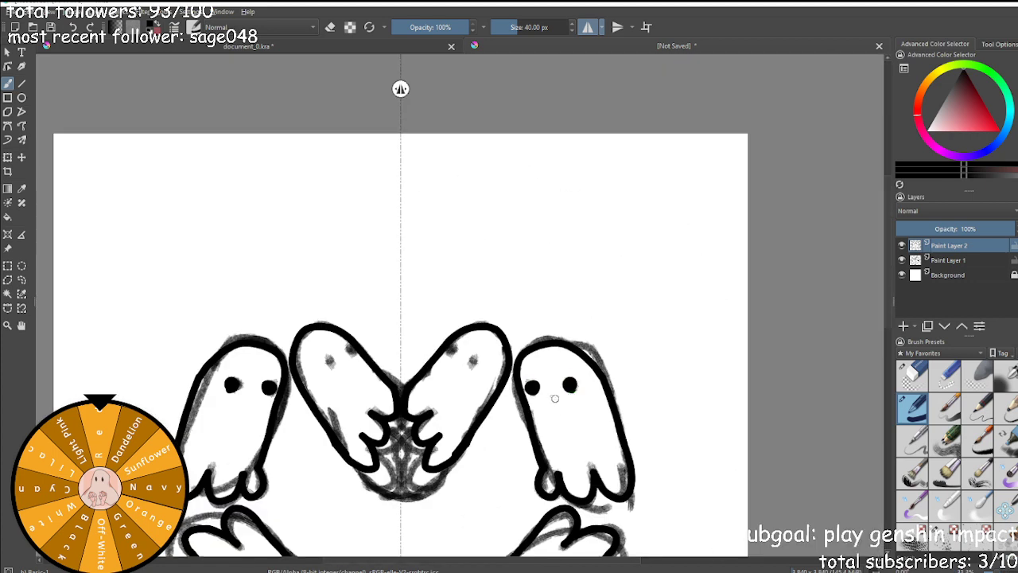
# Undo the last eye strokes and repaint both solid black eyes on the upper outer ghosts.
pyautogui.scroll(3, 562, 341)
pyautogui.hotkey('ctrl', 'z')
pyautogui.scroll(1, 588, 477)
pyautogui.hotkey('ctrl', 'z')
pyautogui.moveTo(426, 506)
pyautogui.mouseDown()
pyautogui.moveTo(404, 497)
pyautogui.moveTo(405, 473)
pyautogui.moveTo(421, 484)
pyautogui.moveTo(450, 478)
pyautogui.mouseUp()
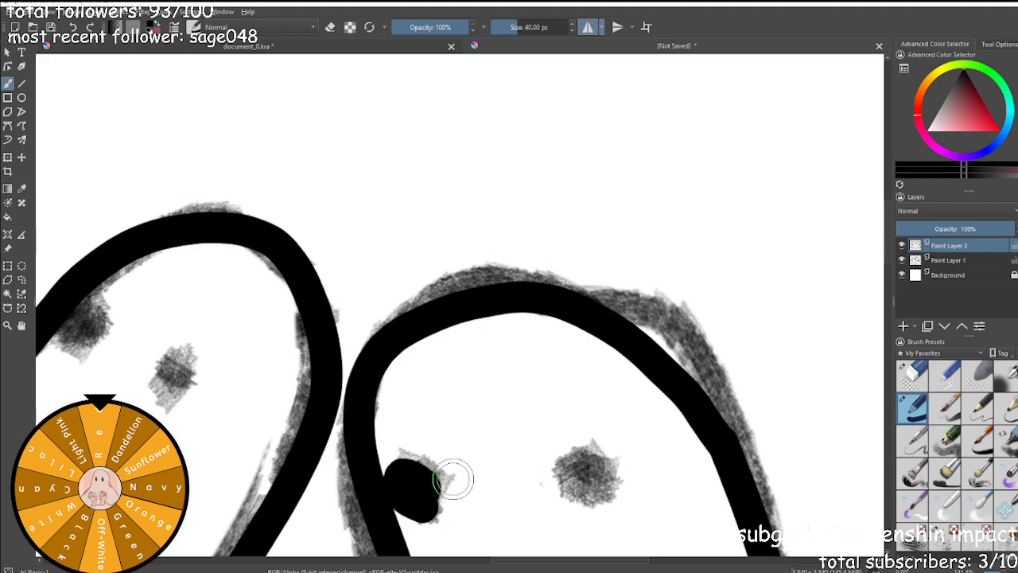
pyautogui.scroll(3, 450, 478)
pyautogui.hotkey('ctrl', 'z')
pyautogui.moveTo(382, 501)
pyautogui.mouseDown()
pyautogui.moveTo(364, 496)
pyautogui.moveTo(380, 462)
pyautogui.moveTo(408, 483)
pyautogui.mouseUp()
pyautogui.moveTo(632, 483)
pyautogui.mouseDown()
pyautogui.moveTo(609, 477)
pyautogui.moveTo(643, 433)
pyautogui.moveTo(679, 442)
pyautogui.moveTo(663, 475)
pyautogui.moveTo(631, 456)
pyautogui.moveTo(620, 465)
pyautogui.moveTo(636, 443)
pyautogui.moveTo(661, 456)
pyautogui.moveTo(650, 481)
pyautogui.moveTo(619, 455)
pyautogui.mouseUp()
pyautogui.hotkey('ctrl', 'z')
pyautogui.scroll(-8, 620, 455)
pyautogui.scroll(3, 582, 475)
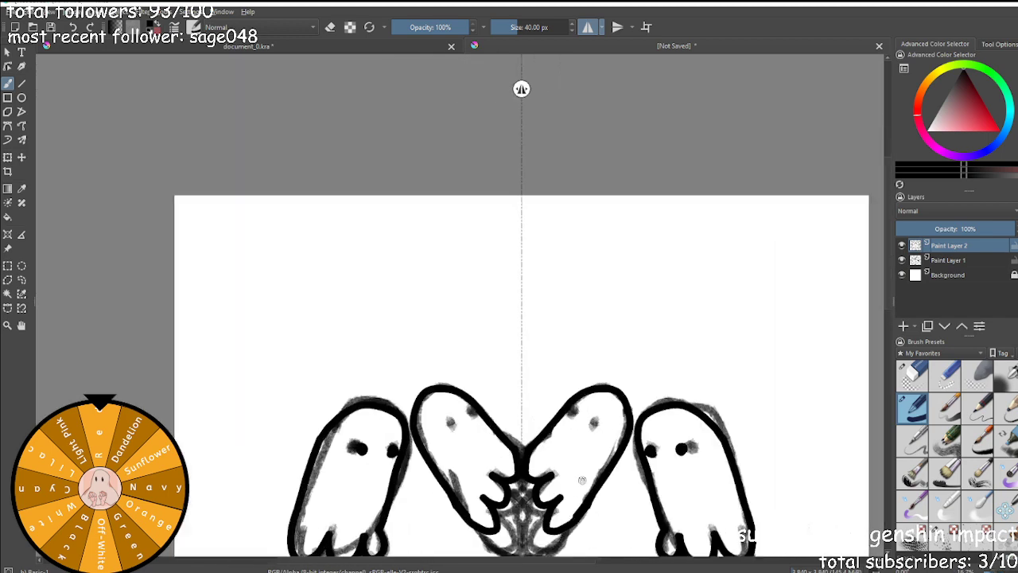
# Close the gap above the inner hem scallop of the upper outer ghosts while the rough sketch layer is temporarily hidden.
pyautogui.click(903, 260)
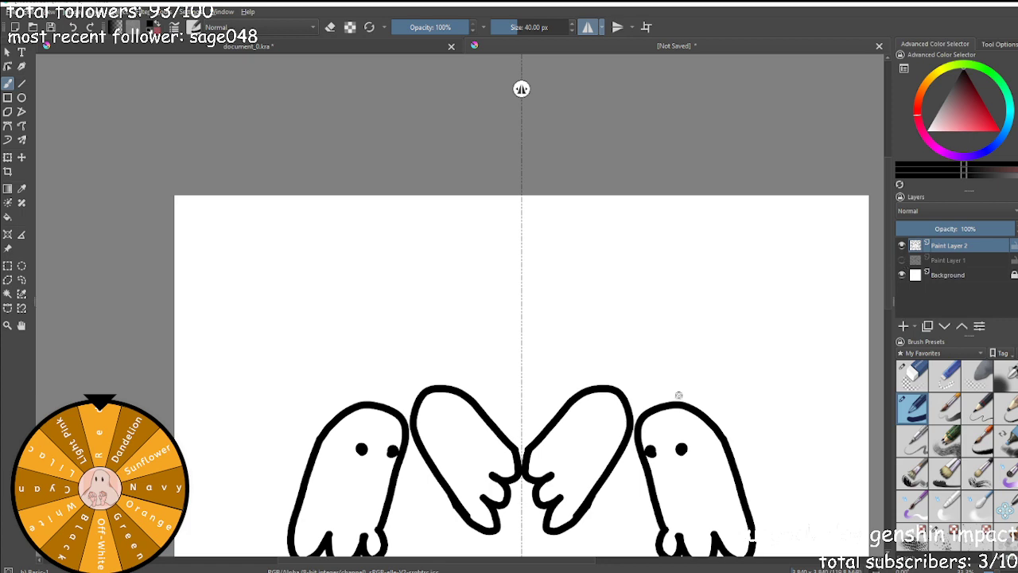
pyautogui.scroll(6, 677, 523)
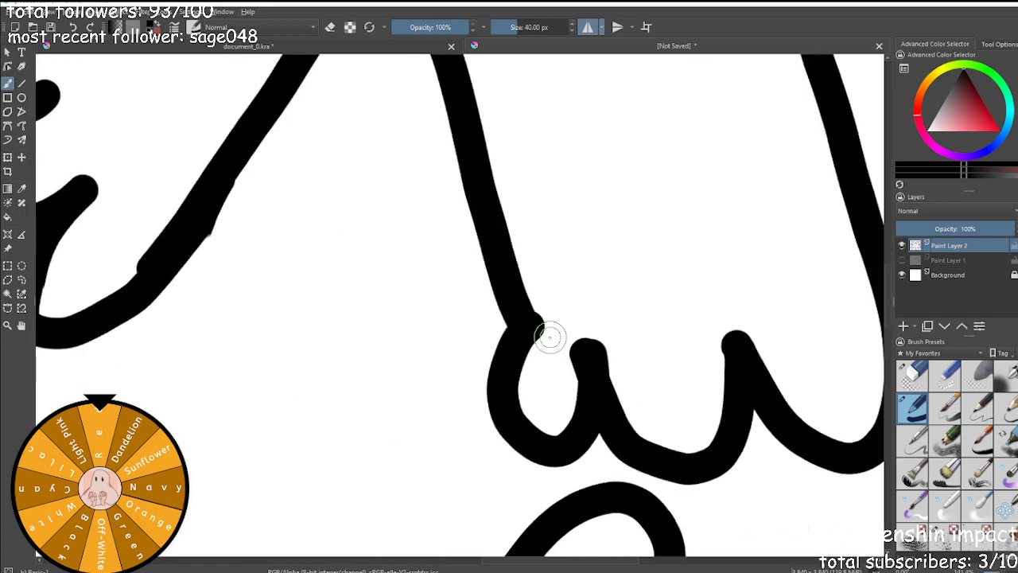
pyautogui.moveTo(531, 320)
pyautogui.mouseDown()
pyautogui.moveTo(587, 352)
pyautogui.moveTo(611, 372)
pyautogui.mouseUp()
pyautogui.scroll(-5, 608, 381)
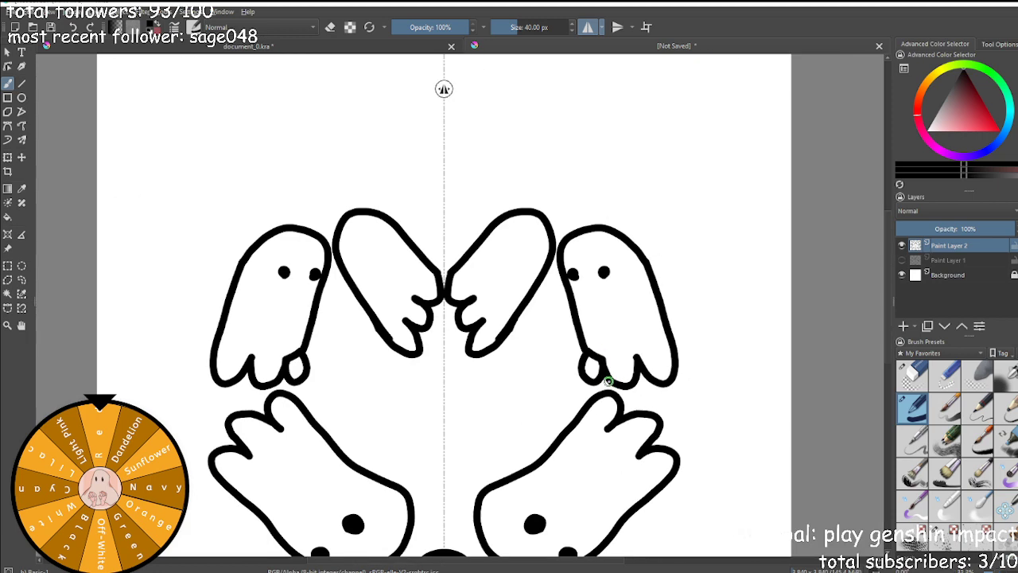
pyautogui.scroll(3, 605, 358)
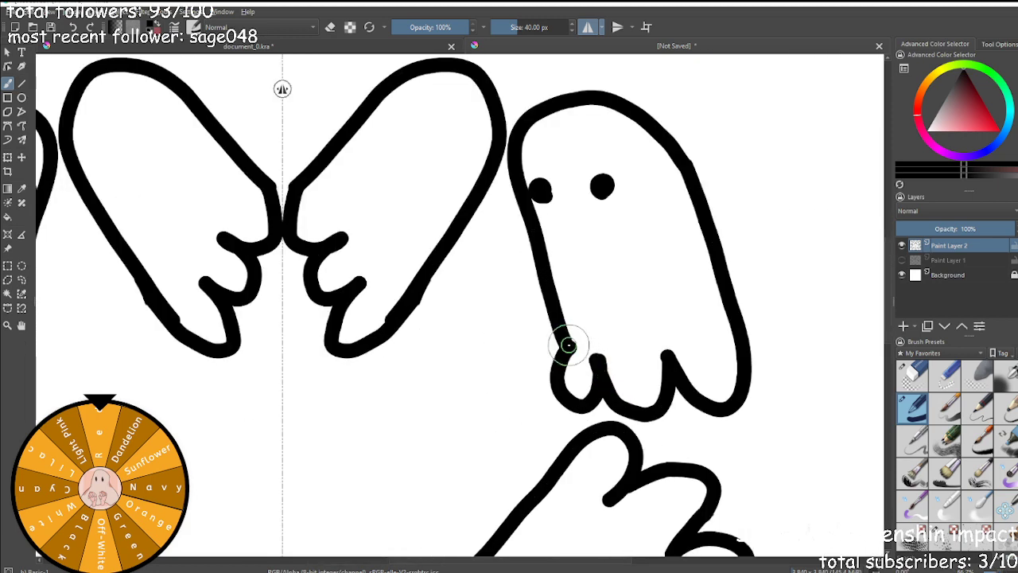
pyautogui.moveTo(570, 347); pyautogui.dragTo(589, 358)
pyautogui.scroll(-3, 569, 346)
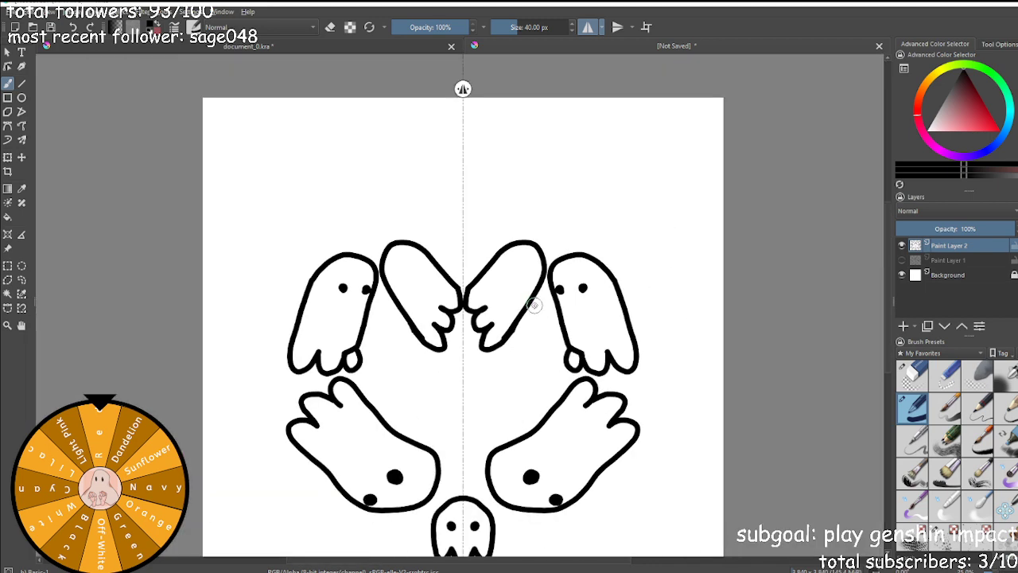
pyautogui.click(902, 260)
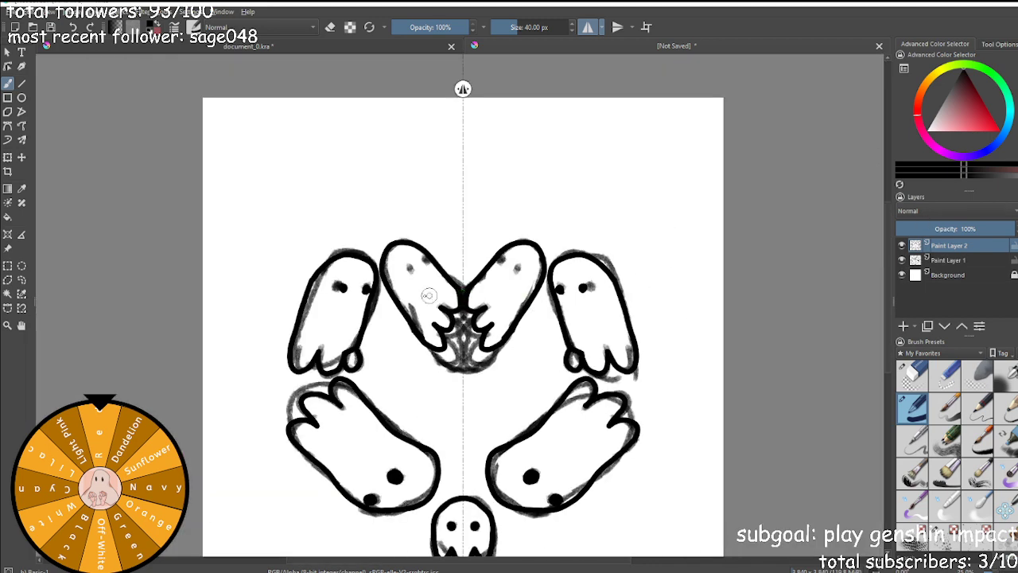
pyautogui.scroll(5, 620, 185)
pyautogui.moveTo(629, 234)
pyautogui.mouseDown()
pyautogui.moveTo(603, 219)
pyautogui.moveTo(608, 206)
pyautogui.moveTo(625, 208)
pyautogui.moveTo(632, 233)
pyautogui.moveTo(607, 224)
pyautogui.moveTo(611, 204)
pyautogui.moveTo(628, 210)
pyautogui.moveTo(629, 239)
pyautogui.mouseUp()
pyautogui.hotkey('ctrl', 'z')
pyautogui.moveTo(700, 280); pyautogui.dragTo(718, 268)
pyautogui.hotkey('ctrl', 'z')
pyautogui.hotkey('ctrl', 'z')
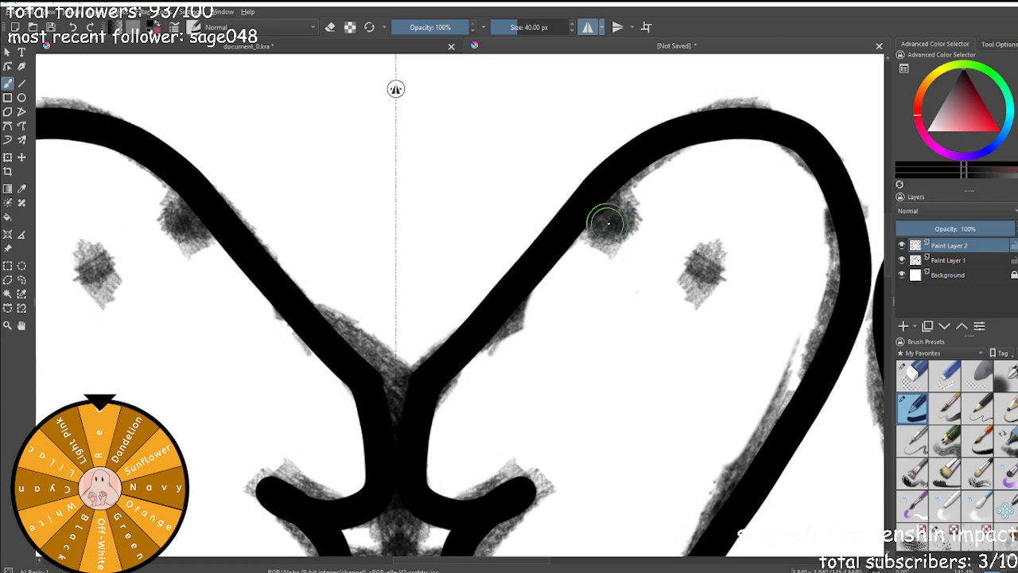
pyautogui.click(617, 226)
pyautogui.scroll(-2, 523, 242)
pyautogui.scroll(3, 594, 243)
pyautogui.hotkey('ctrl', 'z')
# Paint both solid black eyes on the upper inner ghosts over the sketched ones and hide the rough sketch layer.
pyautogui.moveTo(470, 206); pyautogui.dragTo(487, 214)
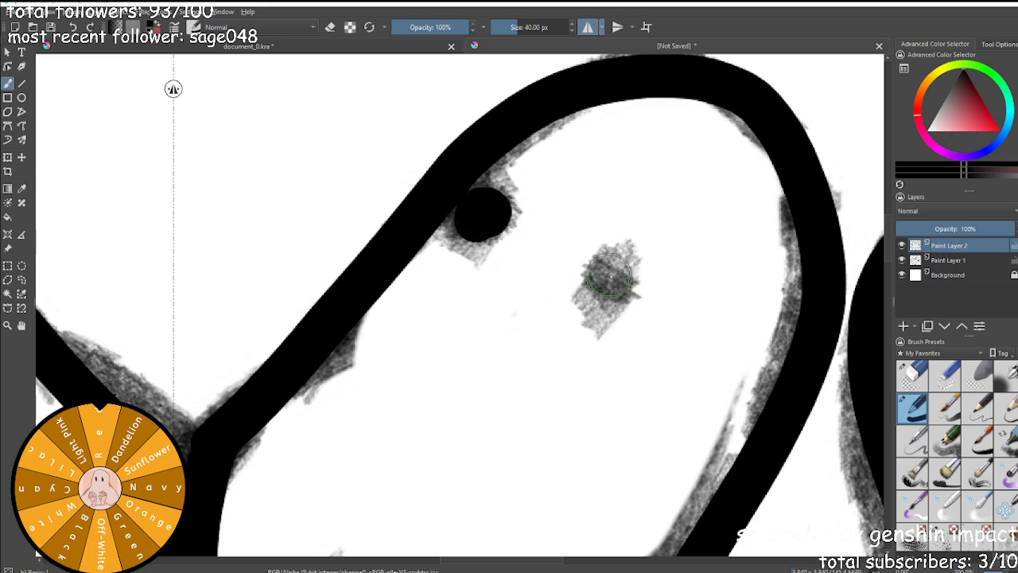
pyautogui.moveTo(609, 284)
pyautogui.mouseDown()
pyautogui.moveTo(611, 266)
pyautogui.moveTo(617, 289)
pyautogui.mouseUp()
pyautogui.scroll(-6, 617, 290)
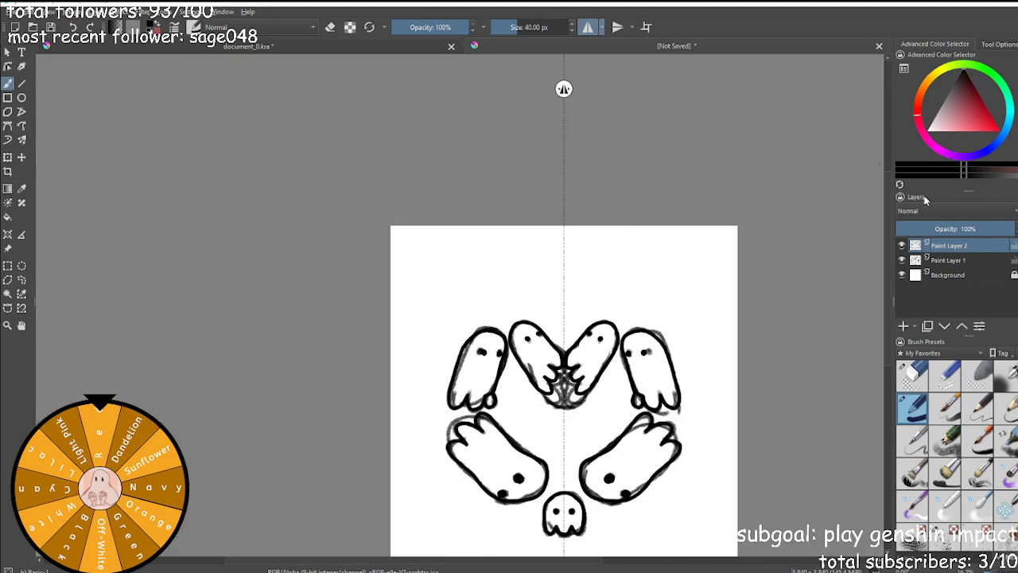
pyautogui.click(902, 261)
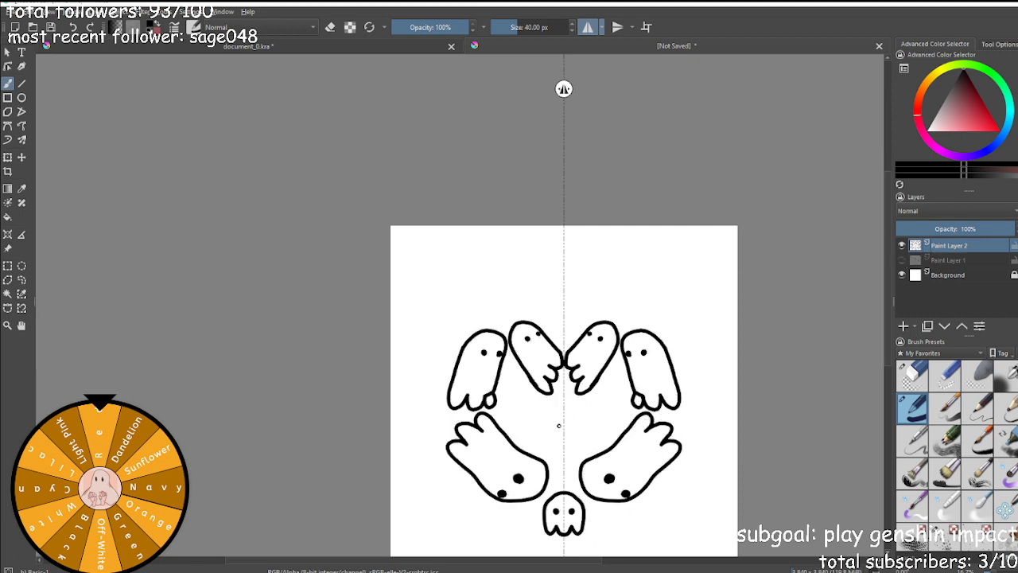
pyautogui.scroll(-4, 552, 389)
pyautogui.scroll(6, 581, 417)
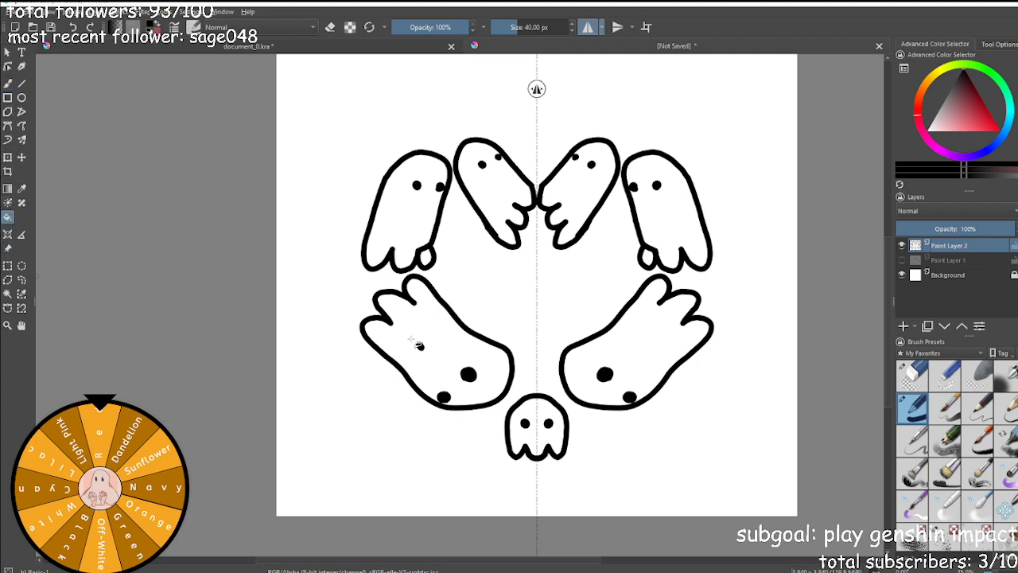
# Unlock the Background layer and clear its white fill to transparency.
pyautogui.click(913, 376)
pyautogui.click(966, 275)
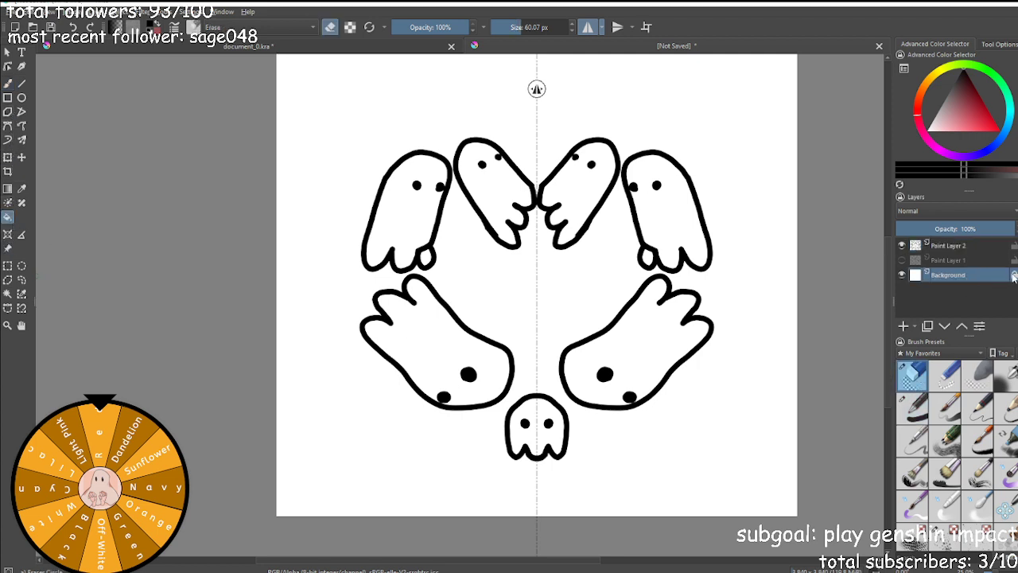
pyautogui.press('Delete')
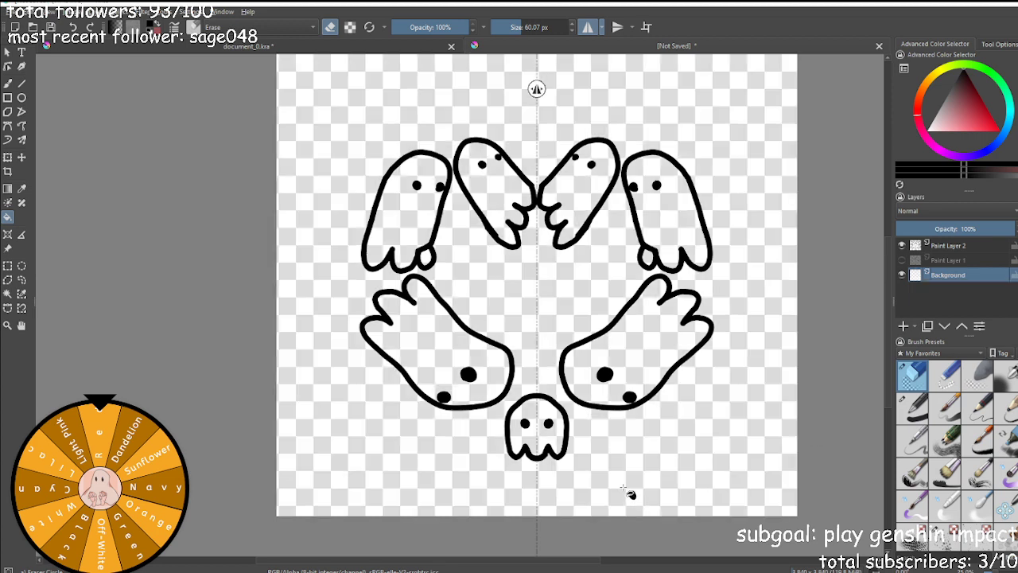
# Add a new paint layer and place it directly below the ghost line art layer.
pyautogui.click(953, 249)
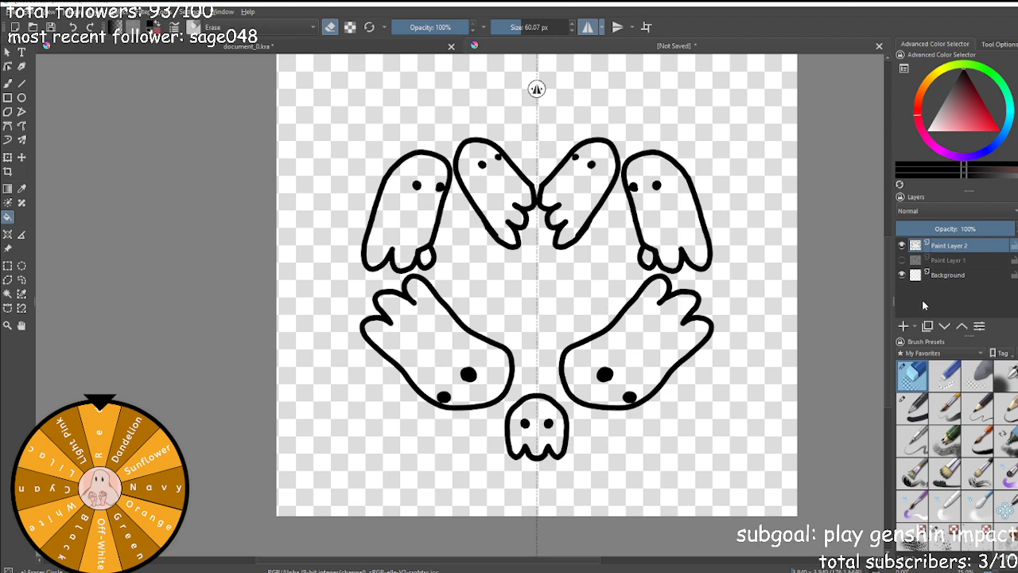
pyautogui.click(905, 325)
pyautogui.moveTo(980, 247); pyautogui.dragTo(980, 269)
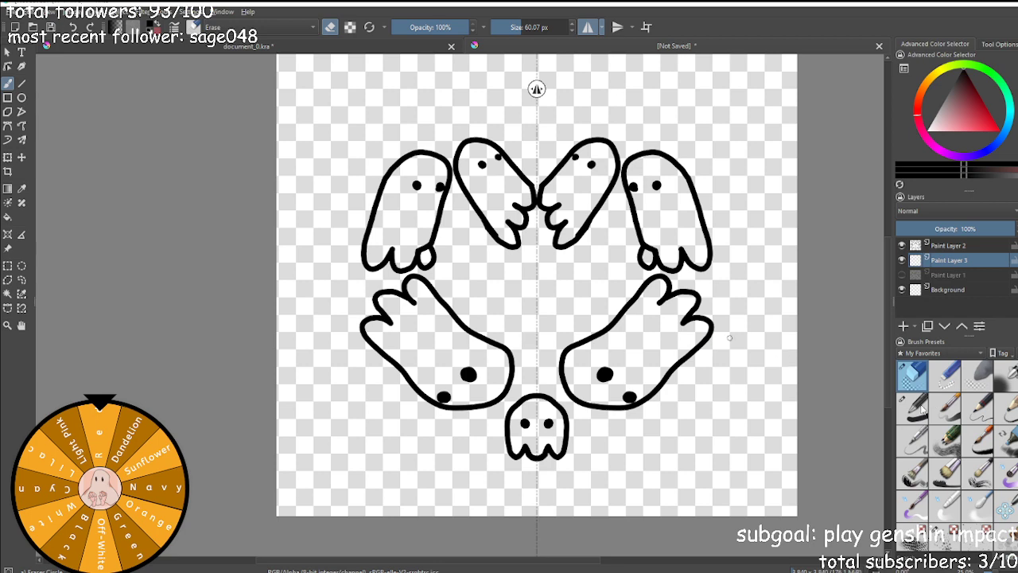
# Fill the upper outer ghosts with white on the new layer using a 181.75 px mirrored brush.
pyautogui.click(915, 407)
pyautogui.scroll(5, 653, 204)
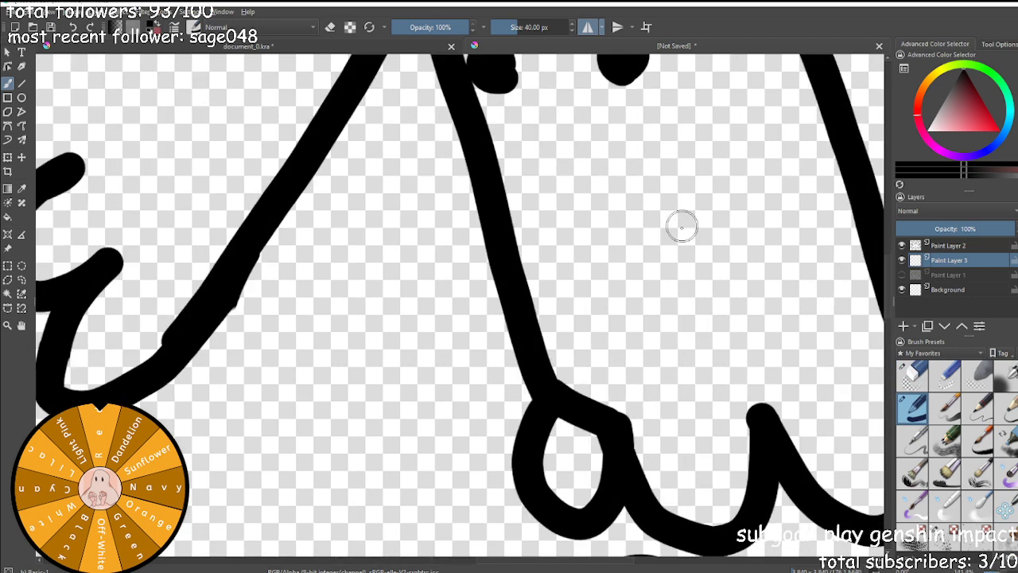
pyautogui.click(535, 23)
pyautogui.moveTo(589, 466); pyautogui.dragTo(632, 326)
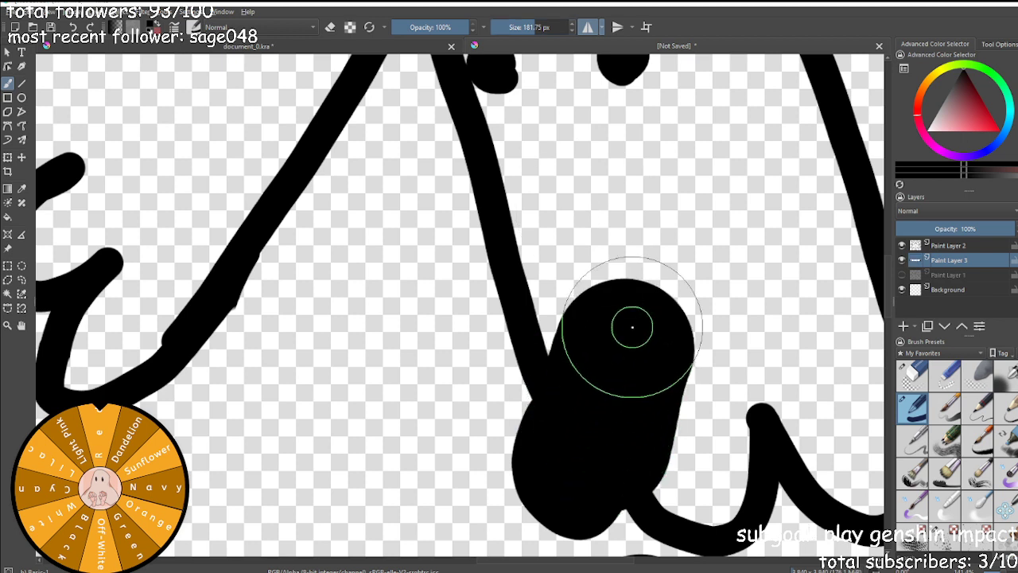
pyautogui.hotkey('ctrl', 'z')
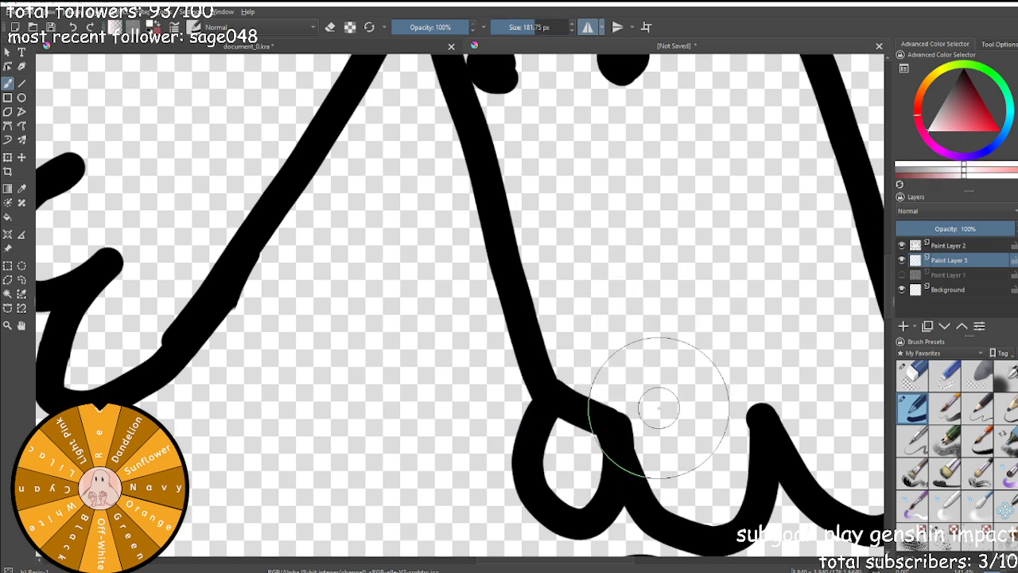
pyautogui.moveTo(610, 432)
pyautogui.mouseDown()
pyautogui.moveTo(652, 357)
pyautogui.moveTo(637, 405)
pyautogui.moveTo(581, 448)
pyautogui.moveTo(610, 397)
pyautogui.moveTo(657, 356)
pyautogui.moveTo(688, 472)
pyautogui.mouseUp()
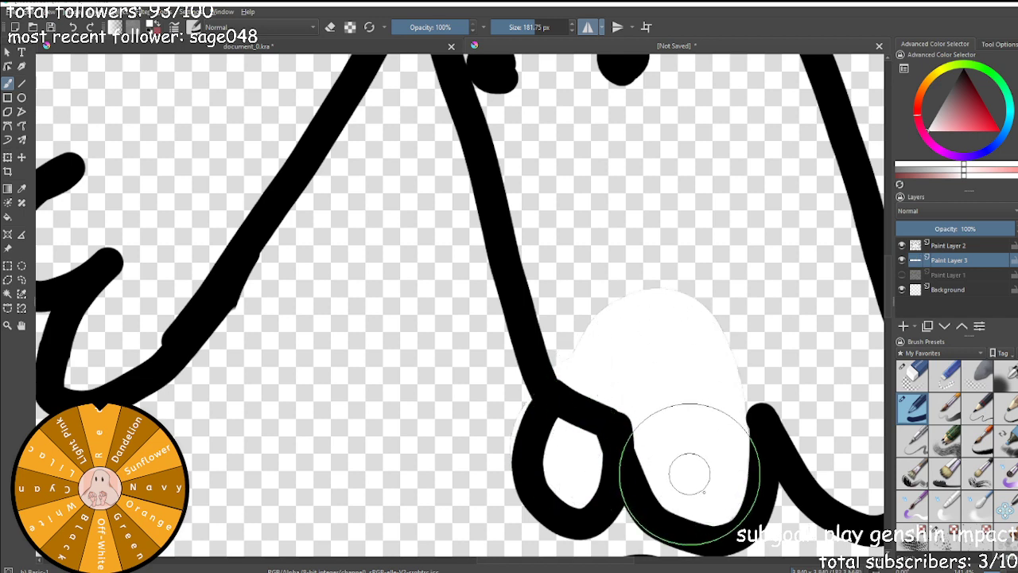
pyautogui.scroll(-4, 640, 414)
pyautogui.scroll(3, 770, 437)
pyautogui.moveTo(428, 381)
pyautogui.mouseDown()
pyautogui.moveTo(395, 215)
pyautogui.moveTo(416, 273)
pyautogui.moveTo(348, 211)
pyautogui.moveTo(342, 127)
pyautogui.moveTo(364, 86)
pyautogui.moveTo(466, 107)
pyautogui.moveTo(548, 296)
pyautogui.moveTo(573, 434)
pyautogui.moveTo(595, 429)
pyautogui.moveTo(593, 450)
pyautogui.moveTo(580, 358)
pyautogui.moveTo(514, 374)
pyautogui.moveTo(443, 132)
pyautogui.moveTo(400, 180)
pyautogui.mouseUp()
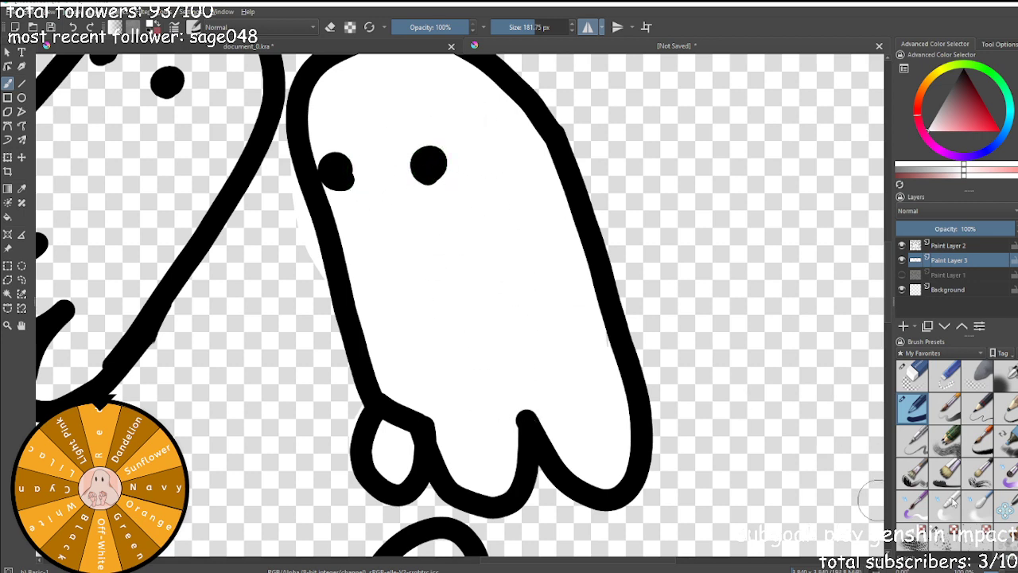
# Erase the white overspill outside the upper outer ghosts' outline beside the inner hem scallop.
pyautogui.click(913, 374)
pyautogui.scroll(3, 336, 471)
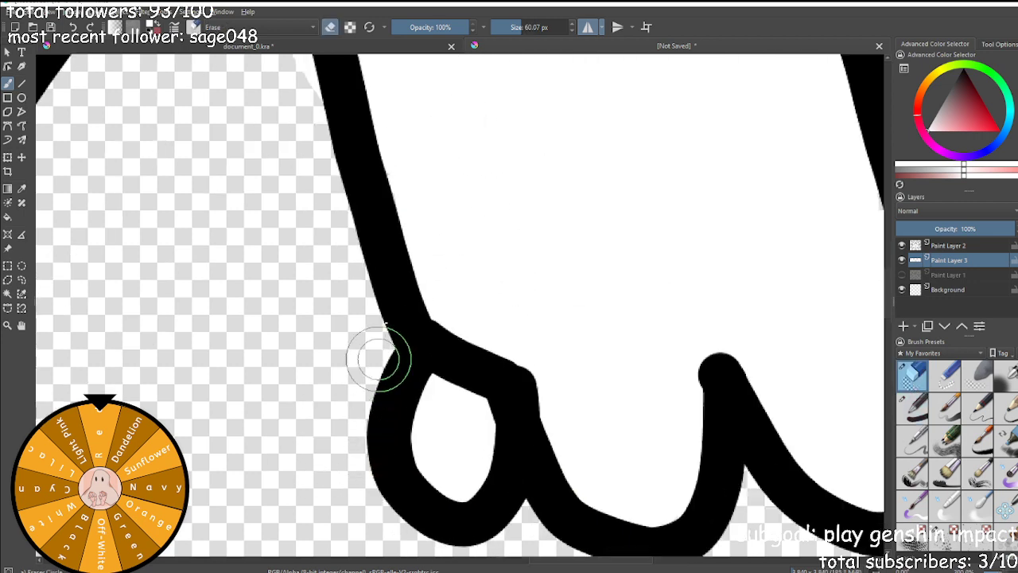
pyautogui.scroll(-3, 387, 312)
pyautogui.scroll(-5, 407, 353)
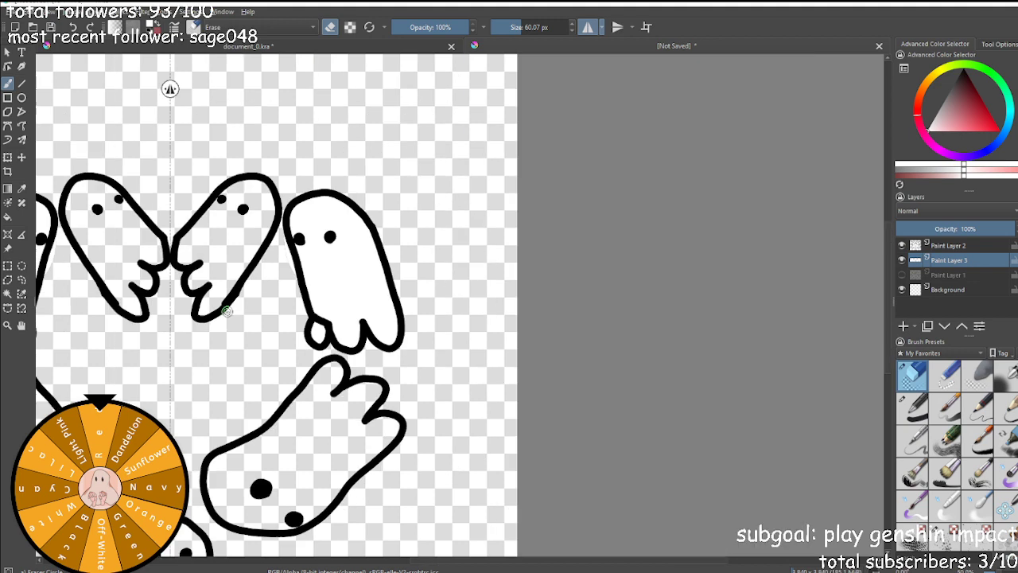
pyautogui.scroll(2, 119, 338)
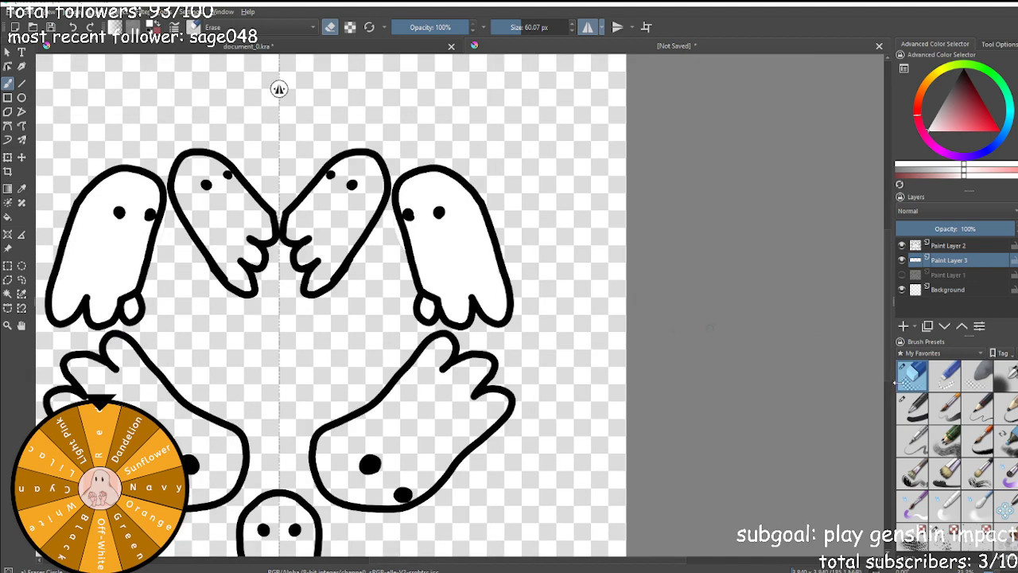
# Fill the upper inner ghosts with white inside their outlines using a 127.65 px mirrored brush.
pyautogui.click(913, 405)
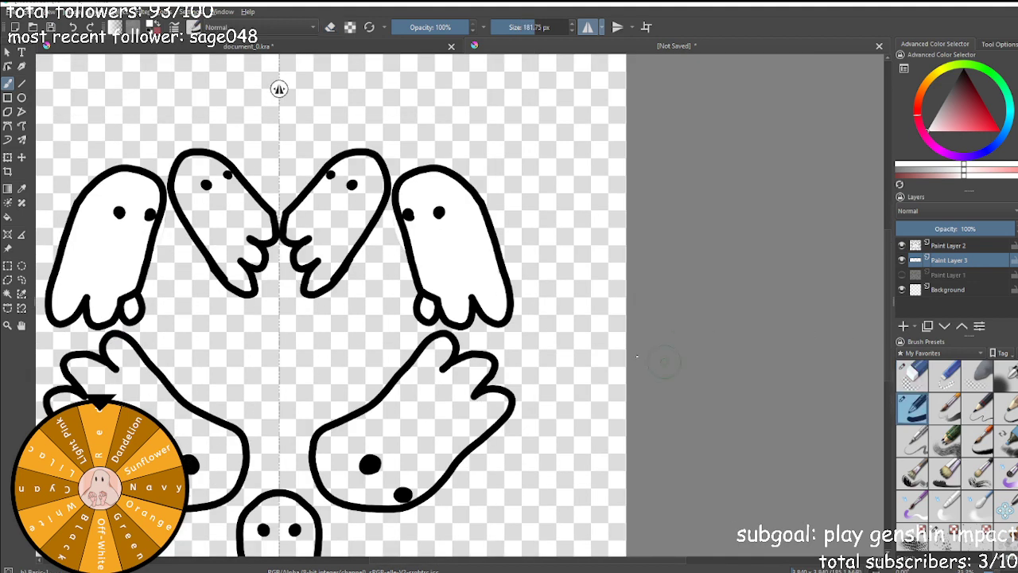
pyautogui.scroll(4, 309, 311)
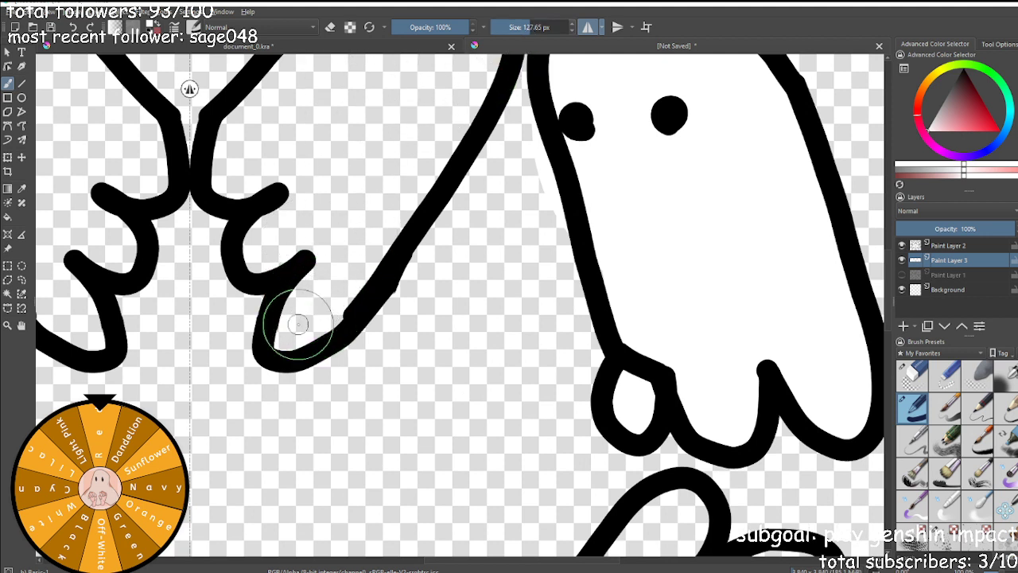
pyautogui.moveTo(295, 319)
pyautogui.mouseDown()
pyautogui.moveTo(330, 217)
pyautogui.moveTo(265, 249)
pyautogui.moveTo(311, 183)
pyautogui.moveTo(249, 173)
pyautogui.moveTo(246, 160)
pyautogui.moveTo(254, 136)
pyautogui.moveTo(288, 139)
pyautogui.moveTo(214, 193)
pyautogui.moveTo(303, 104)
pyautogui.moveTo(356, 125)
pyautogui.moveTo(359, 222)
pyautogui.moveTo(334, 285)
pyautogui.moveTo(274, 374)
pyautogui.moveTo(268, 292)
pyautogui.moveTo(321, 132)
pyautogui.moveTo(231, 269)
pyautogui.mouseUp()
pyautogui.scroll(-4, 252, 159)
pyautogui.scroll(3, 251, 158)
pyautogui.scroll(-4, 271, 148)
pyautogui.scroll(4, 271, 148)
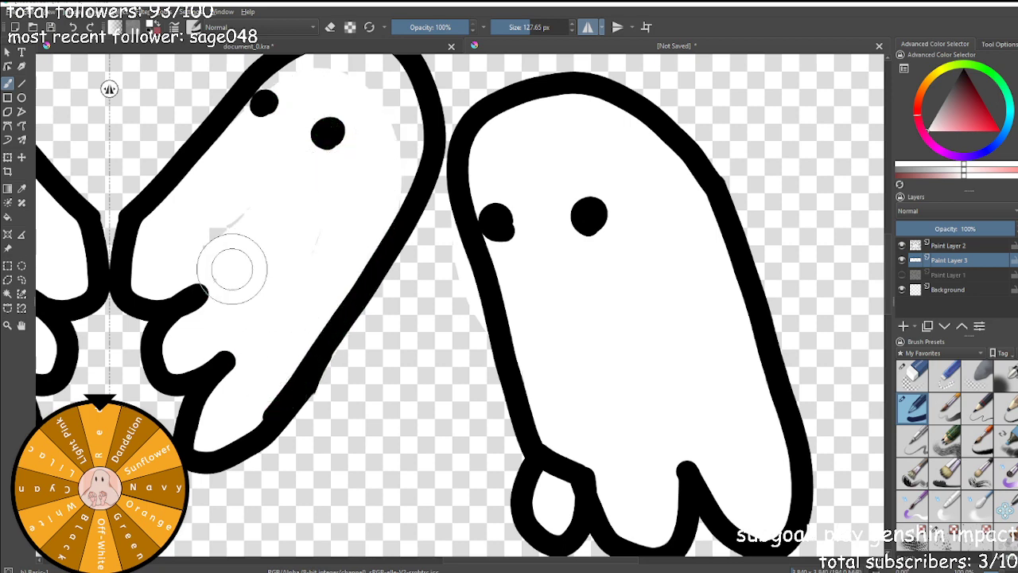
pyautogui.scroll(-3, 227, 189)
pyautogui.scroll(3, 244, 187)
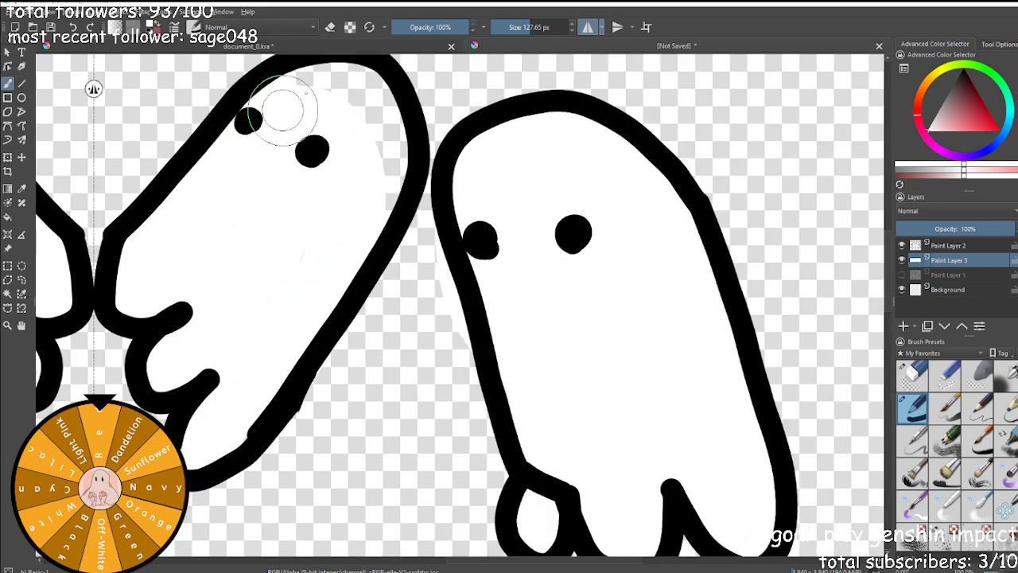
pyautogui.scroll(-5, 339, 242)
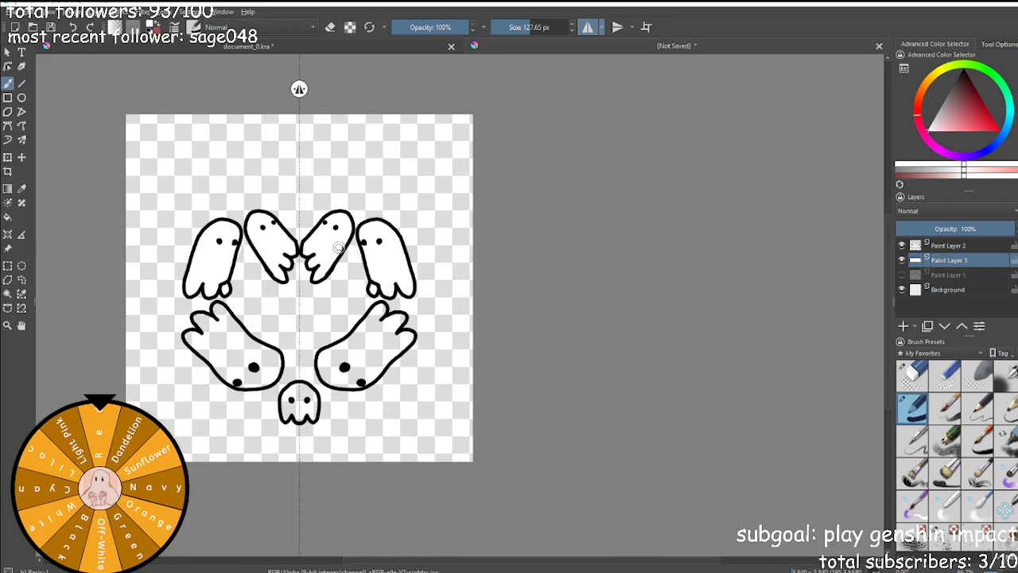
# Fill the large lower ghosts and the small bottom ghost with white inside their outlines.
pyautogui.scroll(4, 344, 386)
pyautogui.moveTo(337, 379)
pyautogui.mouseDown()
pyautogui.moveTo(282, 354)
pyautogui.moveTo(262, 330)
pyautogui.moveTo(263, 277)
pyautogui.mouseUp()
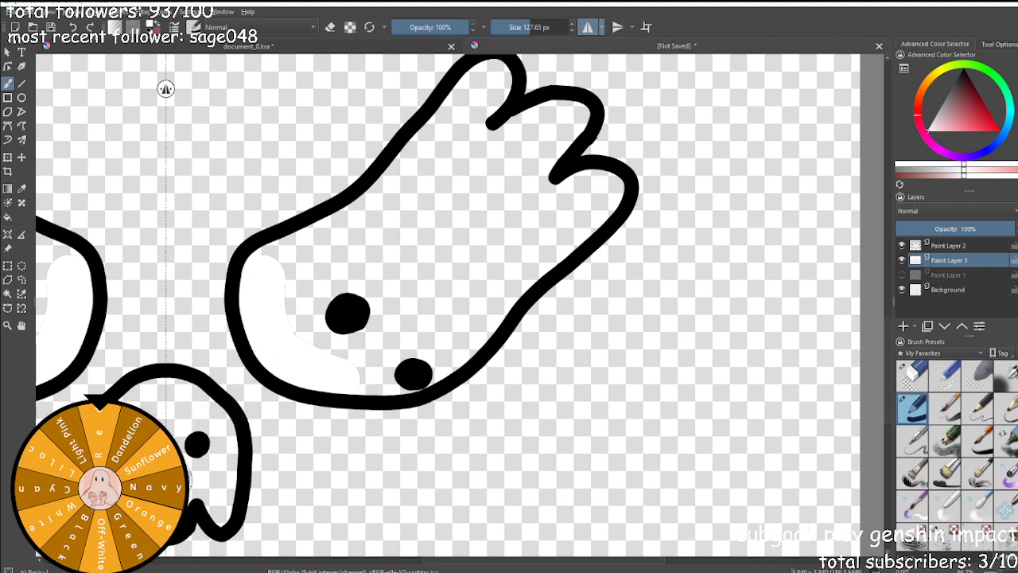
pyautogui.moveTo(205, 494)
pyautogui.mouseDown()
pyautogui.moveTo(205, 425)
pyautogui.moveTo(176, 395)
pyautogui.moveTo(213, 490)
pyautogui.moveTo(203, 491)
pyautogui.moveTo(206, 425)
pyautogui.moveTo(220, 436)
pyautogui.moveTo(226, 473)
pyautogui.moveTo(243, 406)
pyautogui.moveTo(251, 444)
pyautogui.moveTo(270, 458)
pyautogui.moveTo(197, 401)
pyautogui.moveTo(181, 370)
pyautogui.moveTo(198, 327)
pyautogui.moveTo(158, 347)
pyautogui.moveTo(282, 274)
pyautogui.moveTo(385, 162)
pyautogui.moveTo(368, 203)
pyautogui.moveTo(374, 164)
pyautogui.moveTo(352, 232)
pyautogui.moveTo(465, 197)
pyautogui.moveTo(399, 250)
pyautogui.moveTo(442, 226)
pyautogui.moveTo(411, 307)
pyautogui.moveTo(433, 288)
pyautogui.moveTo(497, 272)
pyautogui.moveTo(392, 374)
pyautogui.moveTo(406, 357)
pyautogui.moveTo(474, 309)
pyautogui.moveTo(397, 368)
pyautogui.moveTo(364, 414)
pyautogui.moveTo(278, 459)
pyautogui.moveTo(357, 414)
pyautogui.moveTo(241, 398)
pyautogui.moveTo(239, 431)
pyautogui.moveTo(186, 328)
pyautogui.moveTo(239, 395)
pyautogui.moveTo(263, 329)
pyautogui.moveTo(314, 329)
pyautogui.moveTo(307, 381)
pyautogui.moveTo(419, 304)
pyautogui.moveTo(375, 278)
pyautogui.moveTo(297, 302)
pyautogui.moveTo(363, 249)
pyautogui.mouseUp()
pyautogui.scroll(-5, 225, 475)
pyautogui.scroll(8, 271, 459)
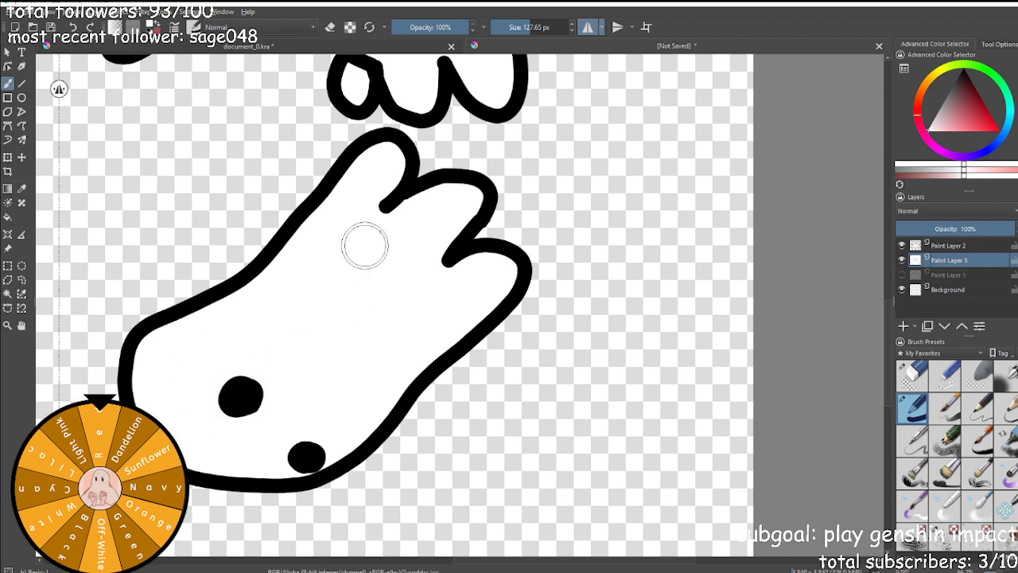
# Create a new document in addition to the ghost drawing.
pyautogui.press('3')
pyautogui.scroll(-2, 293, 284)
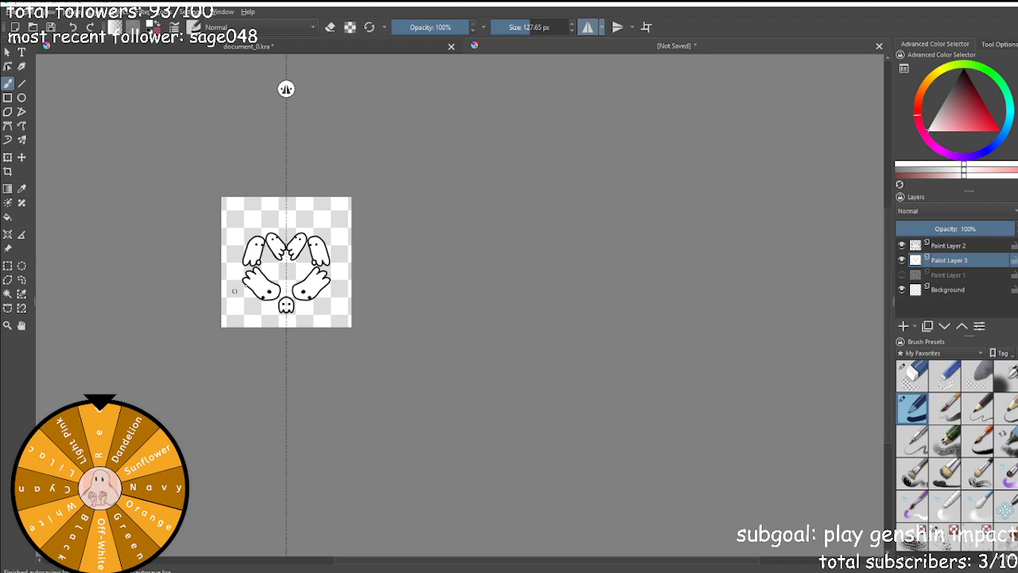
pyautogui.scroll(2, 280, 267)
pyautogui.scroll(1, 280, 268)
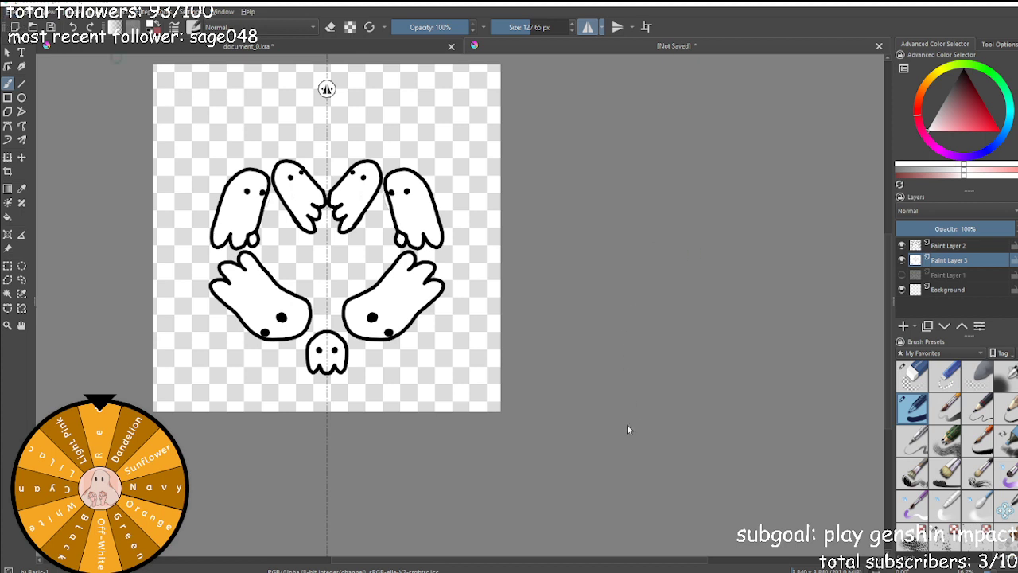
pyautogui.hotkey('ctrl', 'n')
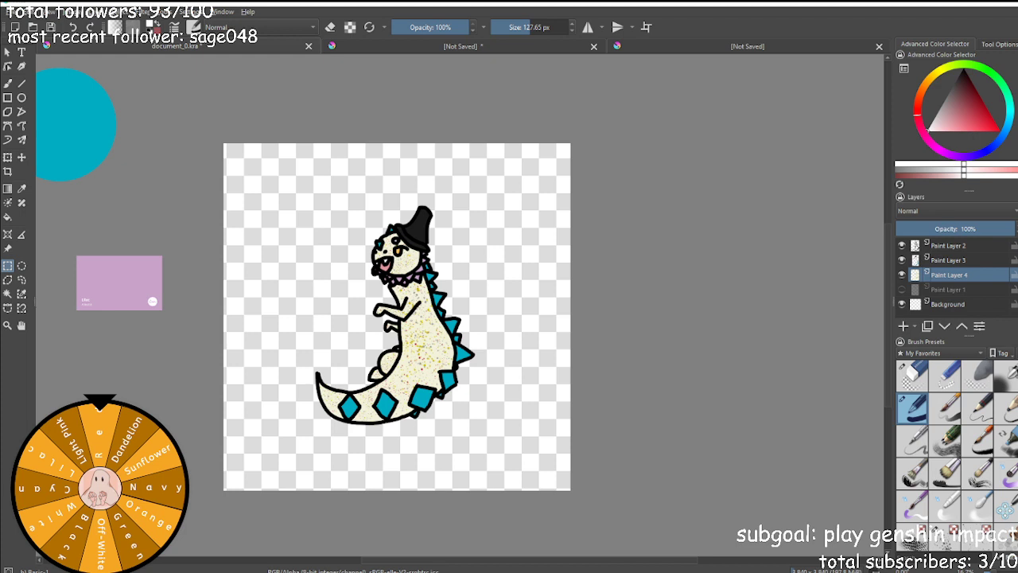
# Save the dinosaur drawing and the ghost ring drawing.
pyautogui.hotkey('ctrl', 's')
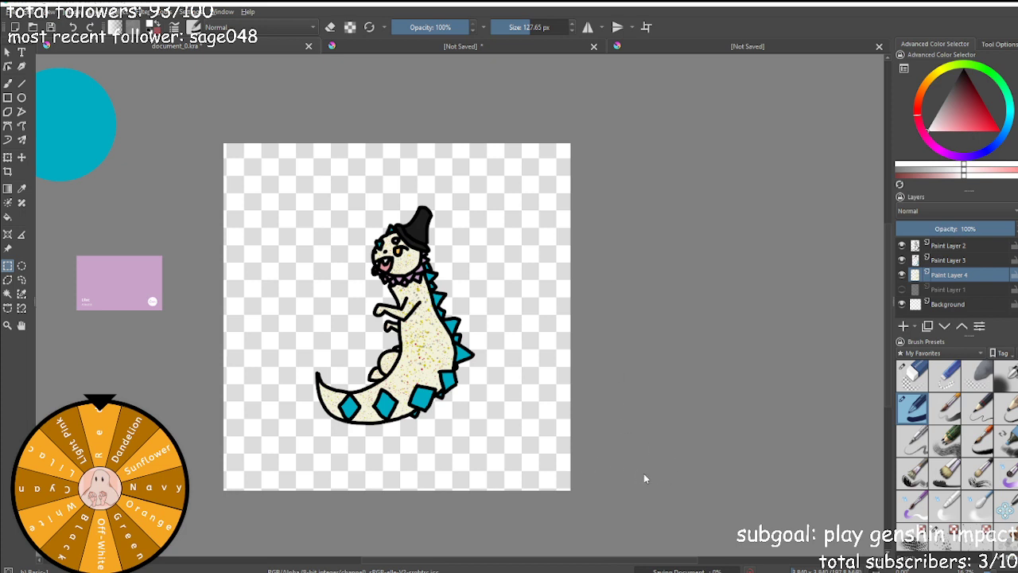
pyautogui.click(513, 53)
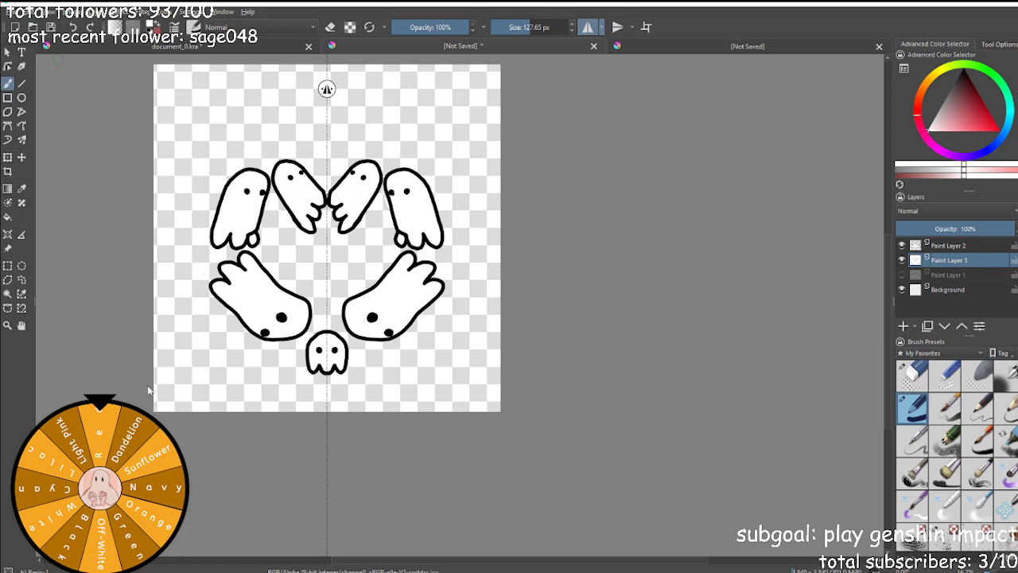
pyautogui.hotkey('ctrl', 's')
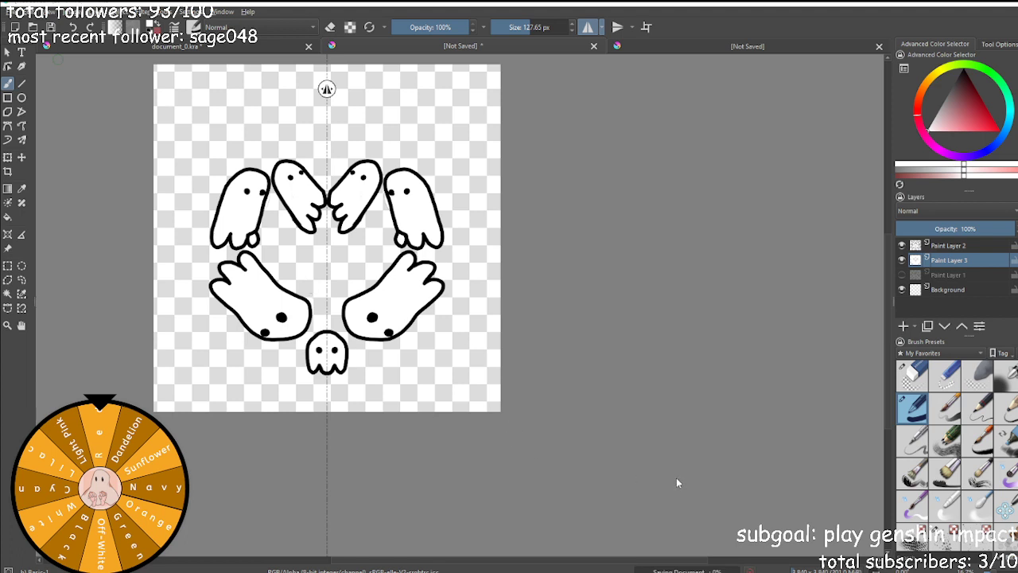
# In the blank document, sketch a large round body outline in black with a 60 px pencil brush.
pyautogui.click(684, 46)
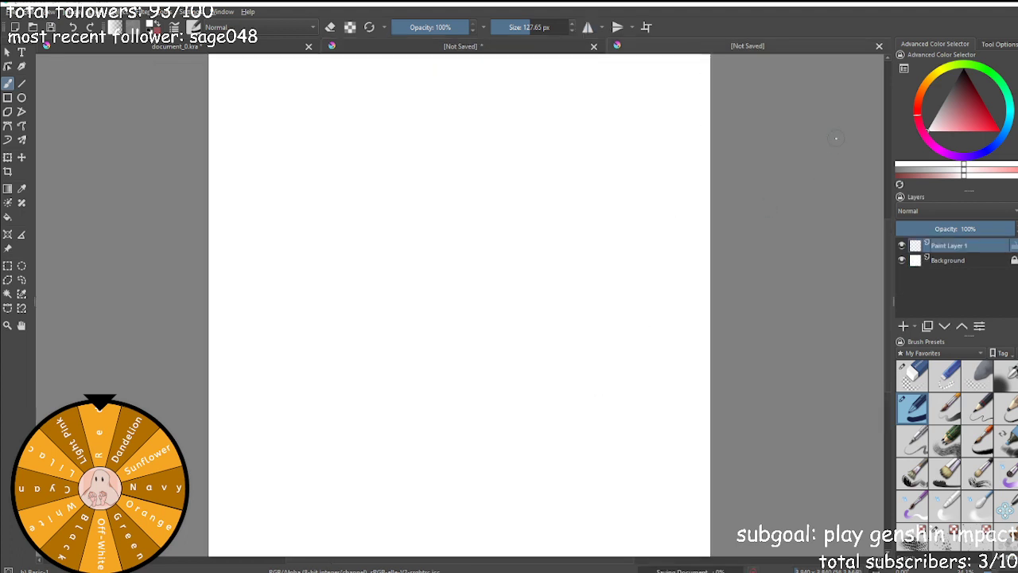
pyautogui.moveTo(977, 107); pyautogui.dragTo(962, 39)
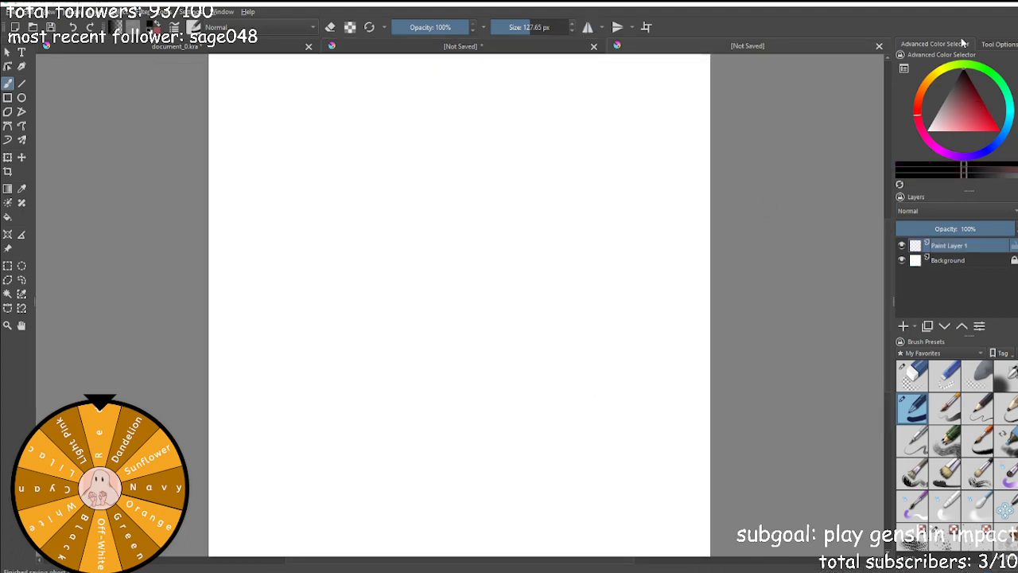
pyautogui.click(947, 440)
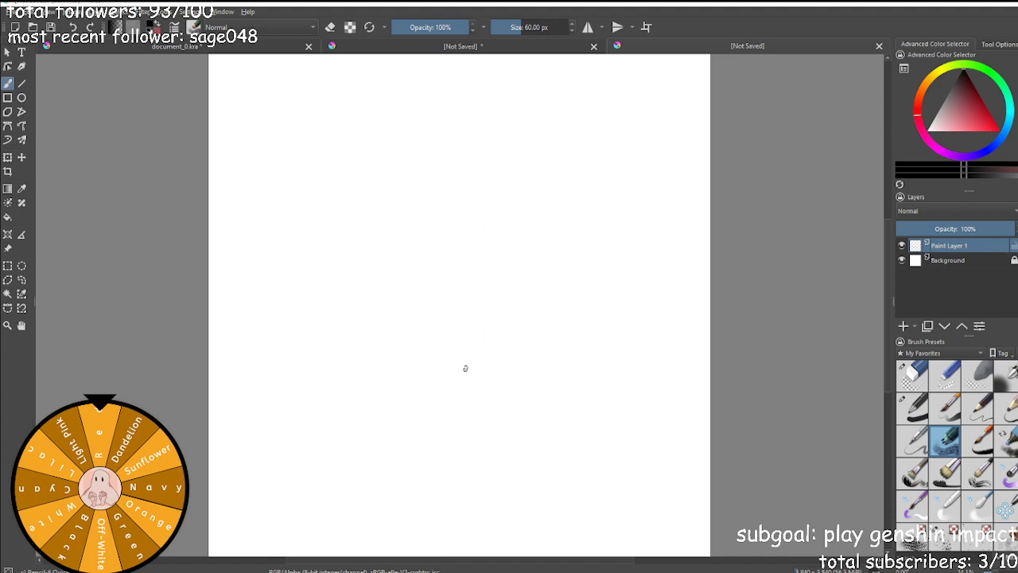
pyautogui.moveTo(461, 383)
pyautogui.mouseDown()
pyautogui.moveTo(415, 330)
pyautogui.moveTo(420, 275)
pyautogui.moveTo(451, 250)
pyautogui.moveTo(497, 247)
pyautogui.moveTo(536, 293)
pyautogui.moveTo(539, 327)
pyautogui.moveTo(524, 361)
pyautogui.moveTo(499, 377)
pyautogui.moveTo(462, 386)
pyautogui.moveTo(443, 371)
pyautogui.mouseUp()
pyautogui.scroll(6, 484, 300)
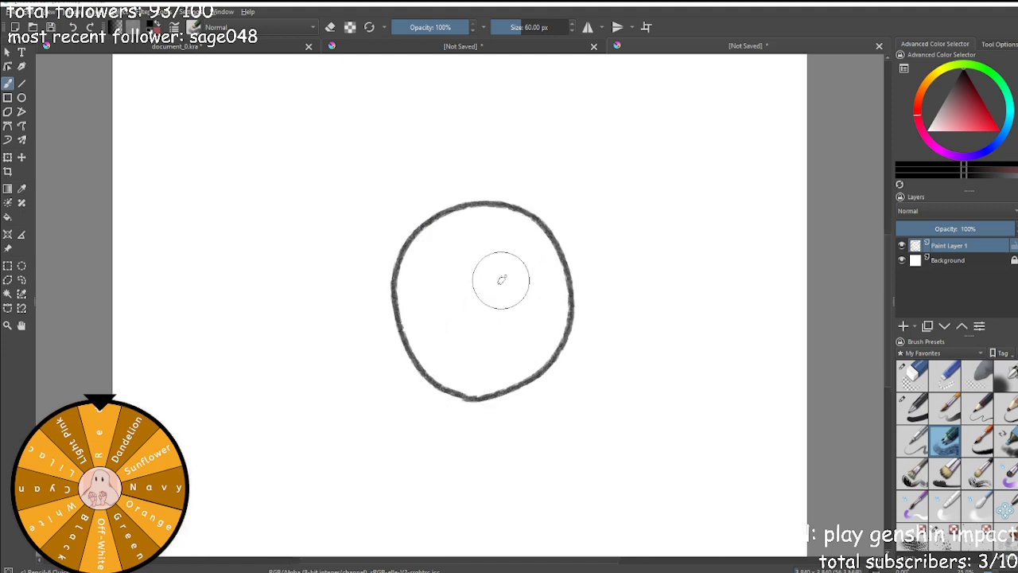
# Try to sketch two small hollow eye circles inside the round body and undo them.
pyautogui.moveTo(535, 408)
pyautogui.mouseDown()
pyautogui.moveTo(497, 398)
pyautogui.moveTo(475, 327)
pyautogui.moveTo(532, 316)
pyautogui.moveTo(555, 366)
pyautogui.moveTo(535, 401)
pyautogui.moveTo(505, 414)
pyautogui.mouseUp()
pyautogui.scroll(-5, 483, 463)
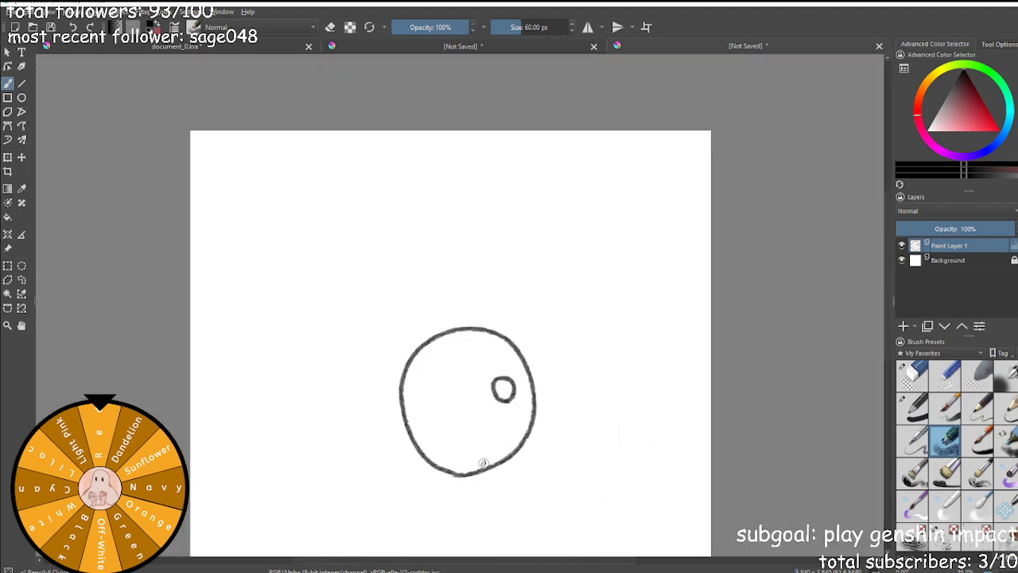
pyautogui.scroll(6, 485, 396)
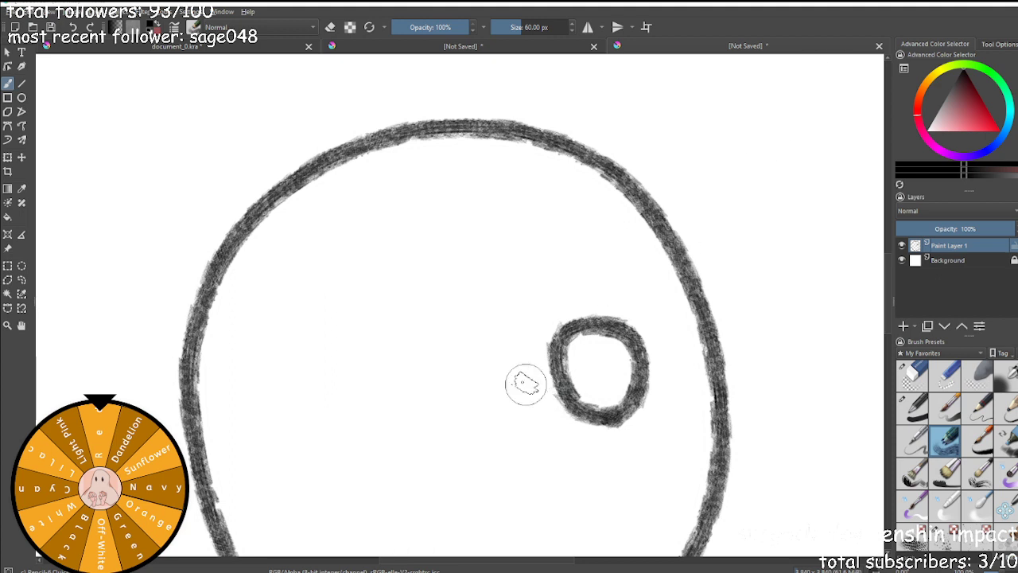
pyautogui.moveTo(349, 408)
pyautogui.mouseDown()
pyautogui.moveTo(306, 388)
pyautogui.moveTo(350, 323)
pyautogui.moveTo(370, 331)
pyautogui.moveTo(377, 374)
pyautogui.moveTo(337, 395)
pyautogui.mouseUp()
pyautogui.hotkey('ctrl', 'z')
pyautogui.hotkey('ctrl', 'z')
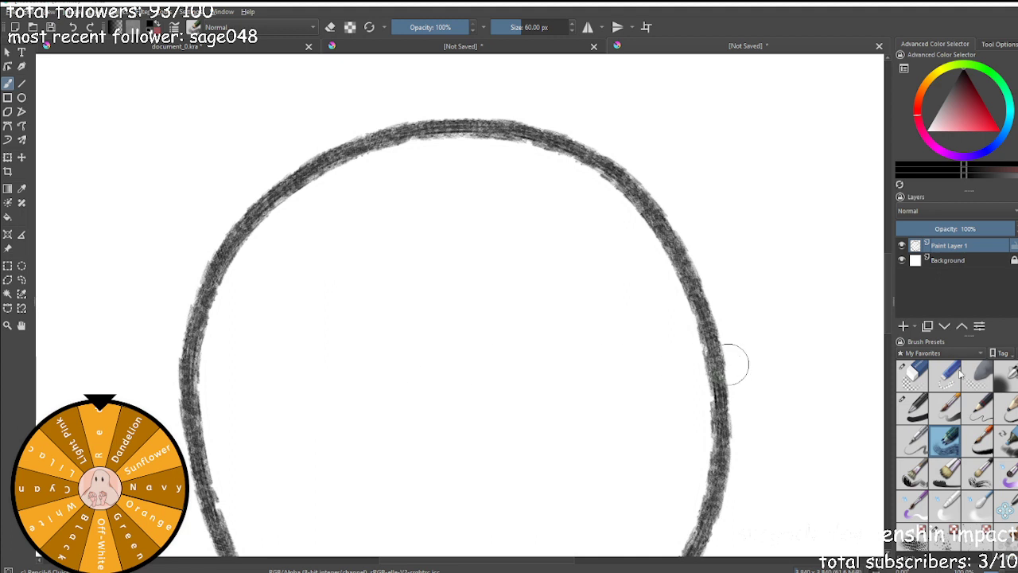
# Scribble two solid black eyes inside the round body with the pencil brush at 156.13 px.
pyautogui.click(915, 409)
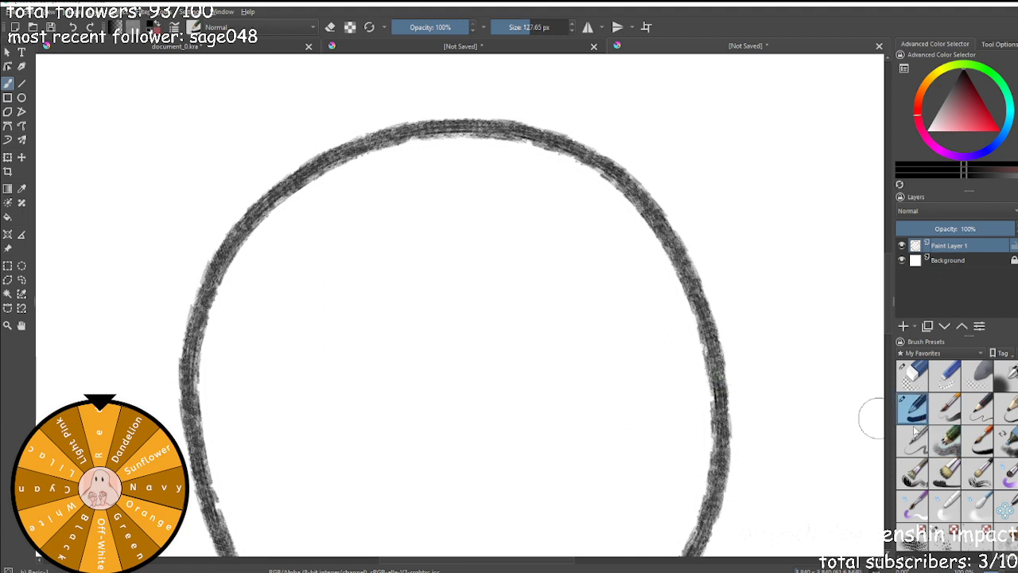
pyautogui.click(943, 436)
pyautogui.moveTo(533, 27); pyautogui.dragTo(554, 27)
pyautogui.click(580, 342)
pyautogui.moveTo(581, 344)
pyautogui.mouseDown()
pyautogui.moveTo(604, 351)
pyautogui.moveTo(584, 338)
pyautogui.mouseUp()
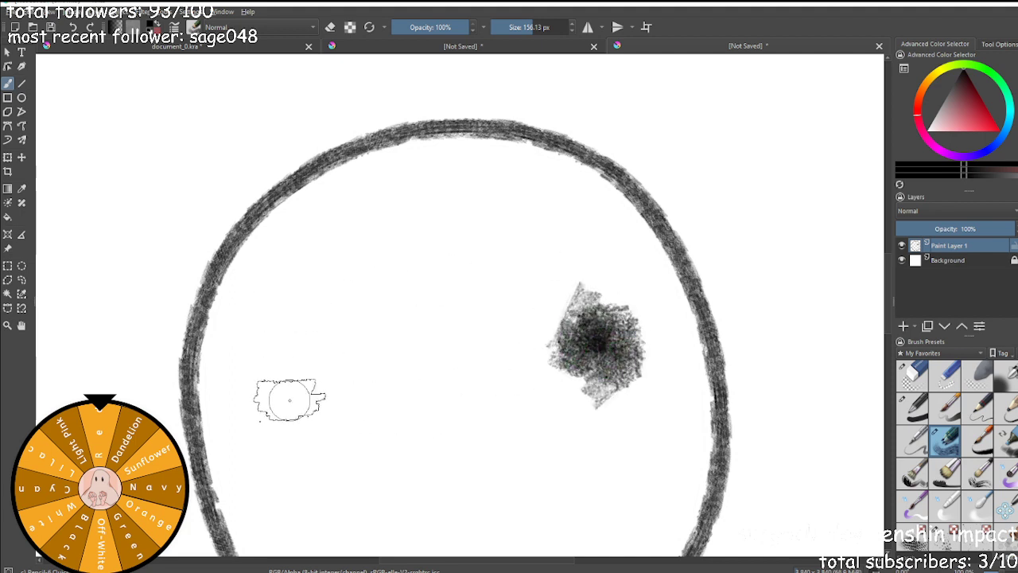
pyautogui.moveTo(341, 391)
pyautogui.mouseDown()
pyautogui.moveTo(310, 396)
pyautogui.moveTo(346, 356)
pyautogui.moveTo(372, 383)
pyautogui.moveTo(334, 405)
pyautogui.mouseUp()
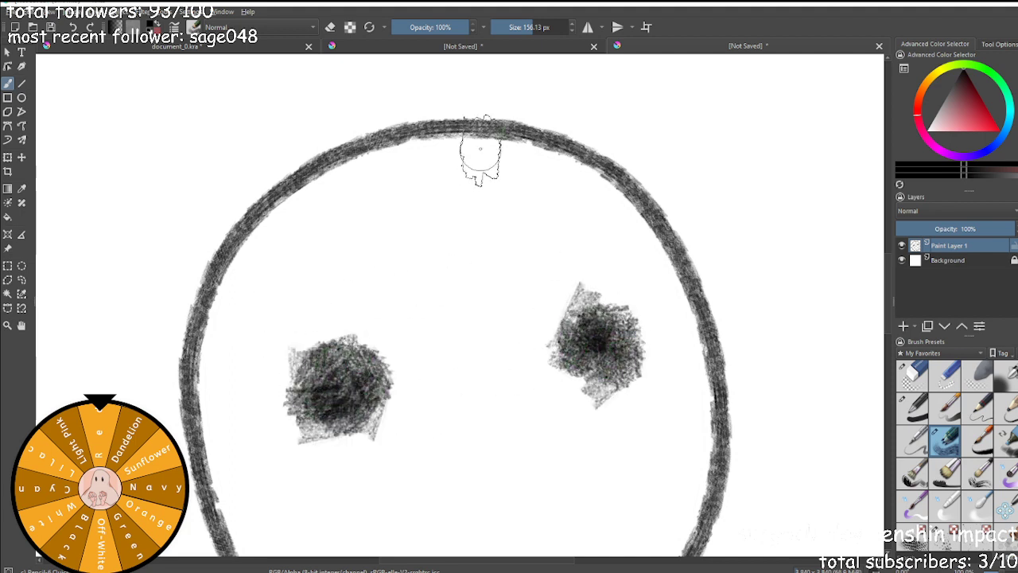
# Set the pencil brush back to 60 px and sketch a V-shaped beak between and just below the eyes.
pyautogui.click(540, 29)
pyautogui.write('60')
pyautogui.press('Return')
pyautogui.scroll(-3, 451, 430)
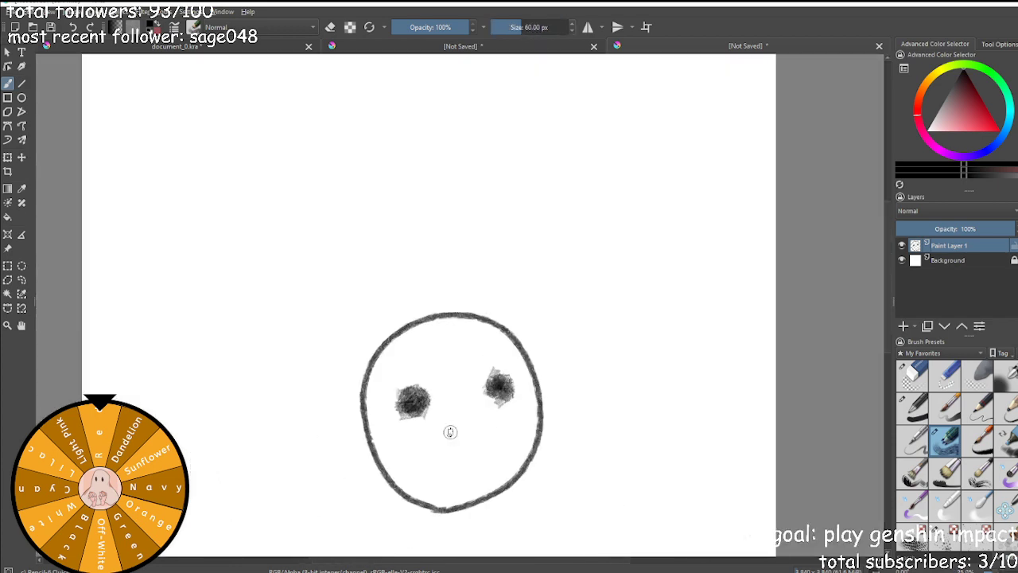
pyautogui.scroll(3, 451, 430)
pyautogui.moveTo(417, 420)
pyautogui.mouseDown()
pyautogui.moveTo(476, 462)
pyautogui.moveTo(502, 408)
pyautogui.mouseUp()
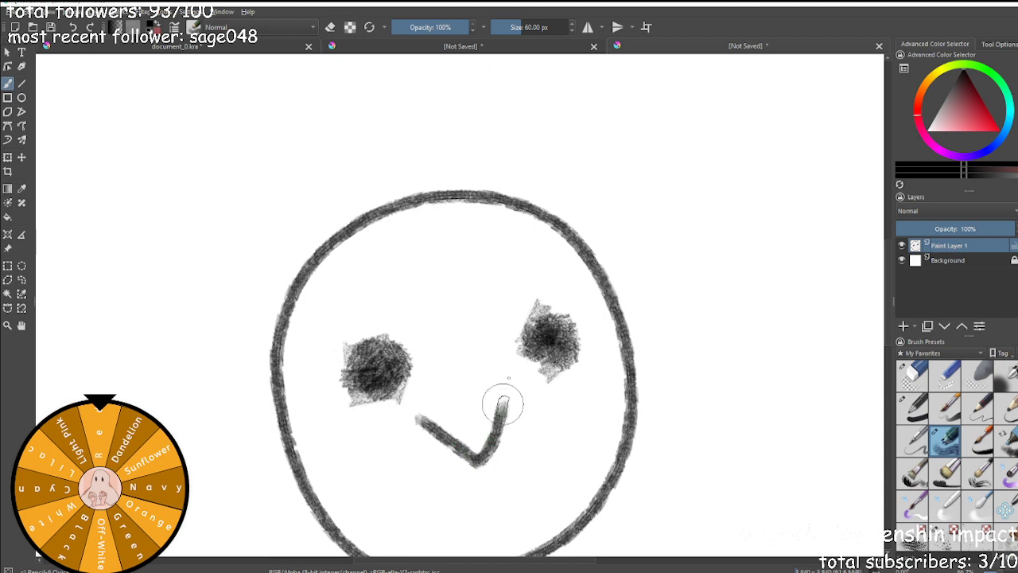
pyautogui.hotkey('ctrl', 'z')
pyautogui.moveTo(428, 423)
pyautogui.mouseDown()
pyautogui.moveTo(484, 444)
pyautogui.moveTo(510, 381)
pyautogui.mouseUp()
pyautogui.hotkey('ctrl', 'z')
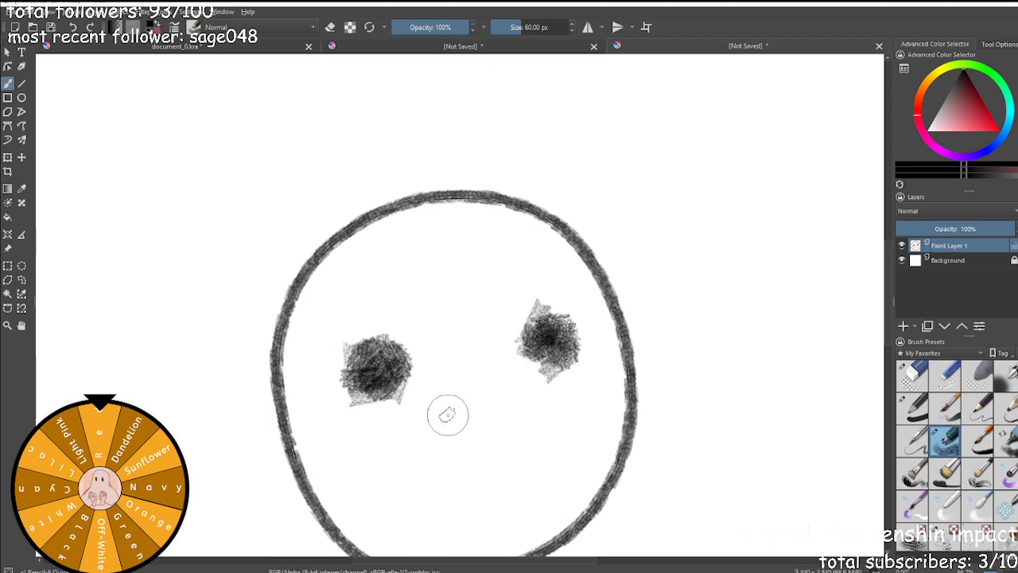
pyautogui.moveTo(427, 418)
pyautogui.mouseDown()
pyautogui.moveTo(476, 457)
pyautogui.moveTo(509, 380)
pyautogui.mouseUp()
pyautogui.scroll(-4, 425, 286)
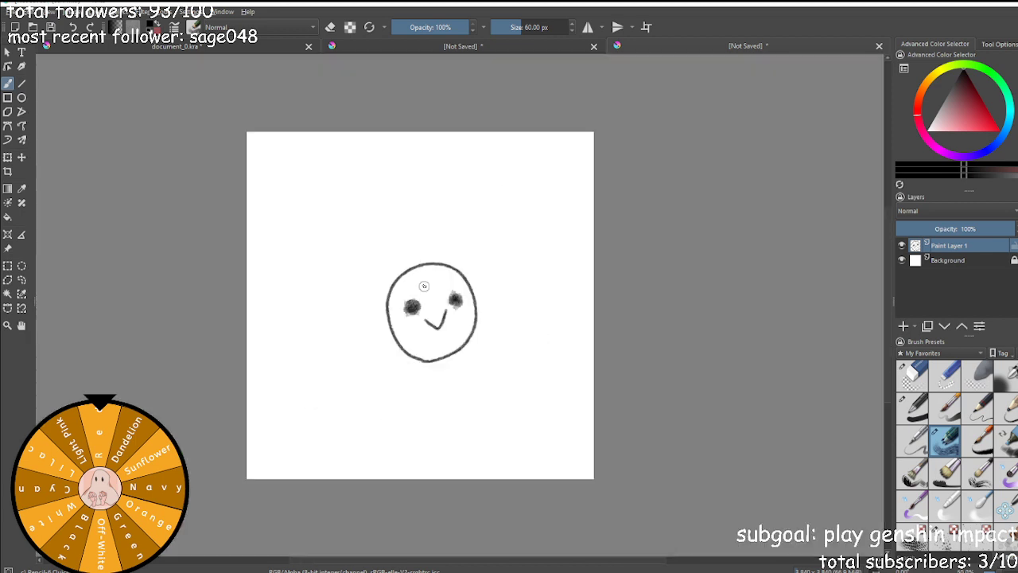
# Sketch a short left leg line and a longer slanted right leg with a three-toed foot under the body.
pyautogui.scroll(4, 404, 317)
pyautogui.moveTo(431, 401); pyautogui.dragTo(422, 435)
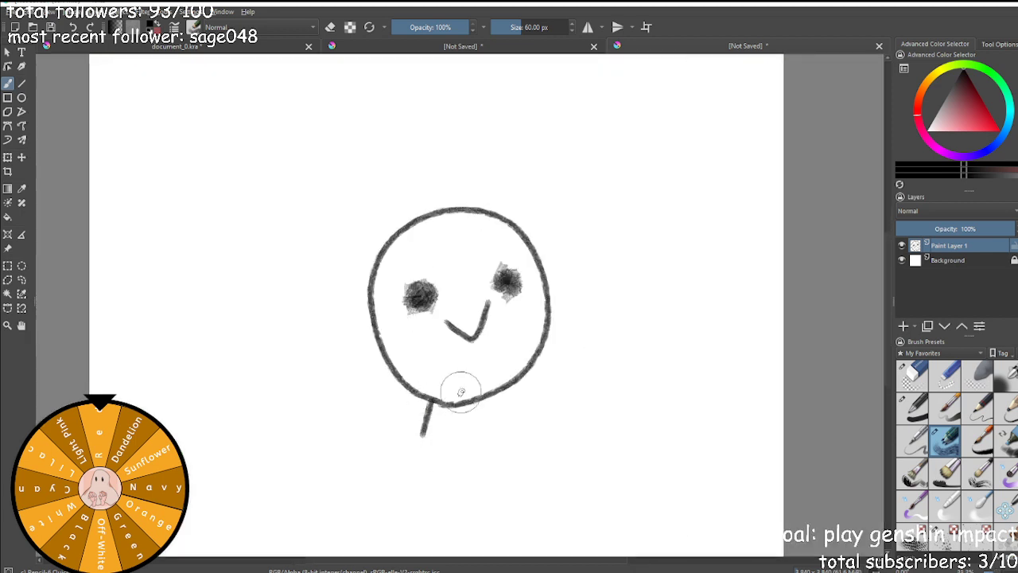
pyautogui.moveTo(521, 379)
pyautogui.mouseDown()
pyautogui.moveTo(557, 440)
pyautogui.moveTo(549, 425)
pyautogui.moveTo(561, 420)
pyautogui.moveTo(594, 433)
pyautogui.moveTo(556, 435)
pyautogui.moveTo(548, 419)
pyautogui.moveTo(579, 421)
pyautogui.moveTo(560, 437)
pyautogui.mouseUp()
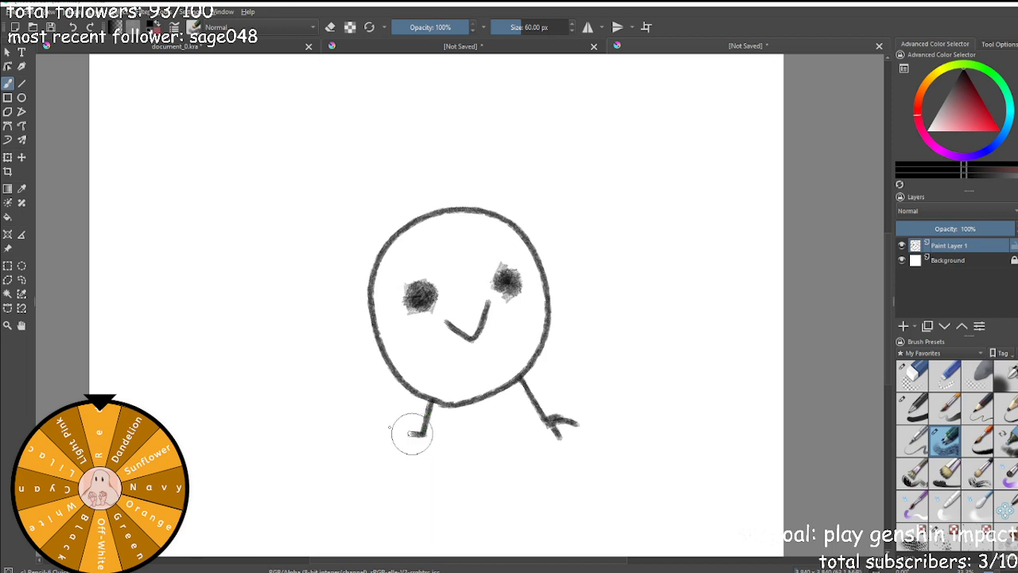
# Try to shorten the left leg with the eraser and add a toe, and undo these changes.
pyautogui.scroll(3, 423, 430)
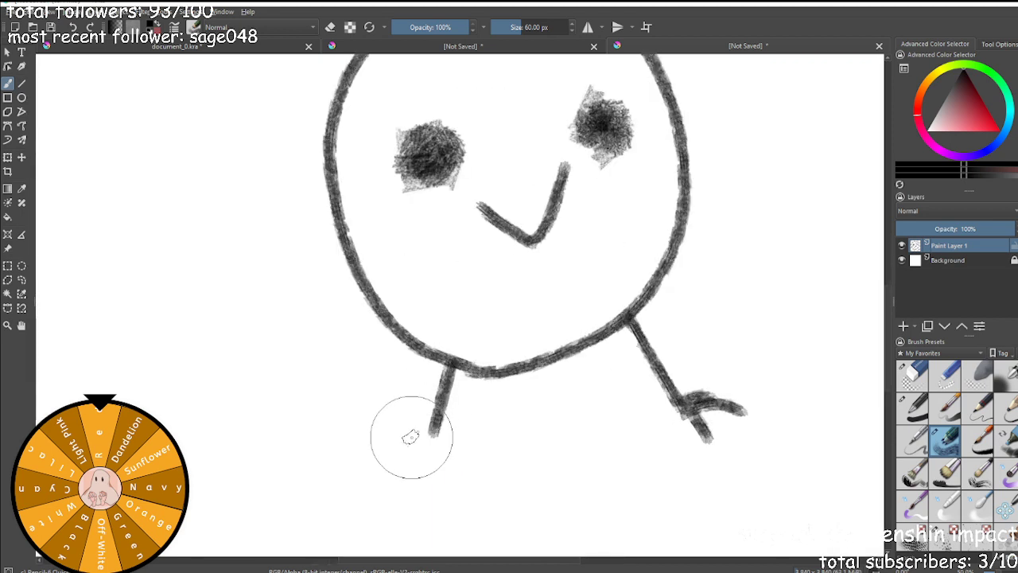
pyautogui.click(913, 372)
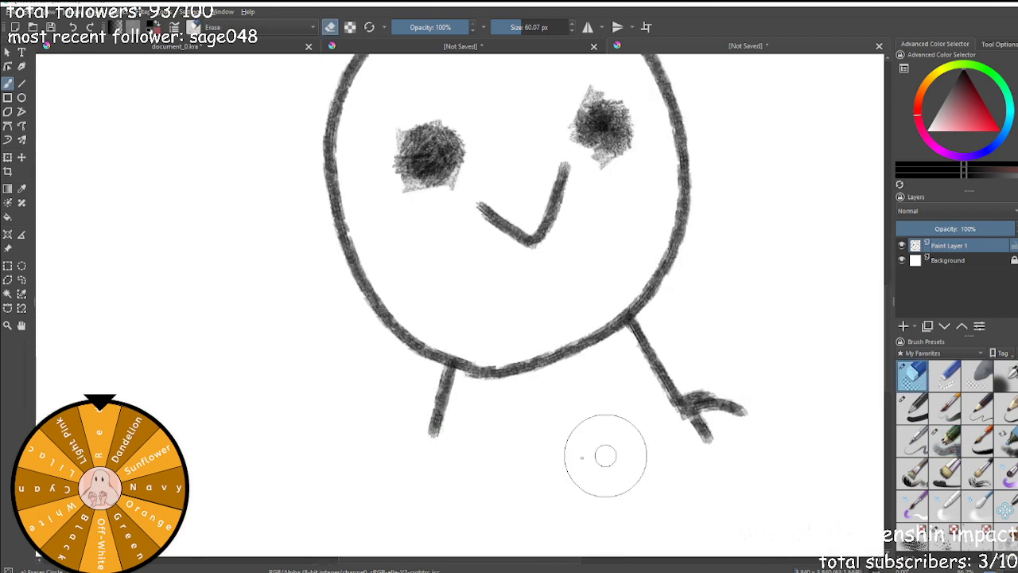
pyautogui.moveTo(409, 439)
pyautogui.mouseDown()
pyautogui.moveTo(503, 446)
pyautogui.moveTo(398, 418)
pyautogui.moveTo(462, 411)
pyautogui.mouseUp()
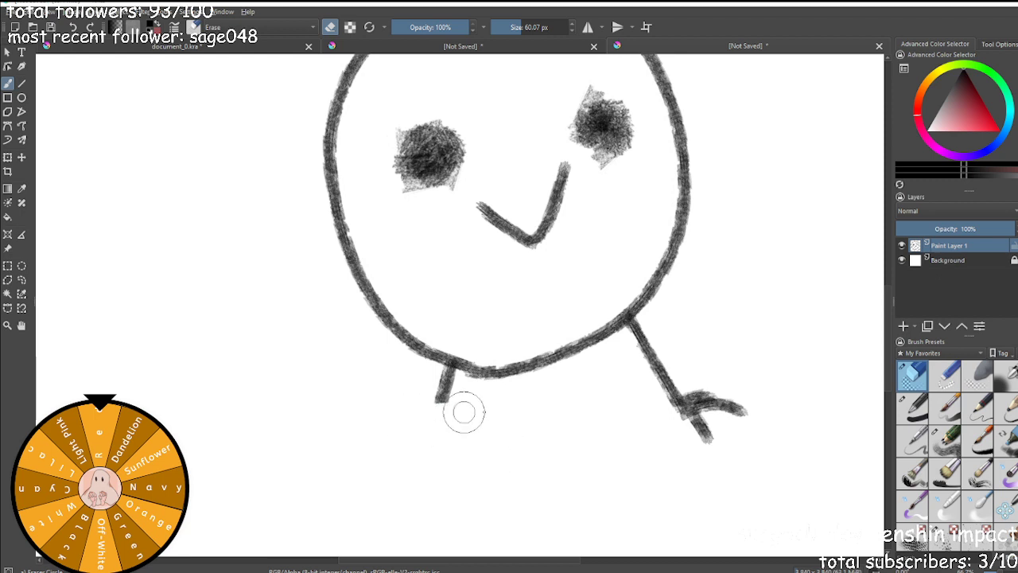
pyautogui.click(945, 439)
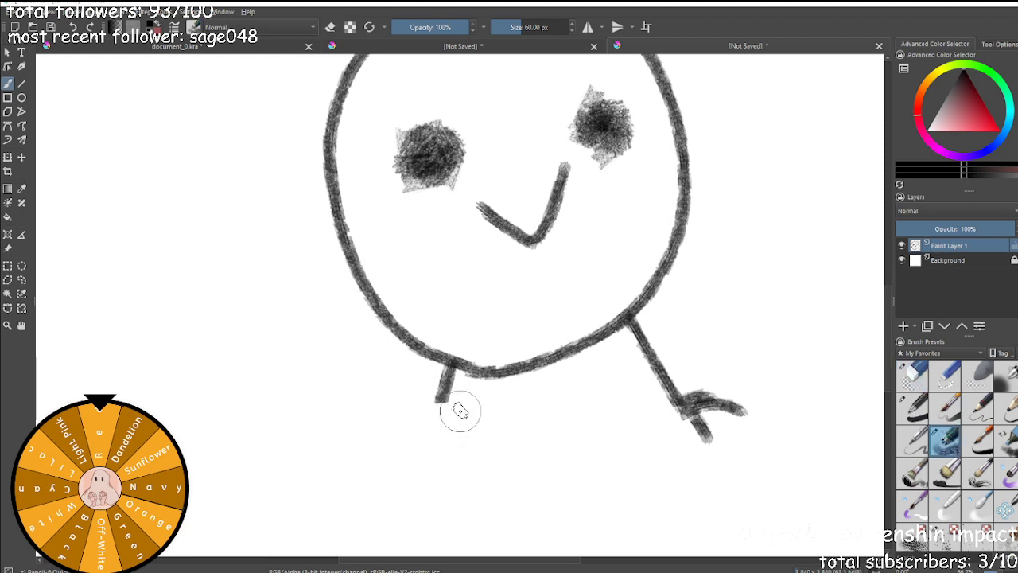
pyautogui.moveTo(444, 404); pyautogui.dragTo(375, 416)
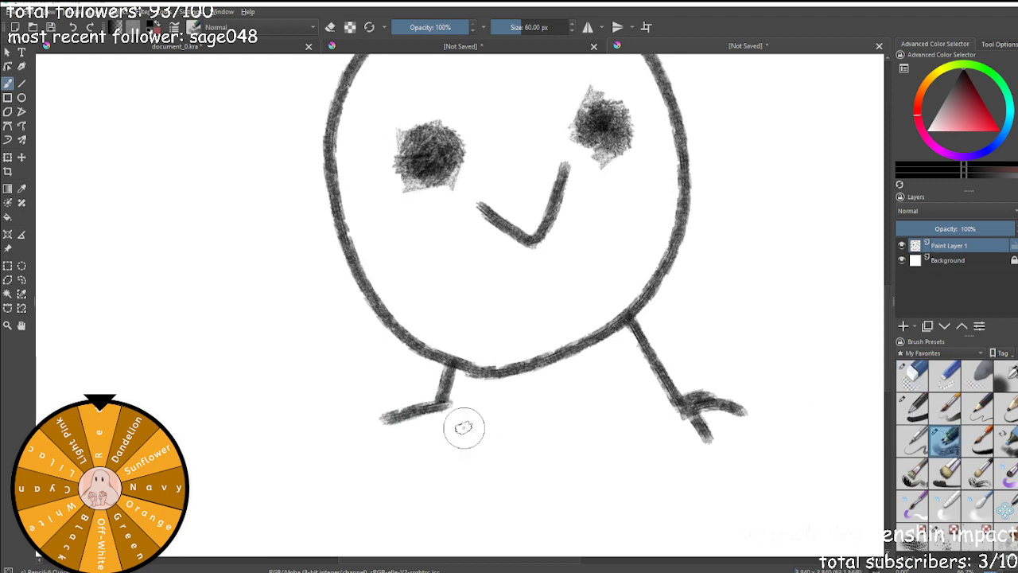
pyautogui.hotkey('ctrl', 'z')
pyautogui.hotkey('ctrl', 'z')
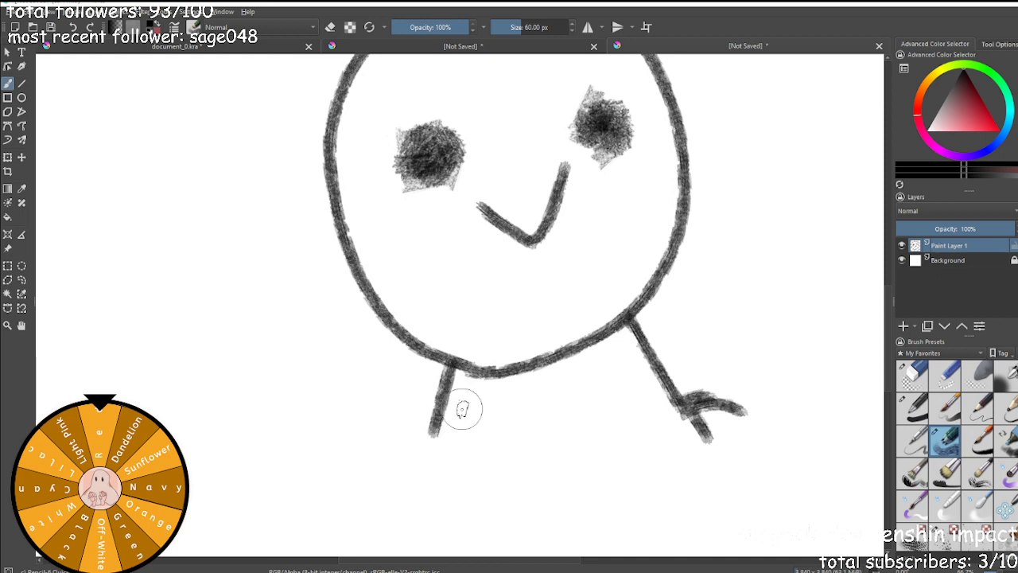
# Replace the left leg with a shorter one that ends in a three-toed foot.
pyautogui.hotkey('ctrl', 'z')
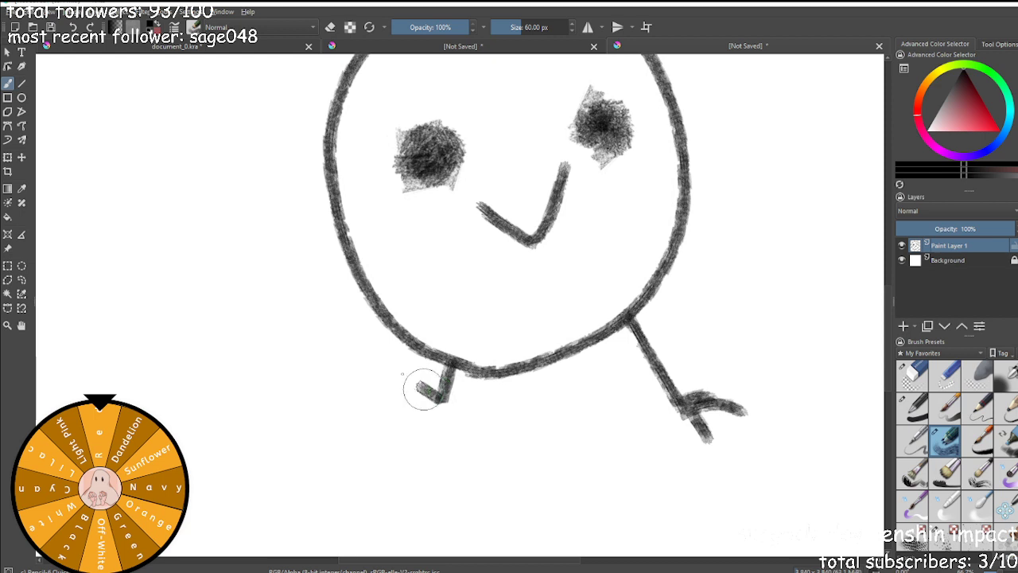
pyautogui.moveTo(441, 392)
pyautogui.mouseDown()
pyautogui.moveTo(416, 408)
pyautogui.moveTo(450, 404)
pyautogui.mouseUp()
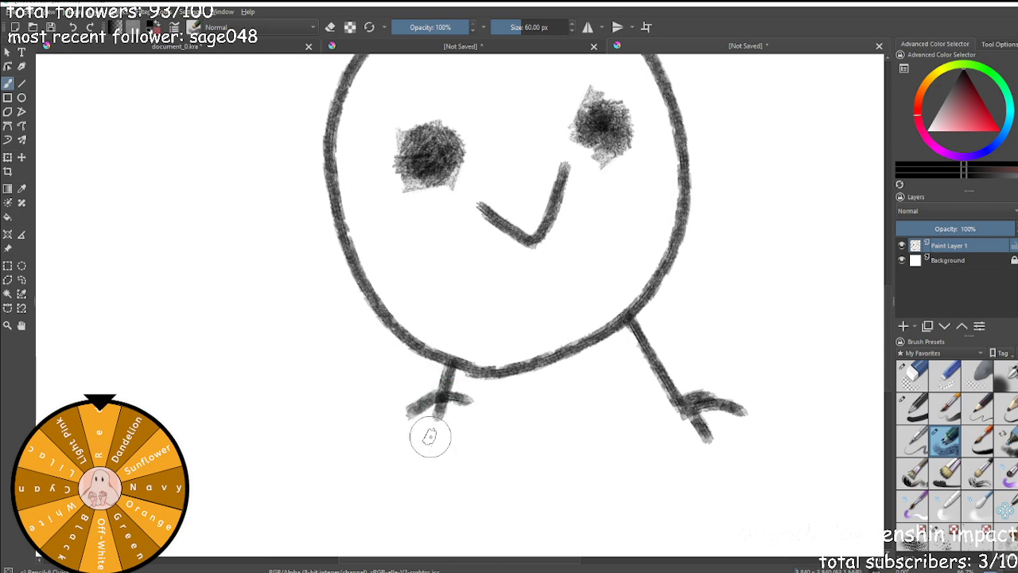
pyautogui.scroll(-3, 430, 432)
pyautogui.scroll(2, 398, 395)
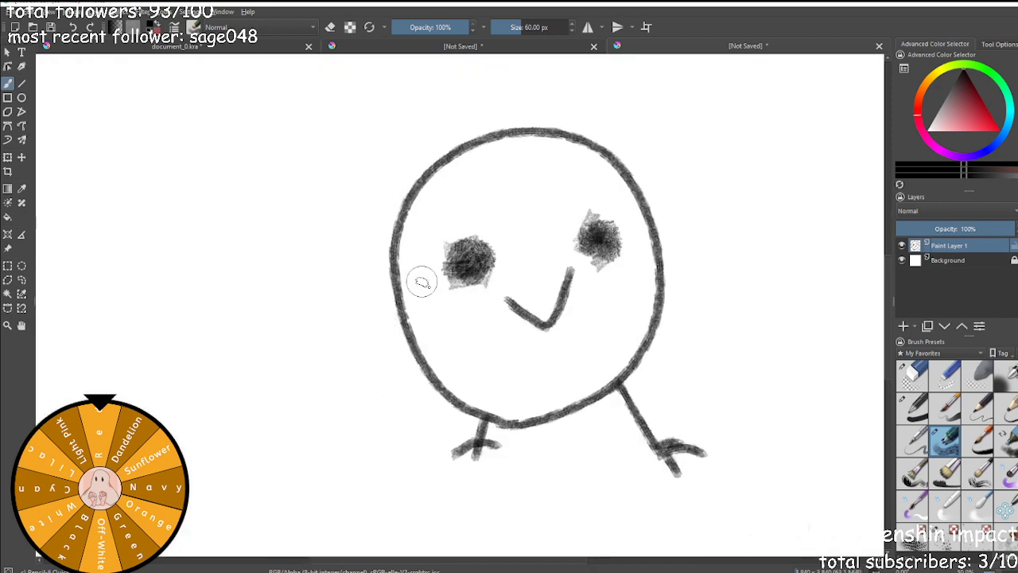
# Select the left leg and foot with a freehand outline and enlarge them, keeping the leg attached to the body.
pyautogui.scroll(-1, 555, 427)
pyautogui.scroll(3, 546, 454)
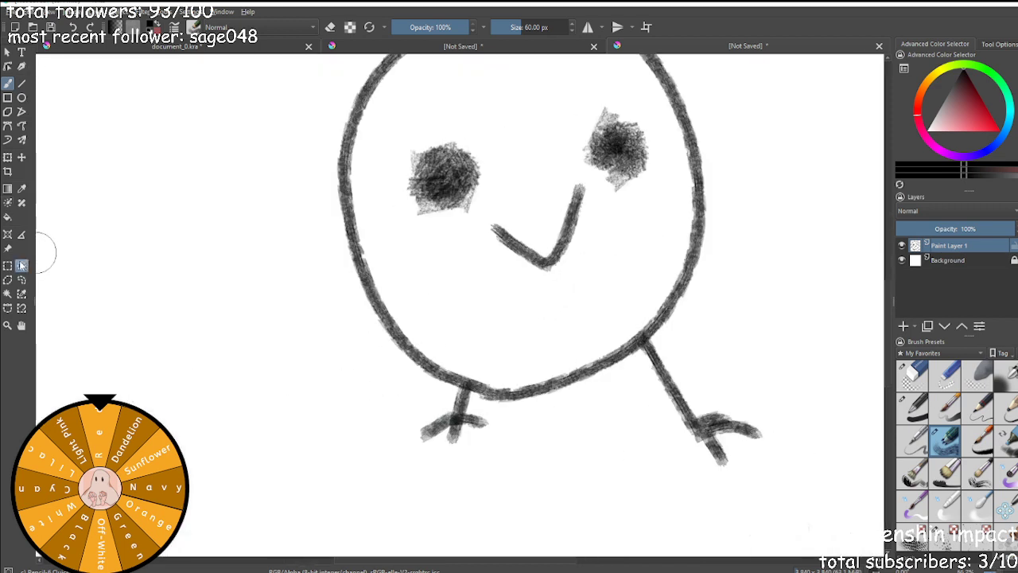
pyautogui.click(21, 279)
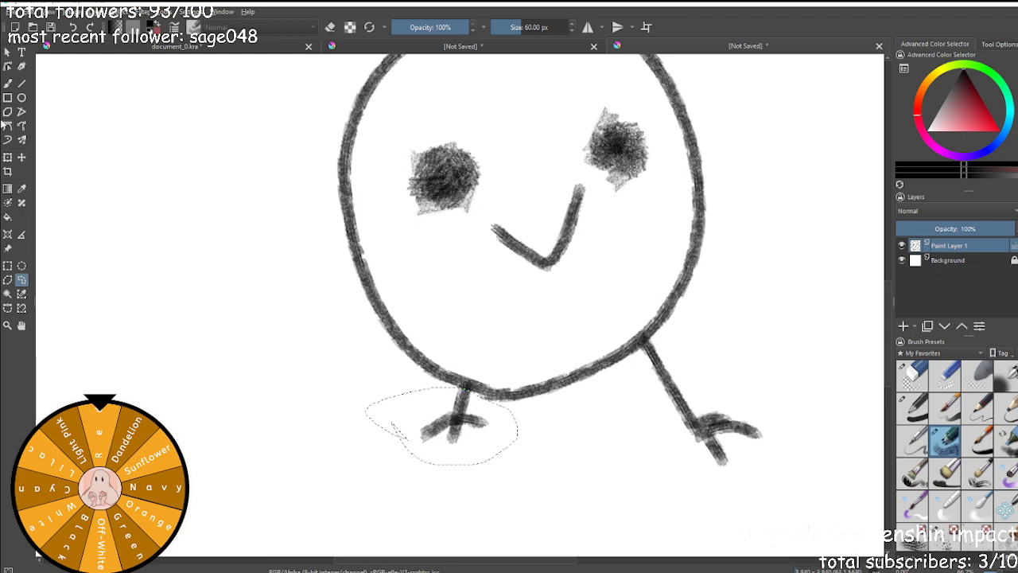
pyautogui.click(8, 165)
pyautogui.moveTo(359, 471); pyautogui.dragTo(341, 484)
pyautogui.moveTo(405, 464); pyautogui.dragTo(422, 462)
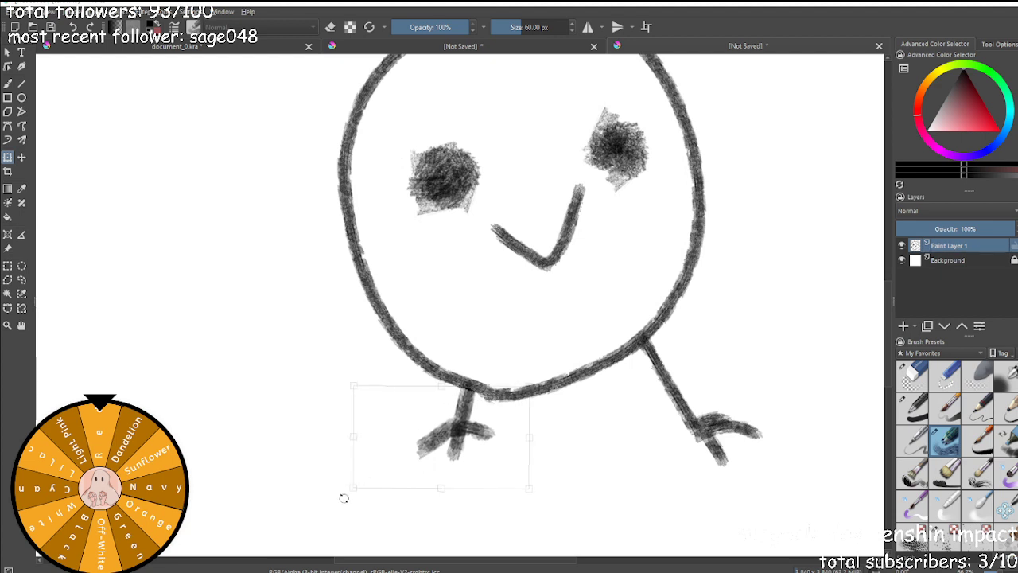
pyautogui.moveTo(353, 489); pyautogui.dragTo(337, 502)
pyautogui.moveTo(399, 471); pyautogui.dragTo(432, 507)
pyautogui.scroll(-4, 398, 483)
pyautogui.scroll(3, 400, 483)
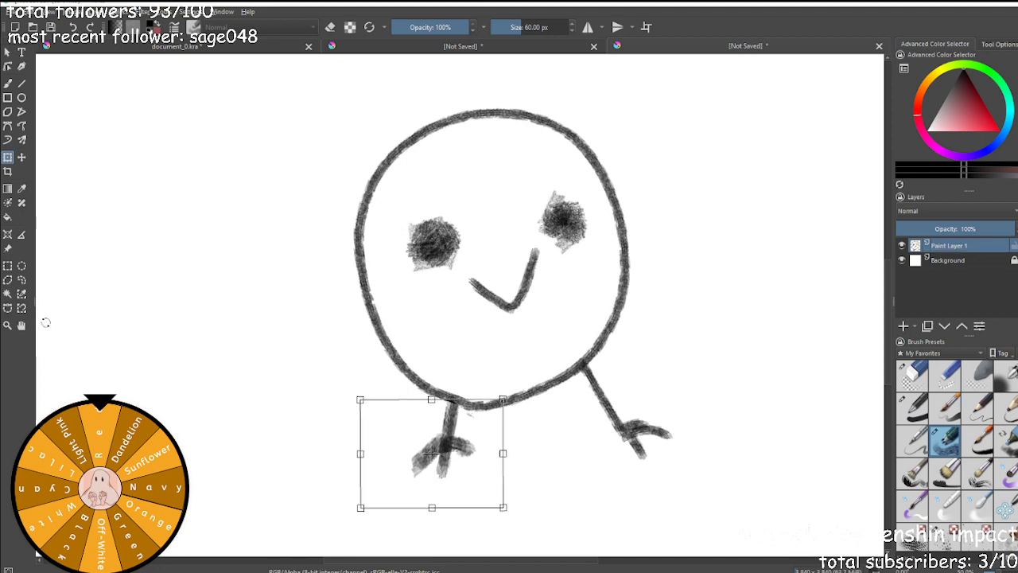
# Select the right leg and foot with a freehand outline, stretch them downward, and clear the selection.
pyautogui.click(22, 266)
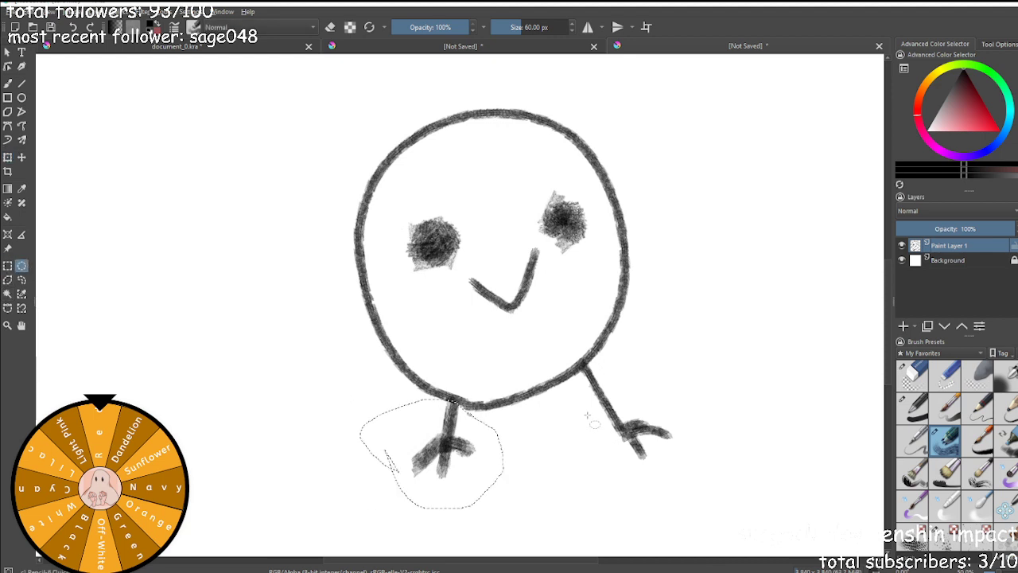
pyautogui.click(21, 279)
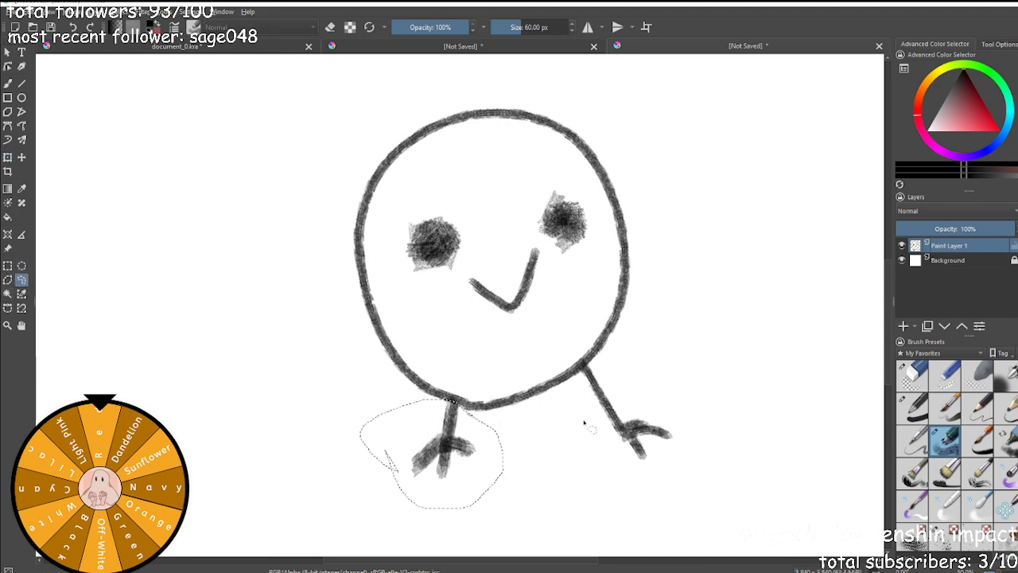
pyautogui.moveTo(582, 397)
pyautogui.mouseDown()
pyautogui.moveTo(690, 475)
pyautogui.moveTo(672, 429)
pyautogui.moveTo(610, 370)
pyautogui.moveTo(589, 368)
pyautogui.moveTo(579, 381)
pyautogui.moveTo(587, 404)
pyautogui.moveTo(576, 408)
pyautogui.mouseUp()
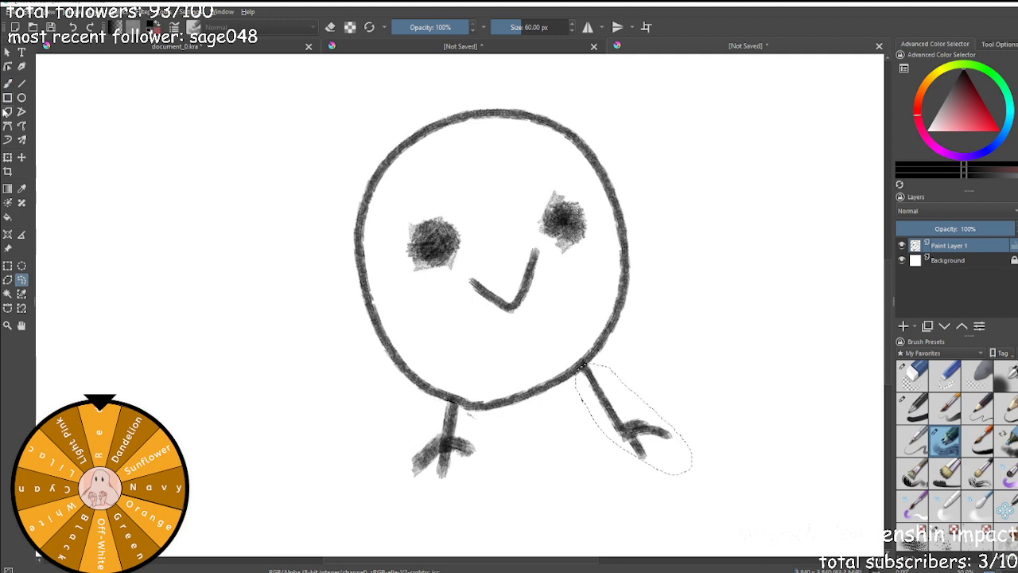
pyautogui.click(7, 157)
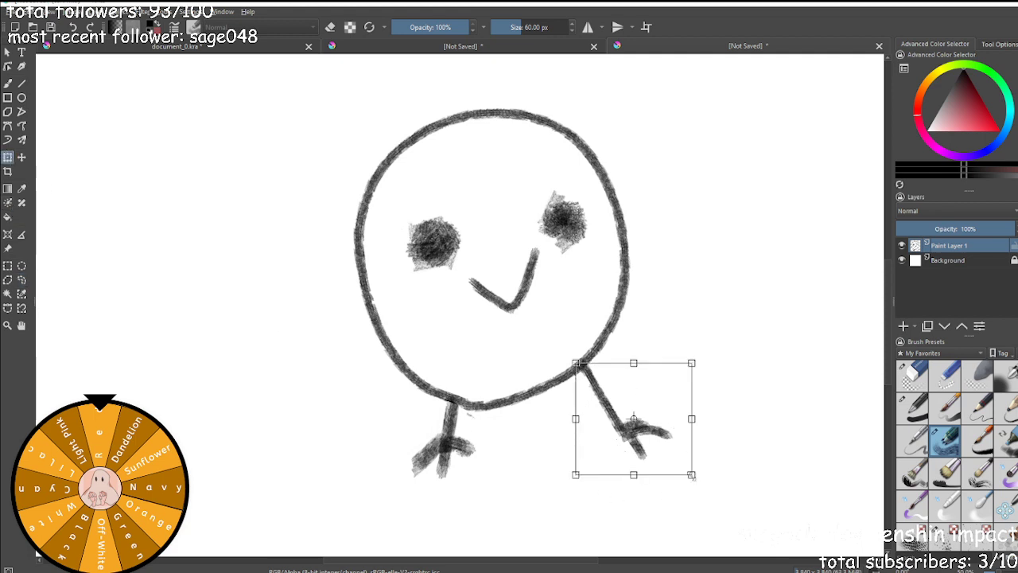
pyautogui.moveTo(634, 475); pyautogui.dragTo(643, 516)
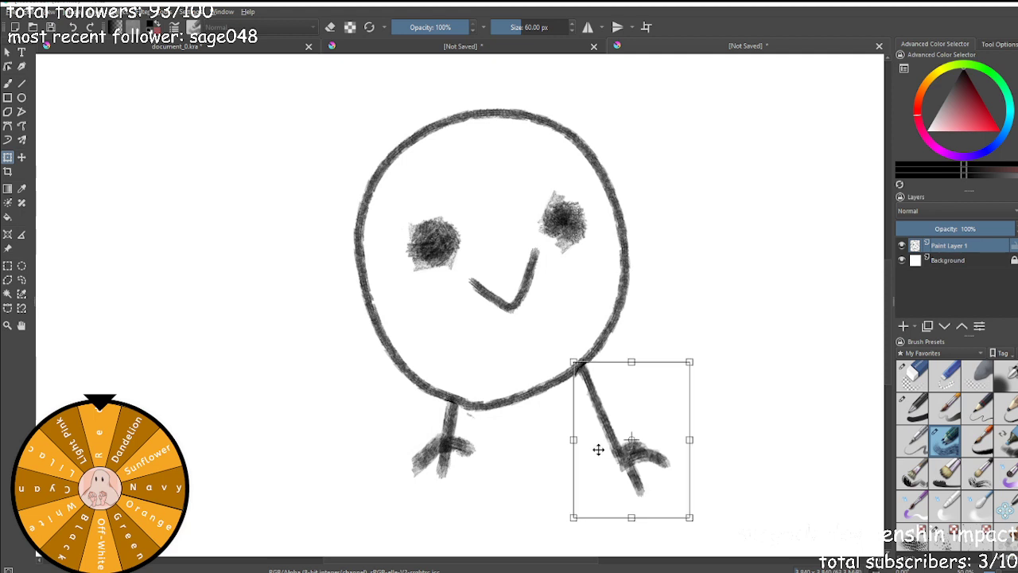
pyautogui.scroll(-3, 602, 448)
pyautogui.scroll(2, 473, 472)
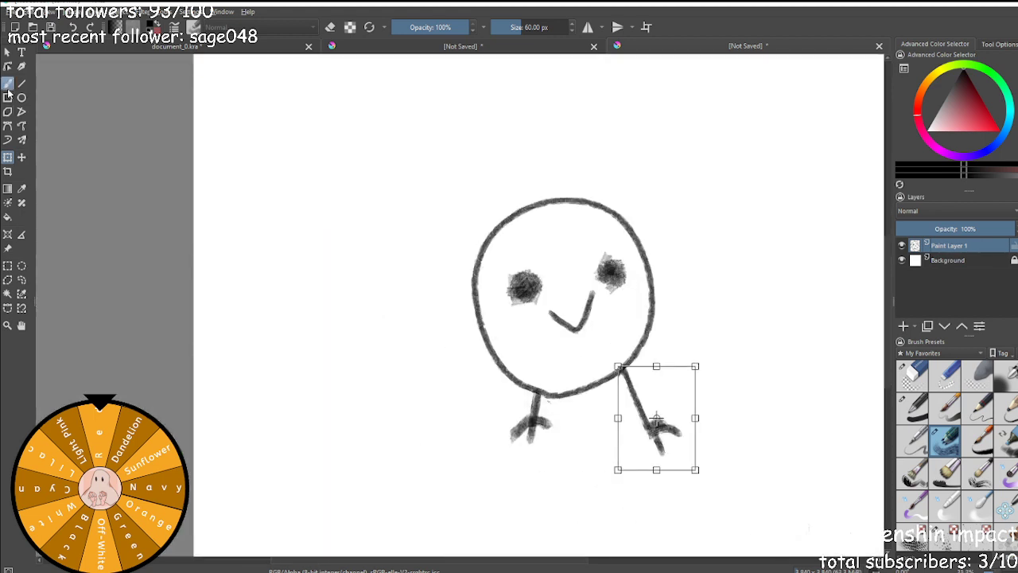
pyautogui.click(8, 83)
pyautogui.scroll(2, 518, 159)
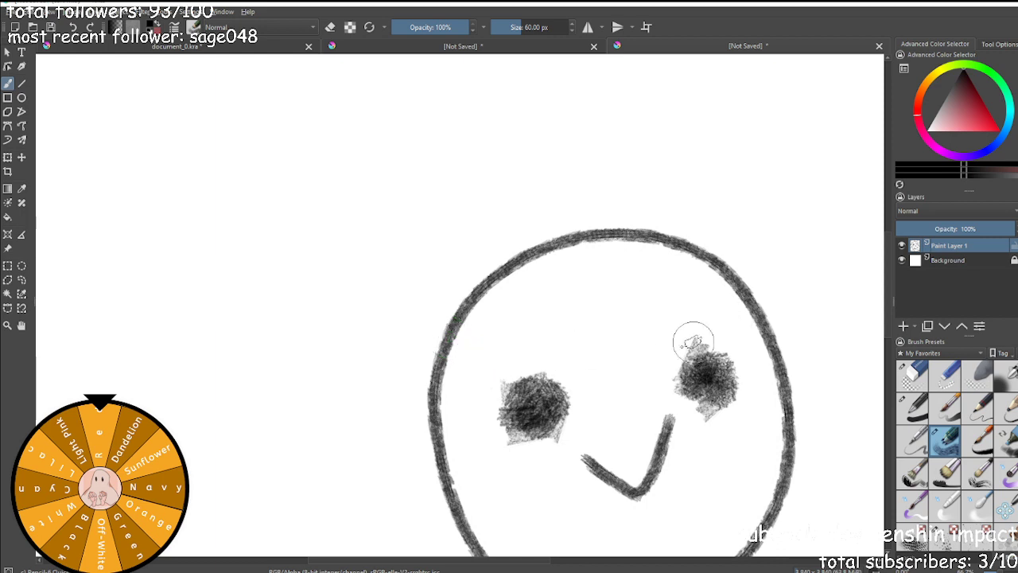
pyautogui.scroll(-3, 646, 350)
pyautogui.click(21, 266)
pyautogui.click(434, 265)
pyautogui.click(7, 83)
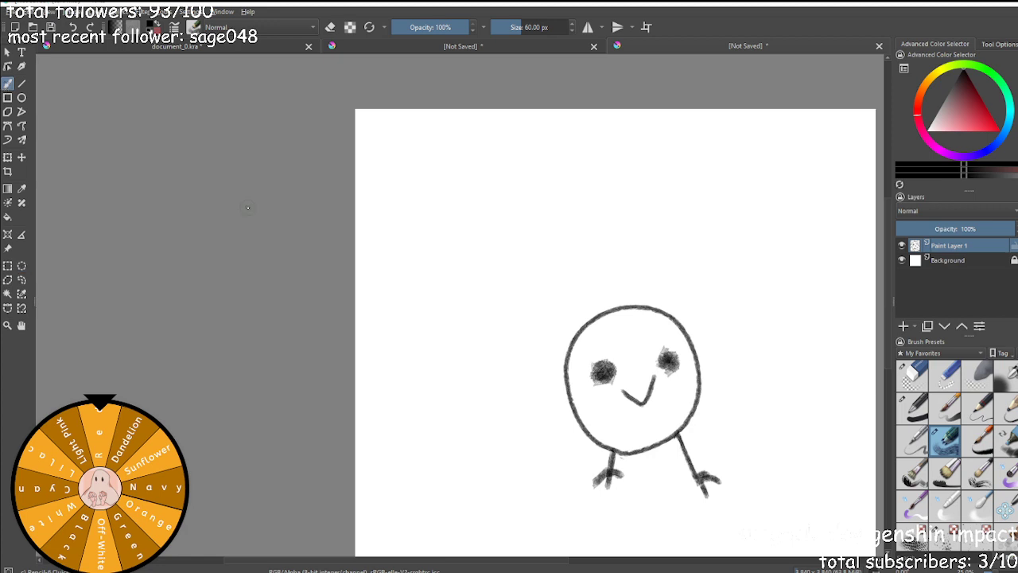
# Sketch the outer arm lines, a short one hanging from the body's left side and a longer one slanting out from the right.
pyautogui.scroll(2, 709, 347)
pyautogui.scroll(-4, 650, 419)
pyautogui.scroll(4, 536, 435)
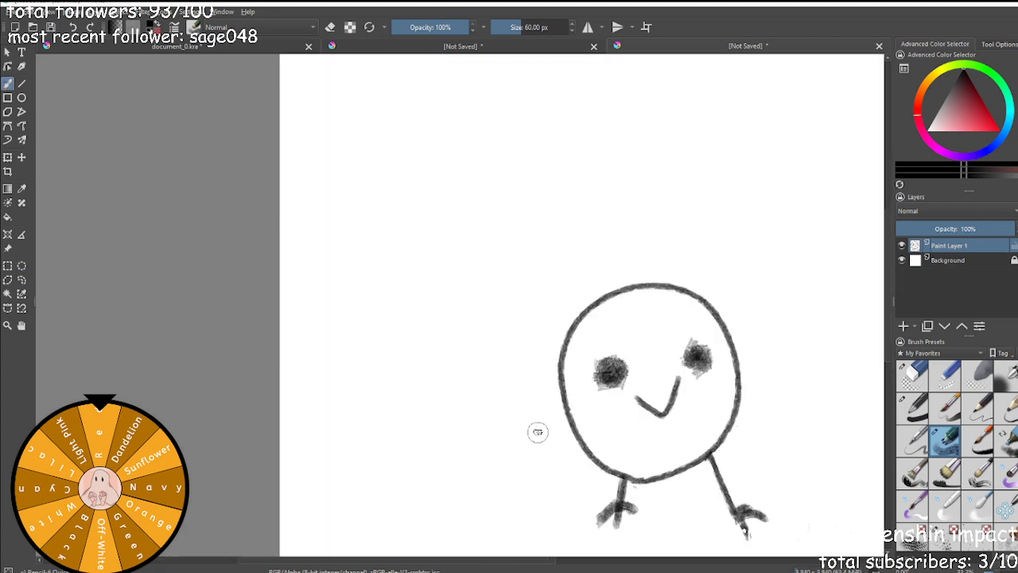
pyautogui.moveTo(559, 384); pyautogui.dragTo(523, 488)
pyautogui.scroll(-3, 732, 462)
pyautogui.scroll(2, 679, 389)
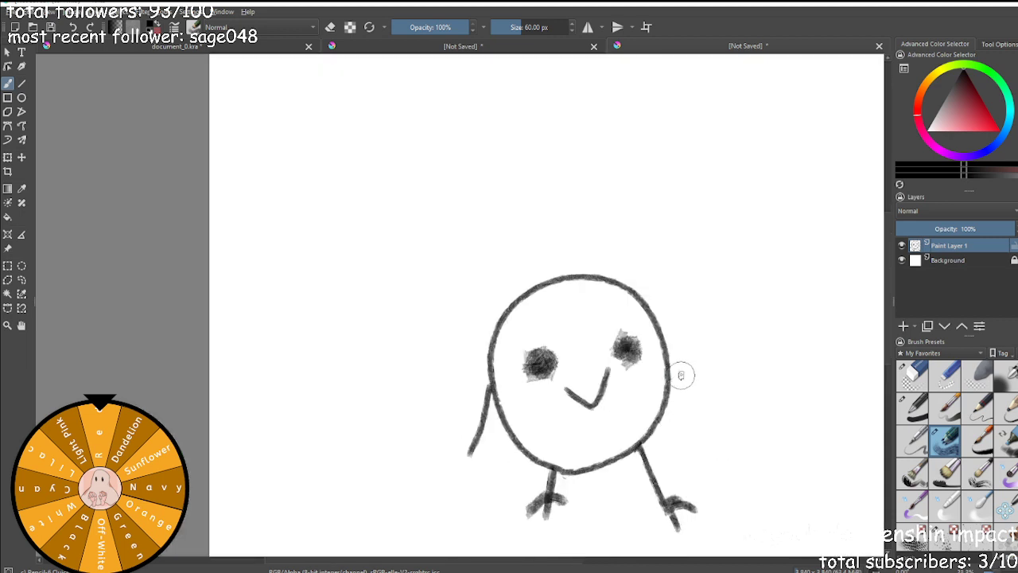
pyautogui.moveTo(666, 345); pyautogui.dragTo(754, 414)
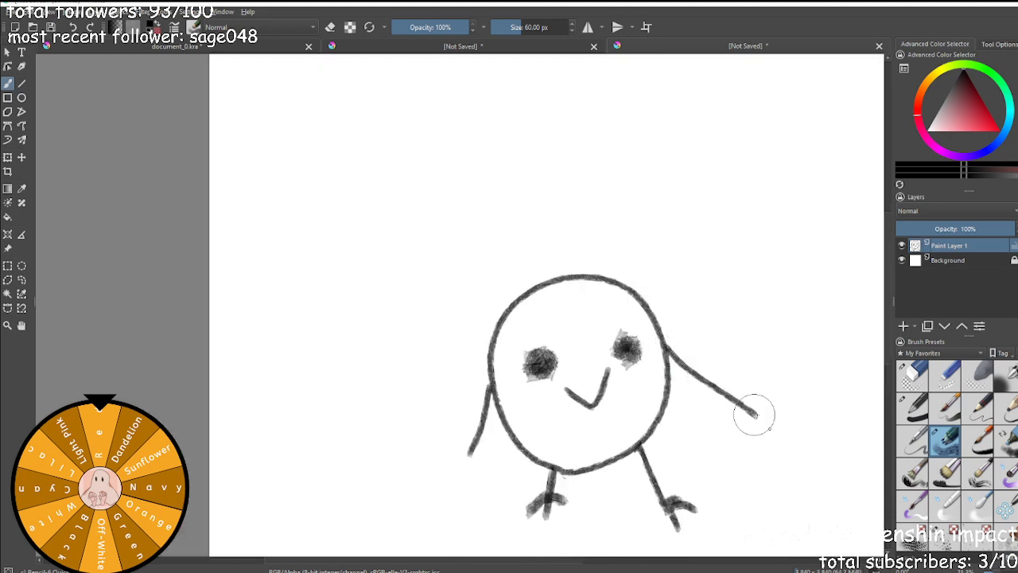
pyautogui.scroll(-3, 685, 422)
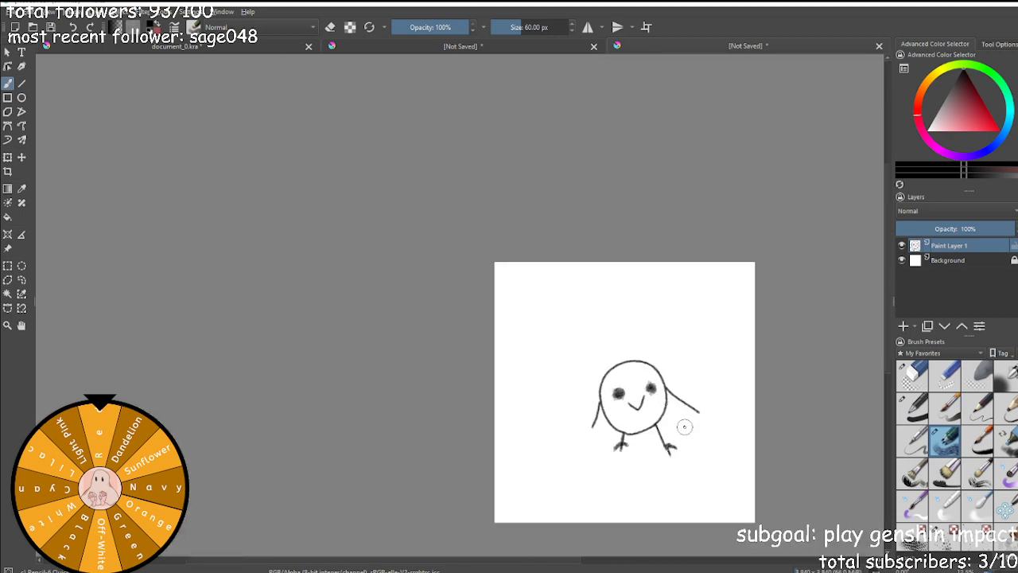
# Finish the left arm as a sleeve with a cuff line, a small fingered hand and a short inner edge.
pyautogui.scroll(3, 557, 433)
pyautogui.scroll(2, 430, 434)
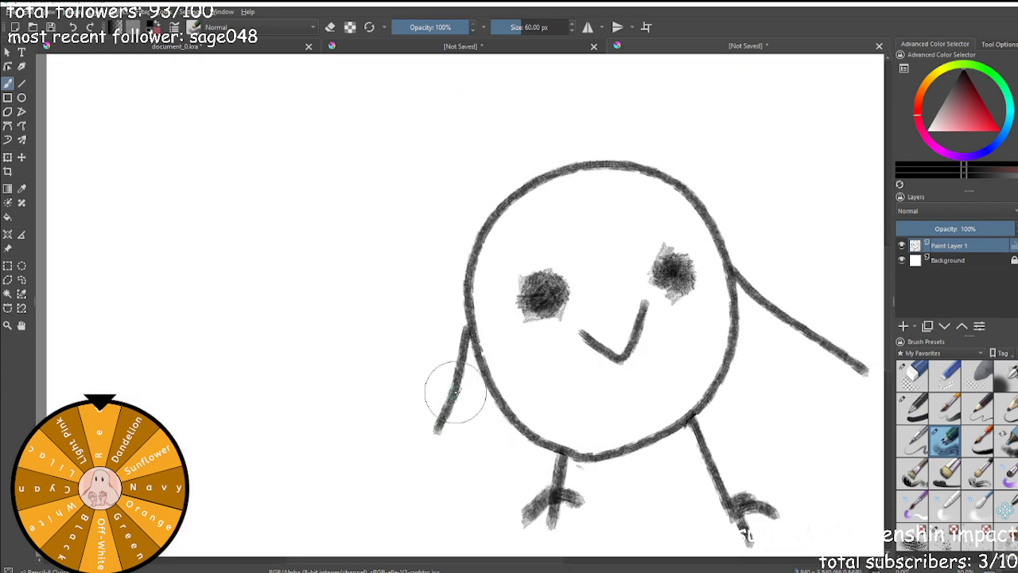
pyautogui.moveTo(434, 434)
pyautogui.mouseDown()
pyautogui.moveTo(438, 463)
pyautogui.moveTo(444, 444)
pyautogui.moveTo(458, 464)
pyautogui.moveTo(482, 442)
pyautogui.mouseUp()
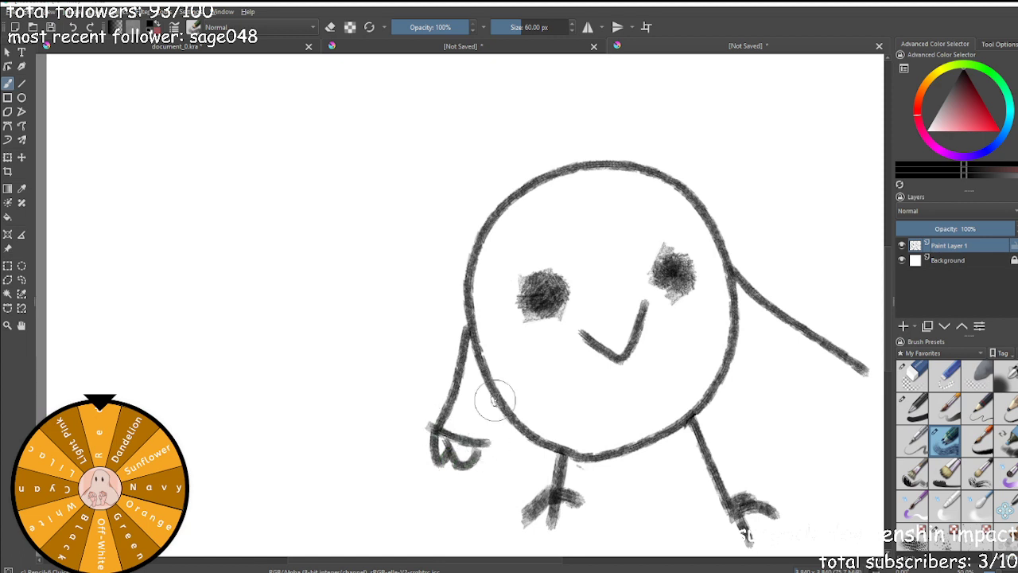
pyautogui.moveTo(502, 400); pyautogui.dragTo(498, 428)
pyautogui.scroll(-5, 557, 438)
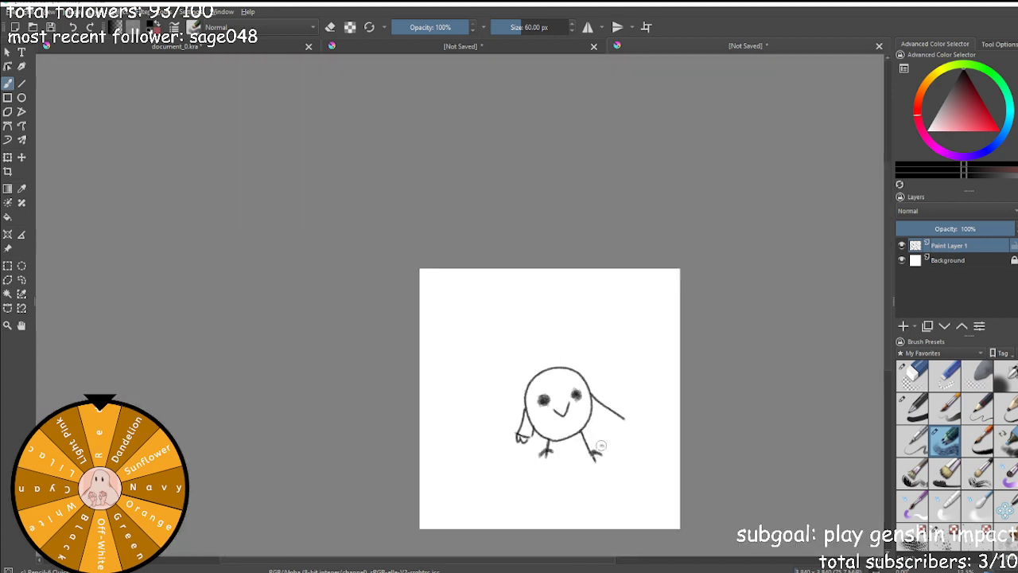
# Try to draw a long, wide right sleeve with a cuff and fingered hand, and undo those strokes.
pyautogui.scroll(5, 645, 445)
pyautogui.moveTo(539, 341)
pyautogui.mouseDown()
pyautogui.moveTo(517, 378)
pyautogui.moveTo(477, 409)
pyautogui.mouseUp()
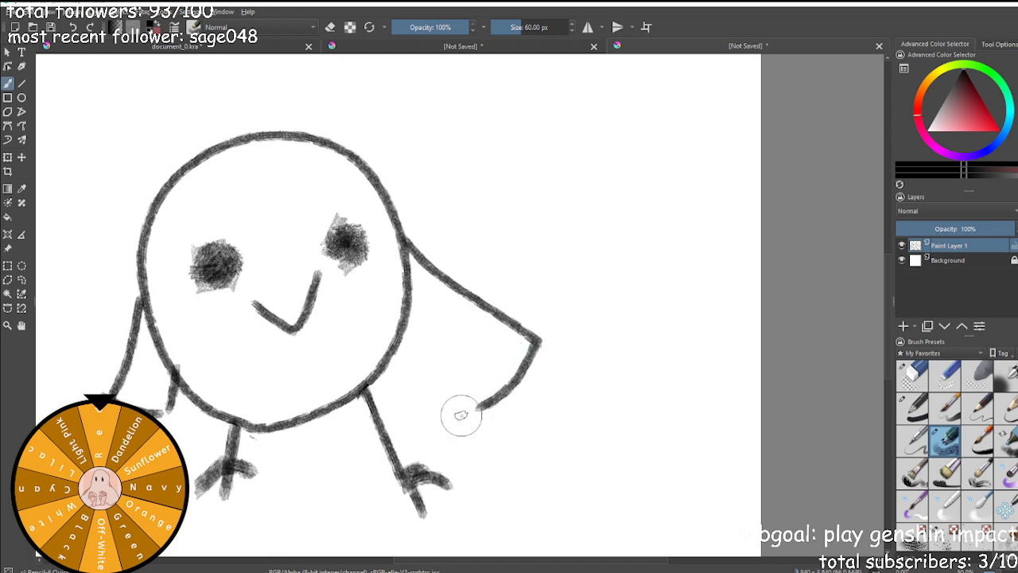
pyautogui.moveTo(395, 341); pyautogui.dragTo(477, 408)
pyautogui.moveTo(533, 343)
pyautogui.mouseDown()
pyautogui.moveTo(590, 389)
pyautogui.moveTo(557, 438)
pyautogui.moveTo(532, 413)
pyautogui.moveTo(536, 422)
pyautogui.moveTo(500, 441)
pyautogui.moveTo(502, 400)
pyautogui.mouseUp()
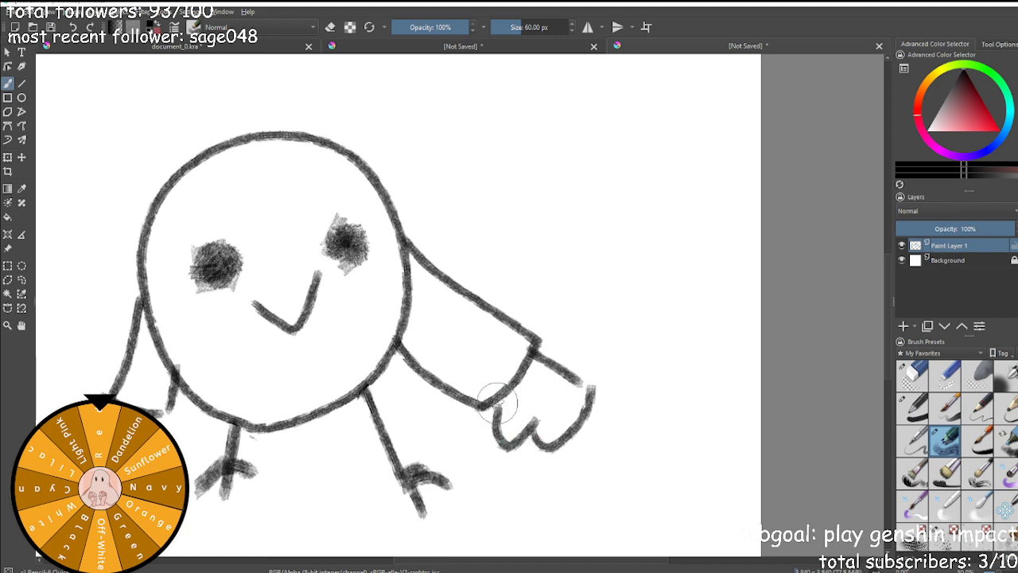
pyautogui.scroll(-3, 485, 409)
pyautogui.scroll(3, 495, 419)
pyautogui.hotkey('ctrl', 'z')
pyautogui.hotkey('ctrl', 'z')
pyautogui.hotkey('ctrl', 'z')
pyautogui.hotkey('ctrl', 'z')
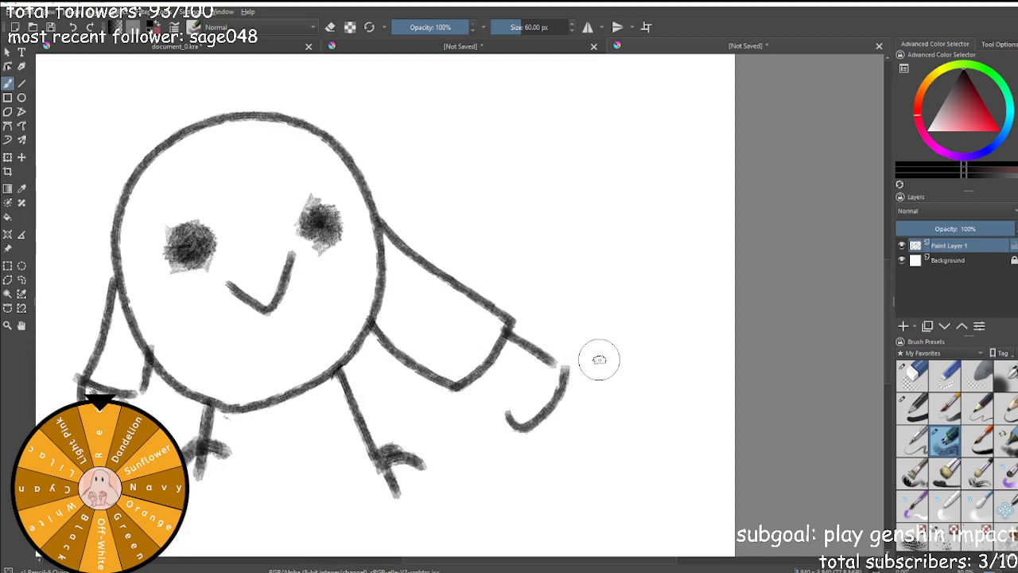
pyautogui.hotkey('ctrl', 'z')
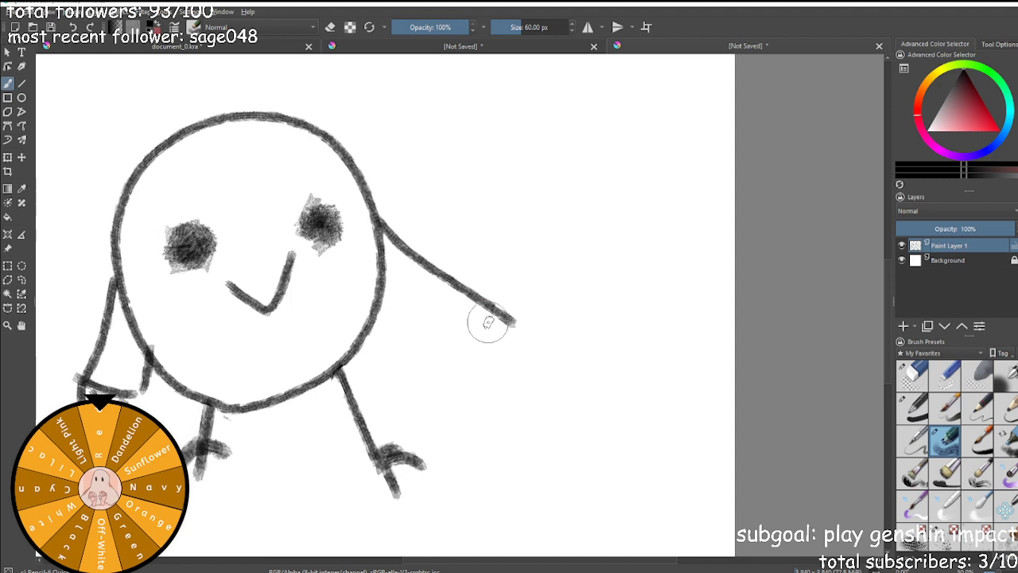
# Draw a smaller right sleeve with a curved cuff, a short underside line and a fingered hand.
pyautogui.moveTo(482, 301)
pyautogui.mouseDown()
pyautogui.moveTo(466, 334)
pyautogui.moveTo(405, 364)
pyautogui.mouseUp()
pyautogui.moveTo(371, 333); pyautogui.dragTo(405, 364)
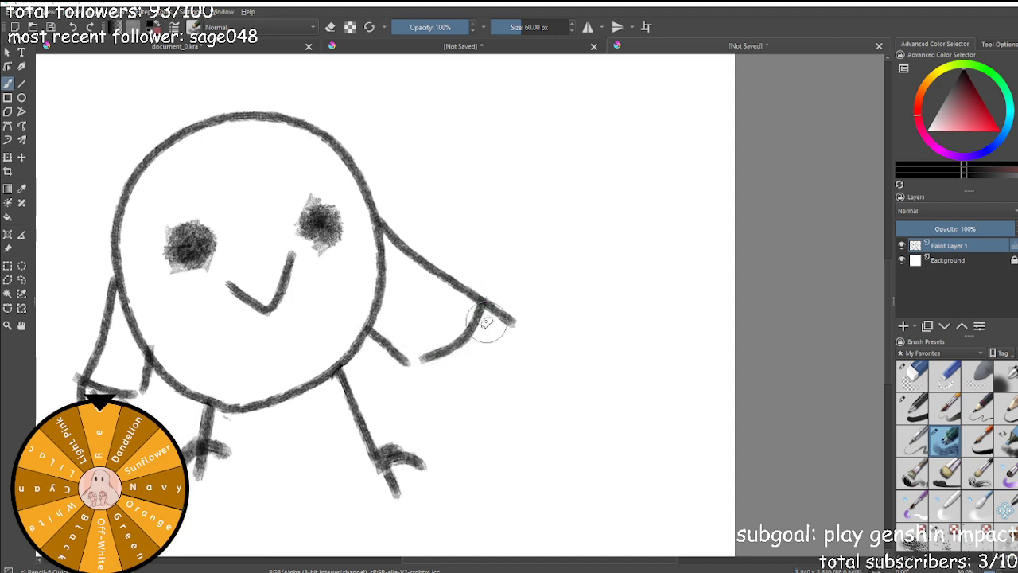
pyautogui.moveTo(482, 317)
pyautogui.mouseDown()
pyautogui.moveTo(517, 343)
pyautogui.moveTo(495, 391)
pyautogui.moveTo(454, 391)
pyautogui.moveTo(452, 347)
pyautogui.moveTo(450, 381)
pyautogui.mouseUp()
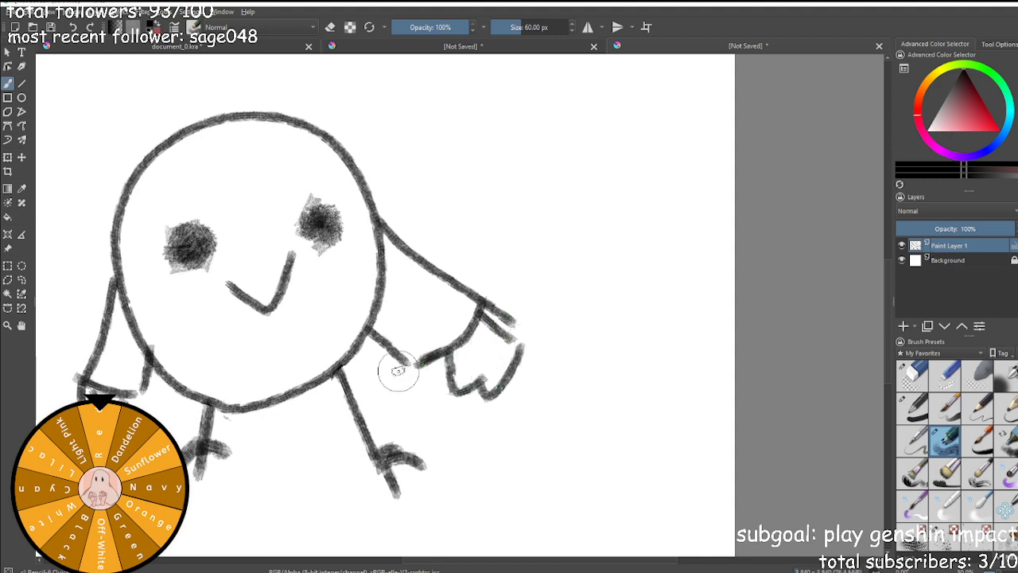
pyautogui.scroll(-5, 398, 366)
pyautogui.scroll(5, 307, 346)
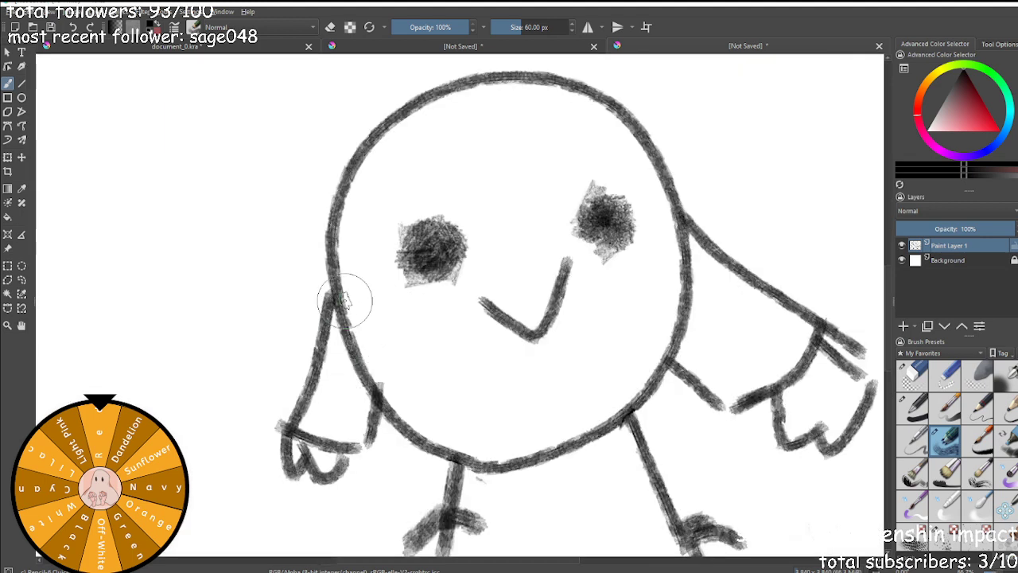
# Draw two notched jacket lapels running from the arms' shoulders down to the bottom of the body.
pyautogui.moveTo(340, 284)
pyautogui.mouseDown()
pyautogui.moveTo(473, 337)
pyautogui.moveTo(460, 323)
pyautogui.moveTo(452, 353)
pyautogui.mouseUp()
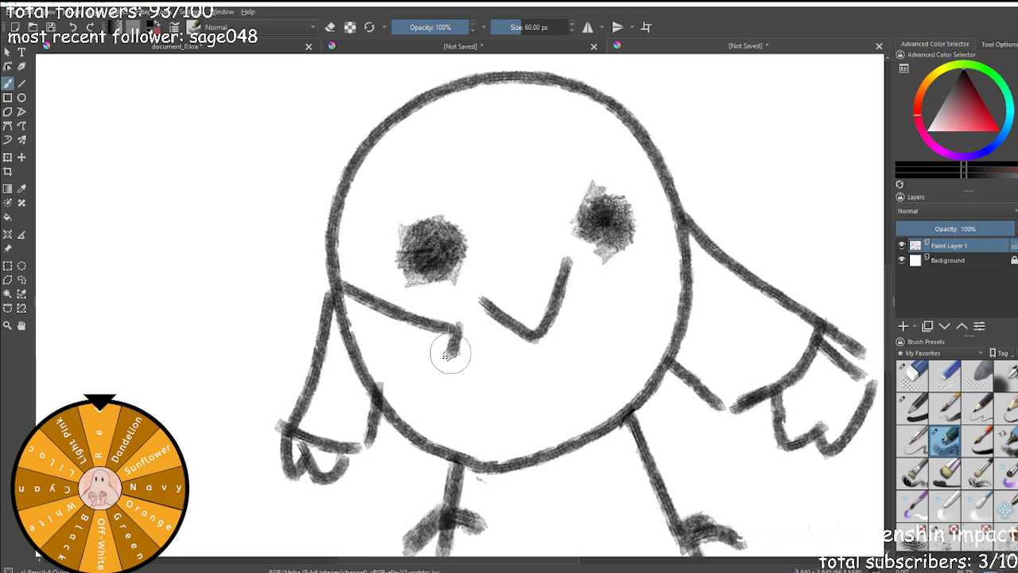
pyautogui.moveTo(452, 353)
pyautogui.mouseDown()
pyautogui.moveTo(443, 378)
pyautogui.moveTo(444, 367)
pyautogui.moveTo(495, 417)
pyautogui.moveTo(513, 447)
pyautogui.mouseUp()
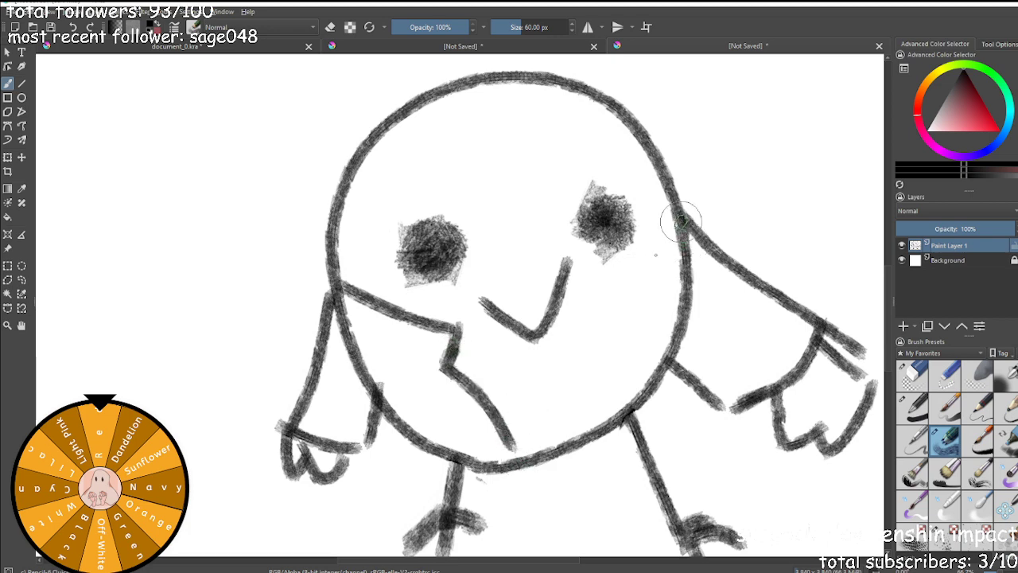
pyautogui.moveTo(672, 225)
pyautogui.mouseDown()
pyautogui.moveTo(579, 327)
pyautogui.moveTo(611, 349)
pyautogui.moveTo(578, 320)
pyautogui.moveTo(612, 354)
pyautogui.moveTo(604, 341)
pyautogui.moveTo(578, 423)
pyautogui.mouseUp()
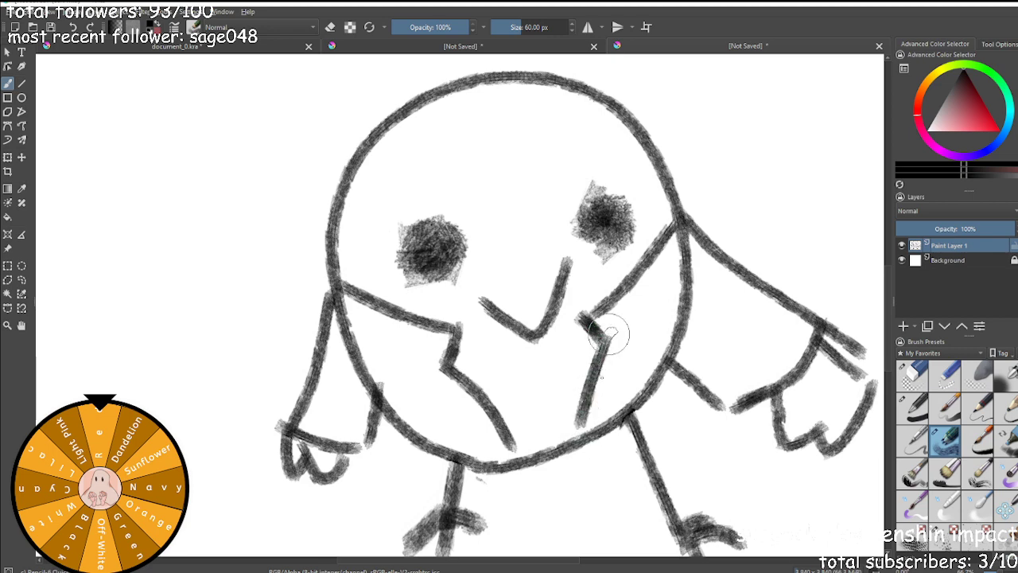
pyautogui.moveTo(611, 334); pyautogui.dragTo(586, 438)
# Try strokes for a neckpiece between the lapels under the beak, and undo them.
pyautogui.moveTo(463, 367); pyautogui.dragTo(547, 383)
pyautogui.moveTo(591, 335); pyautogui.dragTo(542, 388)
pyautogui.hotkey('ctrl', 'z')
pyautogui.hotkey('ctrl', 'z')
pyautogui.moveTo(454, 376)
pyautogui.mouseDown()
pyautogui.moveTo(446, 356)
pyautogui.moveTo(515, 340)
pyautogui.mouseUp()
pyautogui.hotkey('ctrl', 'z')
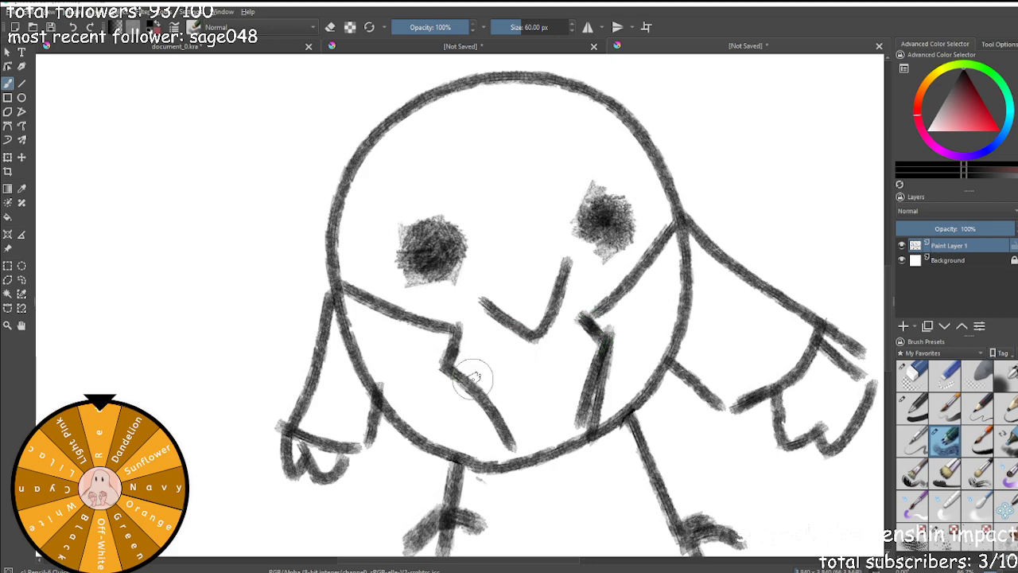
# Draw a bow with two loops and hanging ribbon ends between the lapels under the beak.
pyautogui.moveTo(457, 364)
pyautogui.mouseDown()
pyautogui.moveTo(507, 349)
pyautogui.moveTo(521, 384)
pyautogui.moveTo(468, 389)
pyautogui.moveTo(528, 375)
pyautogui.moveTo(521, 386)
pyautogui.moveTo(531, 358)
pyautogui.moveTo(590, 346)
pyautogui.moveTo(598, 368)
pyautogui.moveTo(511, 390)
pyautogui.moveTo(531, 408)
pyautogui.moveTo(549, 394)
pyautogui.moveTo(531, 432)
pyautogui.mouseUp()
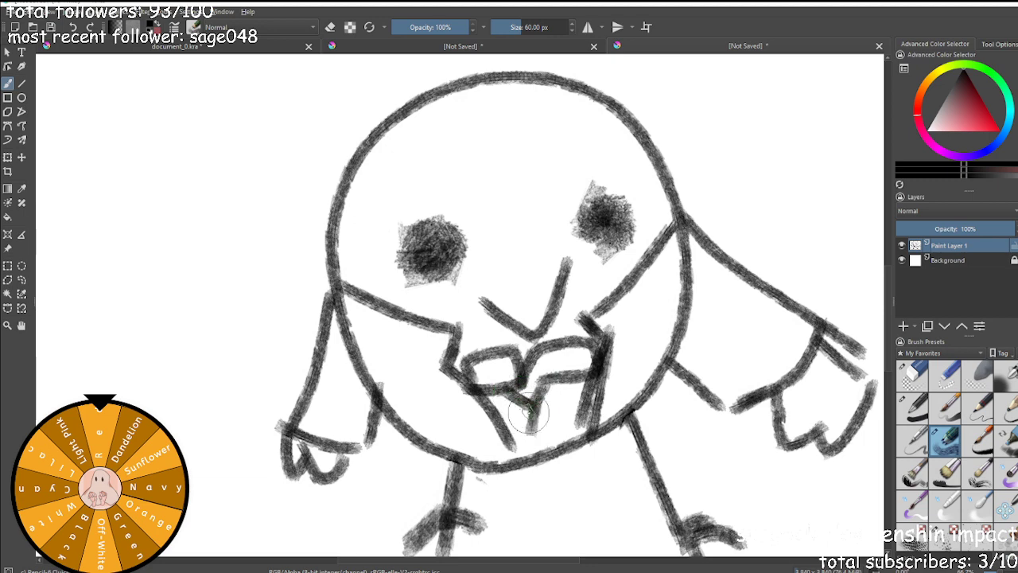
pyautogui.moveTo(556, 388); pyautogui.dragTo(530, 436)
pyautogui.moveTo(507, 404); pyautogui.dragTo(533, 426)
pyautogui.scroll(-4, 550, 435)
pyautogui.scroll(3, 556, 432)
pyautogui.scroll(3, 546, 409)
pyautogui.moveTo(470, 316); pyautogui.dragTo(503, 367)
pyautogui.scroll(-4, 510, 373)
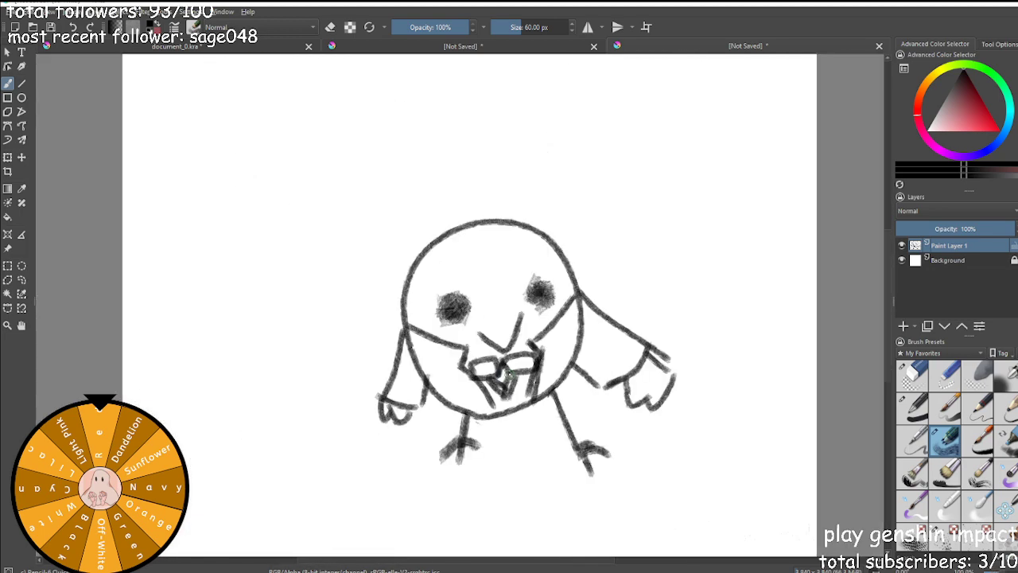
pyautogui.scroll(4, 510, 337)
pyautogui.scroll(-6, 497, 372)
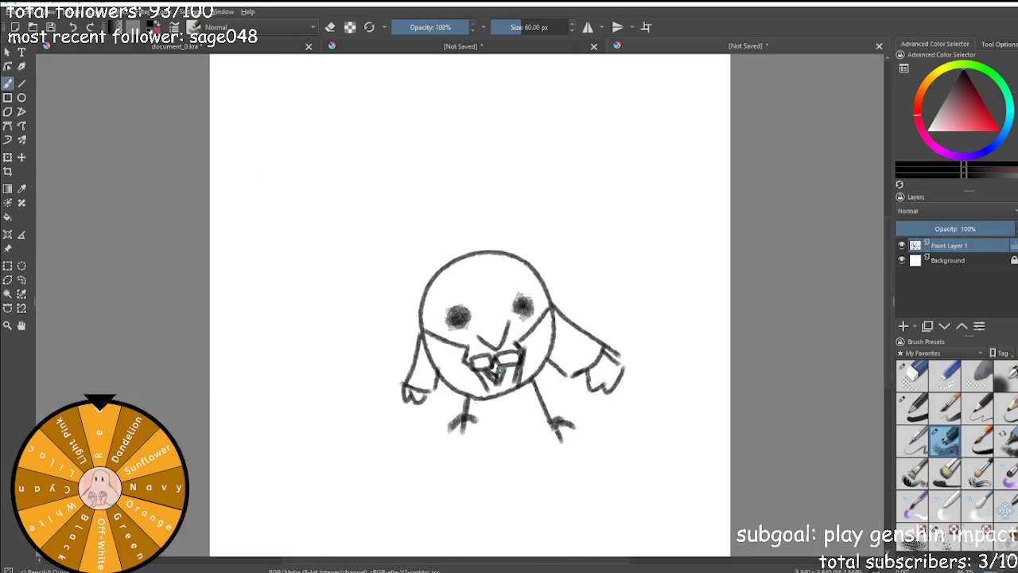
pyautogui.scroll(4, 483, 282)
# Draw a curved hat band across the forehead with rounded ends that bulge past both sides of the head.
pyautogui.moveTo(319, 347)
pyautogui.mouseDown()
pyautogui.moveTo(394, 298)
pyautogui.moveTo(538, 278)
pyautogui.moveTo(609, 307)
pyautogui.mouseUp()
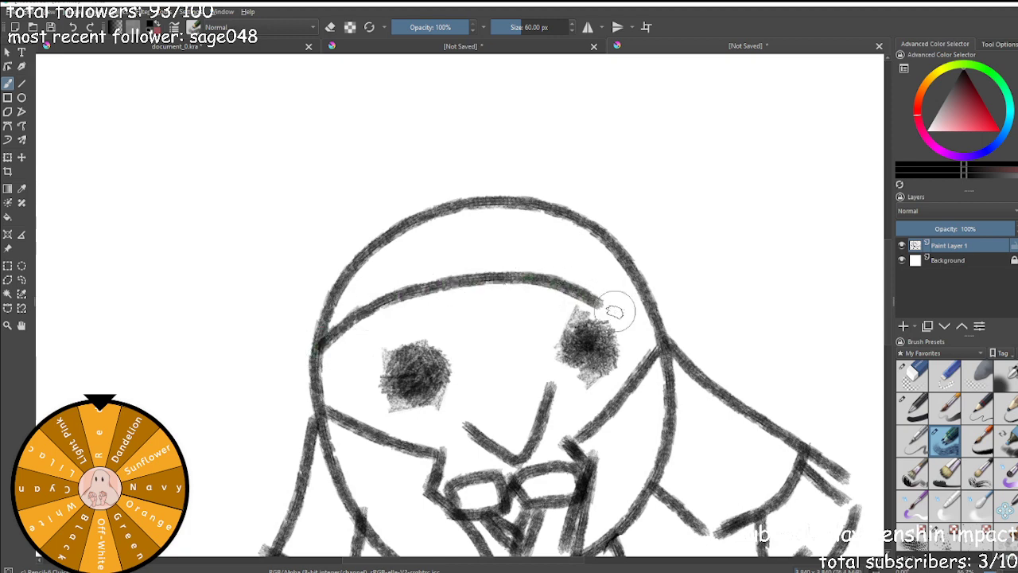
pyautogui.hotkey('ctrl', 'z')
pyautogui.moveTo(315, 354)
pyautogui.mouseDown()
pyautogui.moveTo(457, 276)
pyautogui.moveTo(570, 266)
pyautogui.moveTo(649, 292)
pyautogui.moveTo(665, 268)
pyautogui.moveTo(654, 245)
pyautogui.moveTo(616, 222)
pyautogui.moveTo(502, 204)
pyautogui.moveTo(383, 229)
pyautogui.moveTo(349, 263)
pyautogui.moveTo(322, 361)
pyautogui.moveTo(312, 361)
pyautogui.moveTo(287, 319)
pyautogui.moveTo(330, 250)
pyautogui.moveTo(359, 230)
pyautogui.mouseUp()
pyautogui.scroll(-4, 380, 221)
pyautogui.scroll(3, 379, 217)
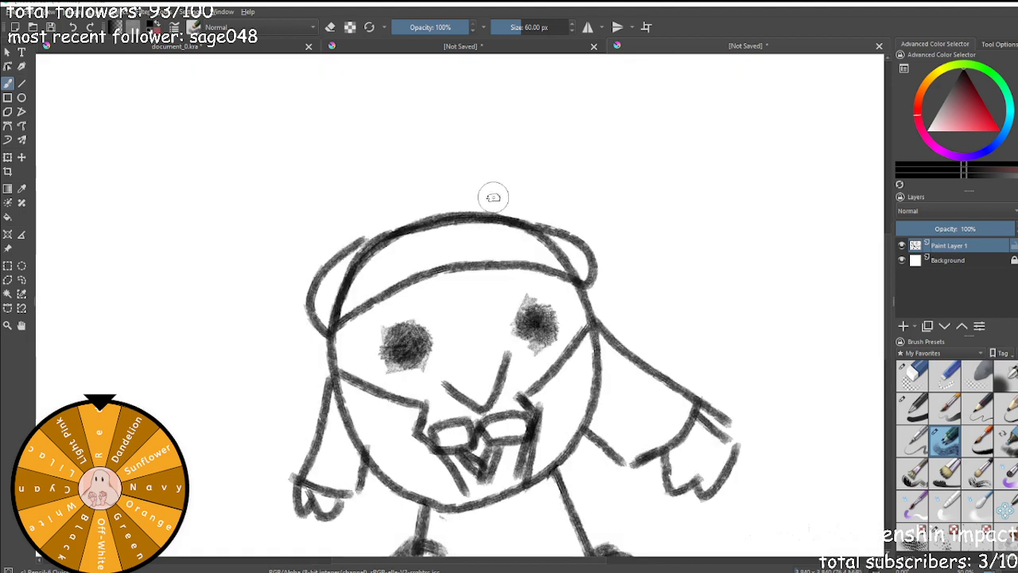
# Try several outlines for the hat's crown above the band, undoing each one.
pyautogui.moveTo(507, 211)
pyautogui.mouseDown()
pyautogui.moveTo(551, 84)
pyautogui.moveTo(610, 136)
pyautogui.mouseUp()
pyautogui.hotkey('ctrl', 'z')
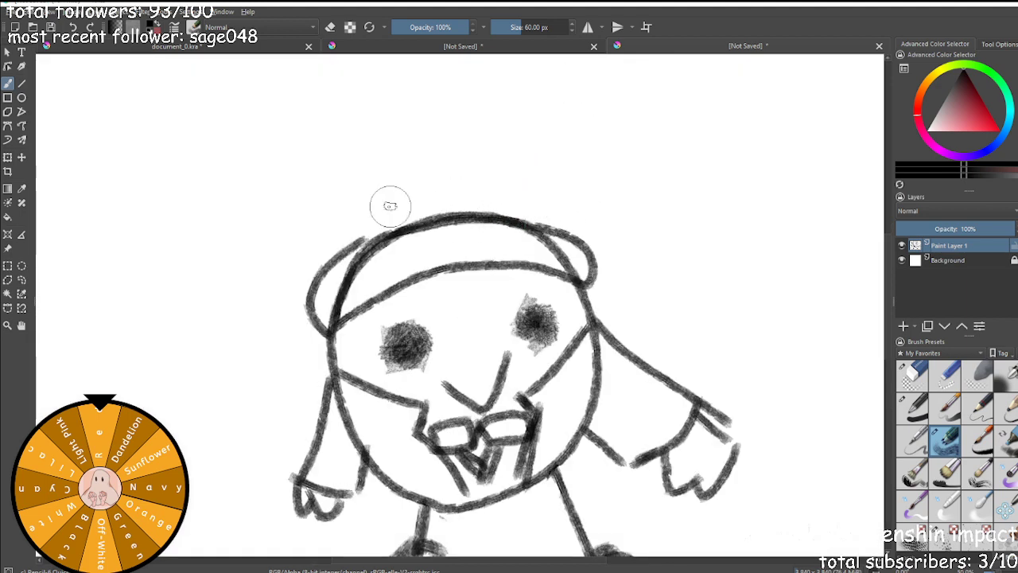
pyautogui.moveTo(313, 274)
pyautogui.mouseDown()
pyautogui.moveTo(311, 237)
pyautogui.moveTo(335, 124)
pyautogui.moveTo(410, 74)
pyautogui.moveTo(502, 90)
pyautogui.moveTo(556, 163)
pyautogui.mouseUp()
pyautogui.hotkey('ctrl', 'z')
pyautogui.moveTo(325, 246)
pyautogui.mouseDown()
pyautogui.moveTo(324, 173)
pyautogui.moveTo(413, 134)
pyautogui.moveTo(519, 143)
pyautogui.moveTo(540, 167)
pyautogui.moveTo(554, 217)
pyautogui.mouseUp()
pyautogui.hotkey('ctrl', 'z')
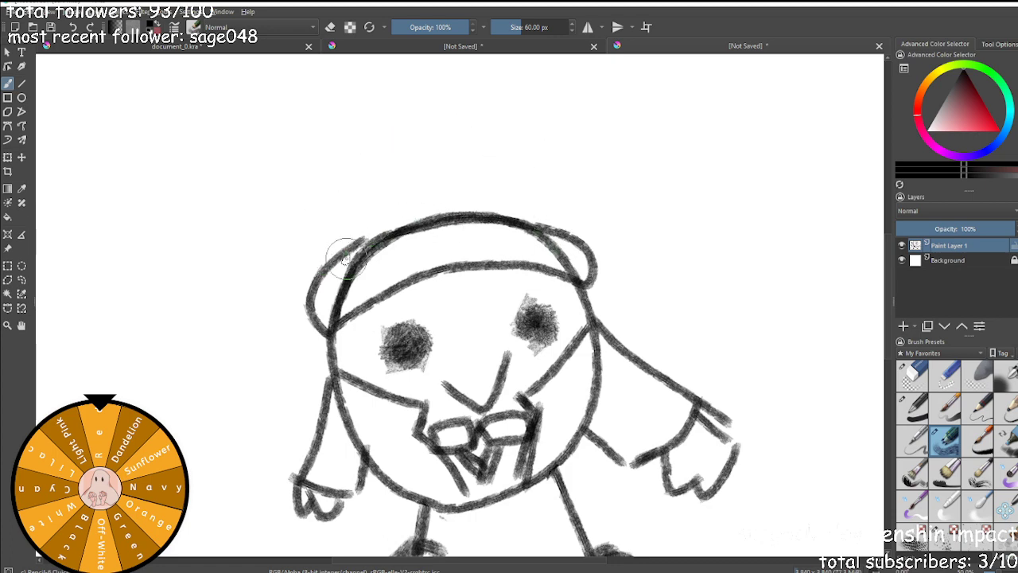
pyautogui.moveTo(321, 248)
pyautogui.mouseDown()
pyautogui.moveTo(327, 162)
pyautogui.moveTo(386, 136)
pyautogui.mouseUp()
pyautogui.hotkey('ctrl', 'z')
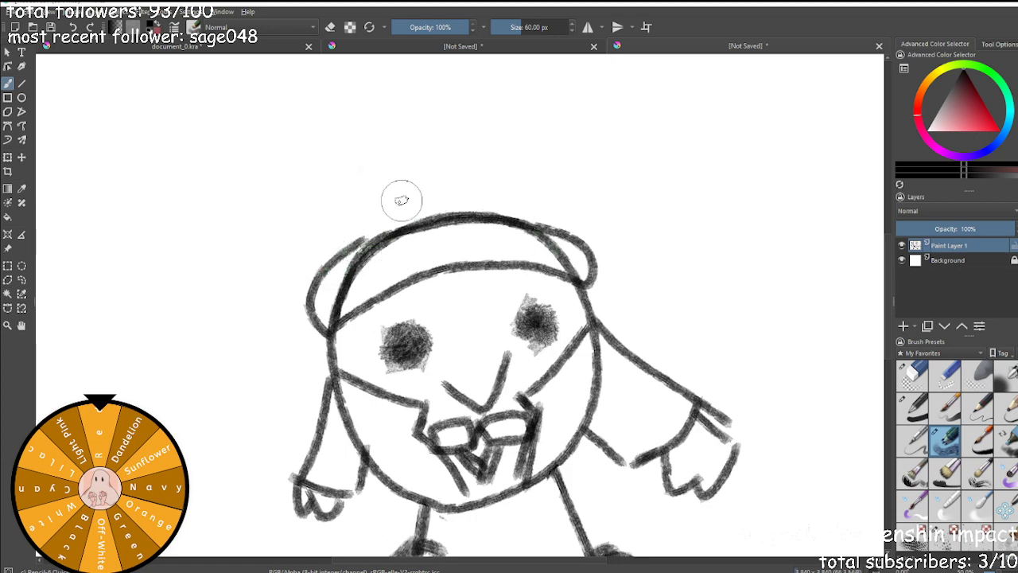
# Draw the hat's crown above the band with a rounded ear on each side and two small leaf loops on top.
pyautogui.moveTo(322, 270)
pyautogui.mouseDown()
pyautogui.moveTo(329, 170)
pyautogui.moveTo(372, 173)
pyautogui.moveTo(393, 213)
pyautogui.mouseUp()
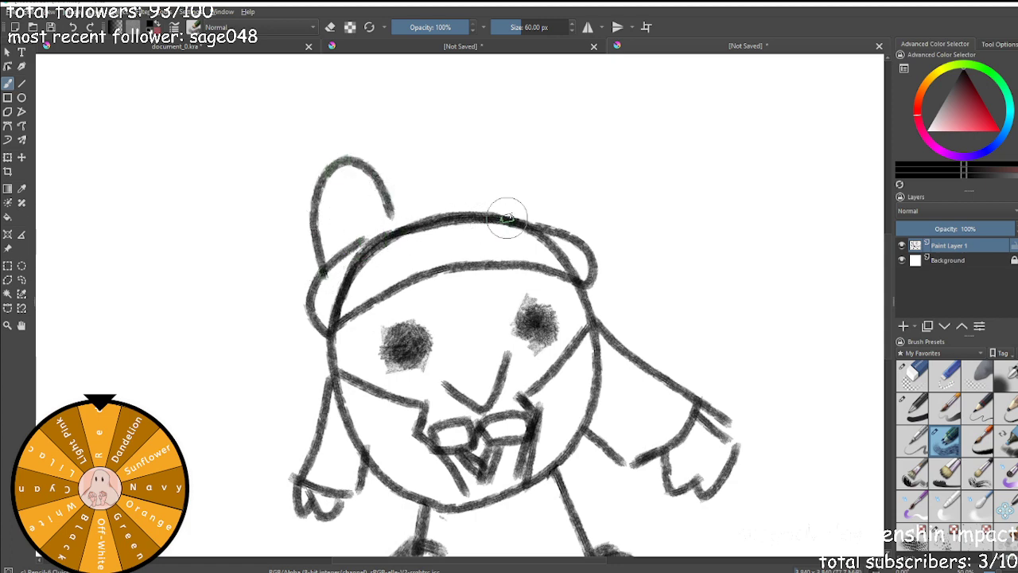
pyautogui.moveTo(365, 165)
pyautogui.mouseDown()
pyautogui.moveTo(382, 152)
pyautogui.moveTo(534, 167)
pyautogui.moveTo(573, 200)
pyautogui.moveTo(584, 231)
pyautogui.mouseUp()
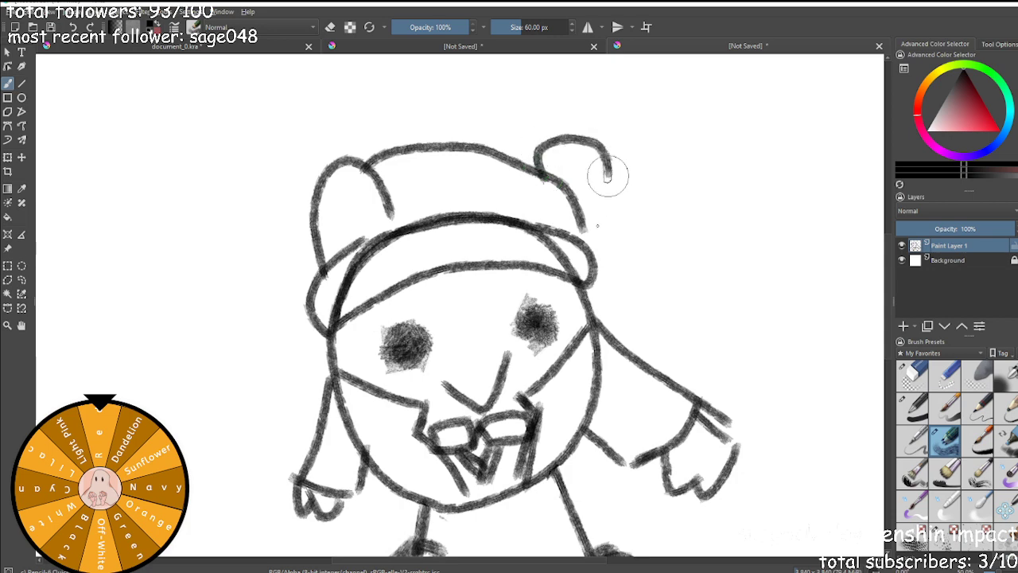
pyautogui.moveTo(533, 163)
pyautogui.mouseDown()
pyautogui.moveTo(571, 157)
pyautogui.moveTo(574, 227)
pyautogui.mouseUp()
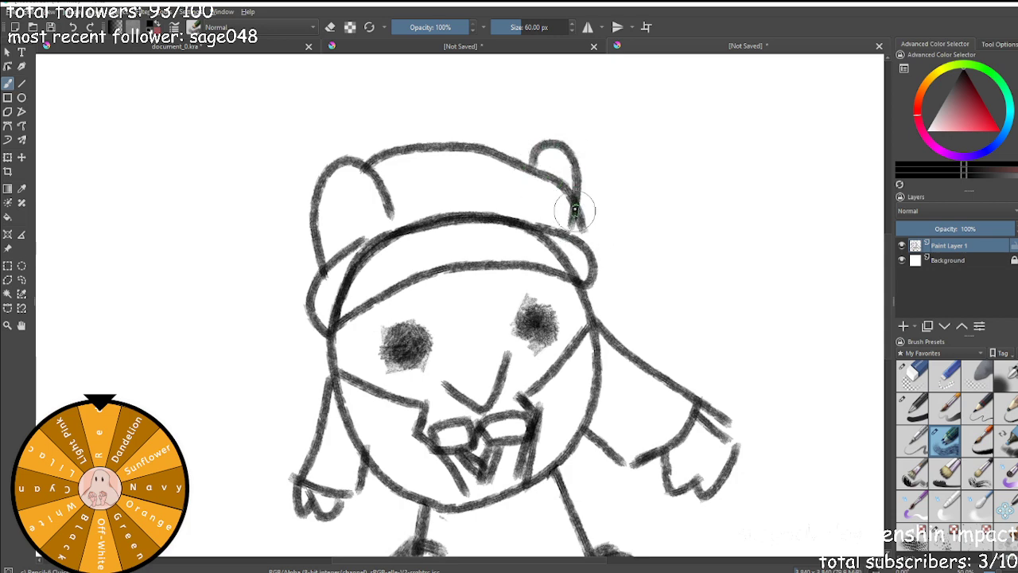
pyautogui.moveTo(558, 186); pyautogui.dragTo(581, 228)
pyautogui.moveTo(412, 142)
pyautogui.mouseDown()
pyautogui.moveTo(458, 148)
pyautogui.moveTo(504, 132)
pyautogui.moveTo(481, 150)
pyautogui.mouseUp()
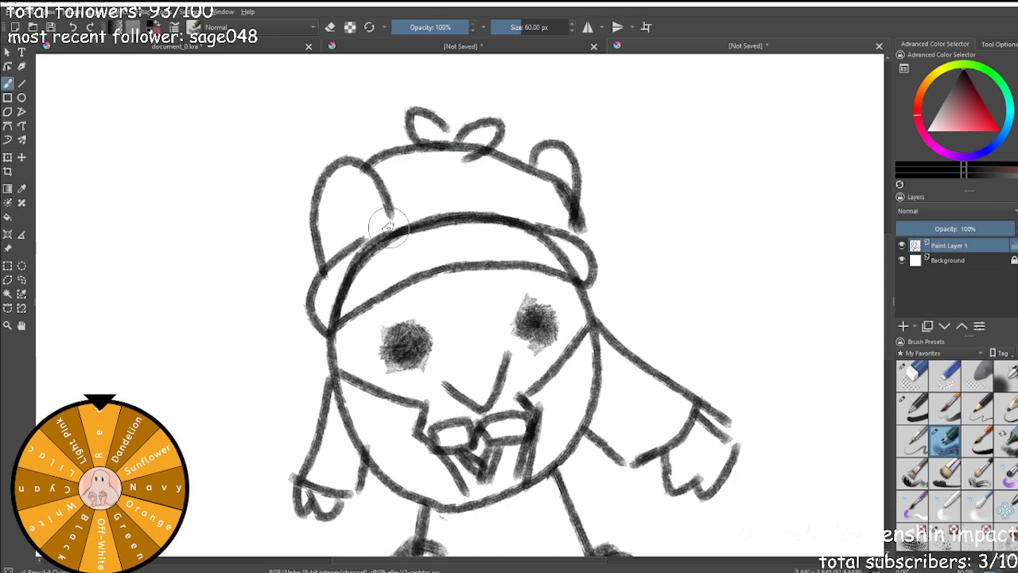
pyautogui.moveTo(386, 220); pyautogui.dragTo(381, 245)
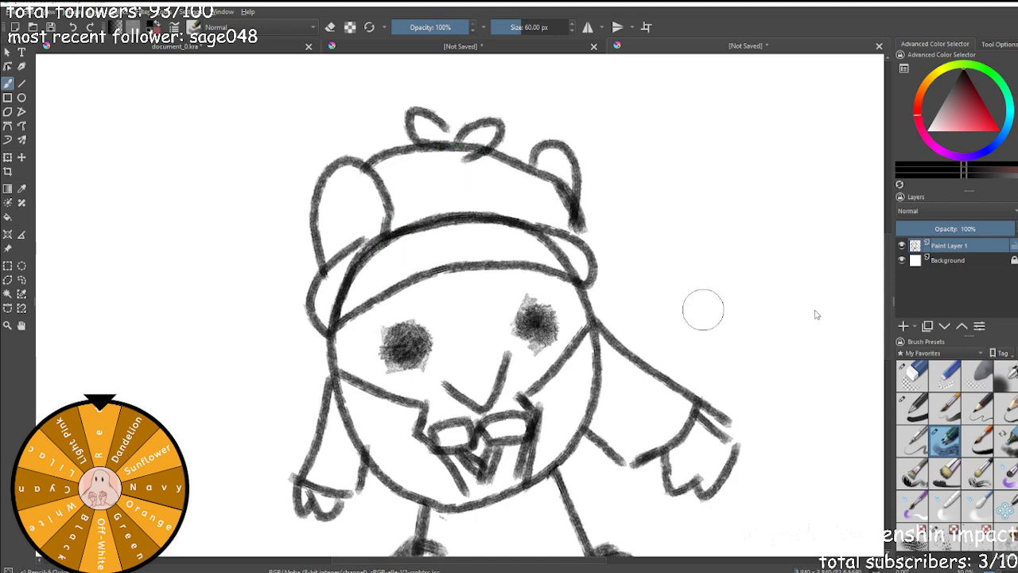
# Sketch short, wide trouser legs around both bird legs below the round body.
pyautogui.scroll(-5, 539, 426)
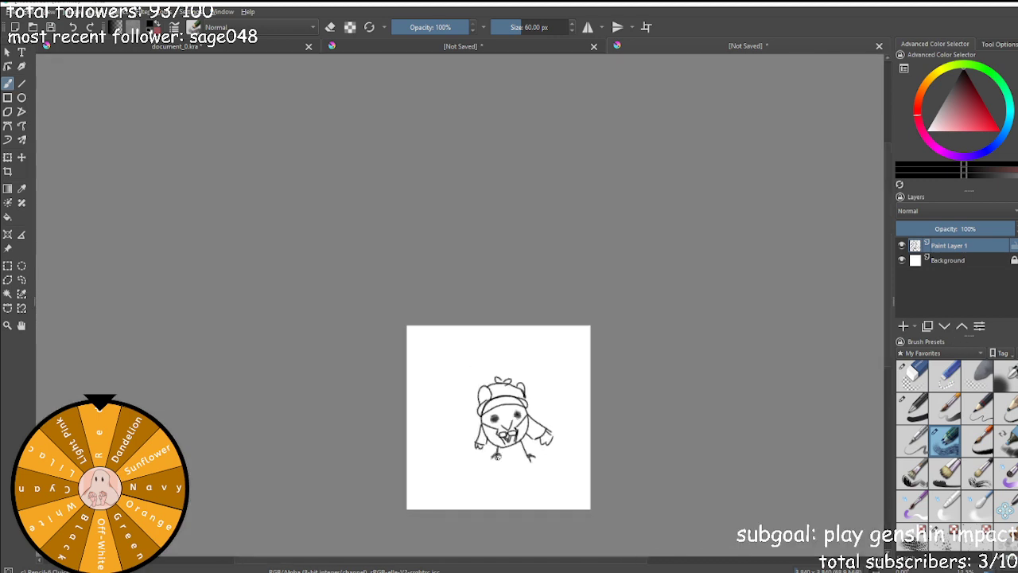
pyautogui.scroll(4, 498, 442)
pyautogui.scroll(3, 701, 370)
pyautogui.scroll(2, 586, 432)
pyautogui.scroll(-4, 507, 427)
pyautogui.scroll(3, 507, 425)
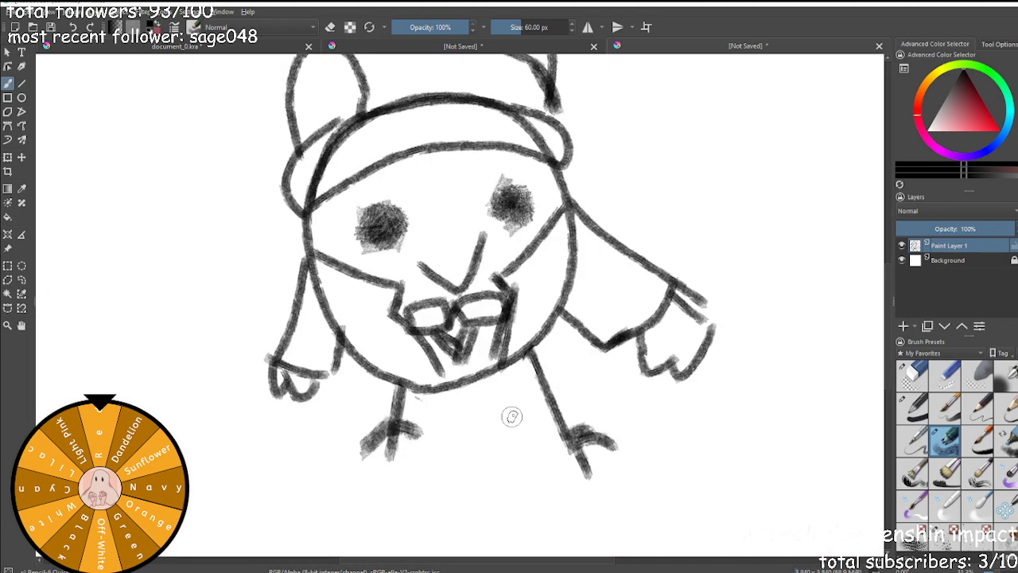
pyautogui.moveTo(511, 365)
pyautogui.mouseDown()
pyautogui.moveTo(537, 431)
pyautogui.moveTo(548, 344)
pyautogui.mouseUp()
pyautogui.moveTo(386, 371)
pyautogui.mouseDown()
pyautogui.moveTo(374, 404)
pyautogui.moveTo(432, 387)
pyautogui.mouseUp()
pyautogui.scroll(-2, 437, 381)
pyautogui.scroll(3, 455, 394)
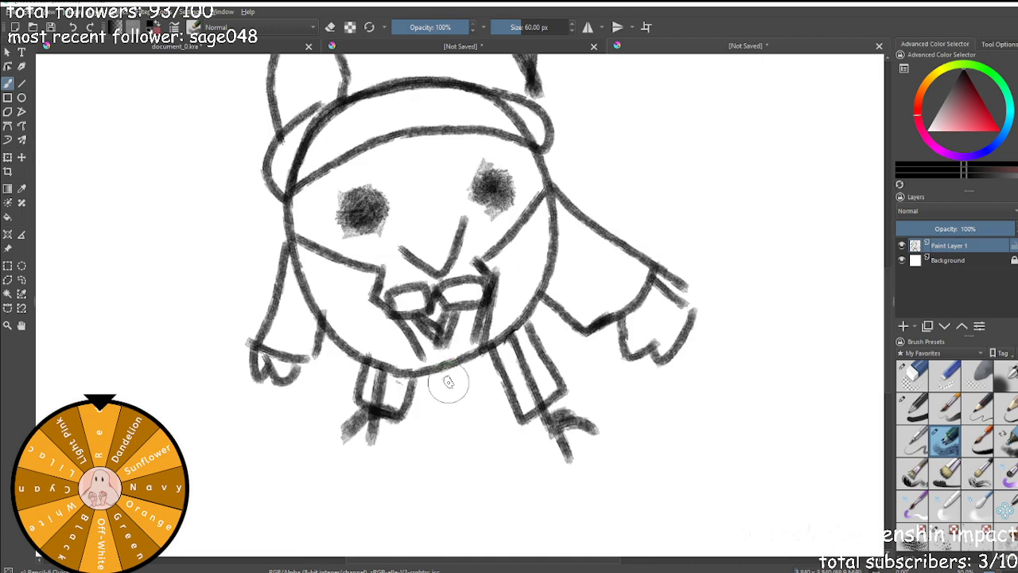
pyautogui.scroll(-3, 453, 397)
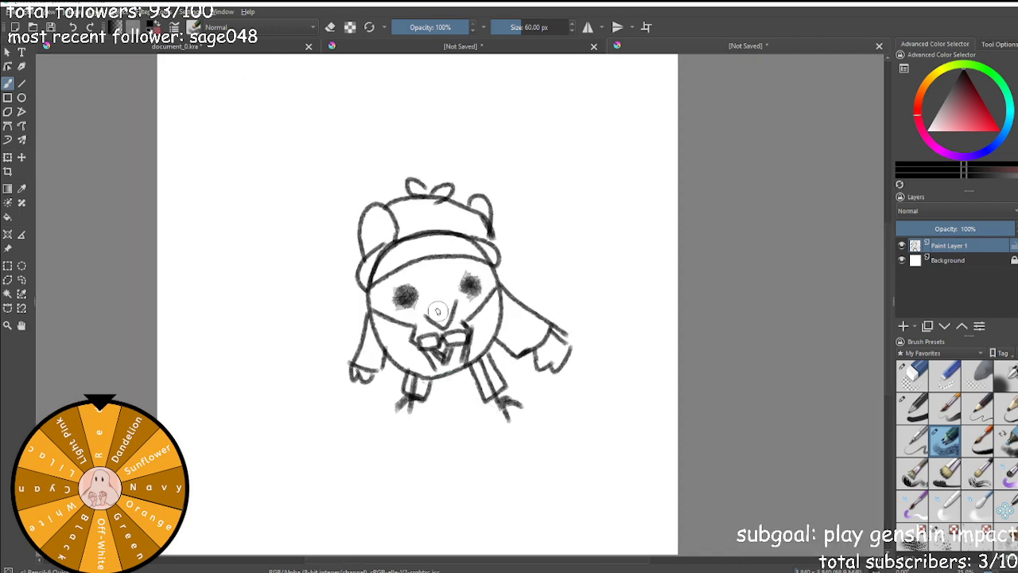
# Sketch small oval eyebrows above both eyes, just under the hat band.
pyautogui.scroll(5, 435, 296)
pyautogui.moveTo(386, 275)
pyautogui.mouseDown()
pyautogui.moveTo(419, 246)
pyautogui.moveTo(428, 260)
pyautogui.moveTo(374, 267)
pyautogui.mouseUp()
pyautogui.moveTo(541, 259)
pyautogui.mouseDown()
pyautogui.moveTo(578, 221)
pyautogui.moveTo(548, 257)
pyautogui.mouseUp()
pyautogui.scroll(-5, 533, 475)
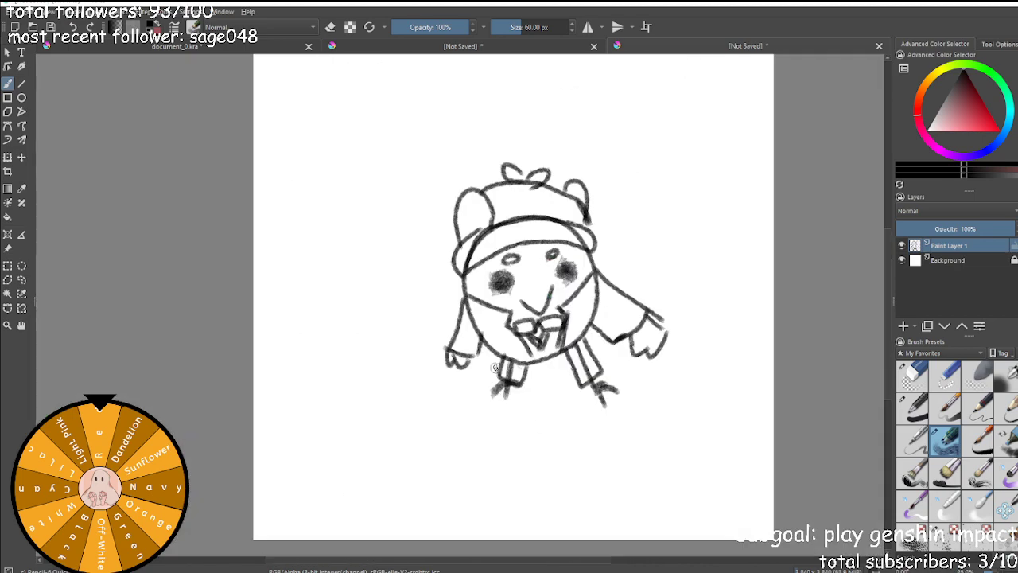
pyautogui.scroll(5, 542, 255)
pyautogui.moveTo(466, 289)
pyautogui.mouseDown()
pyautogui.moveTo(407, 287)
pyautogui.moveTo(448, 243)
pyautogui.moveTo(474, 305)
pyautogui.moveTo(446, 333)
pyautogui.mouseUp()
pyautogui.scroll(-6, 529, 478)
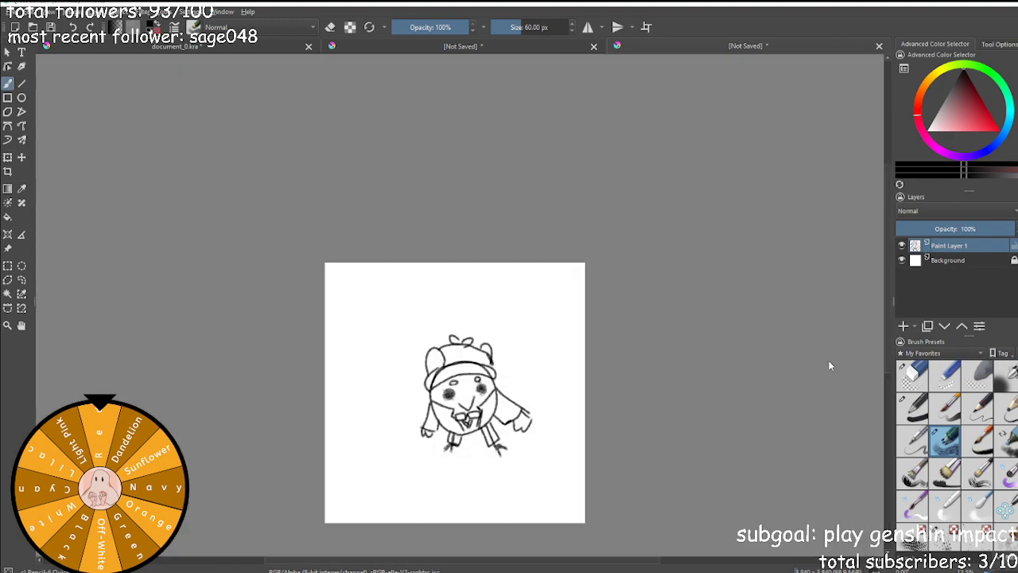
# Switch to the Basic-1 brush and set its size to 40 px.
pyautogui.click(927, 414)
pyautogui.doubleClick(532, 24)
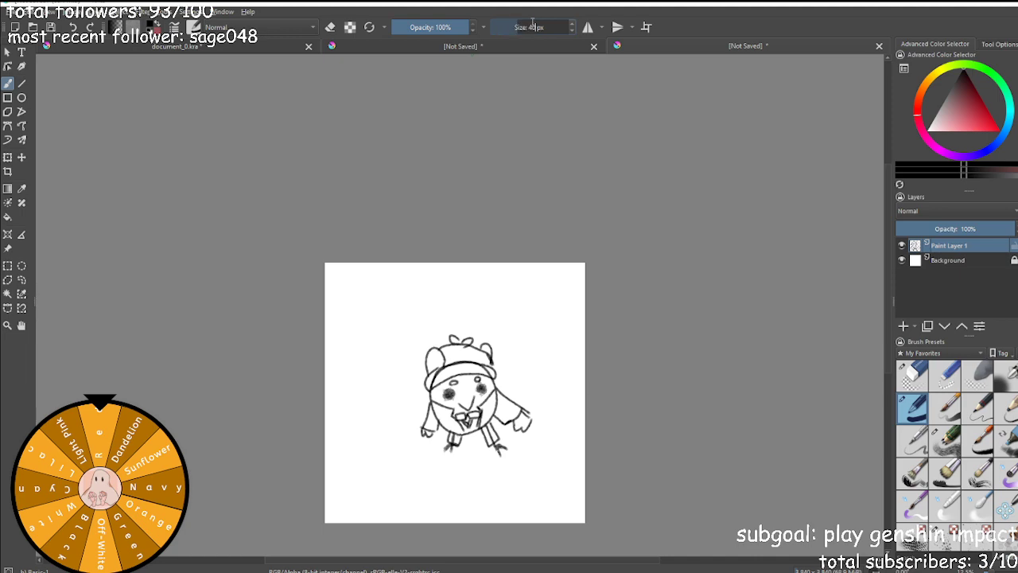
pyautogui.press('Return')
# Try inking a ring around the left eye on the sketch layer, and undo it.
pyautogui.scroll(10, 308, 224)
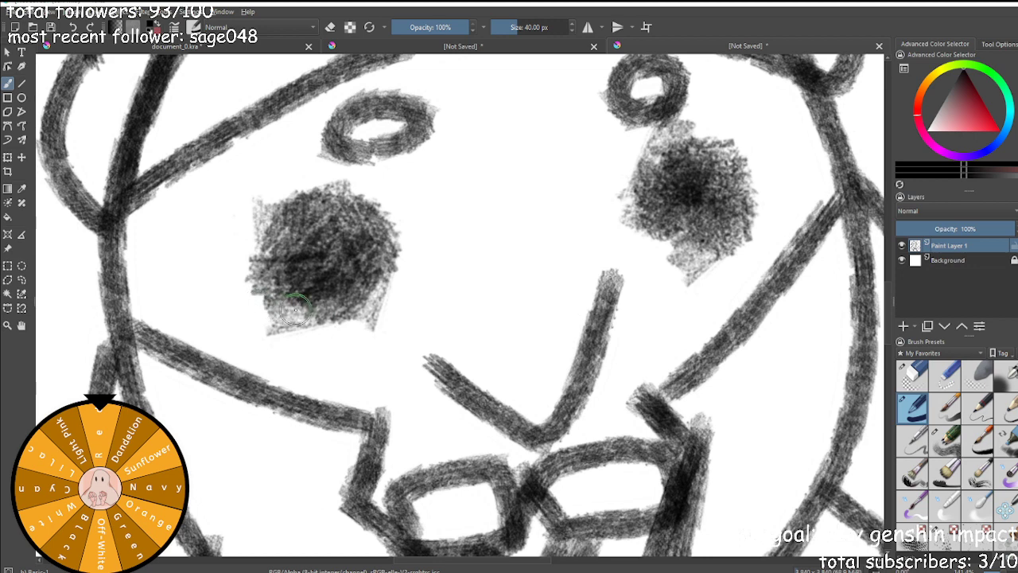
pyautogui.moveTo(299, 310)
pyautogui.mouseDown()
pyautogui.moveTo(273, 255)
pyautogui.moveTo(345, 199)
pyautogui.moveTo(382, 241)
pyautogui.moveTo(331, 316)
pyautogui.moveTo(289, 311)
pyautogui.mouseUp()
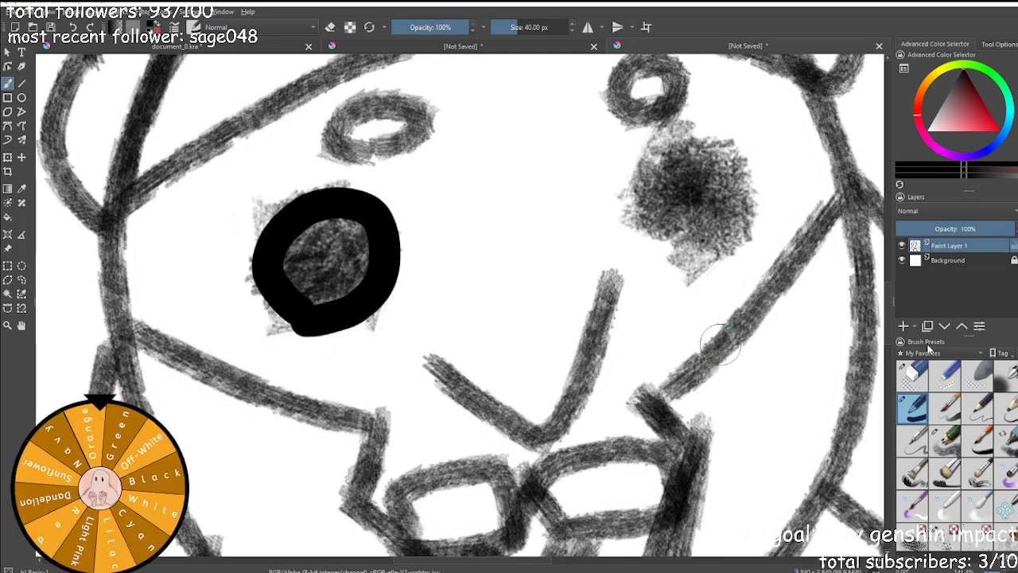
pyautogui.click(913, 373)
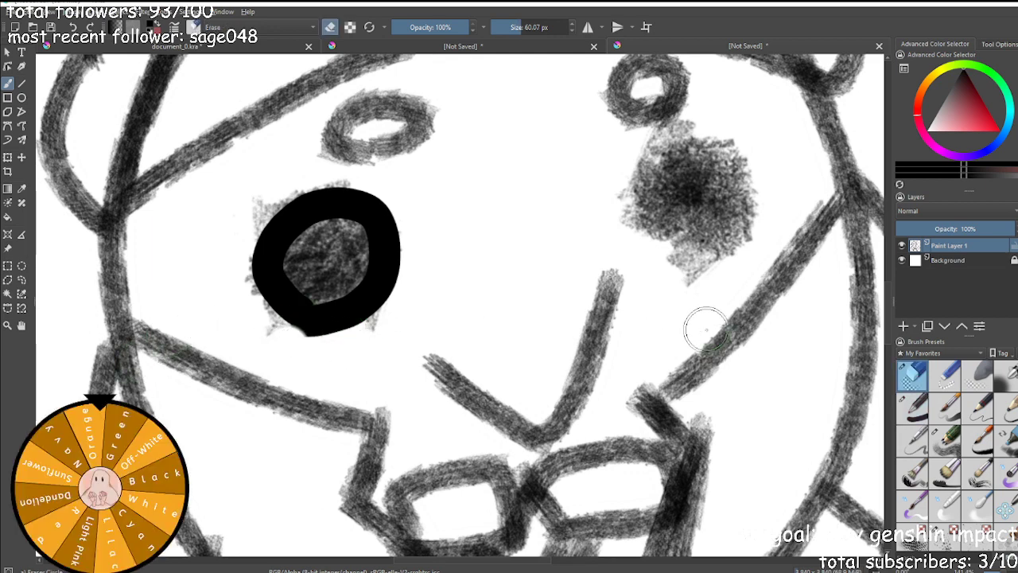
pyautogui.hotkey('ctrl', 'z')
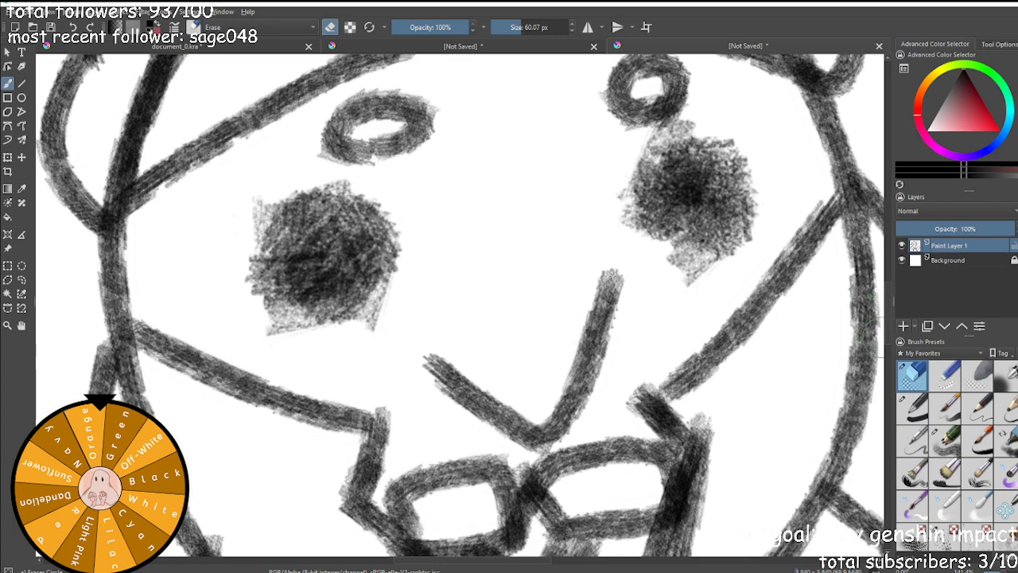
# Add a new paint layer above the sketch and ink a thick ring around the left eye with the Basic-1 brush.
pyautogui.click(904, 326)
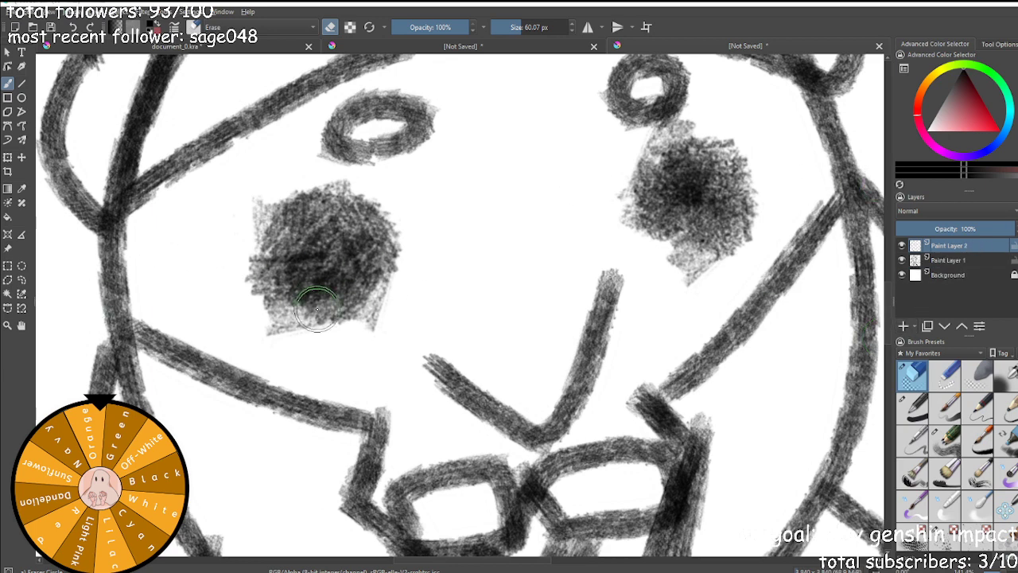
pyautogui.click(915, 412)
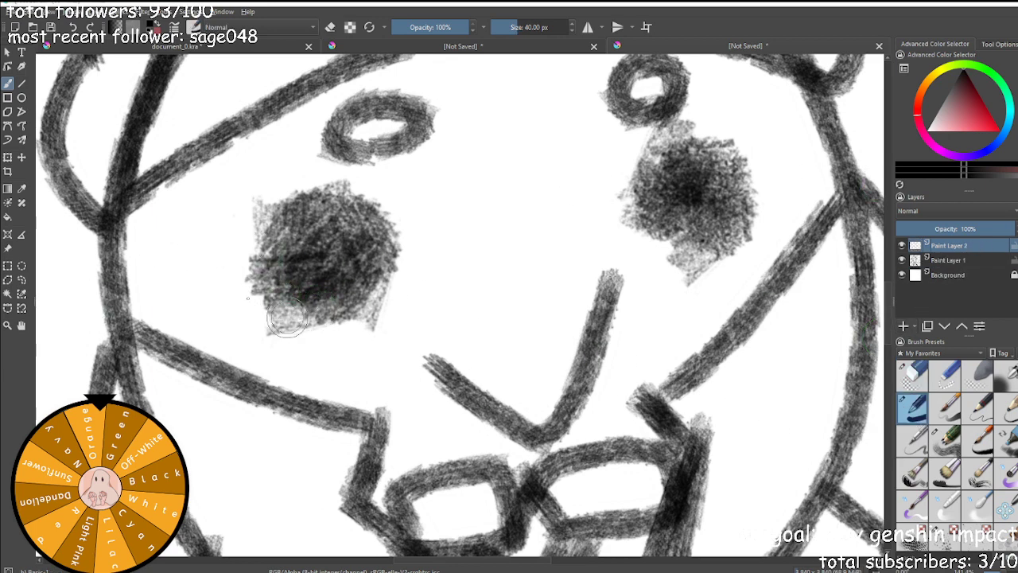
pyautogui.moveTo(327, 330)
pyautogui.mouseDown()
pyautogui.moveTo(278, 323)
pyautogui.moveTo(246, 286)
pyautogui.moveTo(241, 246)
pyautogui.moveTo(291, 184)
pyautogui.mouseUp()
pyautogui.hotkey('ctrl', 'z')
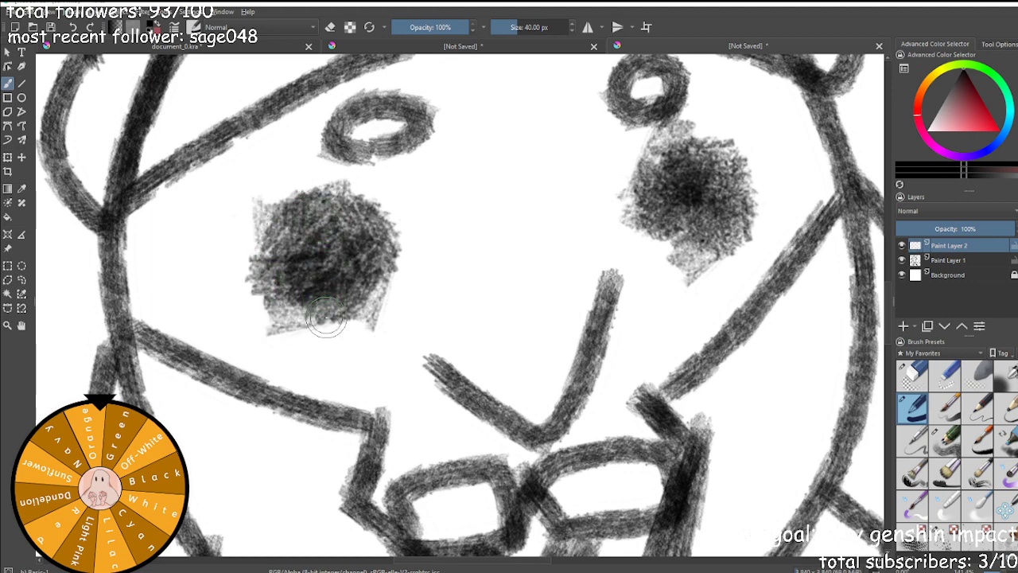
pyautogui.moveTo(324, 316)
pyautogui.mouseDown()
pyautogui.moveTo(280, 287)
pyautogui.moveTo(266, 237)
pyautogui.moveTo(275, 214)
pyautogui.moveTo(319, 190)
pyautogui.moveTo(354, 196)
pyautogui.moveTo(379, 238)
pyautogui.moveTo(375, 275)
pyautogui.moveTo(321, 310)
pyautogui.mouseUp()
pyautogui.scroll(-5, 478, 292)
pyautogui.scroll(5, 511, 305)
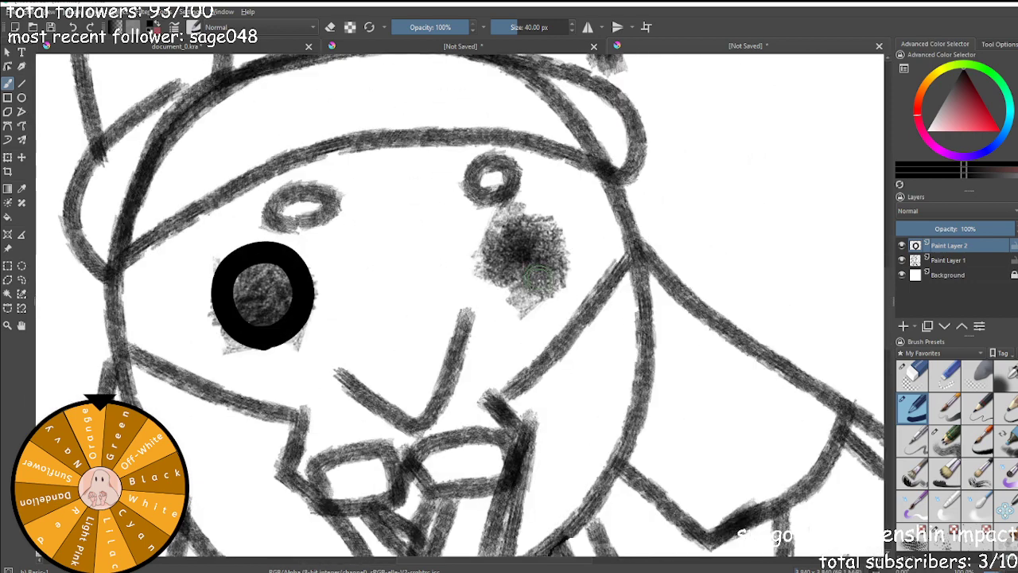
# Ink a thick ring around the right eye, undoing and redrawing unsatisfactory strokes.
pyautogui.moveTo(513, 315)
pyautogui.mouseDown()
pyautogui.moveTo(477, 280)
pyautogui.moveTo(468, 239)
pyautogui.moveTo(502, 193)
pyautogui.moveTo(538, 189)
pyautogui.moveTo(573, 218)
pyautogui.moveTo(569, 280)
pyautogui.mouseUp()
pyautogui.hotkey('ctrl', 'z')
pyautogui.hotkey('ctrl', 'z')
pyautogui.moveTo(96, 374)
pyautogui.mouseDown()
pyautogui.moveTo(154, 374)
pyautogui.moveTo(109, 360)
pyautogui.moveTo(182, 363)
pyautogui.moveTo(212, 311)
pyautogui.moveTo(212, 272)
pyautogui.moveTo(152, 230)
pyautogui.moveTo(122, 236)
pyautogui.moveTo(95, 263)
pyautogui.moveTo(94, 315)
pyautogui.moveTo(118, 359)
pyautogui.moveTo(112, 365)
pyautogui.mouseUp()
pyautogui.hotkey('ctrl', 'z')
pyautogui.moveTo(517, 300)
pyautogui.mouseDown()
pyautogui.moveTo(470, 273)
pyautogui.moveTo(468, 228)
pyautogui.moveTo(486, 204)
pyautogui.moveTo(522, 188)
pyautogui.moveTo(545, 192)
pyautogui.moveTo(569, 229)
pyautogui.moveTo(562, 271)
pyautogui.moveTo(514, 301)
pyautogui.mouseUp()
# Ink the V-shaped beak and the two oval eyebrows over the sketch.
pyautogui.moveTo(434, 320); pyautogui.dragTo(409, 424)
pyautogui.hotkey('ctrl', 'z')
pyautogui.moveTo(261, 398)
pyautogui.mouseDown()
pyautogui.moveTo(359, 454)
pyautogui.moveTo(380, 453)
pyautogui.moveTo(443, 322)
pyautogui.mouseUp()
pyautogui.moveTo(481, 148)
pyautogui.mouseDown()
pyautogui.moveTo(453, 147)
pyautogui.moveTo(451, 128)
pyautogui.moveTo(471, 113)
pyautogui.moveTo(508, 124)
pyautogui.moveTo(487, 163)
pyautogui.mouseUp()
pyautogui.moveTo(211, 194)
pyautogui.mouseDown()
pyautogui.moveTo(200, 196)
pyautogui.moveTo(196, 136)
pyautogui.moveTo(230, 171)
pyautogui.moveTo(208, 209)
pyautogui.mouseUp()
pyautogui.scroll(-3, 199, 194)
pyautogui.scroll(-2, 199, 193)
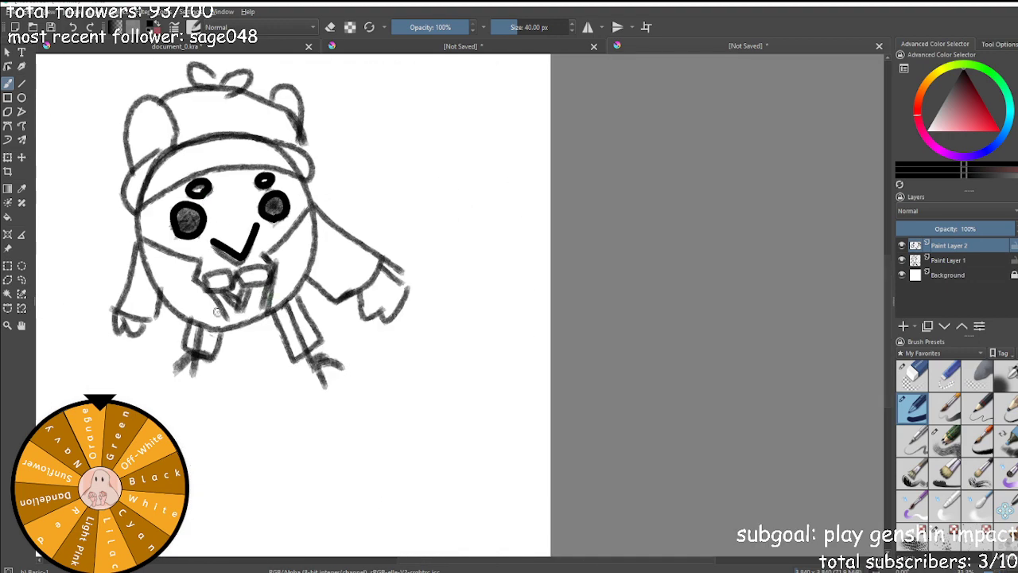
# Ink the left lapel's zigzag edge and the full outline of the jacket's right front.
pyautogui.scroll(3, 168, 338)
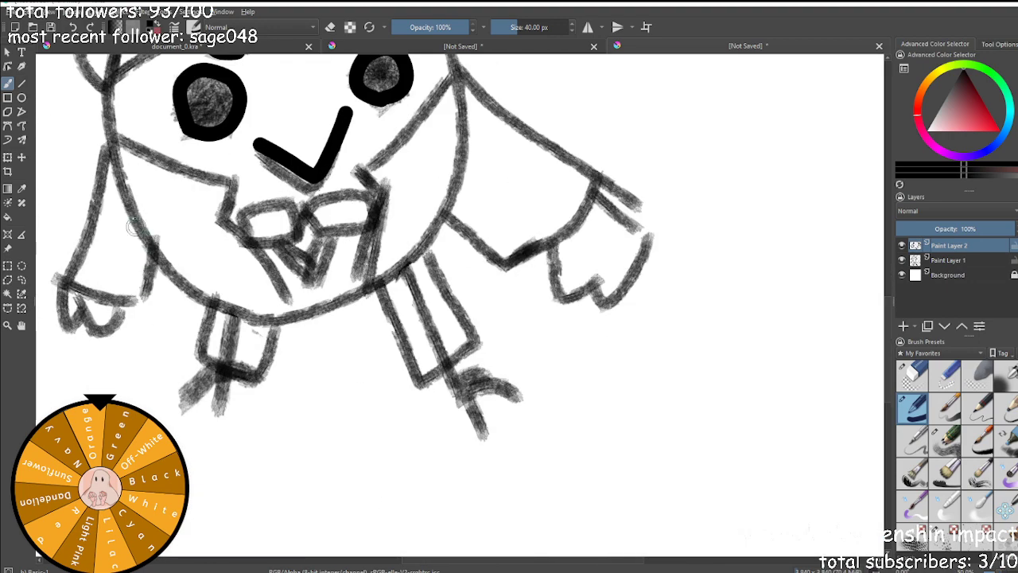
pyautogui.scroll(2, 111, 152)
pyautogui.moveTo(93, 159)
pyautogui.mouseDown()
pyautogui.moveTo(97, 127)
pyautogui.moveTo(172, 163)
pyautogui.mouseUp()
pyautogui.moveTo(253, 193)
pyautogui.mouseDown()
pyautogui.moveTo(286, 197)
pyautogui.moveTo(269, 277)
pyautogui.moveTo(323, 326)
pyautogui.moveTo(362, 402)
pyautogui.mouseUp()
pyautogui.moveTo(475, 370)
pyautogui.mouseDown()
pyautogui.moveTo(480, 298)
pyautogui.moveTo(509, 239)
pyautogui.moveTo(482, 191)
pyautogui.mouseUp()
pyautogui.scroll(-4, 462, 176)
pyautogui.scroll(3, 470, 153)
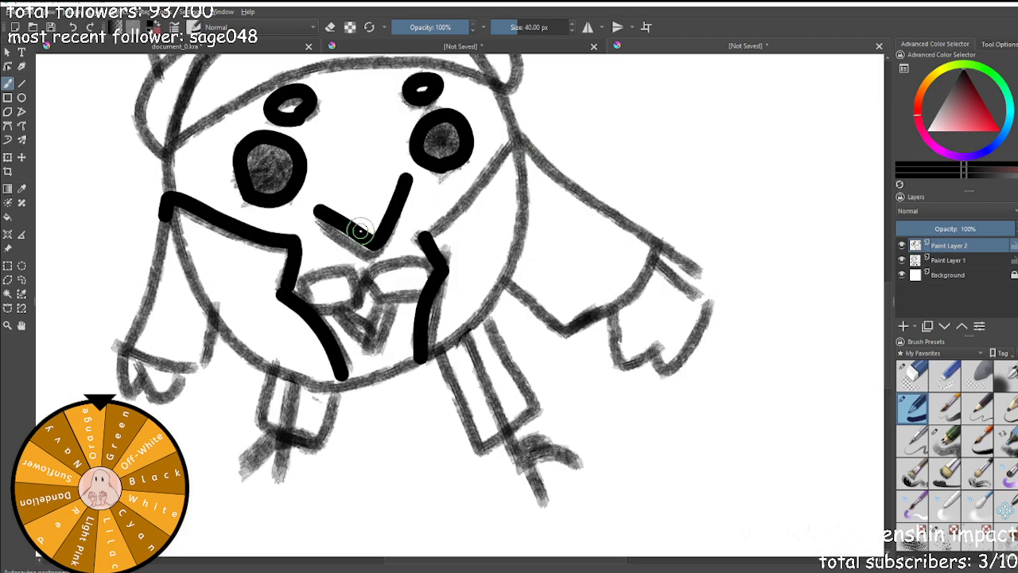
pyautogui.moveTo(423, 237)
pyautogui.mouseDown()
pyautogui.moveTo(509, 141)
pyautogui.moveTo(522, 153)
pyautogui.moveTo(527, 212)
pyautogui.moveTo(512, 280)
pyautogui.moveTo(440, 338)
pyautogui.mouseUp()
pyautogui.scroll(-2, 412, 358)
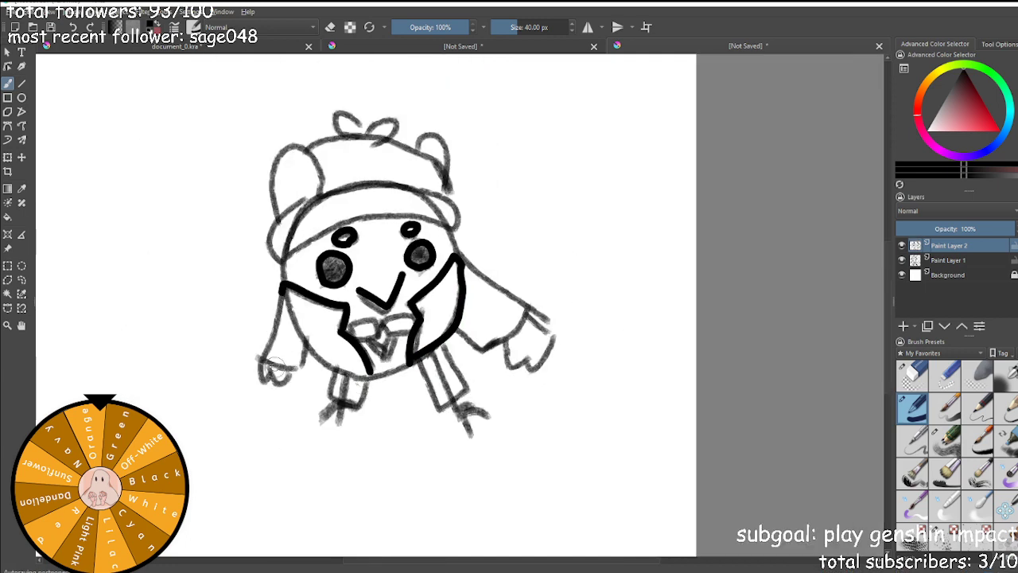
# Ink the outer edge of the jacket's left front and the left sleeve down to its cuff.
pyautogui.scroll(2, 267, 345)
pyautogui.moveTo(312, 226)
pyautogui.mouseDown()
pyautogui.moveTo(378, 372)
pyautogui.moveTo(449, 395)
pyautogui.moveTo(487, 392)
pyautogui.mouseUp()
pyautogui.moveTo(312, 226)
pyautogui.mouseDown()
pyautogui.moveTo(268, 361)
pyautogui.moveTo(329, 388)
pyautogui.moveTo(351, 341)
pyautogui.mouseUp()
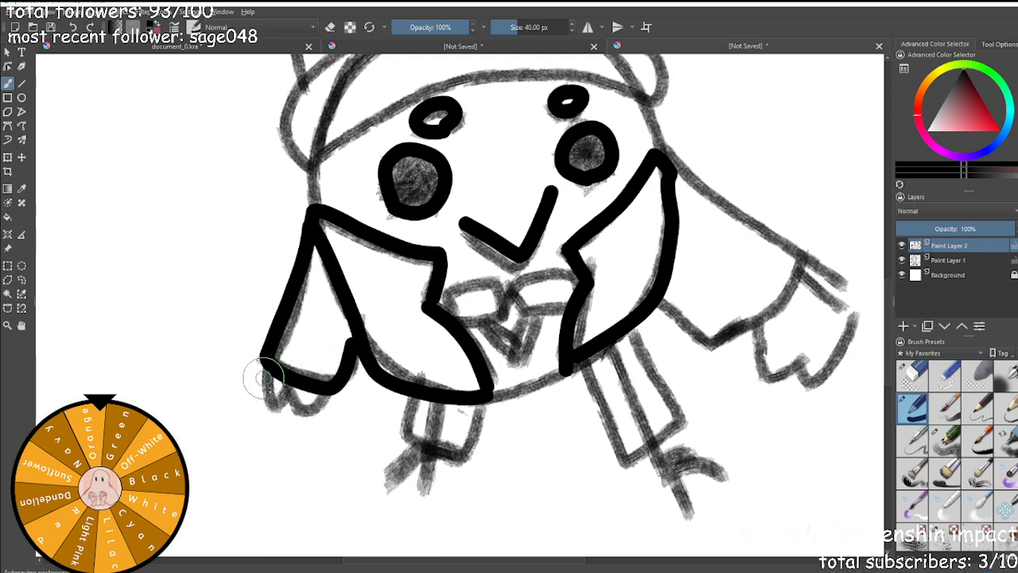
# Ink the small hand below the left cuff and the outline of the flared right sleeve.
pyautogui.moveTo(261, 374); pyautogui.dragTo(284, 412)
pyautogui.hotkey('ctrl', 'z')
pyautogui.moveTo(272, 371)
pyautogui.mouseDown()
pyautogui.moveTo(266, 423)
pyautogui.moveTo(299, 432)
pyautogui.moveTo(324, 397)
pyautogui.mouseUp()
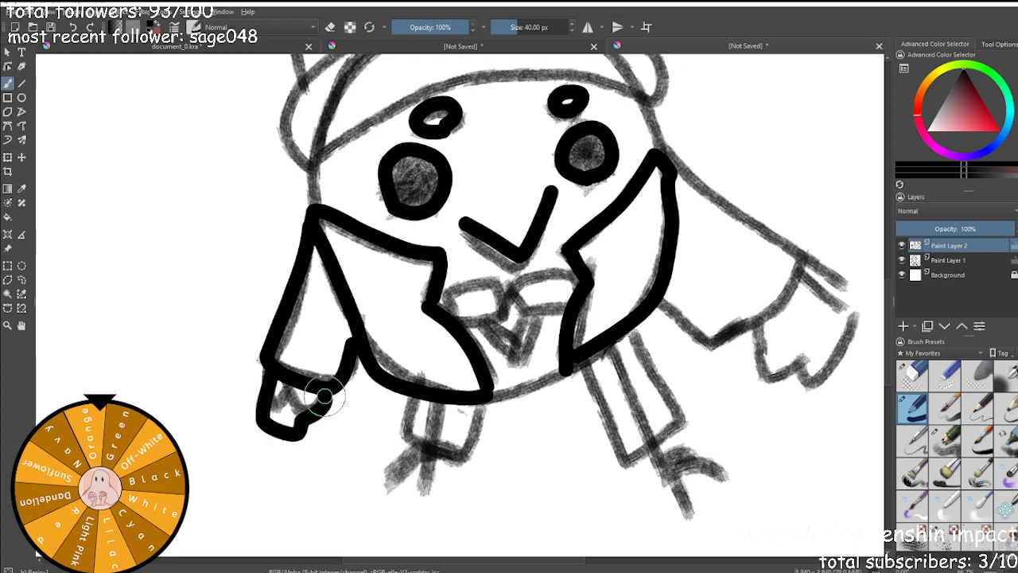
pyautogui.moveTo(665, 145)
pyautogui.mouseDown()
pyautogui.moveTo(725, 209)
pyautogui.moveTo(801, 254)
pyautogui.moveTo(781, 285)
pyautogui.moveTo(731, 316)
pyautogui.moveTo(662, 299)
pyautogui.mouseUp()
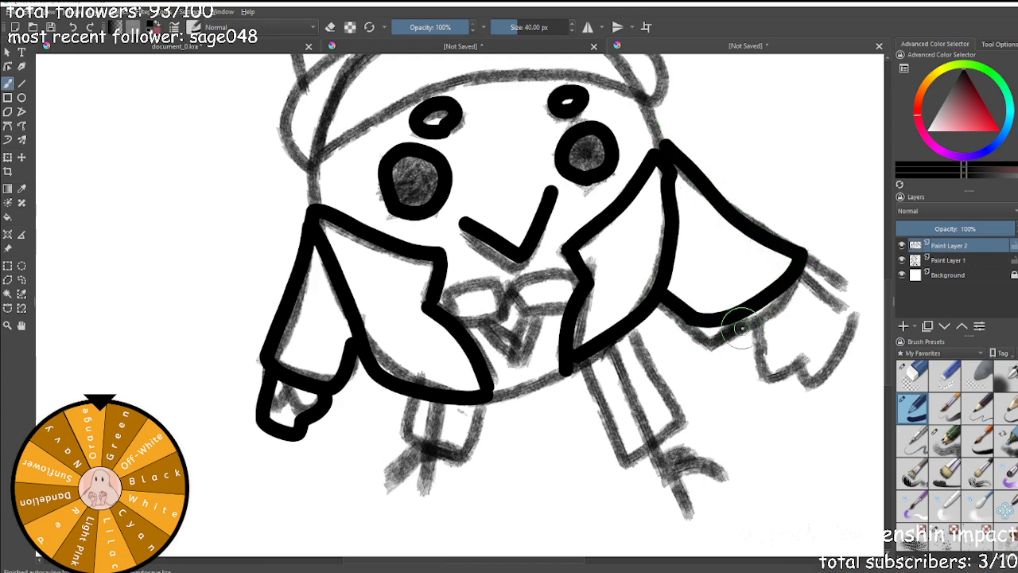
# Try several finger and wrist strokes for the hand below the right sleeve, and undo them.
pyautogui.moveTo(728, 318)
pyautogui.mouseDown()
pyautogui.moveTo(728, 350)
pyautogui.moveTo(762, 325)
pyautogui.moveTo(765, 362)
pyautogui.moveTo(786, 374)
pyautogui.mouseUp()
pyautogui.hotkey('ctrl', 'z')
pyautogui.moveTo(762, 340)
pyautogui.mouseDown()
pyautogui.moveTo(766, 365)
pyautogui.moveTo(807, 354)
pyautogui.moveTo(790, 383)
pyautogui.moveTo(813, 394)
pyautogui.moveTo(863, 334)
pyautogui.mouseUp()
pyautogui.hotkey('ctrl', 'z')
pyautogui.moveTo(806, 391)
pyautogui.mouseDown()
pyautogui.moveTo(857, 333)
pyautogui.moveTo(833, 307)
pyautogui.mouseUp()
pyautogui.moveTo(791, 279); pyautogui.dragTo(848, 307)
pyautogui.hotkey('ctrl', 'z')
pyautogui.hotkey('ctrl', 'z')
pyautogui.hotkey('ctrl', 'z')
# Try a larger hand with several rounded fingers below the right sleeve, and undo it.
pyautogui.scroll(4, 827, 325)
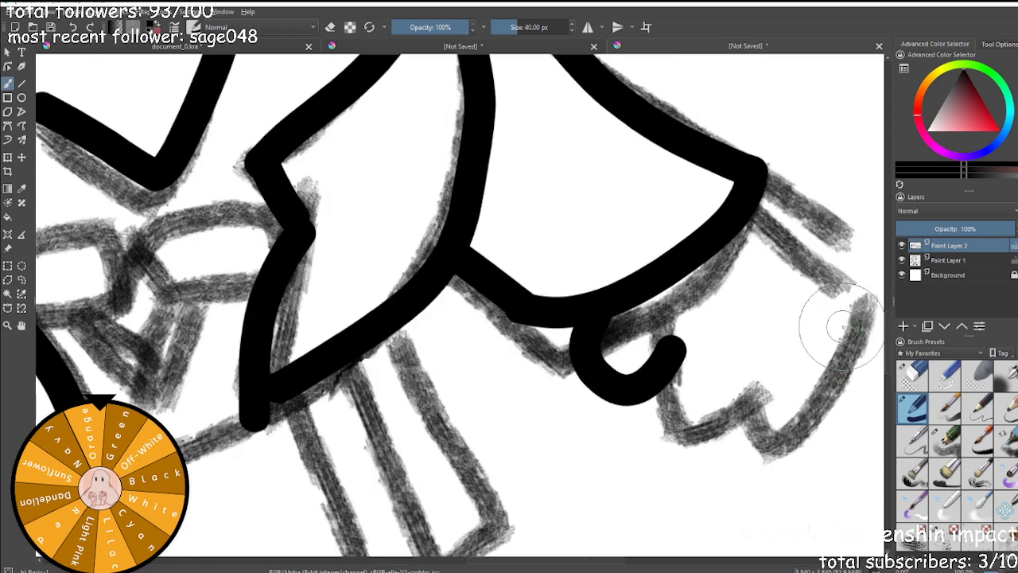
pyautogui.moveTo(625, 314)
pyautogui.mouseDown()
pyautogui.moveTo(612, 340)
pyautogui.moveTo(654, 372)
pyautogui.moveTo(690, 342)
pyautogui.moveTo(660, 406)
pyautogui.moveTo(688, 427)
pyautogui.moveTo(718, 406)
pyautogui.moveTo(694, 456)
pyautogui.moveTo(749, 481)
pyautogui.moveTo(795, 440)
pyautogui.mouseUp()
pyautogui.scroll(-3, 791, 402)
pyautogui.scroll(3, 821, 353)
pyautogui.moveTo(675, 310)
pyautogui.mouseDown()
pyautogui.moveTo(804, 366)
pyautogui.moveTo(816, 422)
pyautogui.moveTo(794, 529)
pyautogui.moveTo(770, 541)
pyautogui.moveTo(746, 525)
pyautogui.moveTo(720, 509)
pyautogui.mouseUp()
pyautogui.scroll(-6, 714, 478)
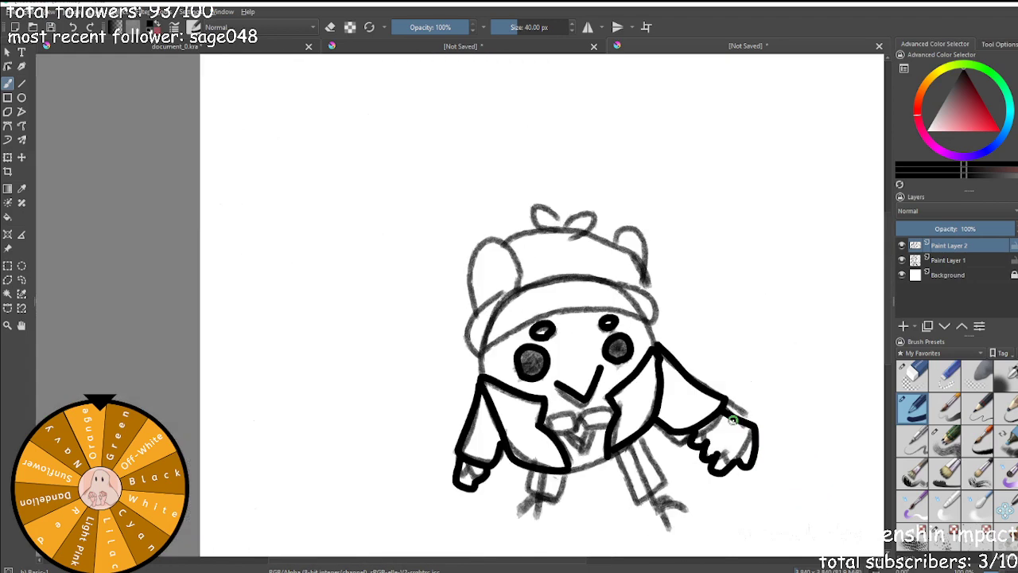
pyautogui.scroll(5, 714, 471)
pyautogui.hotkey('ctrl', 'z')
pyautogui.hotkey('ctrl', 'z')
pyautogui.scroll(5, 714, 471)
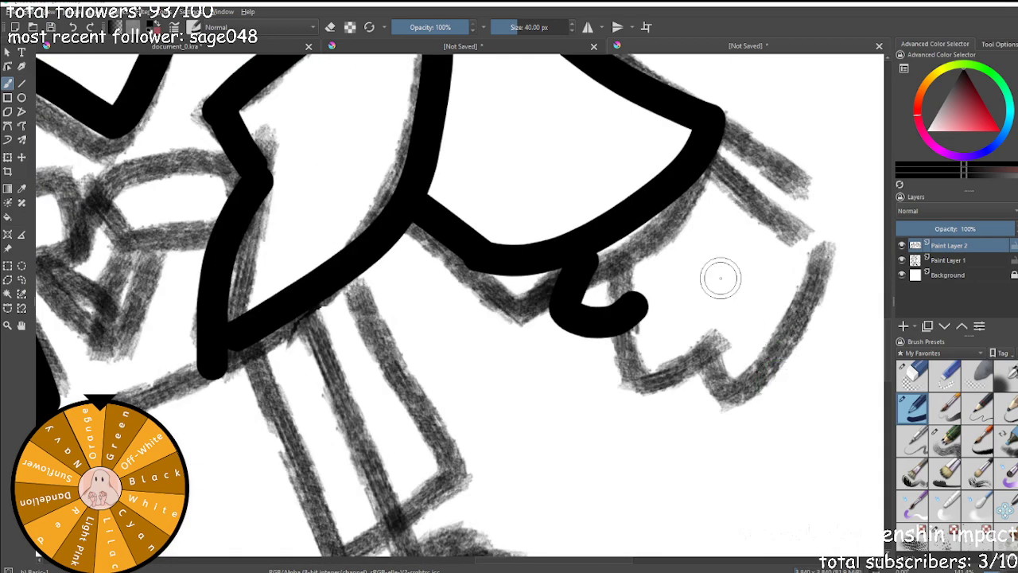
pyautogui.hotkey('ctrl', 'z')
# Ink the hand with scalloped fingers below the right sleeve and the right trouser leg's outer side and cuff.
pyautogui.moveTo(720, 164)
pyautogui.mouseDown()
pyautogui.moveTo(796, 239)
pyautogui.moveTo(772, 323)
pyautogui.moveTo(721, 389)
pyautogui.moveTo(702, 393)
pyautogui.moveTo(689, 317)
pyautogui.moveTo(646, 321)
pyautogui.moveTo(638, 294)
pyautogui.moveTo(596, 279)
pyautogui.moveTo(577, 234)
pyautogui.mouseUp()
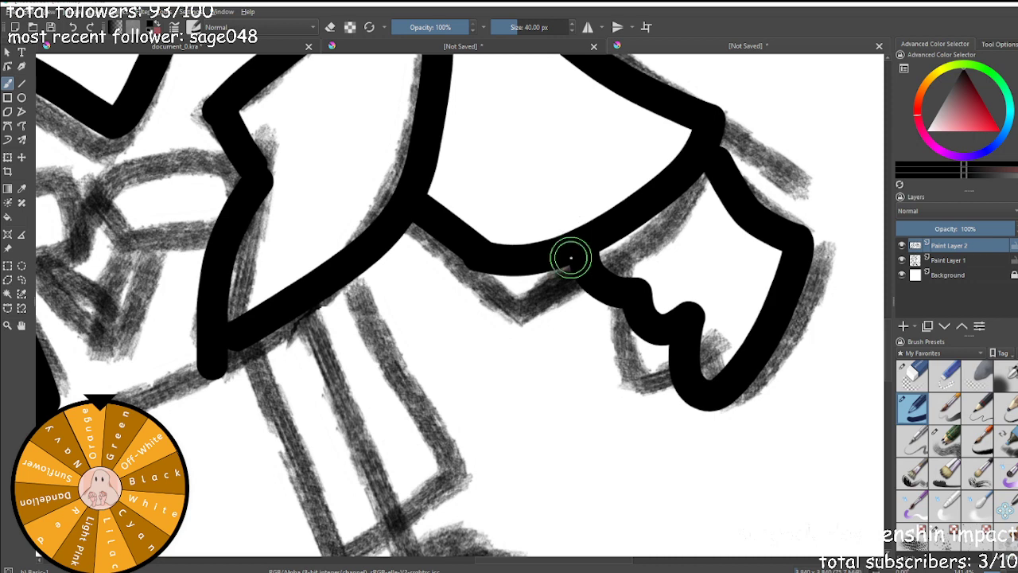
pyautogui.moveTo(342, 277); pyautogui.dragTo(451, 474)
pyautogui.moveTo(351, 547); pyautogui.dragTo(438, 491)
pyautogui.scroll(-2, 455, 475)
pyautogui.scroll(1, 392, 519)
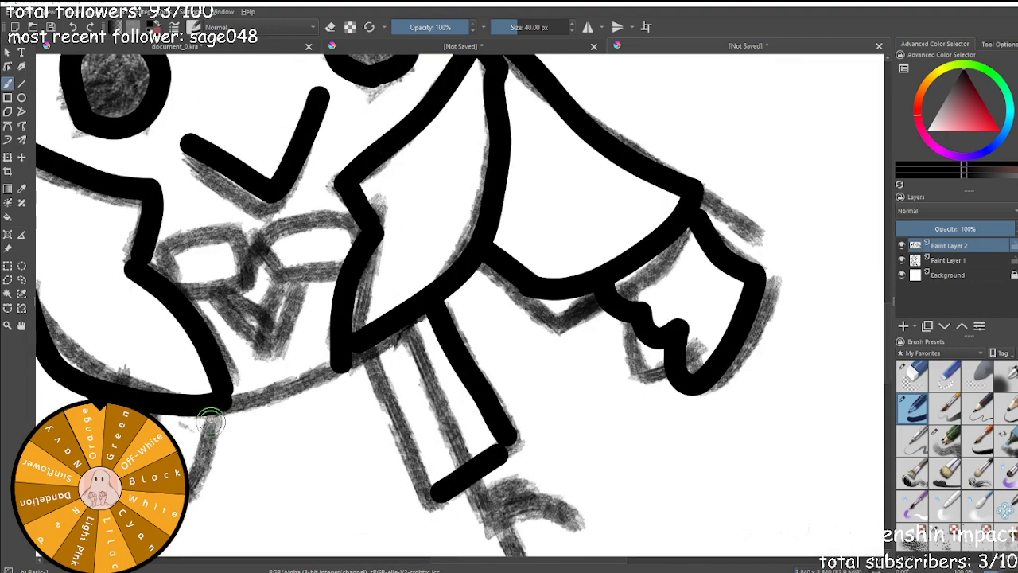
# Ink a curved lower hem below the jacket fronts, running beside and between the trouser legs.
pyautogui.moveTo(65, 384); pyautogui.dragTo(58, 407)
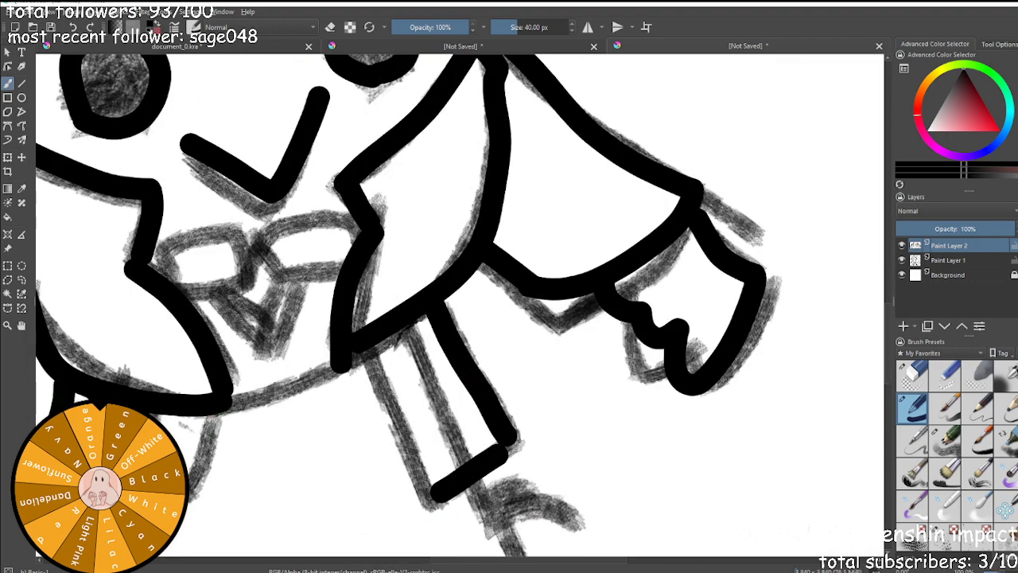
pyautogui.moveTo(215, 455)
pyautogui.mouseDown()
pyautogui.moveTo(288, 452)
pyautogui.moveTo(390, 415)
pyautogui.mouseUp()
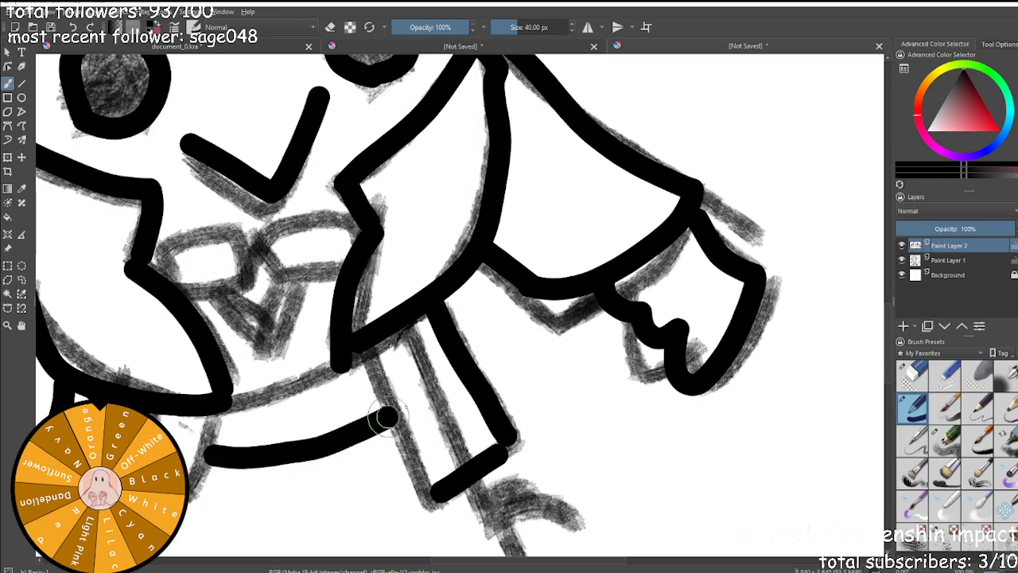
pyautogui.moveTo(474, 269)
pyautogui.mouseDown()
pyautogui.moveTo(518, 348)
pyautogui.moveTo(482, 359)
pyautogui.moveTo(457, 386)
pyautogui.mouseUp()
pyautogui.scroll(-2, 461, 376)
pyautogui.scroll(-2, 460, 376)
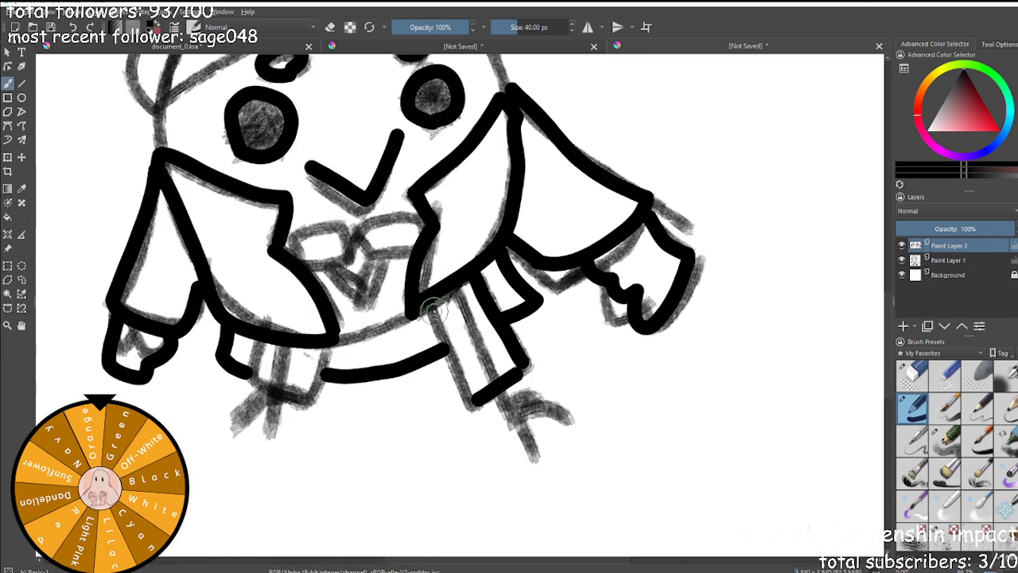
# Ink the right trouser leg's inner side and the left trouser leg's sides and cuff.
pyautogui.moveTo(430, 308); pyautogui.dragTo(471, 398)
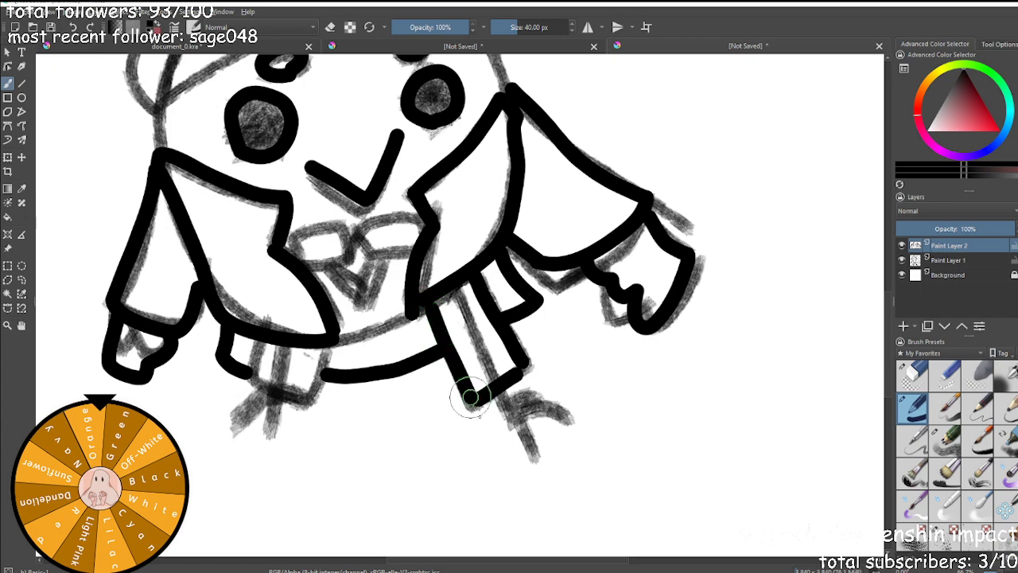
pyautogui.scroll(3, 191, 374)
pyautogui.moveTo(311, 295)
pyautogui.mouseDown()
pyautogui.moveTo(292, 382)
pyautogui.moveTo(305, 401)
pyautogui.moveTo(374, 426)
pyautogui.moveTo(396, 427)
pyautogui.moveTo(410, 411)
pyautogui.moveTo(447, 325)
pyautogui.mouseUp()
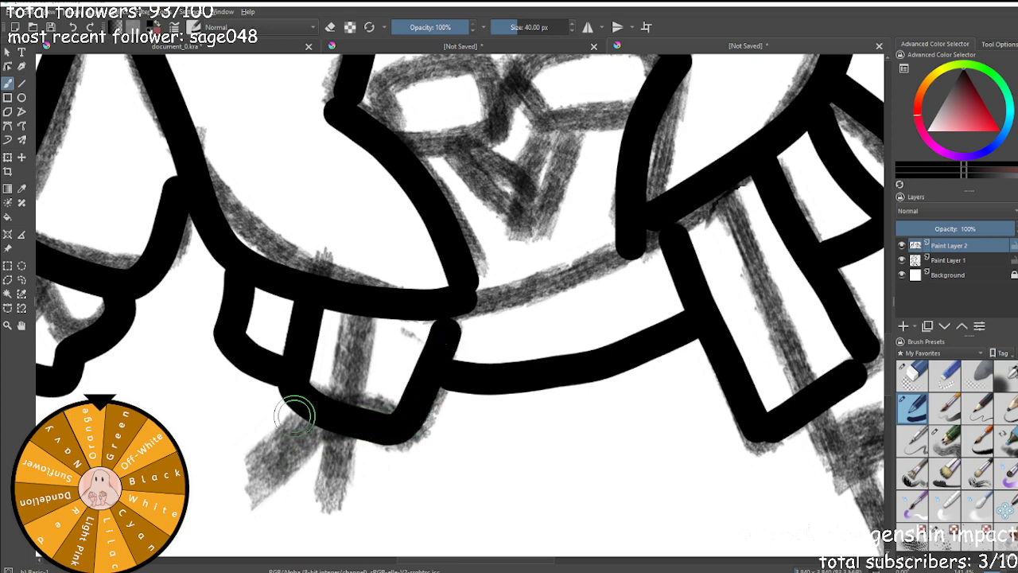
# Ink three short splayed toes below the left trouser leg, redoing the lower strokes so the toes stay separate.
pyautogui.moveTo(295, 416); pyautogui.dragTo(252, 427)
pyautogui.moveTo(321, 422)
pyautogui.mouseDown()
pyautogui.moveTo(291, 450)
pyautogui.moveTo(237, 471)
pyautogui.mouseUp()
pyautogui.moveTo(357, 423); pyautogui.dragTo(291, 480)
pyautogui.scroll(-4, 285, 482)
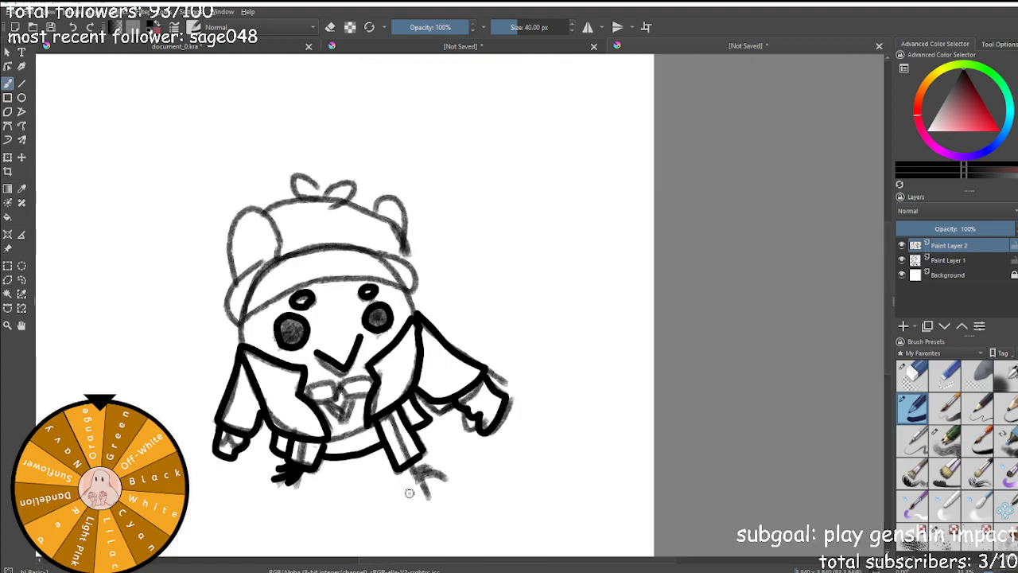
pyautogui.scroll(5, 314, 508)
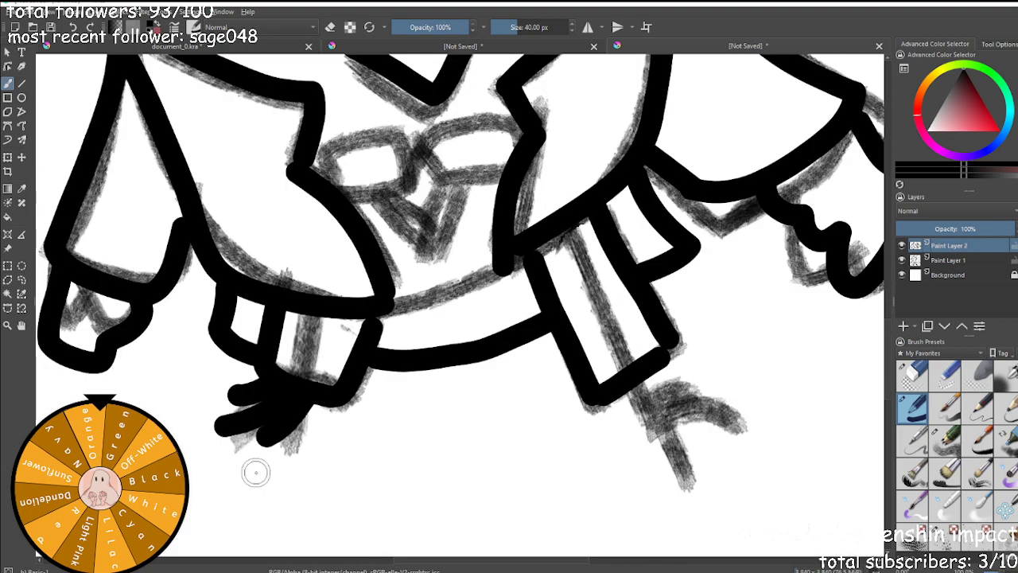
pyautogui.hotkey('ctrl', 'z')
pyautogui.hotkey('ctrl', 'z')
pyautogui.scroll(2, 255, 444)
pyautogui.moveTo(298, 340)
pyautogui.mouseDown()
pyautogui.moveTo(297, 370)
pyautogui.moveTo(237, 437)
pyautogui.mouseUp()
pyautogui.moveTo(332, 353)
pyautogui.mouseDown()
pyautogui.moveTo(342, 426)
pyautogui.moveTo(339, 452)
pyautogui.mouseUp()
pyautogui.scroll(-3, 338, 446)
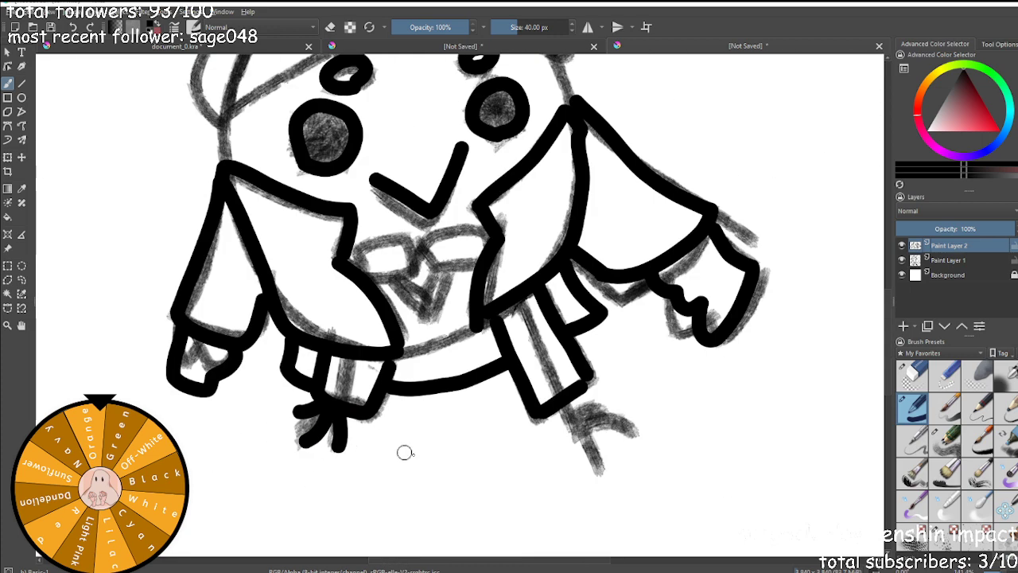
# Ink the right foot below its trouser cuff, with a long downward toe and two curved toes branching outward.
pyautogui.scroll(2, 603, 467)
pyautogui.moveTo(545, 371); pyautogui.dragTo(589, 475)
pyautogui.moveTo(568, 411)
pyautogui.mouseDown()
pyautogui.moveTo(600, 398)
pyautogui.moveTo(633, 410)
pyautogui.mouseUp()
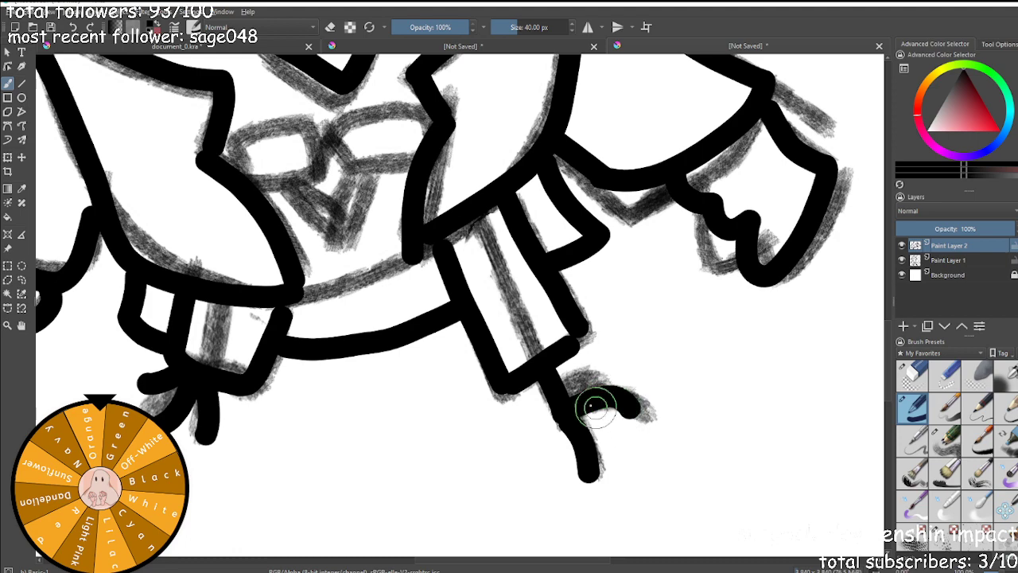
pyautogui.moveTo(566, 387); pyautogui.dragTo(621, 369)
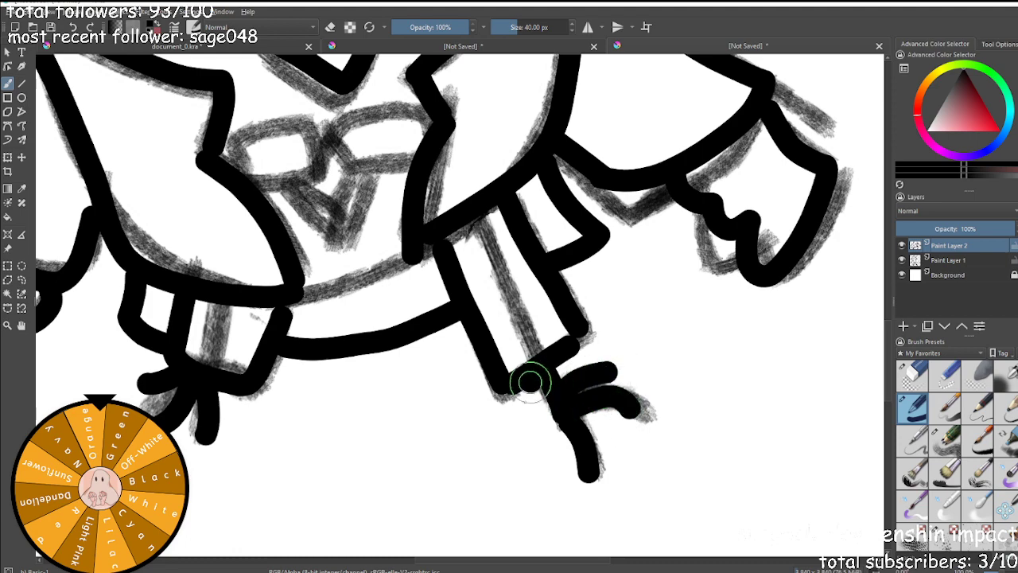
pyautogui.scroll(-6, 239, 382)
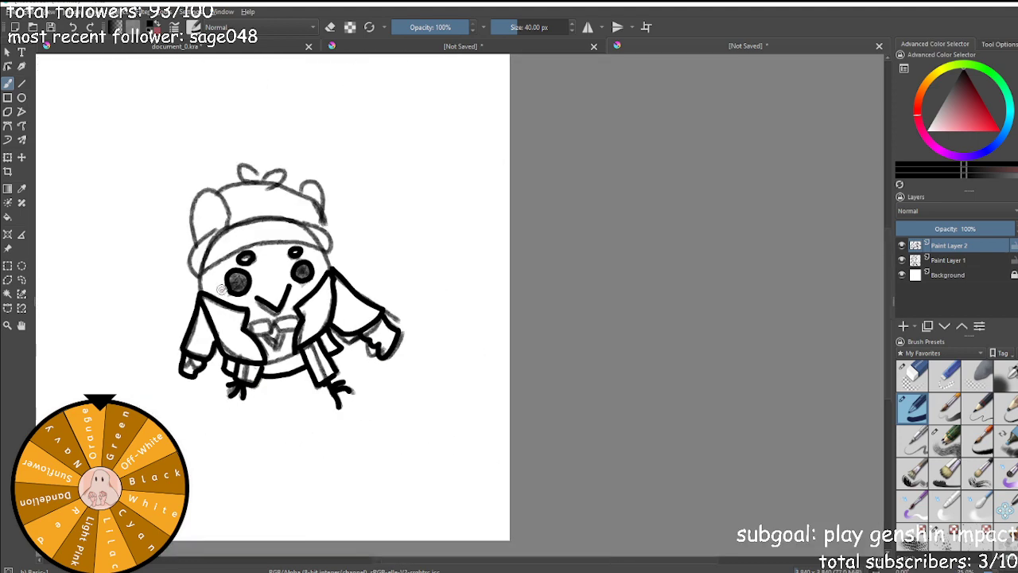
# Ink short fluffy cheek edges on both sides of the face, between the hat brim and the jacket shoulders.
pyautogui.scroll(6, 224, 289)
pyautogui.moveTo(274, 250); pyautogui.dragTo(262, 295)
pyautogui.hotkey('ctrl', 'z')
pyautogui.moveTo(262, 250)
pyautogui.mouseDown()
pyautogui.moveTo(243, 283)
pyautogui.moveTo(266, 337)
pyautogui.mouseUp()
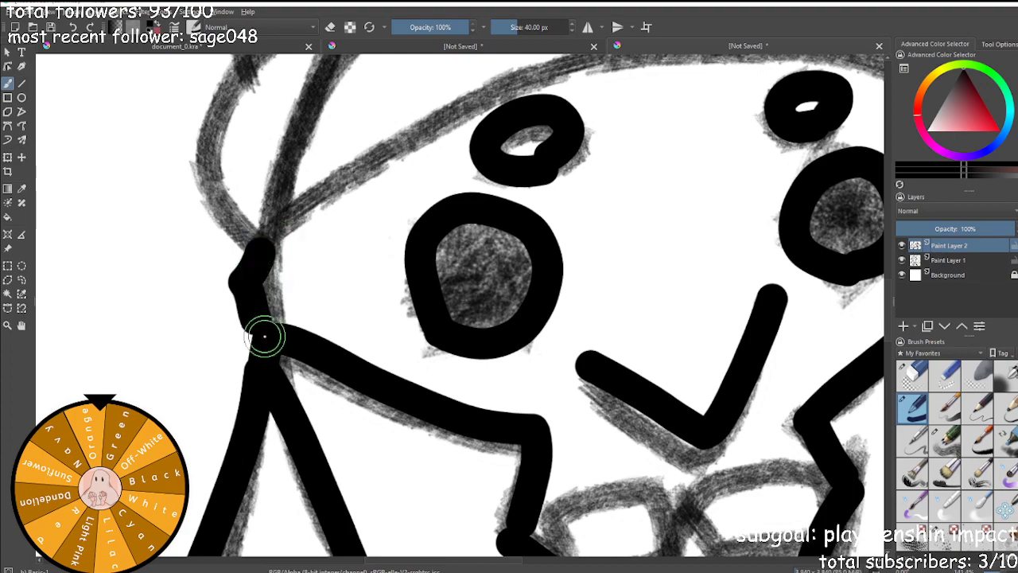
pyautogui.scroll(-6, 266, 337)
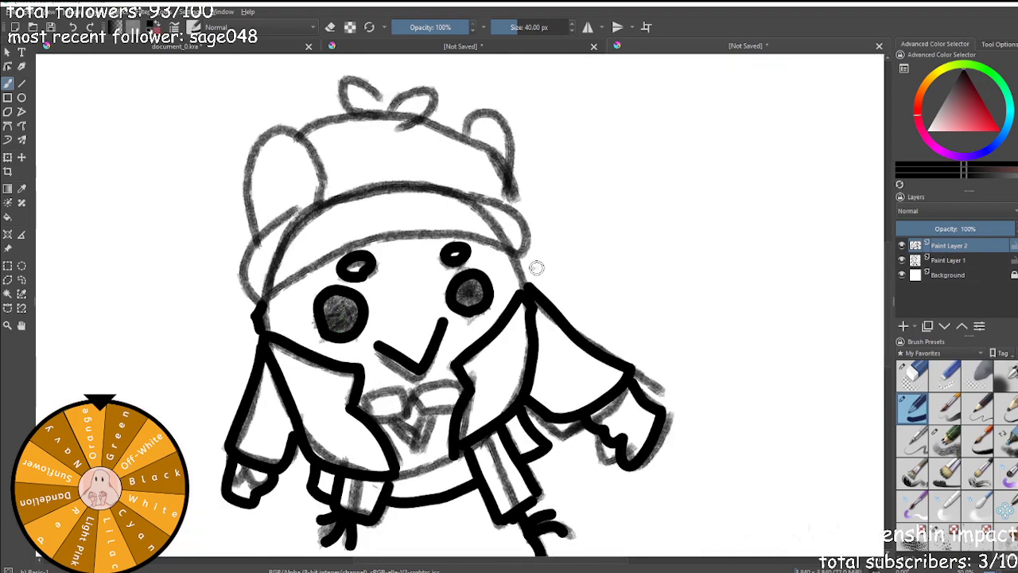
pyautogui.scroll(5, 542, 267)
pyautogui.moveTo(477, 235)
pyautogui.mouseDown()
pyautogui.moveTo(517, 253)
pyautogui.moveTo(532, 305)
pyautogui.moveTo(507, 334)
pyautogui.mouseUp()
pyautogui.scroll(-5, 507, 334)
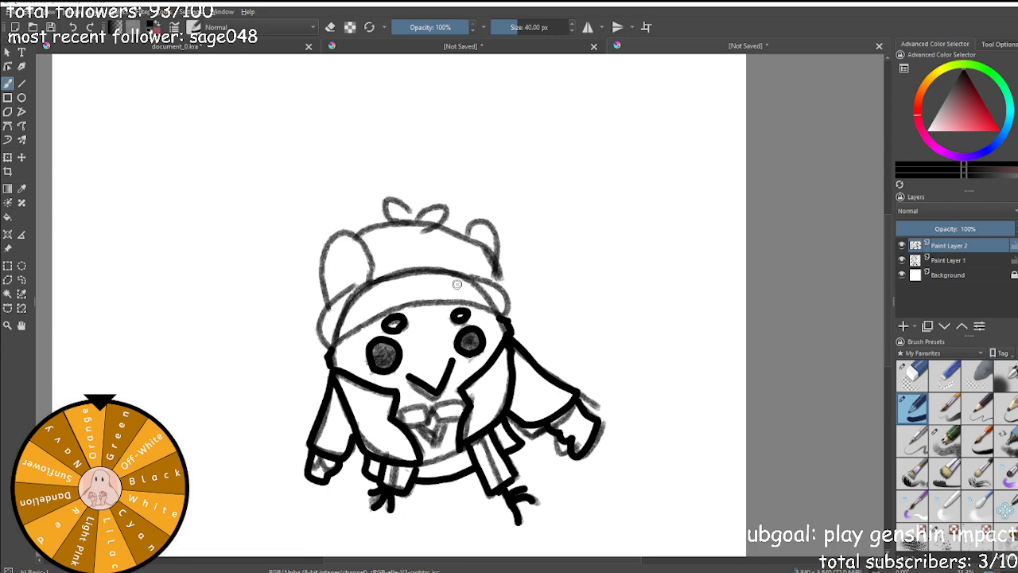
# Ink the hat over the sketch, with its curved brim, rounded crown, two ears and a pair of leaf-shaped loops on top.
pyautogui.scroll(5, 514, 273)
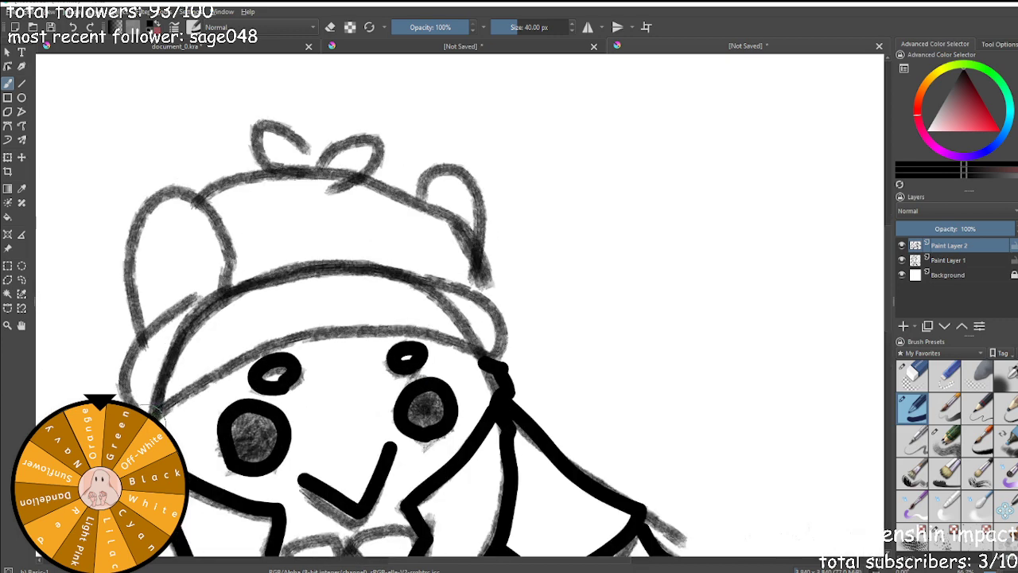
pyautogui.moveTo(157, 413)
pyautogui.mouseDown()
pyautogui.moveTo(310, 337)
pyautogui.moveTo(387, 334)
pyautogui.moveTo(491, 348)
pyautogui.moveTo(499, 311)
pyautogui.moveTo(455, 287)
pyautogui.moveTo(288, 271)
pyautogui.moveTo(179, 311)
pyautogui.moveTo(141, 380)
pyautogui.mouseUp()
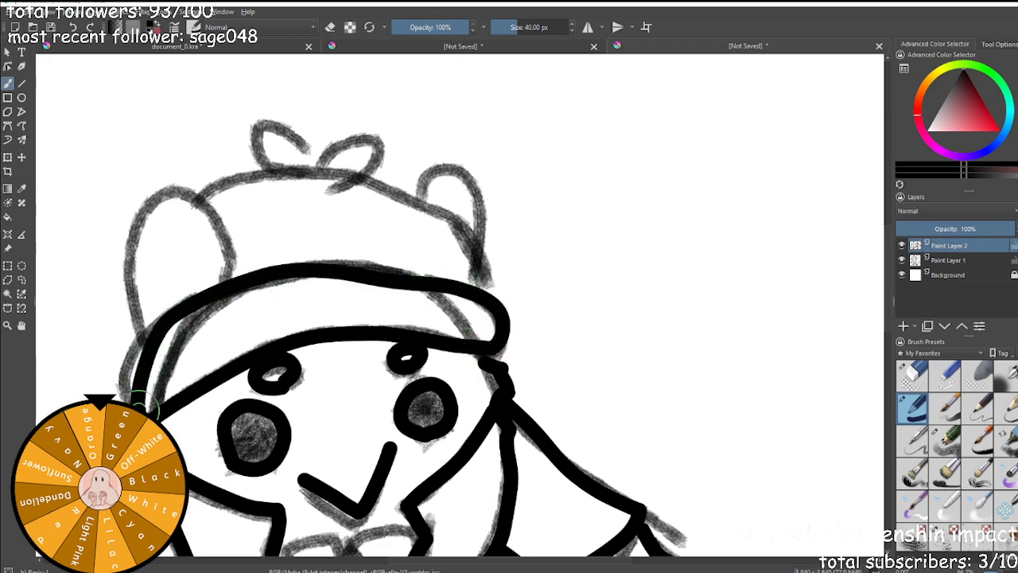
pyautogui.moveTo(141, 337)
pyautogui.mouseDown()
pyautogui.moveTo(126, 294)
pyautogui.moveTo(128, 218)
pyautogui.moveTo(145, 185)
pyautogui.moveTo(193, 193)
pyautogui.moveTo(218, 231)
pyautogui.moveTo(226, 274)
pyautogui.mouseUp()
pyautogui.moveTo(211, 188)
pyautogui.mouseDown()
pyautogui.moveTo(330, 166)
pyautogui.moveTo(406, 179)
pyautogui.moveTo(485, 291)
pyautogui.mouseUp()
pyautogui.moveTo(424, 191)
pyautogui.mouseDown()
pyautogui.moveTo(429, 173)
pyautogui.moveTo(483, 170)
pyautogui.moveTo(498, 265)
pyautogui.mouseUp()
pyautogui.hotkey('ctrl', 'z')
pyautogui.moveTo(417, 186)
pyautogui.mouseDown()
pyautogui.moveTo(446, 164)
pyautogui.moveTo(472, 227)
pyautogui.moveTo(474, 273)
pyautogui.mouseUp()
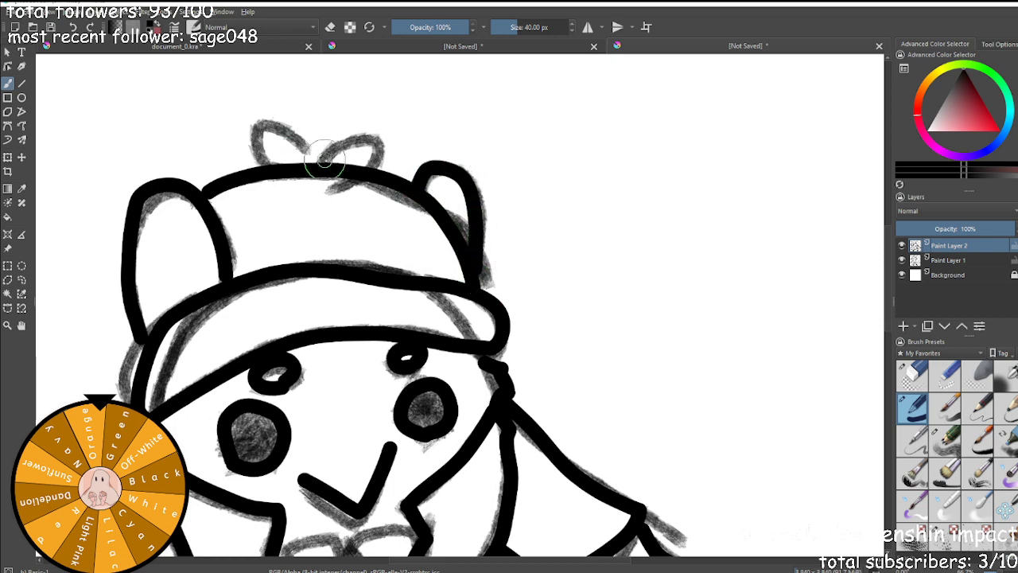
pyautogui.moveTo(323, 159)
pyautogui.mouseDown()
pyautogui.moveTo(375, 120)
pyautogui.moveTo(357, 159)
pyautogui.moveTo(340, 160)
pyautogui.moveTo(290, 126)
pyautogui.moveTo(249, 116)
pyautogui.moveTo(247, 153)
pyautogui.moveTo(304, 163)
pyautogui.mouseUp()
pyautogui.scroll(-4, 324, 165)
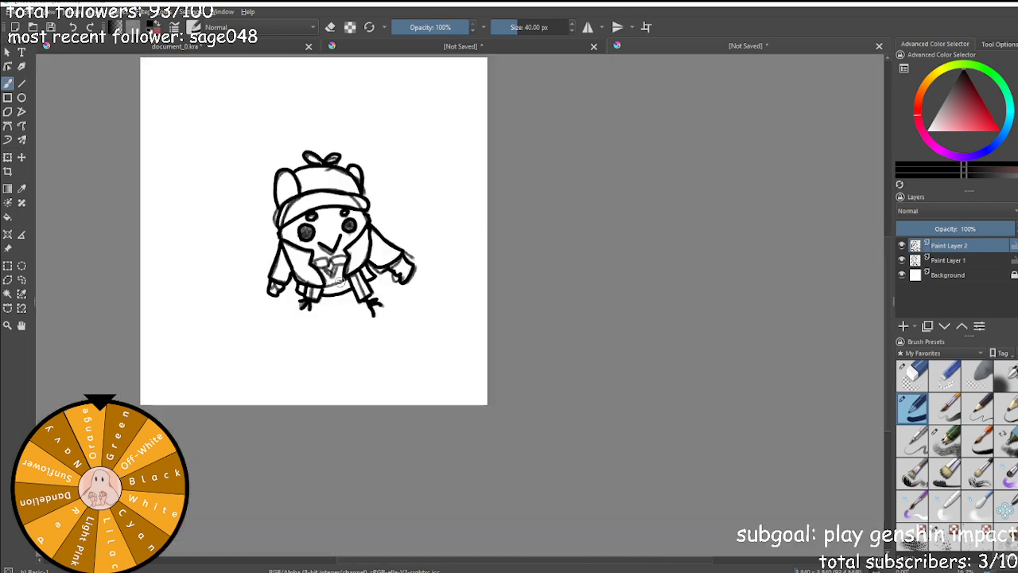
# Ink the bow between the jacket fronts, with two loops and two short ribbon tails meeting in a V below them.
pyautogui.scroll(7, 323, 259)
pyautogui.moveTo(222, 240)
pyautogui.mouseDown()
pyautogui.moveTo(387, 200)
pyautogui.moveTo(387, 298)
pyautogui.moveTo(279, 320)
pyautogui.mouseUp()
pyautogui.moveTo(417, 210)
pyautogui.mouseDown()
pyautogui.moveTo(420, 230)
pyautogui.moveTo(454, 270)
pyautogui.moveTo(493, 286)
pyautogui.moveTo(593, 273)
pyautogui.moveTo(432, 215)
pyautogui.moveTo(633, 155)
pyautogui.mouseUp()
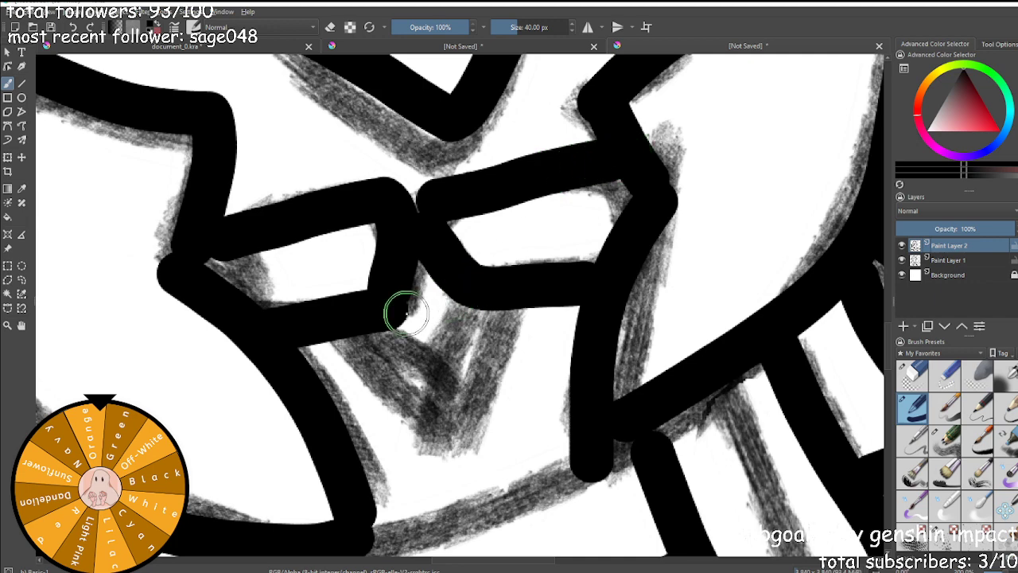
pyautogui.moveTo(354, 334); pyautogui.dragTo(434, 358)
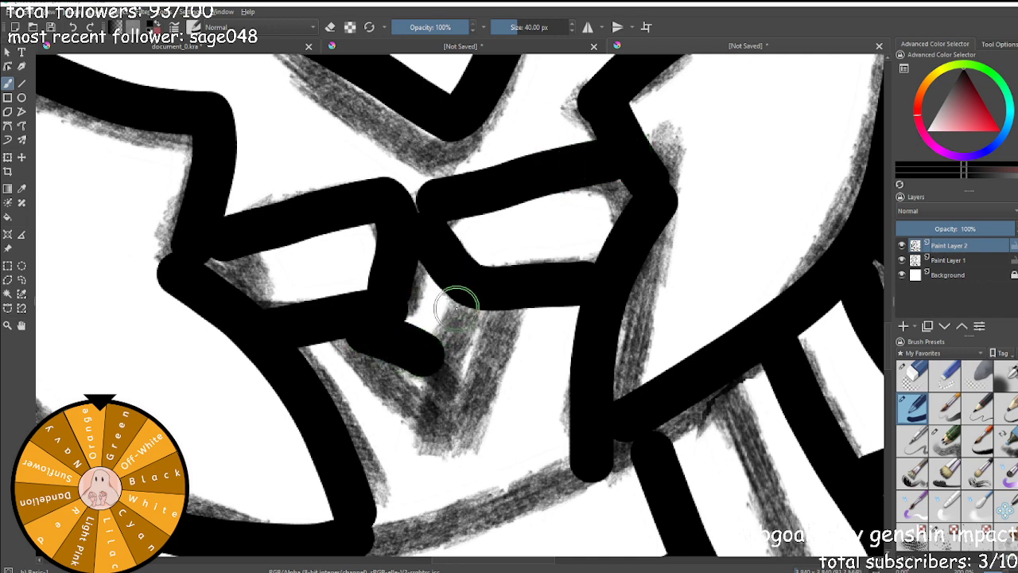
pyautogui.moveTo(462, 301); pyautogui.dragTo(433, 356)
pyautogui.moveTo(514, 317)
pyautogui.mouseDown()
pyautogui.moveTo(459, 420)
pyautogui.moveTo(425, 375)
pyautogui.moveTo(443, 359)
pyautogui.moveTo(452, 388)
pyautogui.mouseUp()
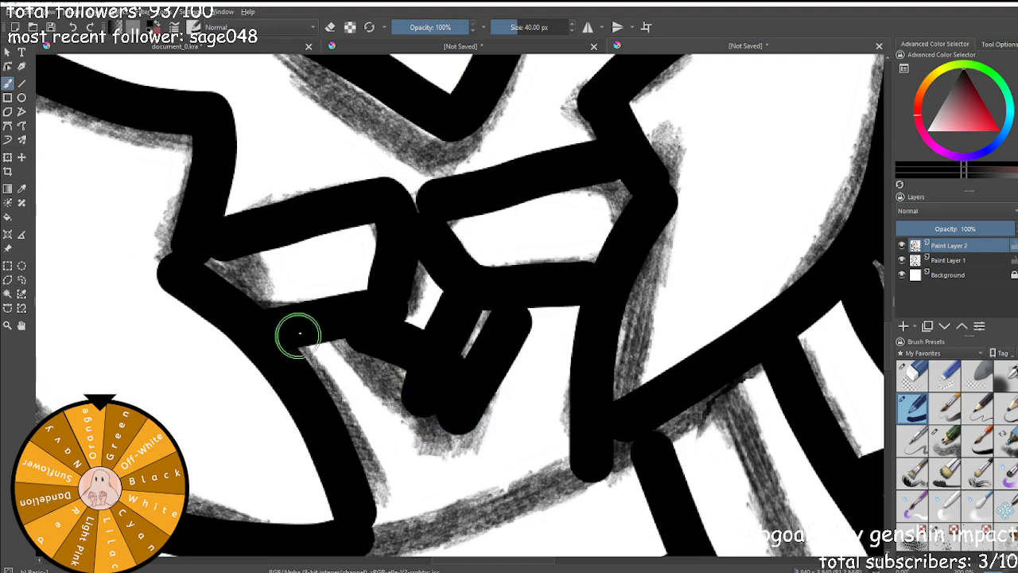
pyautogui.moveTo(343, 334); pyautogui.dragTo(450, 429)
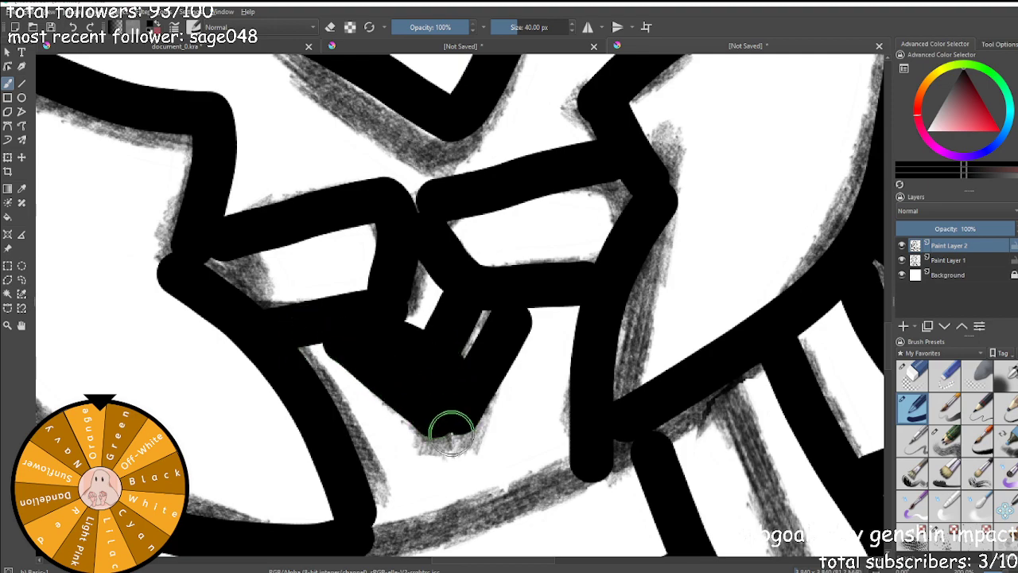
pyautogui.scroll(-4, 451, 433)
# Ink a curved waistline between the jacket fronts, above the lower hem.
pyautogui.scroll(4, 450, 434)
pyautogui.scroll(2, 461, 482)
pyautogui.moveTo(372, 475)
pyautogui.mouseDown()
pyautogui.moveTo(480, 448)
pyautogui.moveTo(536, 414)
pyautogui.mouseUp()
pyautogui.scroll(-5, 536, 413)
pyautogui.scroll(-5, 449, 409)
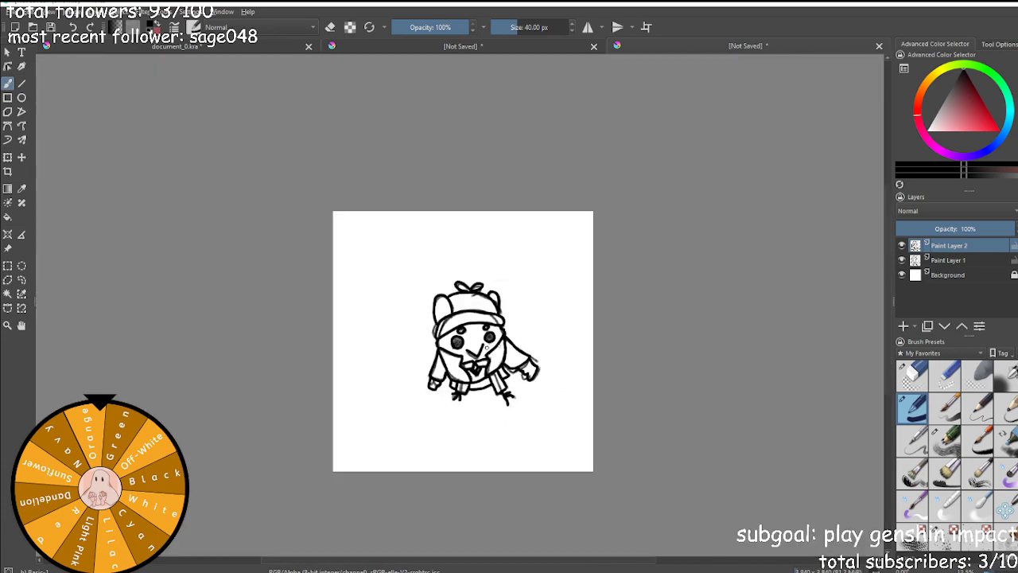
# Hide the rough sketch on Paint Layer 1 and add a new paint layer directly beneath the line art.
pyautogui.click(902, 261)
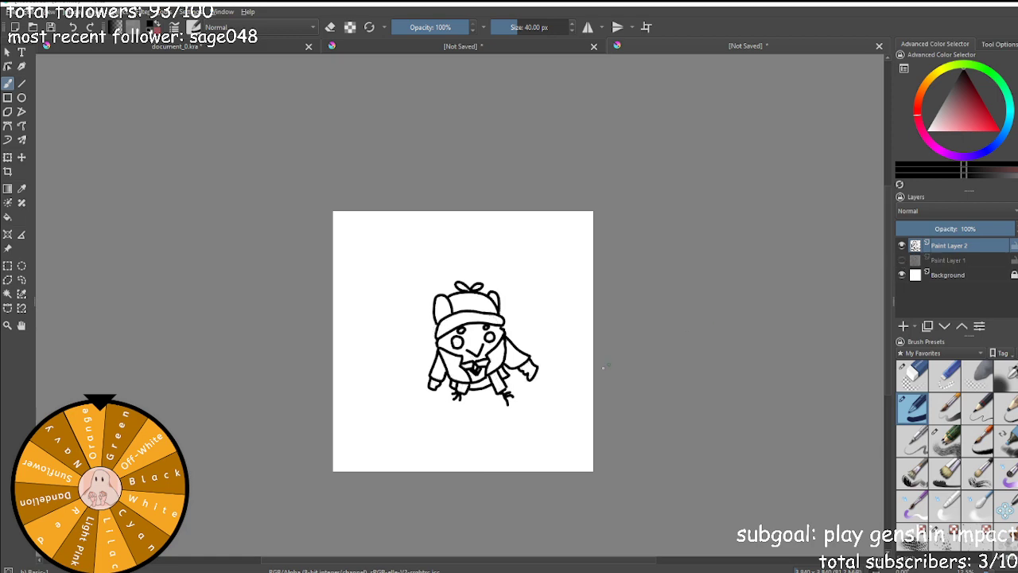
pyautogui.scroll(6, 498, 335)
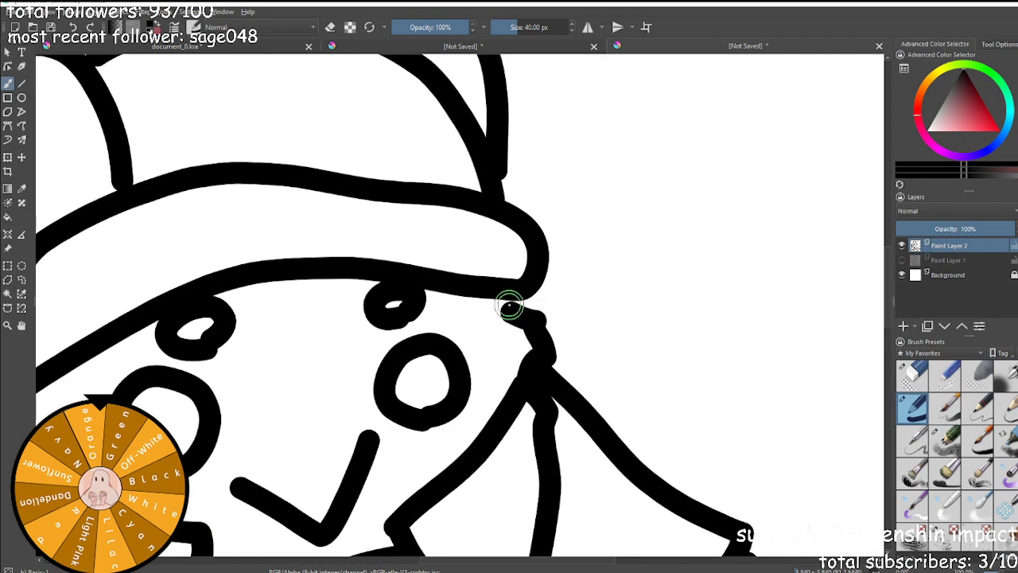
pyautogui.scroll(-4, 510, 331)
pyautogui.scroll(-3, 511, 331)
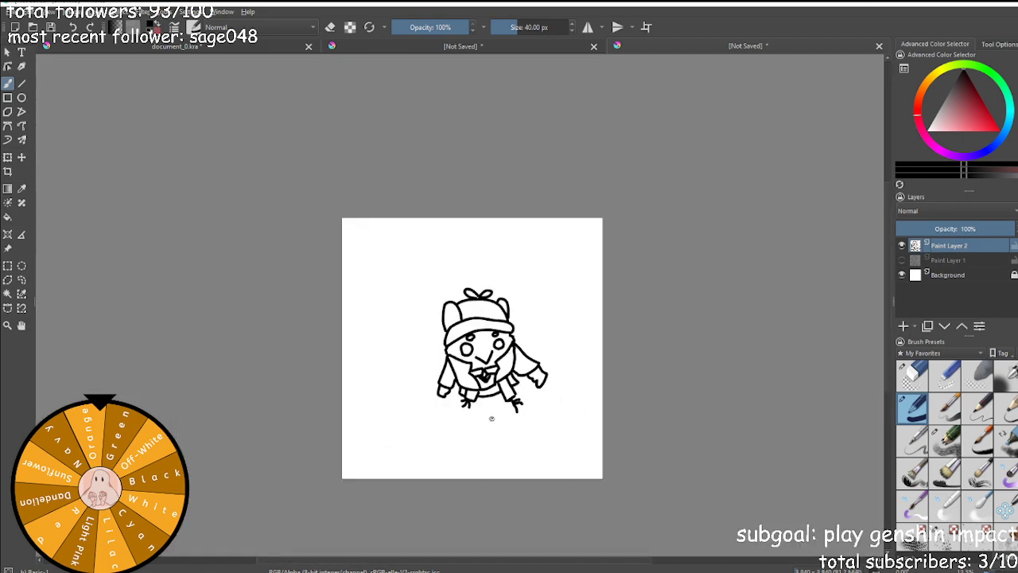
pyautogui.scroll(6, 470, 376)
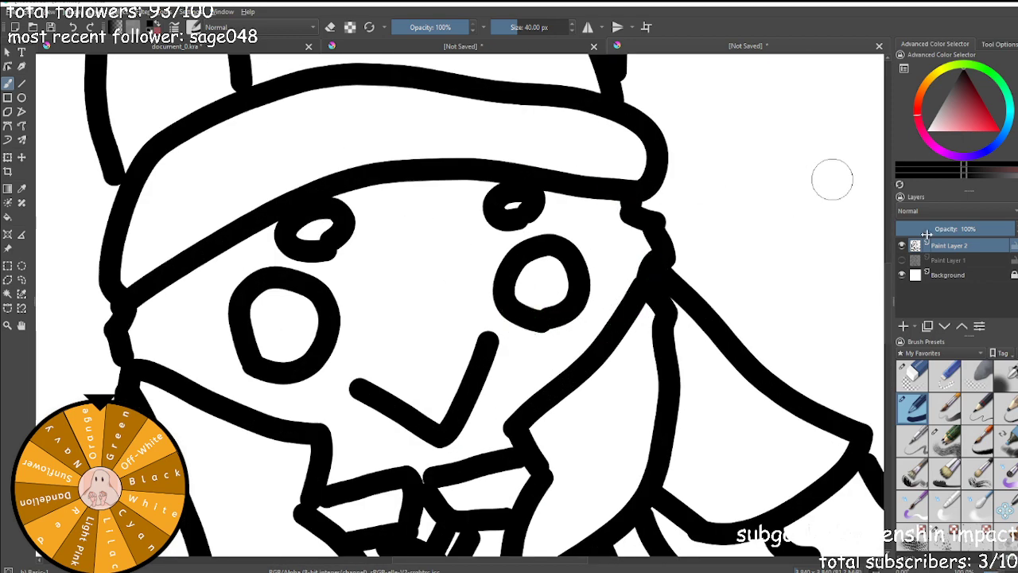
pyautogui.click(903, 327)
pyautogui.moveTo(965, 252); pyautogui.dragTo(961, 267)
# Choose a dark teal-blue as the brush colour.
pyautogui.click(950, 74)
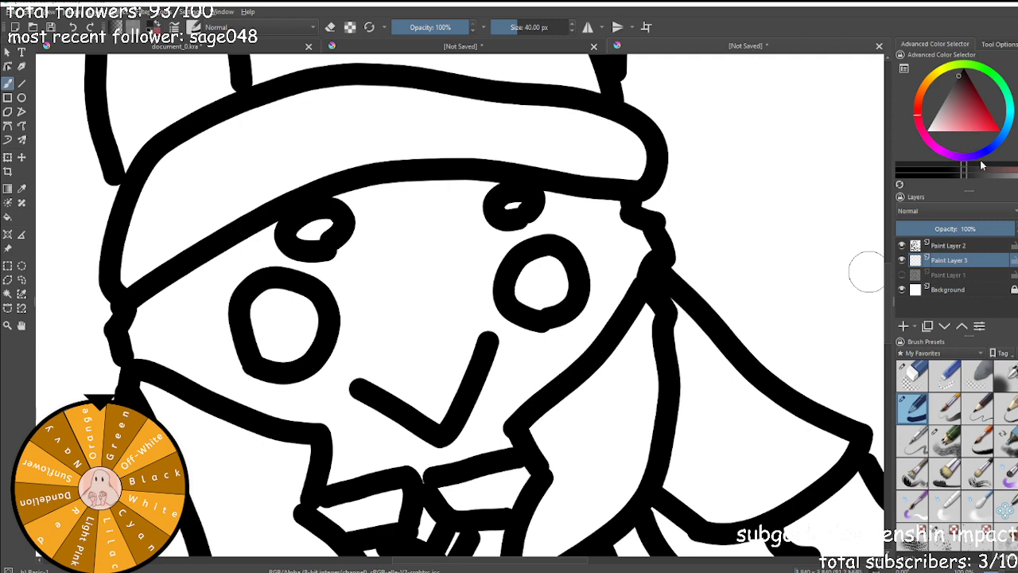
pyautogui.click(1005, 138)
pyautogui.click(980, 145)
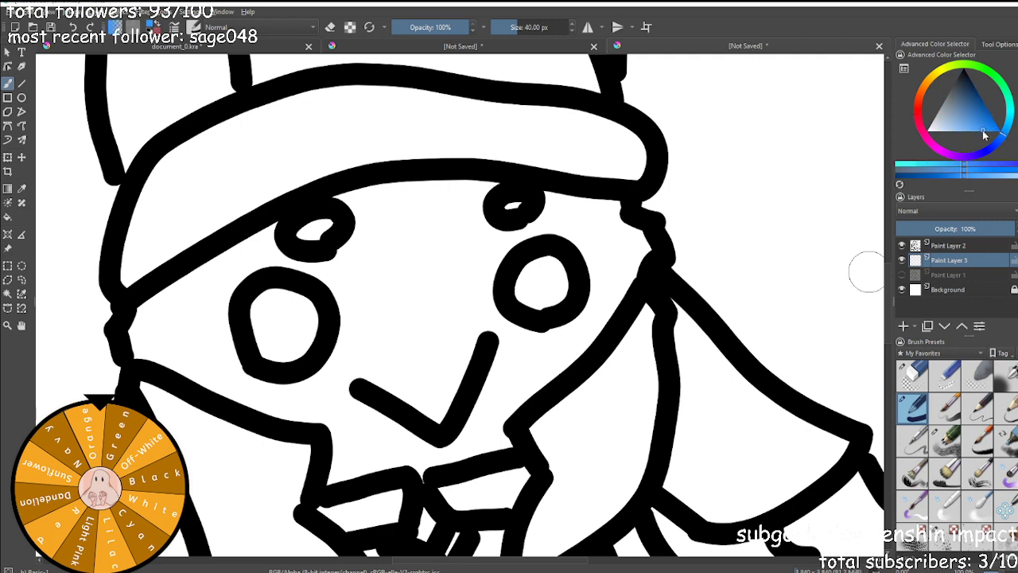
pyautogui.moveTo(1002, 146); pyautogui.dragTo(977, 152)
pyautogui.click(994, 149)
pyautogui.click(975, 123)
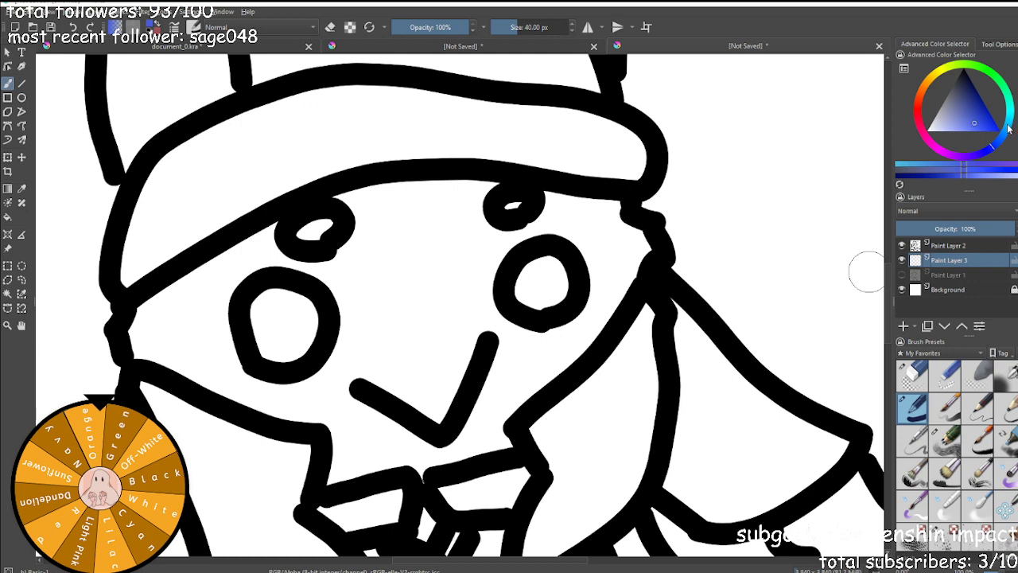
pyautogui.click(1008, 127)
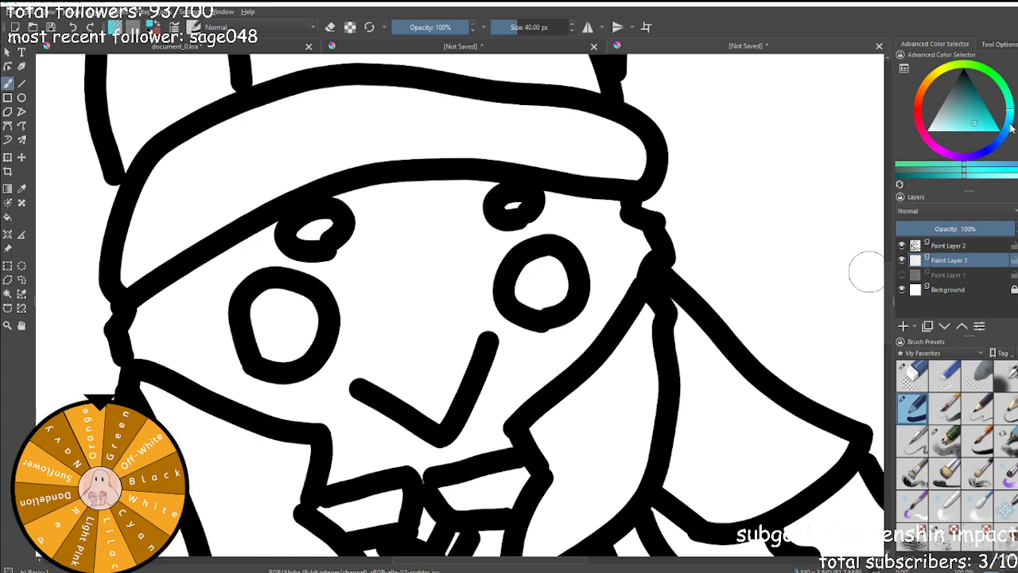
pyautogui.click(1012, 128)
pyautogui.moveTo(976, 117)
pyautogui.mouseDown()
pyautogui.moveTo(989, 110)
pyautogui.moveTo(982, 99)
pyautogui.mouseUp()
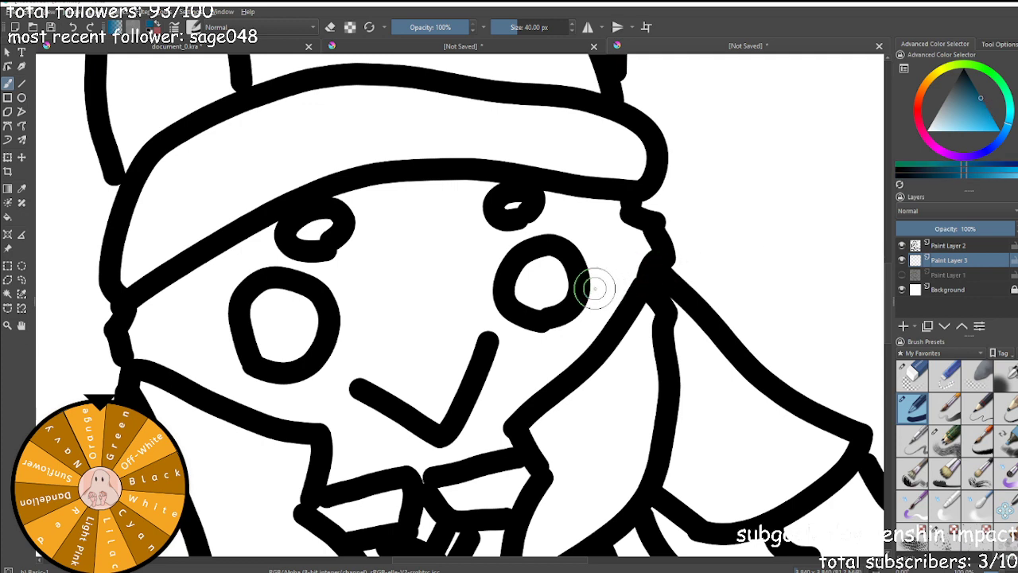
# Fill the insides of both eye circles with dark teal-blue on the new layer.
pyautogui.moveTo(558, 288)
pyautogui.mouseDown()
pyautogui.moveTo(527, 287)
pyautogui.moveTo(527, 265)
pyautogui.moveTo(559, 267)
pyautogui.moveTo(565, 284)
pyautogui.moveTo(554, 298)
pyautogui.moveTo(543, 278)
pyautogui.moveTo(546, 294)
pyautogui.moveTo(530, 301)
pyautogui.moveTo(525, 268)
pyautogui.mouseUp()
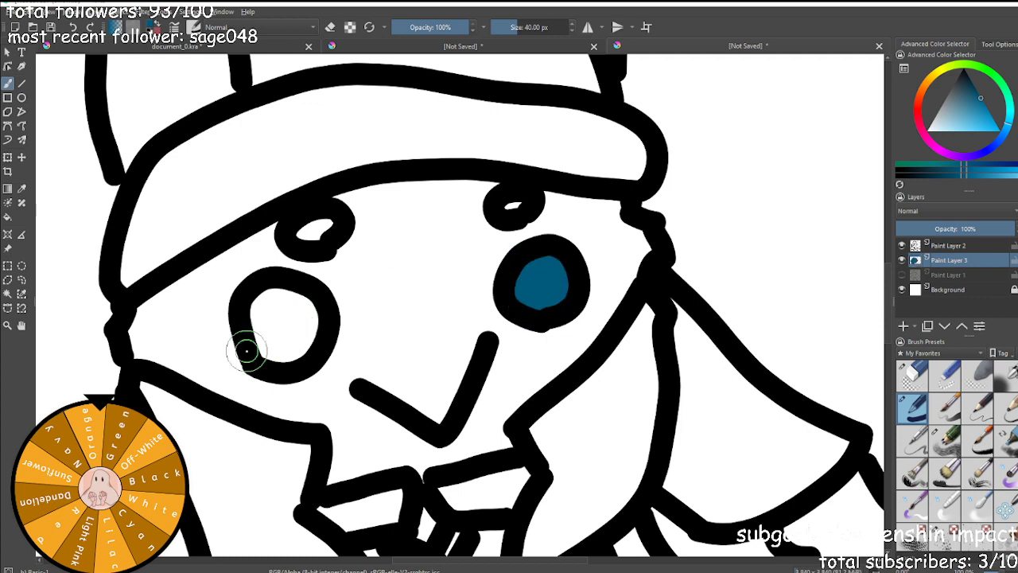
pyautogui.moveTo(265, 350)
pyautogui.mouseDown()
pyautogui.moveTo(304, 358)
pyautogui.moveTo(283, 367)
pyautogui.moveTo(237, 327)
pyautogui.moveTo(224, 269)
pyautogui.moveTo(253, 360)
pyautogui.moveTo(267, 363)
pyautogui.moveTo(300, 347)
pyautogui.moveTo(325, 297)
pyautogui.moveTo(314, 269)
pyautogui.moveTo(266, 260)
pyautogui.moveTo(266, 346)
pyautogui.moveTo(292, 315)
pyautogui.moveTo(281, 286)
pyautogui.mouseUp()
pyautogui.hotkey('ctrl', 'z')
pyautogui.scroll(2, 281, 363)
pyautogui.hotkey('ctrl', 'z')
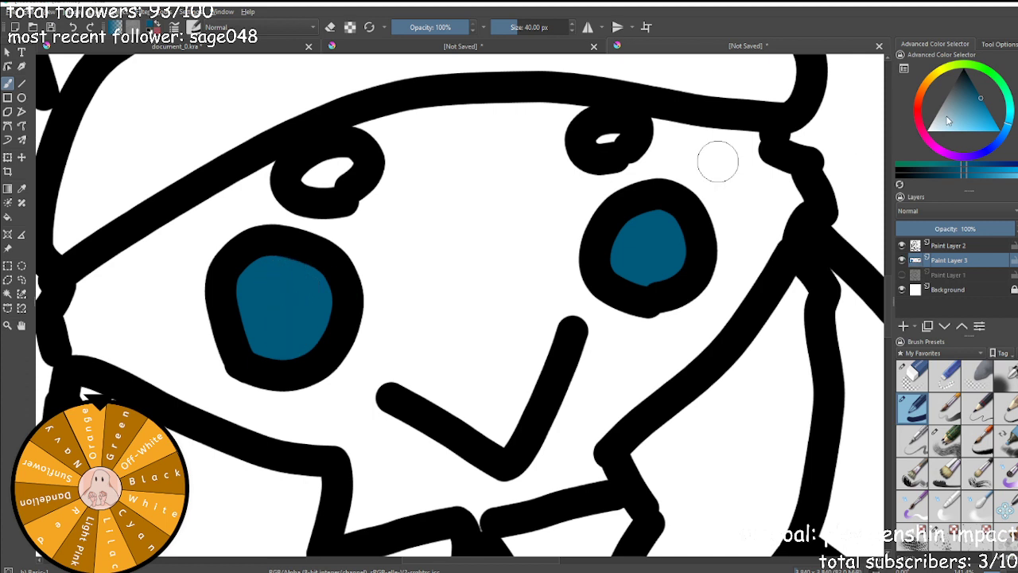
# Switch the brush colour to white and dot an upper and a lower highlight inside the left eye.
pyautogui.moveTo(948, 121); pyautogui.dragTo(928, 131)
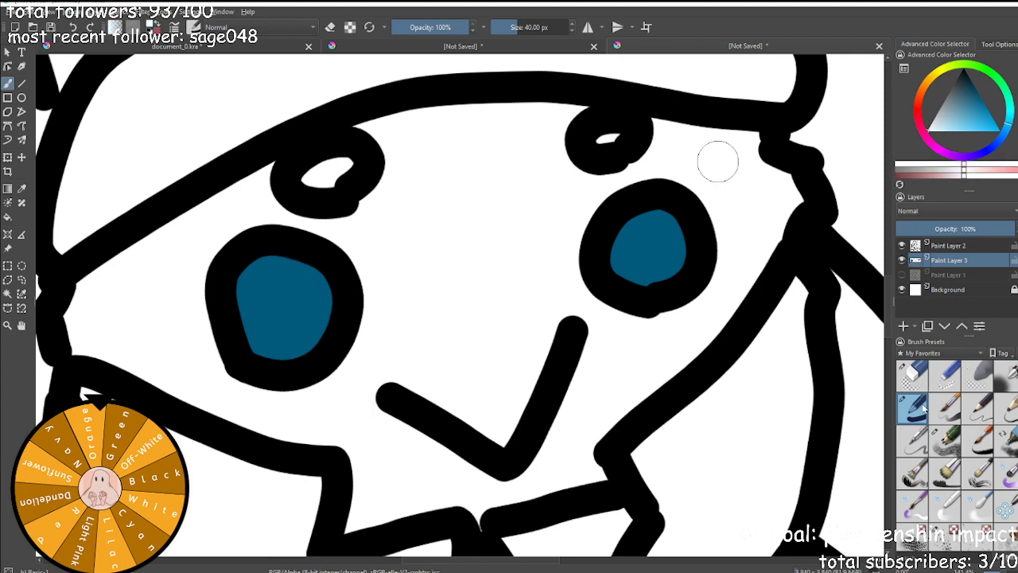
pyautogui.scroll(2, 185, 286)
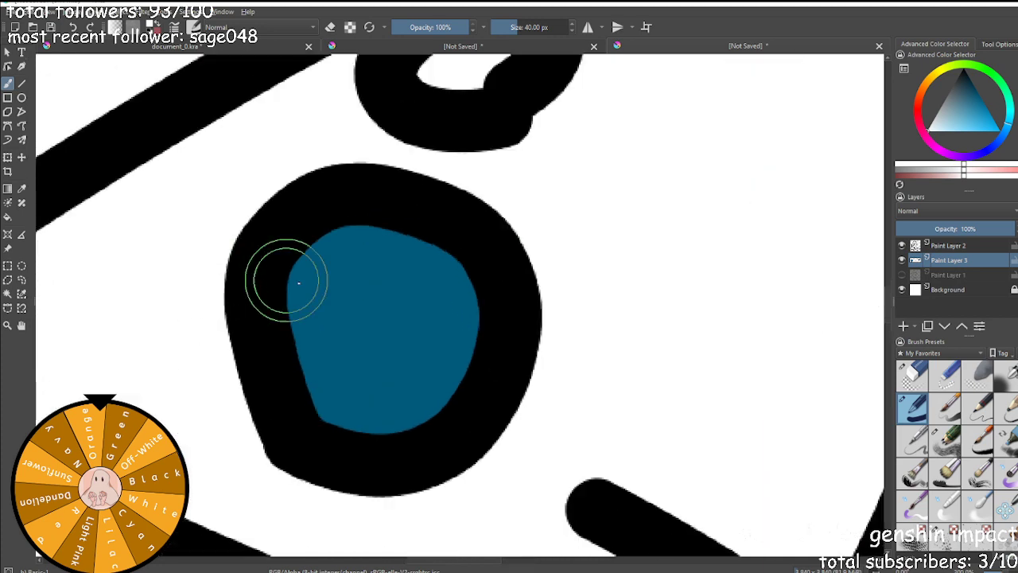
pyautogui.click(387, 271)
pyautogui.click(406, 390)
pyautogui.scroll(-3, 555, 394)
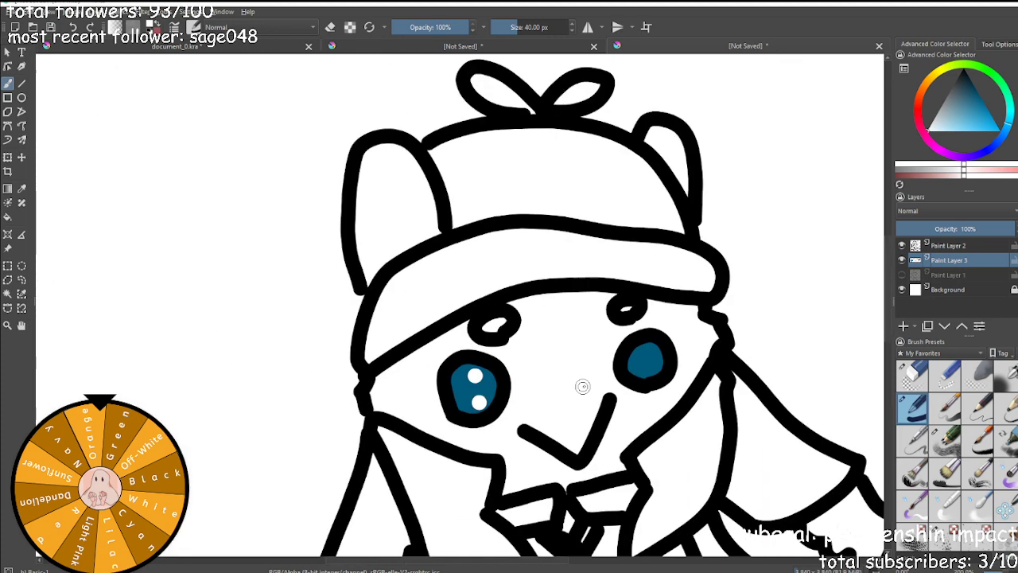
pyautogui.scroll(2, 445, 352)
pyautogui.scroll(-5, 564, 416)
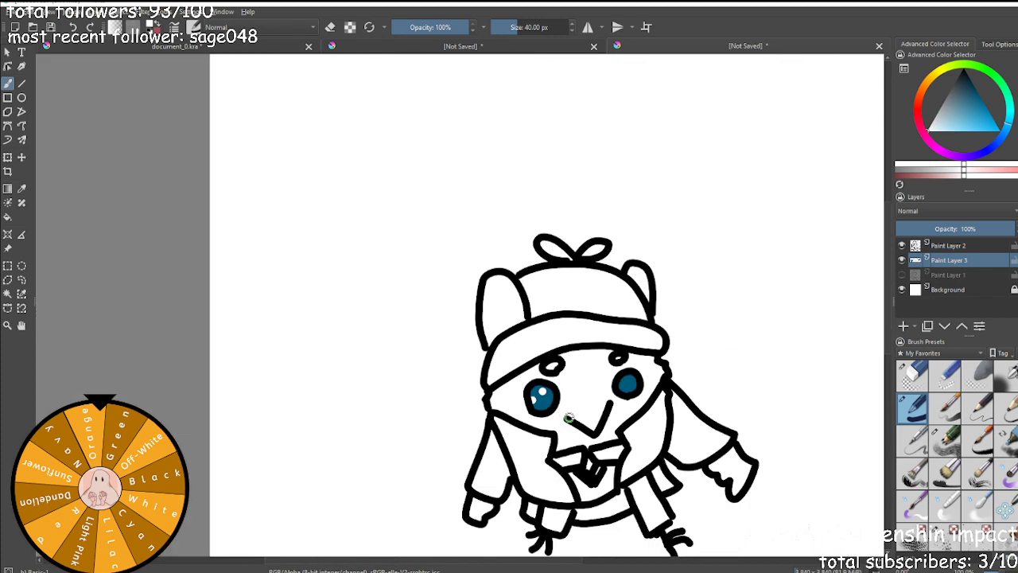
# Try placing a white highlight at the left edge and another at the upper right of the right eye.
pyautogui.scroll(5, 567, 411)
pyautogui.click(392, 341)
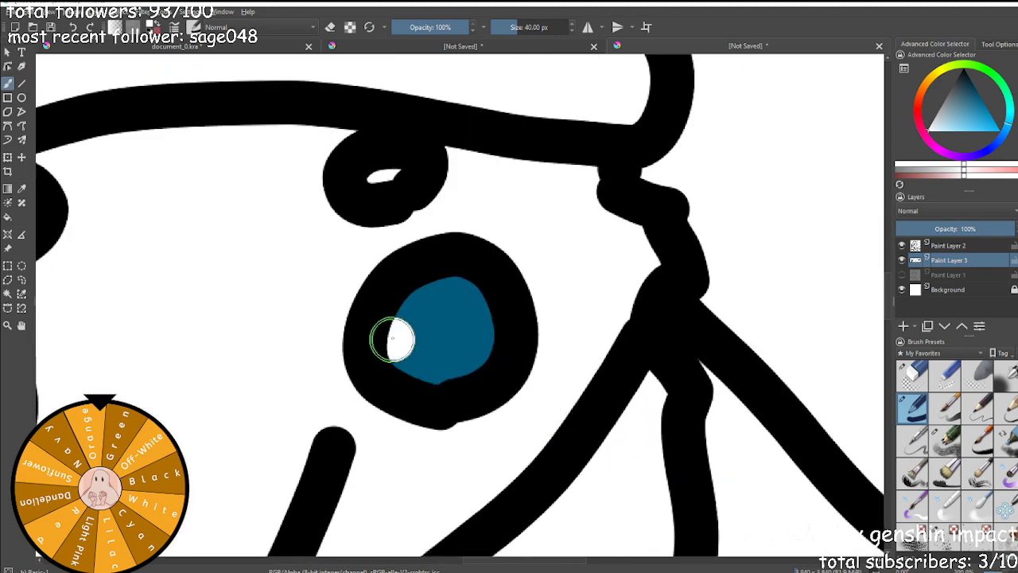
pyautogui.click(479, 299)
pyautogui.scroll(-4, 489, 466)
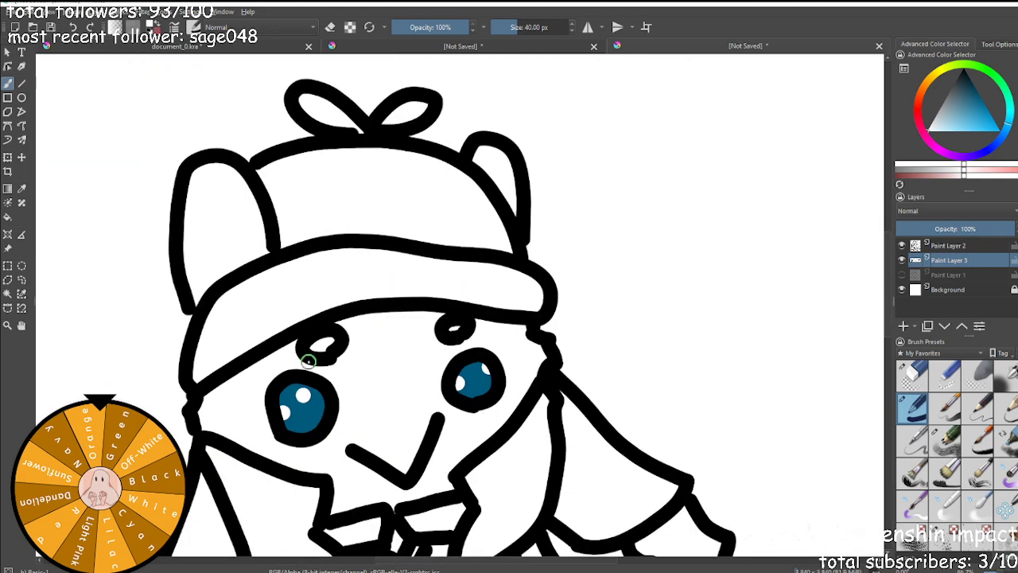
pyautogui.hotkey('ctrl', 'z')
pyautogui.hotkey('ctrl', 'z')
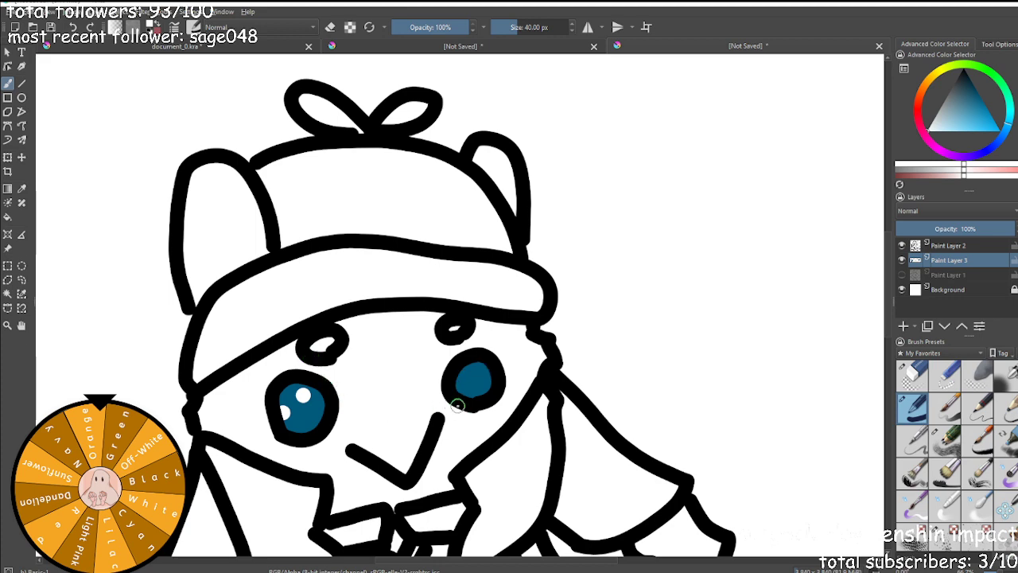
# Dot white highlights at the upper left and lower right inside the right eye.
pyautogui.scroll(4, 458, 406)
pyautogui.click(471, 317)
pyautogui.click(537, 354)
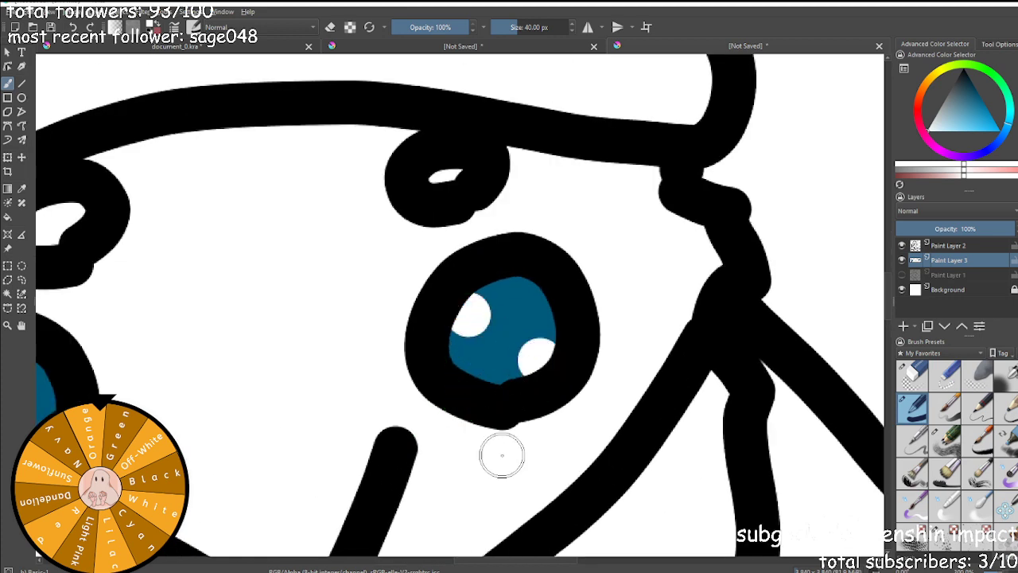
pyautogui.scroll(-5, 502, 455)
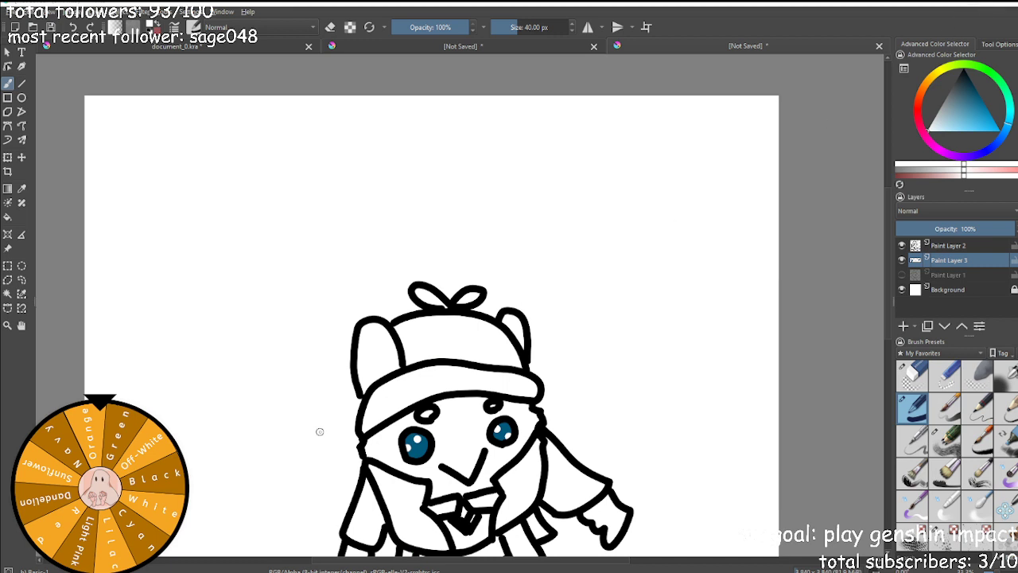
# Rework the eye highlights to a single white dot near the top of each eye.
pyautogui.scroll(-5, 337, 414)
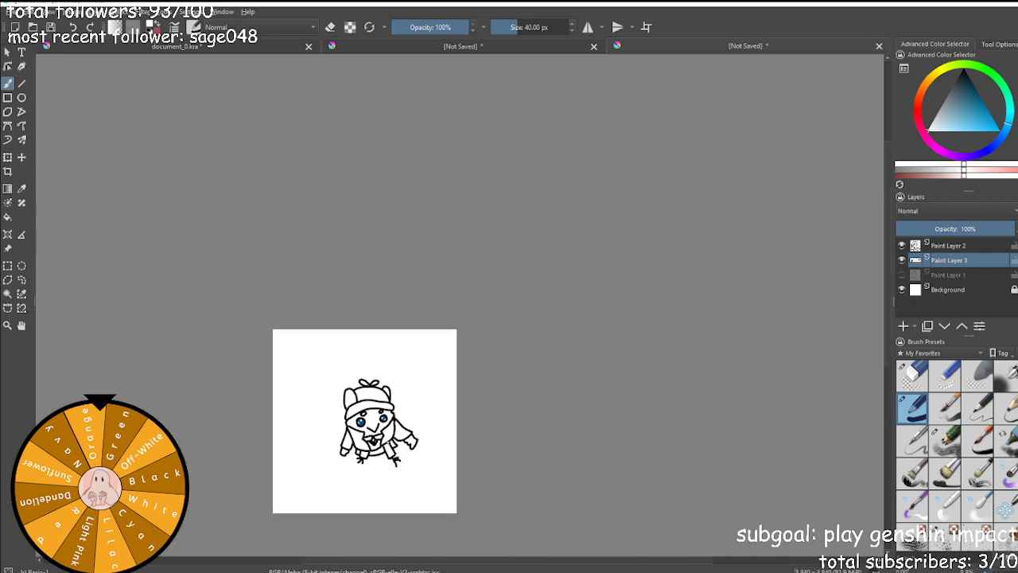
pyautogui.scroll(5, 395, 424)
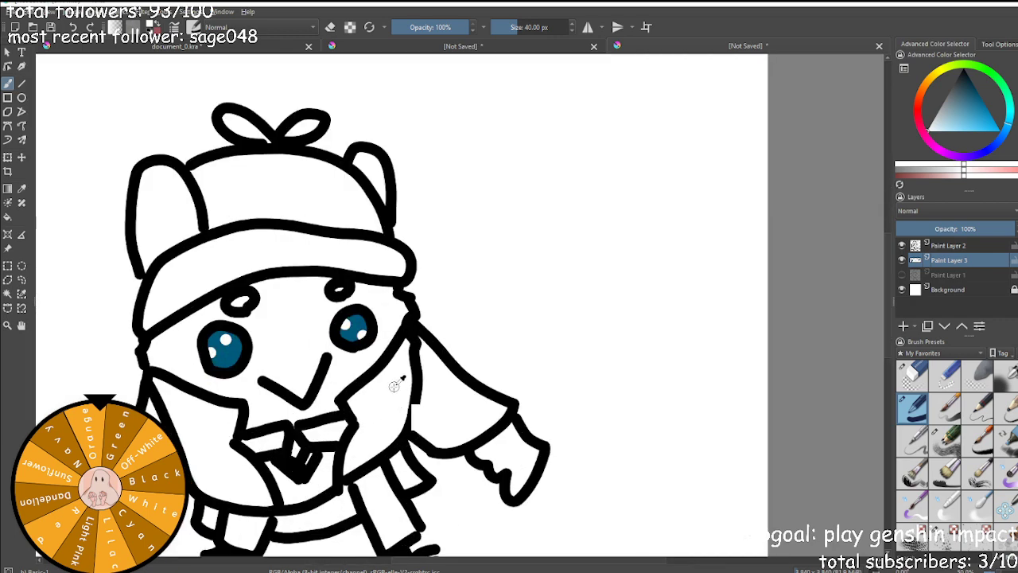
pyautogui.scroll(3, 230, 369)
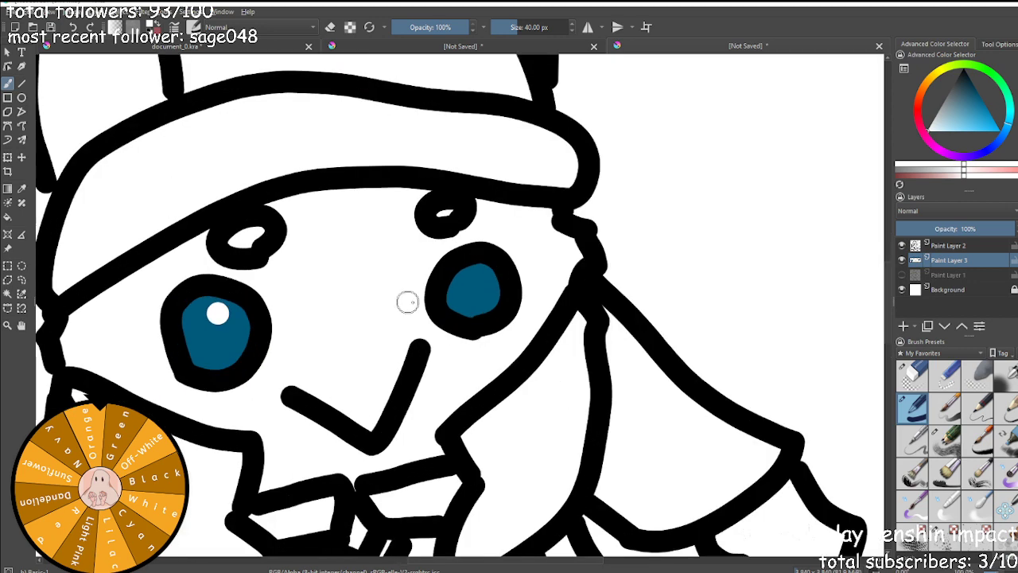
pyautogui.scroll(-4, 476, 430)
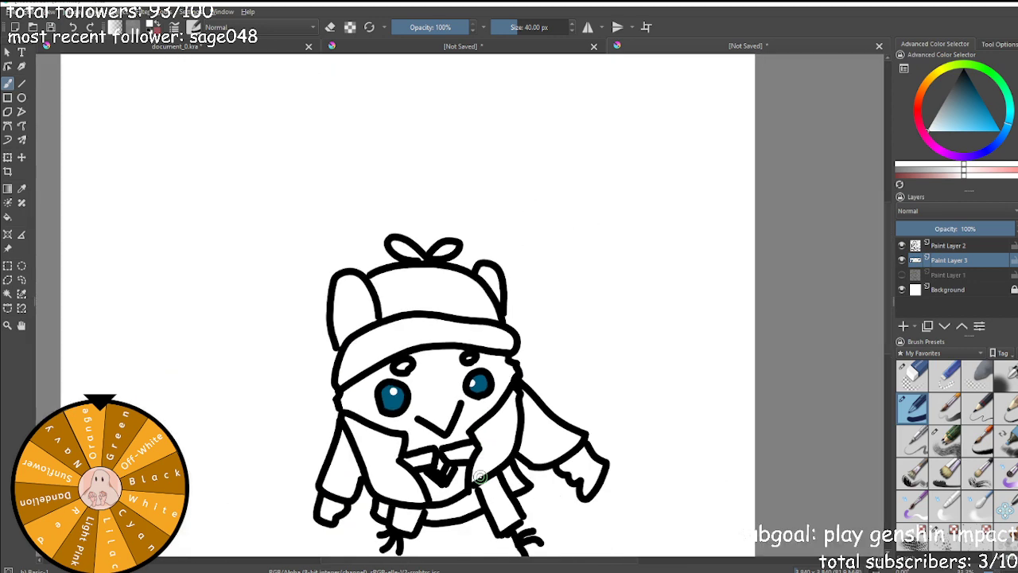
pyautogui.scroll(3, 470, 408)
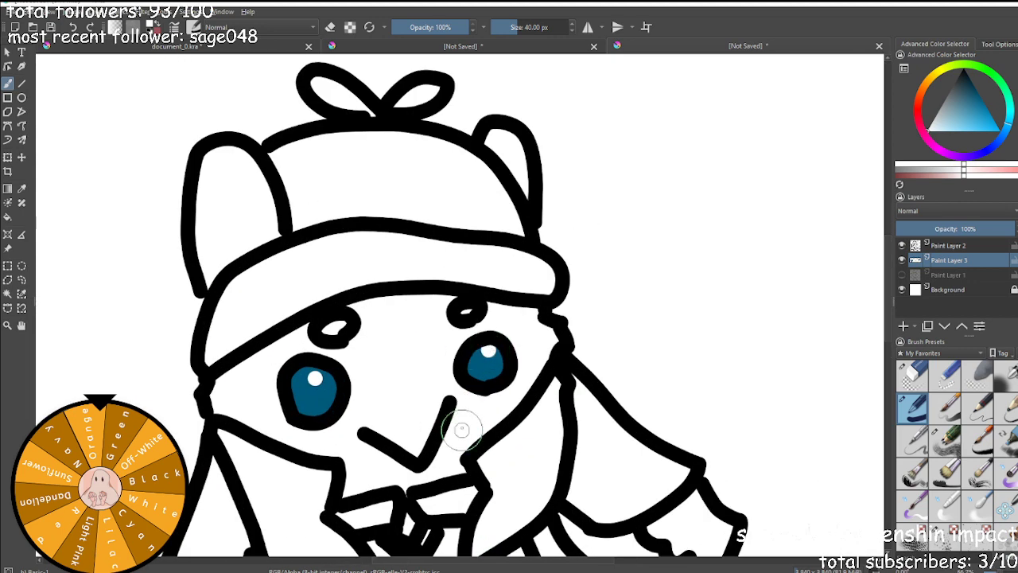
pyautogui.scroll(3, 461, 434)
# Examine the whole character and how the single eye highlights look at various sizes.
pyautogui.scroll(-5, 421, 499)
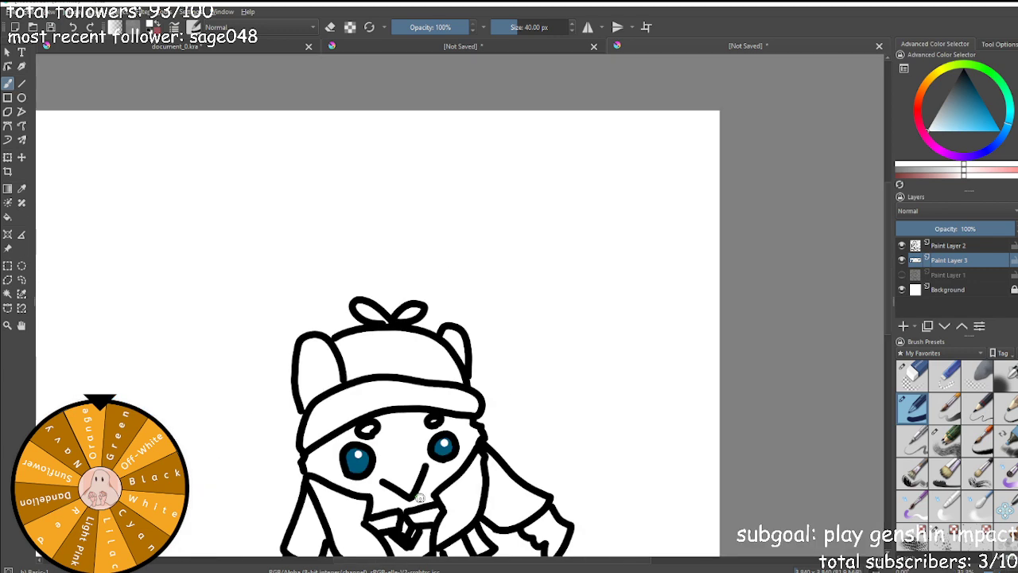
pyautogui.scroll(-6, 420, 497)
pyautogui.scroll(6, 404, 329)
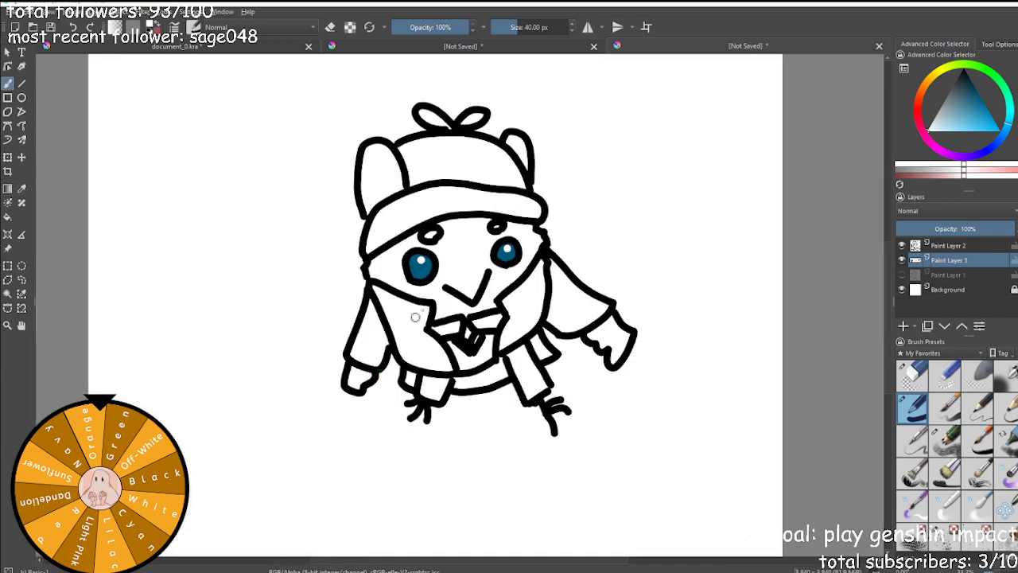
pyautogui.scroll(-1, 415, 269)
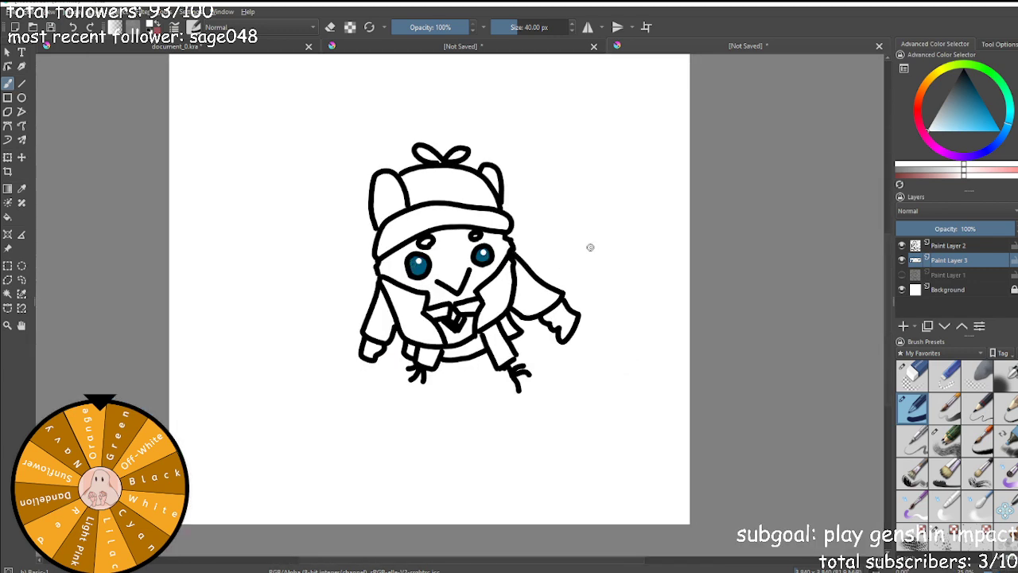
pyautogui.scroll(-2, 505, 335)
pyautogui.scroll(1, 504, 335)
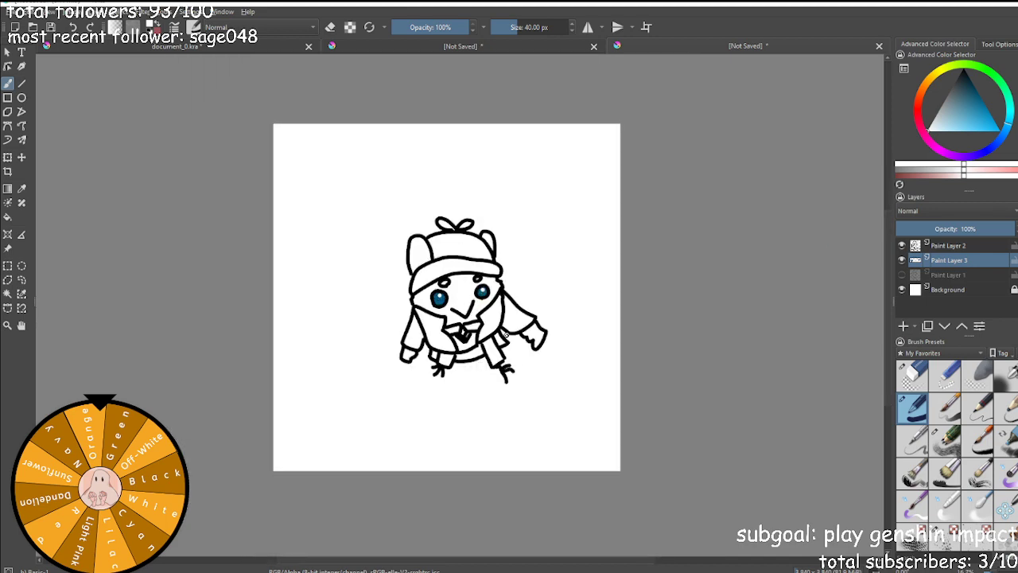
pyautogui.scroll(3, 506, 334)
pyautogui.scroll(-3, 447, 309)
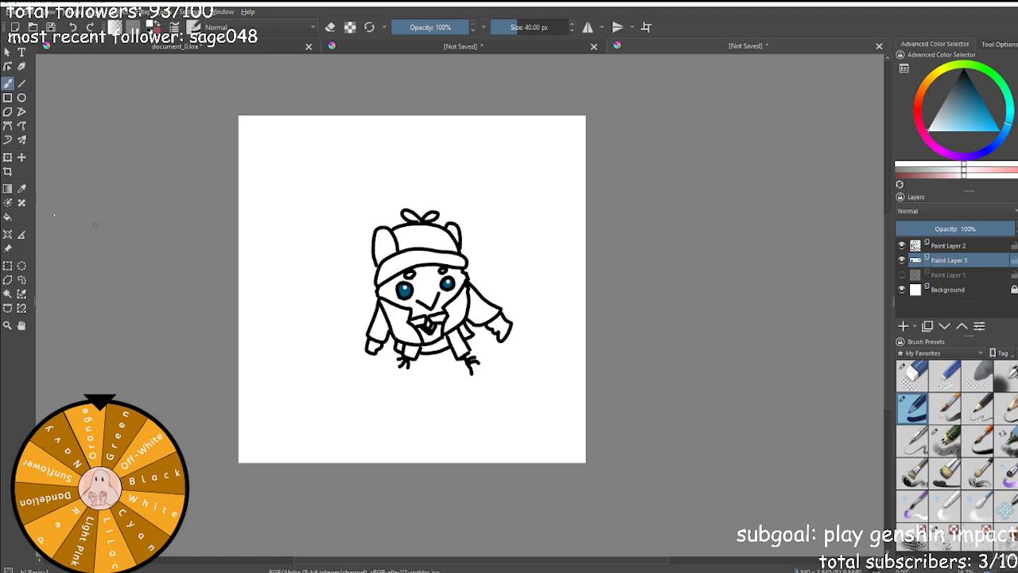
# Draw a large elliptical selection around the whole character and make the line art on Paint Layer 2 active.
pyautogui.click(21, 266)
pyautogui.moveTo(262, 140)
pyautogui.mouseDown()
pyautogui.moveTo(477, 429)
pyautogui.moveTo(565, 434)
pyautogui.mouseUp()
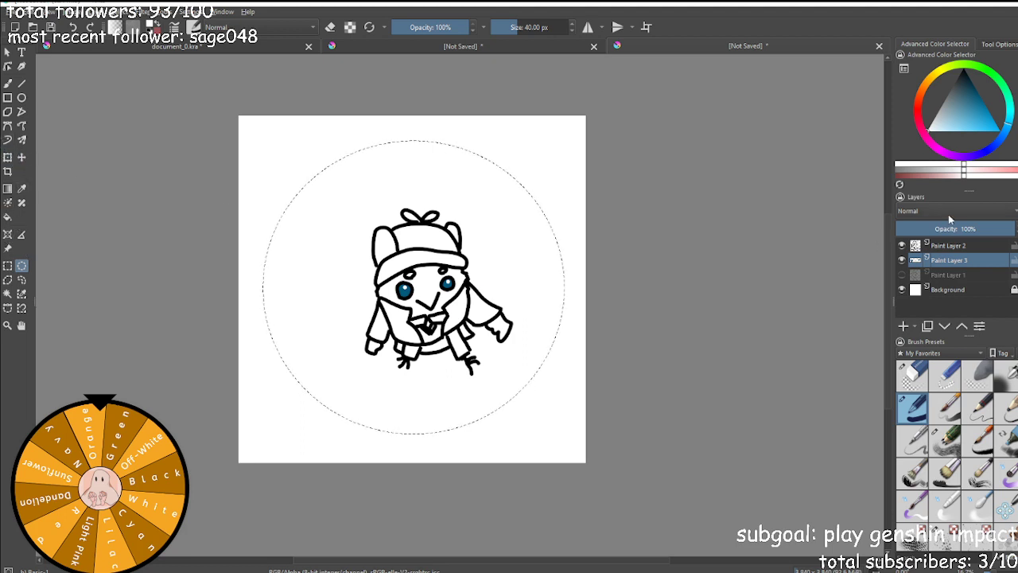
pyautogui.click(947, 246)
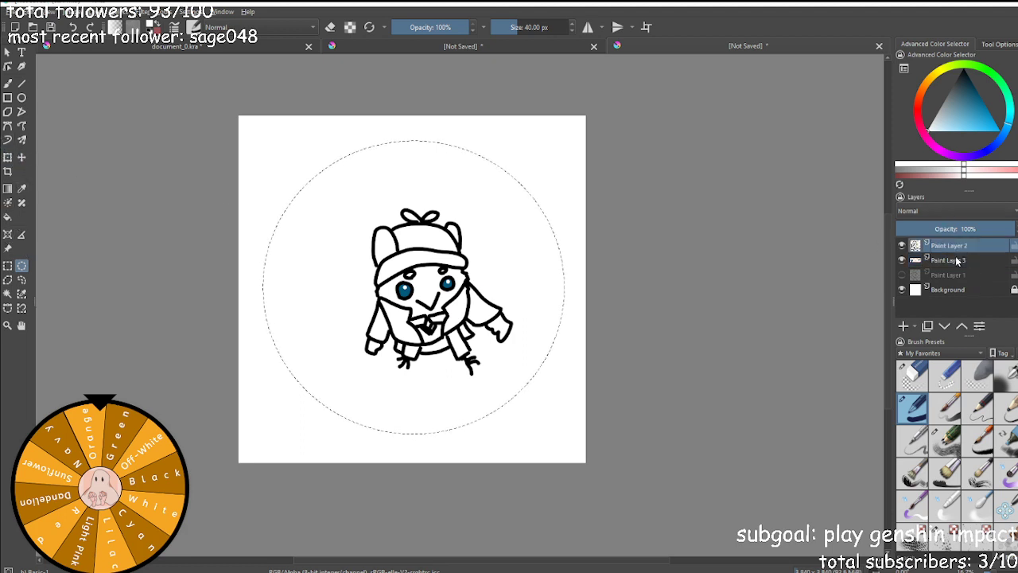
pyautogui.click(903, 245)
pyautogui.click(903, 246)
# Transform the selected line art on Paint Layer 2, stretching it slightly larger in width and height, and apply it.
pyautogui.click(7, 157)
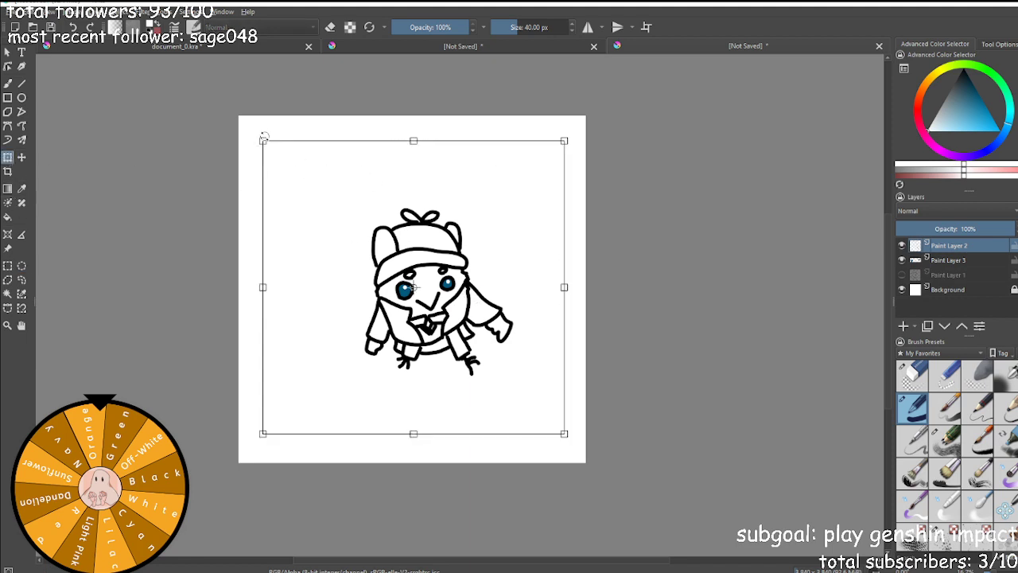
pyautogui.moveTo(265, 142); pyautogui.dragTo(224, 102)
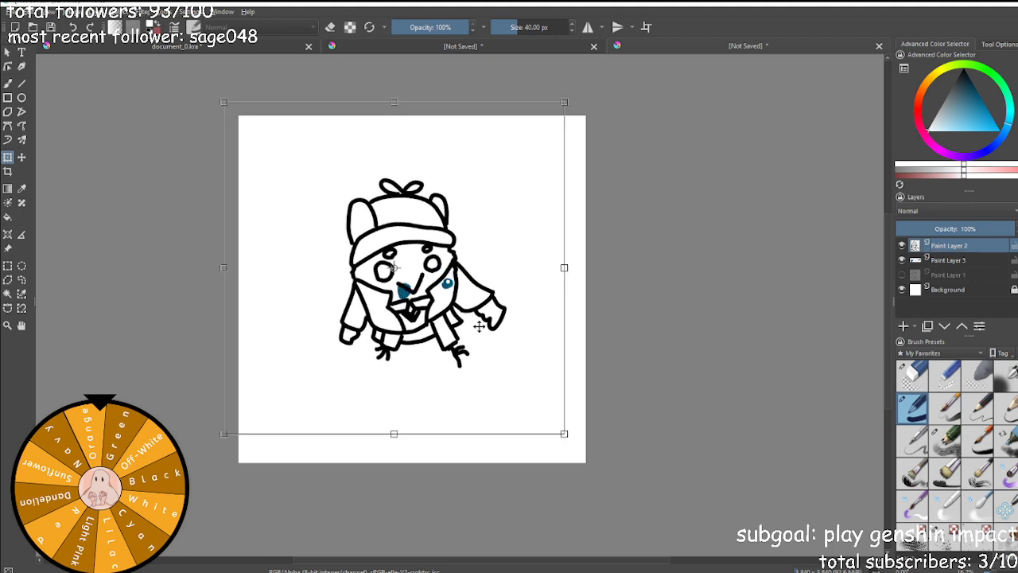
pyautogui.moveTo(394, 433); pyautogui.dragTo(394, 459)
pyautogui.moveTo(567, 283); pyautogui.dragTo(589, 281)
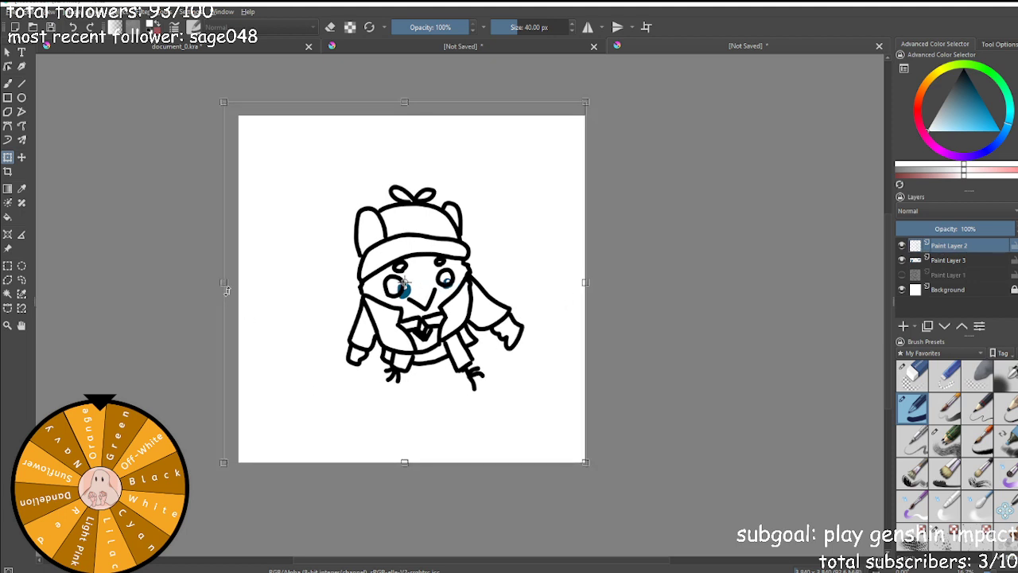
pyautogui.moveTo(223, 282); pyautogui.dragTo(212, 279)
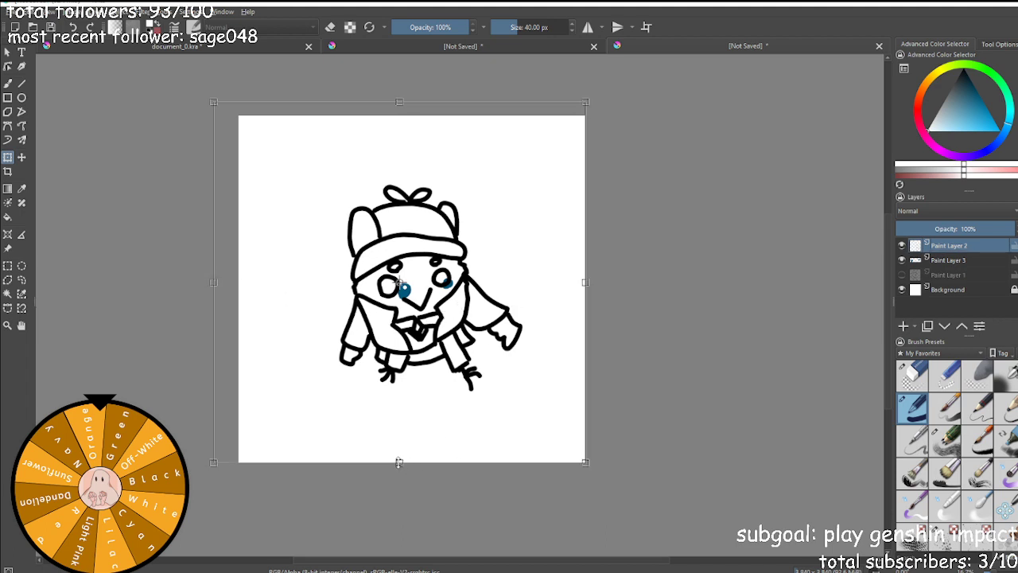
pyautogui.moveTo(398, 461); pyautogui.dragTo(398, 478)
pyautogui.press('Return')
pyautogui.moveTo(431, 417); pyautogui.dragTo(432, 418)
pyautogui.hotkey('ctrl', 't')
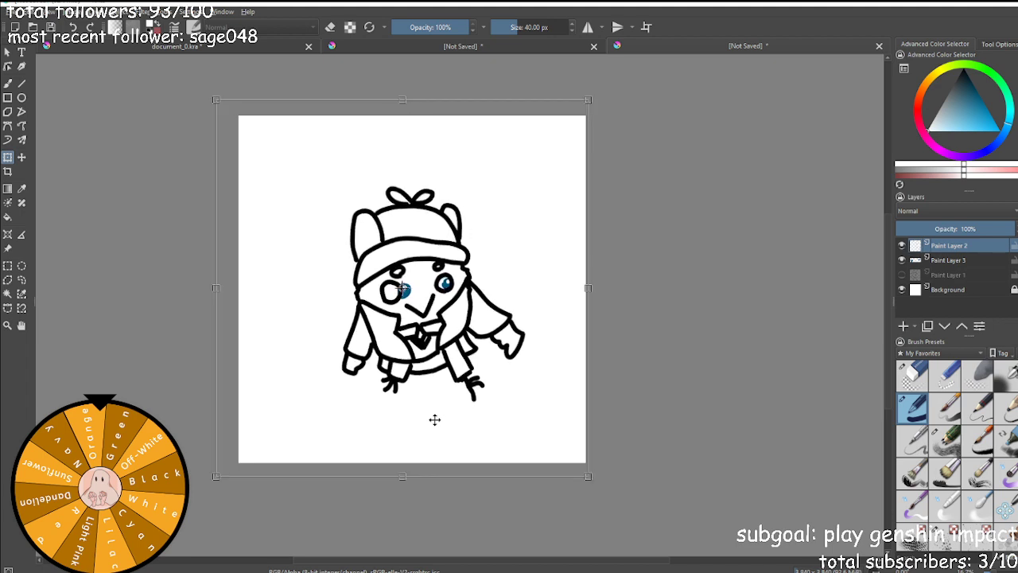
# Transform the eye colours on Paint Layer 3, shifting and widening them to line up with the enlarged eye outlines.
pyautogui.click(948, 260)
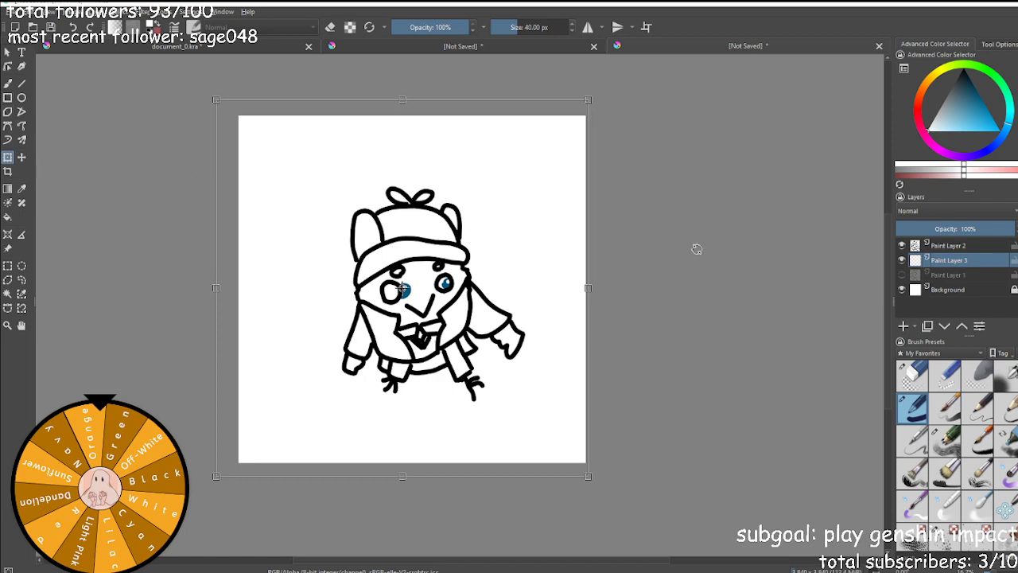
pyautogui.moveTo(434, 282); pyautogui.dragTo(423, 283)
pyautogui.click(422, 283)
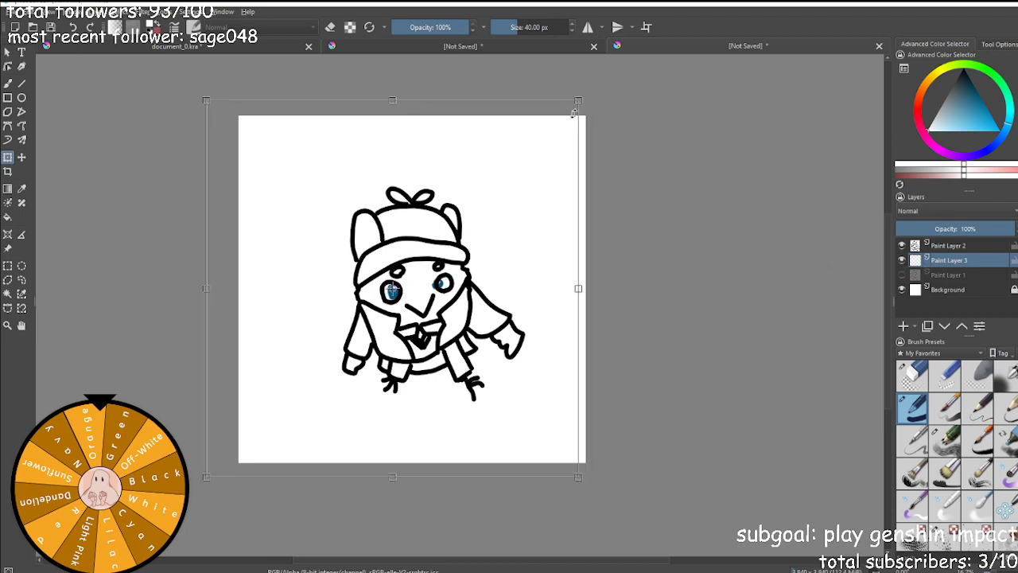
pyautogui.moveTo(580, 102); pyautogui.dragTo(590, 98)
pyautogui.moveTo(495, 239); pyautogui.dragTo(502, 239)
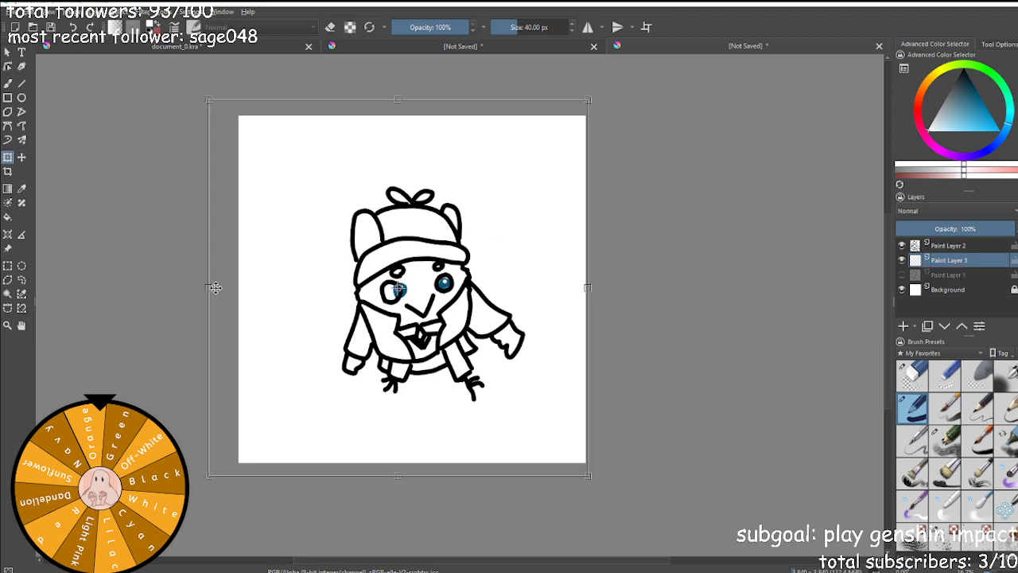
pyautogui.moveTo(209, 288); pyautogui.dragTo(176, 287)
pyautogui.press('Return')
pyautogui.hotkey('ctrl', 'z')
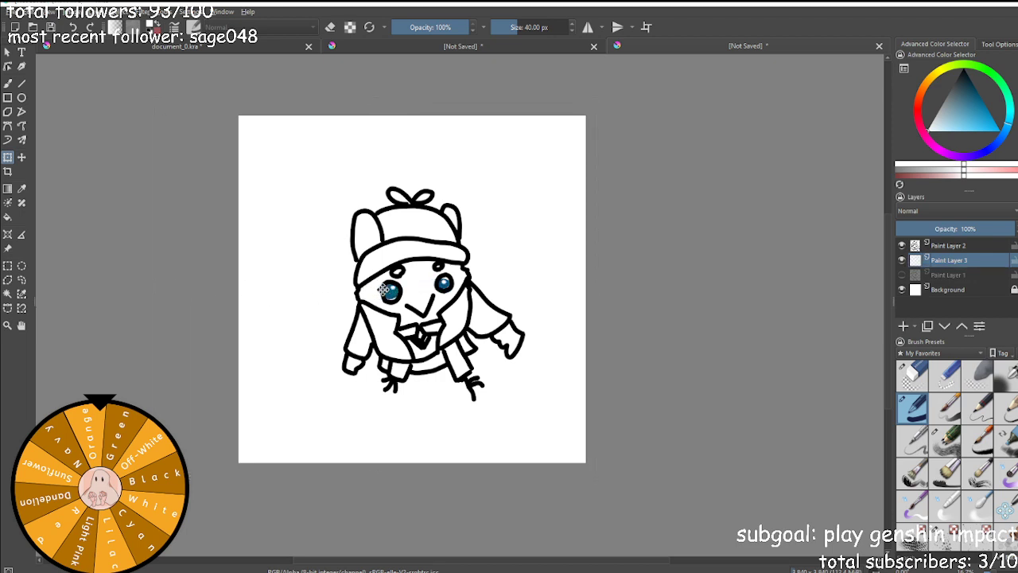
# Scale the Paint Layer 3 eye colours up a little more and nudge them into the eye outlines.
pyautogui.click(384, 289)
pyautogui.moveTo(392, 98); pyautogui.dragTo(391, 89)
pyautogui.moveTo(386, 391); pyautogui.dragTo(388, 398)
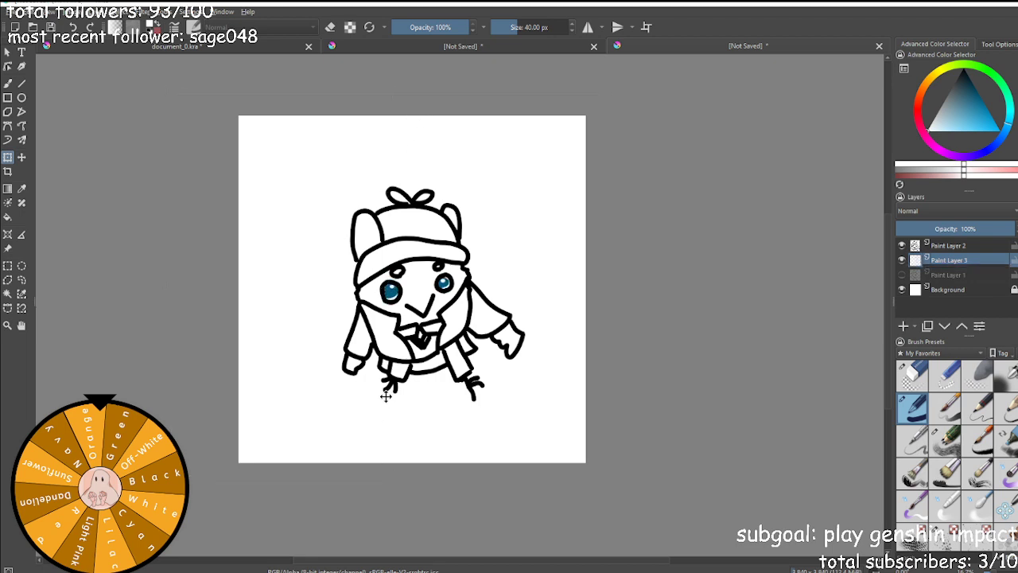
pyautogui.click(386, 397)
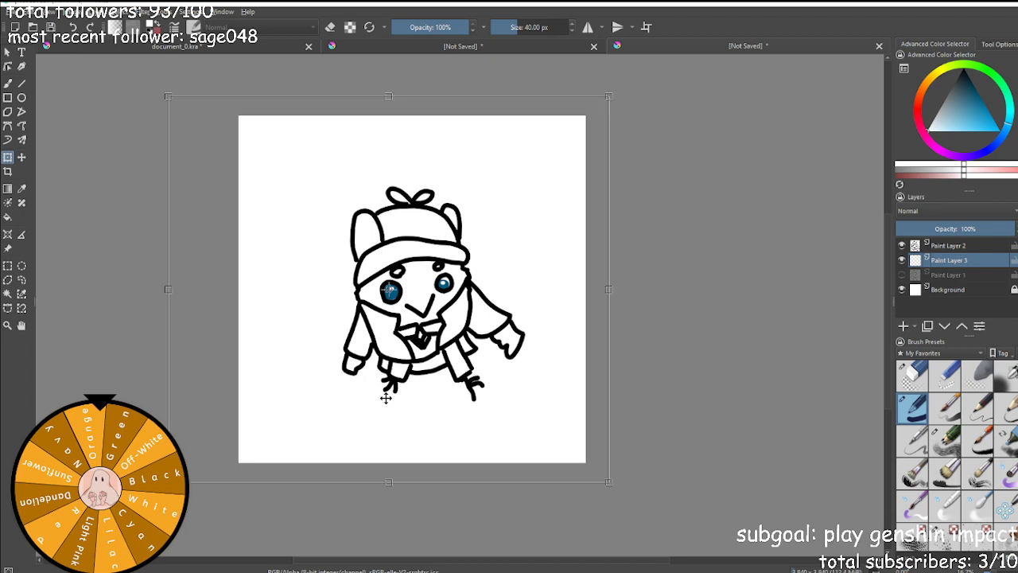
pyautogui.moveTo(611, 97); pyautogui.dragTo(614, 91)
pyautogui.moveTo(529, 198); pyautogui.dragTo(527, 201)
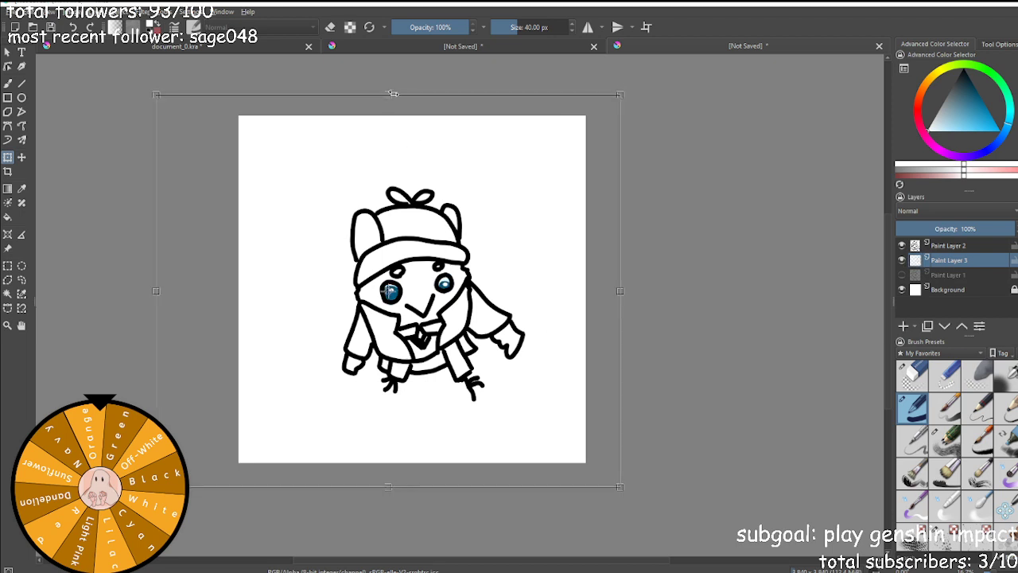
# Stretch the Paint Layer 3 eye colours vertically, upward and downward, to fill the eye outlines.
pyautogui.moveTo(391, 97); pyautogui.dragTo(390, 87)
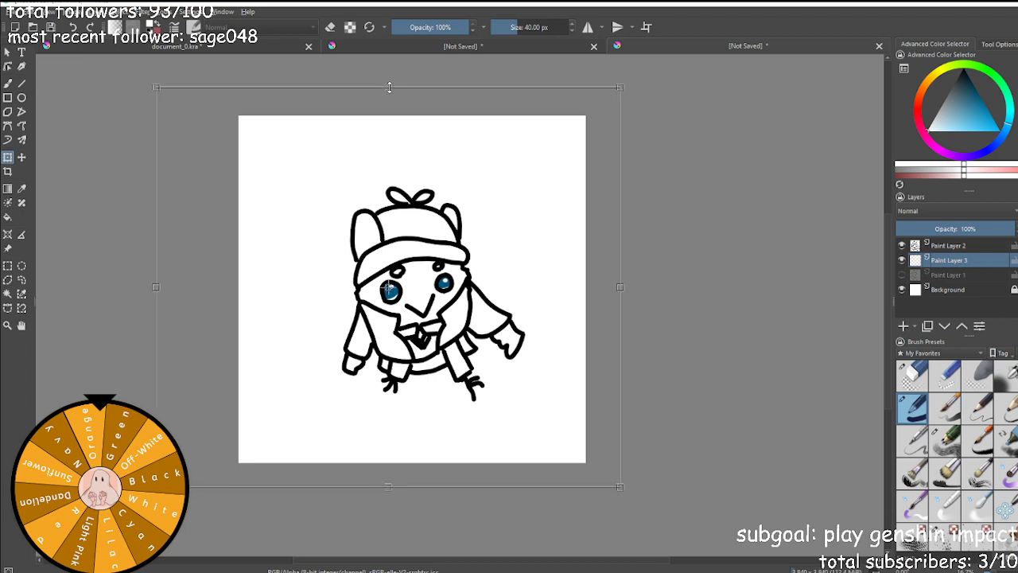
pyautogui.moveTo(388, 481); pyautogui.dragTo(389, 485)
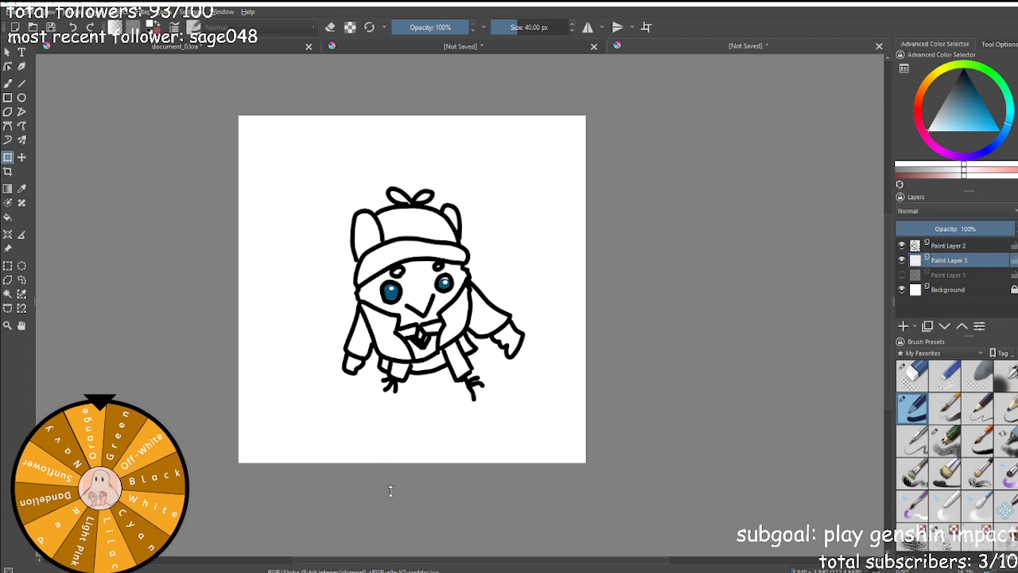
pyautogui.moveTo(390, 91); pyautogui.dragTo(391, 79)
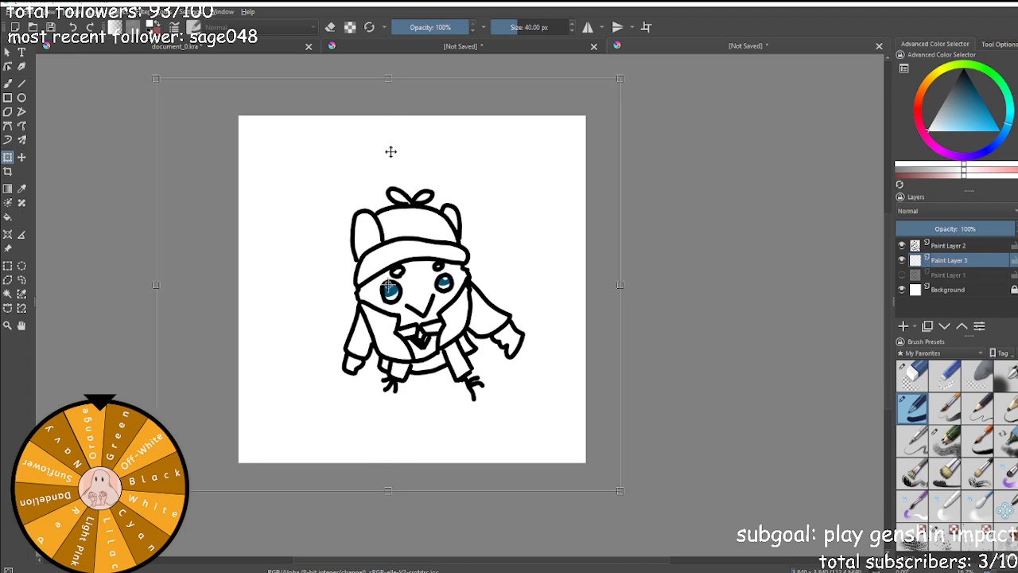
pyautogui.moveTo(387, 493); pyautogui.dragTo(387, 507)
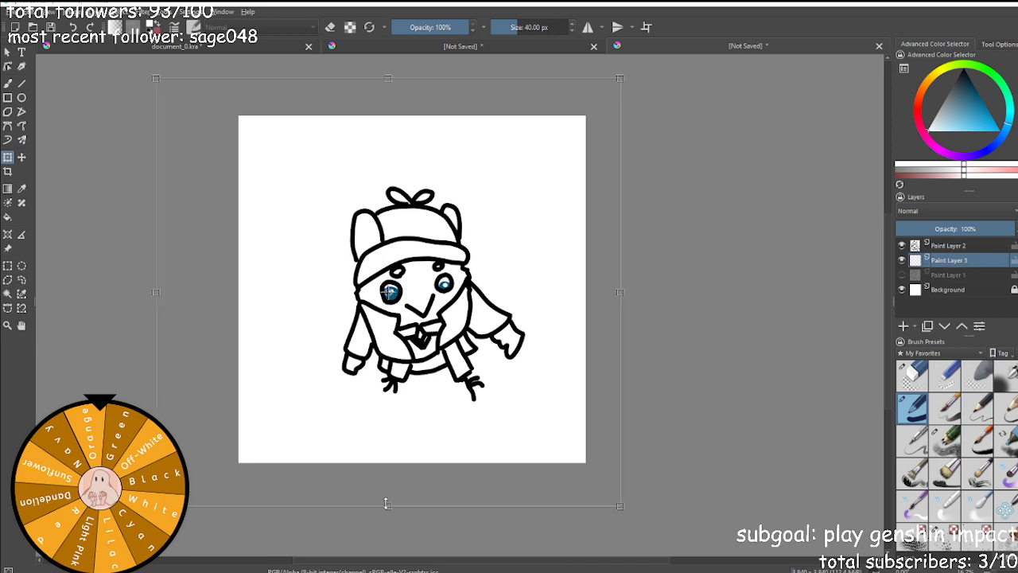
pyautogui.press('Return')
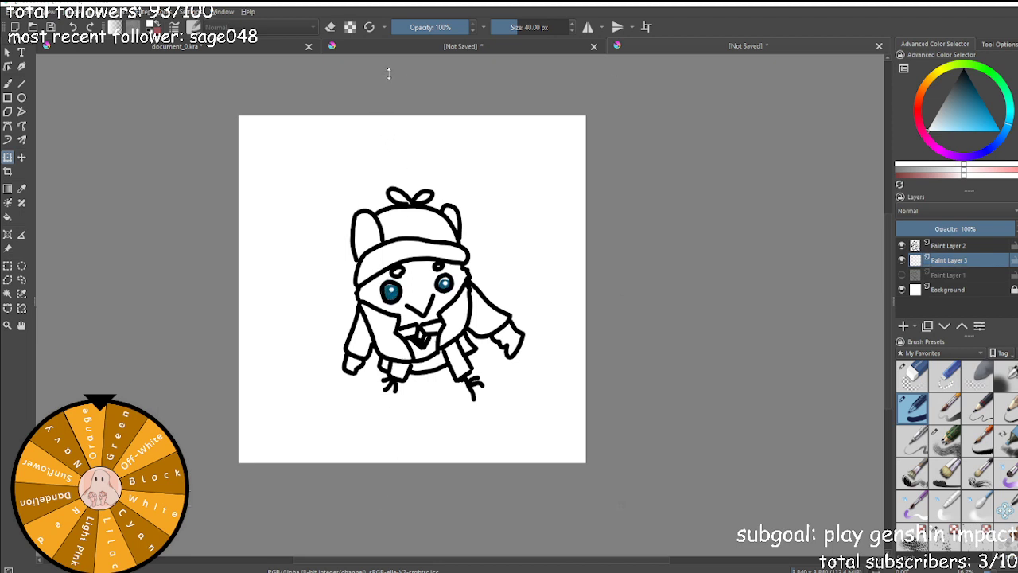
pyautogui.press('Return')
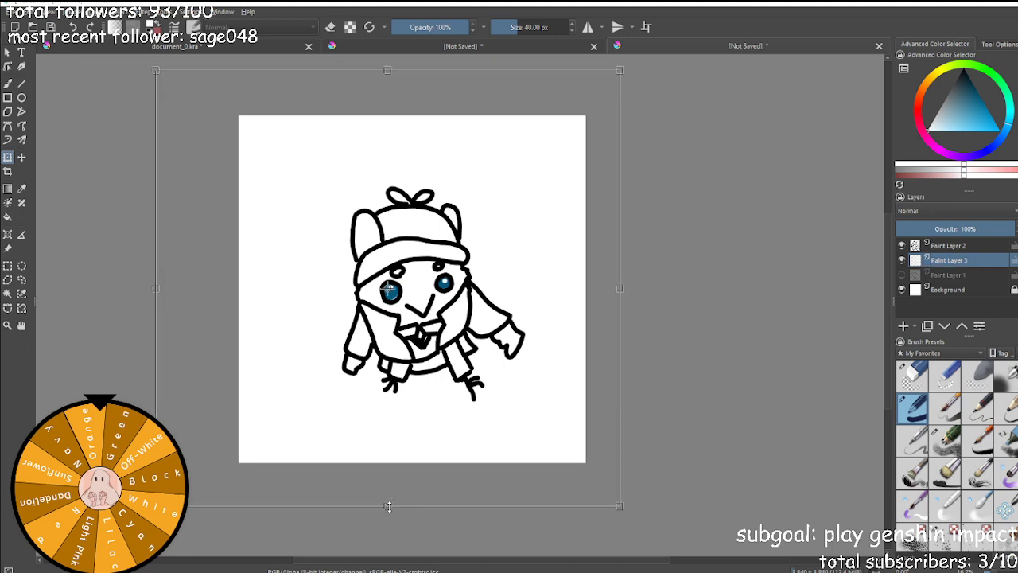
# Stretch the Paint Layer 3 eye colours slightly further vertically and apply the transform.
pyautogui.moveTo(389, 507); pyautogui.dragTo(389, 509)
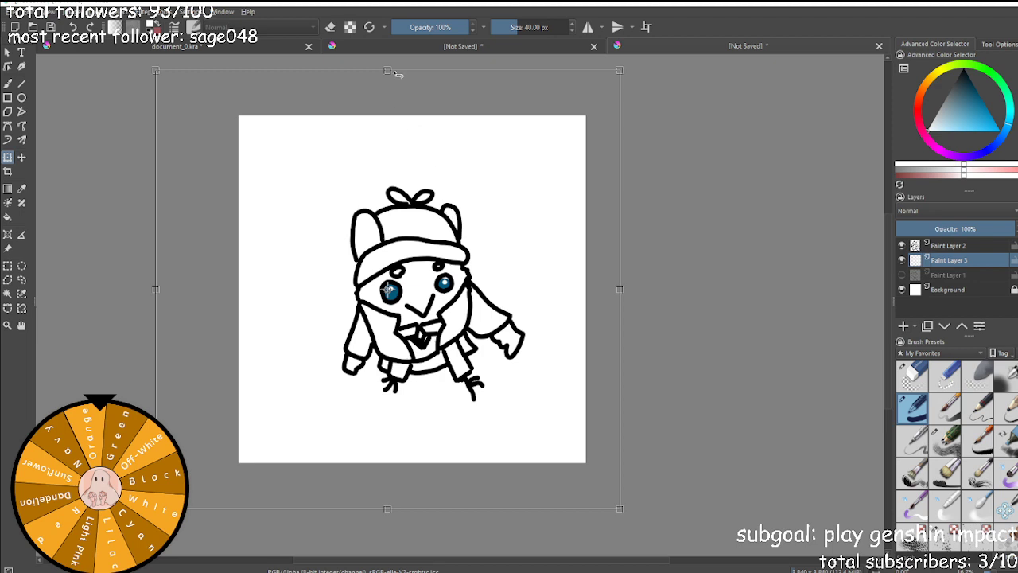
pyautogui.press('Return')
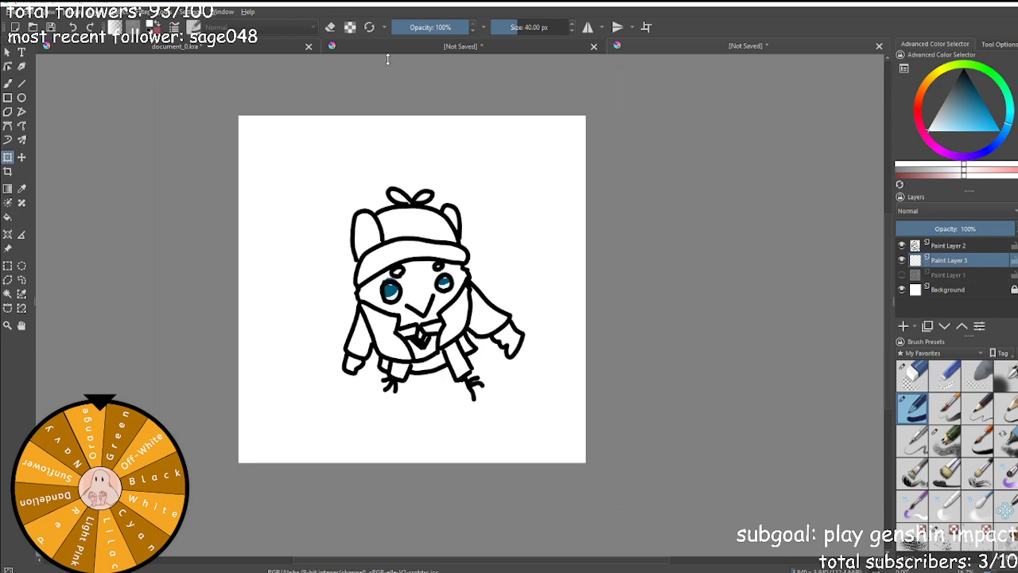
pyautogui.moveTo(387, 510); pyautogui.dragTo(389, 512)
pyautogui.press('Return')
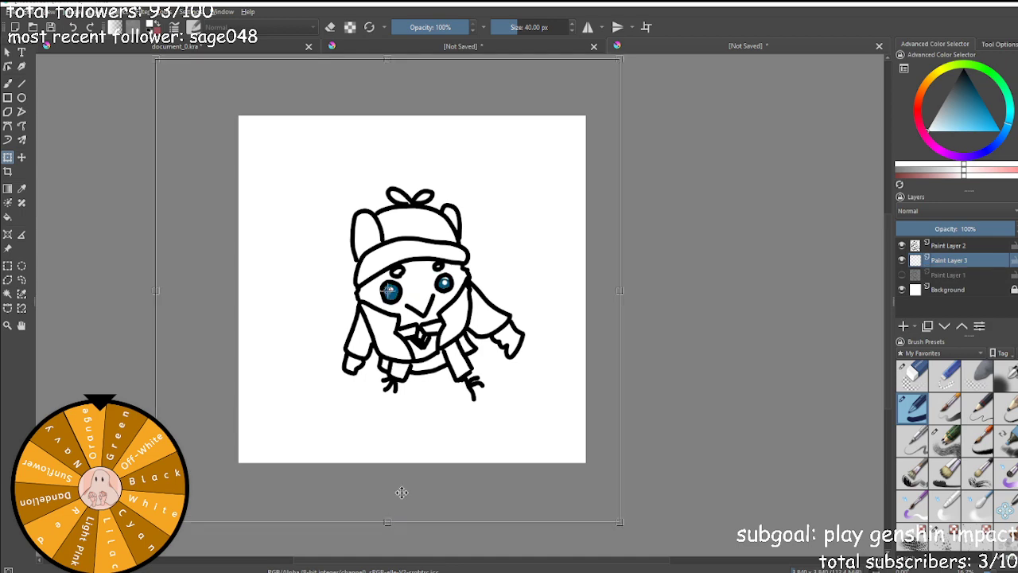
pyautogui.scroll(3, 465, 366)
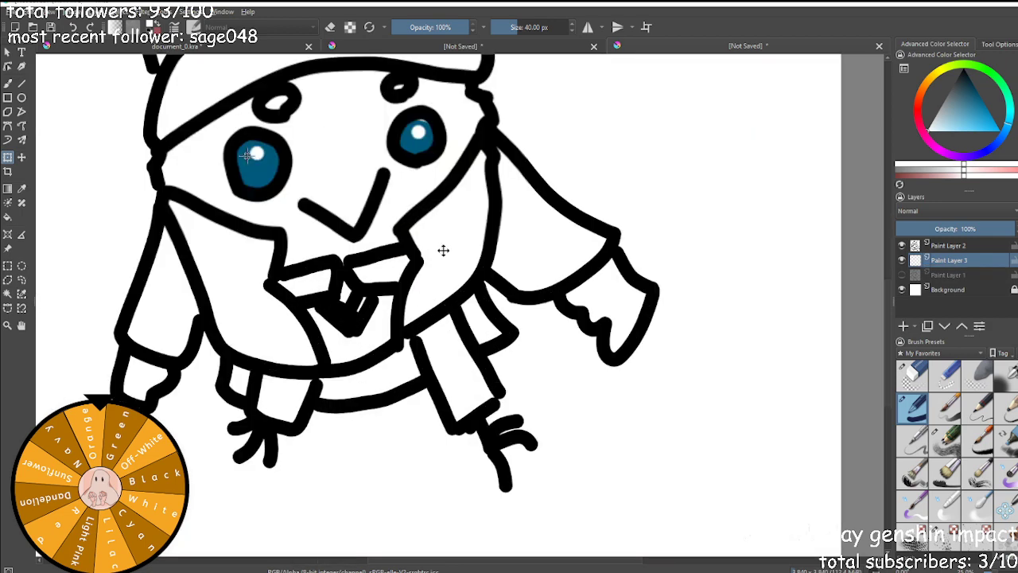
pyautogui.scroll(1, 442, 74)
# Try to brush blue over the white gap atop the right-hand iris on Paint Layer 2, and undo the stroke.
pyautogui.click(926, 249)
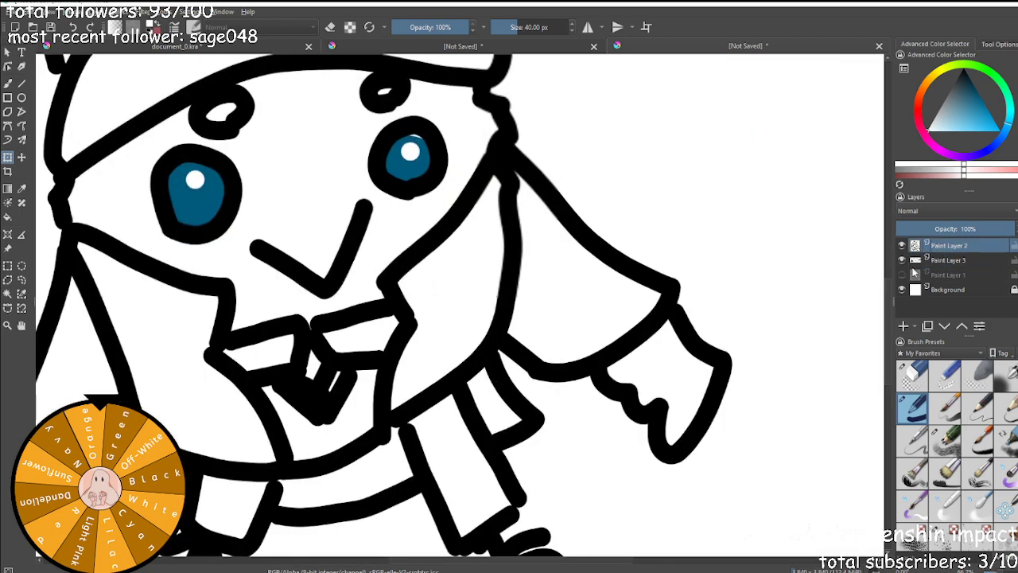
pyautogui.scroll(3, 443, 127)
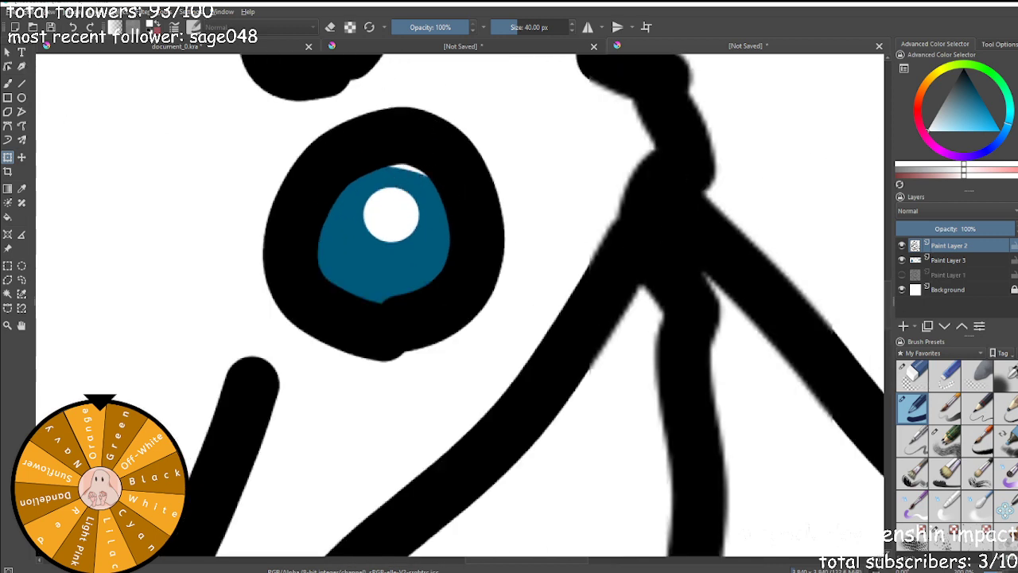
pyautogui.press('x')
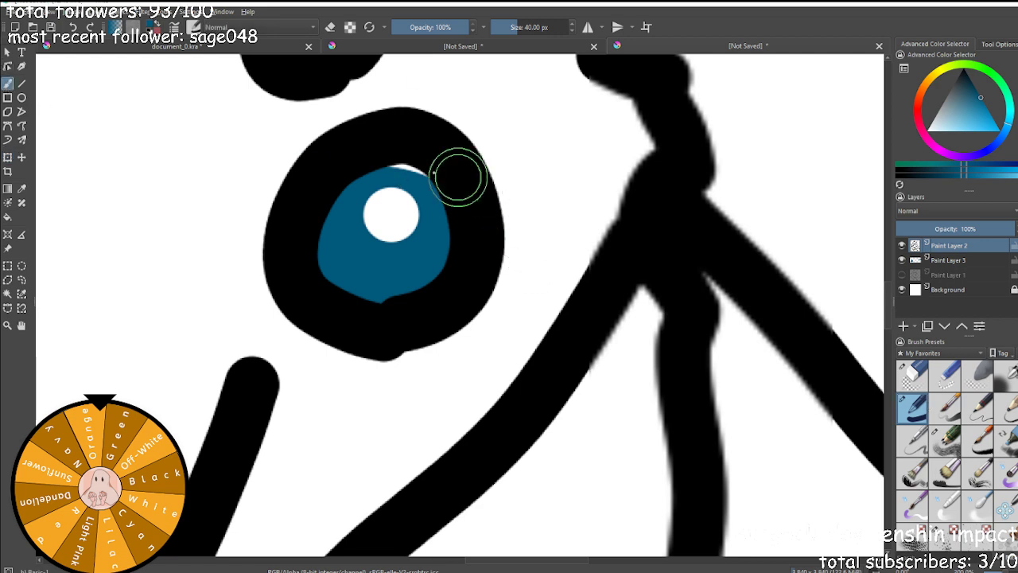
pyautogui.moveTo(398, 154); pyautogui.dragTo(438, 201)
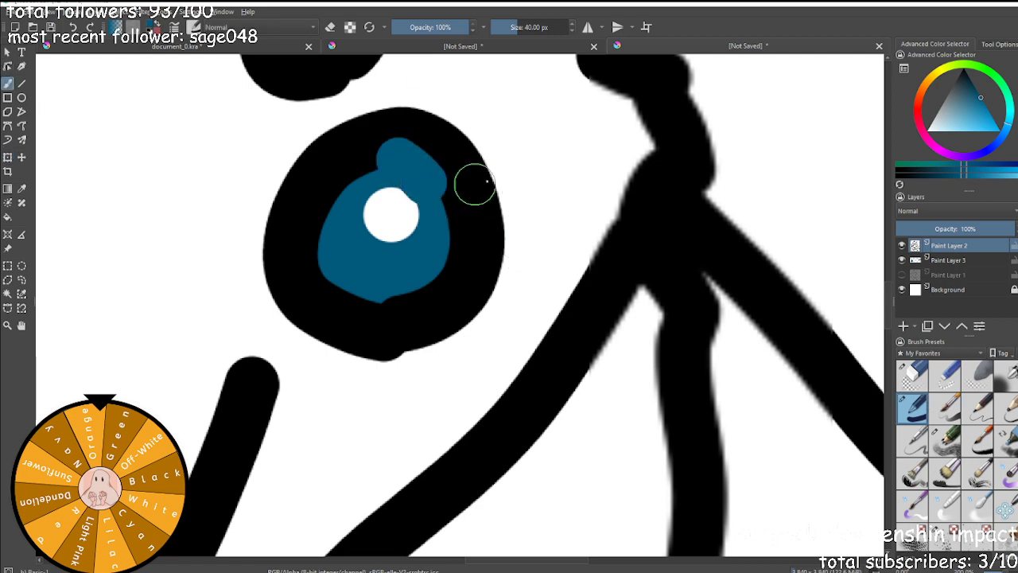
pyautogui.hotkey('ctrl', 'z')
# Cover the white gap atop the right-hand iris with blue on Paint Layer 3.
pyautogui.click(963, 267)
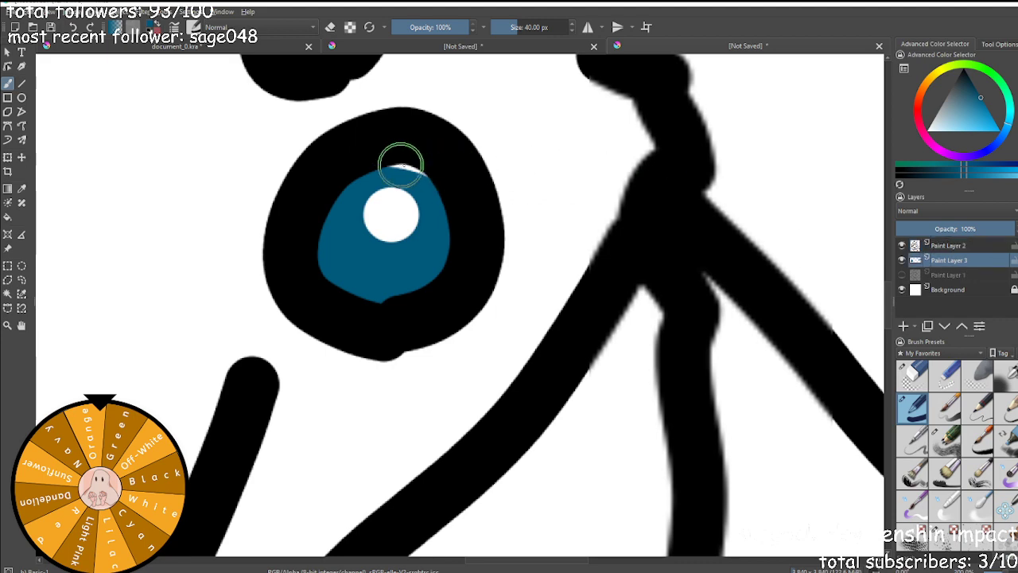
pyautogui.scroll(-5, 431, 326)
# Add a small white secondary highlight at the lower edge of each iris with a 20 px brush.
pyautogui.moveTo(968, 104); pyautogui.dragTo(937, 139)
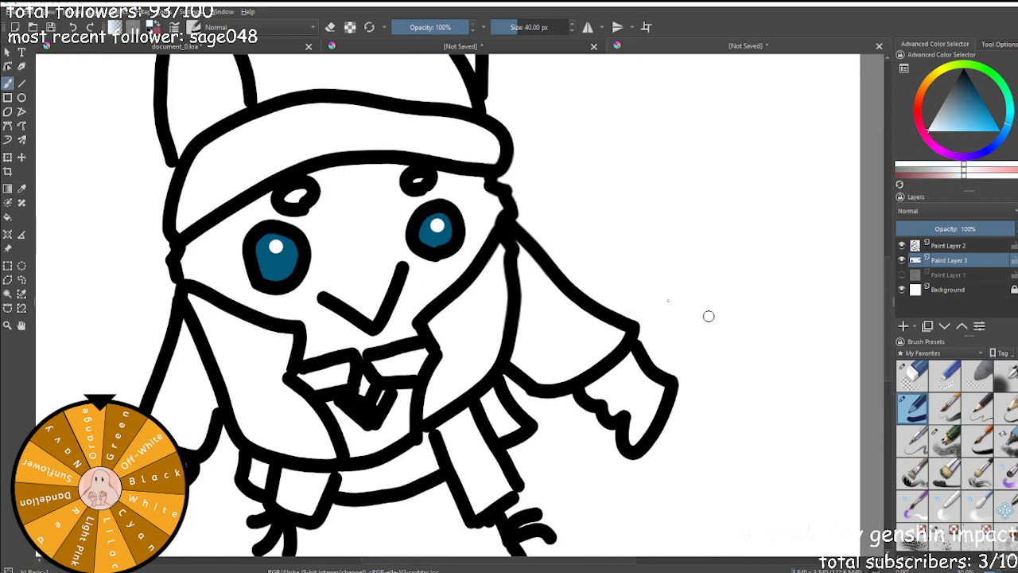
pyautogui.scroll(3, 169, 312)
pyautogui.click(522, 27)
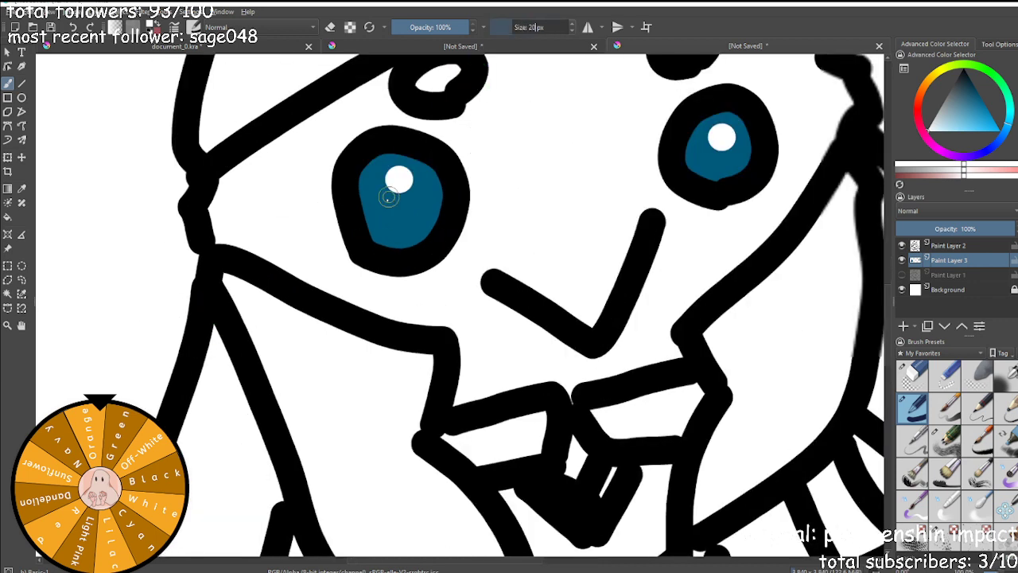
pyautogui.press('Return')
pyautogui.scroll(3, 440, 185)
pyautogui.click(409, 291)
pyautogui.scroll(-4, 377, 402)
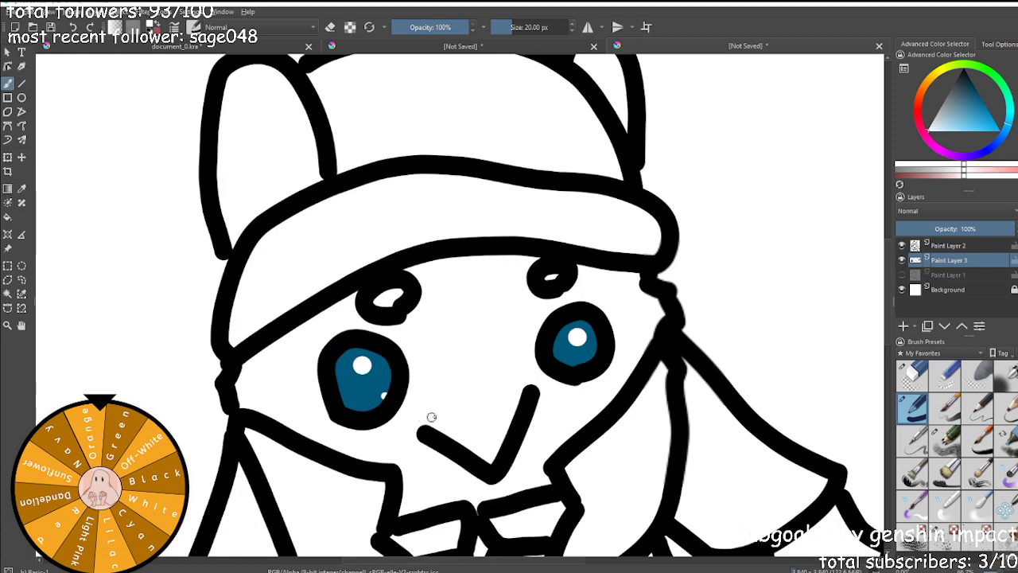
pyautogui.scroll(2, 577, 358)
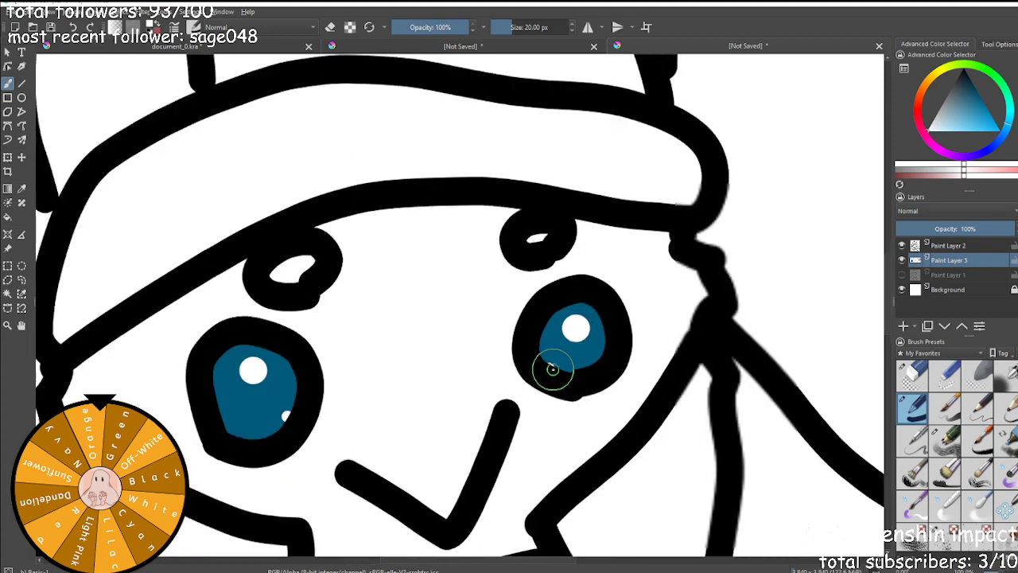
pyautogui.scroll(-5, 552, 364)
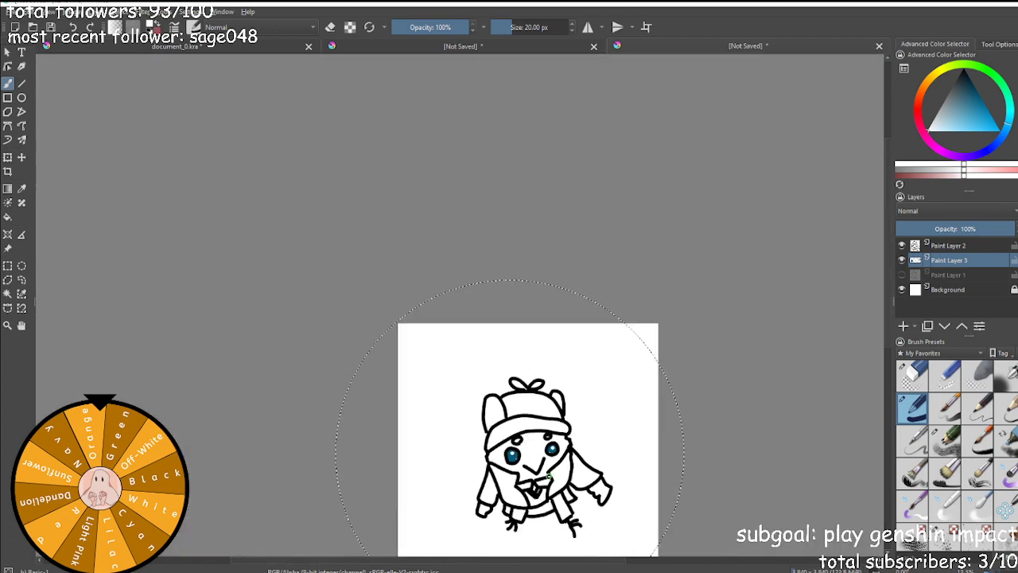
# Examine the new eye highlights and the whole character both close up and from a distance.
pyautogui.scroll(-2, 528, 451)
pyautogui.scroll(6, 525, 430)
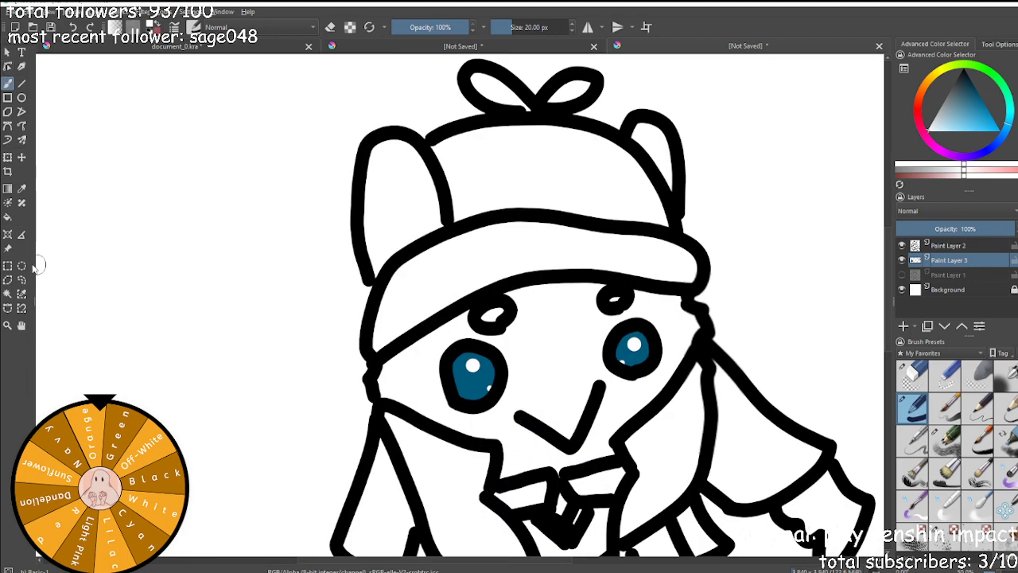
pyautogui.scroll(-5, 225, 252)
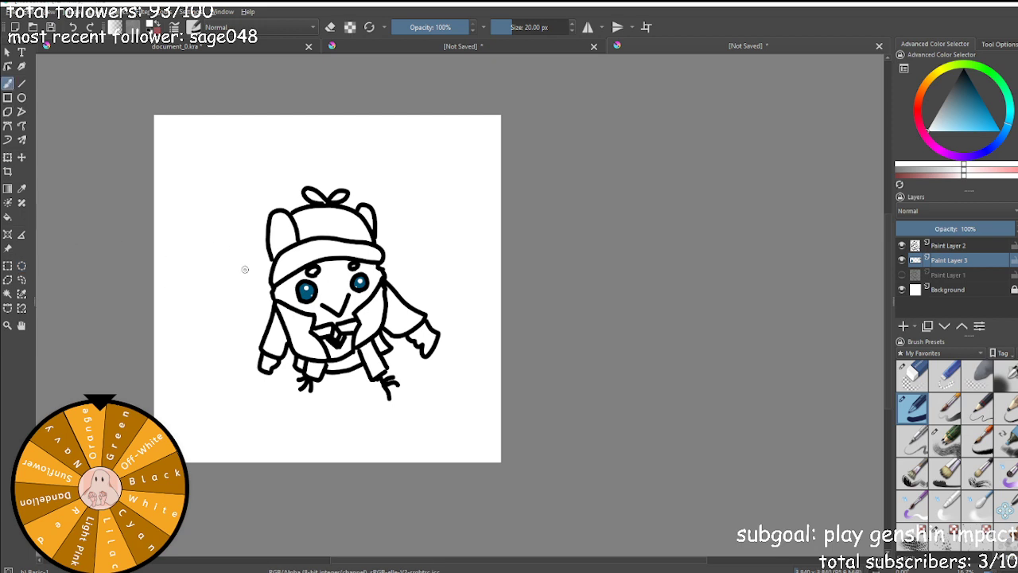
pyautogui.scroll(2, 314, 293)
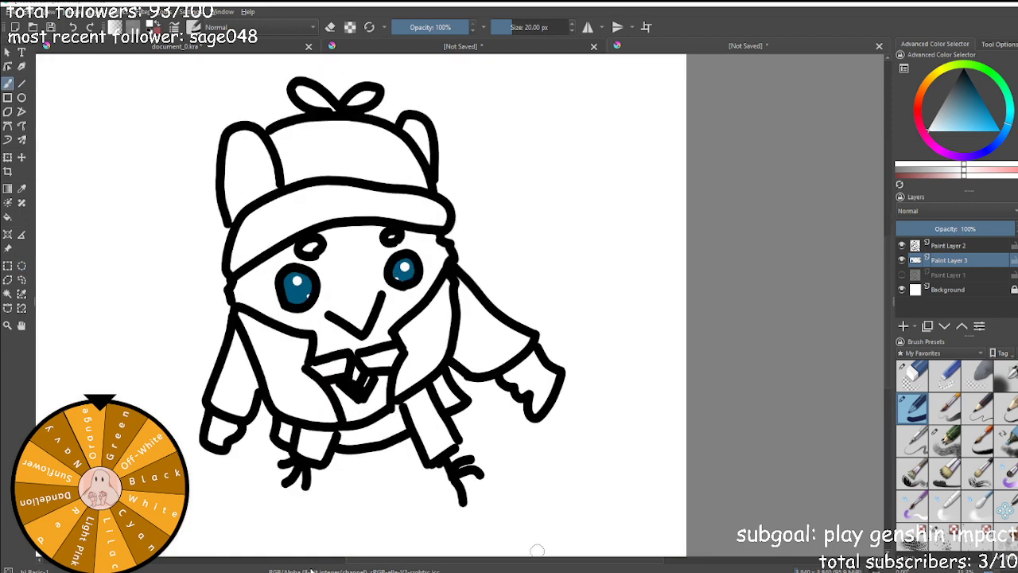
pyautogui.scroll(2, 313, 425)
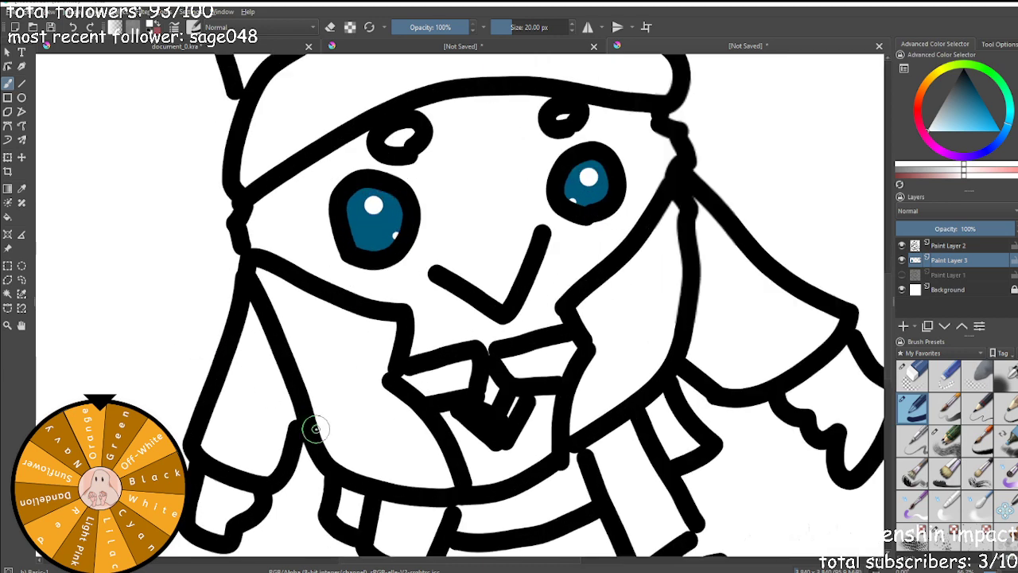
pyautogui.scroll(-3, 369, 408)
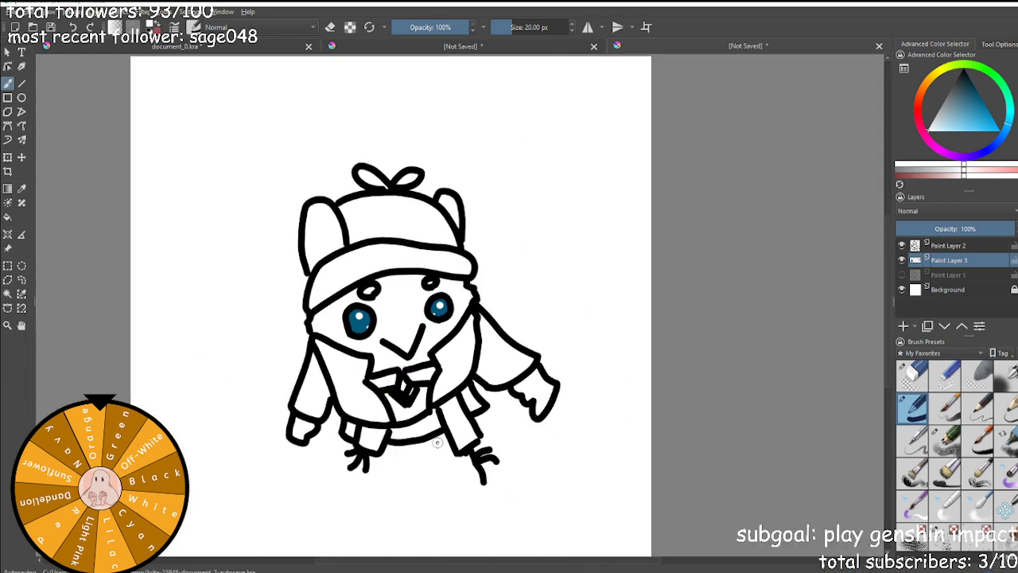
pyautogui.scroll(4, 505, 455)
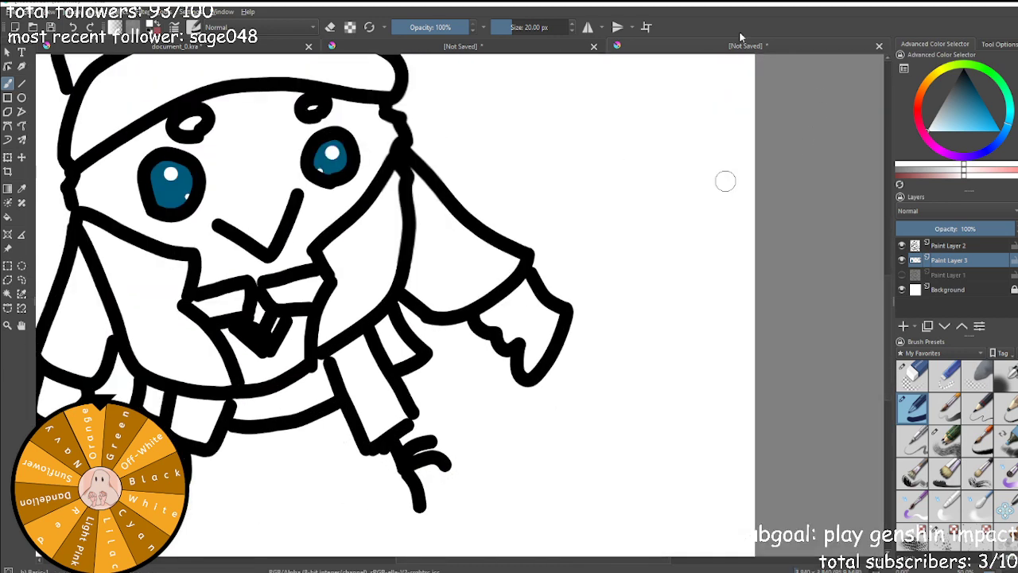
pyautogui.scroll(-5, 471, 233)
pyautogui.scroll(5, 123, 278)
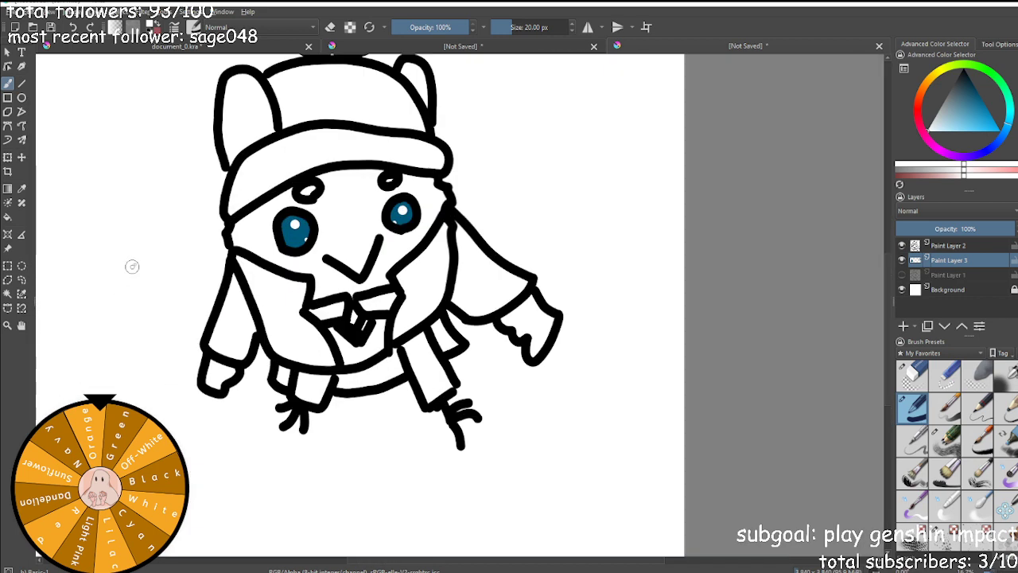
pyautogui.scroll(-4, 290, 183)
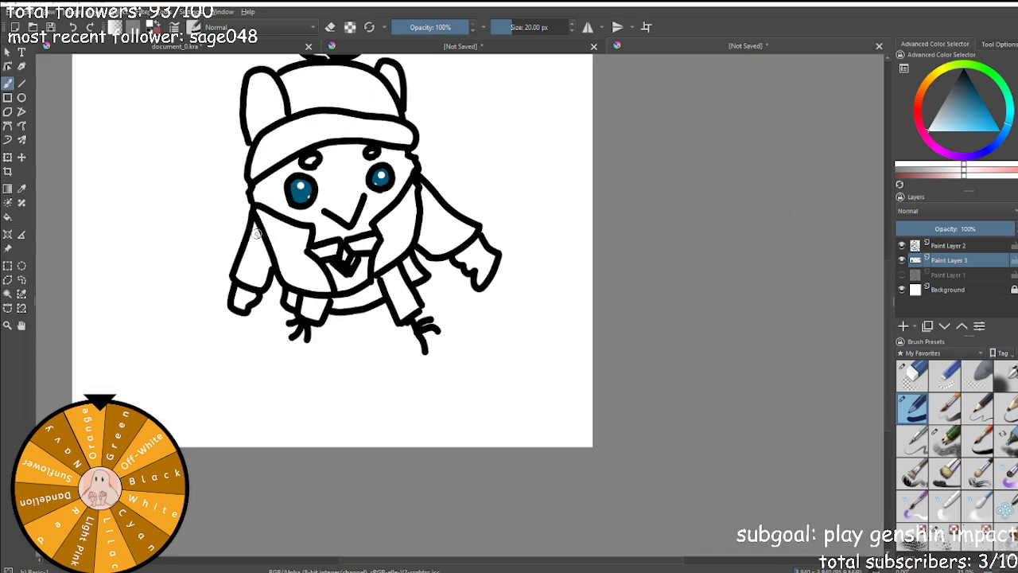
pyautogui.scroll(-3, 315, 215)
# Fill the left-hand jacket sleeve with dark slate blue on Paint Layer 3, using a 40 px brush.
pyautogui.scroll(6, 272, 219)
pyautogui.moveTo(972, 102)
pyautogui.mouseDown()
pyautogui.moveTo(982, 97)
pyautogui.moveTo(969, 93)
pyautogui.mouseUp()
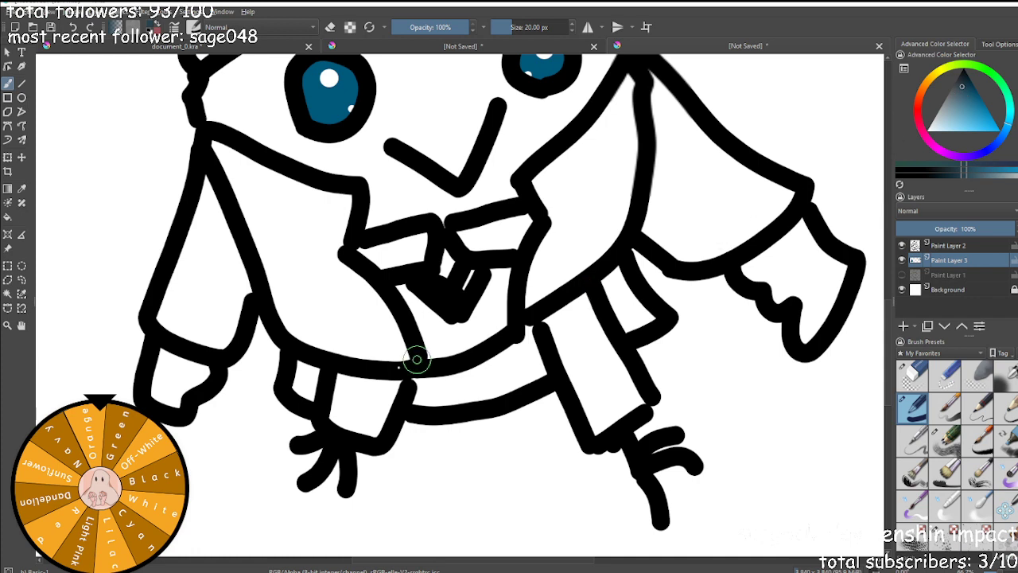
pyautogui.scroll(2, 160, 334)
pyautogui.moveTo(159, 301)
pyautogui.mouseDown()
pyautogui.moveTo(216, 347)
pyautogui.moveTo(232, 348)
pyautogui.mouseUp()
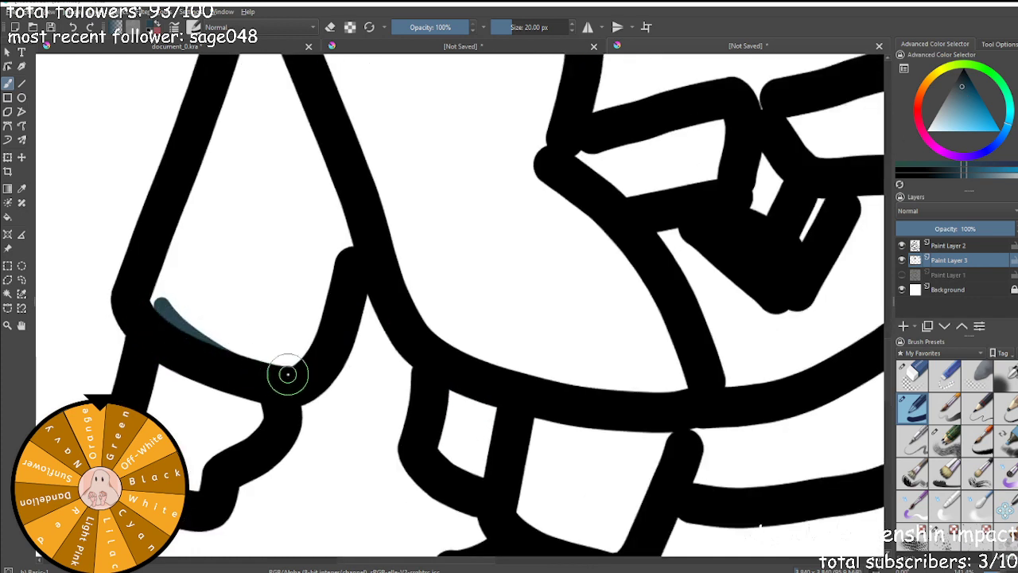
pyautogui.hotkey('ctrl', 'z')
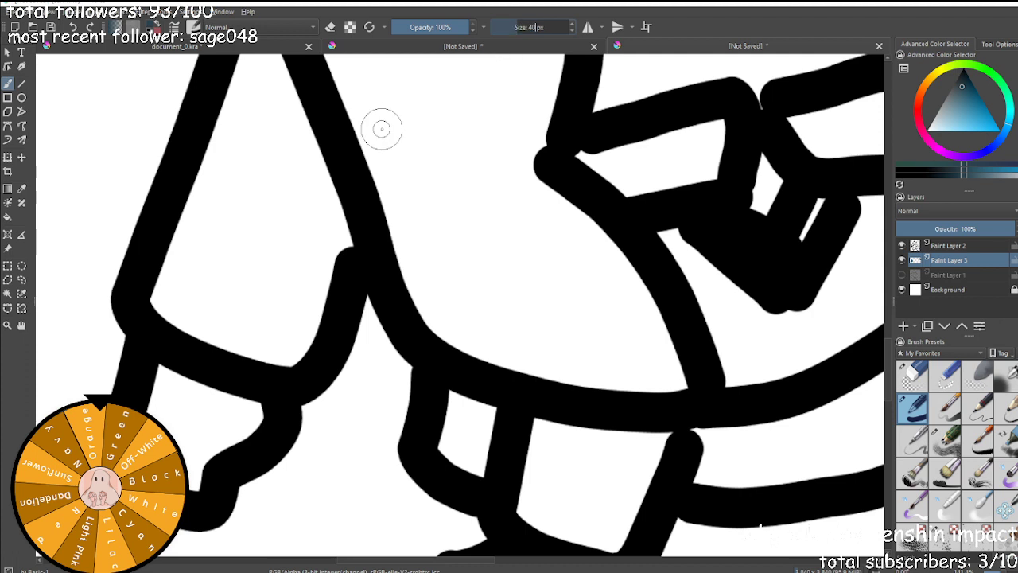
pyautogui.moveTo(236, 113)
pyautogui.mouseDown()
pyautogui.moveTo(161, 315)
pyautogui.moveTo(229, 352)
pyautogui.moveTo(285, 362)
pyautogui.moveTo(304, 348)
pyautogui.moveTo(336, 226)
pyautogui.moveTo(327, 214)
pyautogui.moveTo(323, 267)
pyautogui.moveTo(278, 355)
pyautogui.moveTo(340, 196)
pyautogui.moveTo(273, 336)
pyautogui.moveTo(316, 187)
pyautogui.moveTo(269, 338)
pyautogui.moveTo(190, 299)
pyautogui.moveTo(189, 265)
pyautogui.moveTo(186, 306)
pyautogui.moveTo(248, 140)
pyautogui.moveTo(215, 337)
pyautogui.moveTo(220, 256)
pyautogui.moveTo(240, 218)
pyautogui.moveTo(249, 341)
pyautogui.moveTo(286, 199)
pyautogui.mouseUp()
pyautogui.scroll(-1, 287, 200)
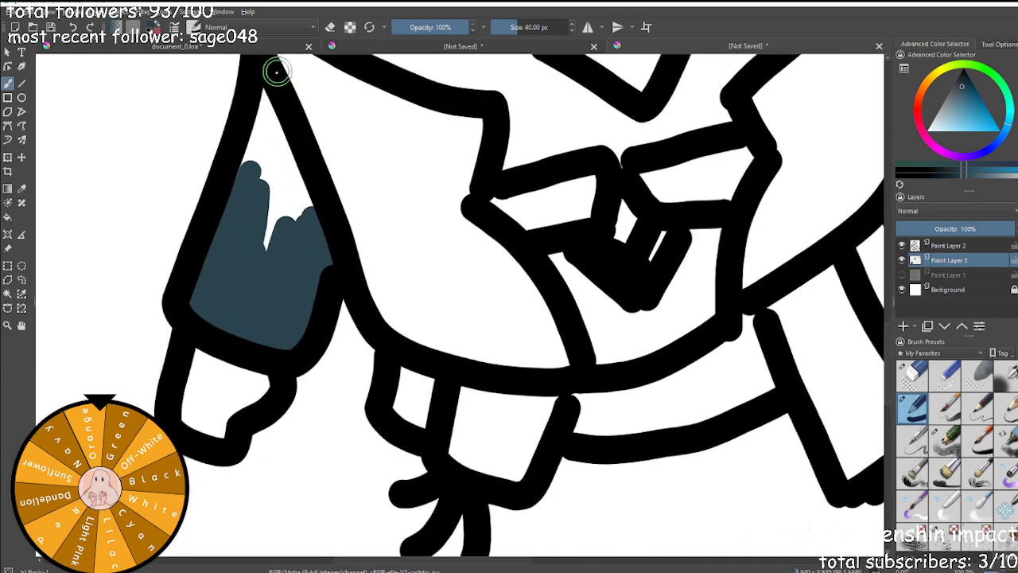
pyautogui.moveTo(267, 88)
pyautogui.mouseDown()
pyautogui.moveTo(315, 235)
pyautogui.moveTo(285, 208)
pyautogui.moveTo(288, 189)
pyautogui.moveTo(249, 259)
pyautogui.moveTo(287, 164)
pyautogui.moveTo(295, 218)
pyautogui.moveTo(266, 132)
pyautogui.moveTo(270, 104)
pyautogui.moveTo(230, 184)
pyautogui.moveTo(268, 138)
pyautogui.moveTo(275, 108)
pyautogui.moveTo(251, 167)
pyautogui.moveTo(277, 151)
pyautogui.mouseUp()
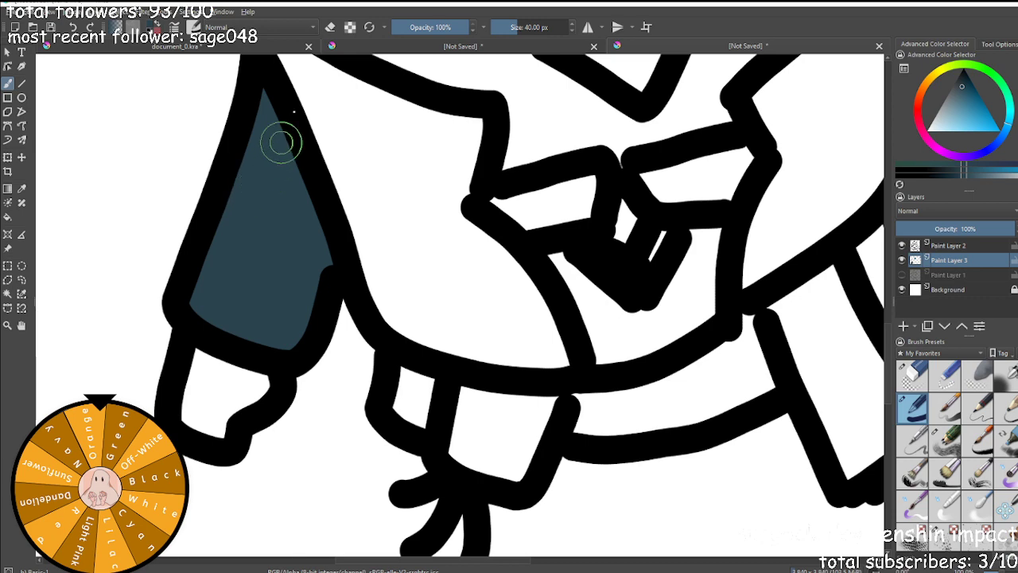
# Fill the left-hand front panel of the jacket with the same slate blue, using a 56.91 px brush.
pyautogui.scroll(-4, 276, 197)
pyautogui.scroll(4, 307, 158)
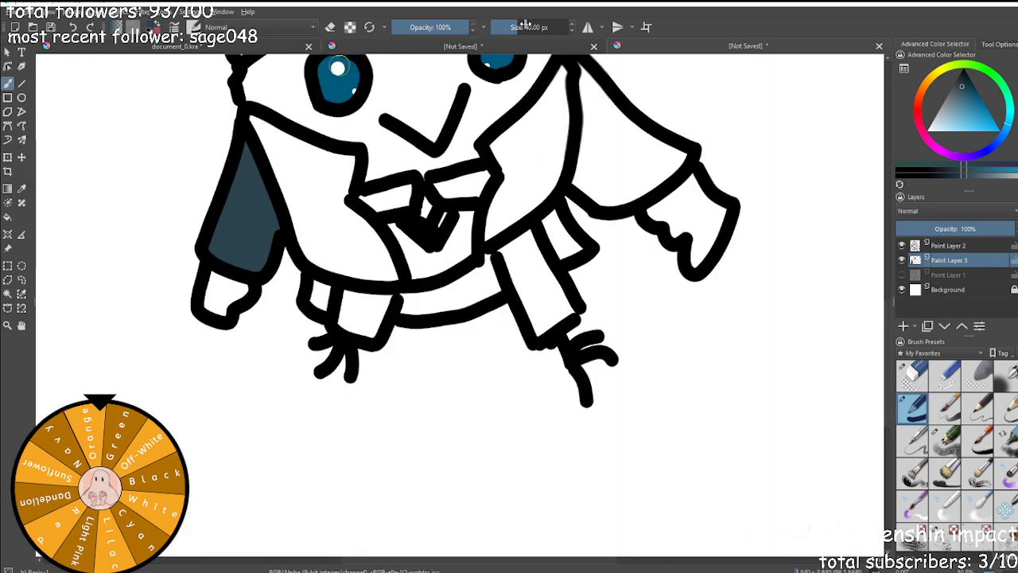
pyautogui.scroll(2, 348, 150)
pyautogui.moveTo(201, 118)
pyautogui.mouseDown()
pyautogui.moveTo(309, 167)
pyautogui.moveTo(357, 165)
pyautogui.moveTo(339, 183)
pyautogui.moveTo(317, 256)
pyautogui.moveTo(325, 233)
pyautogui.moveTo(360, 269)
pyautogui.moveTo(336, 234)
pyautogui.moveTo(368, 264)
pyautogui.moveTo(395, 305)
pyautogui.moveTo(389, 329)
pyautogui.moveTo(285, 297)
pyautogui.moveTo(229, 131)
pyautogui.moveTo(232, 202)
pyautogui.moveTo(246, 201)
pyautogui.moveTo(218, 115)
pyautogui.moveTo(259, 184)
pyautogui.moveTo(284, 193)
pyautogui.moveTo(239, 164)
pyautogui.moveTo(321, 182)
pyautogui.moveTo(313, 253)
pyautogui.moveTo(361, 285)
pyautogui.moveTo(378, 313)
pyautogui.moveTo(281, 280)
pyautogui.moveTo(269, 177)
pyautogui.moveTo(307, 282)
pyautogui.moveTo(286, 253)
pyautogui.moveTo(287, 166)
pyautogui.moveTo(325, 278)
pyautogui.moveTo(294, 163)
pyautogui.moveTo(314, 263)
pyautogui.moveTo(345, 293)
pyautogui.moveTo(331, 282)
pyautogui.moveTo(325, 224)
pyautogui.mouseUp()
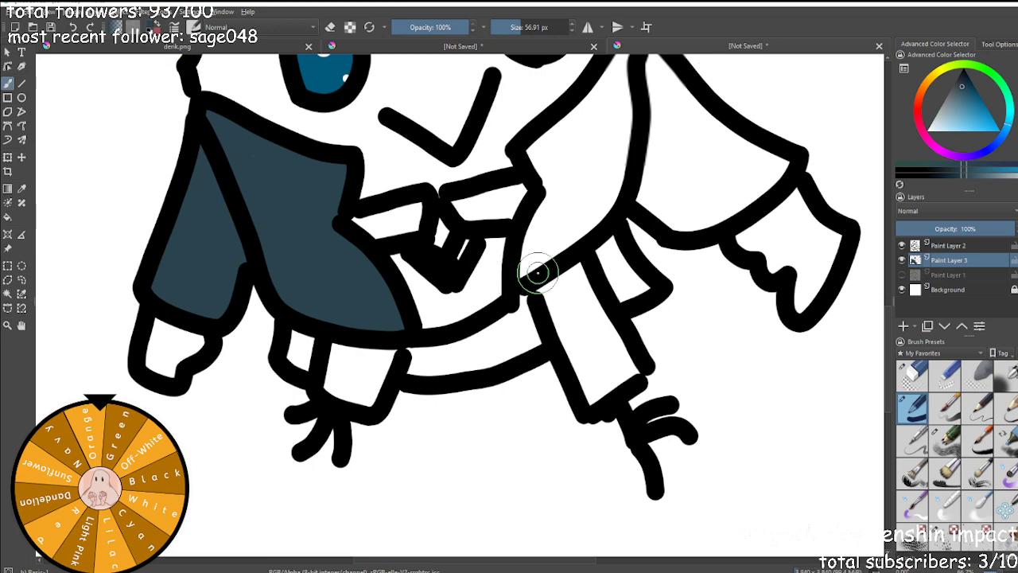
# Fill the right-hand front panel of the jacket with slate blue, covering the remaining white specks.
pyautogui.moveTo(527, 273)
pyautogui.mouseDown()
pyautogui.moveTo(559, 179)
pyautogui.moveTo(534, 256)
pyautogui.moveTo(556, 185)
pyautogui.moveTo(525, 255)
pyautogui.moveTo(552, 180)
pyautogui.moveTo(522, 136)
pyautogui.moveTo(495, 149)
pyautogui.moveTo(555, 75)
pyautogui.moveTo(536, 187)
pyautogui.moveTo(548, 119)
pyautogui.moveTo(533, 186)
pyautogui.moveTo(477, 252)
pyautogui.moveTo(537, 195)
pyautogui.moveTo(555, 160)
pyautogui.moveTo(547, 182)
pyautogui.moveTo(558, 115)
pyautogui.moveTo(519, 186)
pyautogui.mouseUp()
pyautogui.scroll(-2, 493, 135)
pyautogui.scroll(1, 568, 124)
pyautogui.moveTo(490, 231)
pyautogui.mouseDown()
pyautogui.moveTo(487, 178)
pyautogui.moveTo(541, 119)
pyautogui.moveTo(510, 185)
pyautogui.mouseUp()
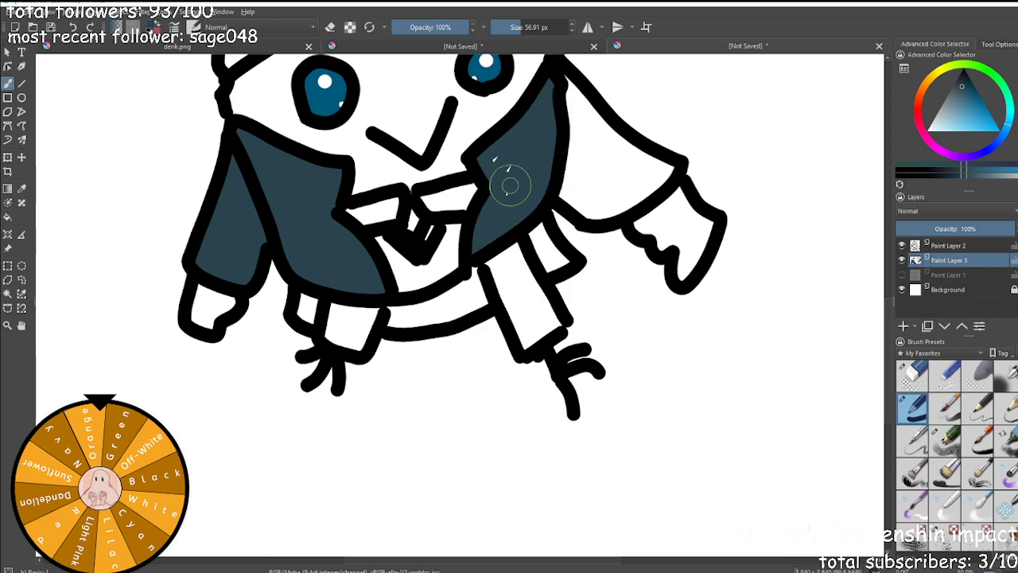
pyautogui.moveTo(529, 131)
pyautogui.mouseDown()
pyautogui.moveTo(502, 175)
pyautogui.moveTo(514, 188)
pyautogui.moveTo(495, 162)
pyautogui.mouseUp()
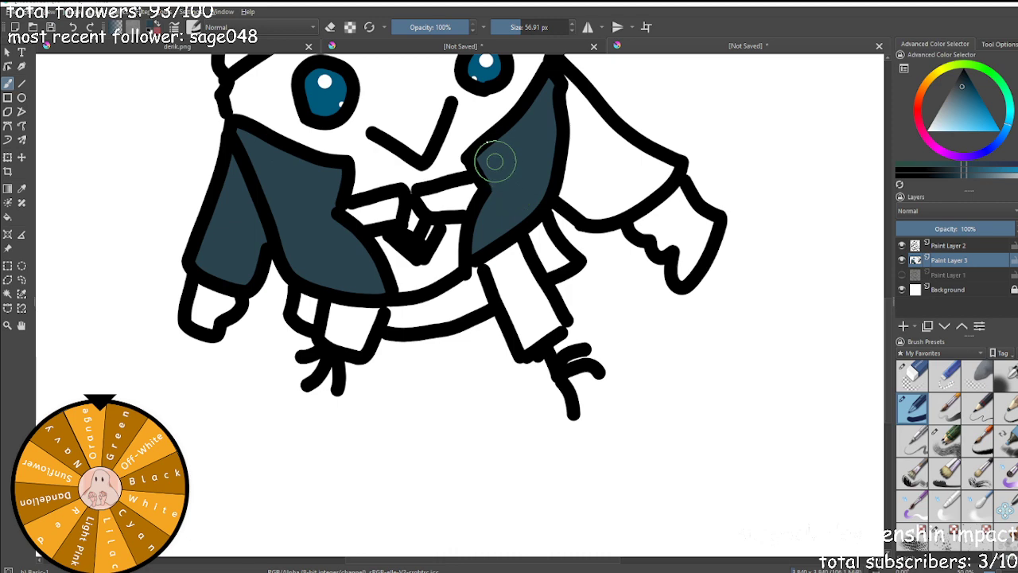
# Colour the right-hand jacket sleeve and the small coat pieces beside the legs slate blue.
pyautogui.moveTo(709, 168); pyautogui.dragTo(550, 140)
pyautogui.moveTo(396, 166)
pyautogui.mouseDown()
pyautogui.moveTo(430, 192)
pyautogui.moveTo(511, 144)
pyautogui.moveTo(457, 110)
pyautogui.moveTo(409, 54)
pyautogui.moveTo(404, 161)
pyautogui.moveTo(424, 180)
pyautogui.moveTo(443, 181)
pyautogui.moveTo(494, 148)
pyautogui.moveTo(415, 100)
pyautogui.moveTo(404, 75)
pyautogui.moveTo(438, 93)
pyautogui.moveTo(463, 135)
pyautogui.moveTo(416, 76)
pyautogui.moveTo(460, 152)
pyautogui.moveTo(439, 177)
pyautogui.moveTo(475, 155)
pyautogui.moveTo(447, 135)
pyautogui.moveTo(485, 145)
pyautogui.moveTo(436, 173)
pyautogui.moveTo(407, 148)
pyautogui.moveTo(401, 116)
pyautogui.moveTo(434, 164)
pyautogui.moveTo(561, 164)
pyautogui.moveTo(499, 205)
pyautogui.moveTo(433, 152)
pyautogui.moveTo(449, 151)
pyautogui.moveTo(446, 165)
pyautogui.moveTo(426, 124)
pyautogui.moveTo(411, 149)
pyautogui.moveTo(431, 174)
pyautogui.moveTo(342, 138)
pyautogui.moveTo(343, 161)
pyautogui.moveTo(371, 155)
pyautogui.mouseUp()
pyautogui.scroll(-5, 383, 132)
pyautogui.scroll(5, 298, 142)
pyautogui.moveTo(530, 129); pyautogui.dragTo(529, 156)
pyautogui.scroll(-5, 531, 142)
pyautogui.scroll(5, 548, 138)
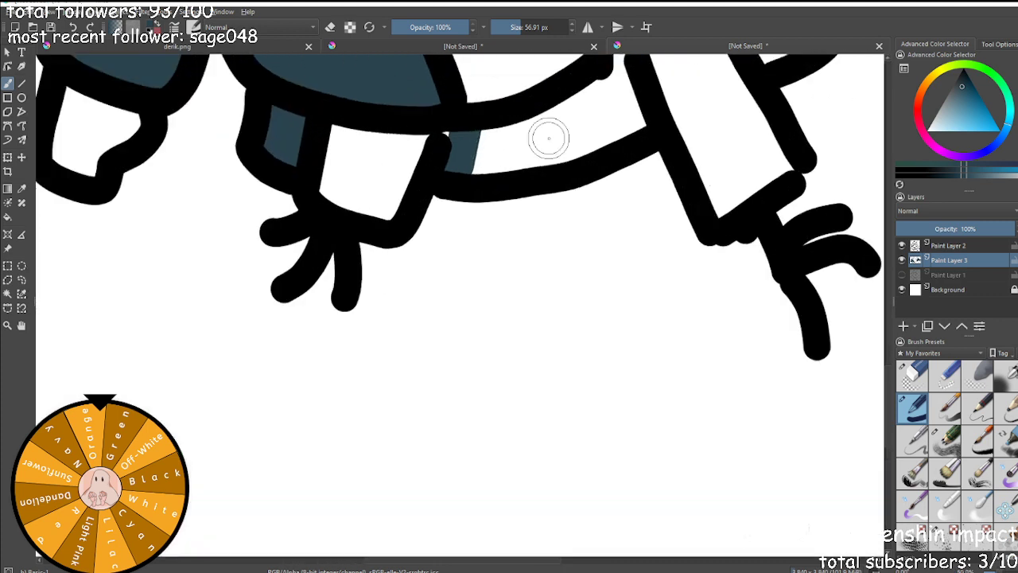
# Fill the curved strip of the coat between the two legs with slate blue.
pyautogui.moveTo(456, 134)
pyautogui.mouseDown()
pyautogui.moveTo(509, 136)
pyautogui.moveTo(602, 87)
pyautogui.mouseUp()
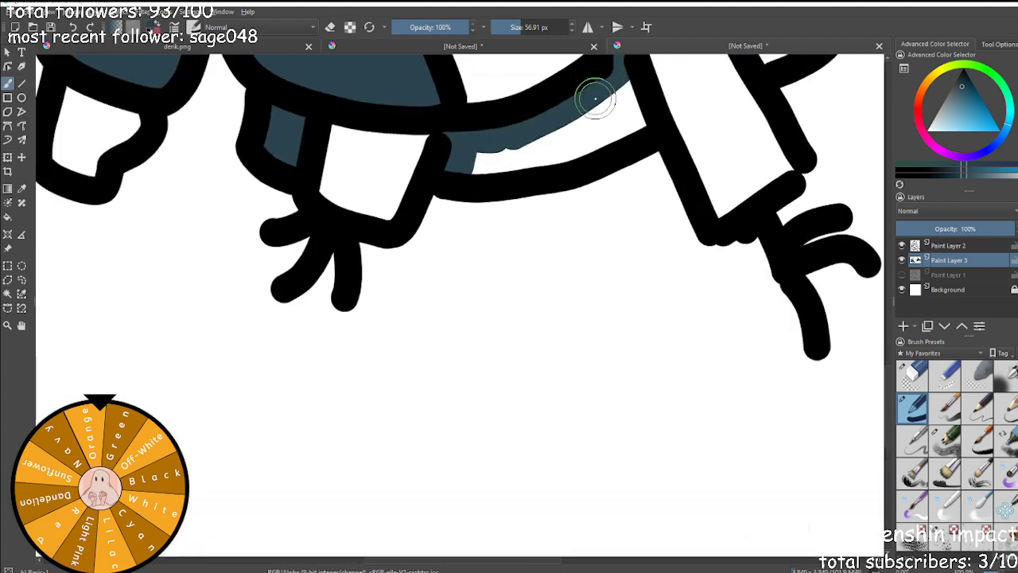
pyautogui.scroll(-3, 602, 87)
pyautogui.scroll(4, 352, 209)
pyautogui.moveTo(407, 189)
pyautogui.mouseDown()
pyautogui.moveTo(497, 174)
pyautogui.moveTo(558, 146)
pyautogui.moveTo(559, 102)
pyautogui.moveTo(582, 156)
pyautogui.moveTo(484, 200)
pyautogui.moveTo(417, 202)
pyautogui.moveTo(483, 144)
pyautogui.moveTo(541, 118)
pyautogui.moveTo(561, 125)
pyautogui.moveTo(512, 116)
pyautogui.moveTo(530, 151)
pyautogui.moveTo(520, 160)
pyautogui.moveTo(491, 103)
pyautogui.moveTo(530, 127)
pyautogui.moveTo(548, 169)
pyautogui.mouseUp()
pyautogui.scroll(-2, 444, 150)
pyautogui.scroll(-6, 547, 169)
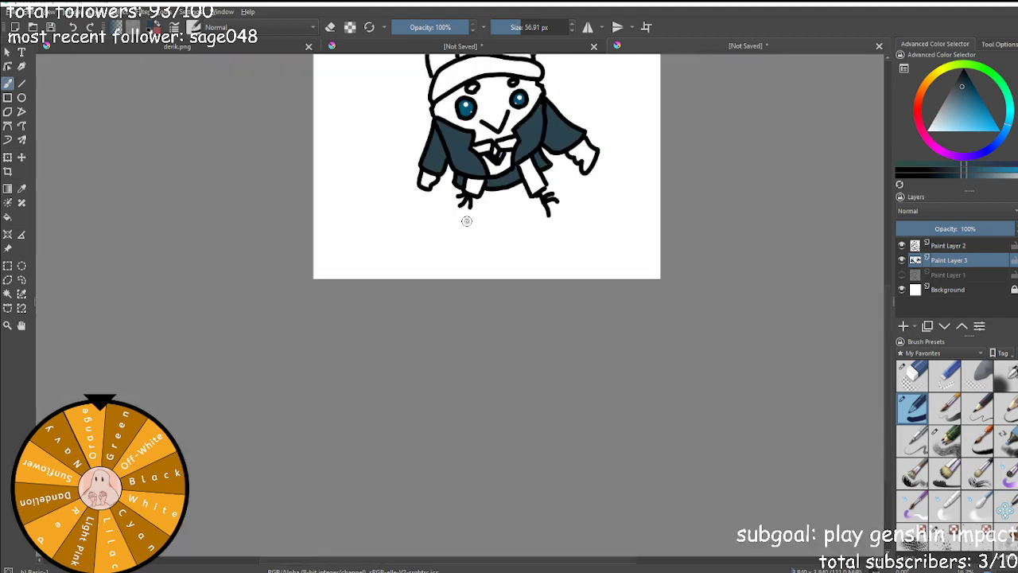
# Pick a slightly darker slate blue and repaint the lower coat parts behind and between the legs.
pyautogui.click(962, 81)
pyautogui.scroll(7, 445, 146)
pyautogui.moveTo(273, 165)
pyautogui.mouseDown()
pyautogui.moveTo(282, 217)
pyautogui.moveTo(309, 195)
pyautogui.moveTo(325, 156)
pyautogui.moveTo(344, 171)
pyautogui.moveTo(290, 198)
pyautogui.moveTo(337, 218)
pyautogui.mouseUp()
pyautogui.moveTo(547, 170)
pyautogui.mouseDown()
pyautogui.moveTo(534, 237)
pyautogui.moveTo(500, 238)
pyautogui.moveTo(609, 209)
pyautogui.mouseUp()
pyautogui.scroll(-8, 557, 245)
pyautogui.scroll(3, 557, 245)
pyautogui.moveTo(600, 167)
pyautogui.mouseDown()
pyautogui.moveTo(604, 200)
pyautogui.moveTo(578, 221)
pyautogui.moveTo(511, 214)
pyautogui.moveTo(599, 193)
pyautogui.moveTo(479, 236)
pyautogui.moveTo(456, 216)
pyautogui.moveTo(466, 230)
pyautogui.moveTo(454, 236)
pyautogui.moveTo(432, 202)
pyautogui.moveTo(445, 234)
pyautogui.moveTo(444, 199)
pyautogui.mouseUp()
pyautogui.scroll(-3, 497, 230)
pyautogui.scroll(2, 499, 228)
pyautogui.scroll(-3, 445, 198)
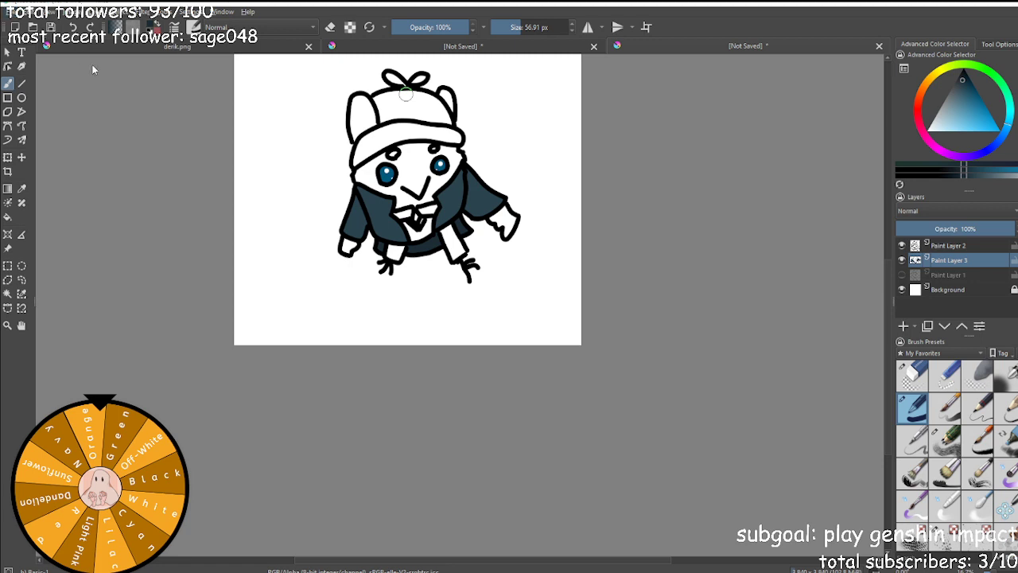
# Create a new blank document and sketch a round head near the canvas centre with the pencil brush, undoing the first attempt.
pyautogui.hotkey('ctrl', 'n')
pyautogui.press('Return')
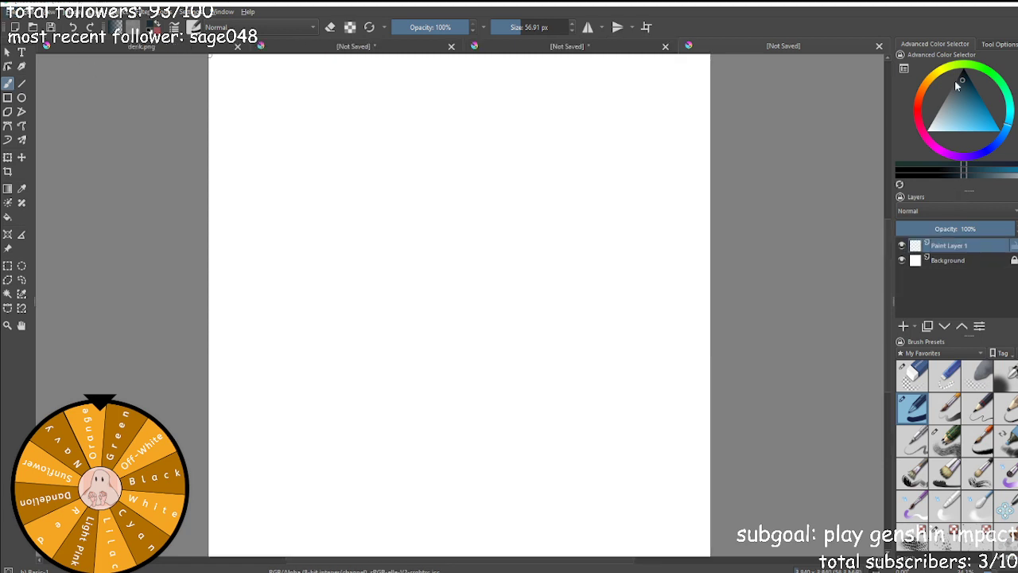
pyautogui.click(945, 442)
pyautogui.moveTo(401, 270)
pyautogui.mouseDown()
pyautogui.moveTo(416, 198)
pyautogui.moveTo(411, 295)
pyautogui.moveTo(409, 223)
pyautogui.mouseUp()
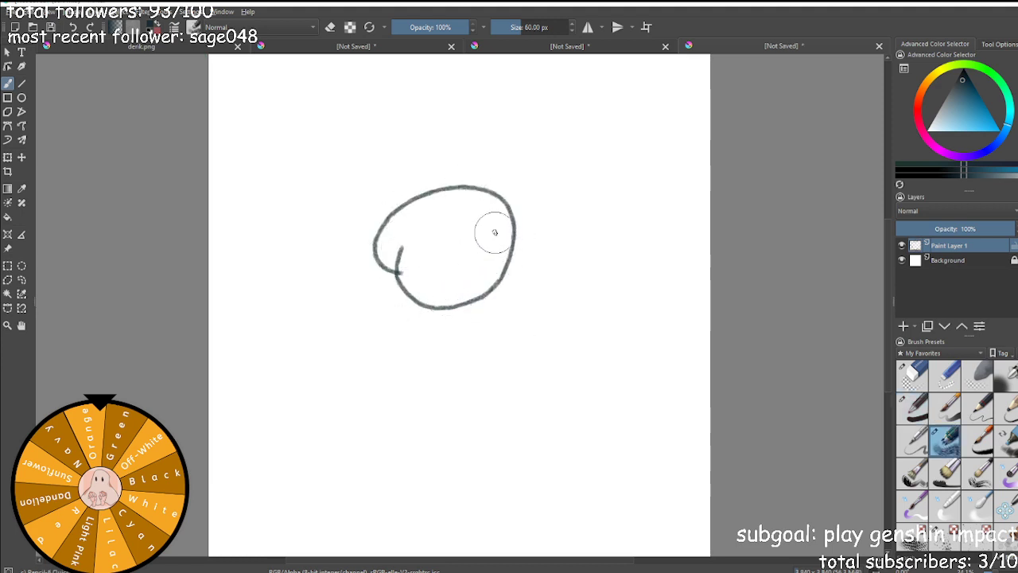
pyautogui.hotkey('ctrl', 'z')
pyautogui.moveTo(502, 337)
pyautogui.mouseDown()
pyautogui.moveTo(463, 322)
pyautogui.moveTo(462, 237)
pyautogui.moveTo(526, 234)
pyautogui.moveTo(550, 289)
pyautogui.moveTo(543, 315)
pyautogui.moveTo(493, 338)
pyautogui.mouseUp()
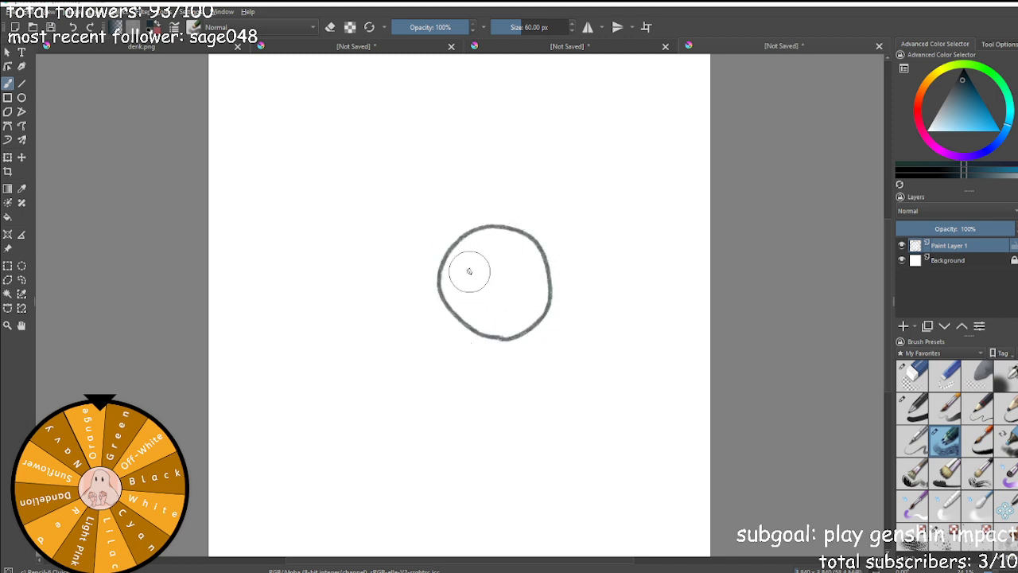
# Sketch the face inside the round head with an angular nose line and slanted, half-lidded eyes.
pyautogui.moveTo(457, 245)
pyautogui.mouseDown()
pyautogui.moveTo(466, 278)
pyautogui.moveTo(450, 301)
pyautogui.mouseUp()
pyautogui.moveTo(455, 249)
pyautogui.mouseDown()
pyautogui.moveTo(521, 281)
pyautogui.moveTo(532, 293)
pyautogui.moveTo(517, 281)
pyautogui.moveTo(494, 289)
pyautogui.moveTo(525, 284)
pyautogui.mouseUp()
pyautogui.hotkey('ctrl', 'z')
pyautogui.hotkey('ctrl', 'z')
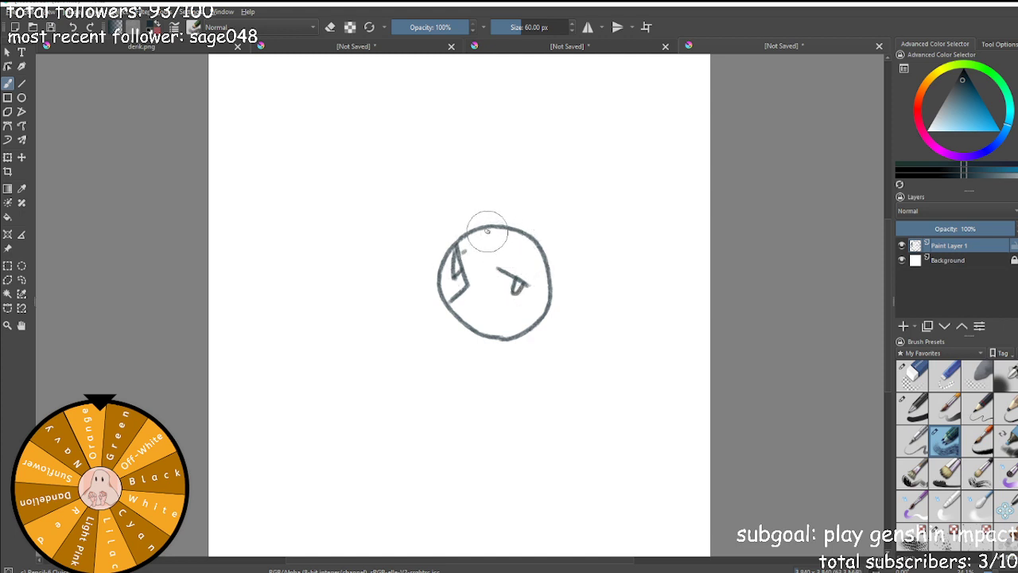
# Sketch a tilted top hat with a curved brim on the head and a small oval brow above the eye.
pyautogui.moveTo(492, 229)
pyautogui.mouseDown()
pyautogui.moveTo(561, 288)
pyautogui.moveTo(564, 263)
pyautogui.moveTo(524, 223)
pyautogui.moveTo(501, 224)
pyautogui.moveTo(483, 242)
pyautogui.mouseUp()
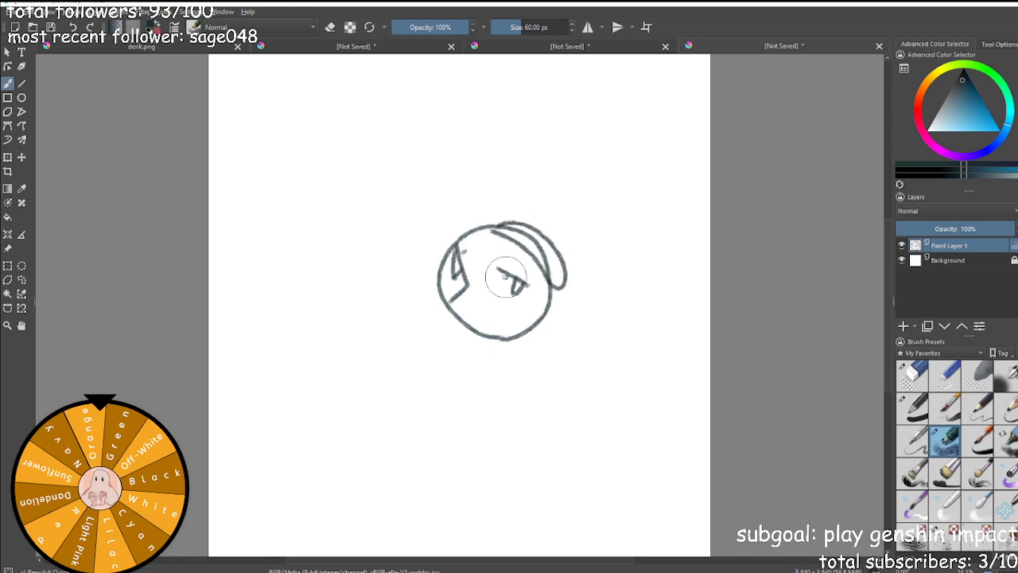
pyautogui.moveTo(534, 262); pyautogui.dragTo(517, 264)
pyautogui.moveTo(531, 223)
pyautogui.mouseDown()
pyautogui.moveTo(566, 168)
pyautogui.moveTo(596, 193)
pyautogui.moveTo(600, 204)
pyautogui.moveTo(563, 265)
pyautogui.mouseUp()
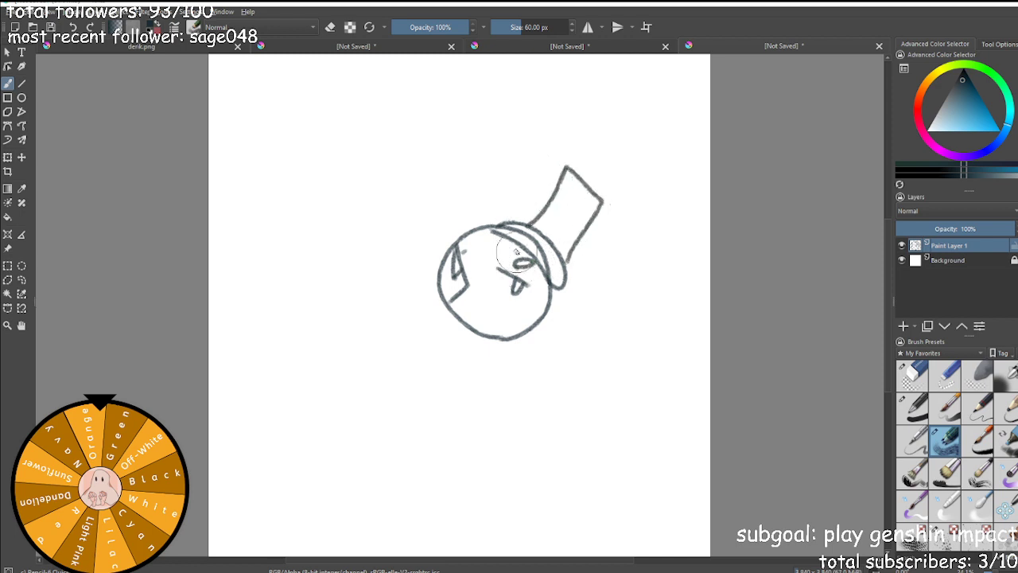
# Draw the two upper body lines below the head and add a short stroke beside the far eye.
pyautogui.moveTo(547, 305); pyautogui.dragTo(537, 409)
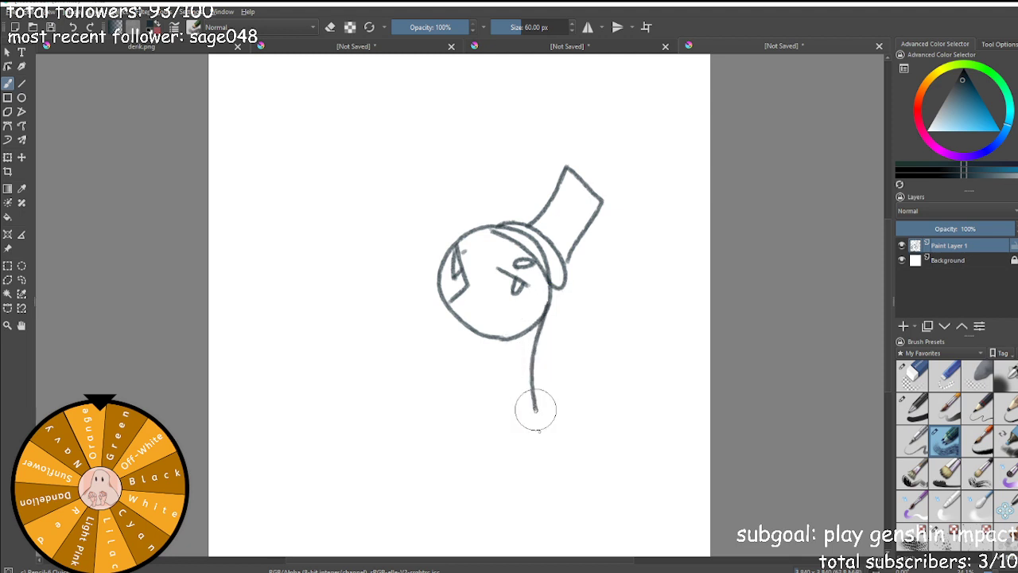
pyautogui.moveTo(449, 318); pyautogui.dragTo(458, 384)
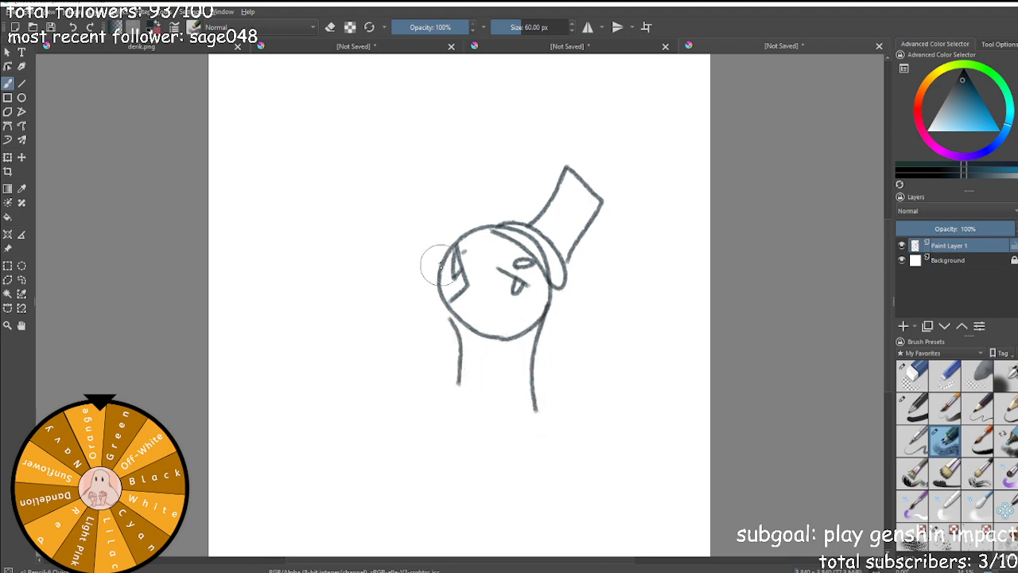
pyautogui.moveTo(447, 254); pyautogui.dragTo(443, 275)
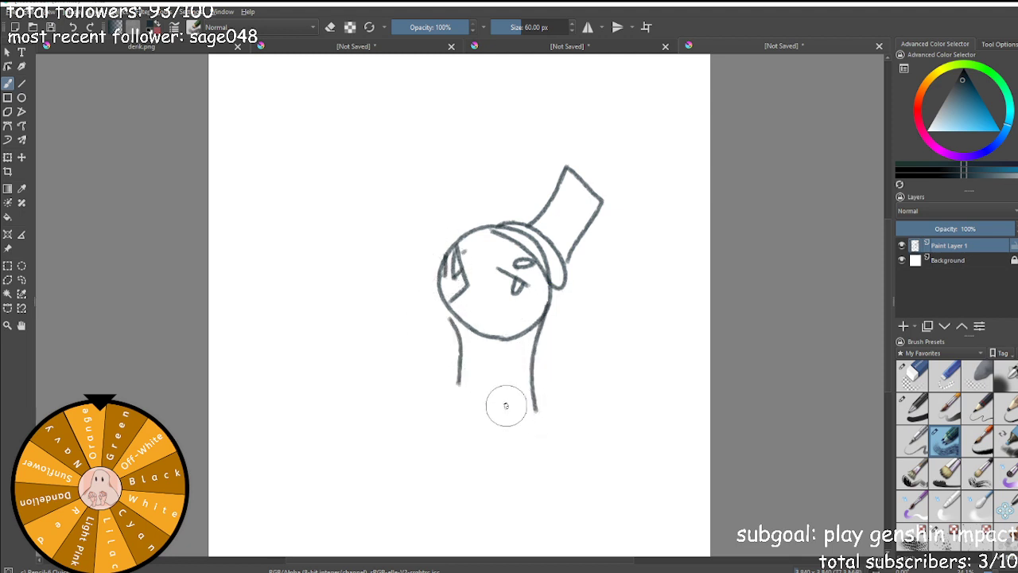
# Extend both sides of the body downward in a bend, undoing the strokes that miss.
pyautogui.scroll(-3, 443, 404)
pyautogui.scroll(3, 466, 467)
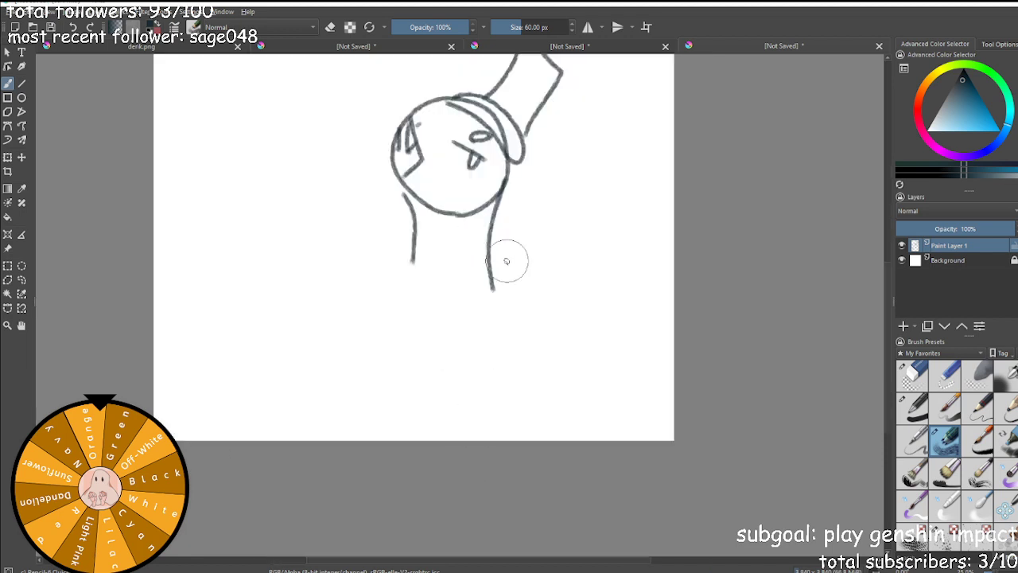
pyautogui.moveTo(493, 285); pyautogui.dragTo(537, 355)
pyautogui.moveTo(408, 257)
pyautogui.mouseDown()
pyautogui.moveTo(421, 311)
pyautogui.moveTo(445, 342)
pyautogui.moveTo(446, 385)
pyautogui.moveTo(434, 400)
pyautogui.mouseUp()
pyautogui.hotkey('ctrl', 'z')
pyautogui.moveTo(449, 363); pyautogui.dragTo(418, 437)
pyautogui.hotkey('ctrl', 'z')
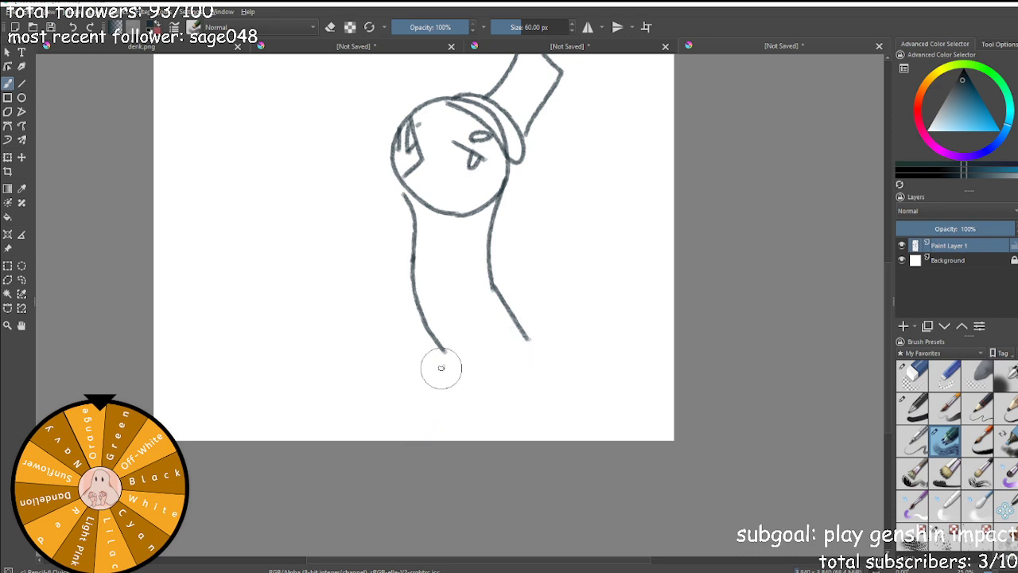
# Complete the front body line and add a small rounded foot and a bent arm with a pointed hand.
pyautogui.moveTo(422, 328)
pyautogui.mouseDown()
pyautogui.moveTo(388, 389)
pyautogui.moveTo(449, 362)
pyautogui.moveTo(393, 348)
pyautogui.moveTo(388, 360)
pyautogui.moveTo(446, 350)
pyautogui.mouseUp()
pyautogui.hotkey('ctrl', 'z')
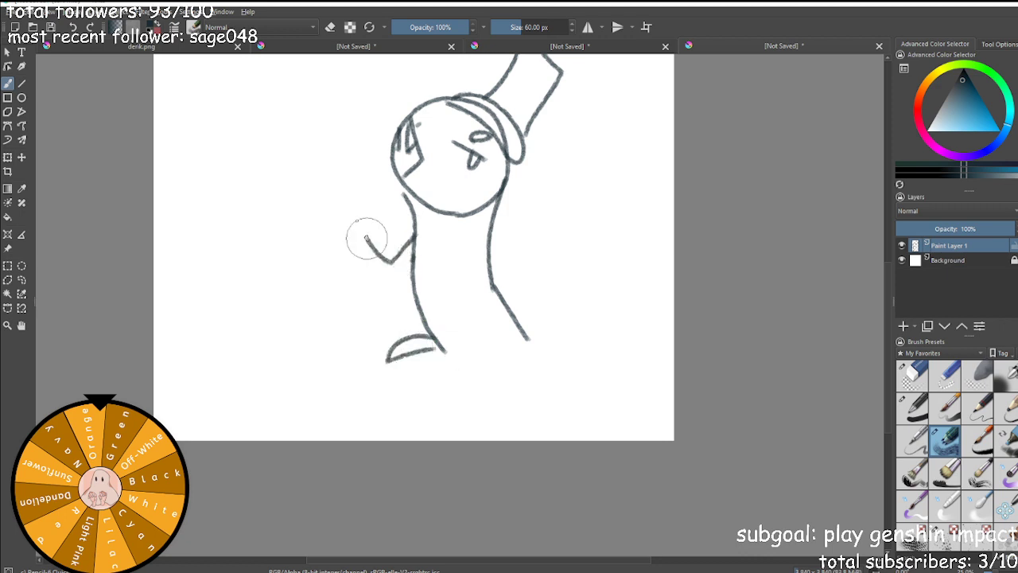
pyautogui.moveTo(425, 224)
pyautogui.mouseDown()
pyautogui.moveTo(397, 221)
pyautogui.moveTo(377, 262)
pyautogui.moveTo(394, 255)
pyautogui.moveTo(415, 264)
pyautogui.moveTo(434, 246)
pyautogui.mouseUp()
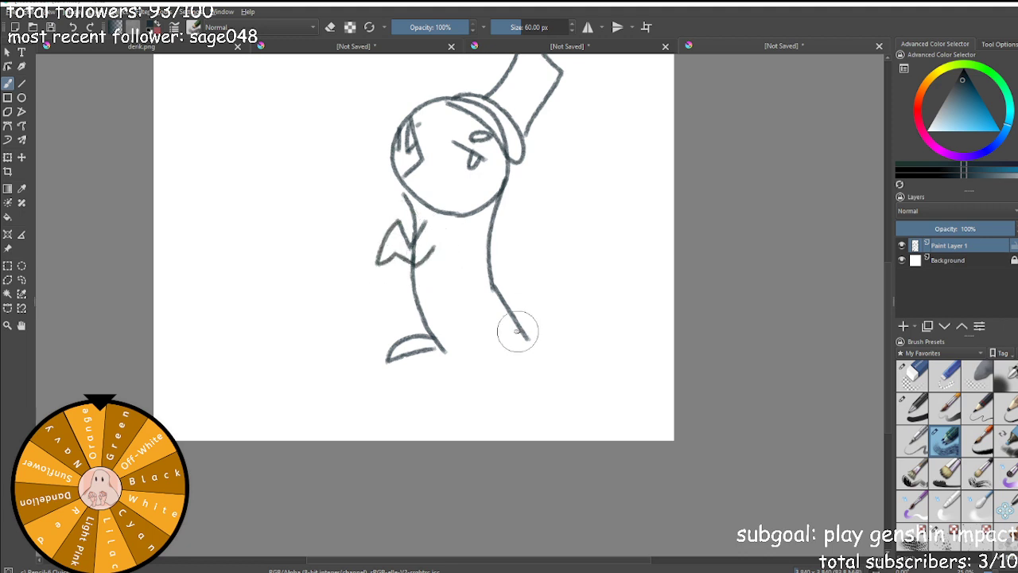
# Close the lower body with a curved tail that tapers to a point at the canvas's lower edge.
pyautogui.moveTo(536, 339)
pyautogui.mouseDown()
pyautogui.moveTo(563, 326)
pyautogui.moveTo(589, 263)
pyautogui.mouseUp()
pyautogui.hotkey('ctrl', 'z')
pyautogui.moveTo(524, 328)
pyautogui.mouseDown()
pyautogui.moveTo(536, 420)
pyautogui.moveTo(434, 435)
pyautogui.moveTo(484, 390)
pyautogui.mouseUp()
pyautogui.moveTo(439, 345)
pyautogui.mouseDown()
pyautogui.moveTo(480, 371)
pyautogui.moveTo(484, 389)
pyautogui.mouseUp()
# Add a row of angular spikes along the creature's back from the head down to the tail.
pyautogui.moveTo(507, 166)
pyautogui.mouseDown()
pyautogui.moveTo(541, 211)
pyautogui.moveTo(497, 237)
pyautogui.mouseUp()
pyautogui.hotkey('ctrl', 'z')
pyautogui.moveTo(513, 156); pyautogui.dragTo(519, 185)
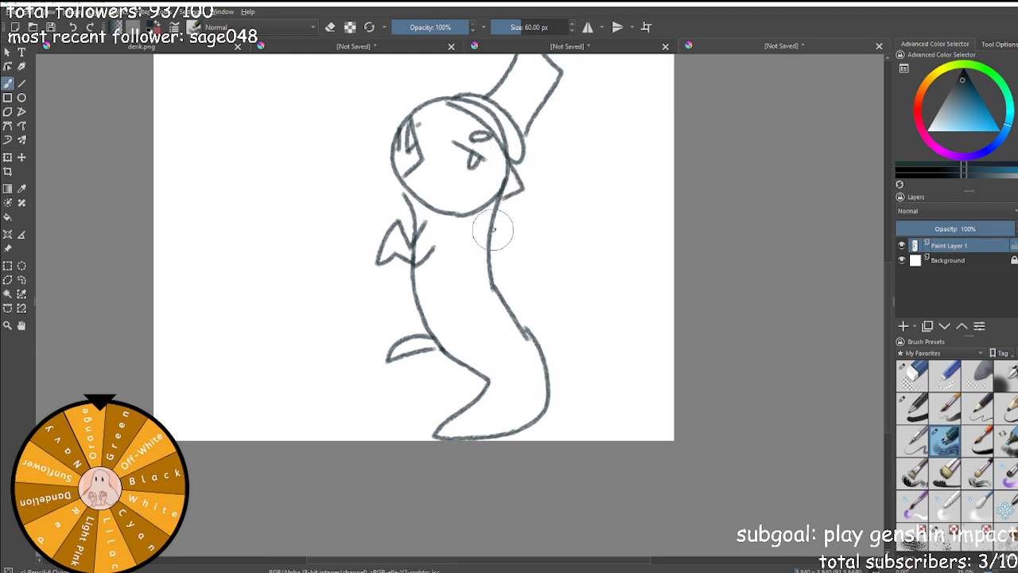
pyautogui.moveTo(496, 218); pyautogui.dragTo(518, 257)
pyautogui.hotkey('ctrl', 'z')
pyautogui.moveTo(493, 223)
pyautogui.mouseDown()
pyautogui.moveTo(512, 249)
pyautogui.moveTo(501, 266)
pyautogui.mouseUp()
pyautogui.moveTo(504, 301)
pyautogui.mouseDown()
pyautogui.moveTo(533, 307)
pyautogui.moveTo(539, 360)
pyautogui.moveTo(545, 354)
pyautogui.moveTo(572, 393)
pyautogui.moveTo(549, 402)
pyautogui.mouseUp()
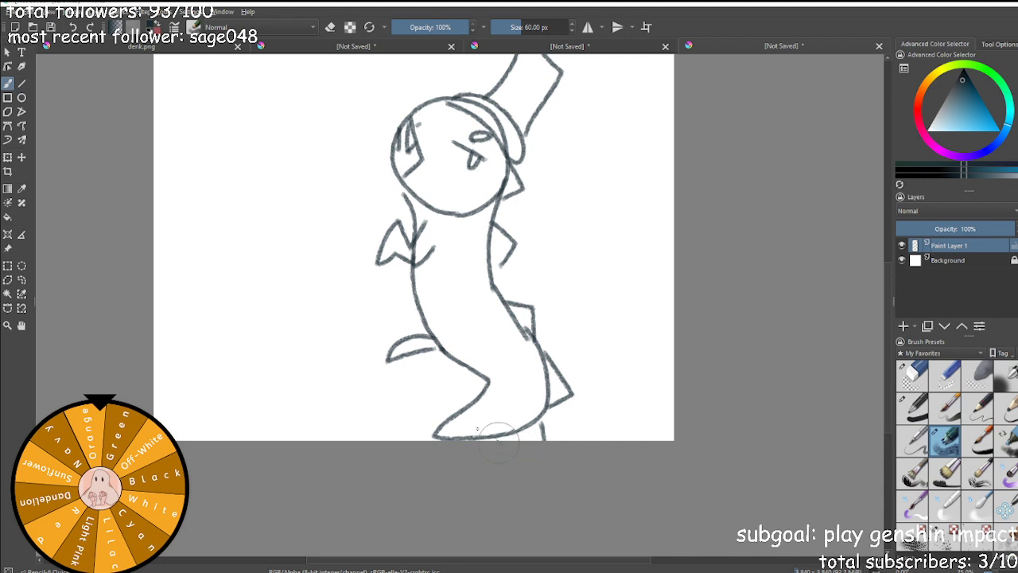
pyautogui.scroll(-3, 458, 434)
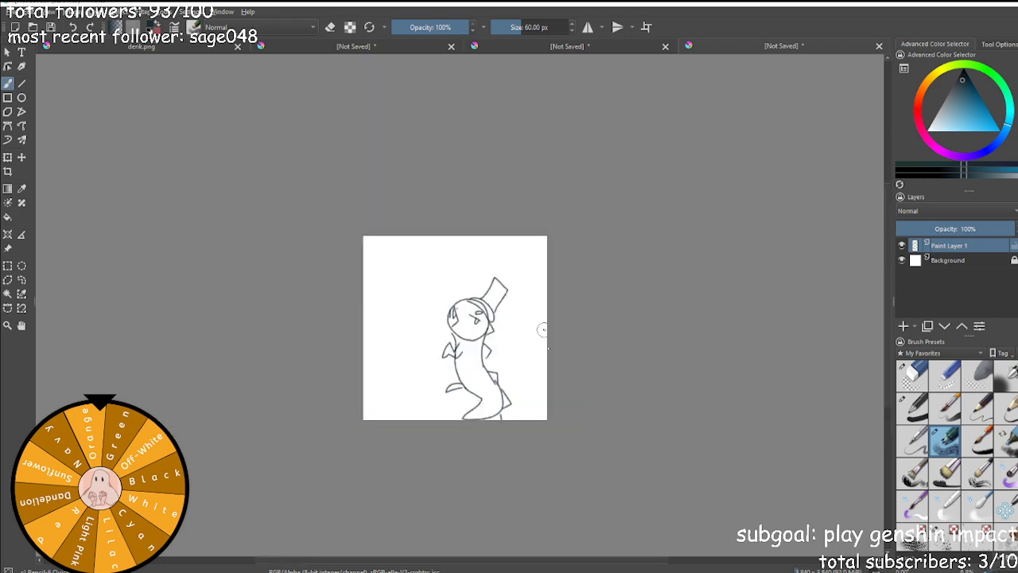
pyautogui.scroll(4, 415, 388)
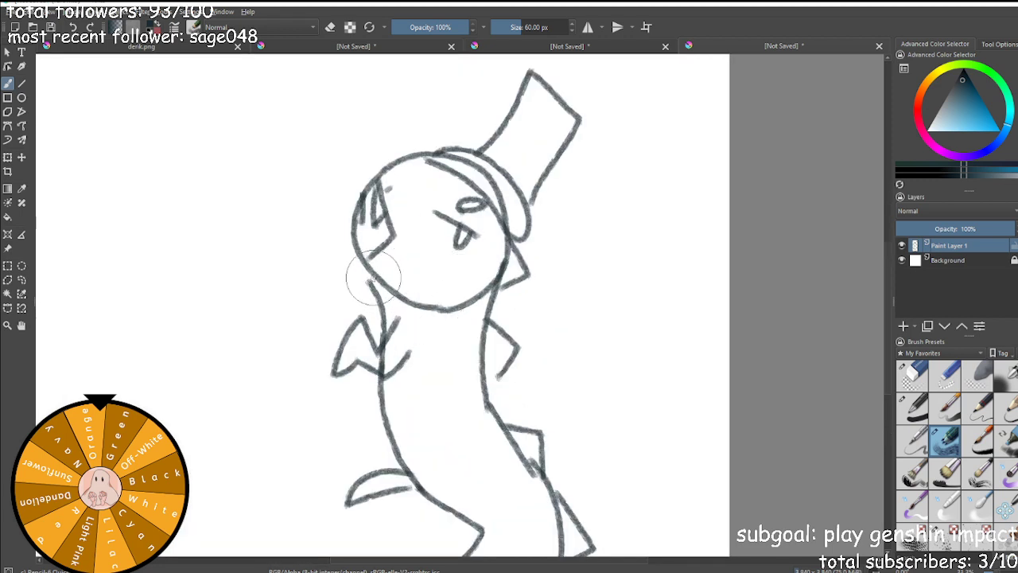
pyautogui.scroll(-3, 381, 357)
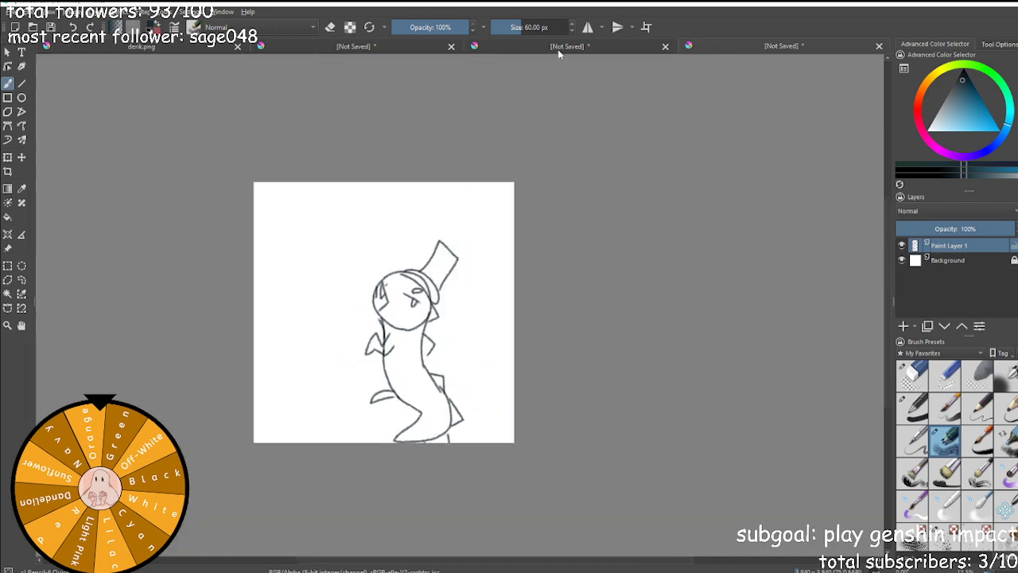
# Switch from the creature sketch back to the partly coloured bird character document.
pyautogui.click(337, 47)
pyautogui.click(335, 47)
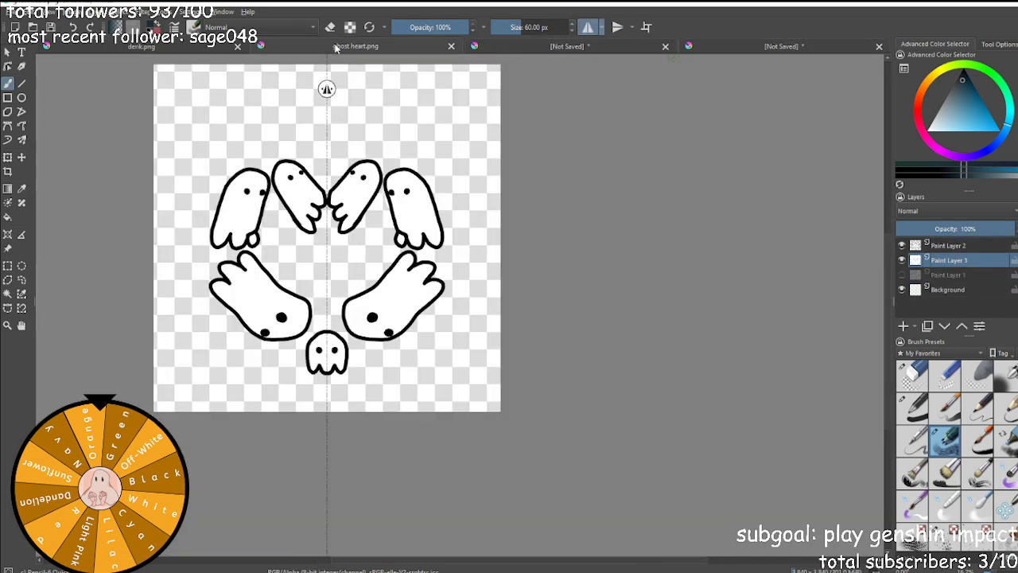
pyautogui.click(549, 48)
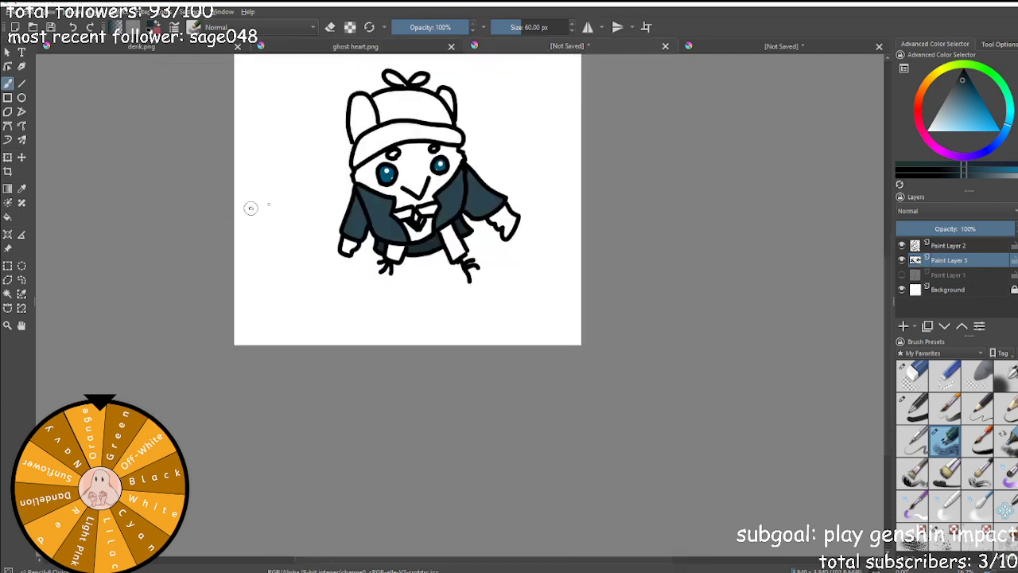
pyautogui.scroll(5, 347, 166)
pyautogui.scroll(-6, 525, 275)
pyautogui.scroll(8, 565, 267)
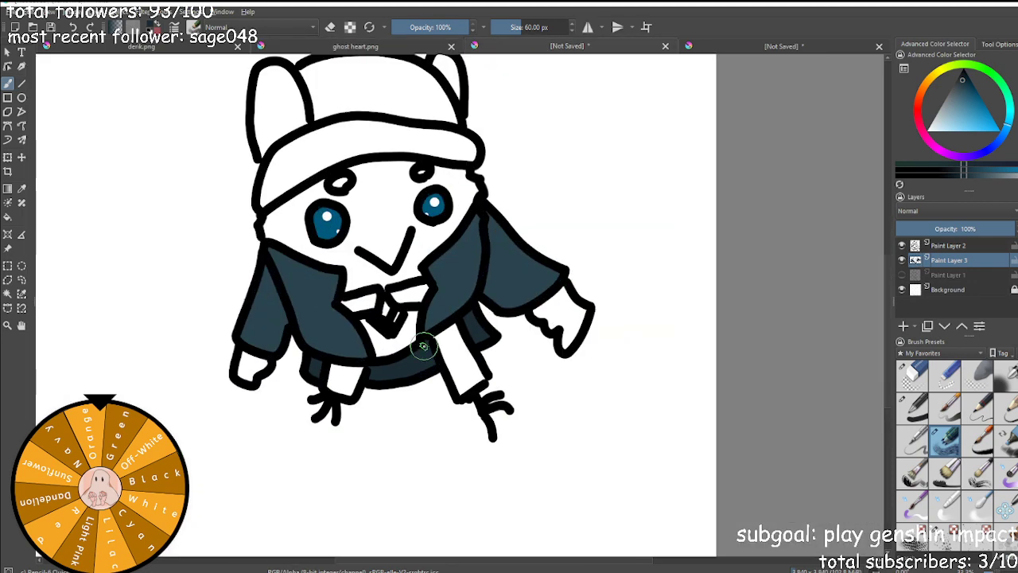
# Pick a light grey and fill the two white collar pieces at the neck on Paint Layer 3 with the ink brush.
pyautogui.moveTo(941, 108)
pyautogui.mouseDown()
pyautogui.moveTo(924, 131)
pyautogui.moveTo(930, 121)
pyautogui.mouseUp()
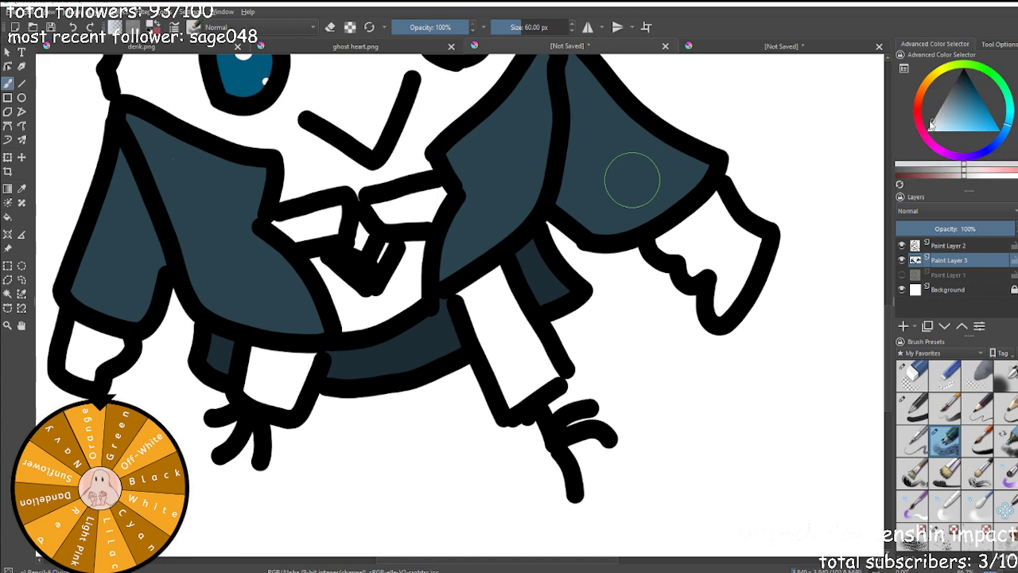
pyautogui.scroll(4, 323, 213)
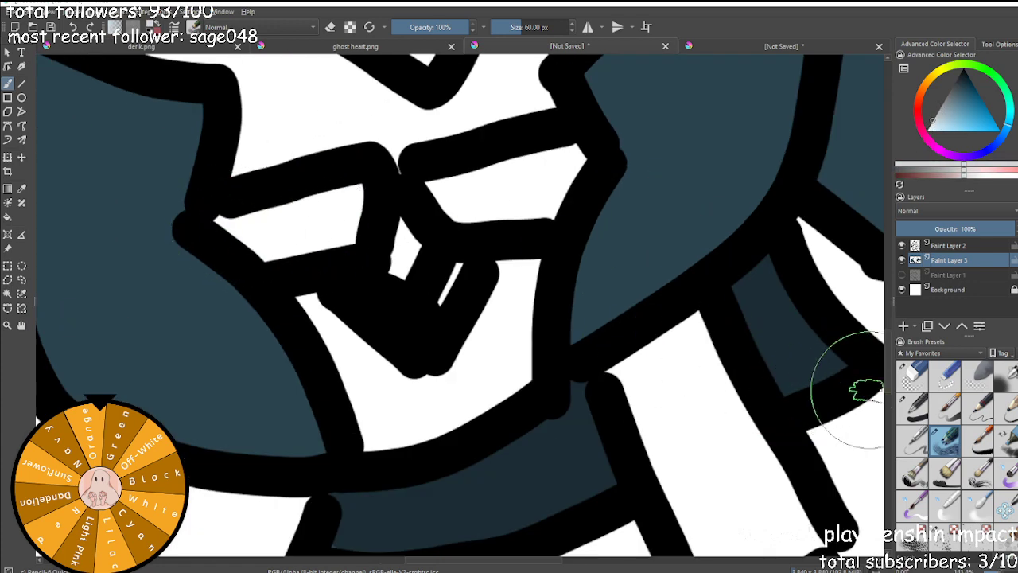
pyautogui.click(912, 408)
pyautogui.click(233, 223)
pyautogui.moveTo(234, 223)
pyautogui.mouseDown()
pyautogui.moveTo(319, 245)
pyautogui.moveTo(269, 243)
pyautogui.moveTo(326, 240)
pyautogui.moveTo(353, 188)
pyautogui.moveTo(231, 206)
pyautogui.moveTo(261, 241)
pyautogui.moveTo(438, 196)
pyautogui.moveTo(466, 230)
pyautogui.moveTo(564, 210)
pyautogui.moveTo(590, 166)
pyautogui.moveTo(563, 149)
pyautogui.moveTo(498, 141)
pyautogui.moveTo(468, 176)
pyautogui.moveTo(560, 176)
pyautogui.moveTo(423, 212)
pyautogui.mouseUp()
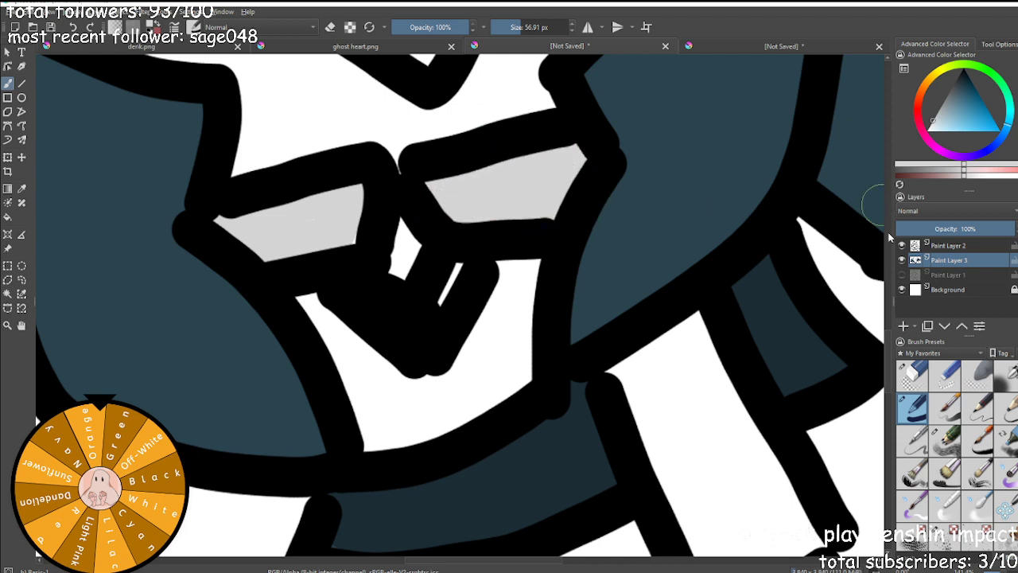
# Erase the outline bump on Paint Layer 2 where the jacket edge meets the right-hand leg.
pyautogui.click(919, 246)
pyautogui.click(912, 374)
pyautogui.scroll(2, 547, 524)
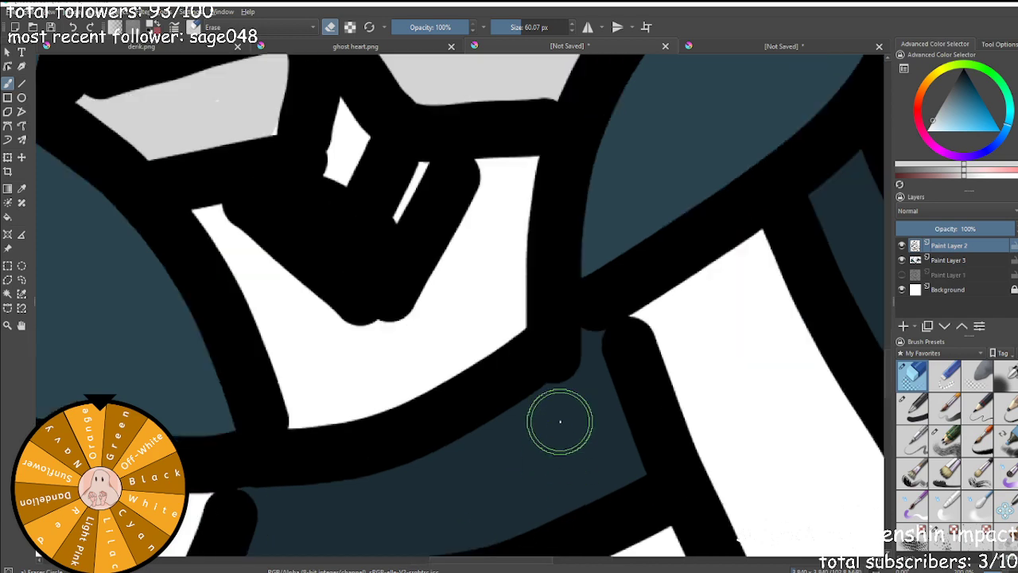
pyautogui.moveTo(576, 395)
pyautogui.mouseDown()
pyautogui.moveTo(580, 382)
pyautogui.moveTo(584, 466)
pyautogui.mouseUp()
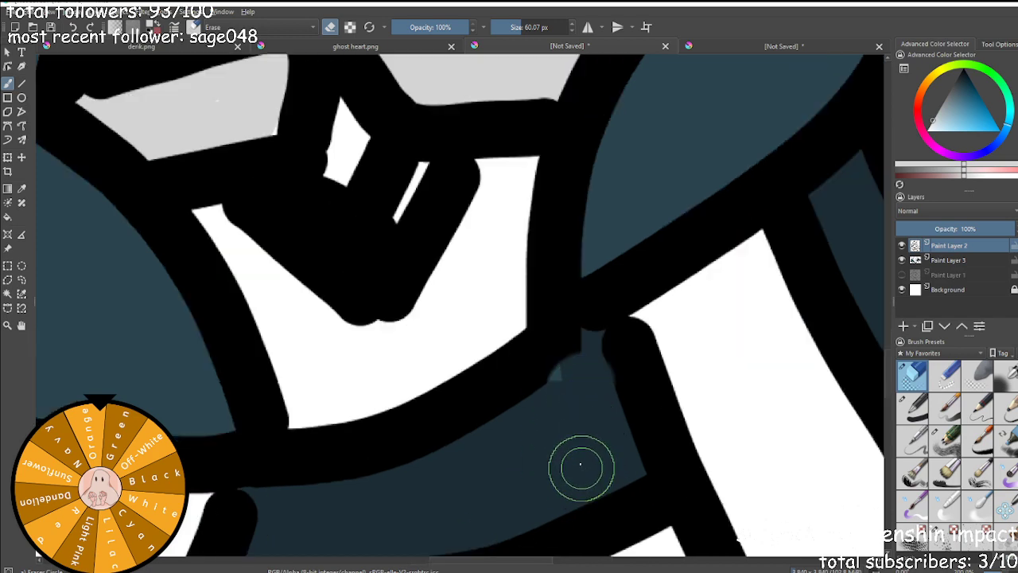
# Repaint the outline where the jacket meets the right-hand leg in black with a 40 px ink brush.
pyautogui.scroll(2, 584, 458)
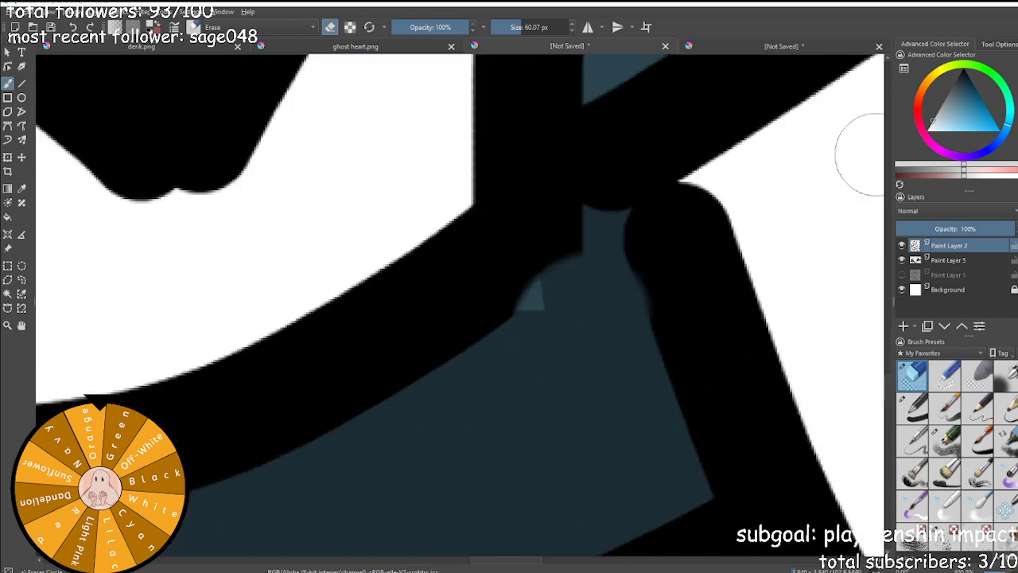
pyautogui.moveTo(970, 123); pyautogui.dragTo(975, 51)
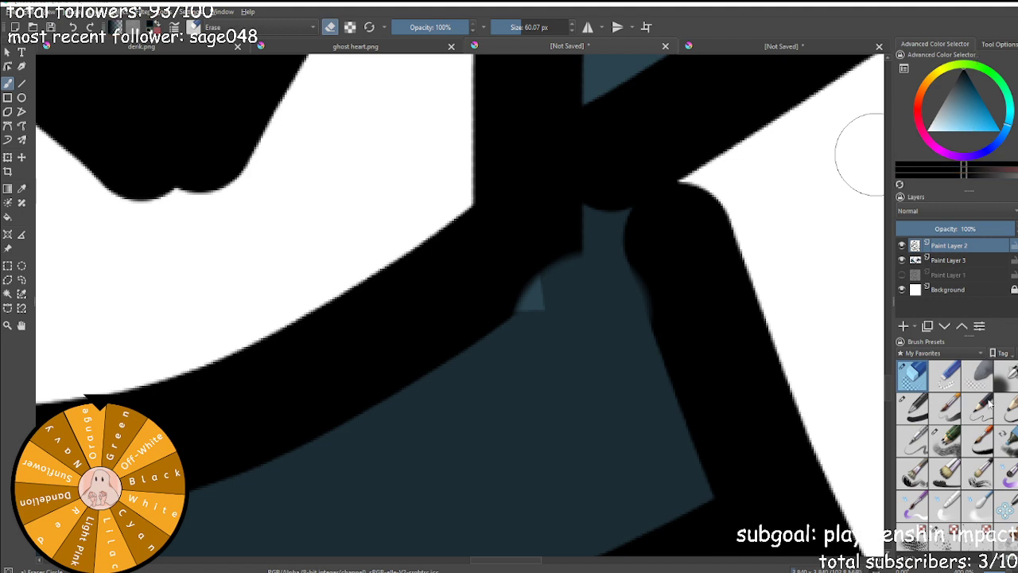
pyautogui.click(923, 406)
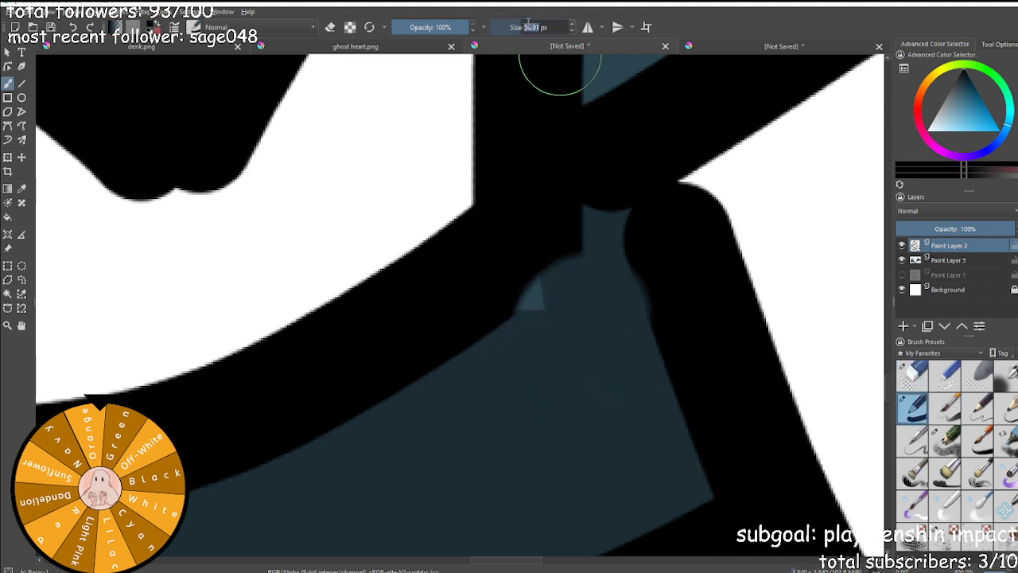
pyautogui.write('4')
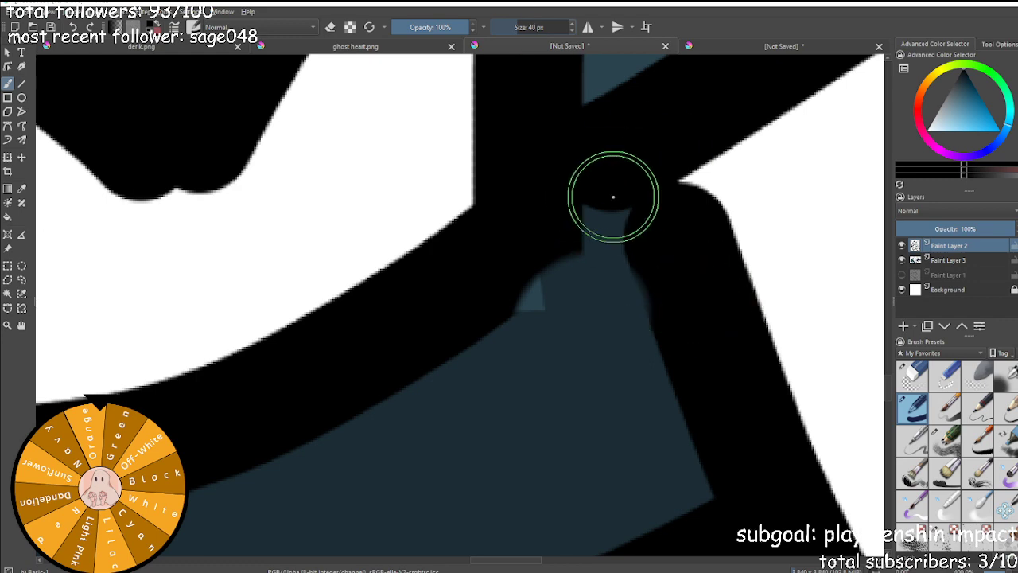
pyautogui.press('Return')
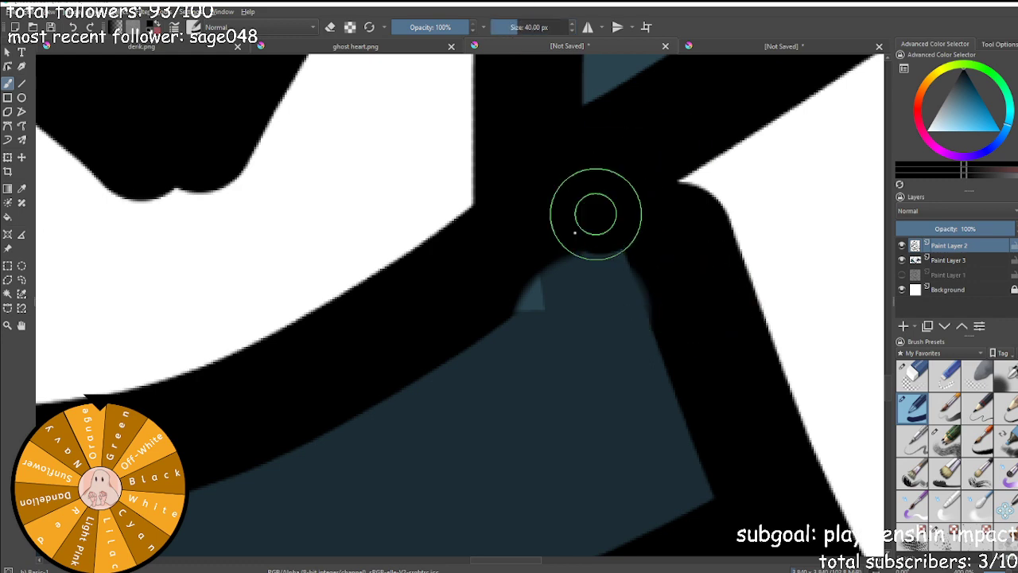
pyautogui.scroll(-6, 574, 232)
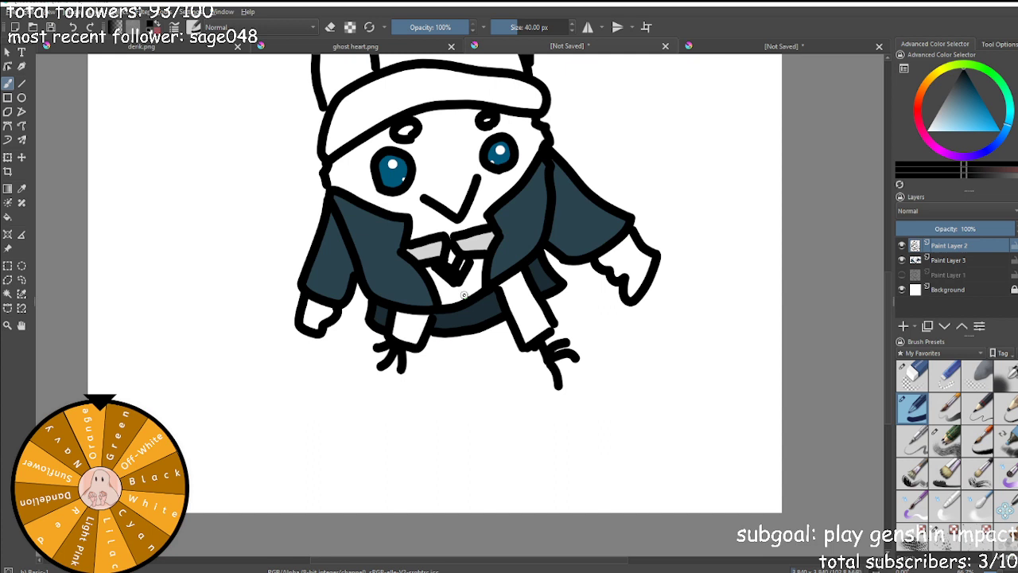
# Touch up the black outline at the top of the right-hand leg and at the corner of its trouser cuff.
pyautogui.scroll(6, 464, 294)
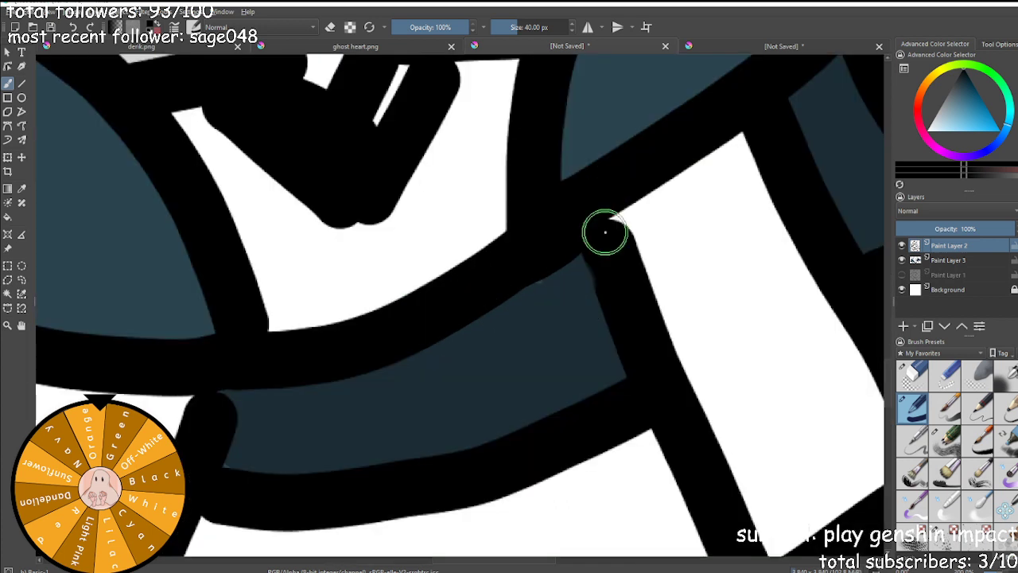
pyautogui.scroll(-1, 605, 232)
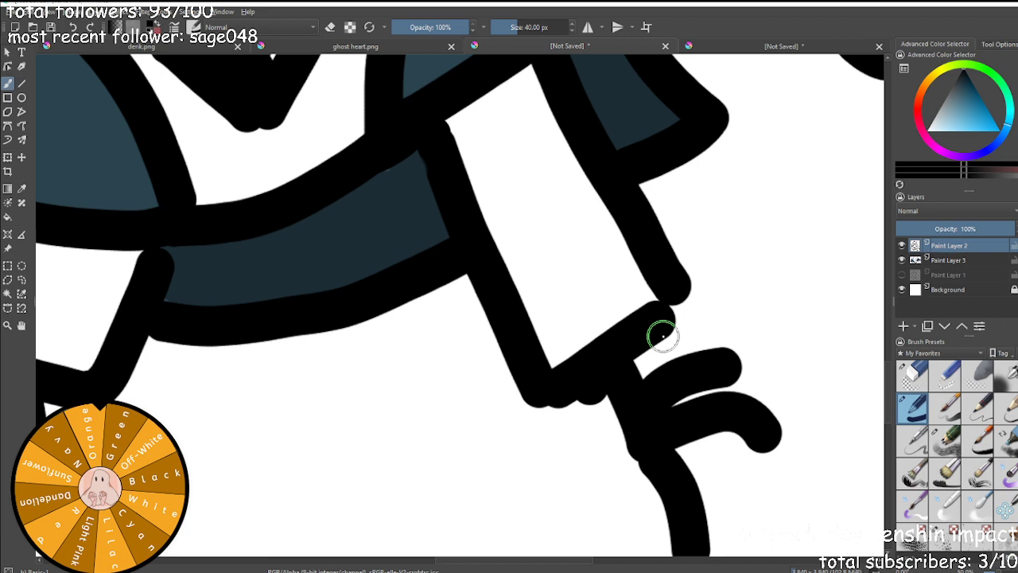
pyautogui.moveTo(664, 336); pyautogui.dragTo(674, 298)
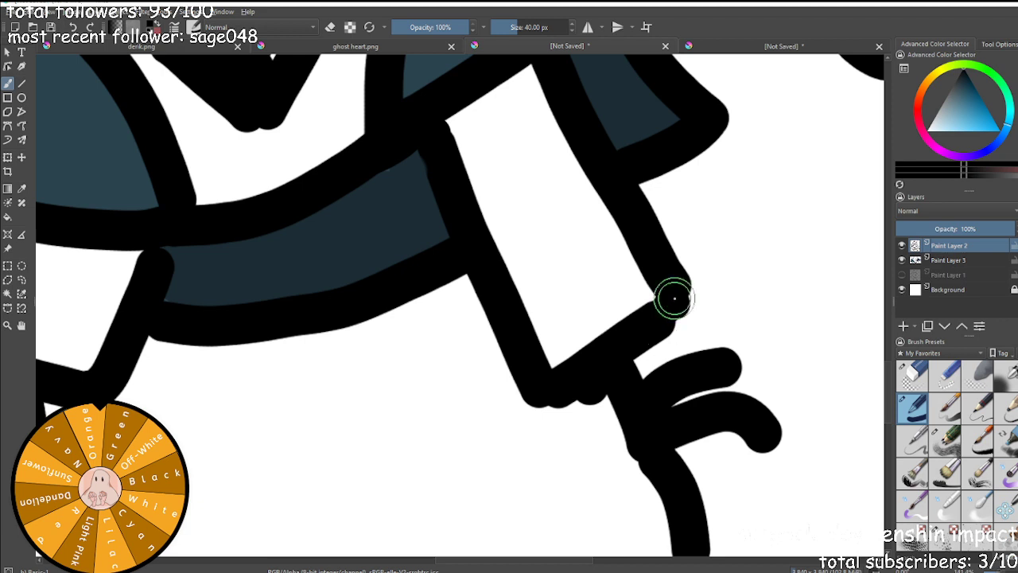
# Round off the outer corner and even out the bottom edge of the right-hand trouser cuff's black outline on Paint Layer 2.
pyautogui.scroll(-3, 674, 298)
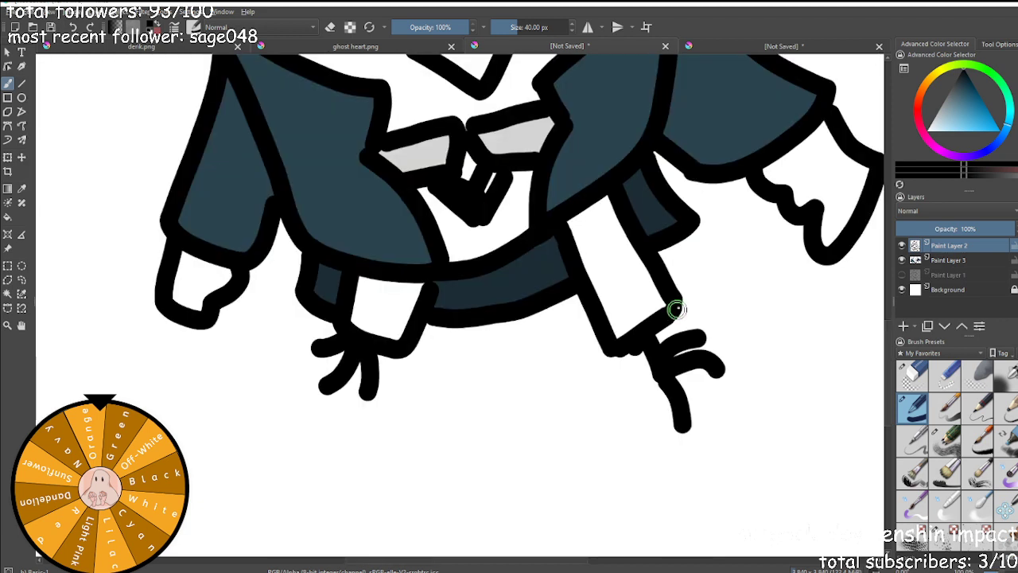
pyautogui.scroll(3, 676, 309)
pyautogui.moveTo(652, 318)
pyautogui.mouseDown()
pyautogui.moveTo(661, 297)
pyautogui.moveTo(666, 322)
pyautogui.moveTo(469, 462)
pyautogui.mouseUp()
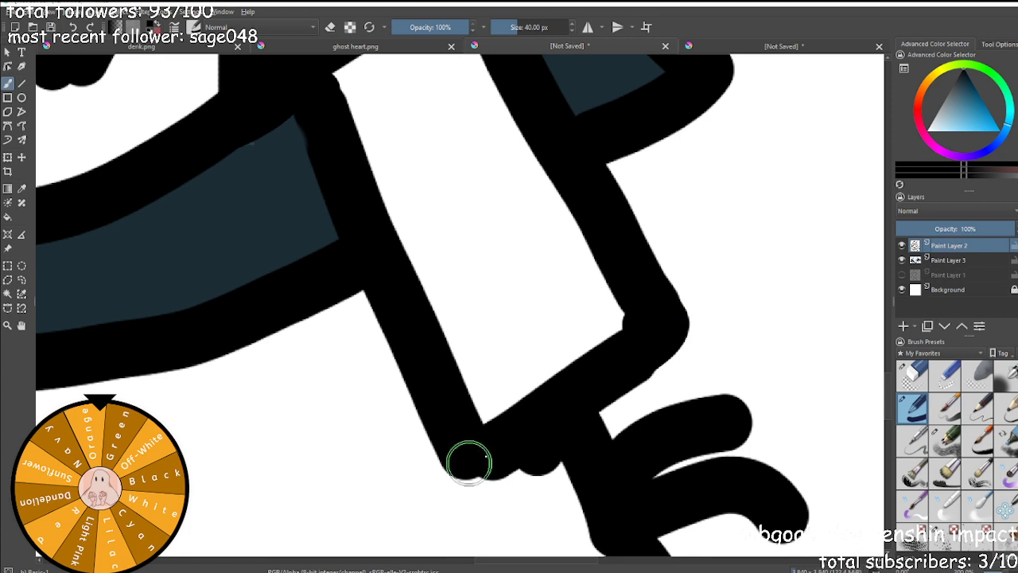
# Erase the bump on the underside of the left-hand eyebrow outline with the circle eraser at about 60 px.
pyautogui.scroll(-6, 516, 432)
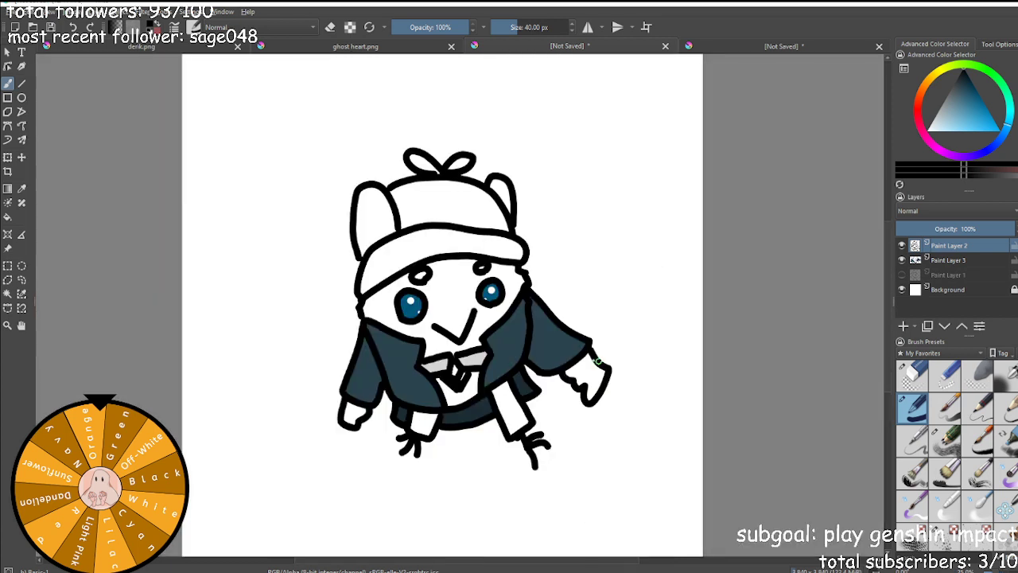
pyautogui.scroll(2, 494, 234)
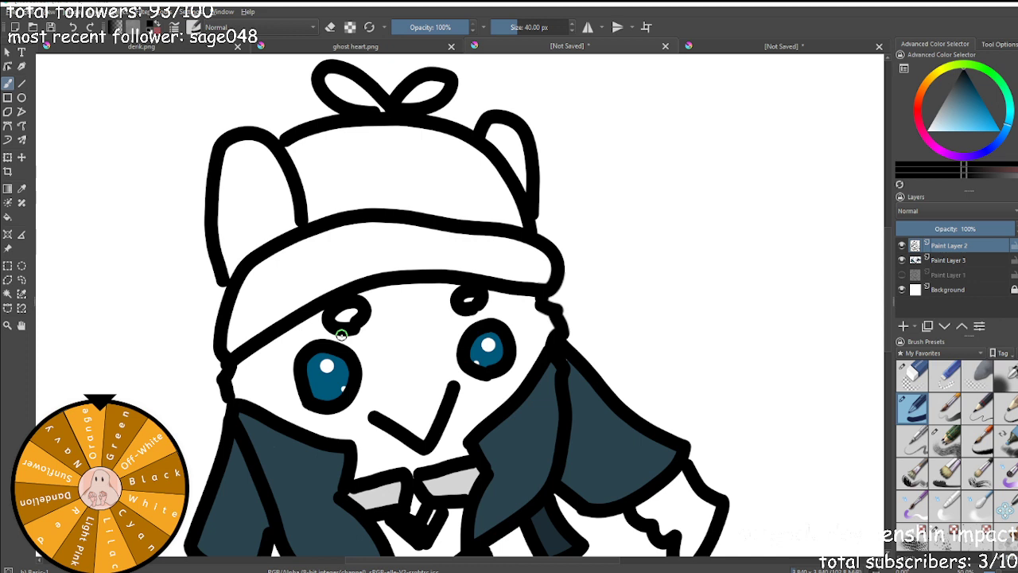
pyautogui.scroll(5, 341, 335)
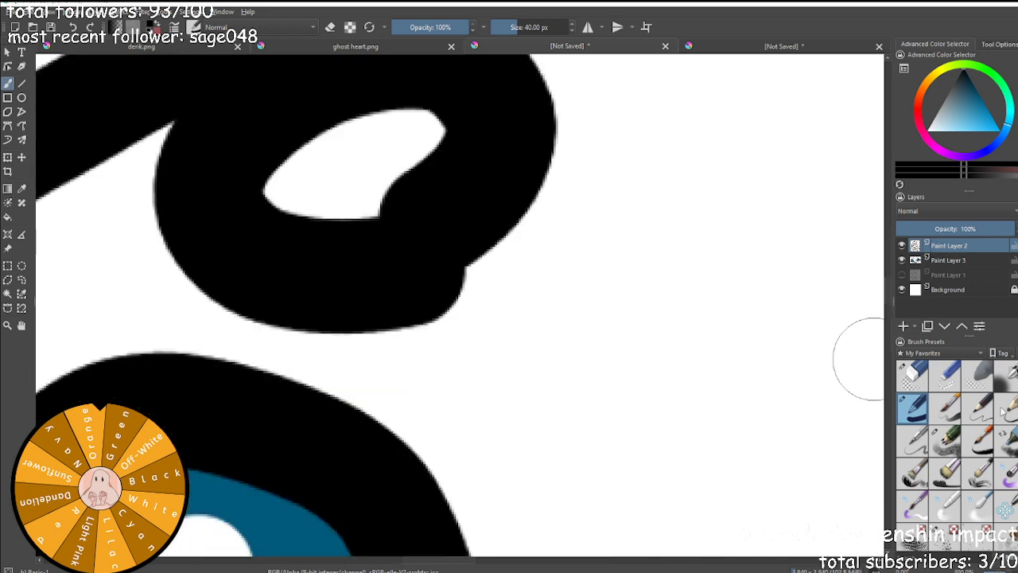
pyautogui.click(913, 374)
pyautogui.click(450, 339)
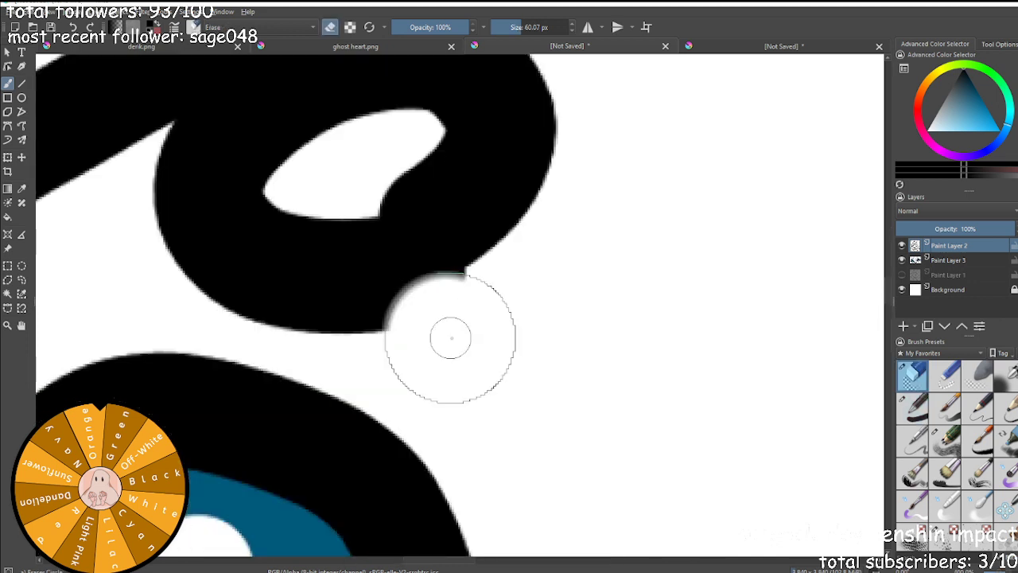
pyautogui.moveTo(451, 338); pyautogui.dragTo(482, 307)
# Repaint the left-hand eyebrow's underside in black with the 40 px ink brush and smooth the right-hand eyebrow's lower edge.
pyautogui.click(913, 407)
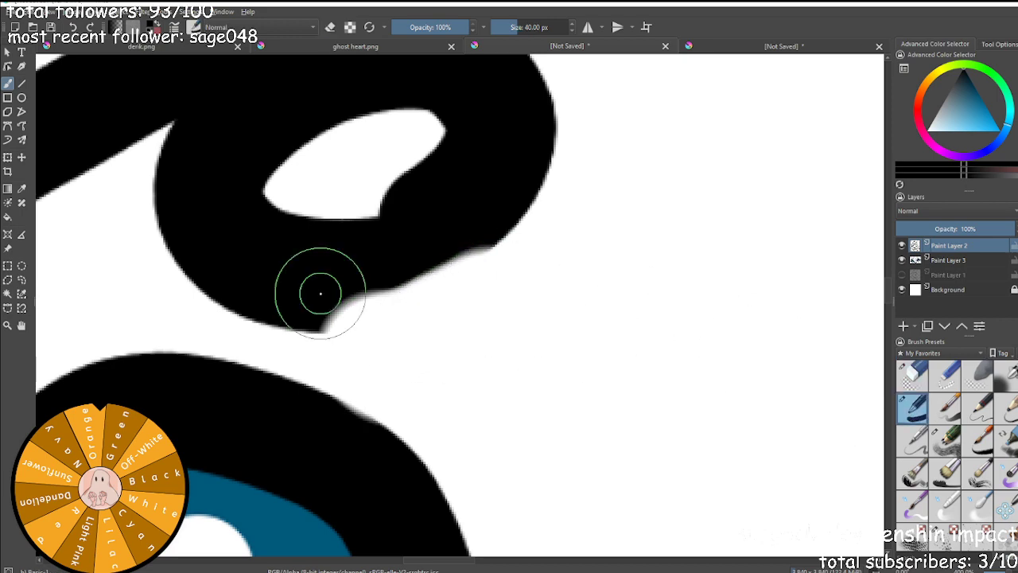
pyautogui.scroll(-8, 321, 293)
pyautogui.scroll(8, 548, 241)
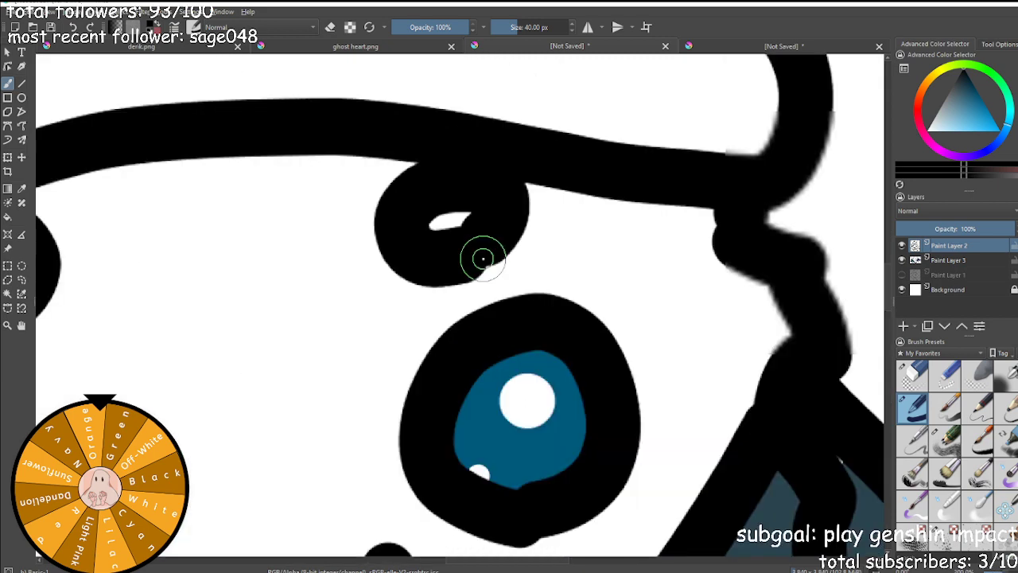
pyautogui.scroll(2, 483, 258)
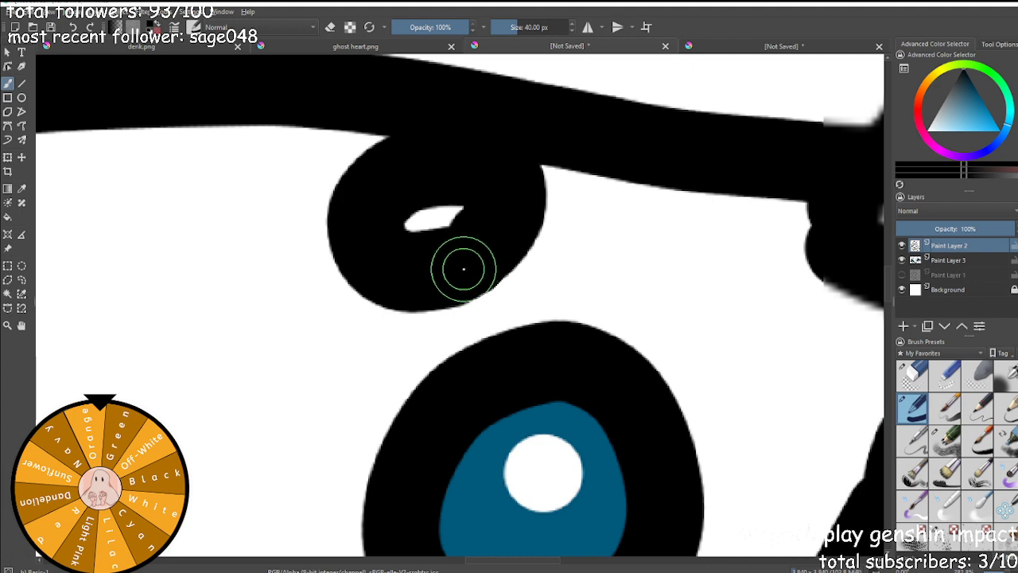
pyautogui.press('2')
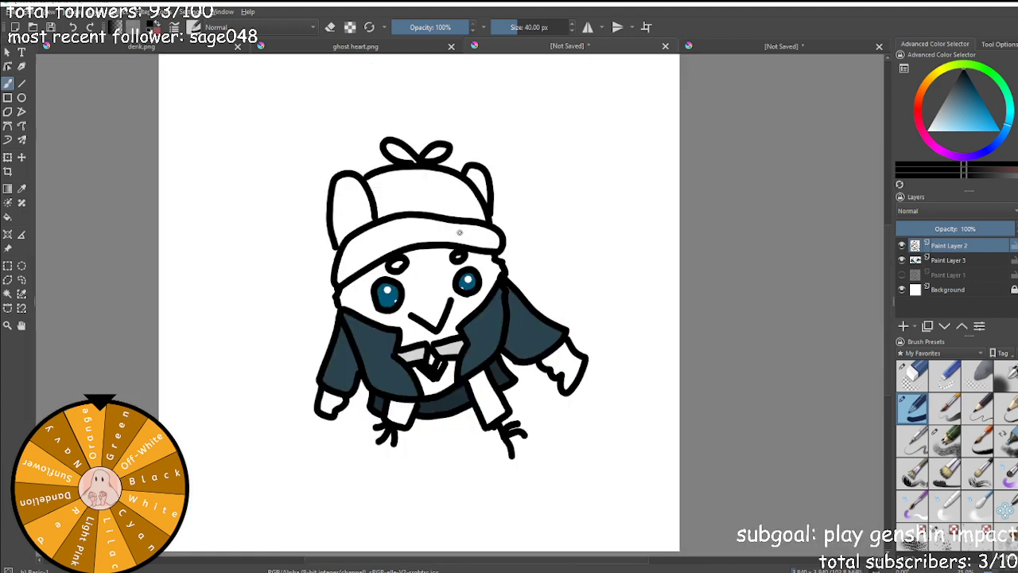
# Erase the uneven outline at the right-hand shoulder, where the jacket's sleeve line meets the top corner.
pyautogui.scroll(5, 459, 232)
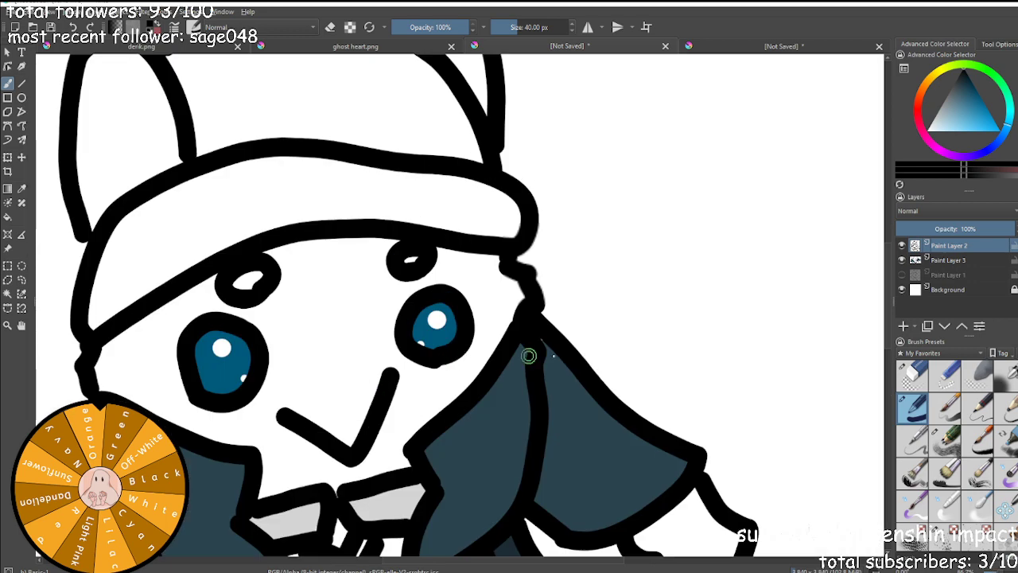
pyautogui.scroll(-5, 490, 387)
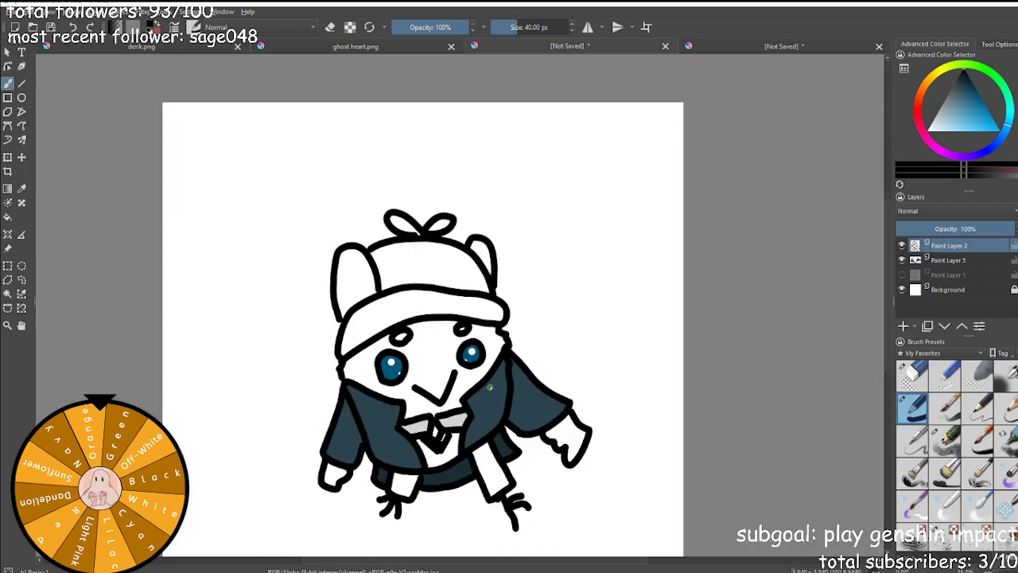
pyautogui.scroll(8, 490, 388)
pyautogui.press('e')
pyautogui.moveTo(534, 283); pyautogui.dragTo(537, 179)
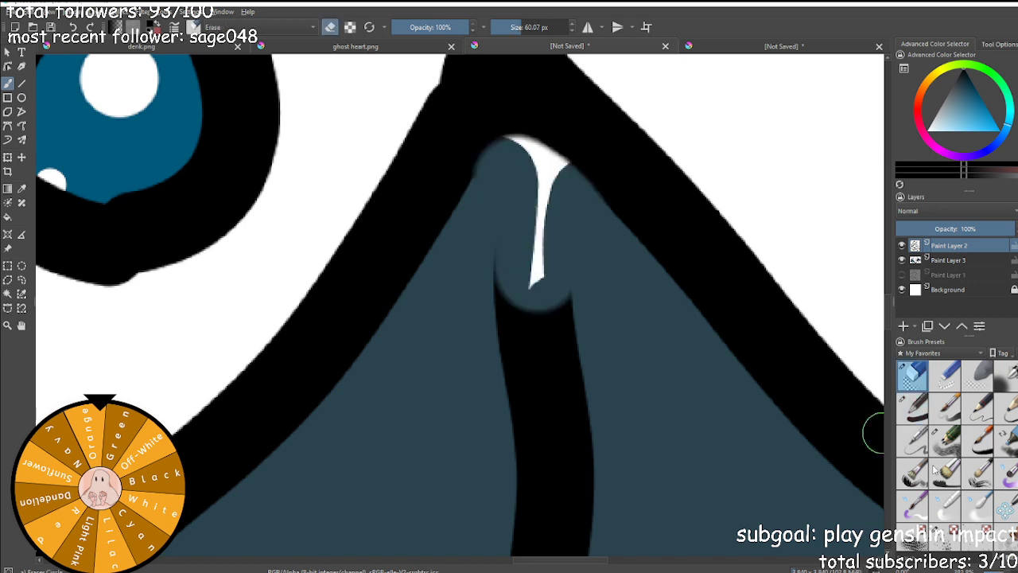
# Repaint the right-hand shoulder corner and the upper part of the sleeve line in black with the 40 px ink brush.
pyautogui.click(912, 408)
pyautogui.moveTo(453, 160)
pyautogui.mouseDown()
pyautogui.moveTo(493, 165)
pyautogui.moveTo(513, 135)
pyautogui.mouseUp()
pyautogui.moveTo(526, 187)
pyautogui.mouseDown()
pyautogui.moveTo(541, 154)
pyautogui.moveTo(549, 342)
pyautogui.mouseUp()
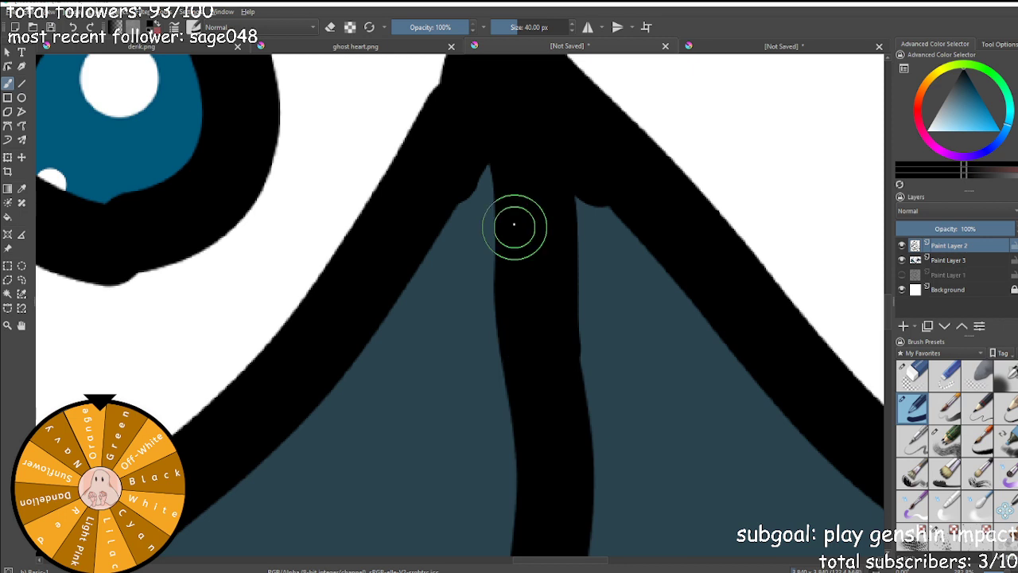
pyautogui.press('2')
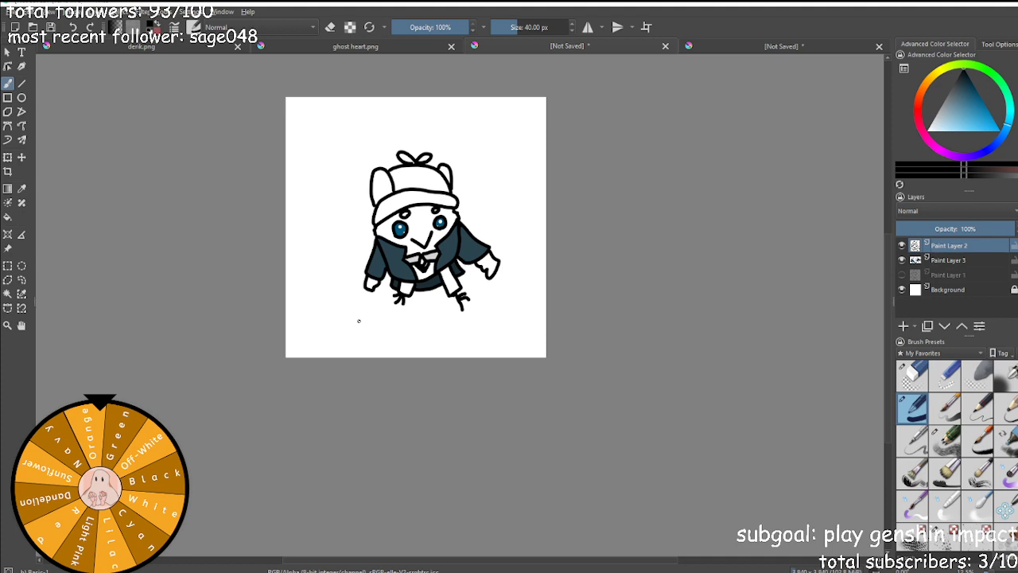
# Set the eraser to about 38 px and erase the bump inside the left-hand eyebrow's white opening.
pyautogui.scroll(10, 407, 214)
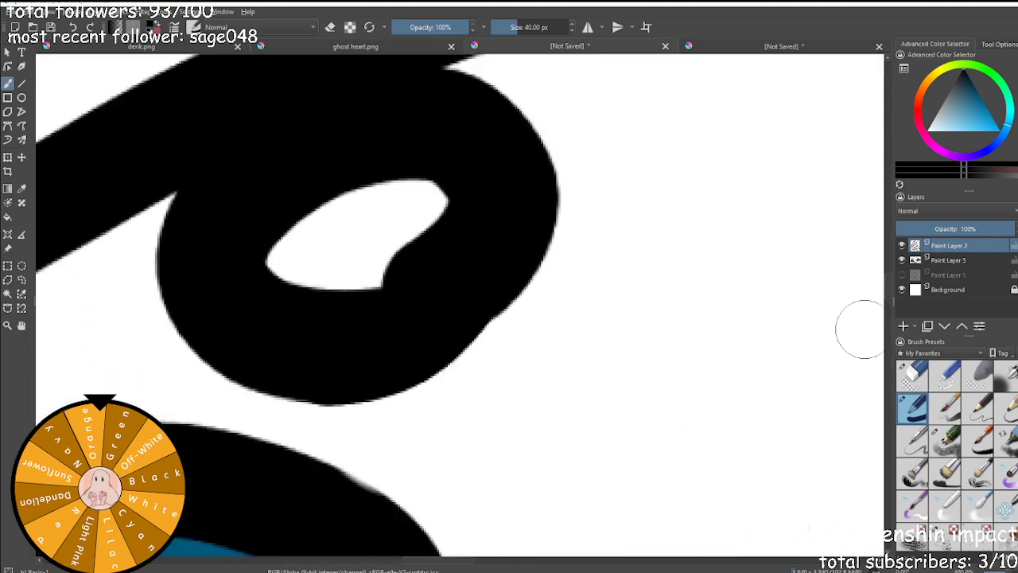
pyautogui.click(913, 375)
pyautogui.click(504, 28)
pyautogui.click(523, 27)
pyautogui.click(516, 28)
pyautogui.moveTo(437, 207); pyautogui.dragTo(377, 256)
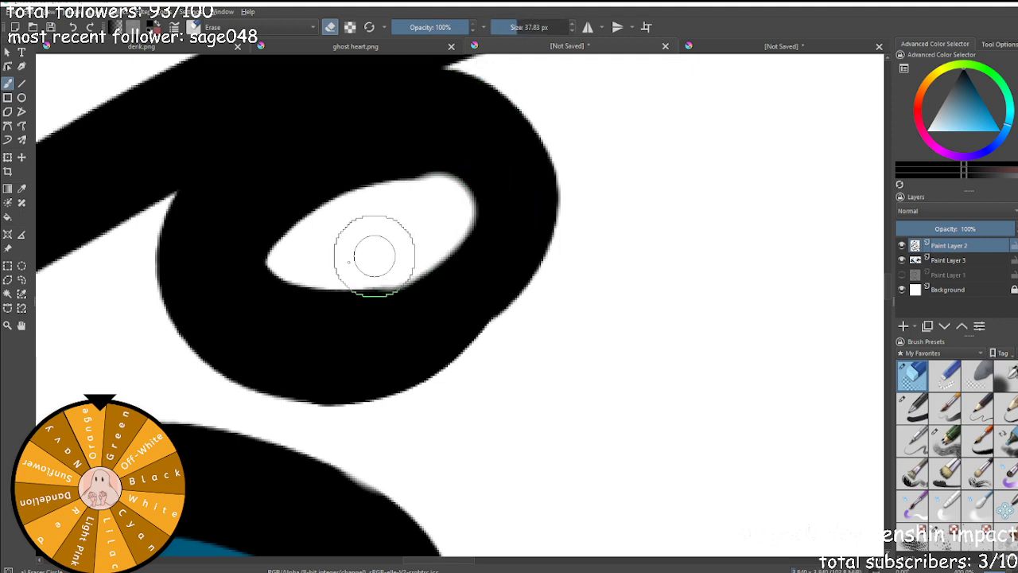
# Repaint the inner edge of the left-hand eyebrow in black with the 40 px ink brush, undoing the unwanted strokes.
pyautogui.click(912, 407)
pyautogui.moveTo(354, 327)
pyautogui.mouseDown()
pyautogui.moveTo(460, 281)
pyautogui.moveTo(480, 199)
pyautogui.moveTo(419, 152)
pyautogui.moveTo(423, 141)
pyautogui.moveTo(466, 164)
pyautogui.moveTo(485, 210)
pyautogui.moveTo(457, 268)
pyautogui.moveTo(354, 305)
pyautogui.moveTo(358, 314)
pyautogui.moveTo(430, 294)
pyautogui.moveTo(484, 234)
pyautogui.moveTo(480, 187)
pyautogui.moveTo(382, 151)
pyautogui.moveTo(448, 230)
pyautogui.mouseUp()
pyautogui.hotkey('ctrl', 'z')
pyautogui.hotkey('ctrl', 'z')
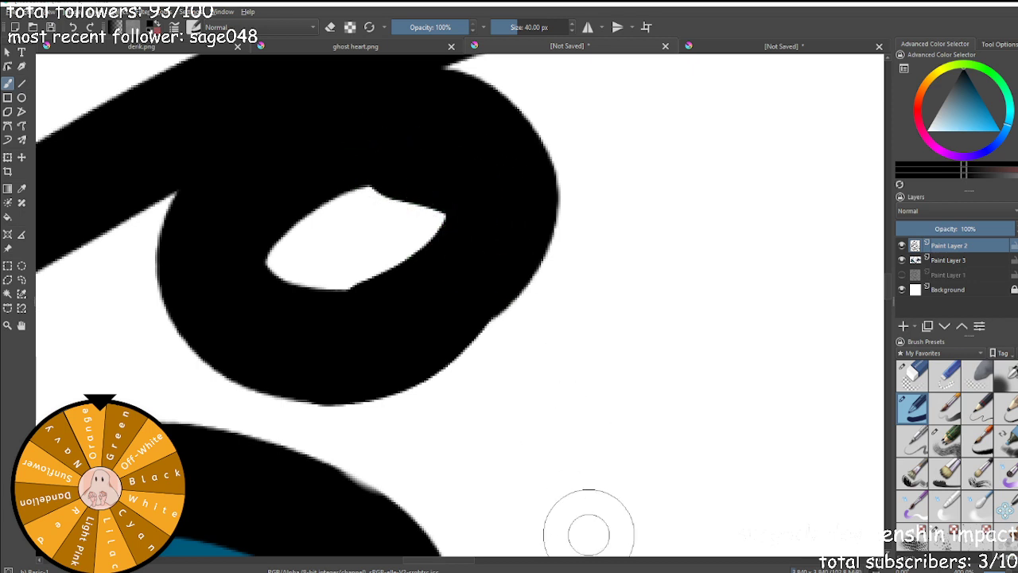